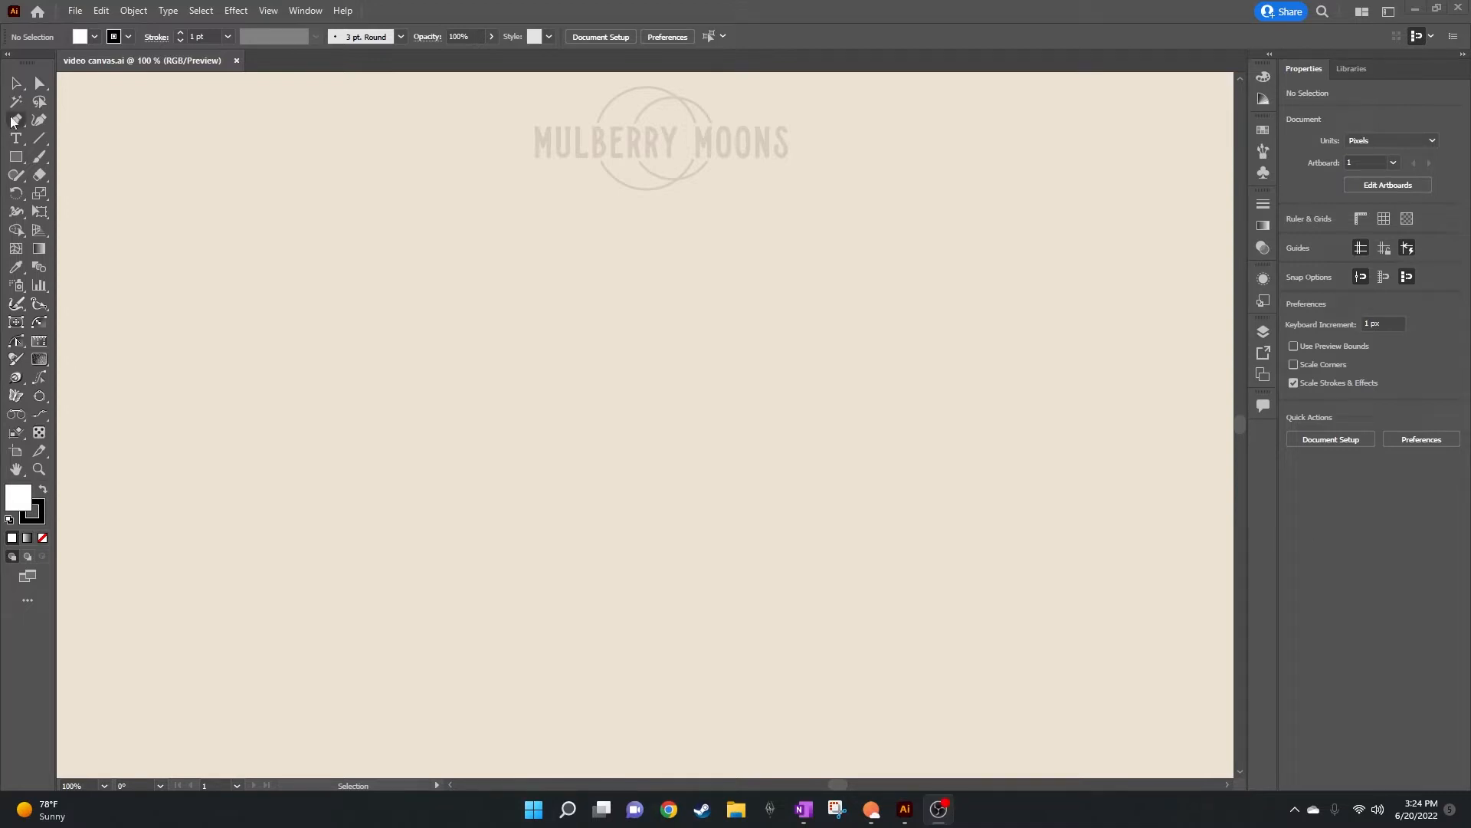
Step: Draw a rectangle about 139 by 244 px below the logo and give it a brown fill with no stroke
click(15, 157)
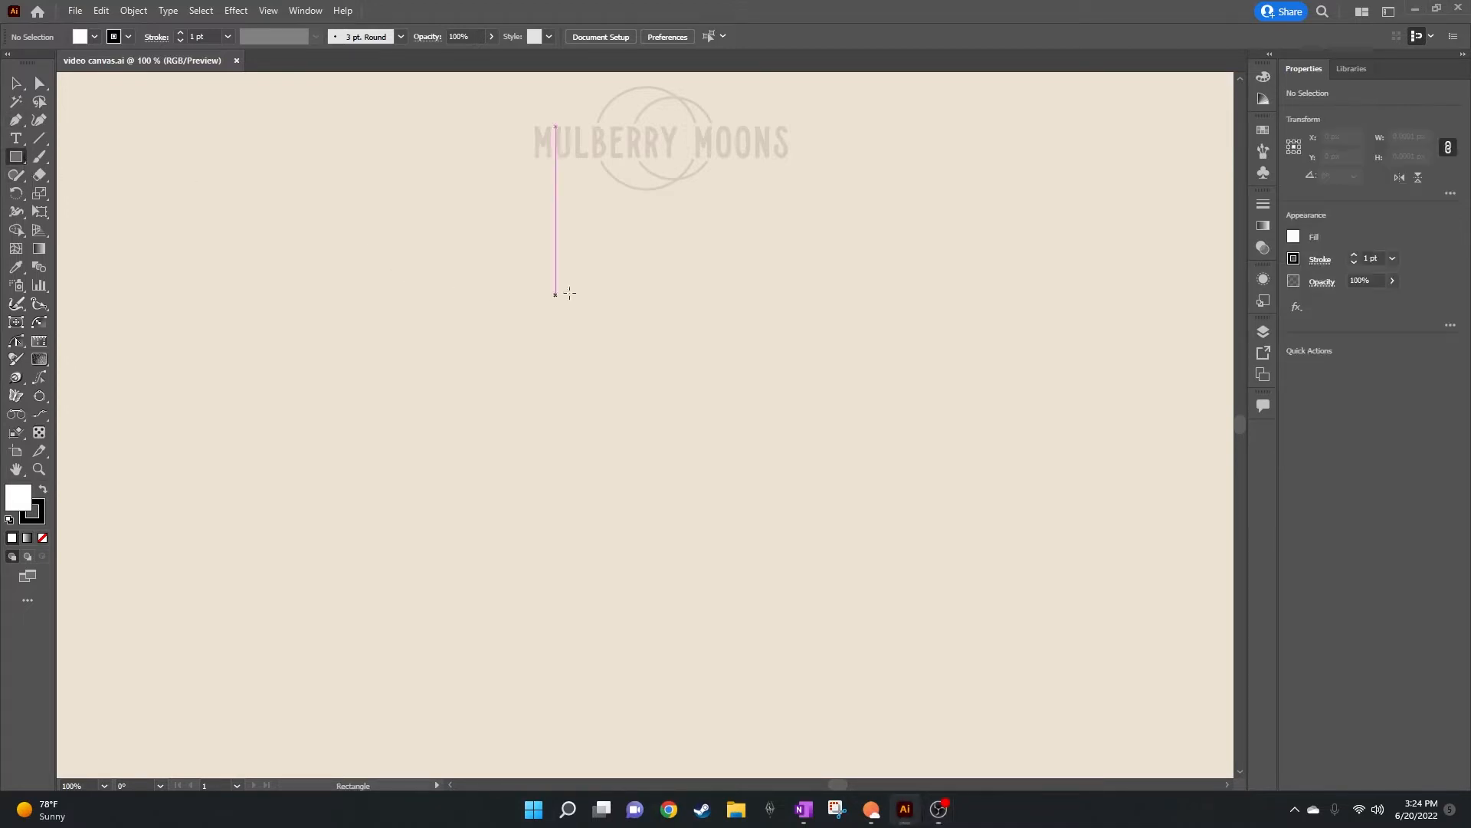
drag(576, 298, 717, 544)
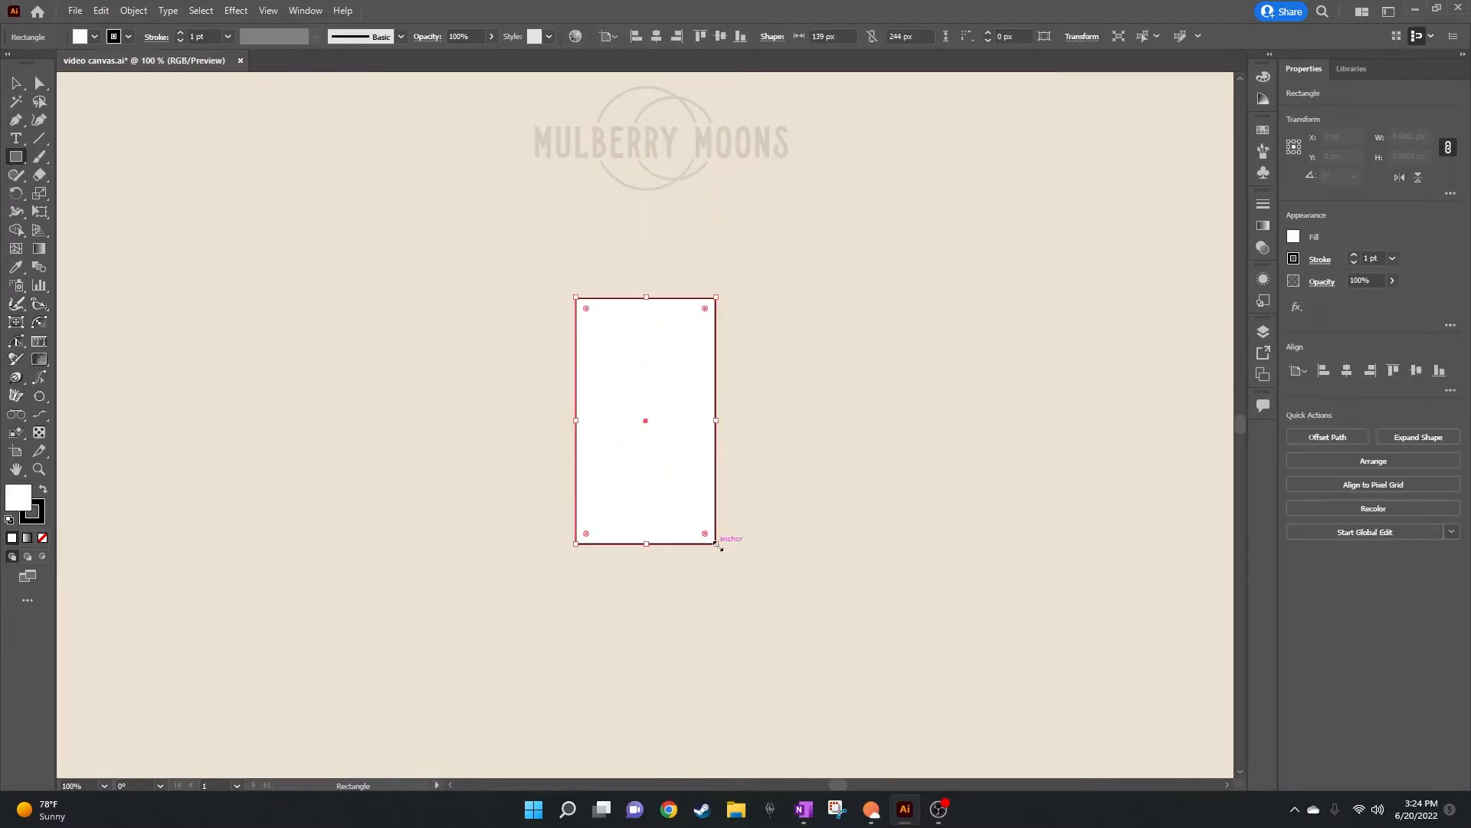
click(1264, 130)
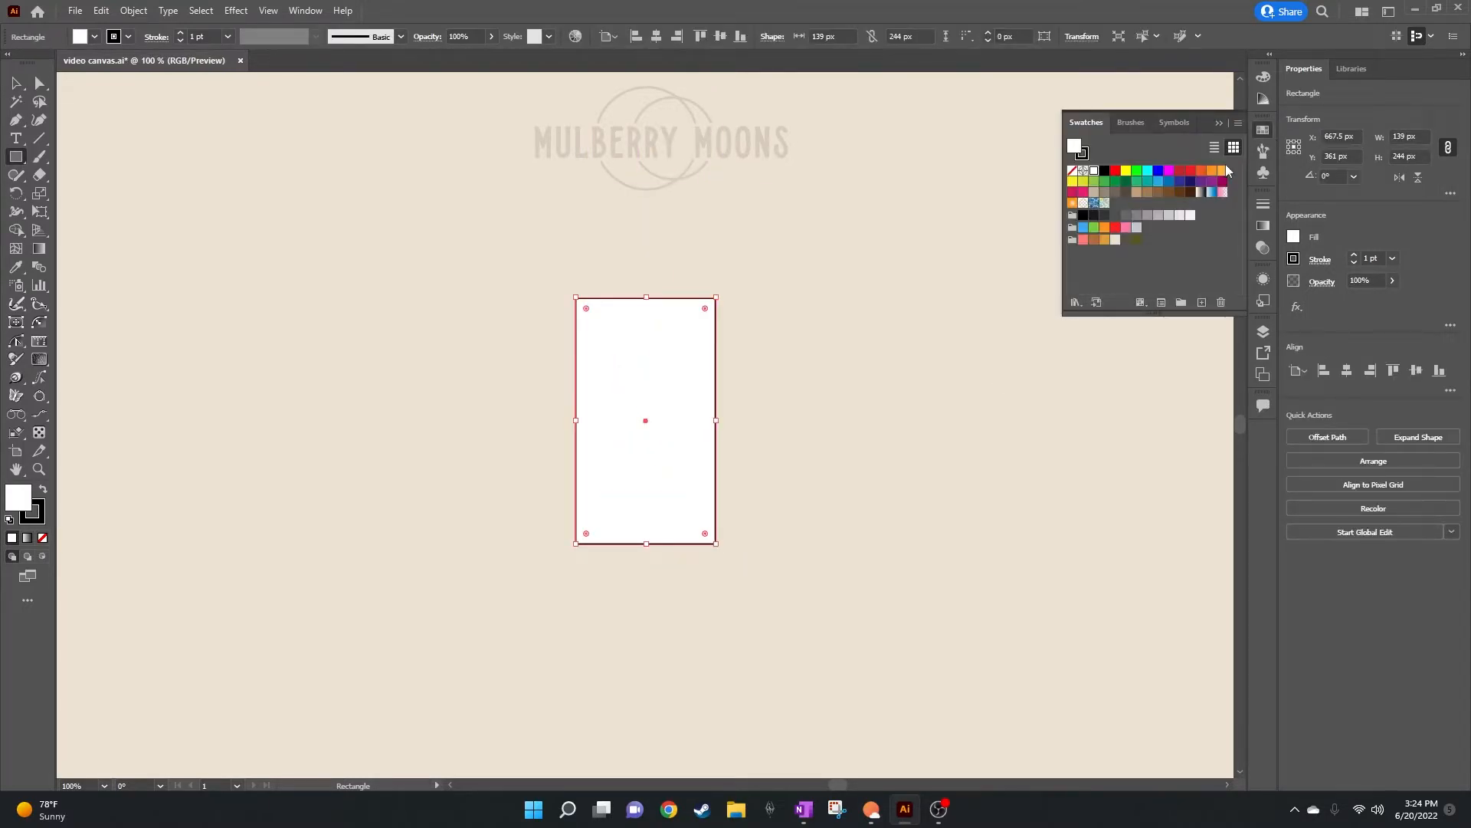
click(1160, 192)
click(128, 37)
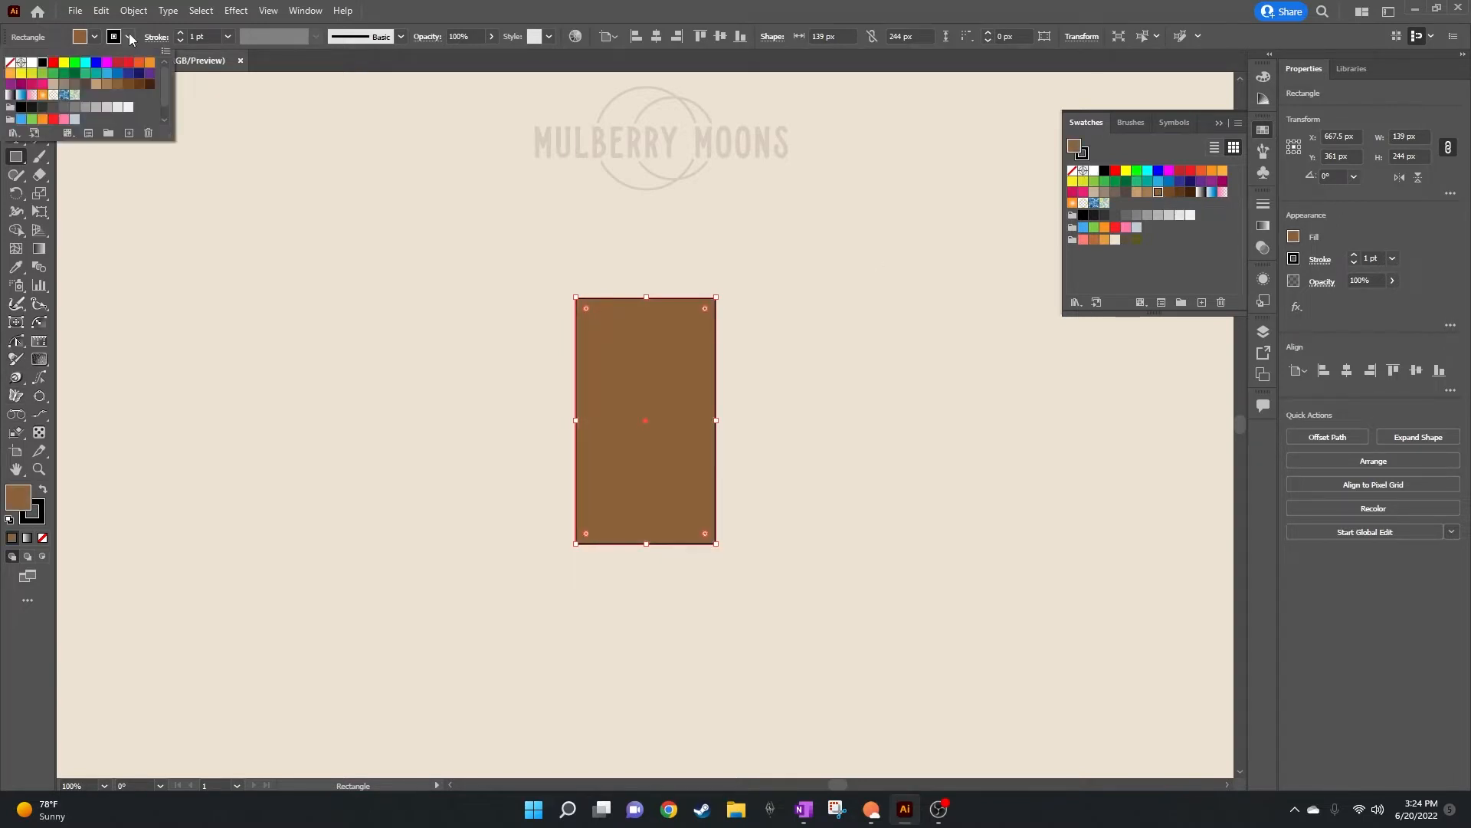
click(9, 64)
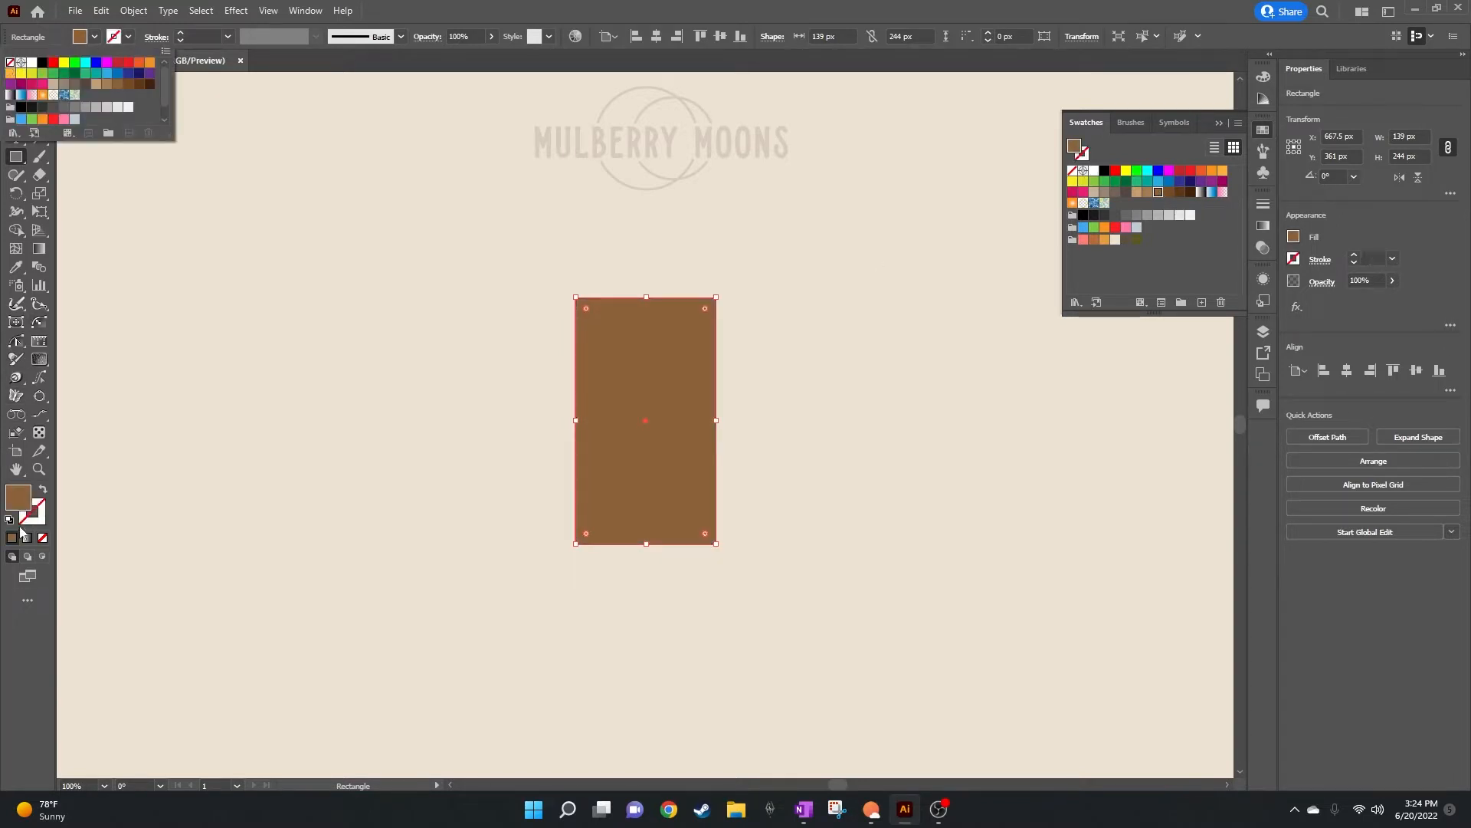
Step: Darken and saturate the rectangle's fill to the brown 7A4418
double_click(19, 499)
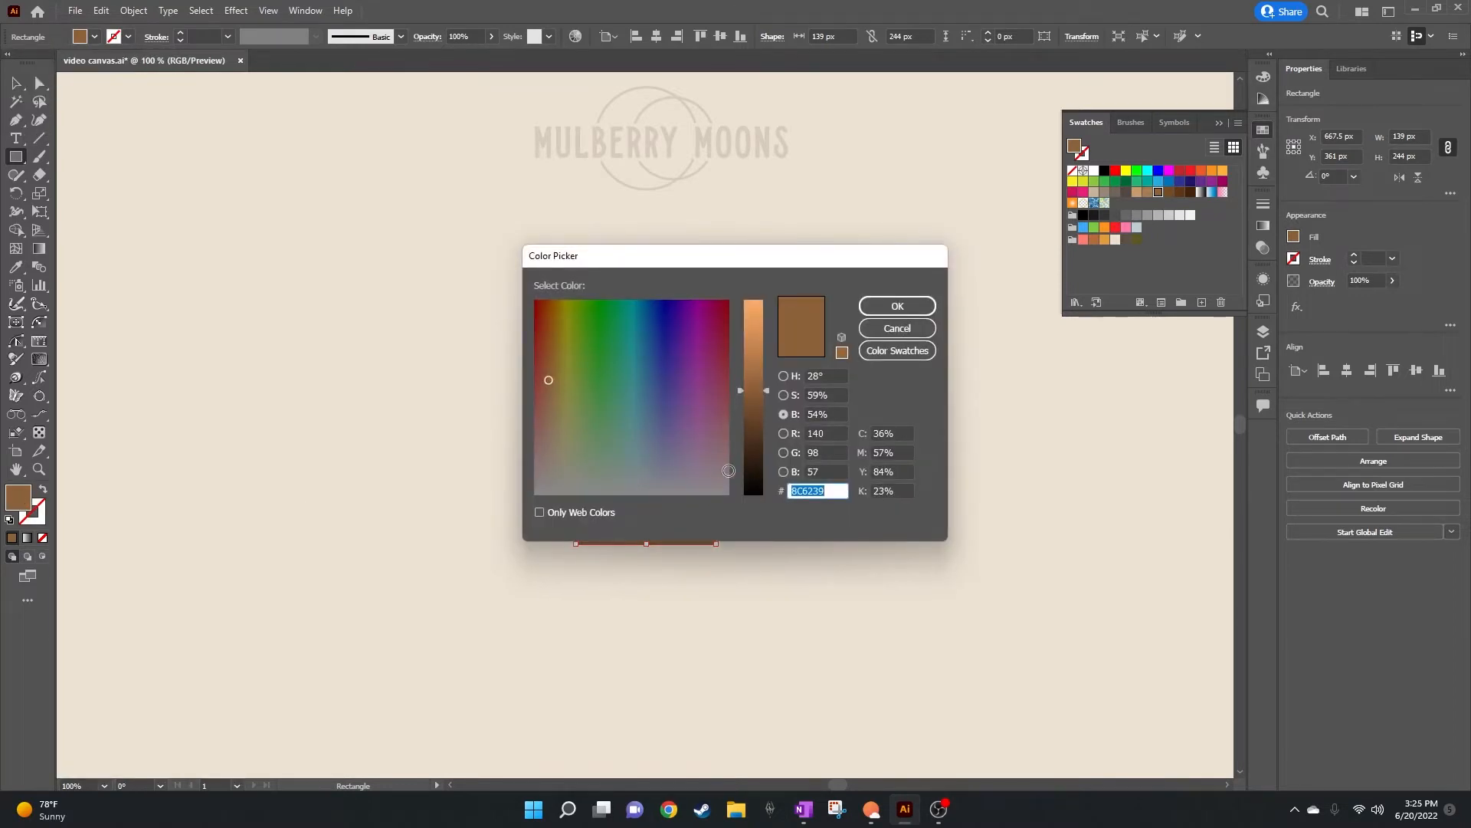
click(795, 383)
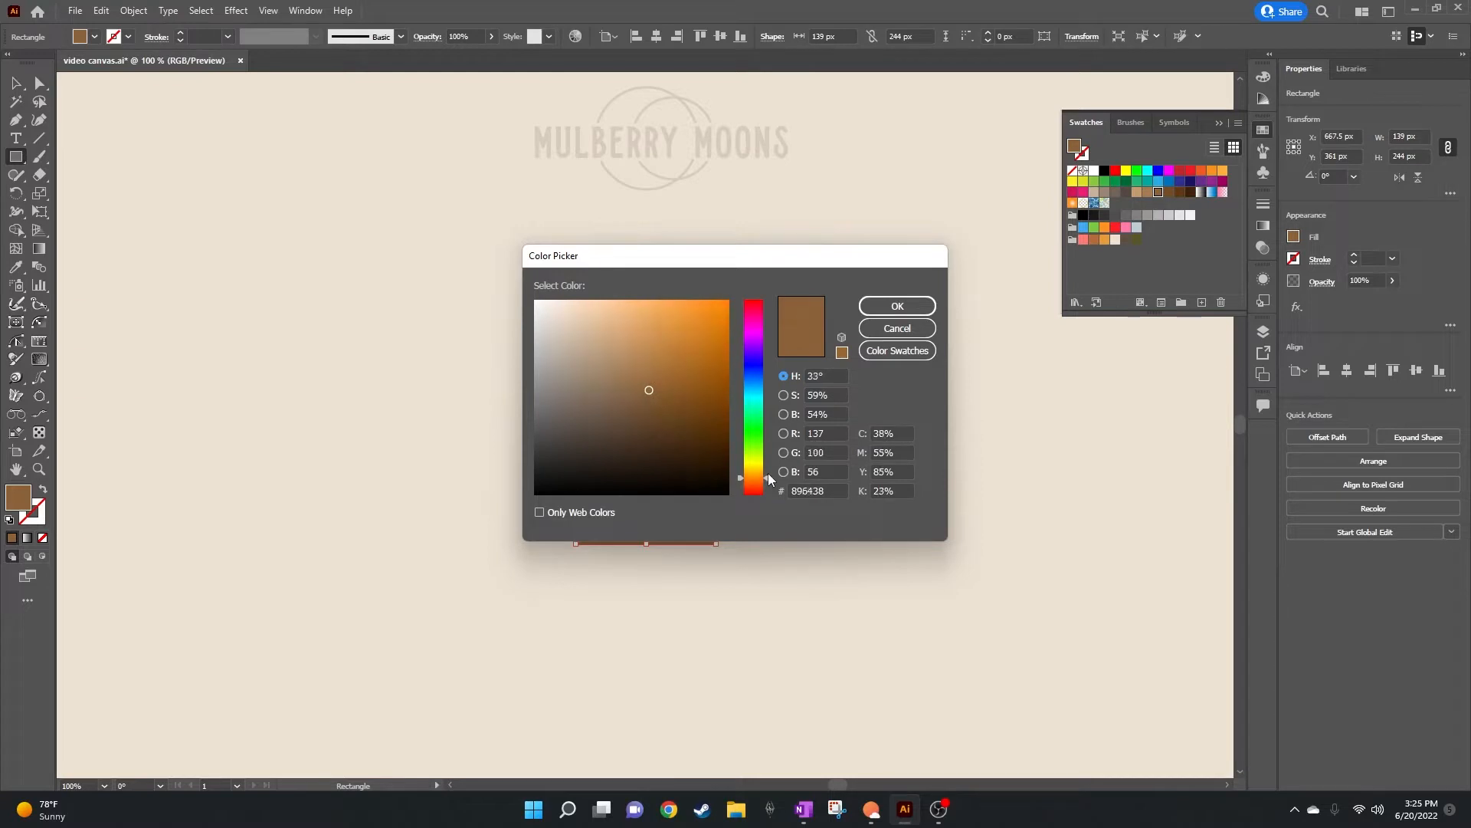
click(783, 395)
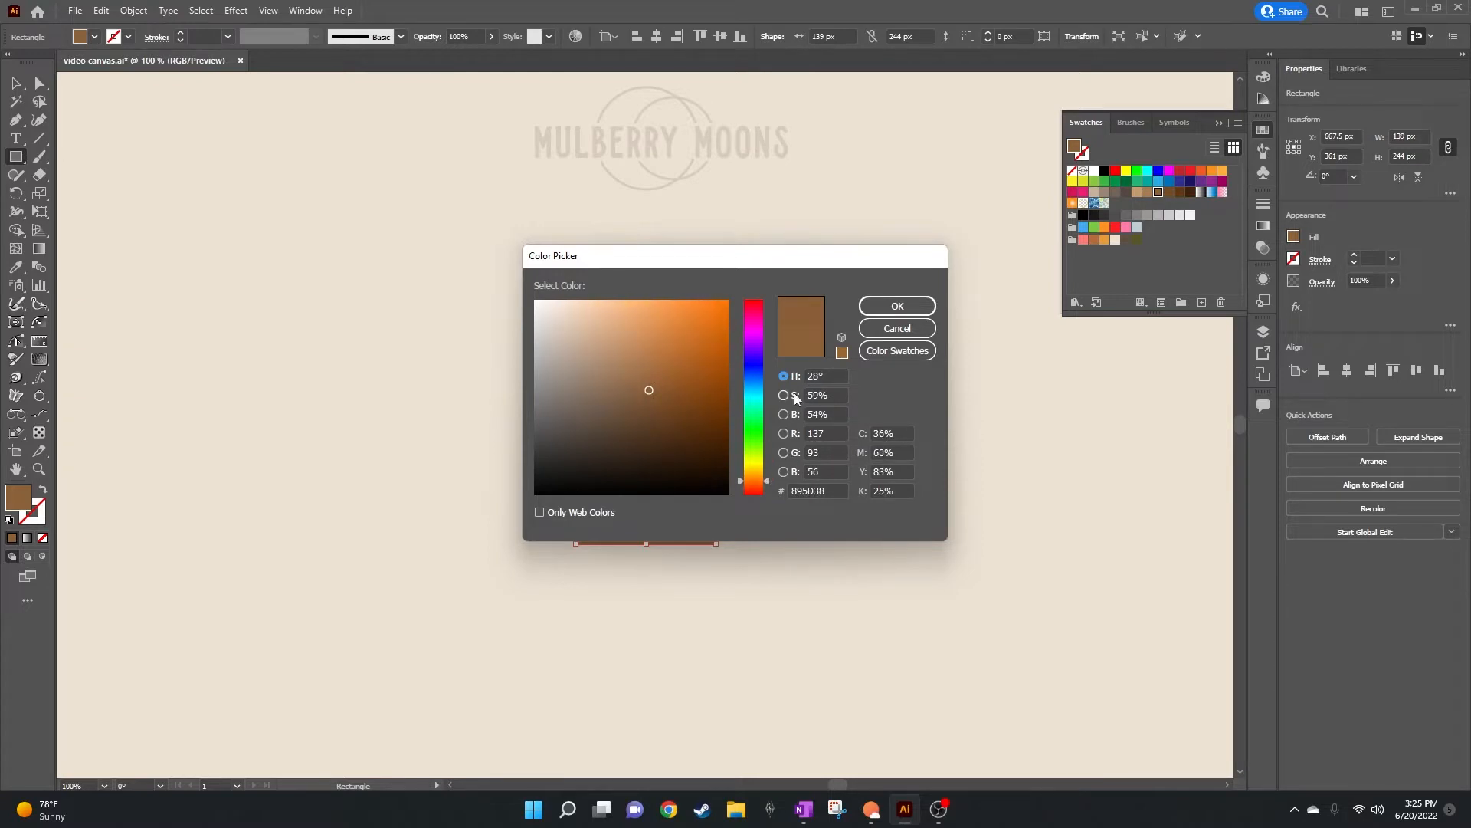
drag(762, 366, 765, 357)
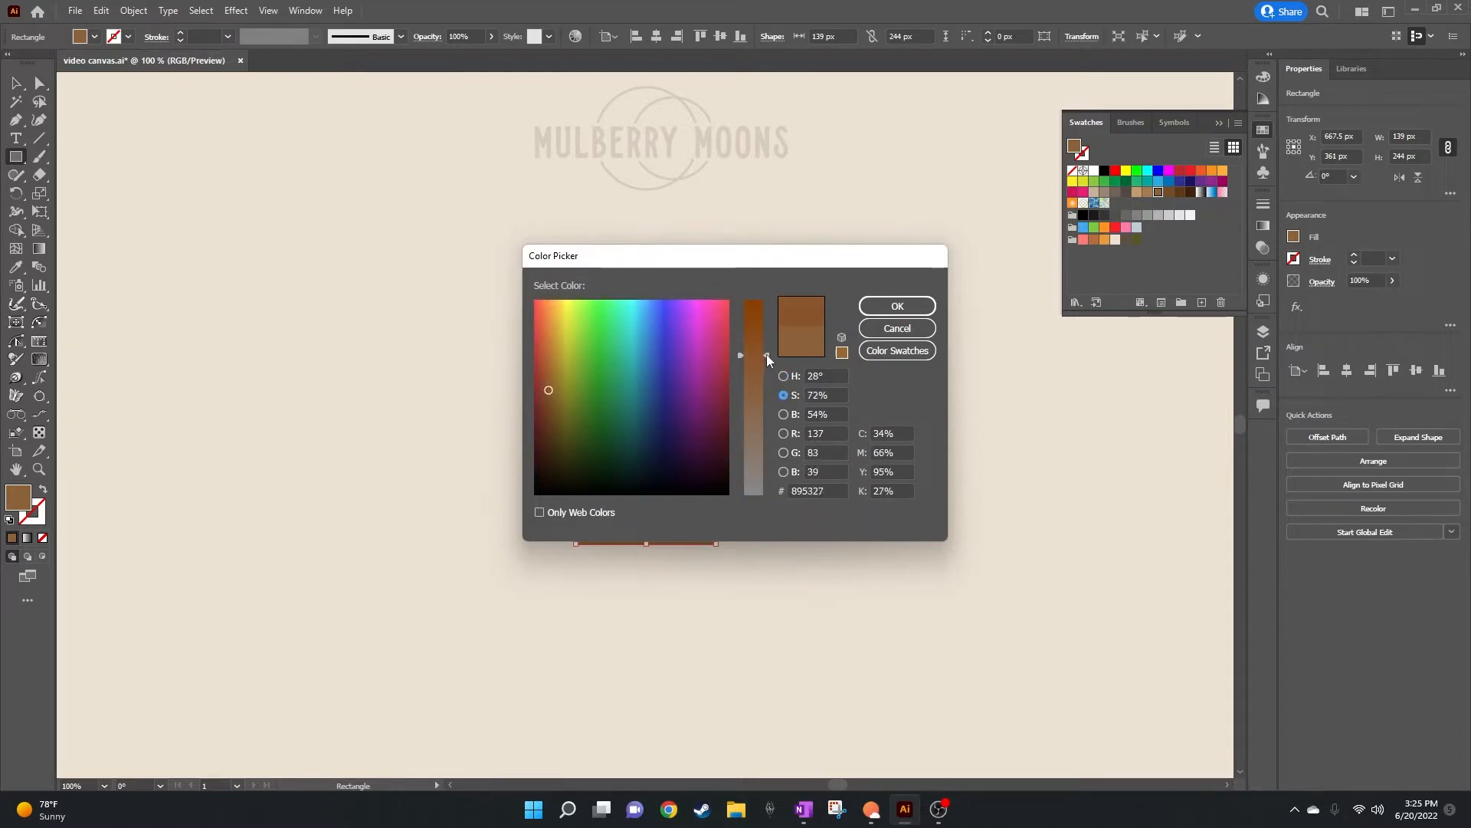
click(783, 414)
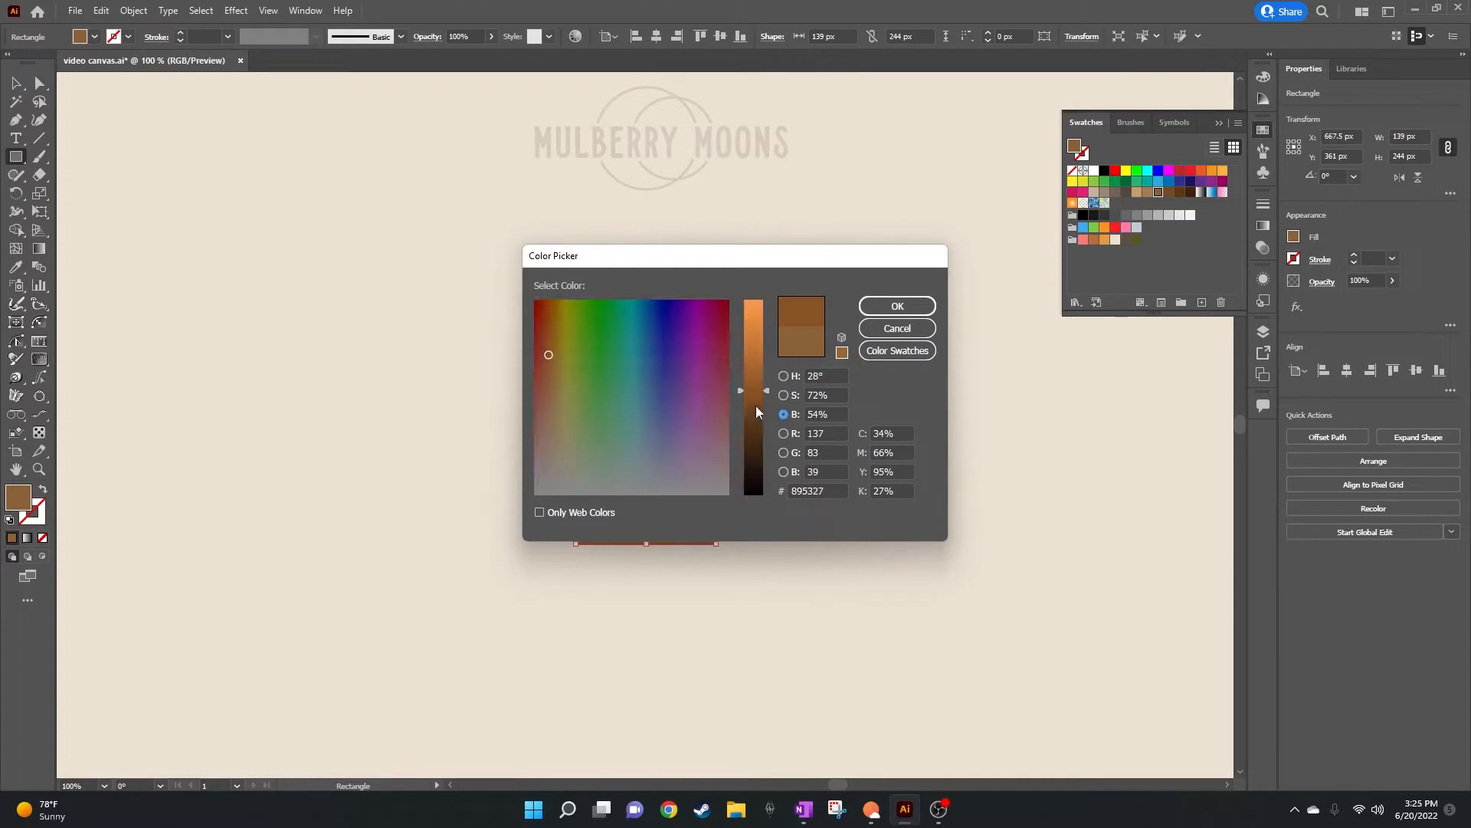
click(757, 400)
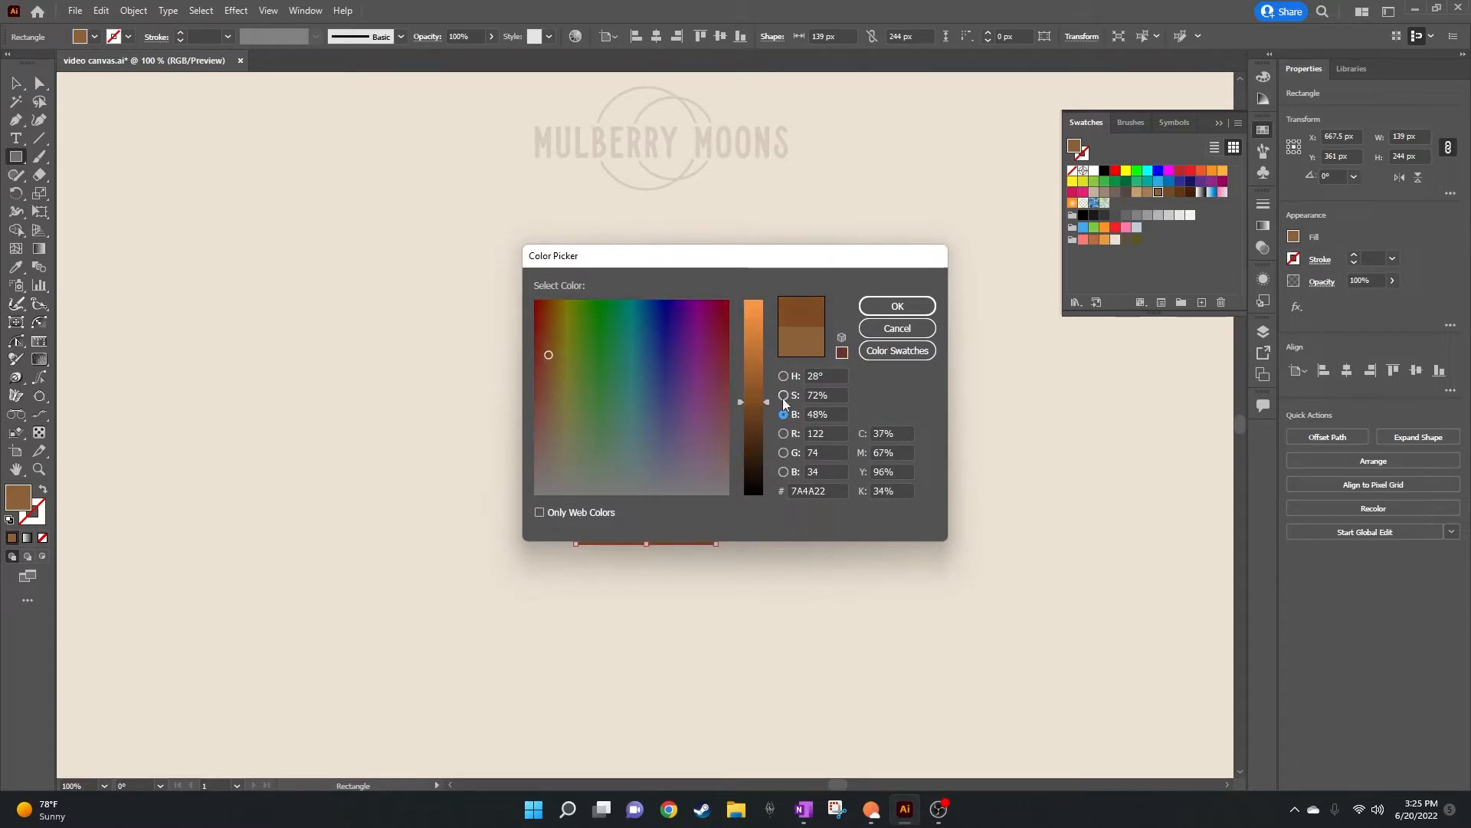
click(783, 396)
drag(764, 360, 762, 341)
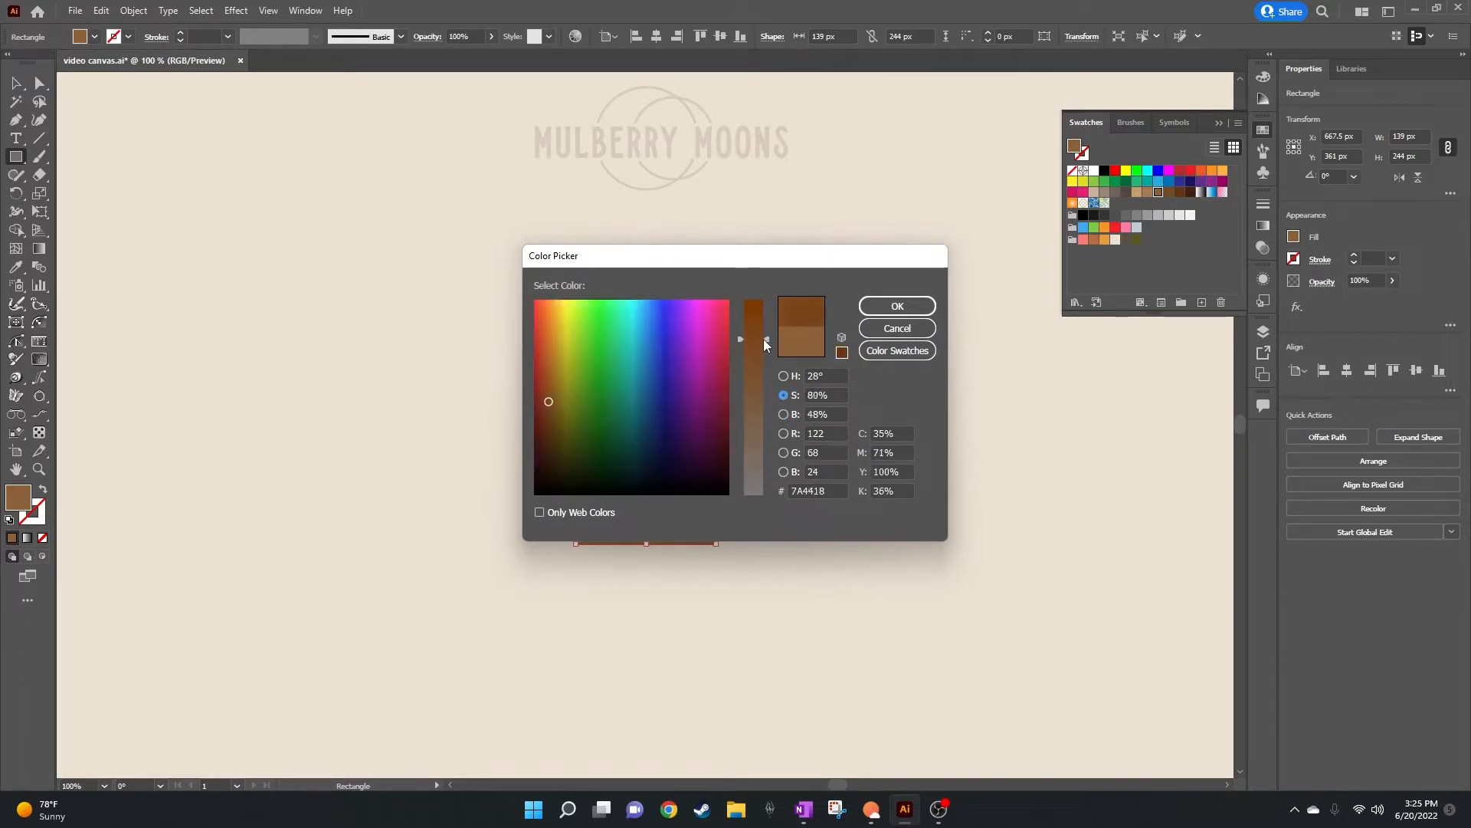
click(895, 306)
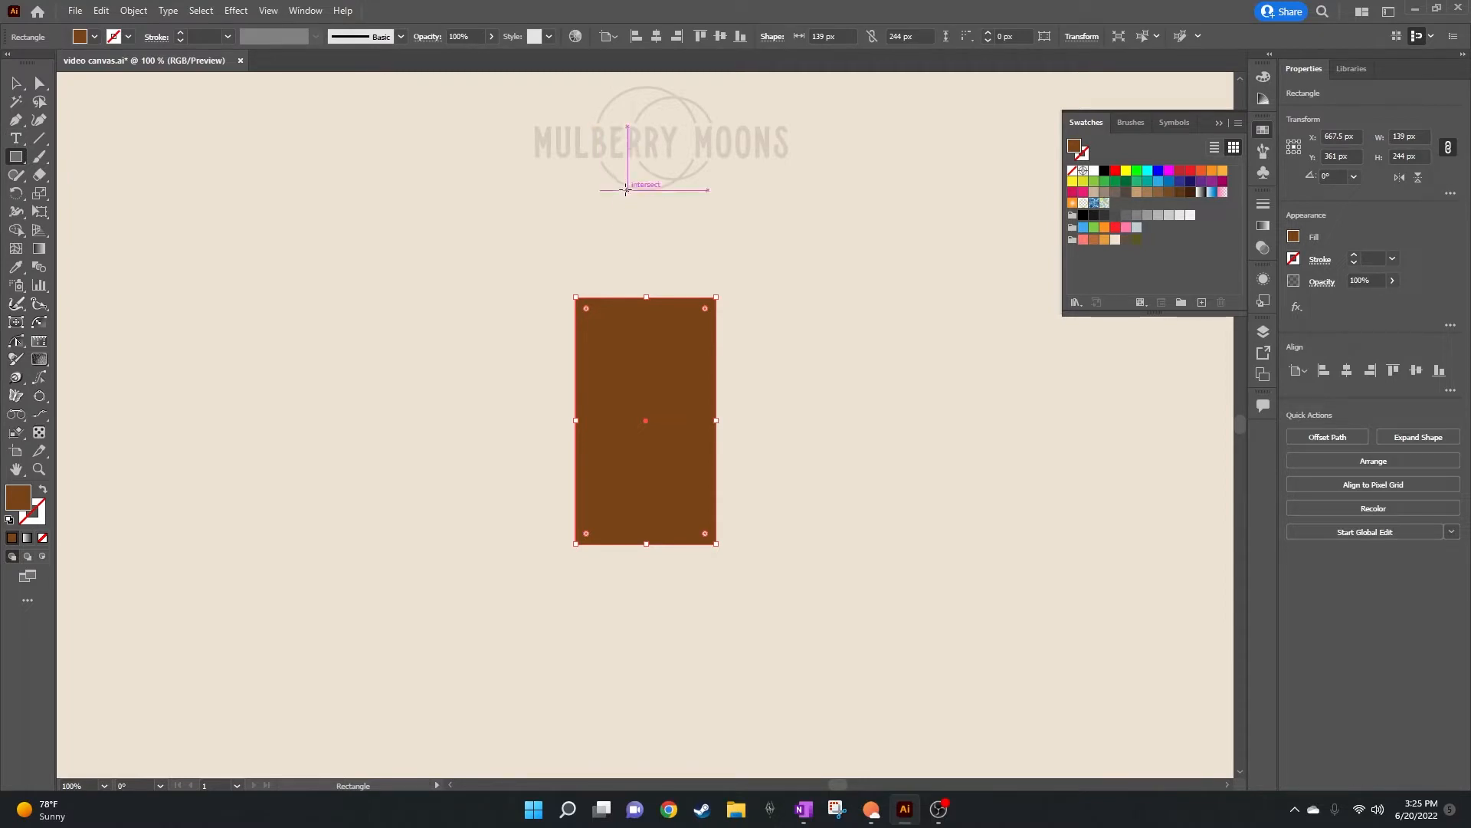
Step: Draw a neck rectangle about 49 by 119 px overlapping the body's top edge, and align both shapes by their horizontal centers
drag(626, 189, 679, 310)
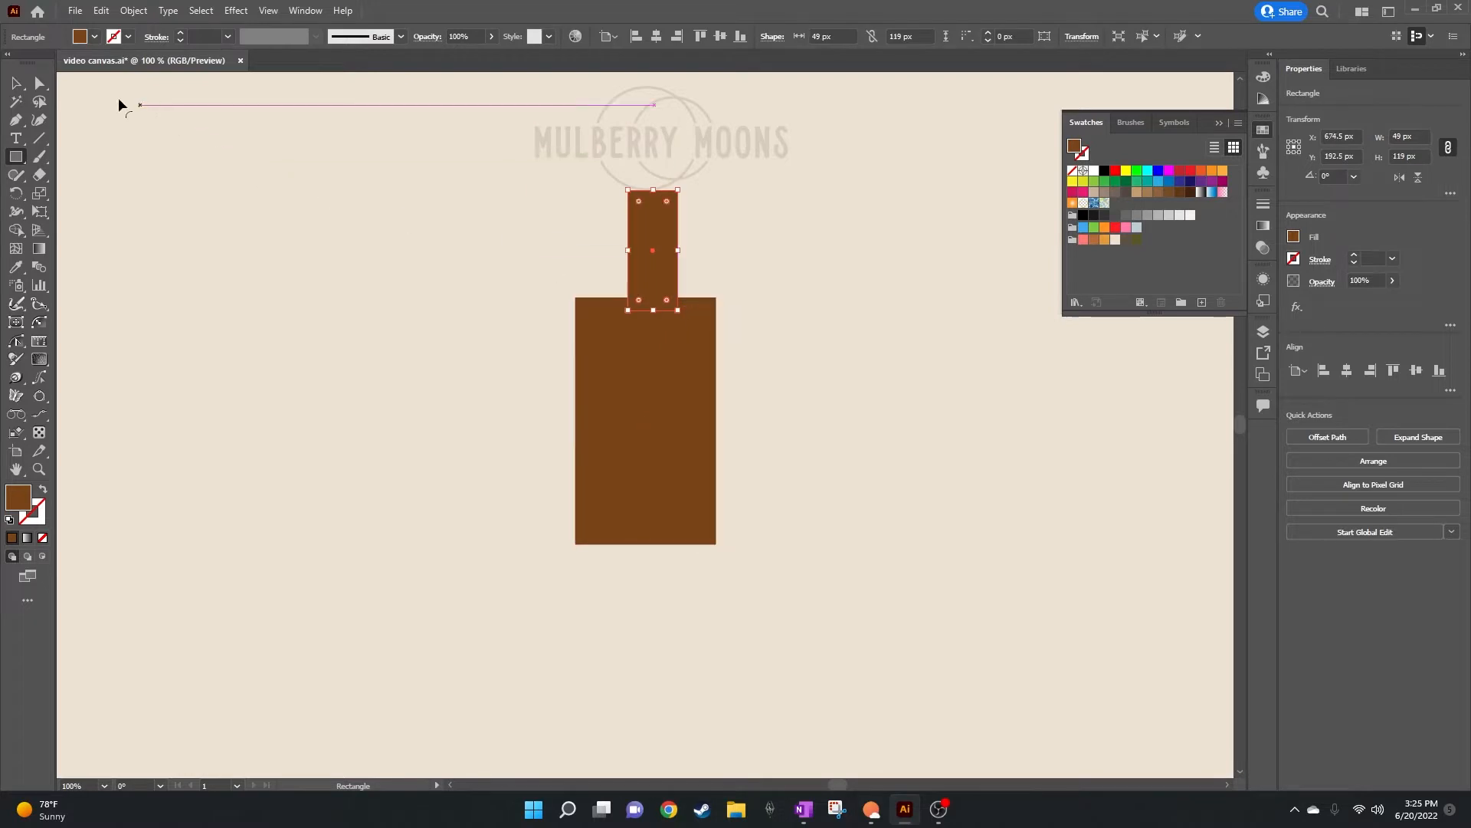
click(19, 84)
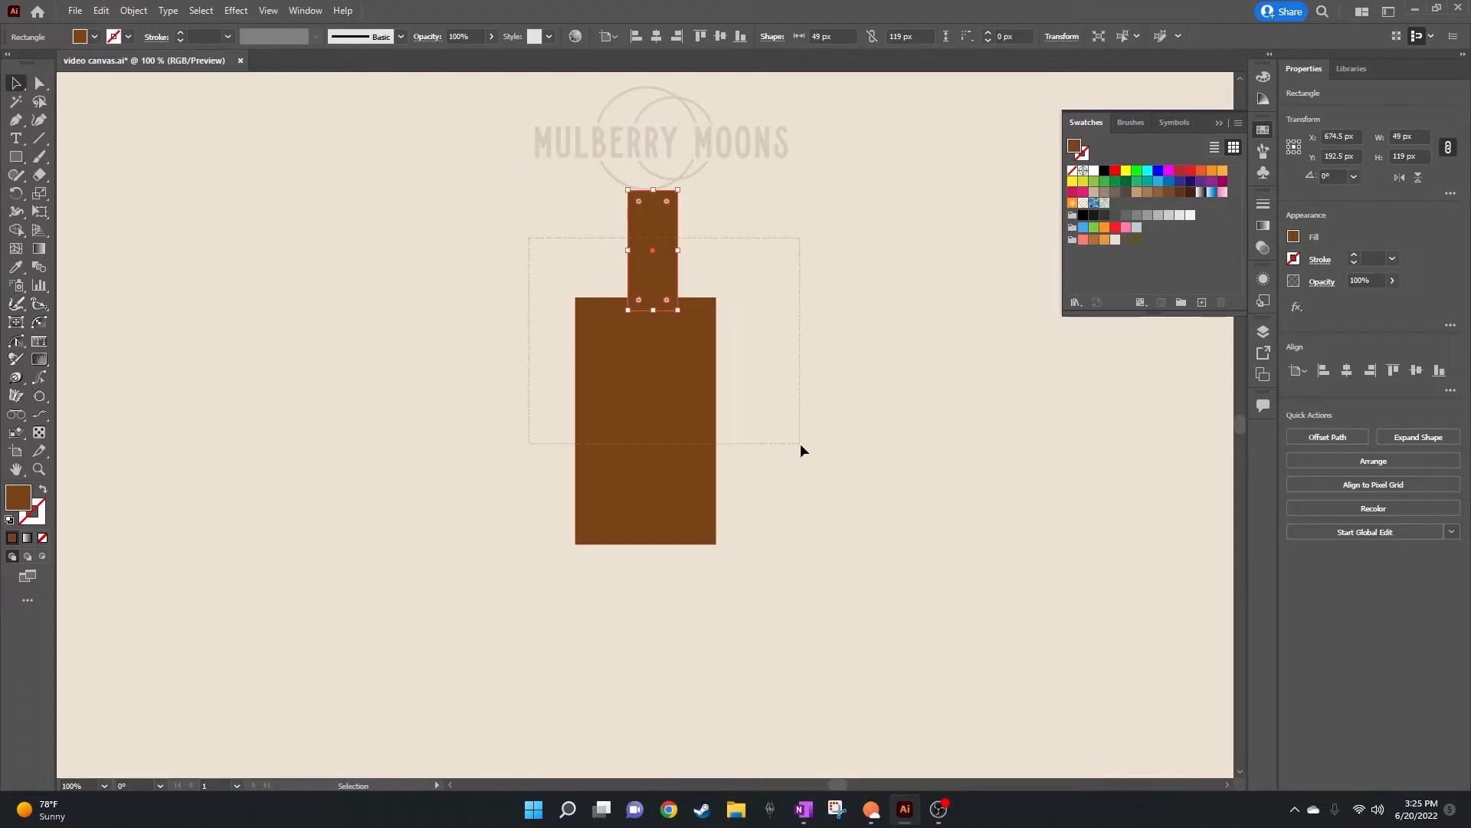
drag(800, 443, 800, 443)
click(657, 37)
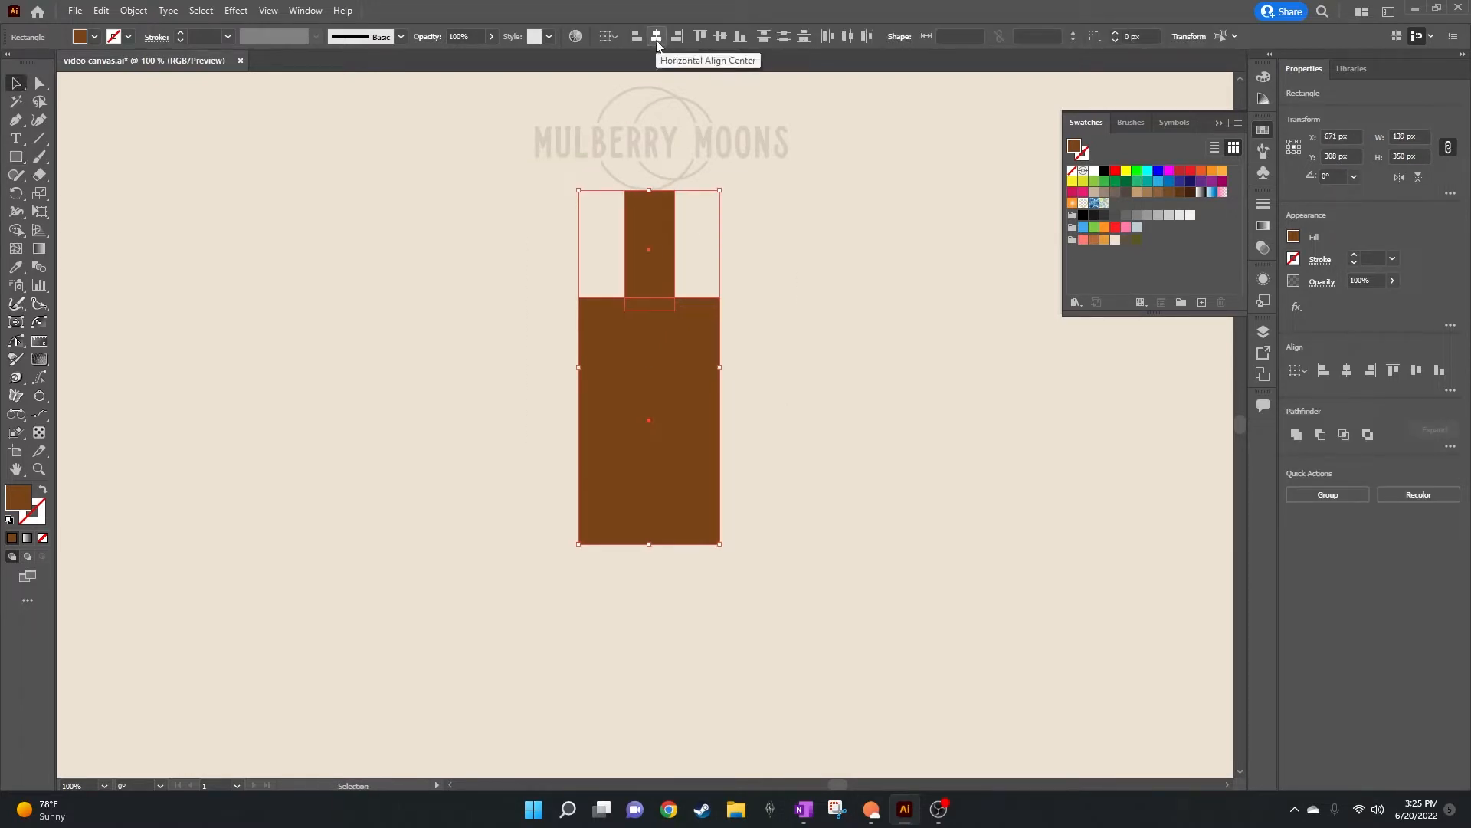
click(766, 276)
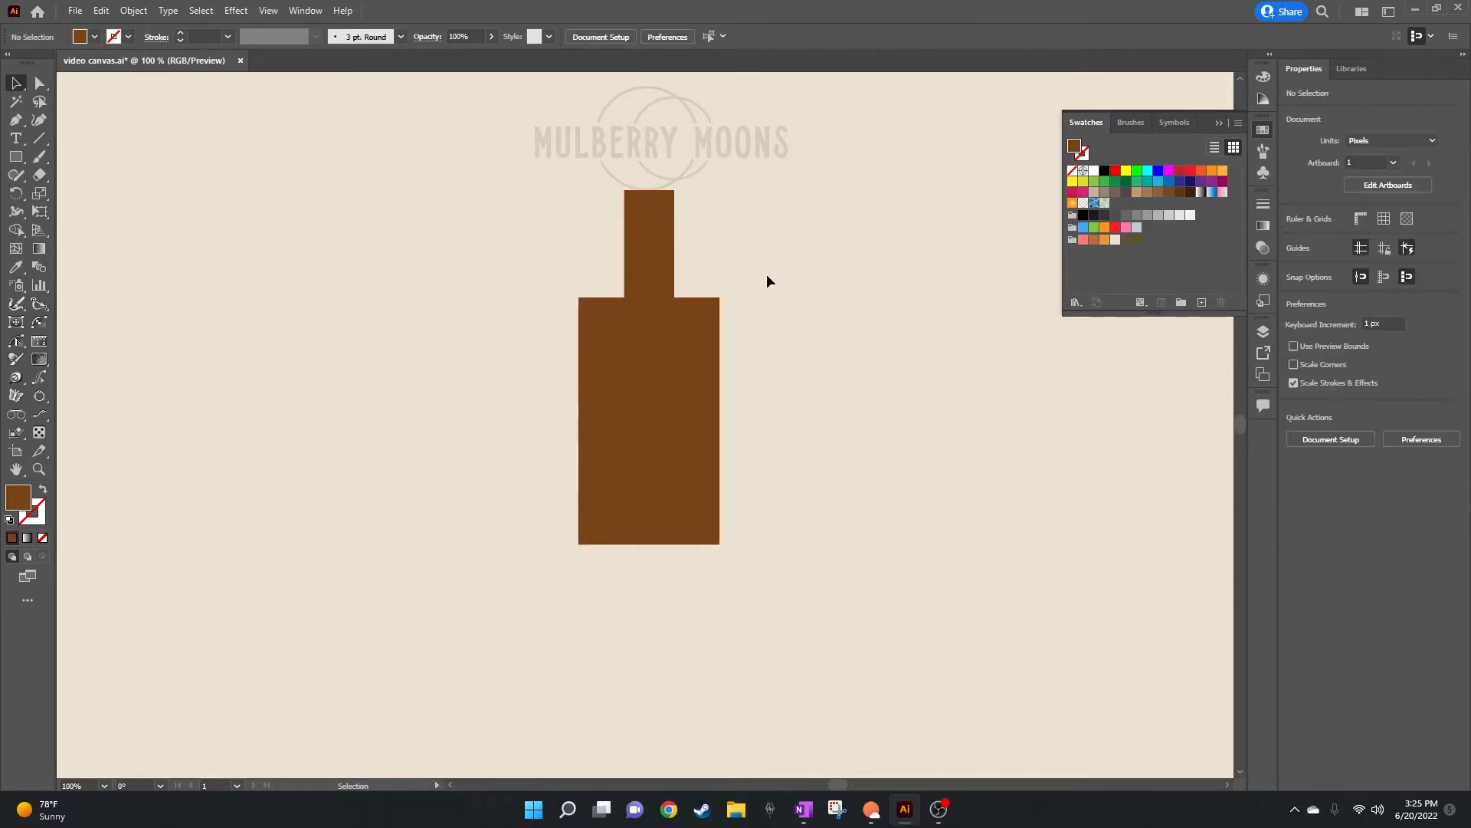
Step: Add an anchor point at the midpoint of each vertical side of the neck rectangle
click(646, 270)
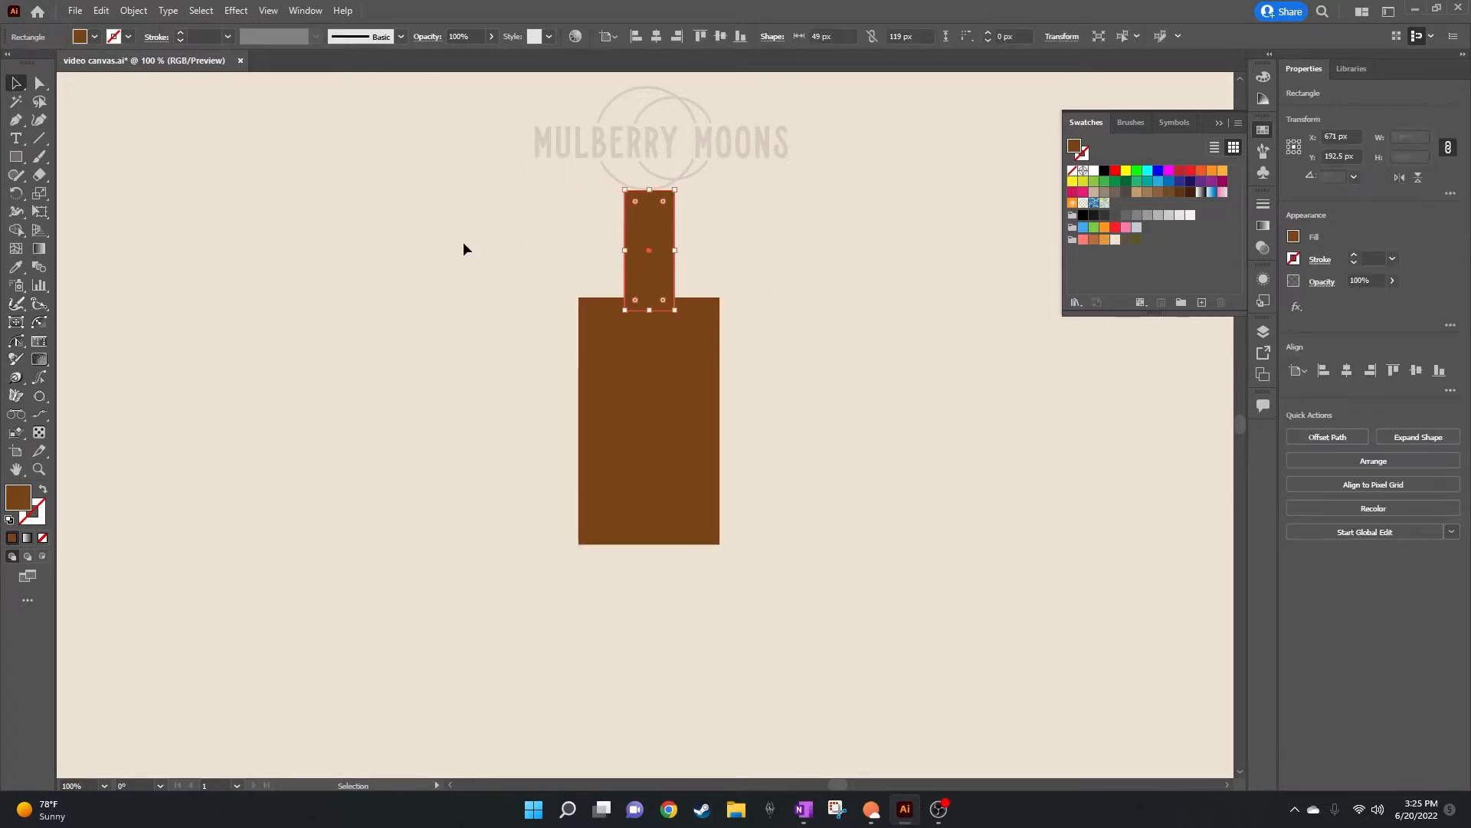
click(16, 122)
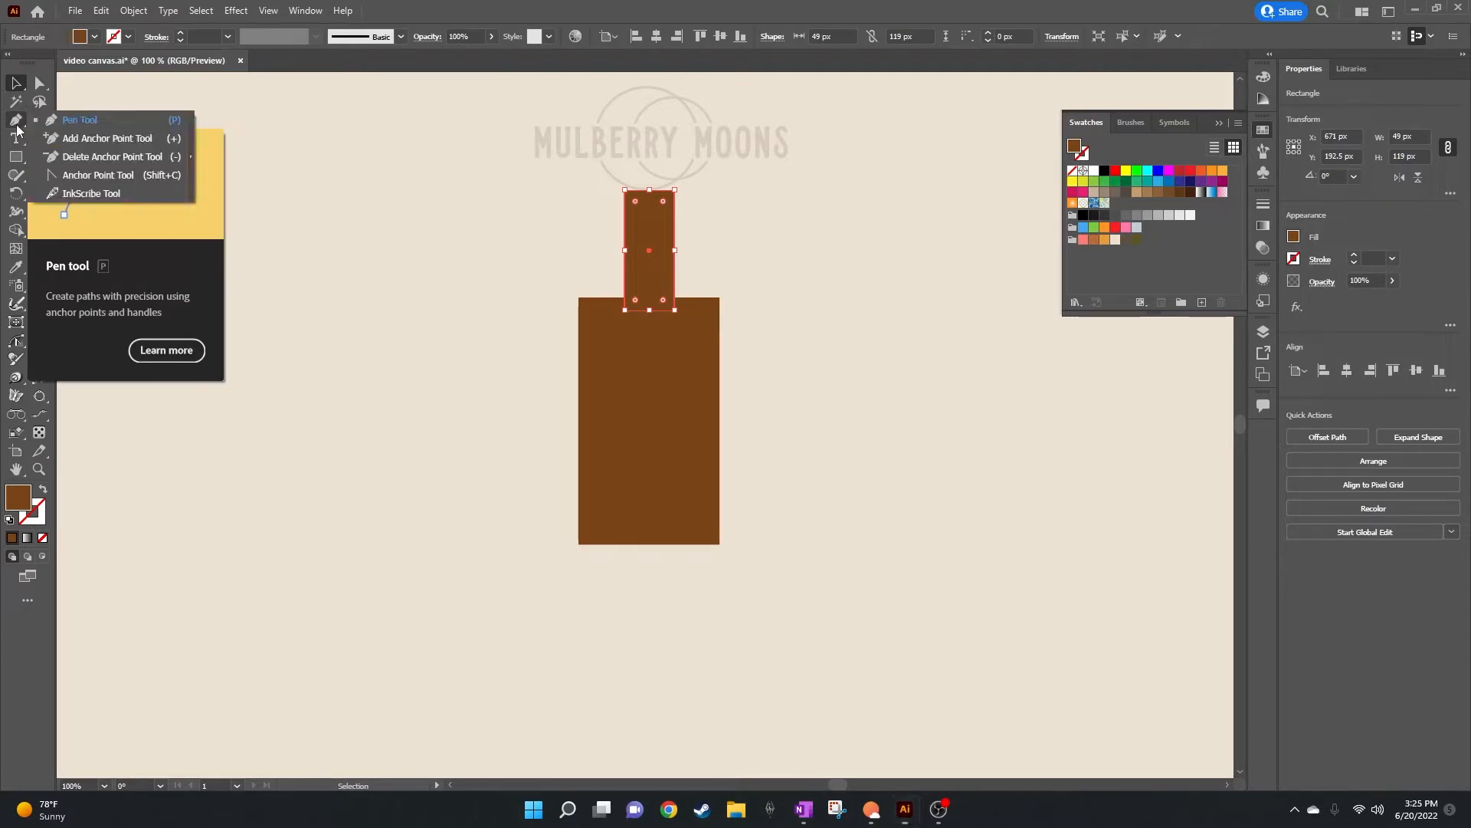
click(66, 140)
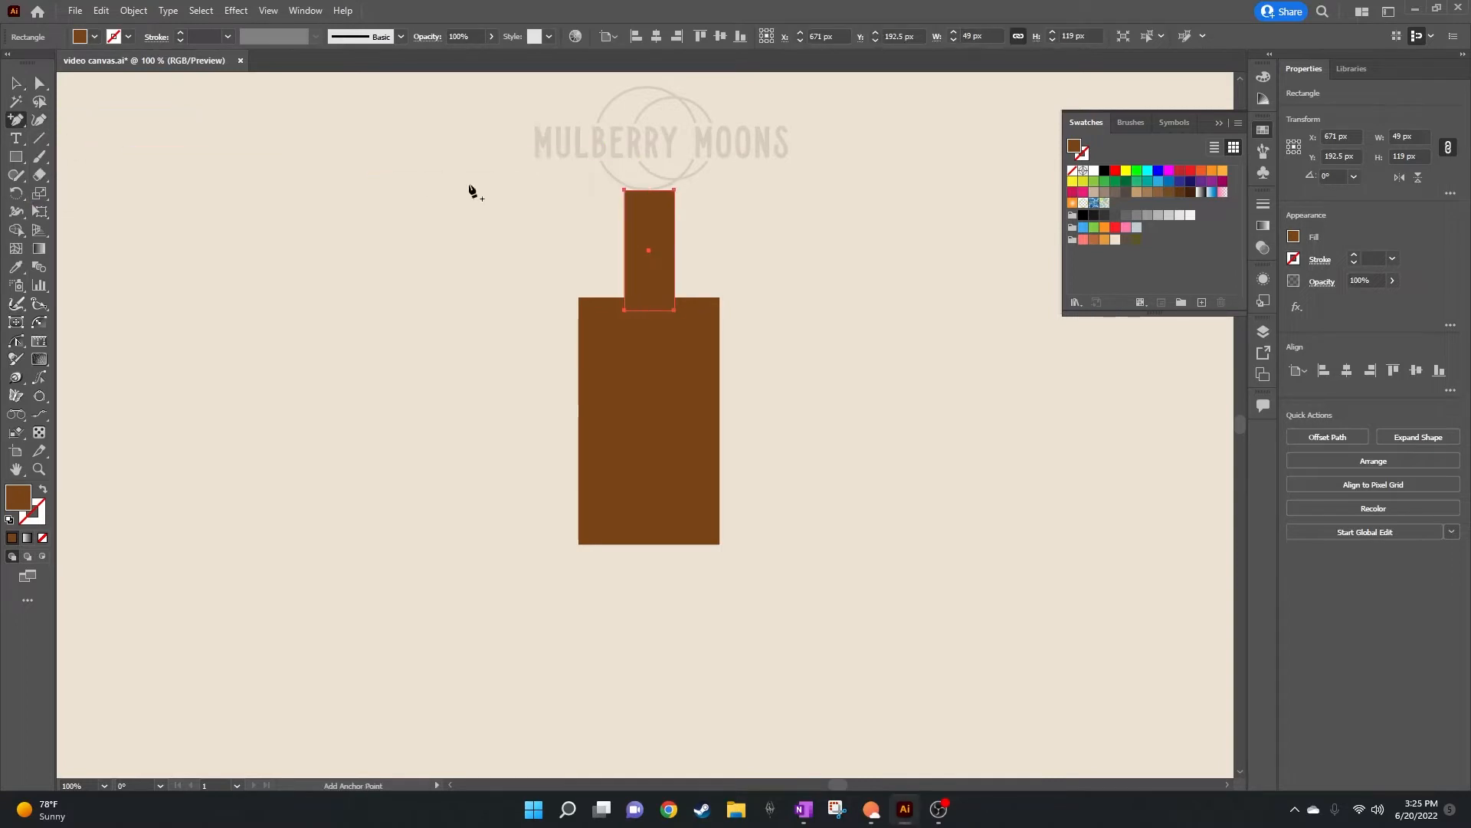
click(624, 250)
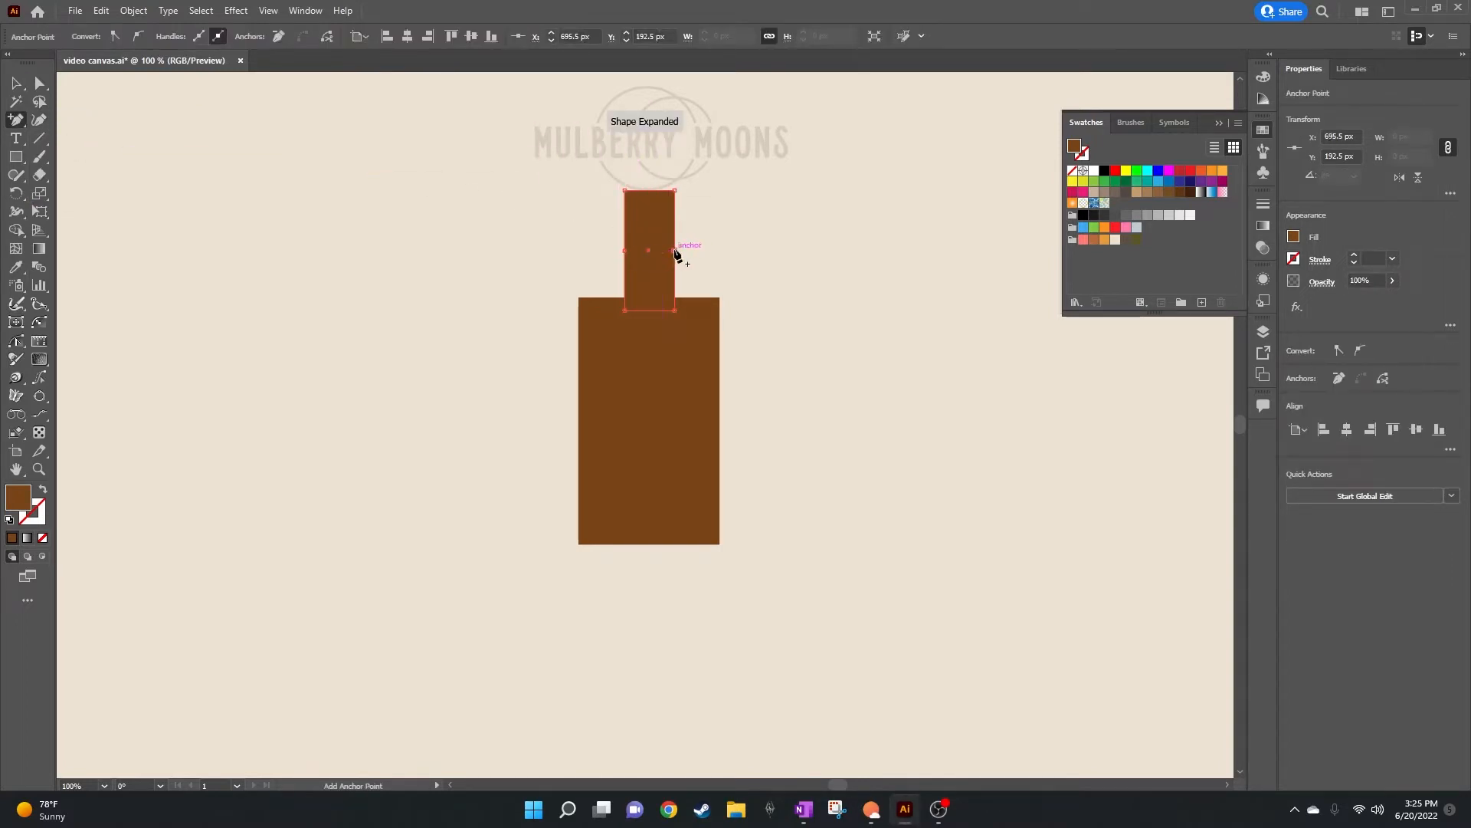
Step: Widen the lower half of the neck symmetrically to about 69 px by moving its middle and bottom anchor points outward
click(39, 83)
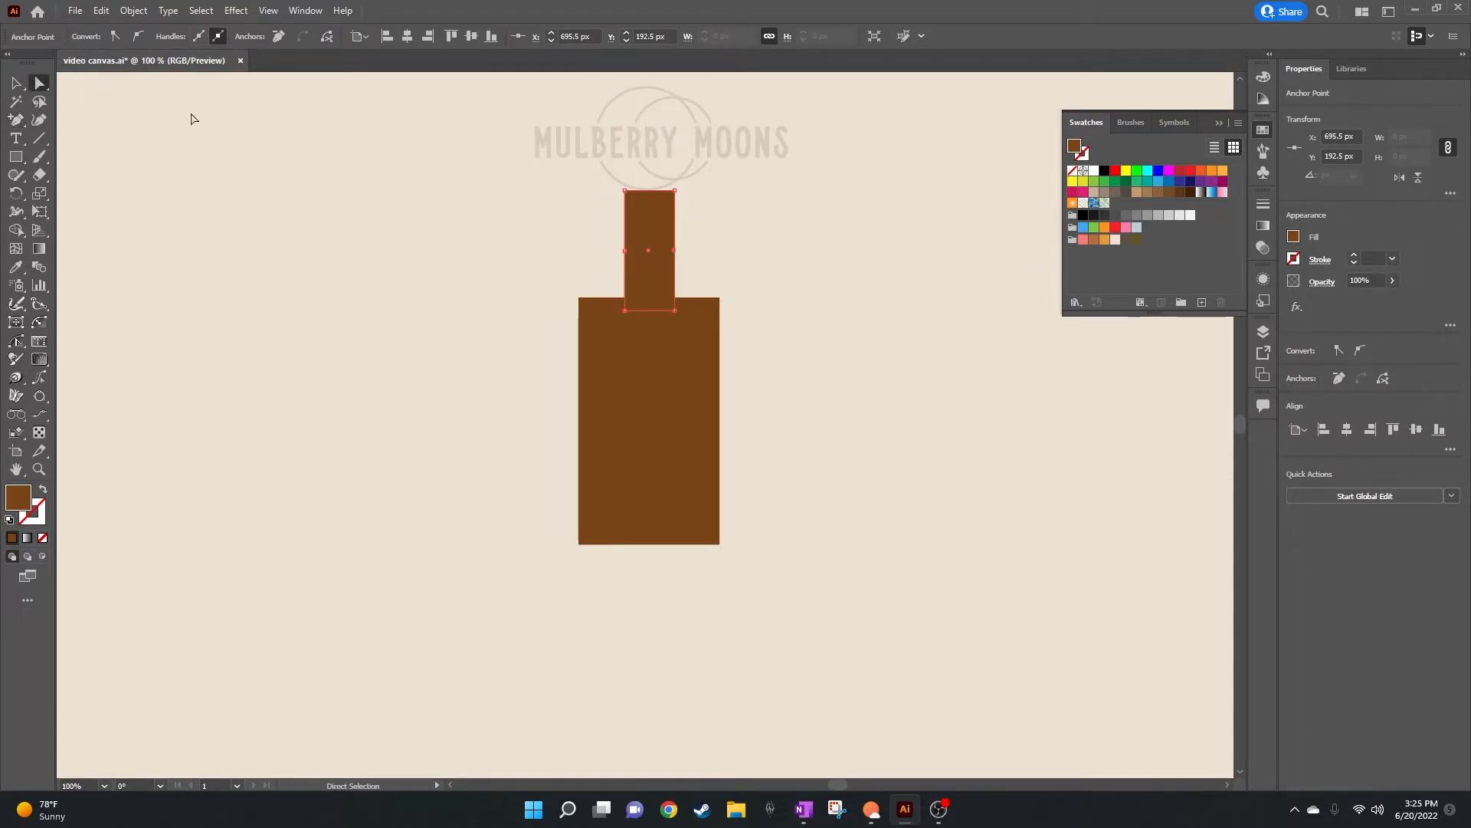
click(676, 311)
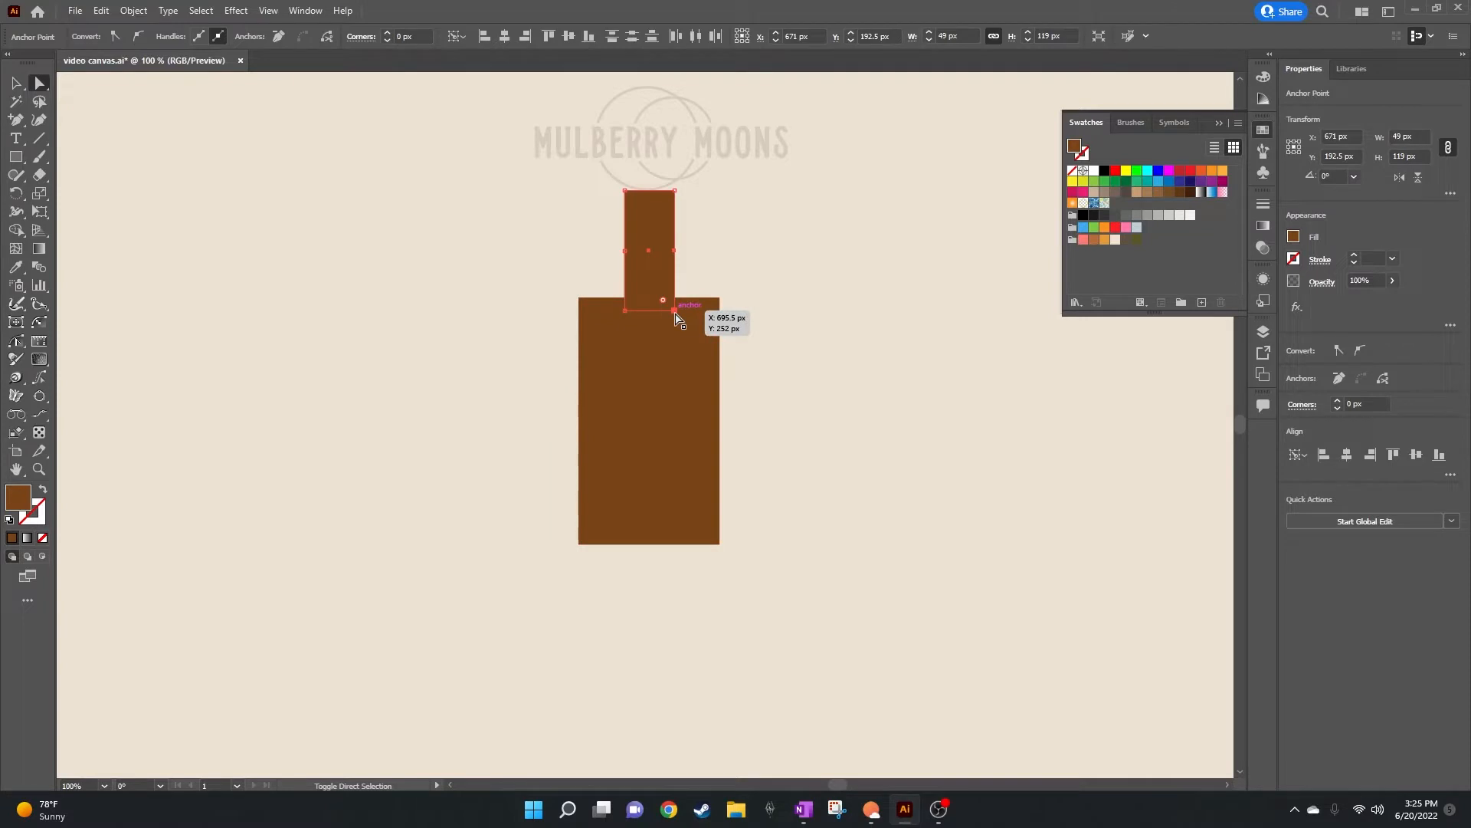
drag(676, 312, 686, 311)
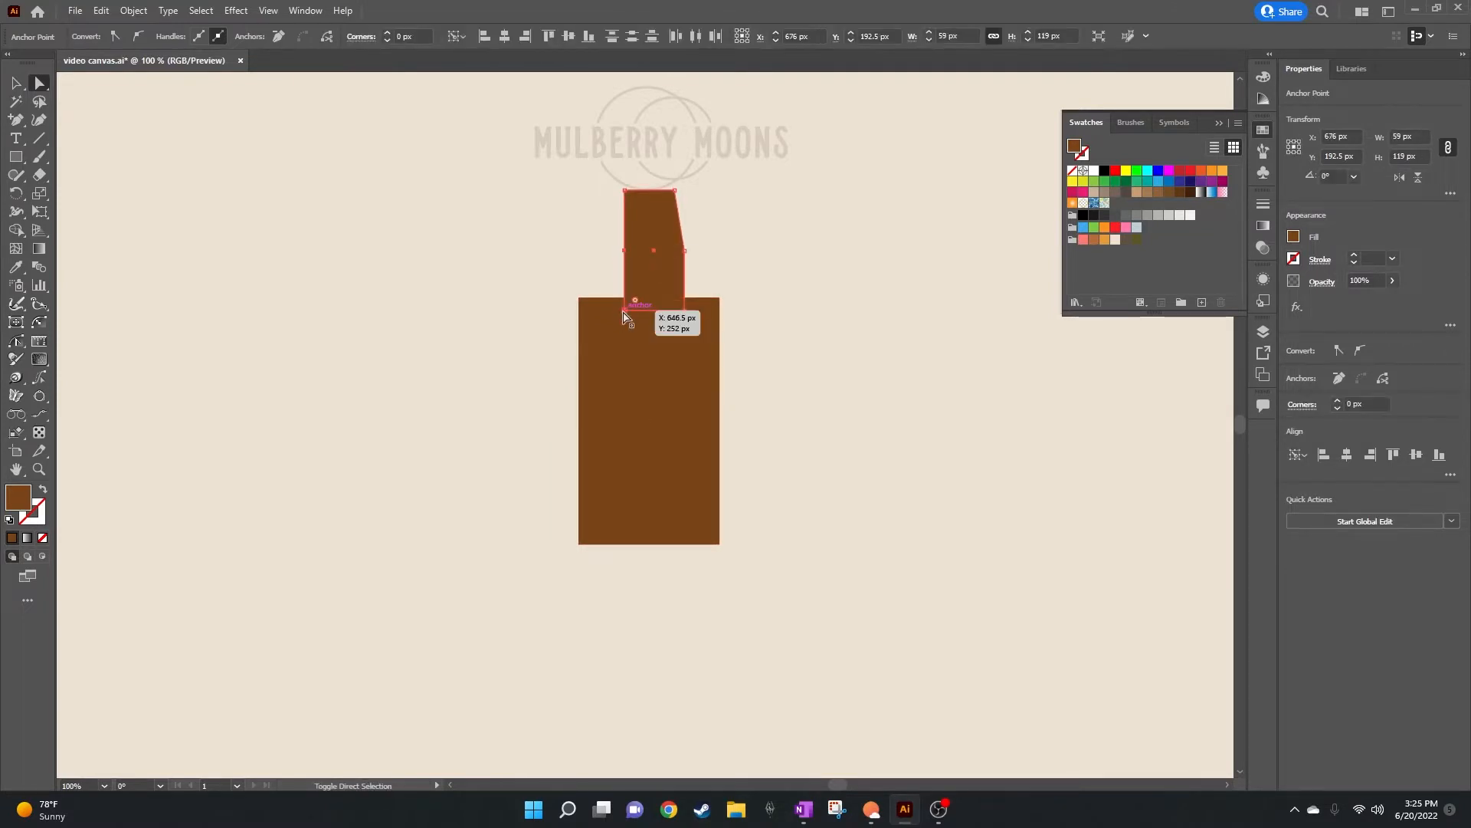
drag(623, 311, 615, 312)
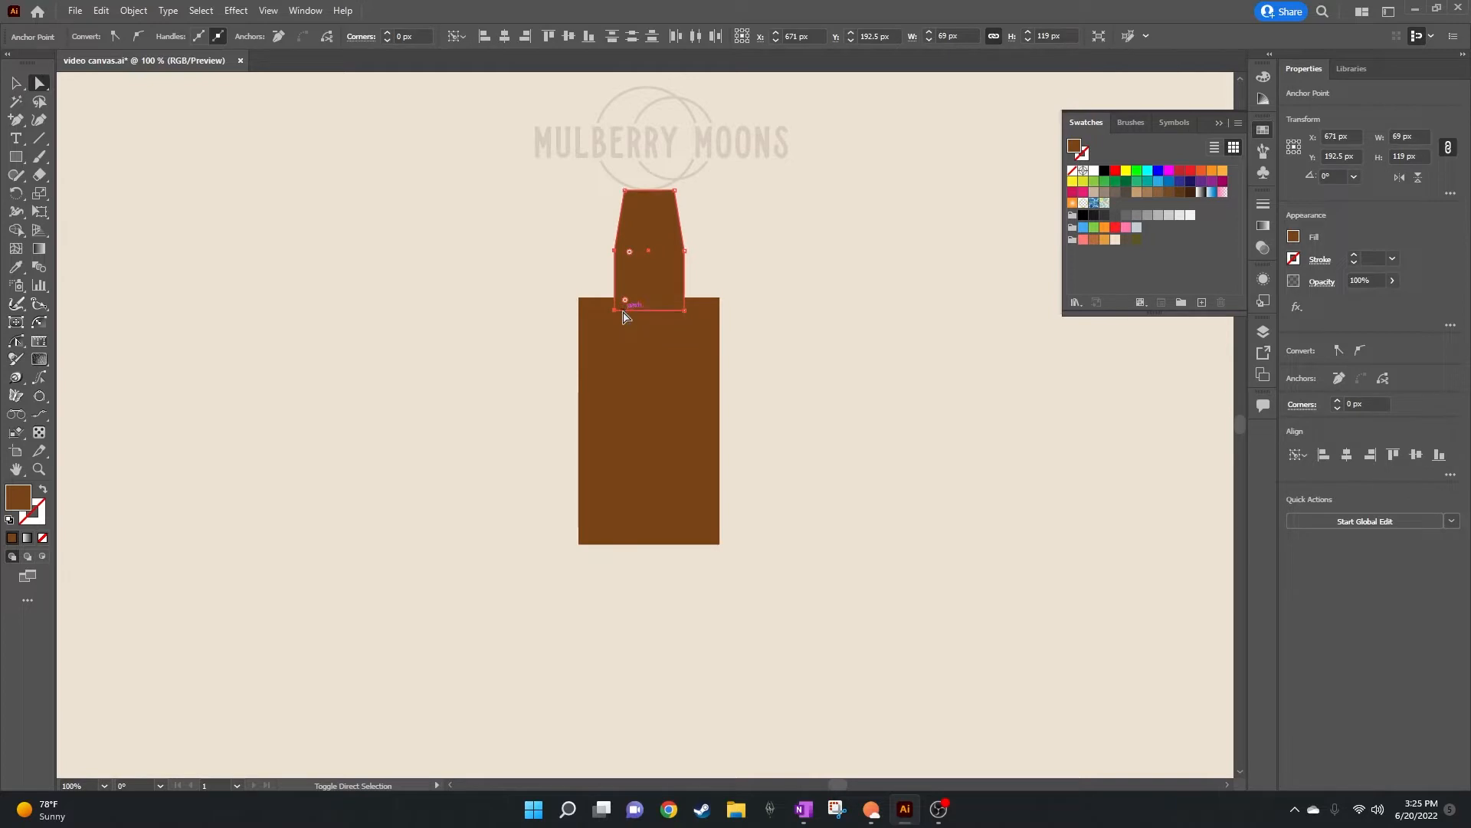
Step: Taper the neck's top by nudging its two upper corner anchor points inward 3 px each
click(625, 190)
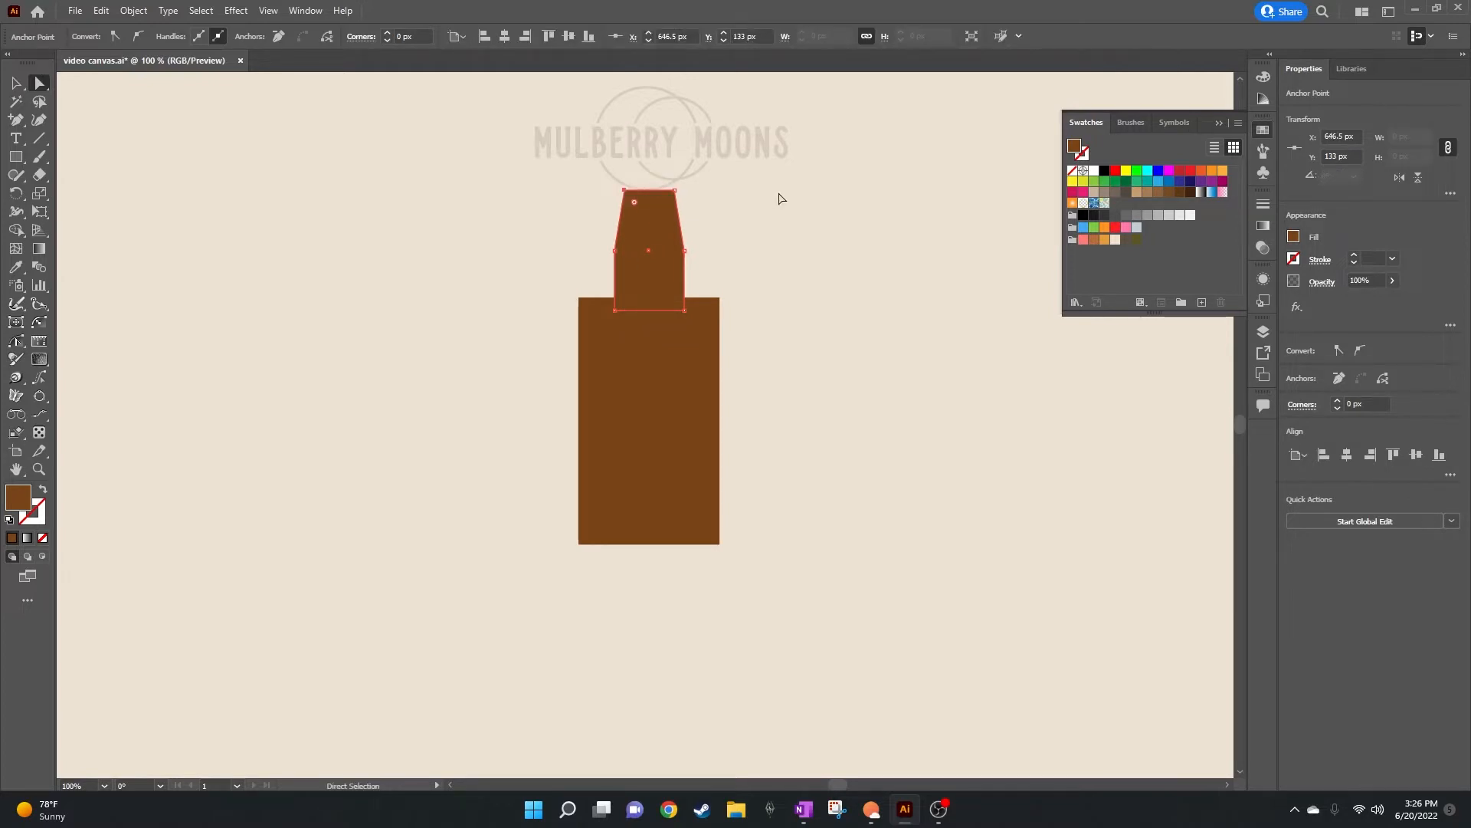
key(Right)
key(Right)
key(Right)
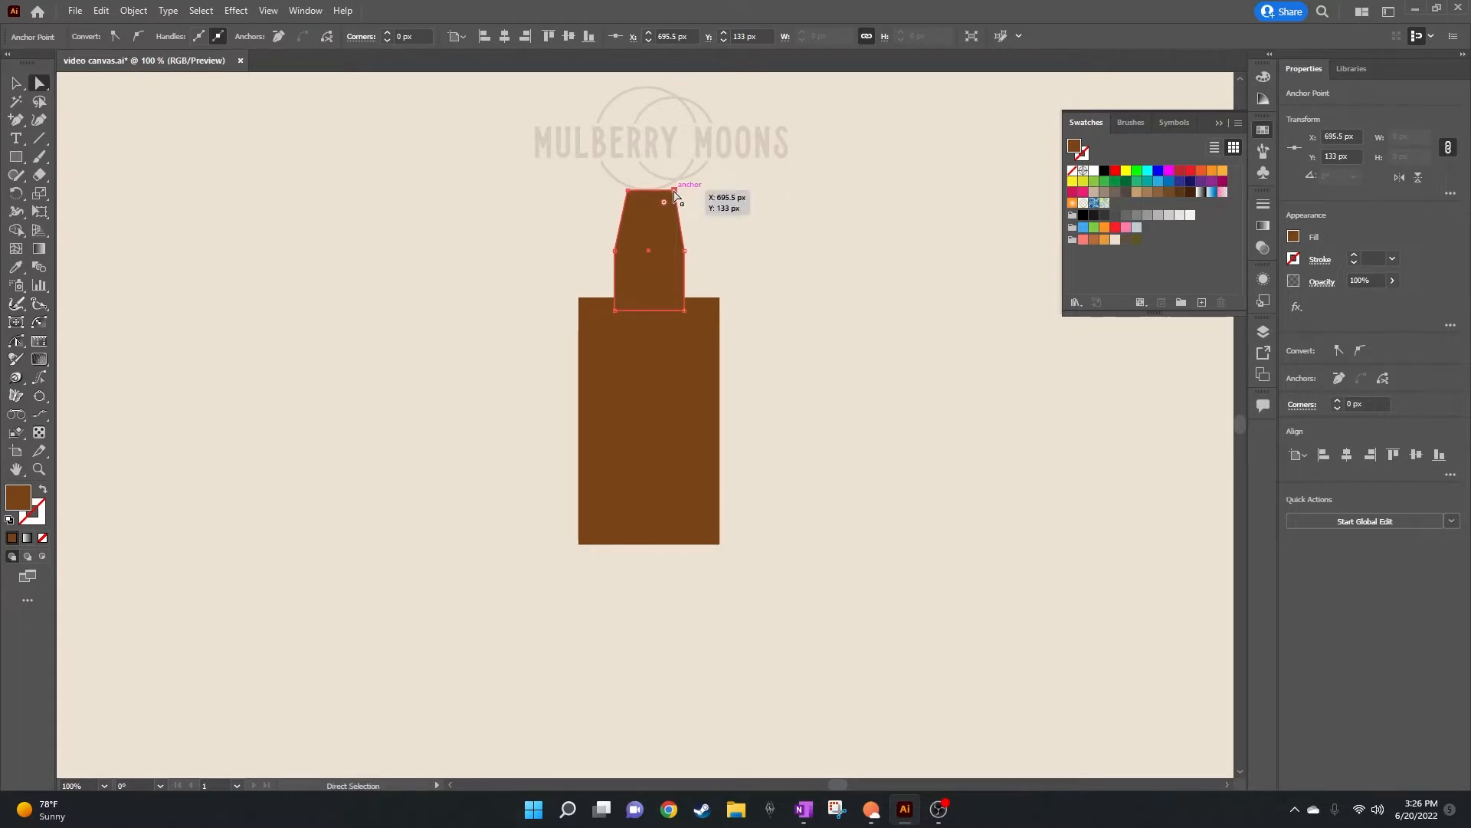
key(Left)
key(Left)
key(Left)
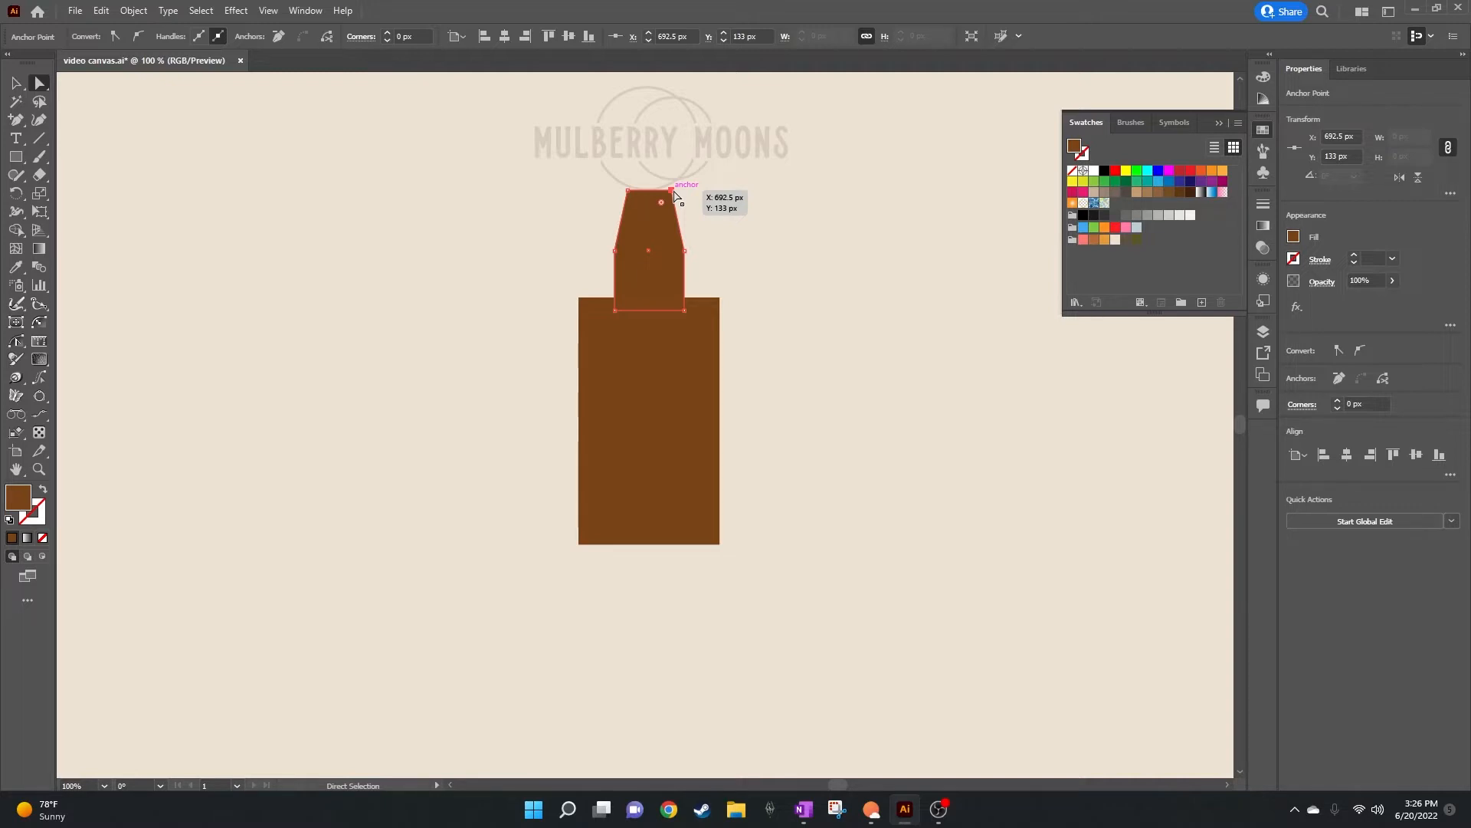
key(shift+Up)
key(shift+Down)
key(Up)
key(Down)
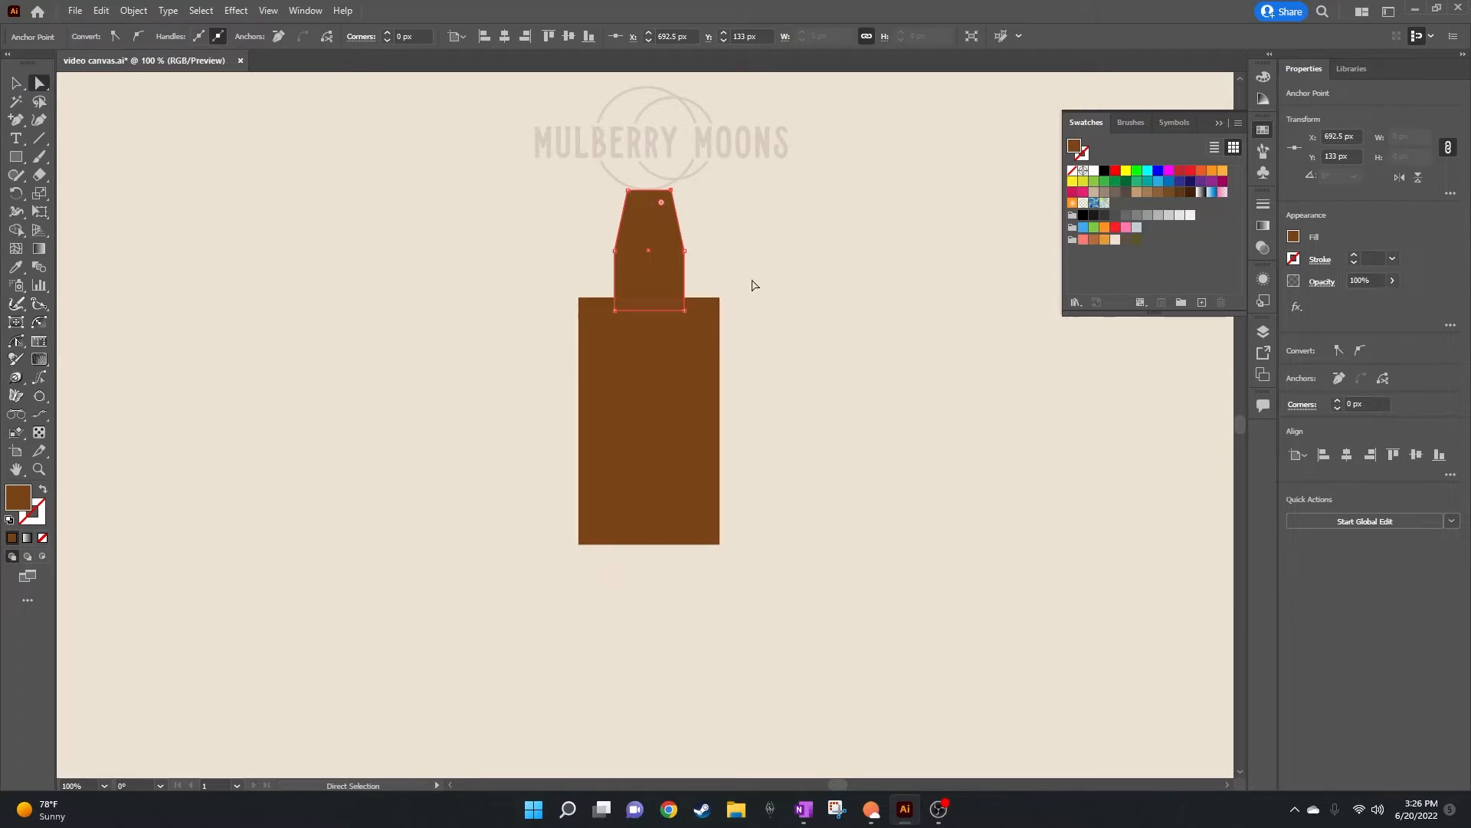
Step: Add an anchor point at the center of the bottle body's top edge
click(631, 391)
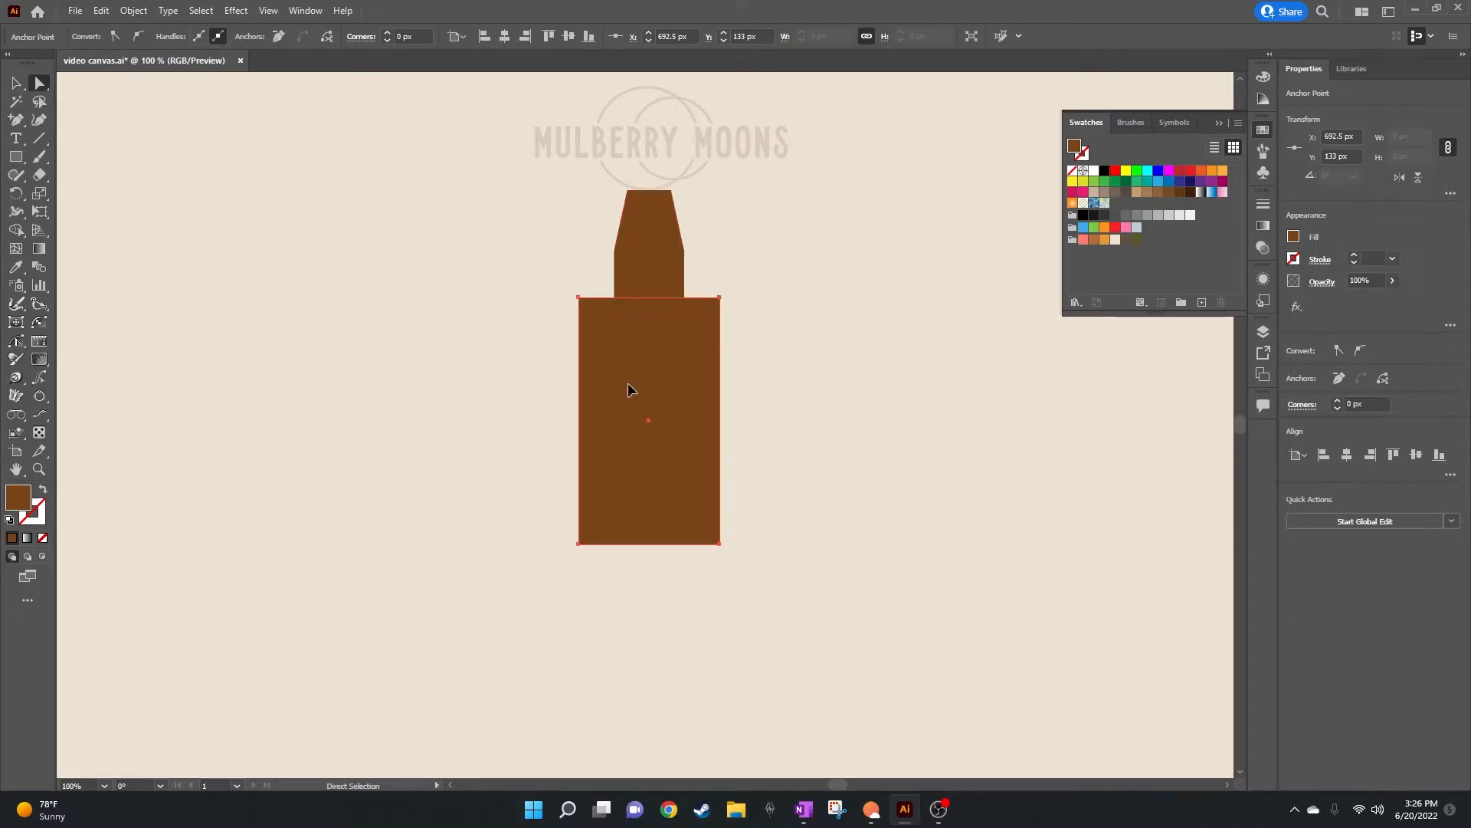
click(15, 120)
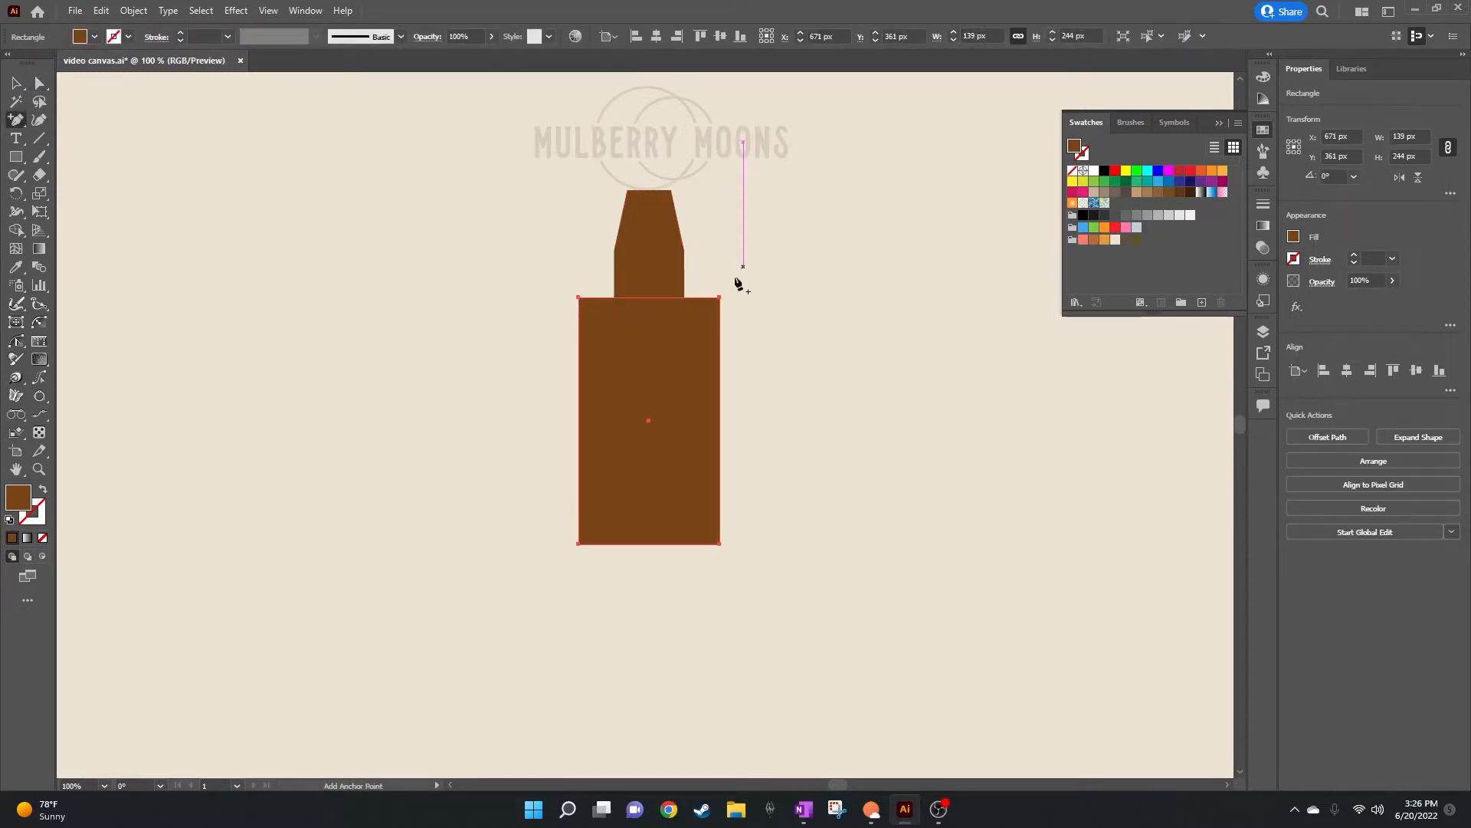
click(648, 297)
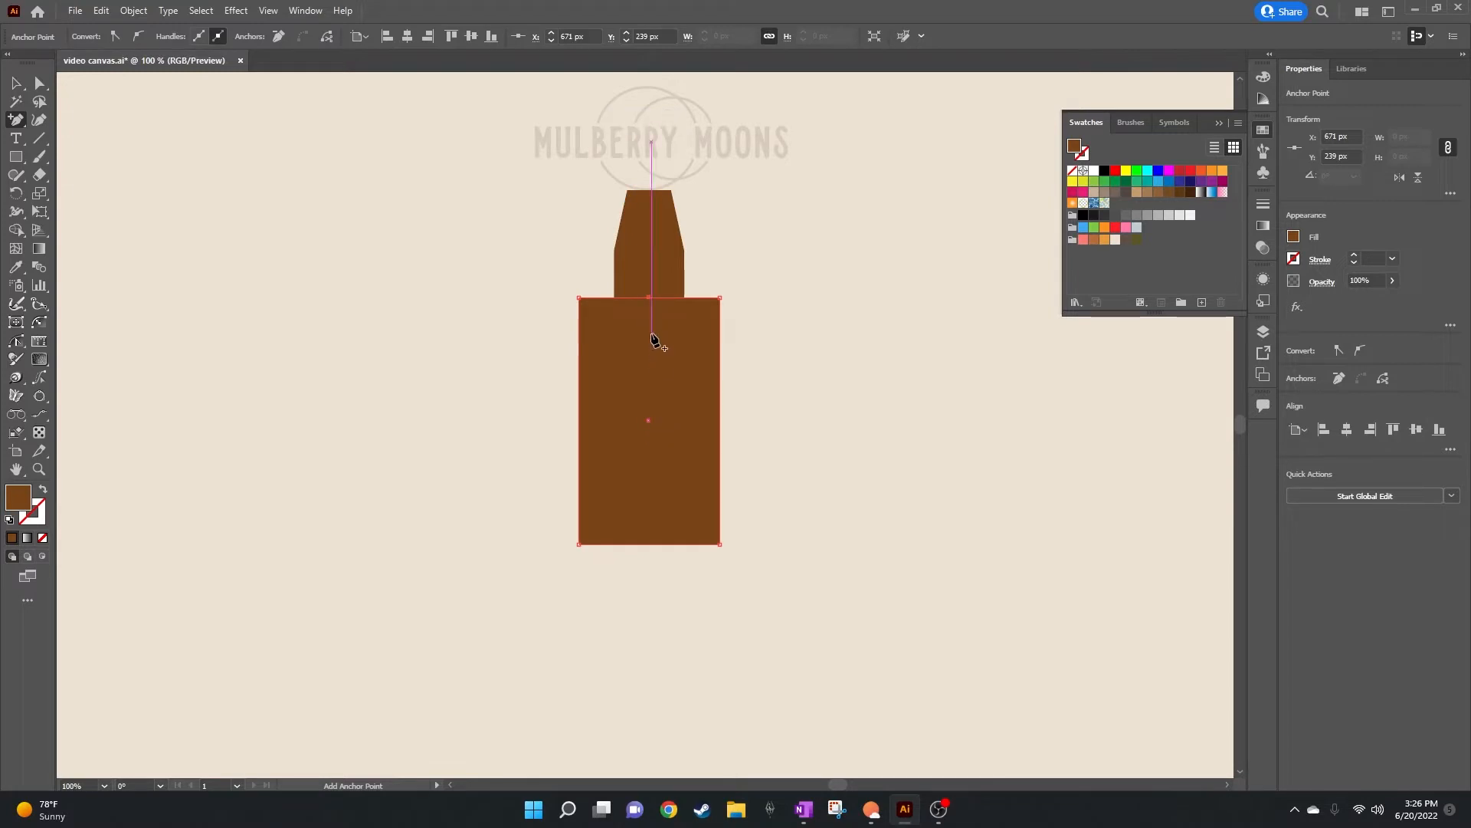
Step: Raise the center anchor point on the body's top edge by 40 px to form a pointed shoulder
click(40, 82)
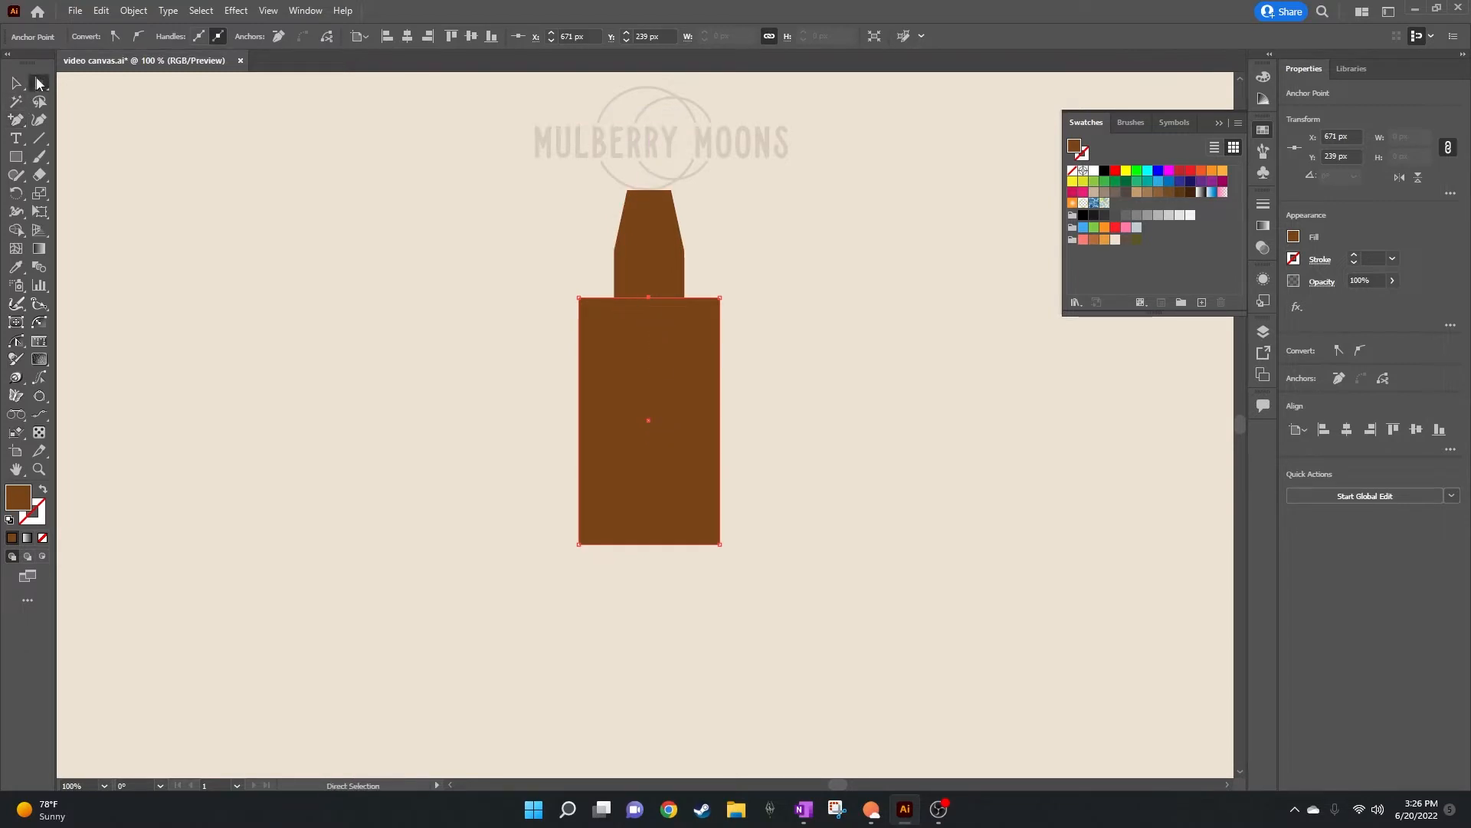
click(649, 298)
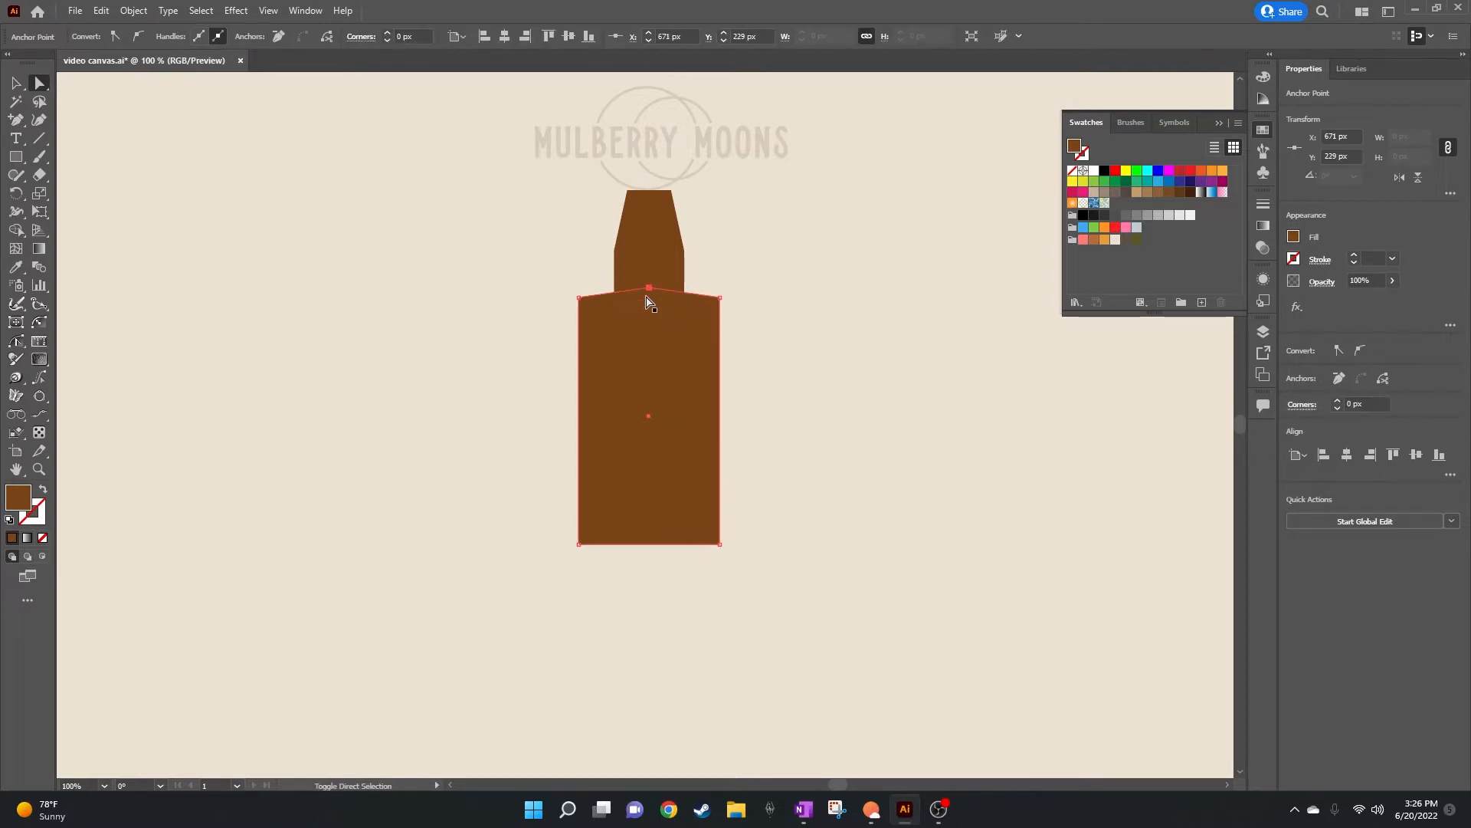
key(shift+Up)
key(shift+Up)
key(shift+Up)
key(shift+Up)
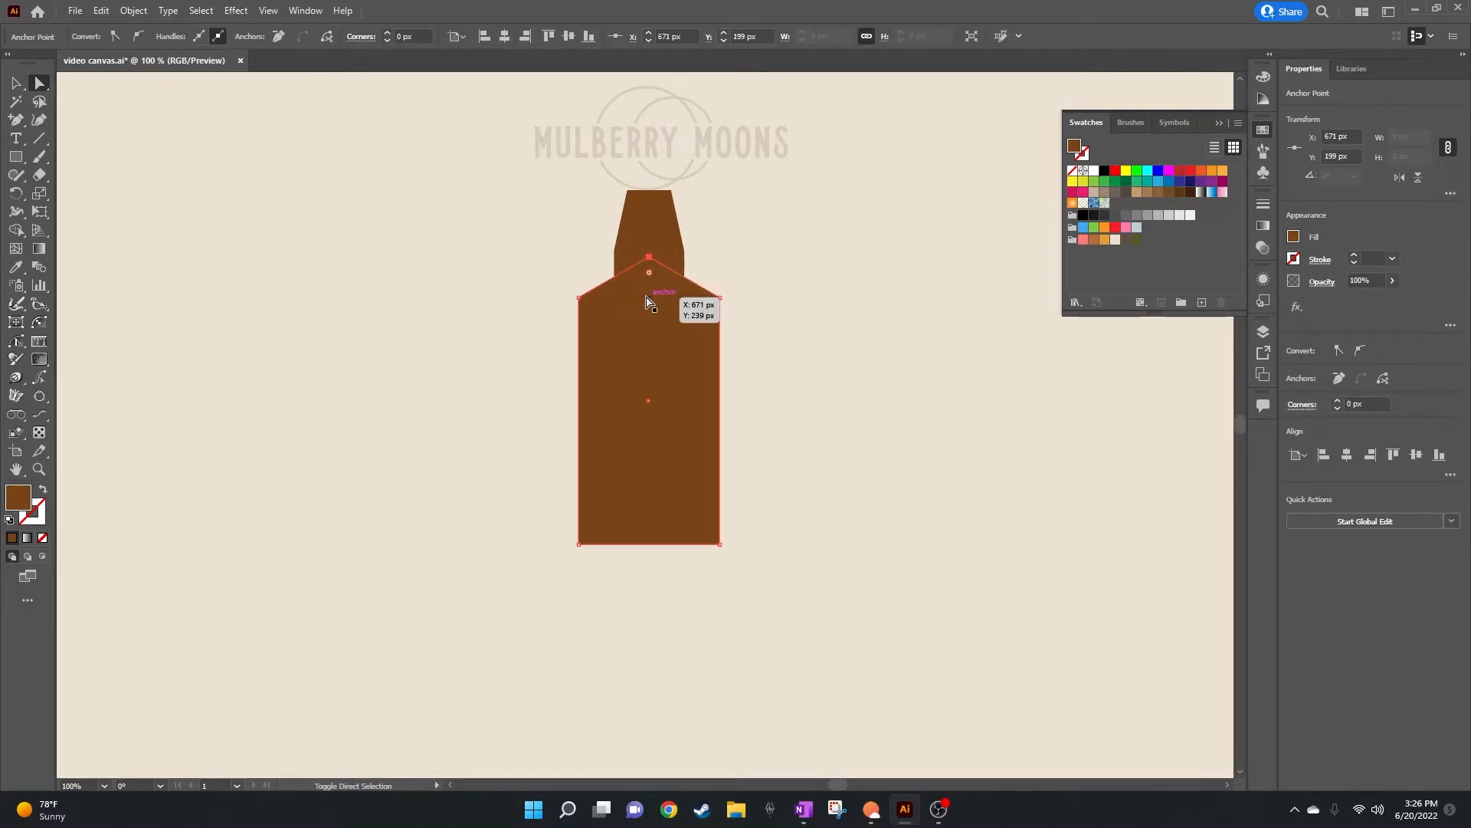
Step: Raise the shoulder's center anchor point another 10 px and lower the body's two upper corner anchor points by 10 px
key(shift+Up)
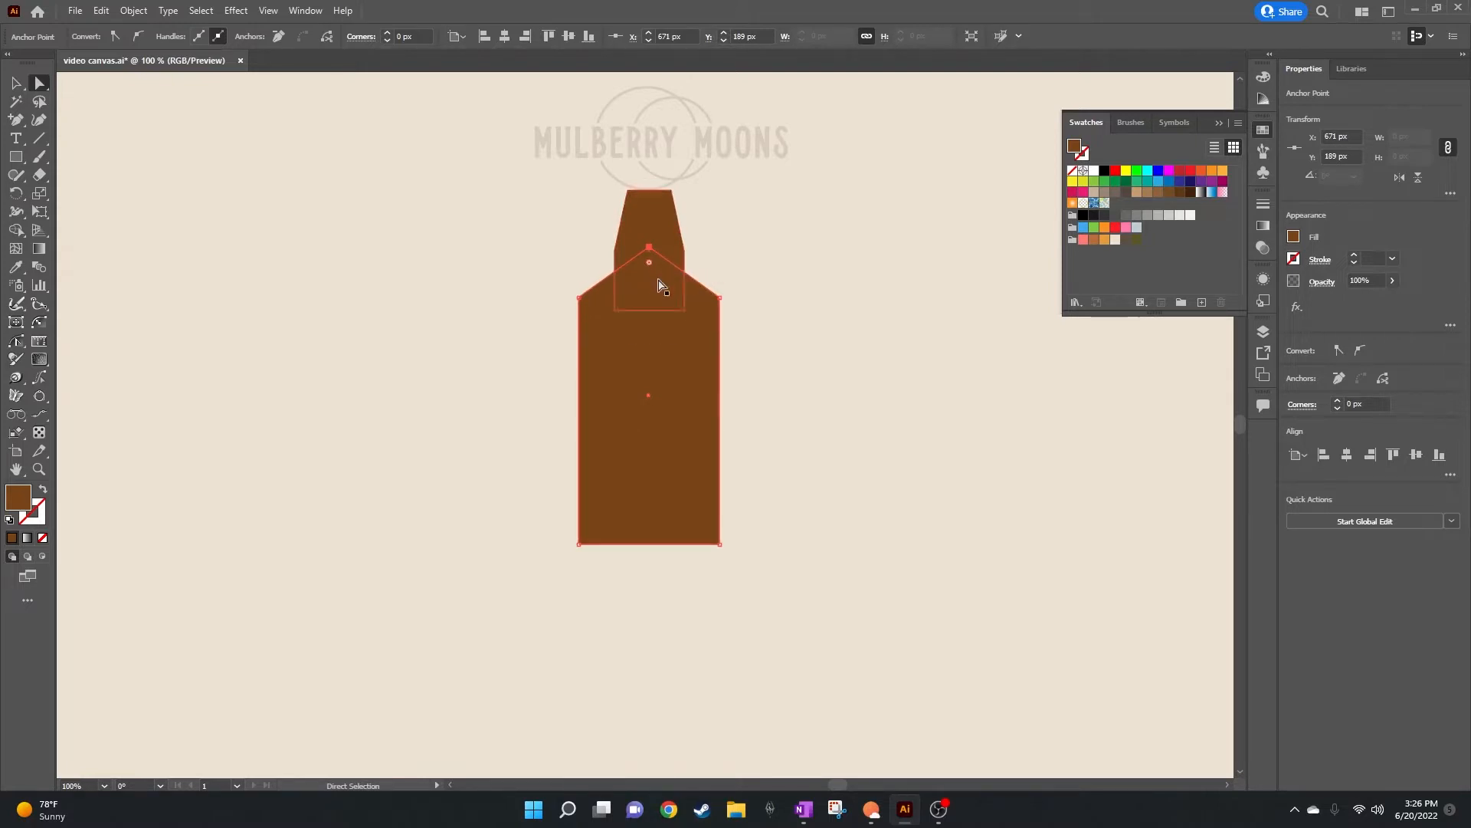
click(579, 298)
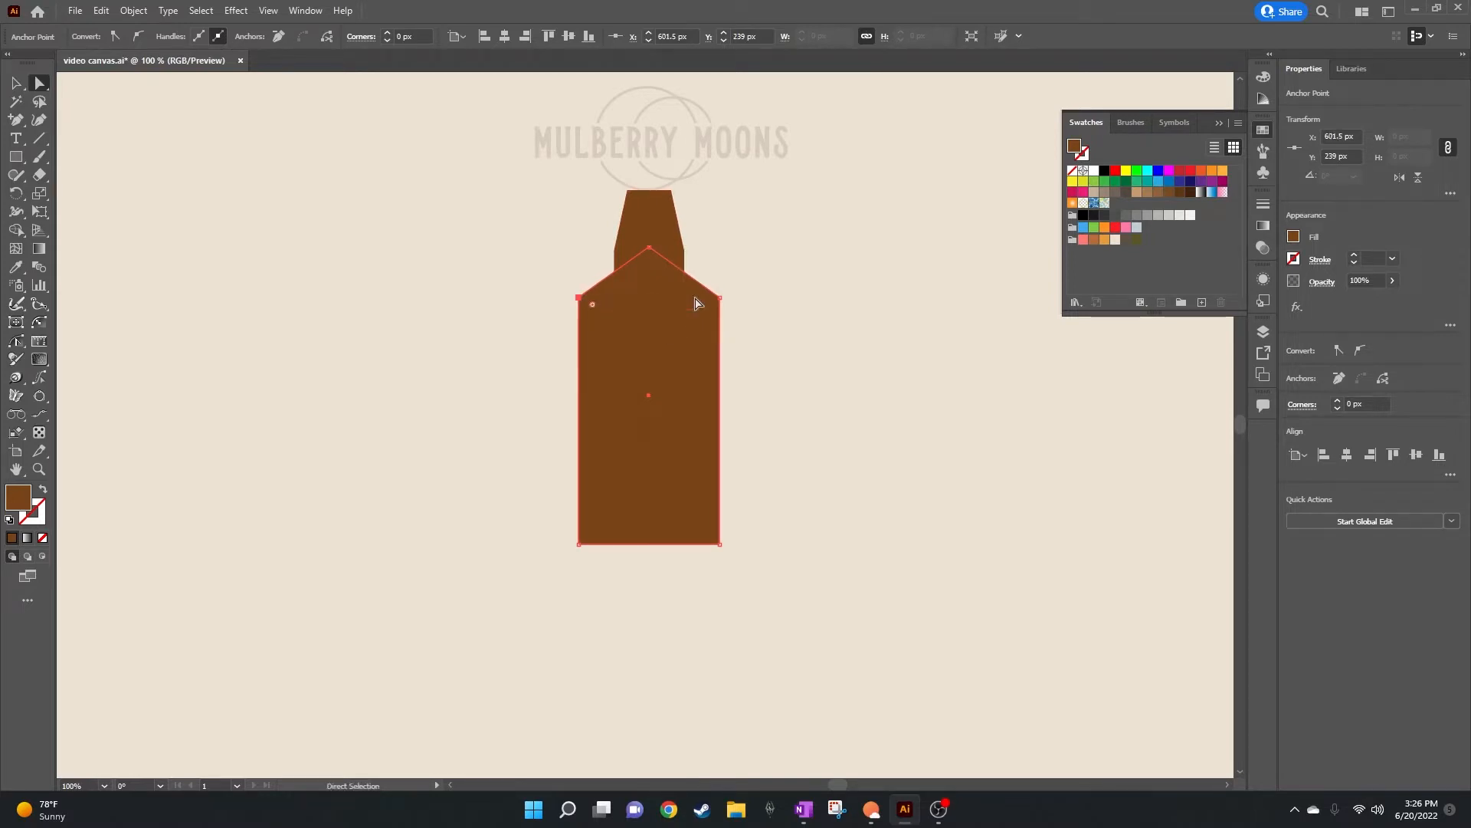
shift+click(721, 301)
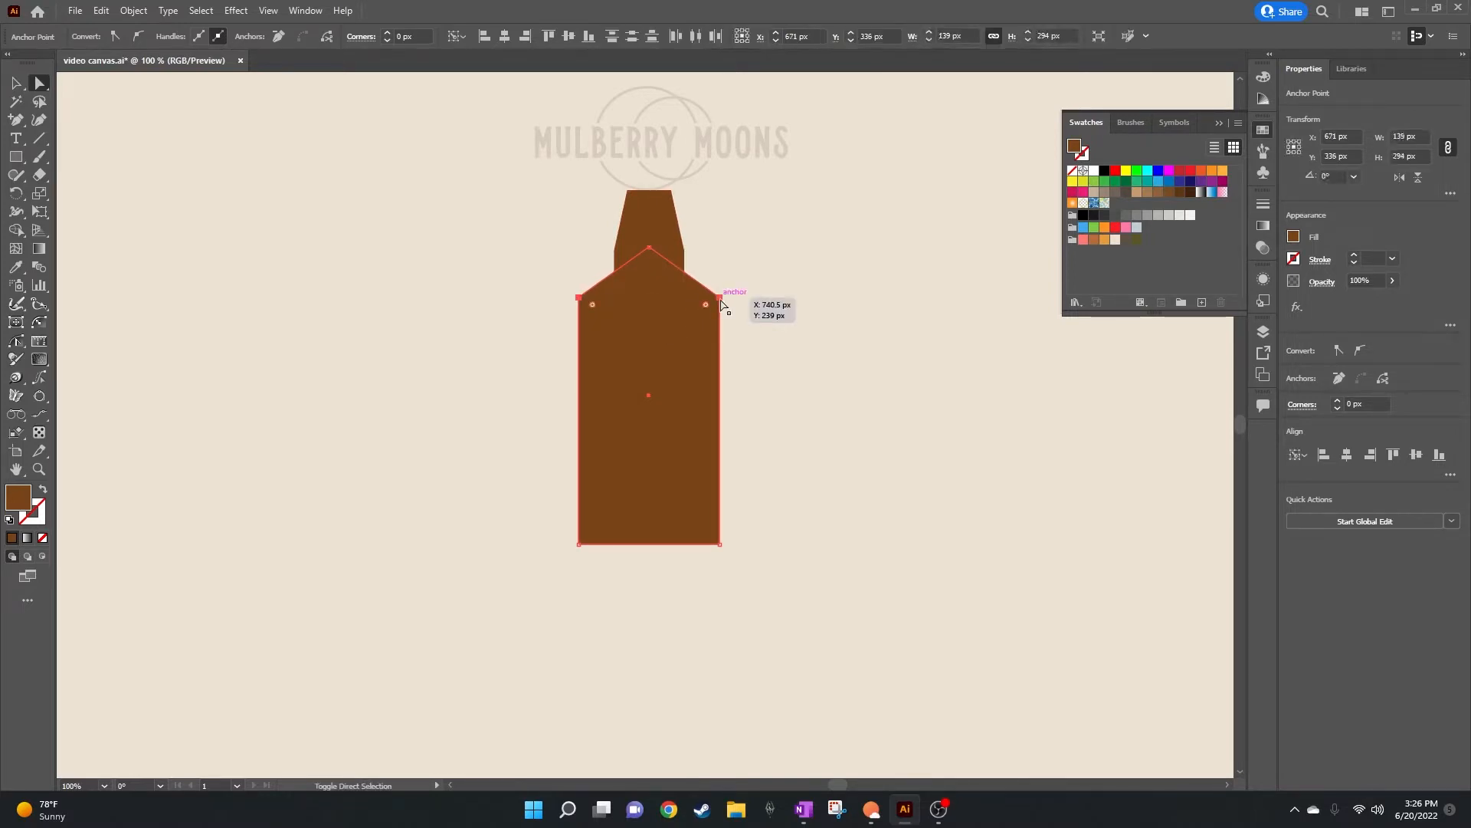
key(shift+Down)
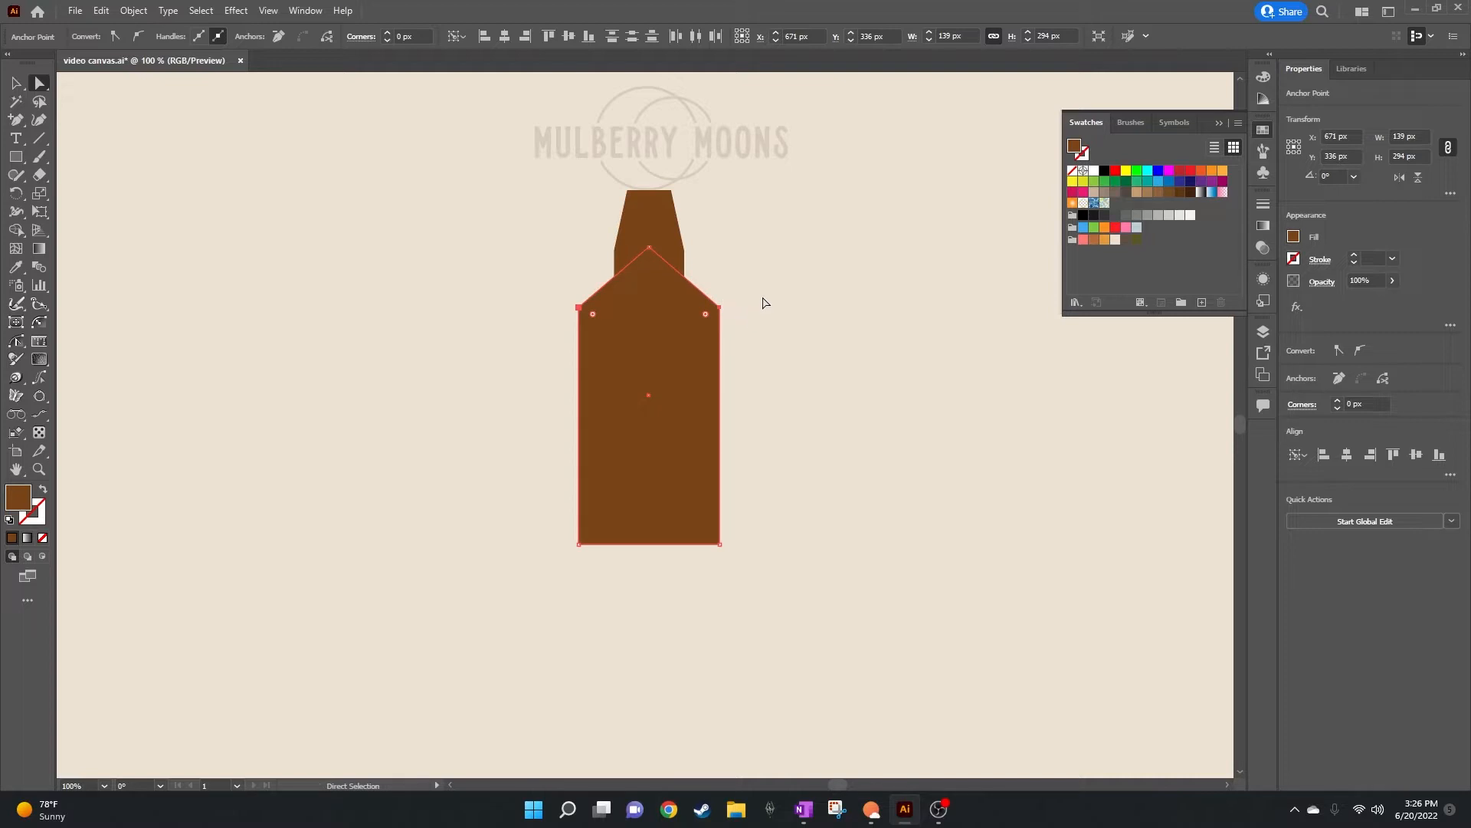
click(734, 284)
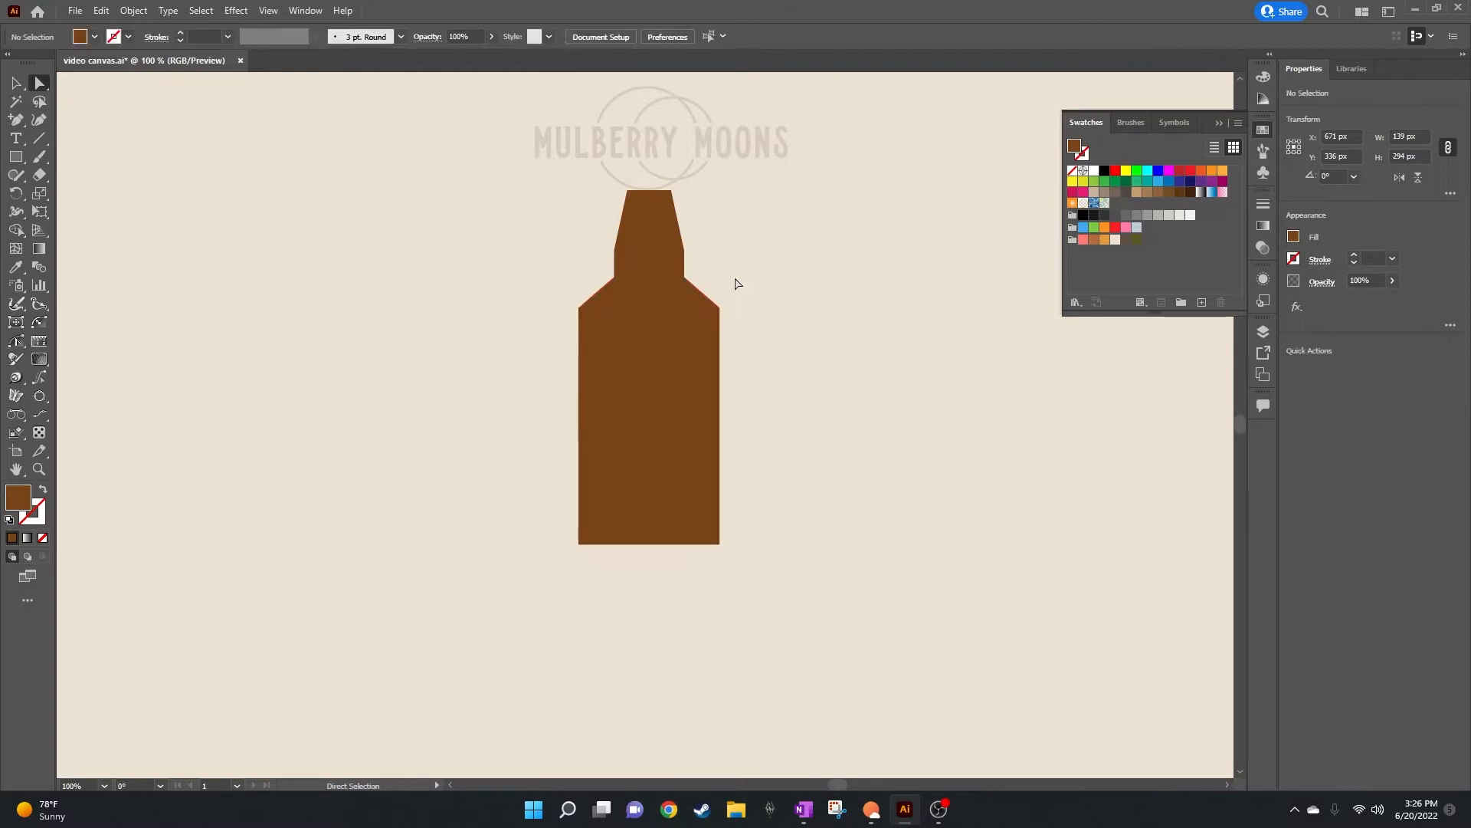
Step: Draw a thin rim rectangle about 49 × 7 px resting on the neck's top edge and slightly overhanging both sides
scroll(734, 287, down, 1)
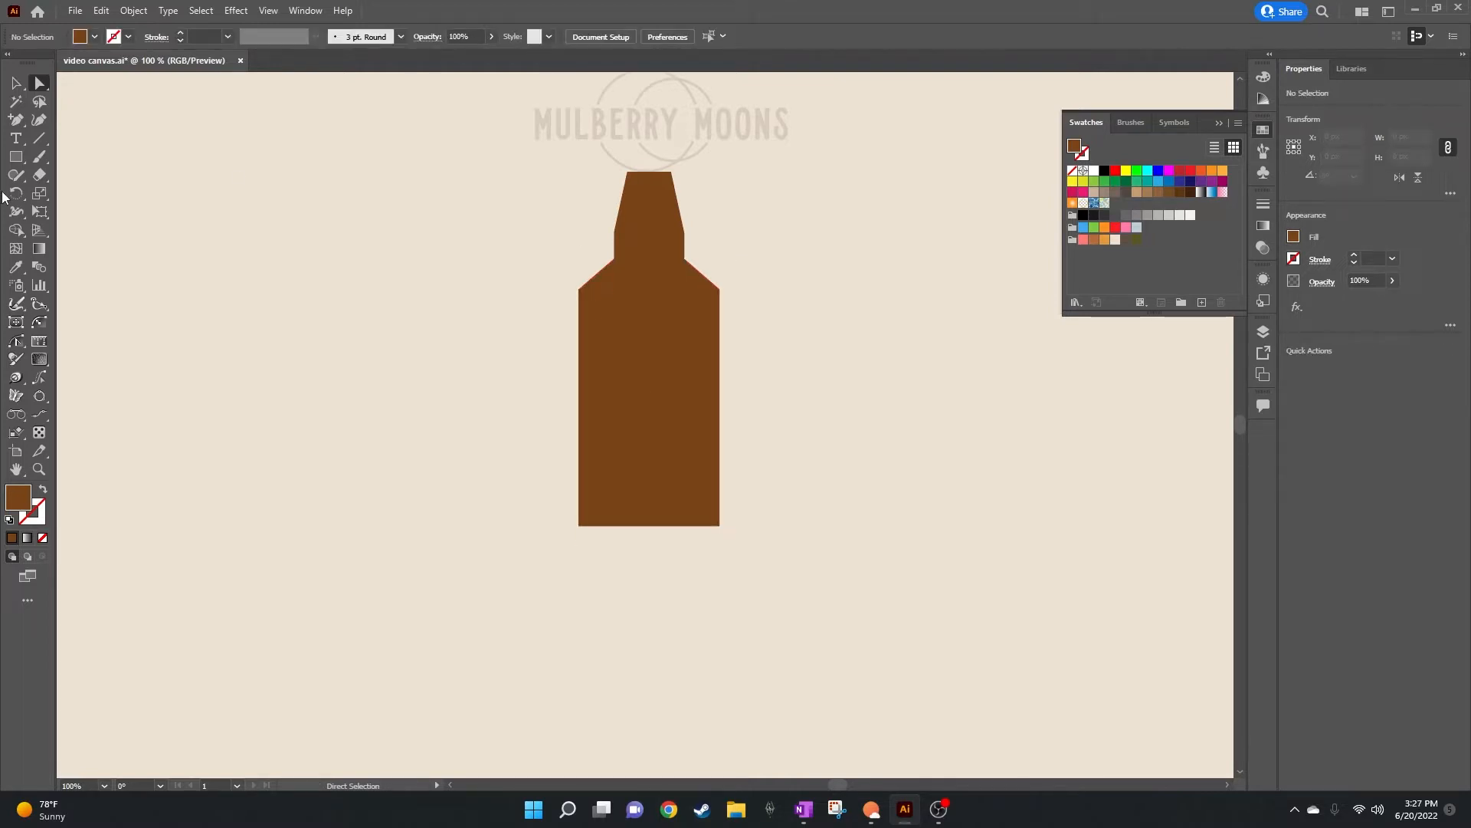
scroll(483, 260, up, 2)
click(15, 156)
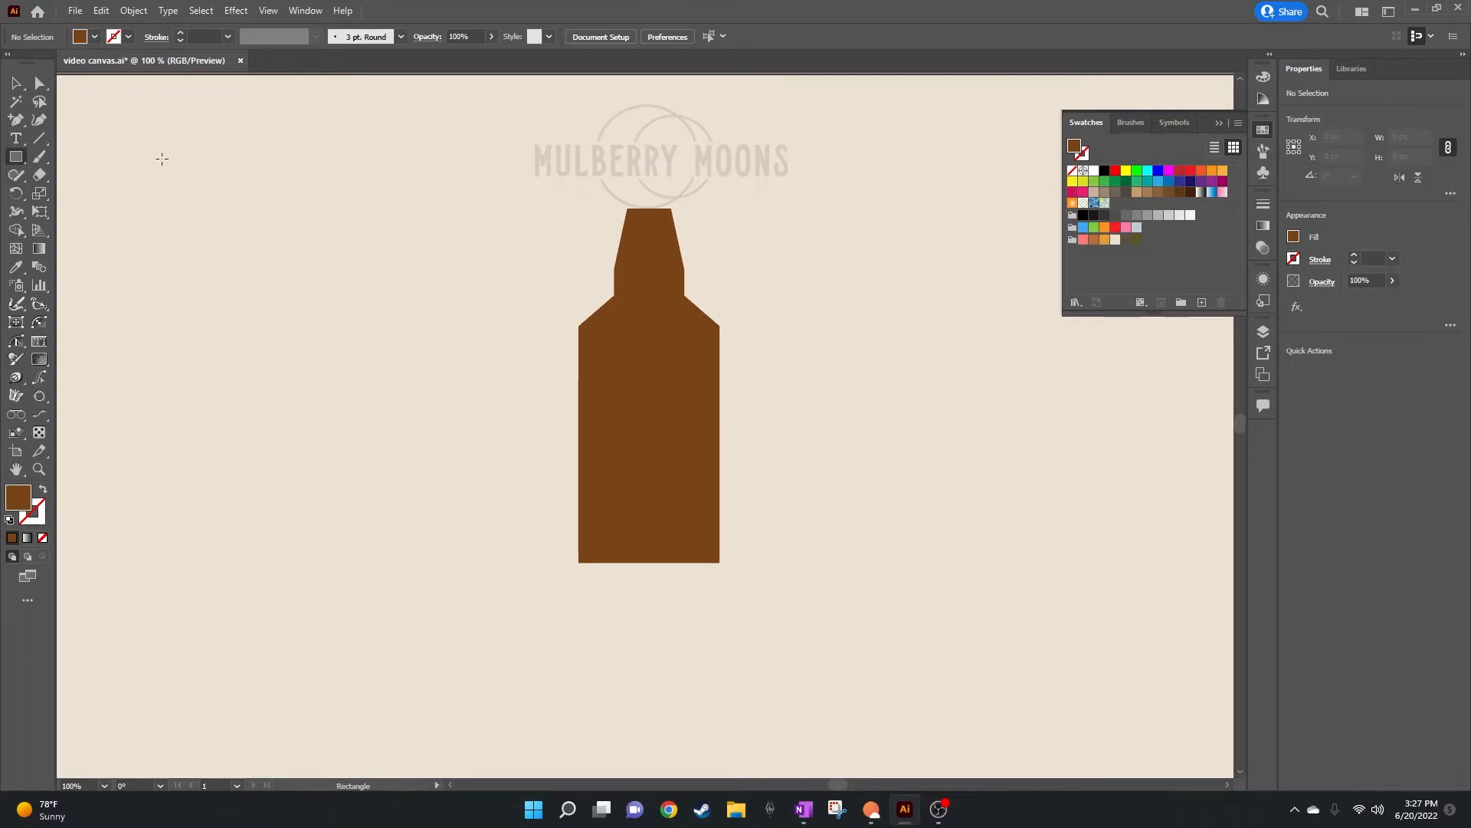
scroll(617, 208, up, 3)
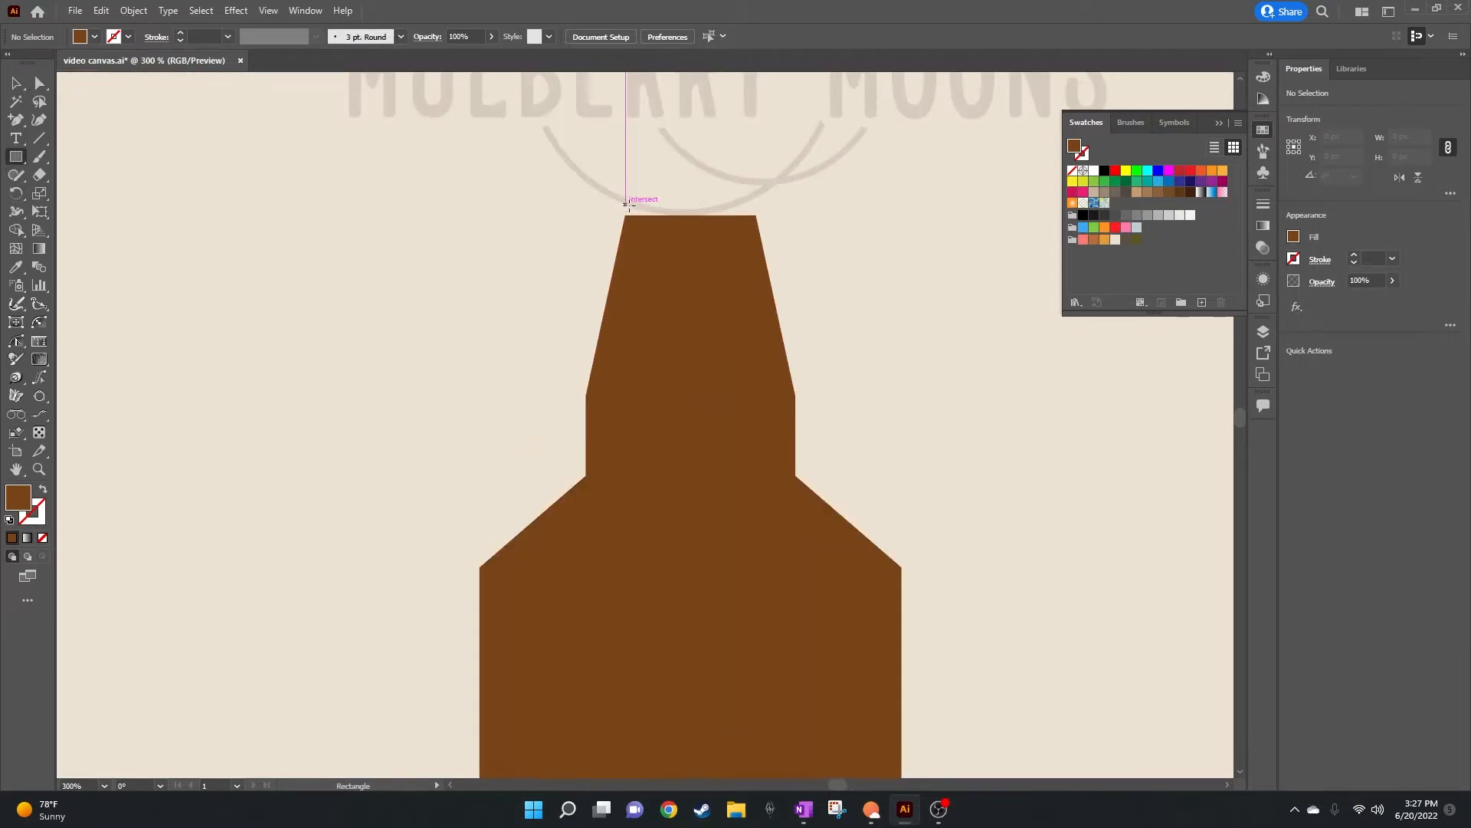
drag(618, 194, 765, 214)
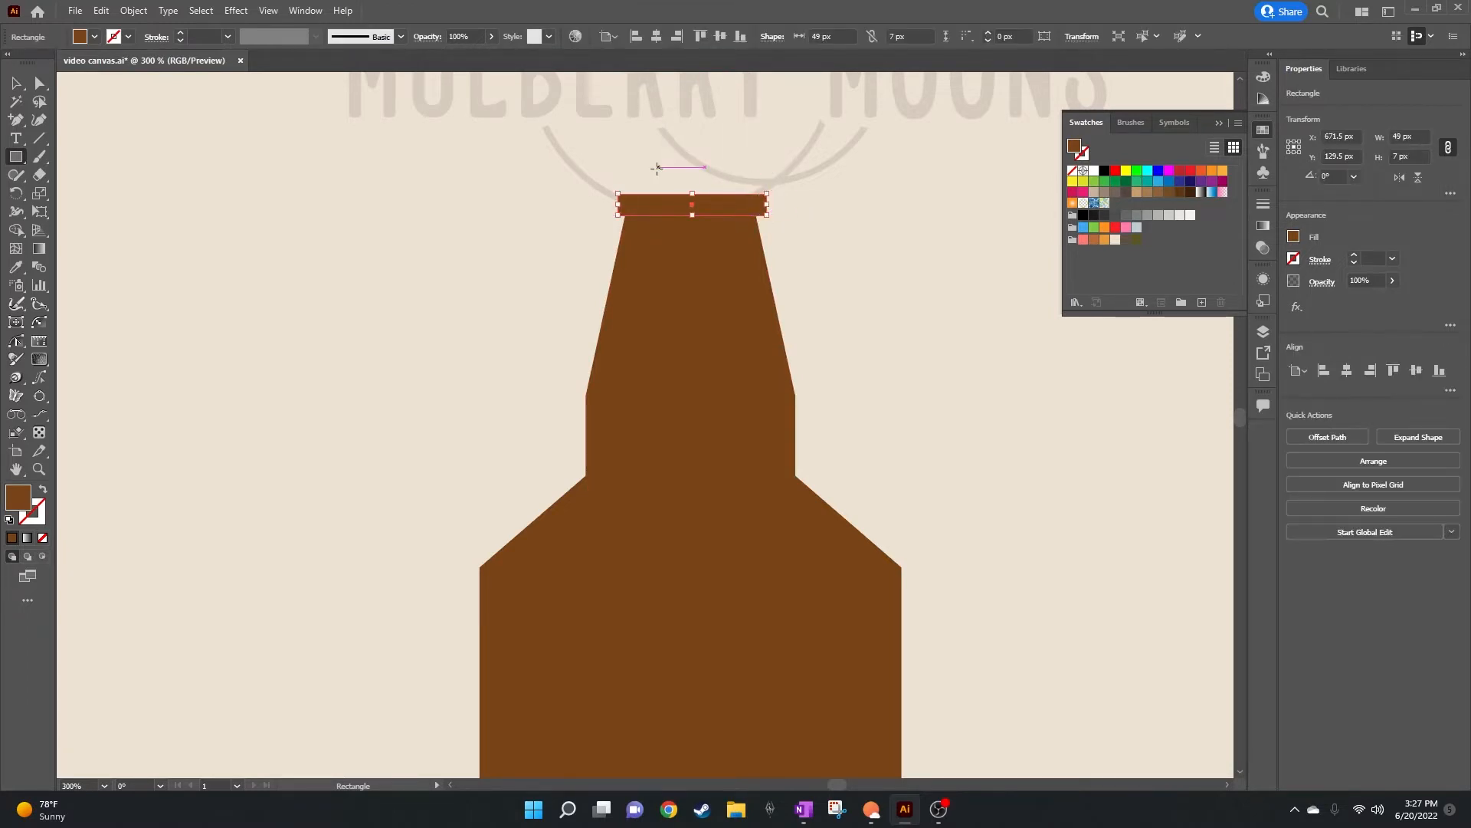
Step: Align the rim rectangle, neck and body to a common horizontal center
click(16, 83)
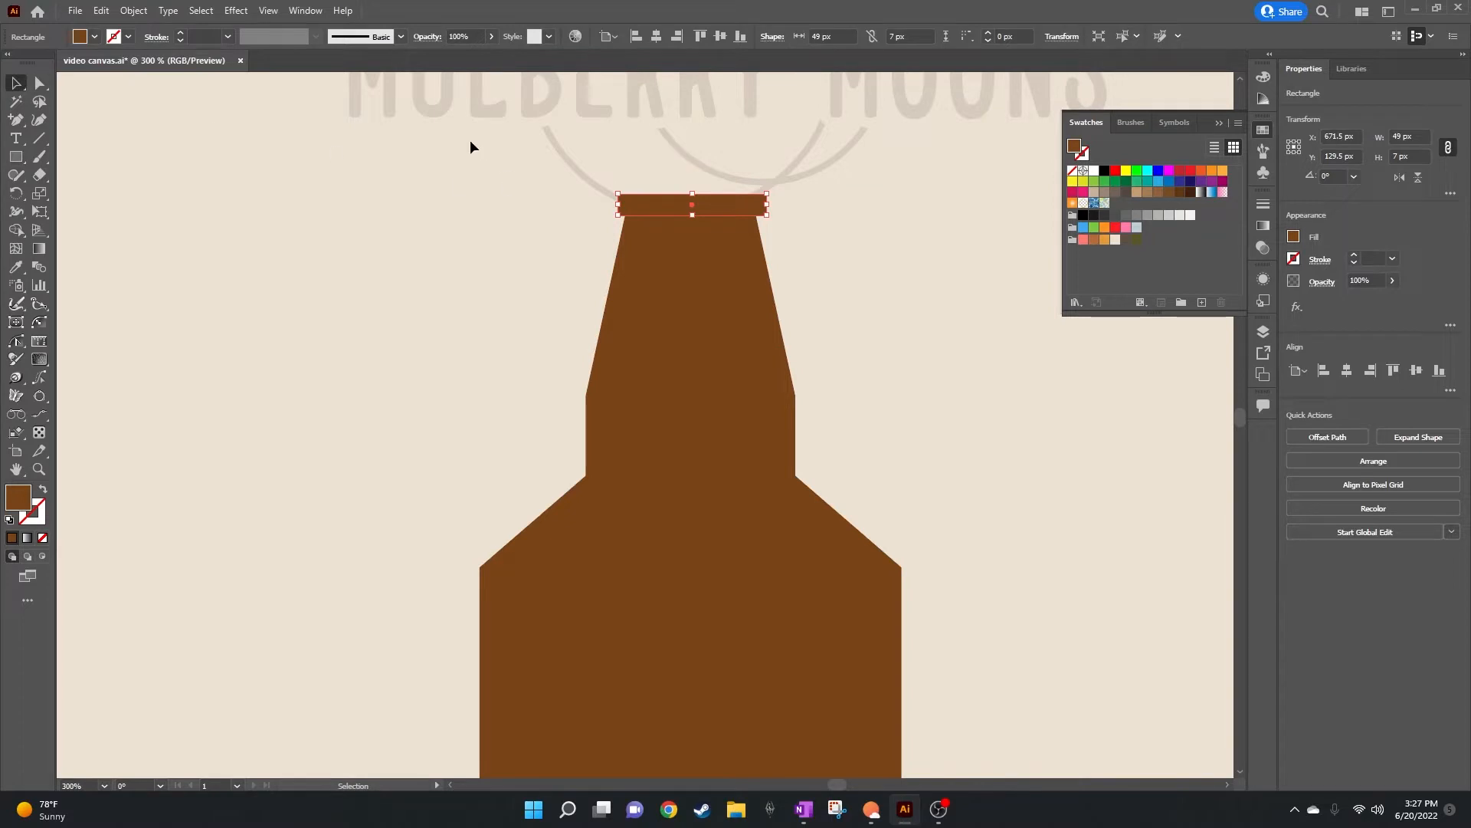
drag(470, 140, 903, 704)
click(656, 36)
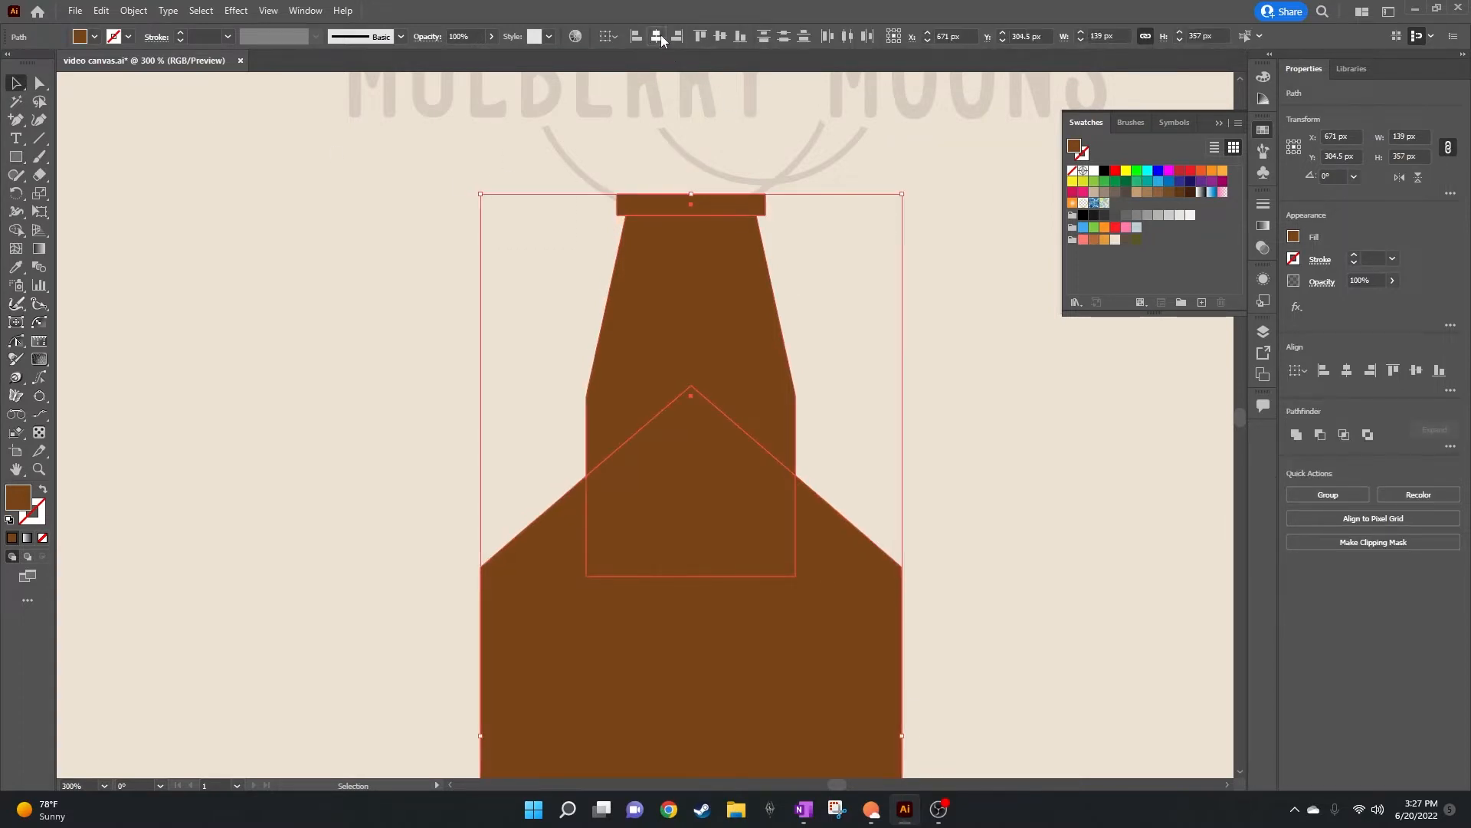
click(920, 237)
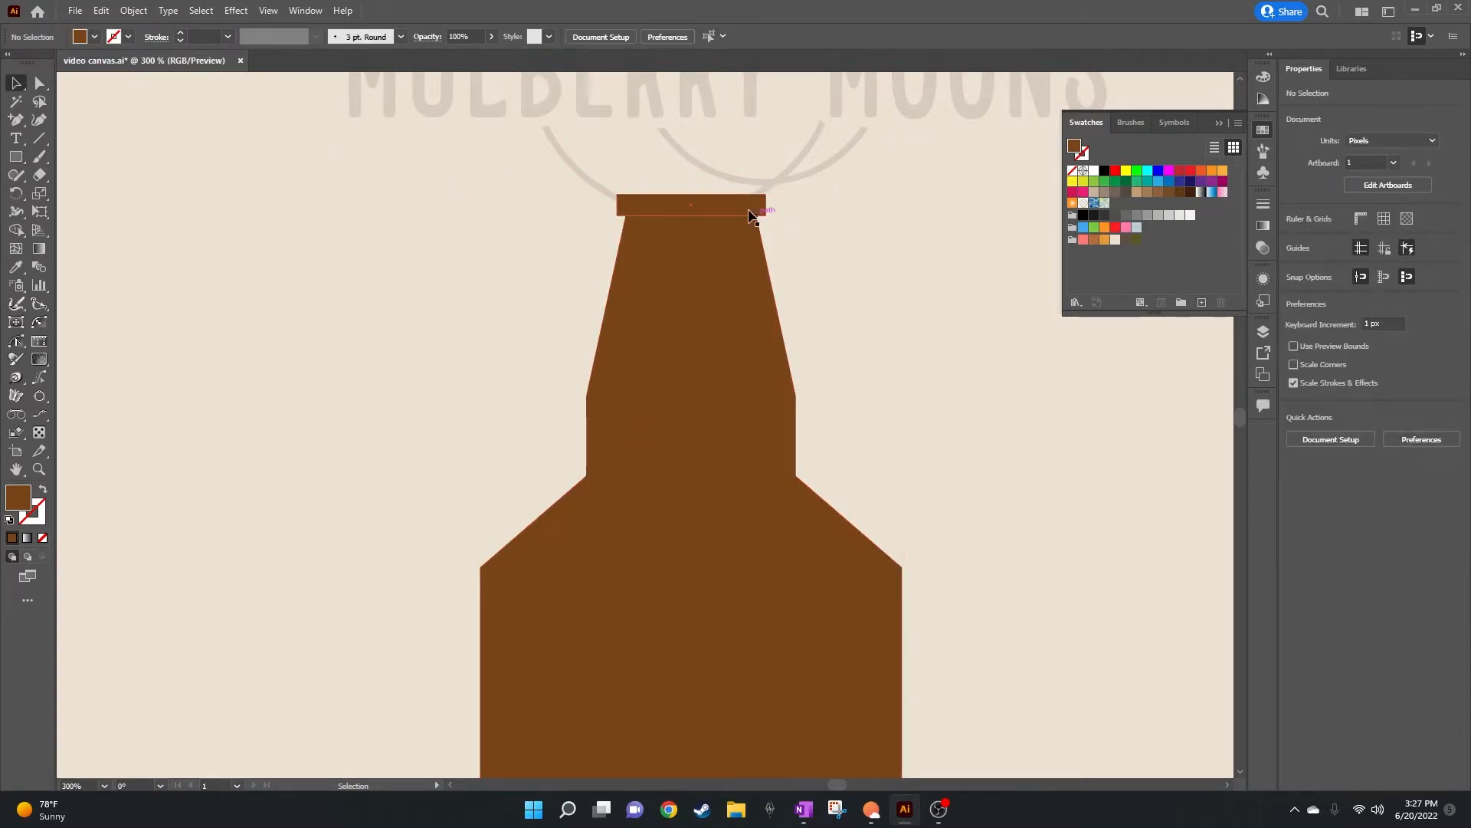
Step: Duplicate the rim rectangle 7 px upward so the copies stack, and horizontally center all the bottle shapes again
click(705, 204)
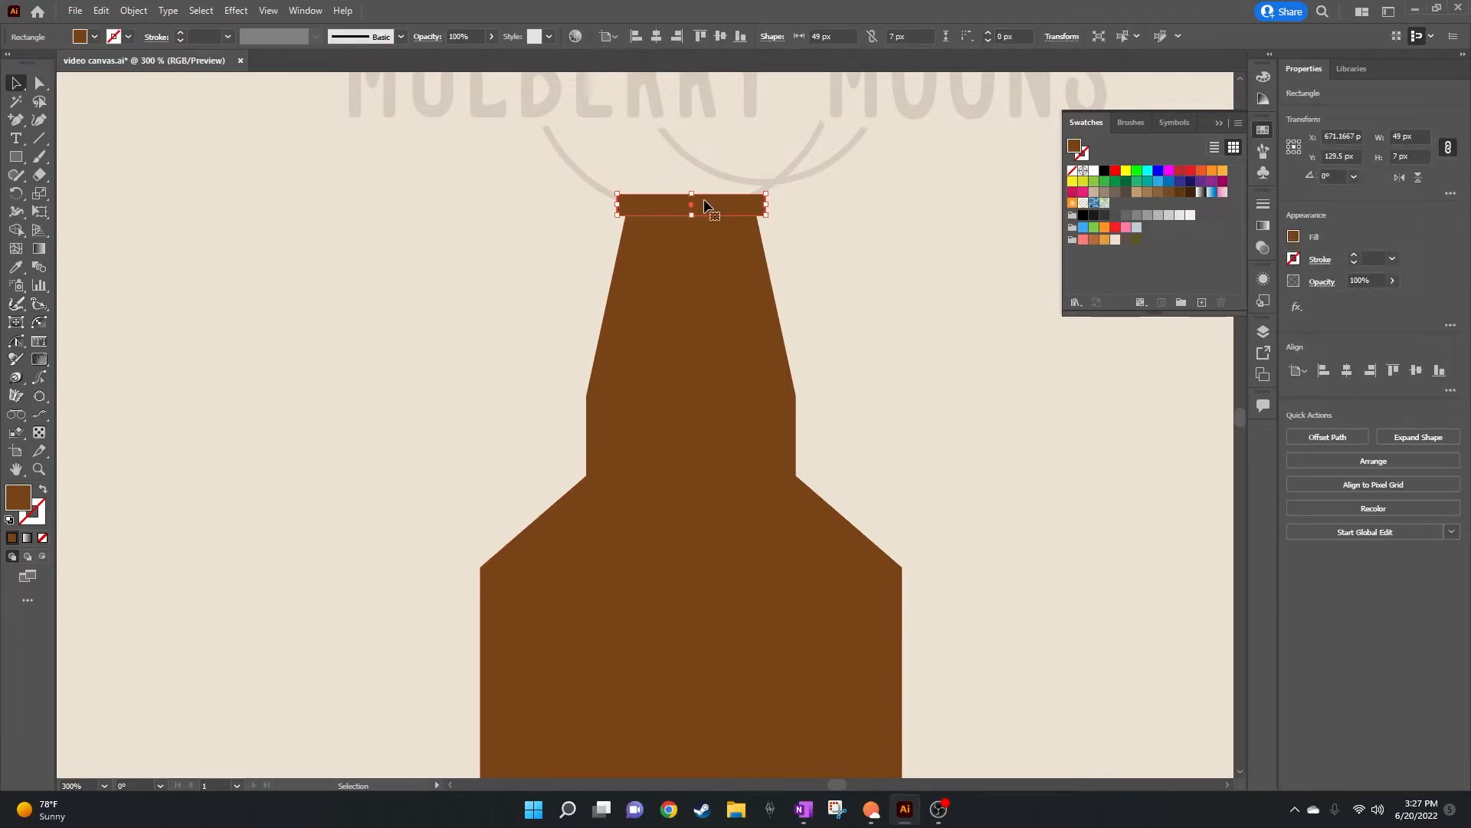
drag(708, 196, 707, 185)
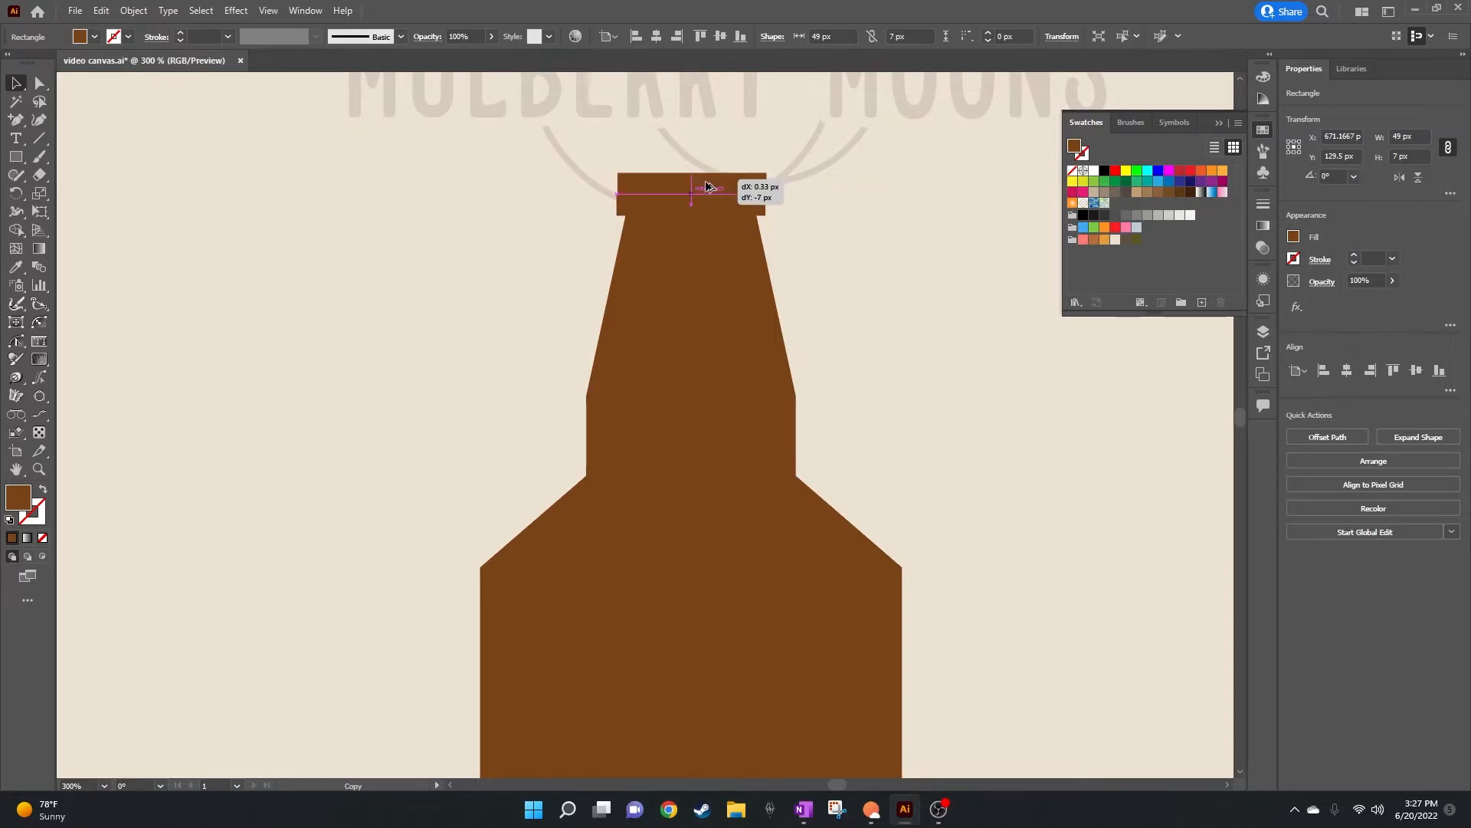
drag(706, 186, 705, 184)
scroll(687, 218, up, 1)
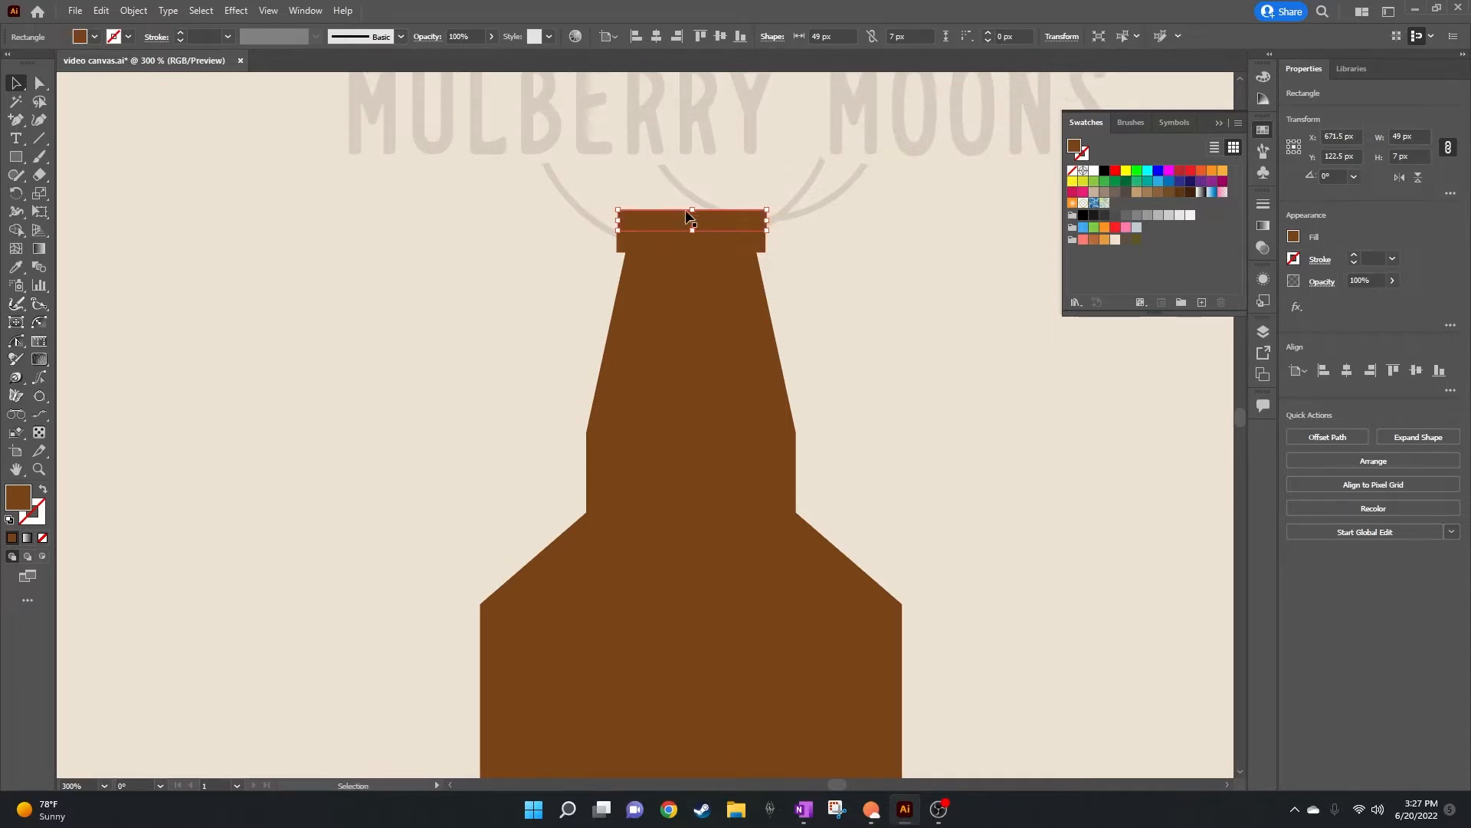
drag(526, 161, 785, 700)
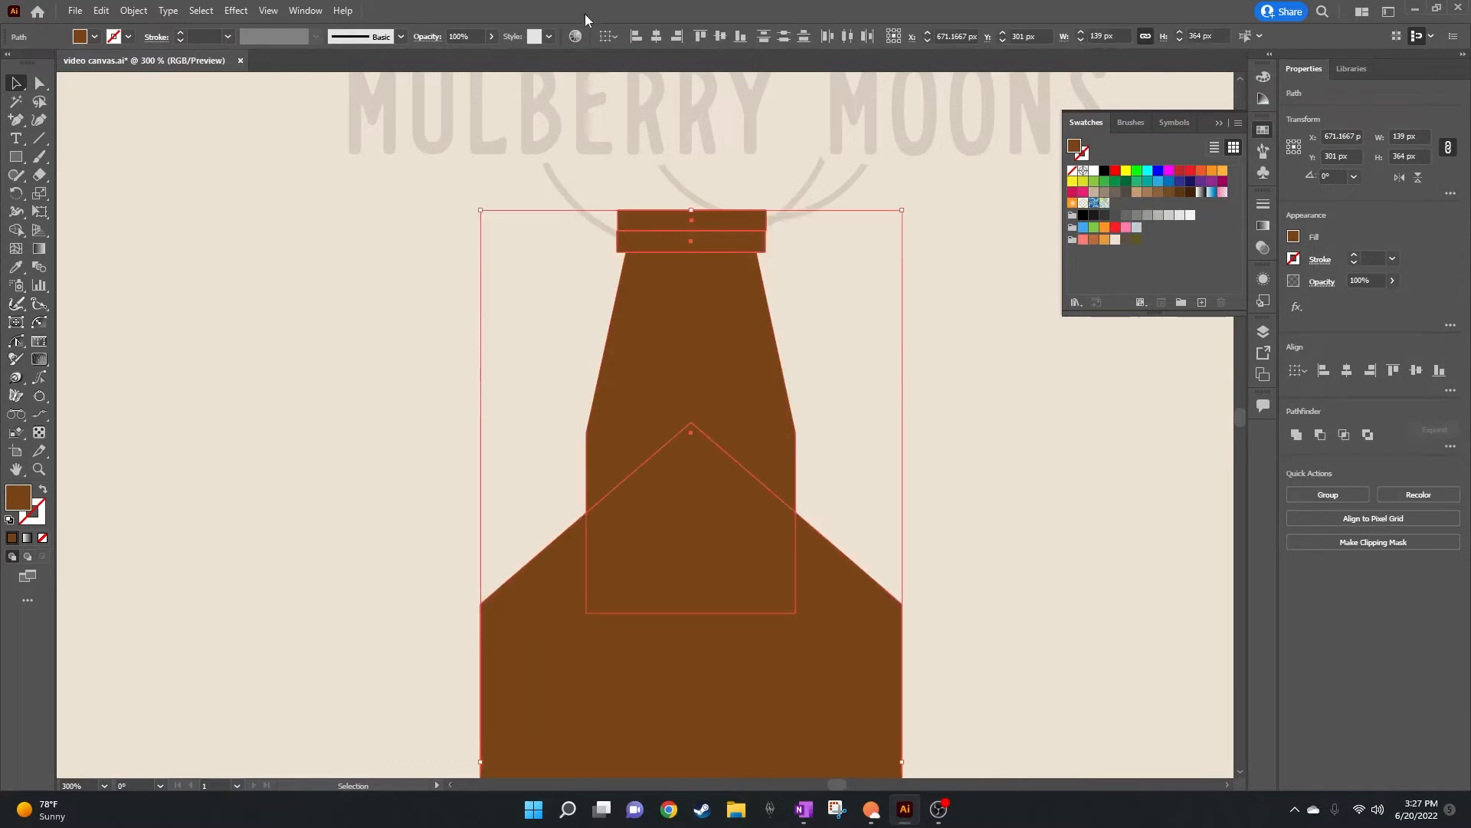
click(655, 36)
click(942, 343)
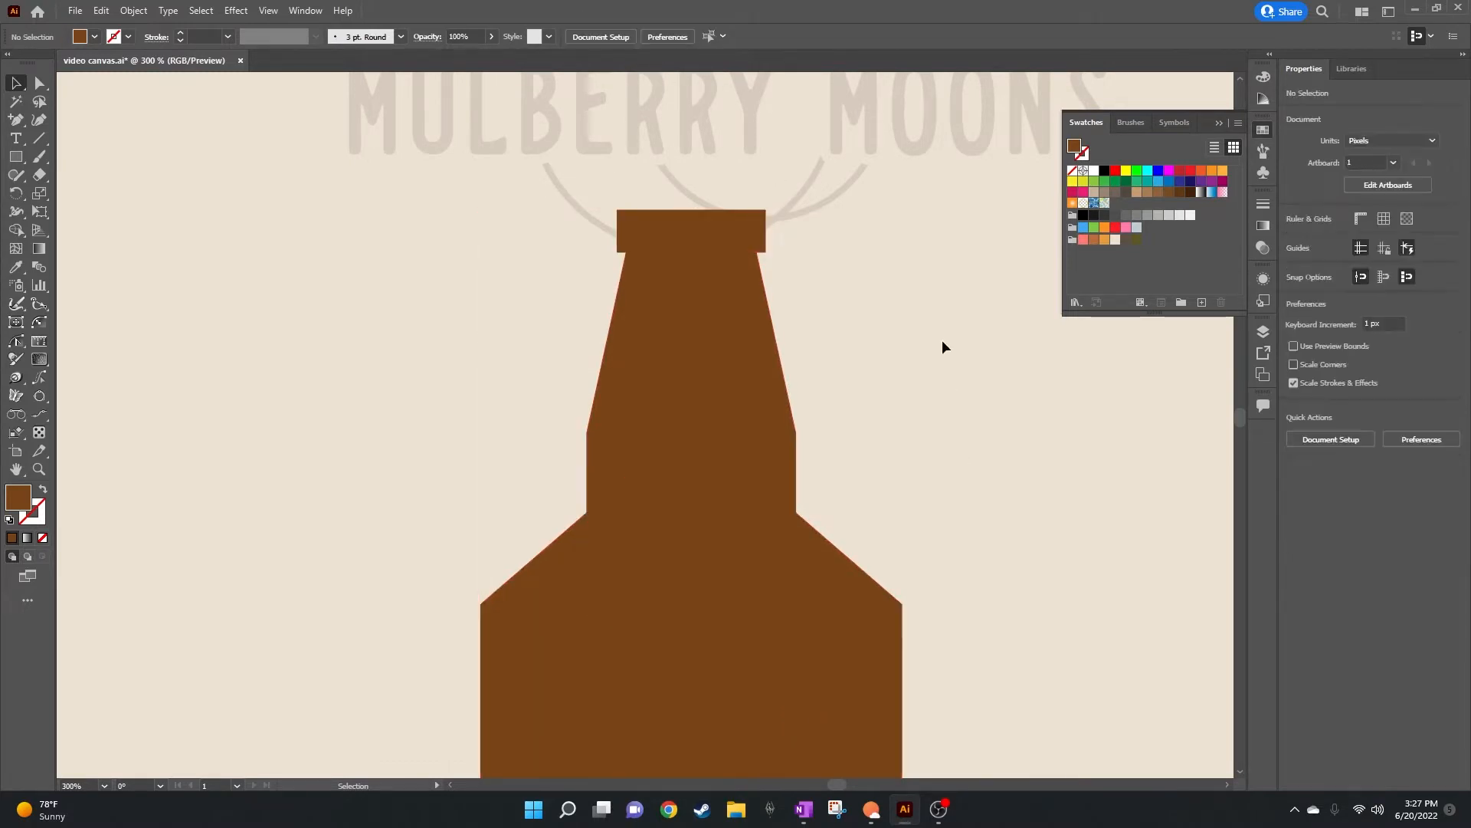
click(727, 219)
shift+click(718, 242)
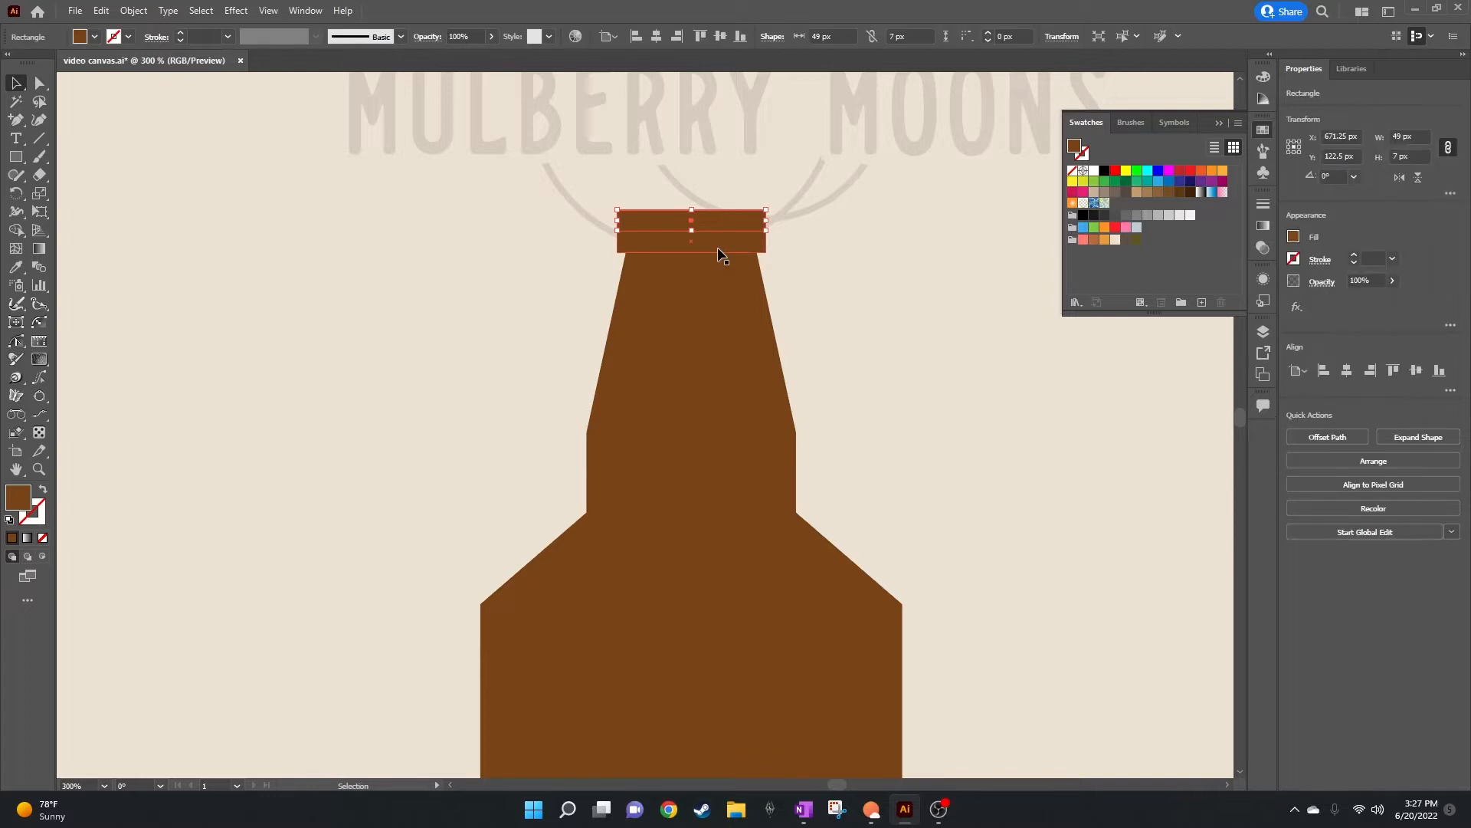
scroll(759, 341, down, 1)
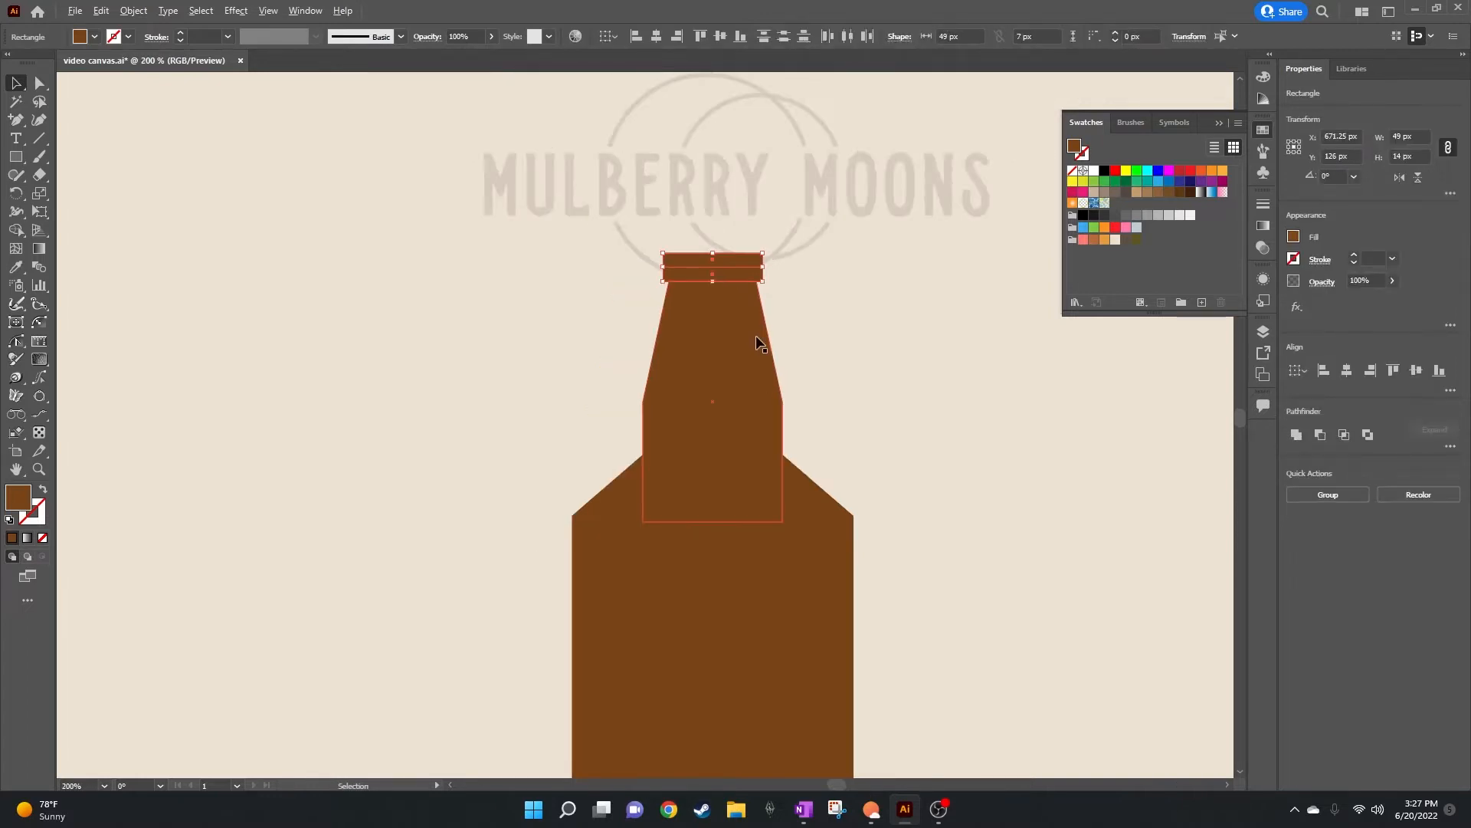
scroll(759, 341, down, 1)
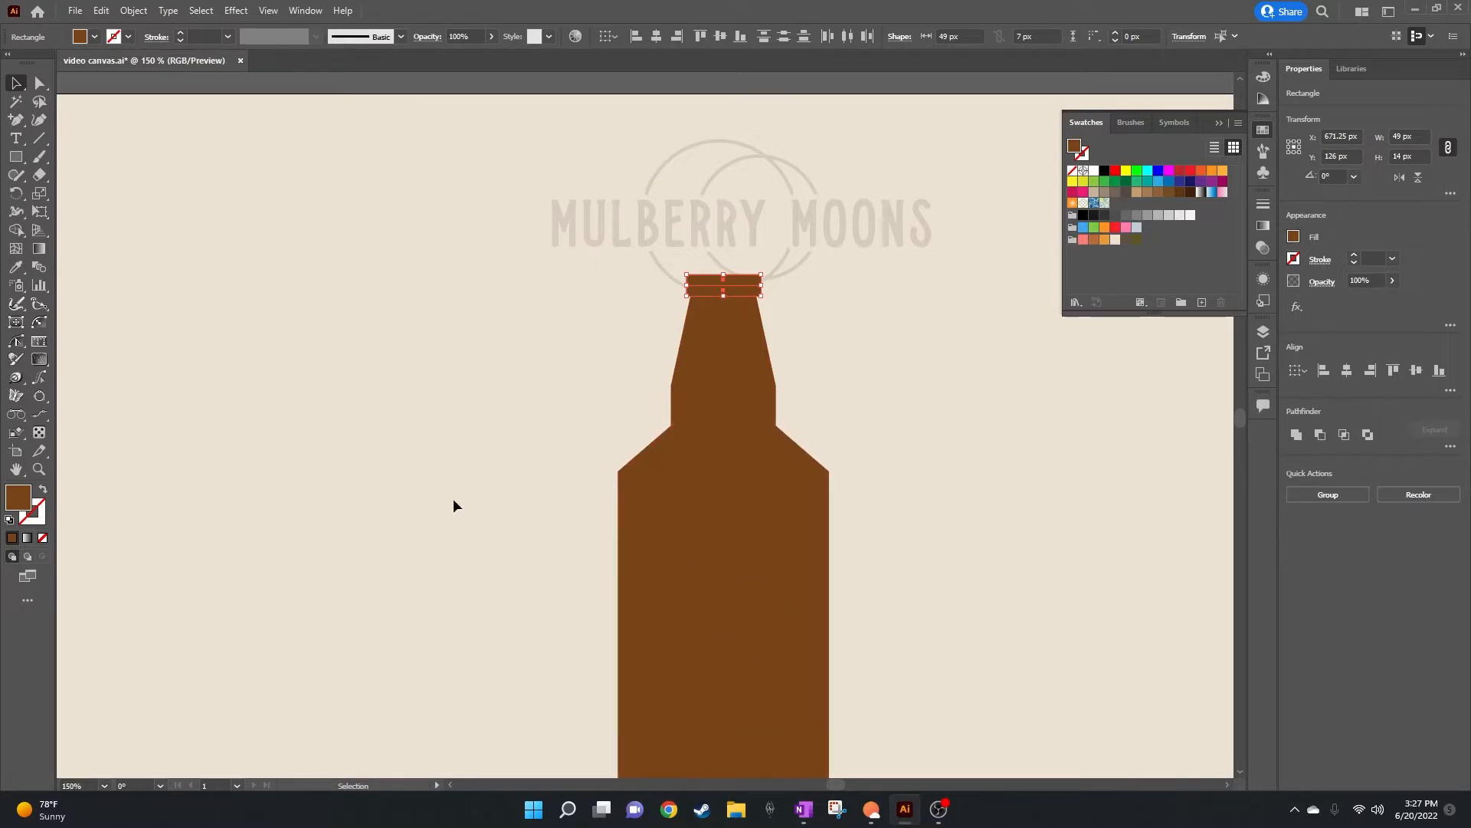
scroll(740, 411, up, 2)
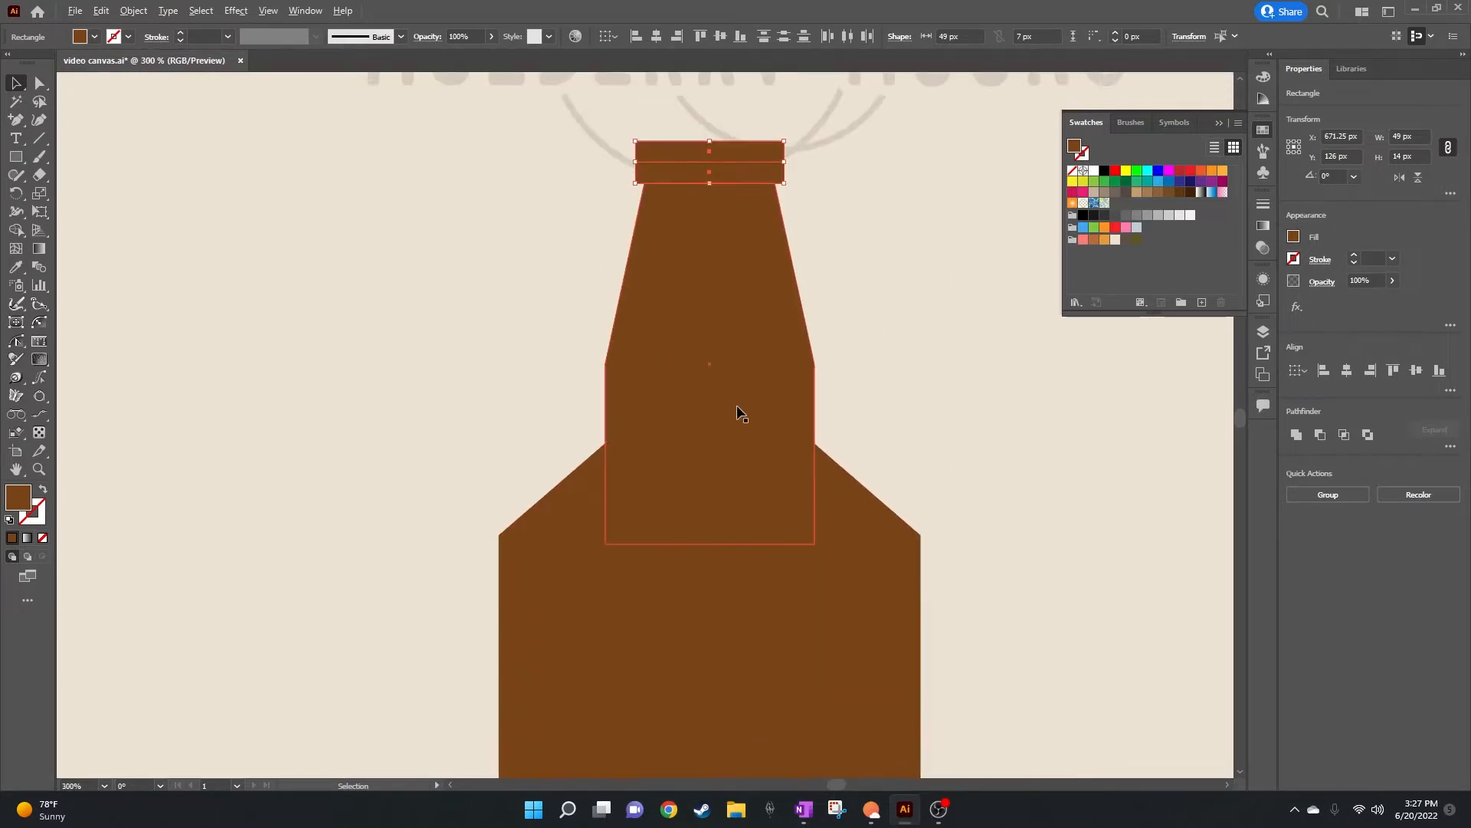
scroll(739, 399, up, 3)
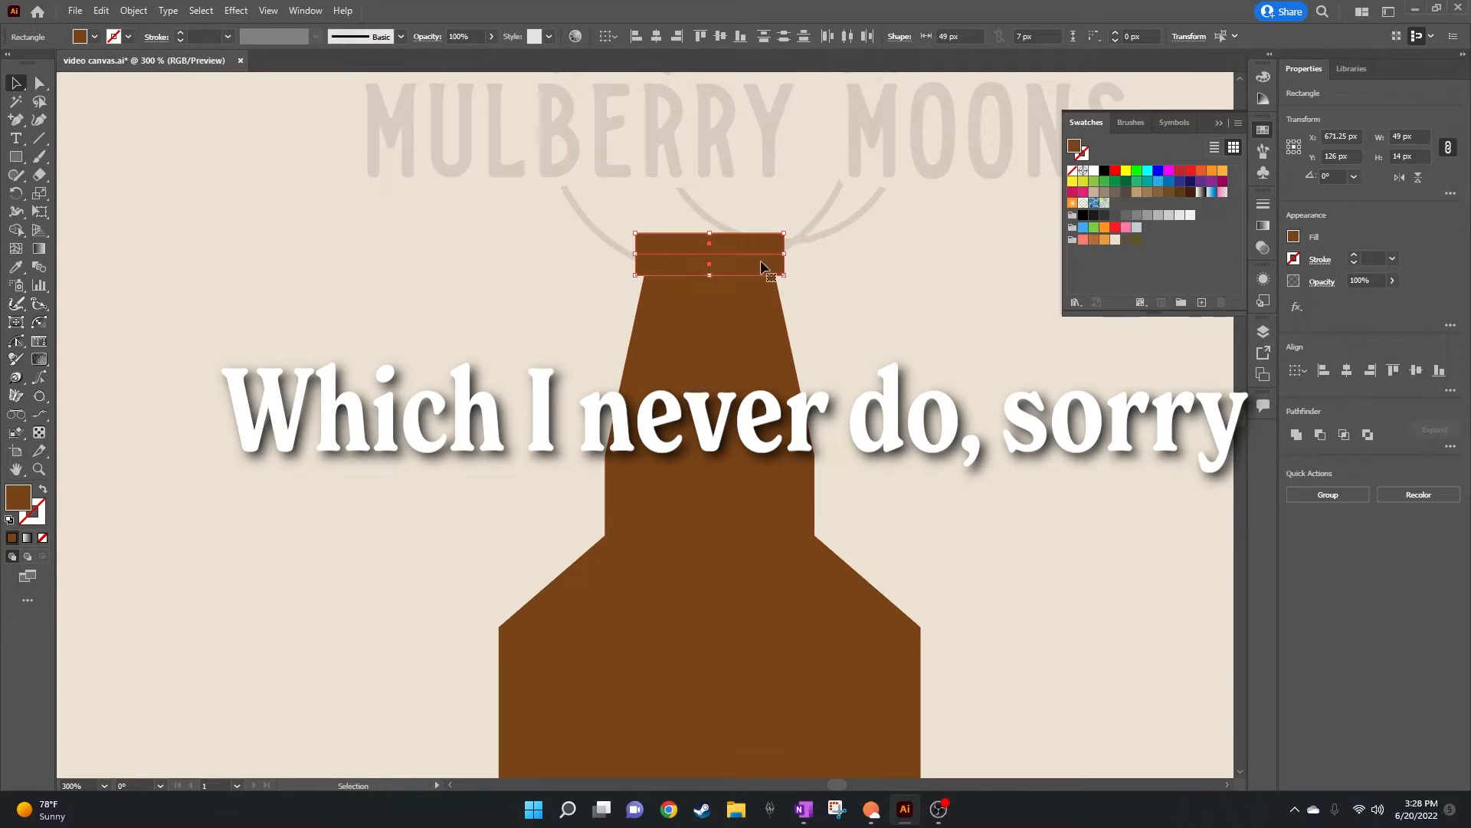
scroll(763, 261, up, 1)
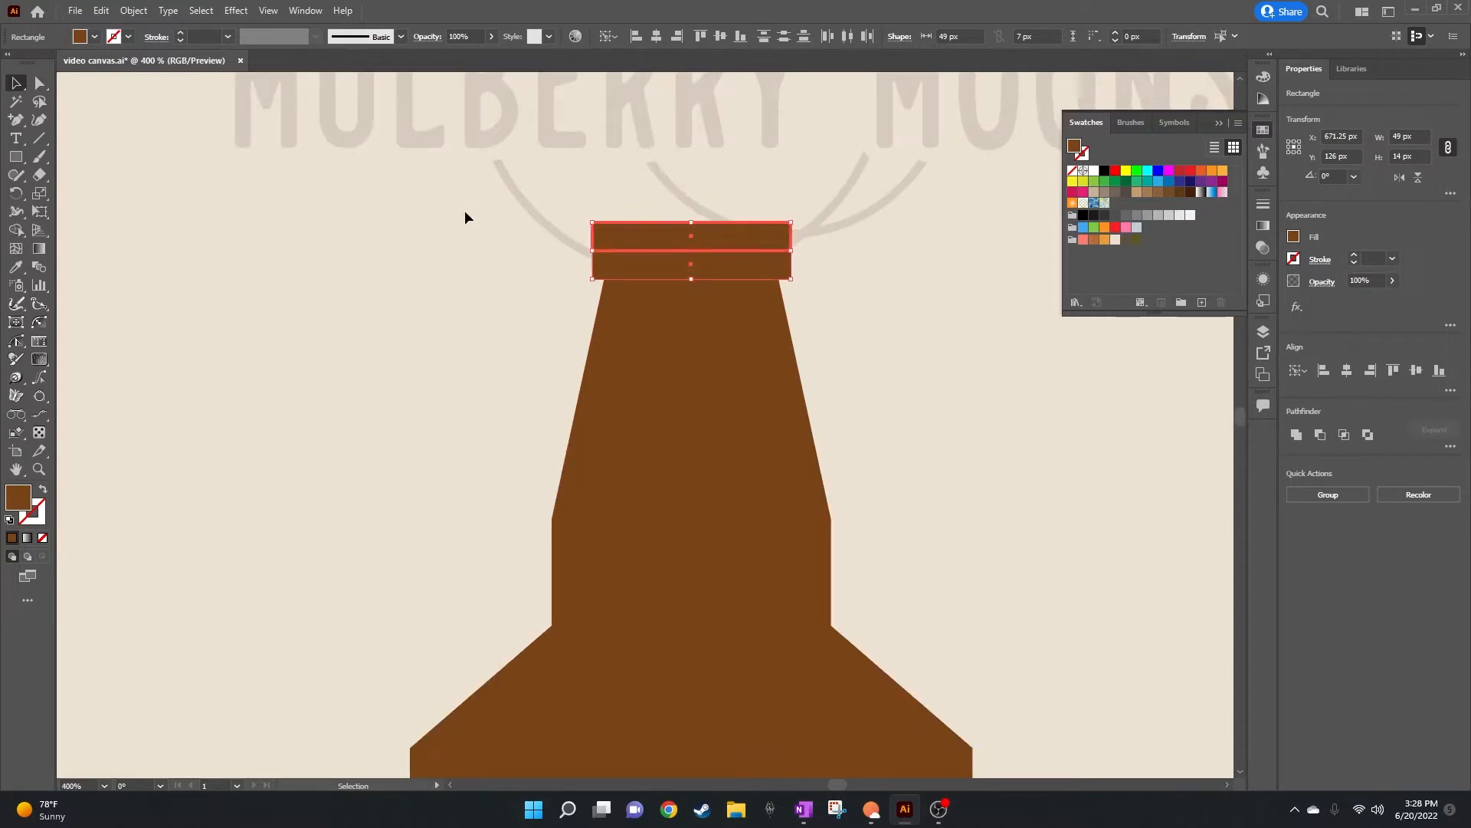
click(903, 330)
Step: Fully round the corners of both stacked rim rectangles to a 3.5 px radius
click(751, 234)
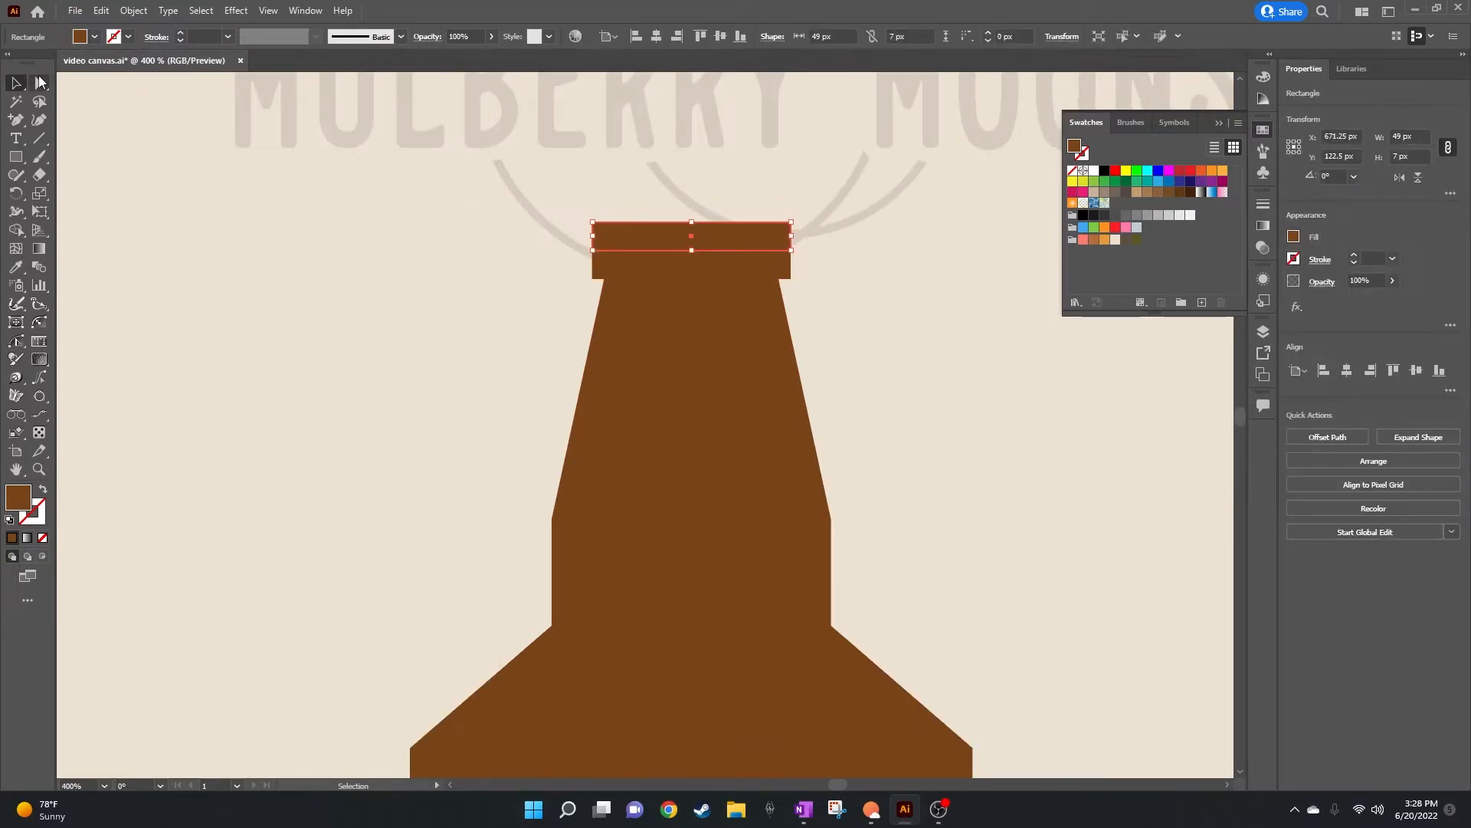
click(39, 82)
drag(607, 235, 652, 274)
click(619, 267)
click(16, 82)
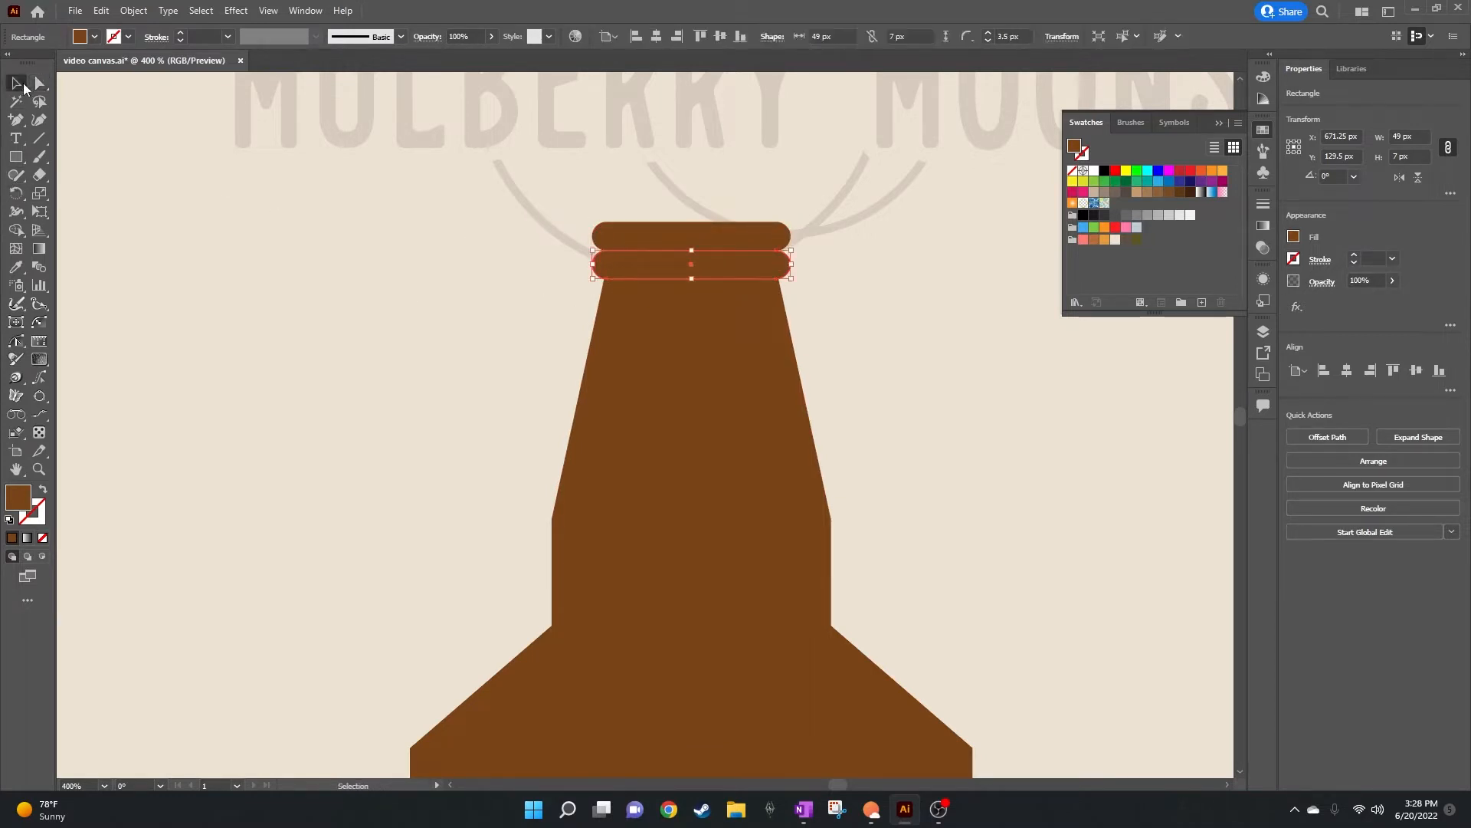
Step: Copy the two rounded rim shapes and place the pasted pair in the empty area left of the bottle neck
click(923, 352)
click(756, 245)
shift+click(759, 275)
key(ctrl+c)
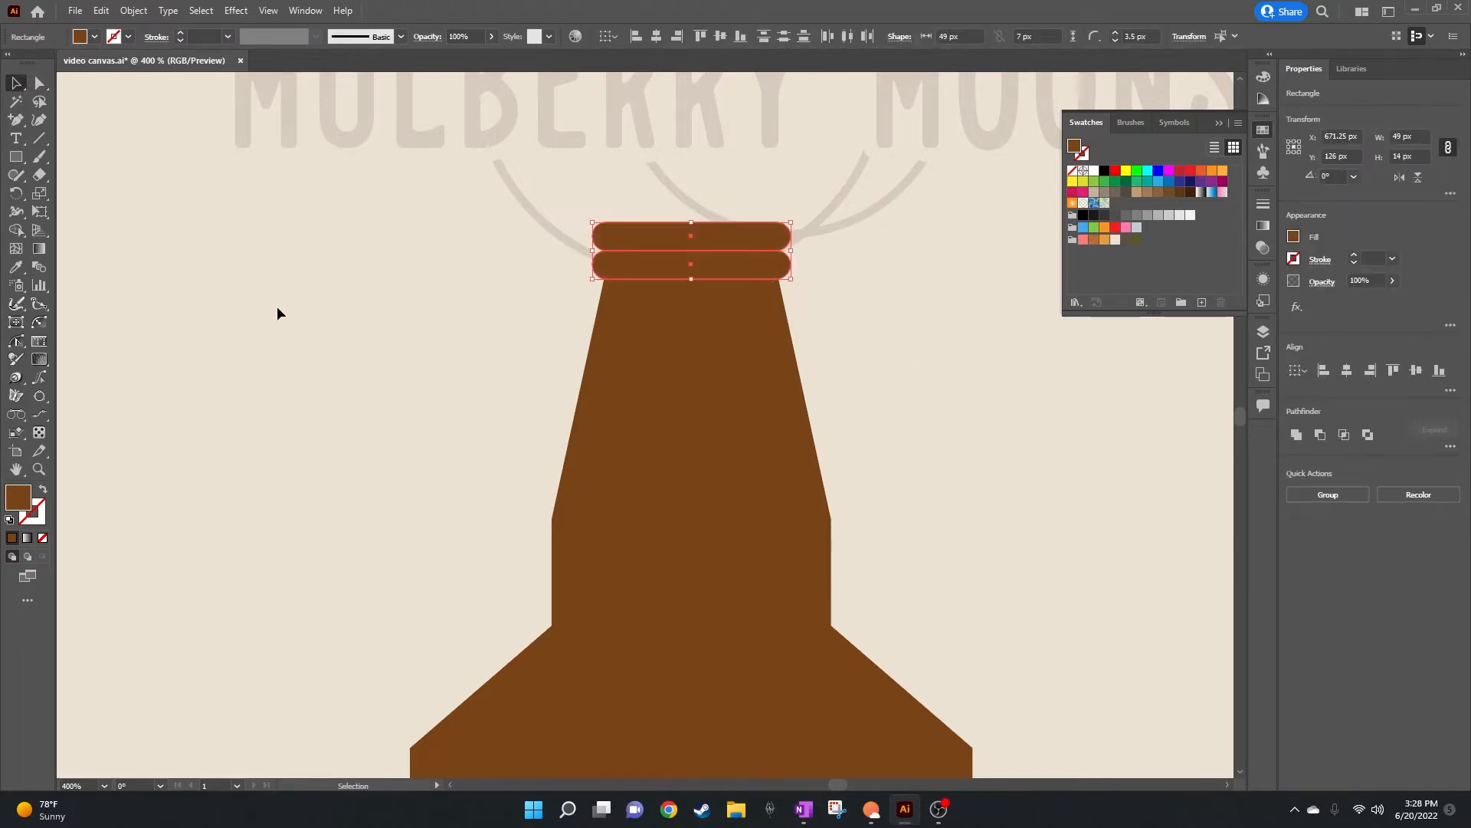
click(277, 309)
key(ctrl+v)
drag(627, 393, 240, 255)
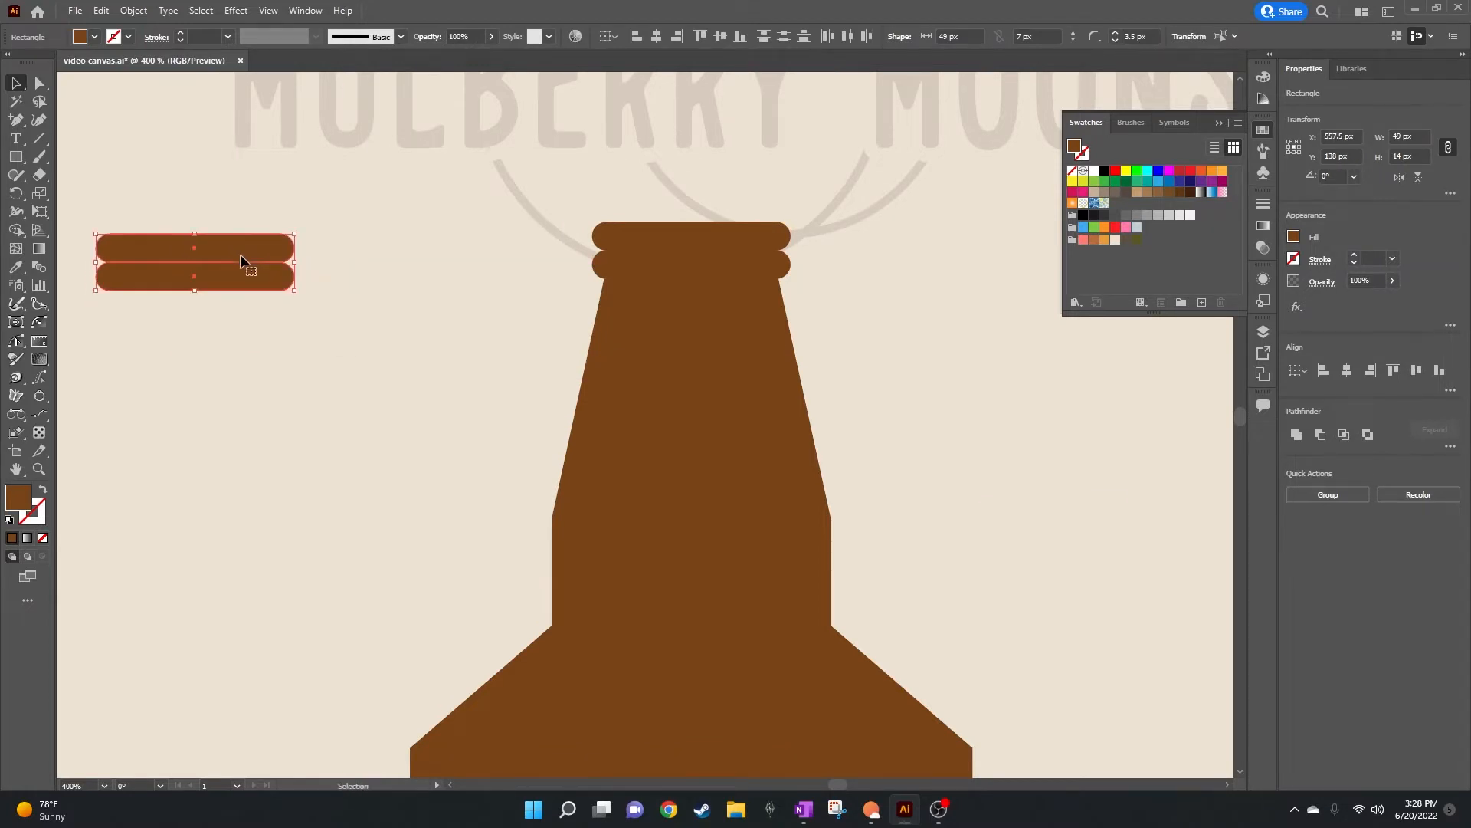
click(498, 392)
Step: Unite the bottle's rim, neck and body into a single shape, leaving out the spare rim copy
scroll(567, 364, down, 2)
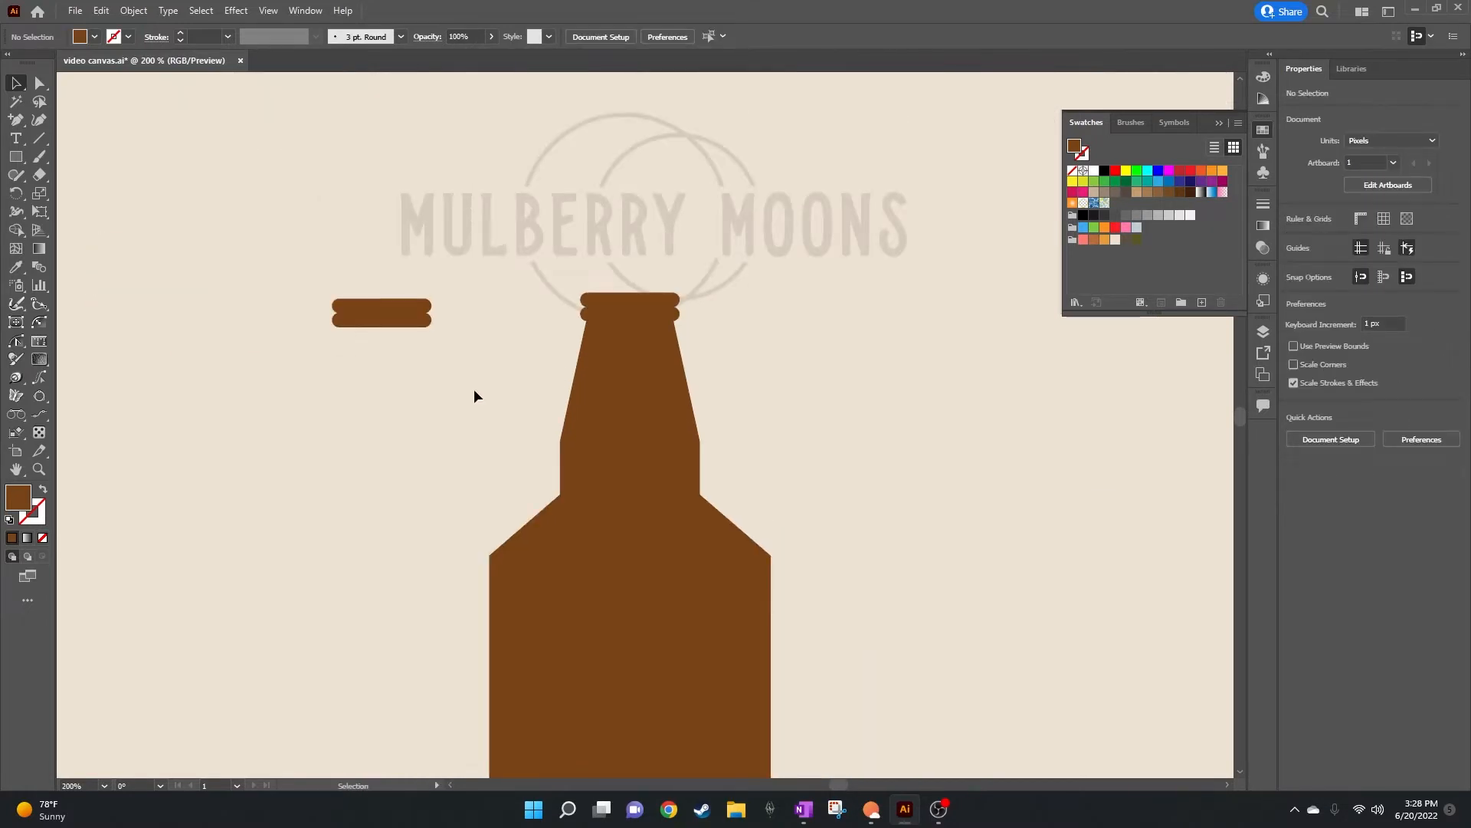
scroll(469, 386, down, 4)
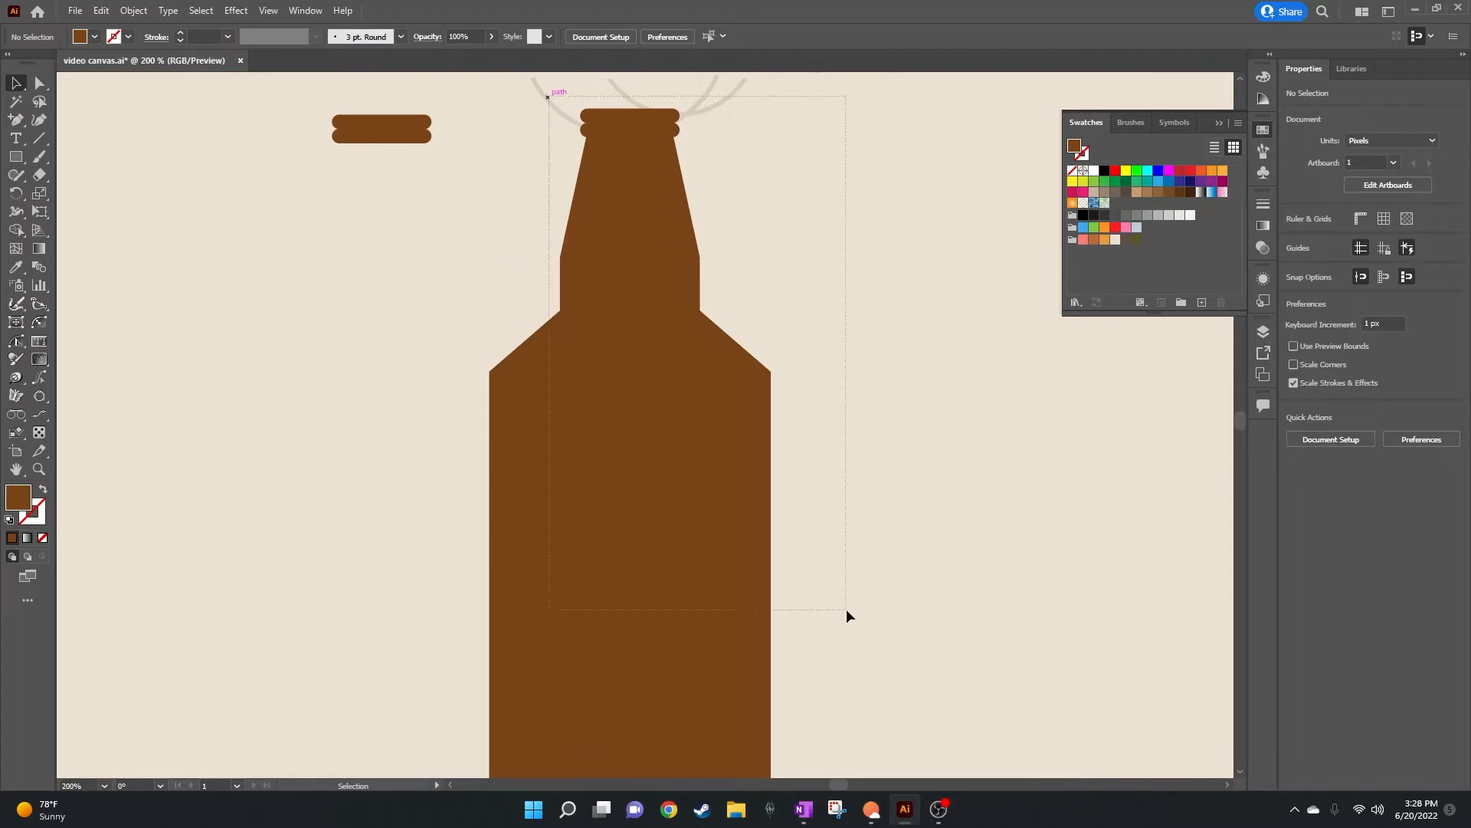
drag(846, 608, 830, 602)
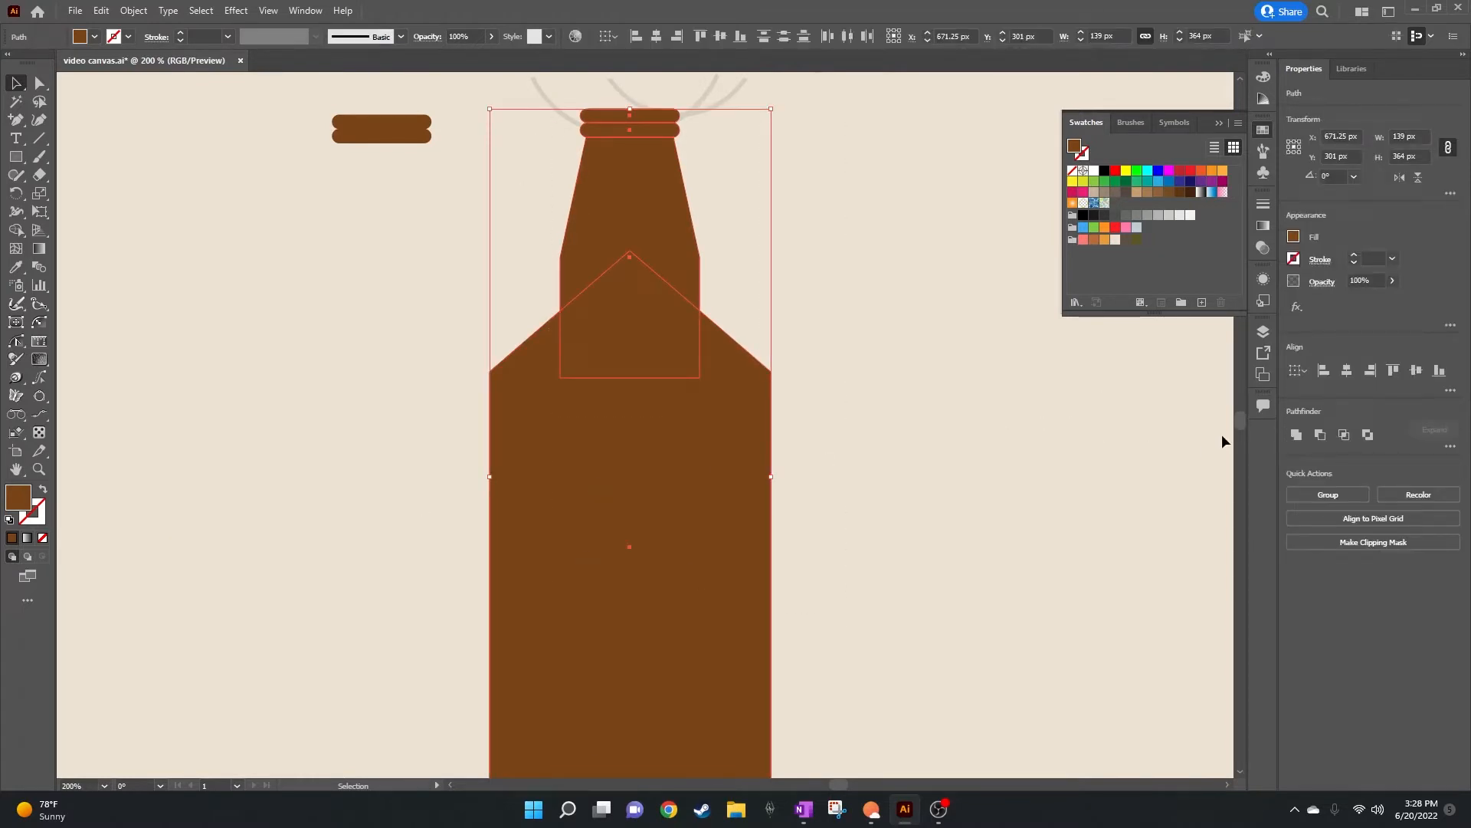
click(1296, 435)
click(877, 289)
Step: Round the united bottle's shoulder corners to a radius of about 101 px
scroll(793, 352, down, 1)
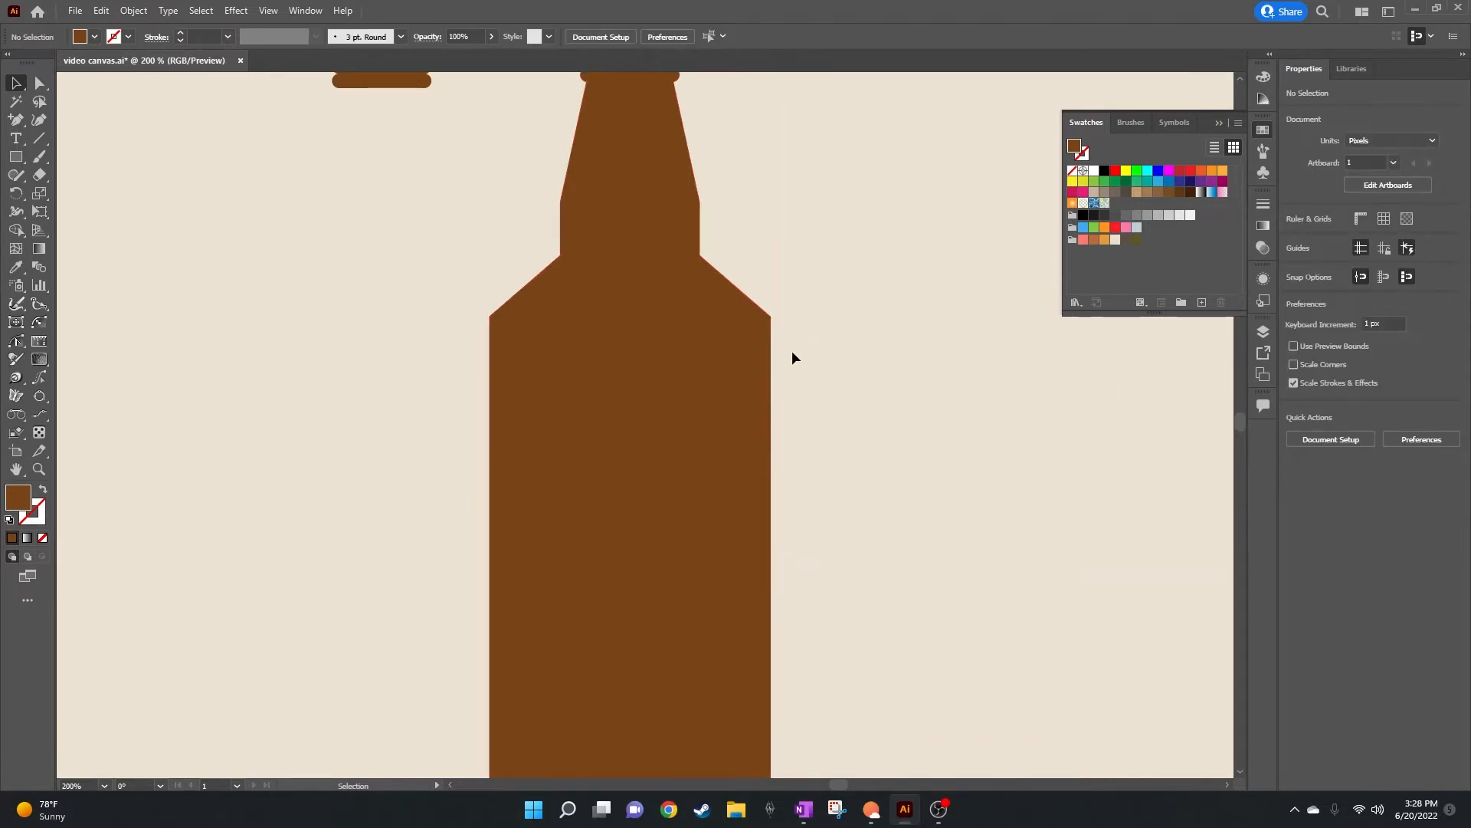
scroll(780, 353, down, 2)
scroll(780, 353, up, 1)
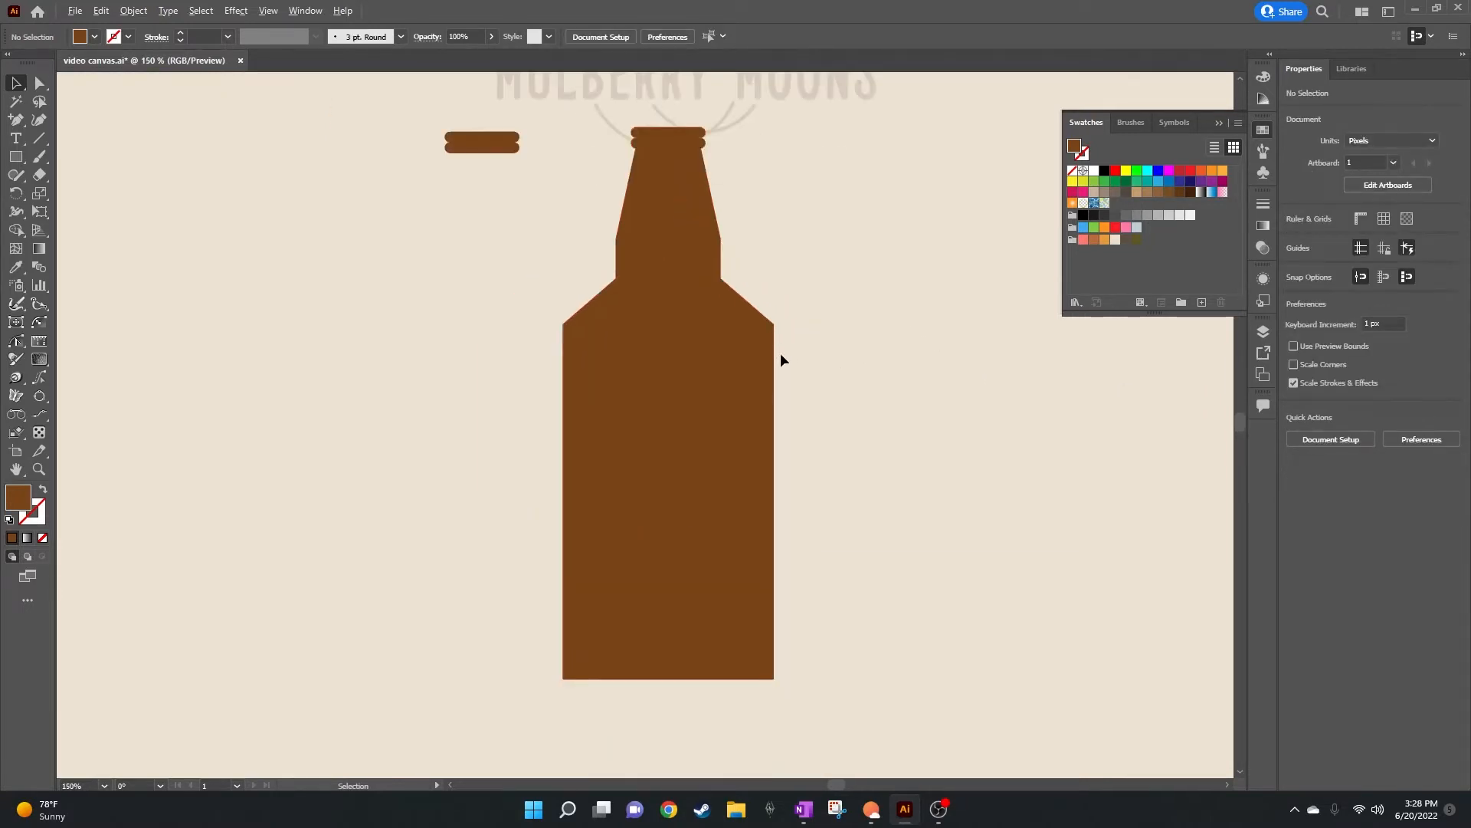
click(709, 364)
click(40, 82)
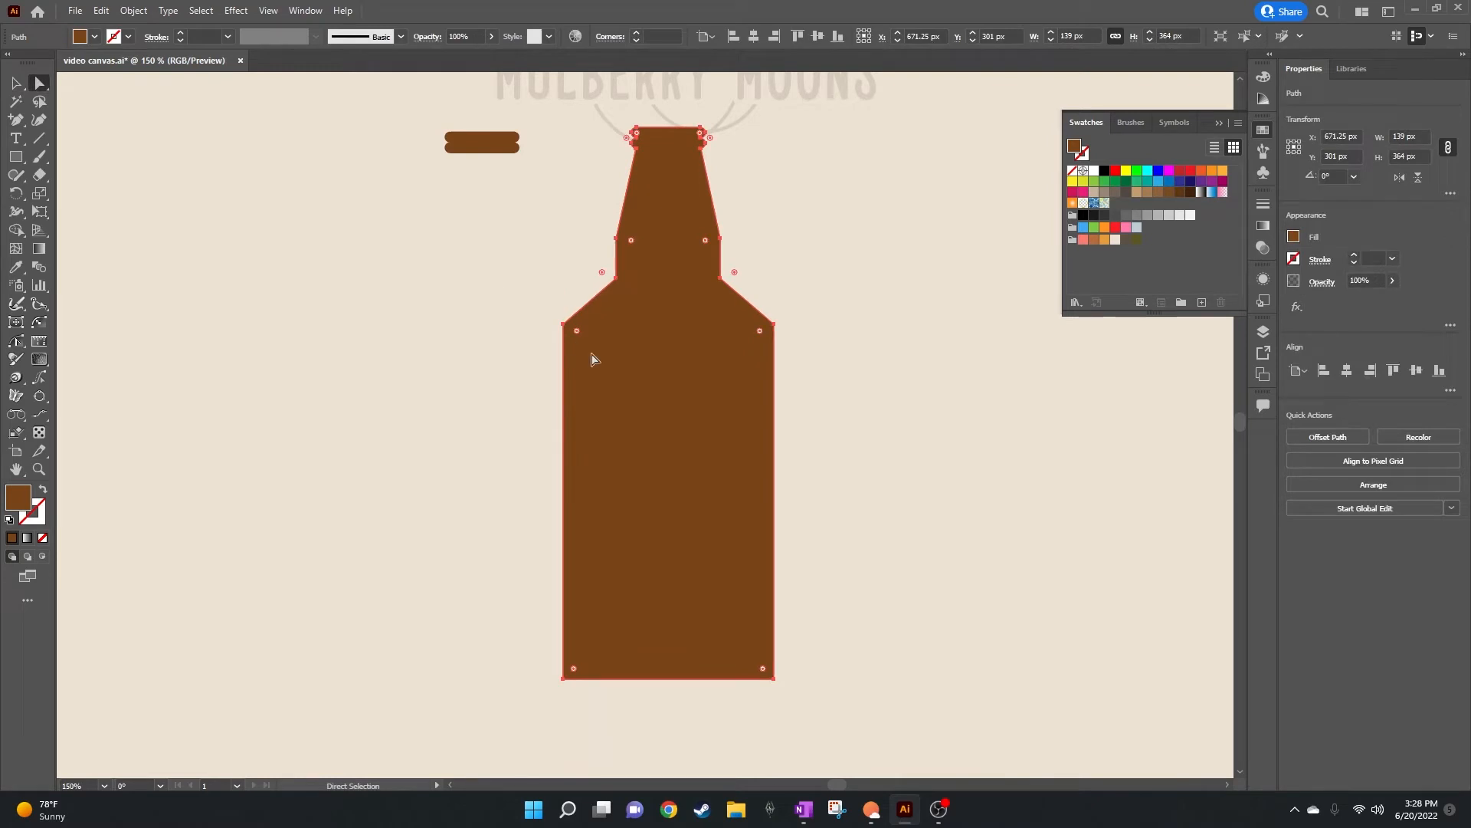
drag(760, 330, 693, 387)
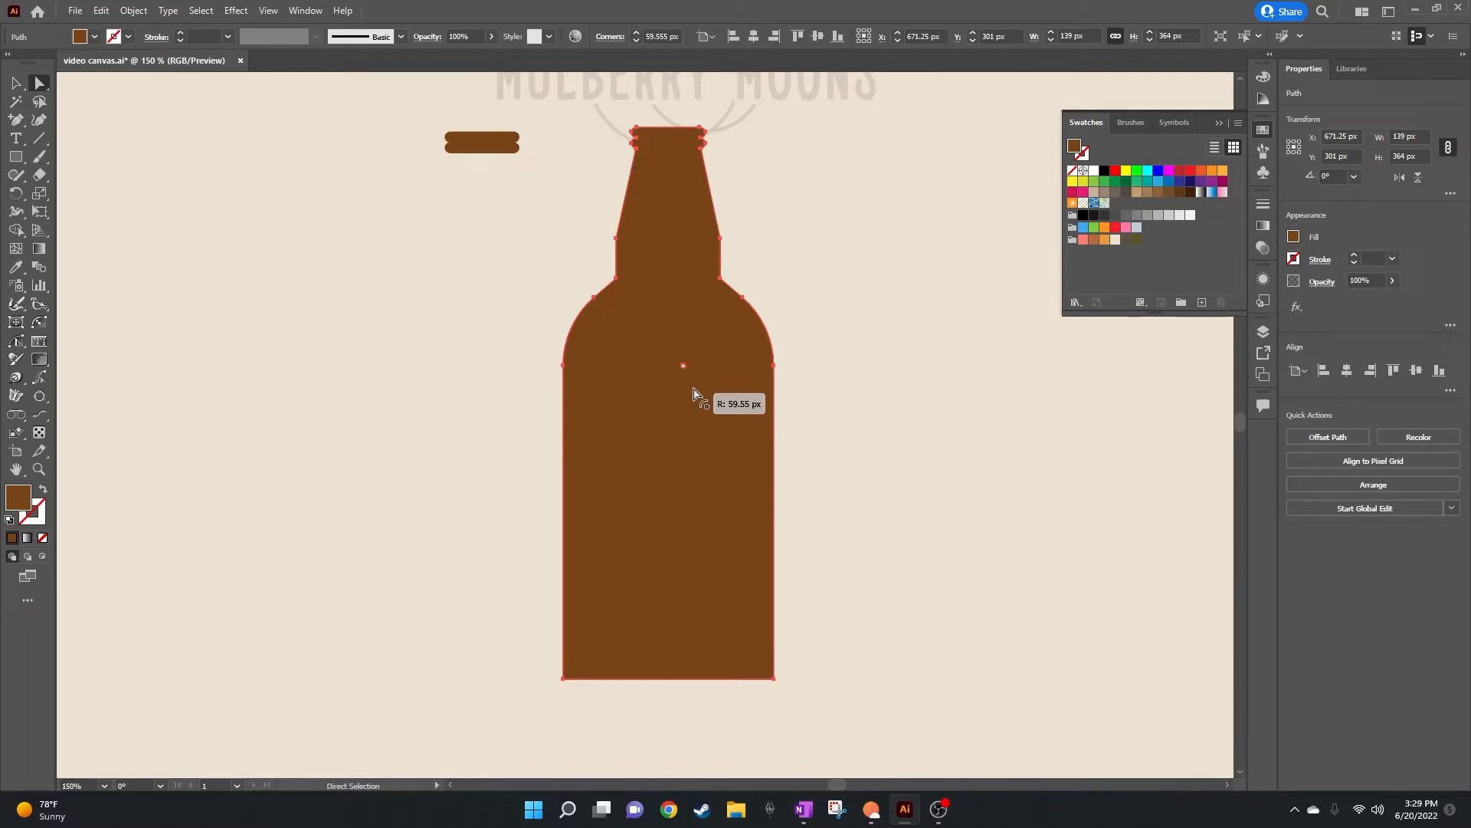
drag(694, 393, 609, 391)
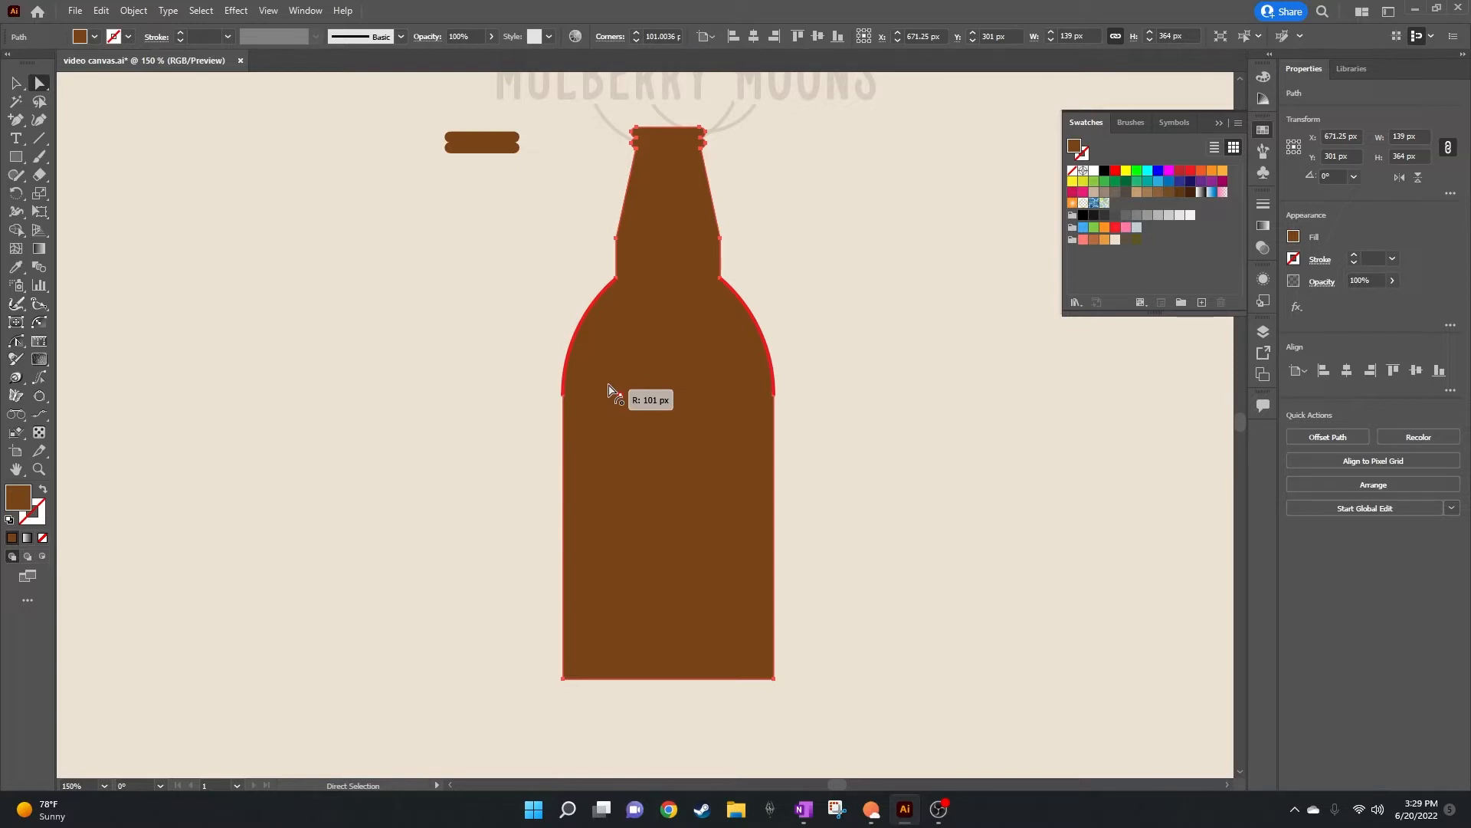
Step: Reduce the radius of the bottle's two rounded shoulder corners to about 61 px
drag(609, 389, 681, 371)
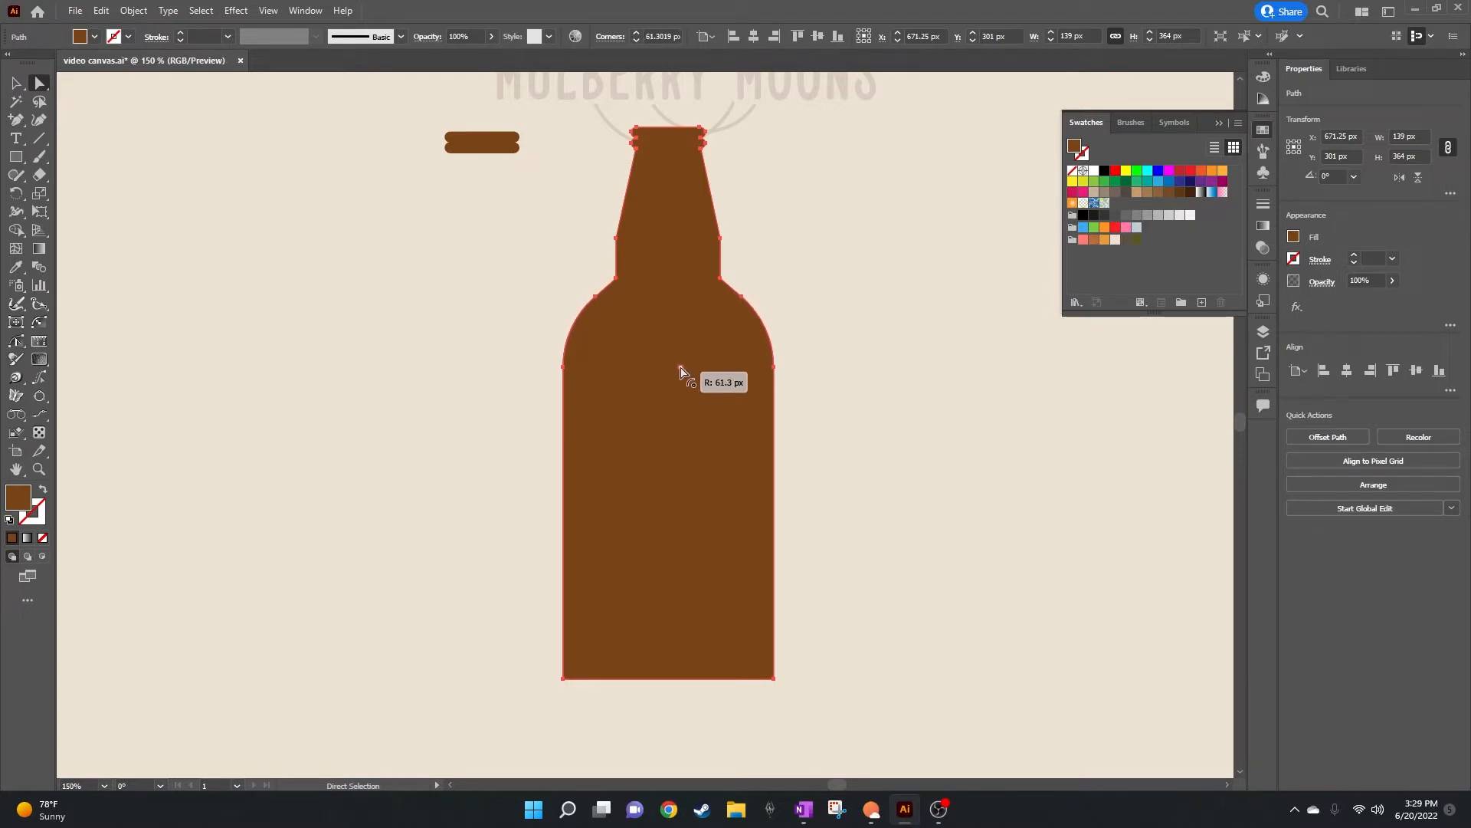
drag(680, 370, 681, 370)
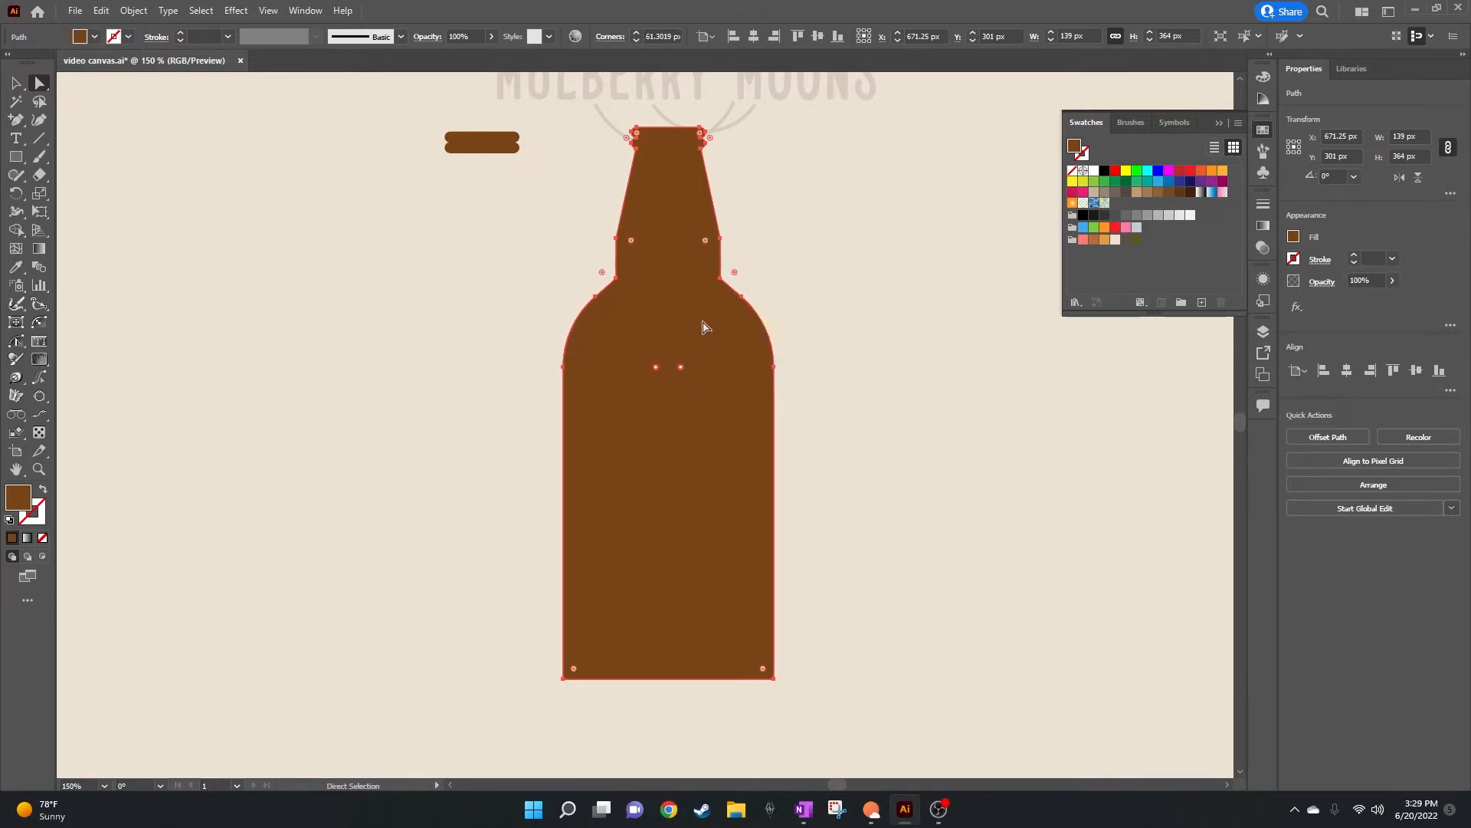
Step: Round both inner corners where the neck meets the shoulders to a radius of about 28 px
click(721, 277)
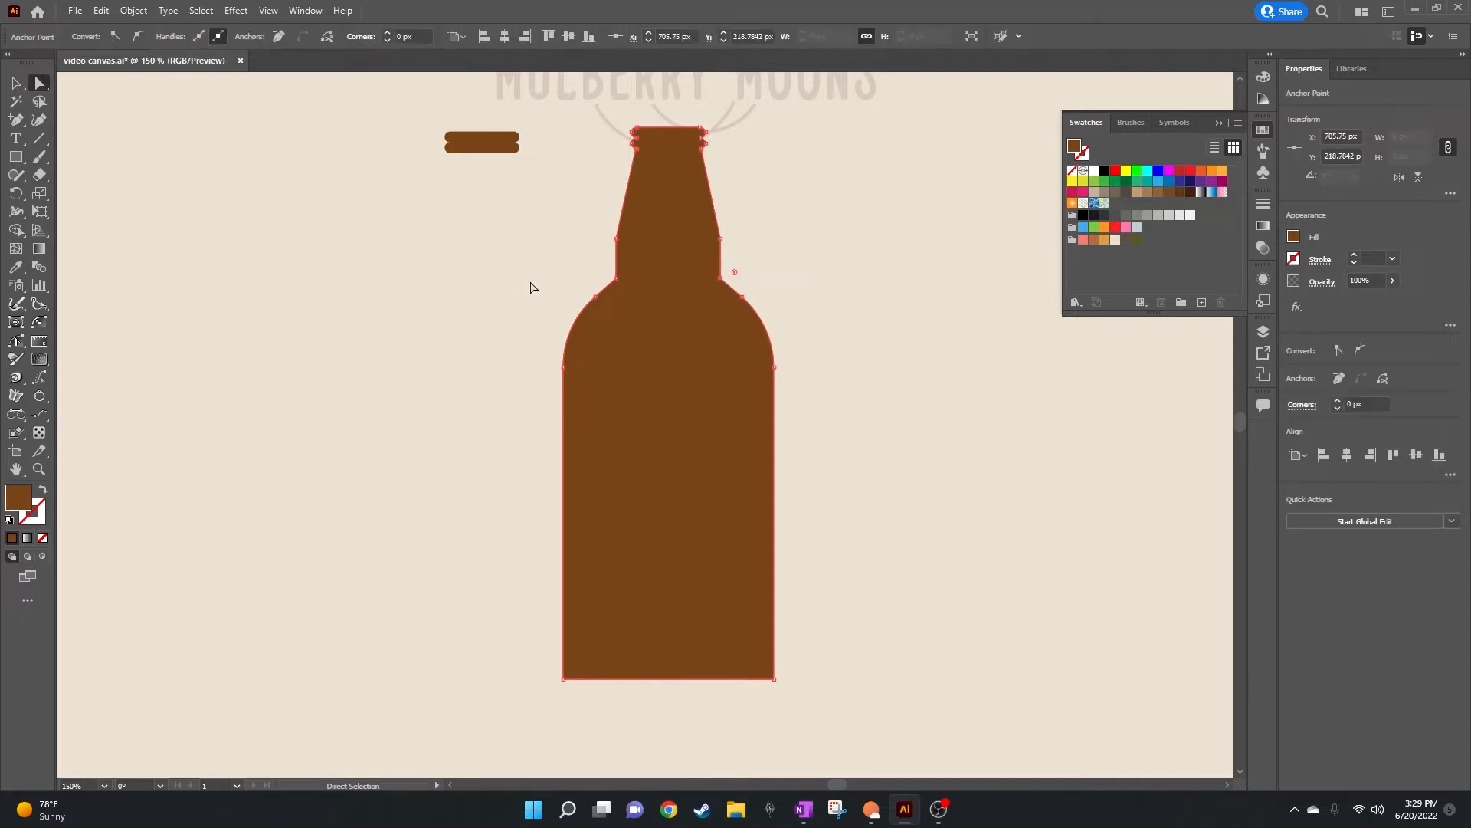
shift+click(616, 278)
drag(734, 273, 761, 256)
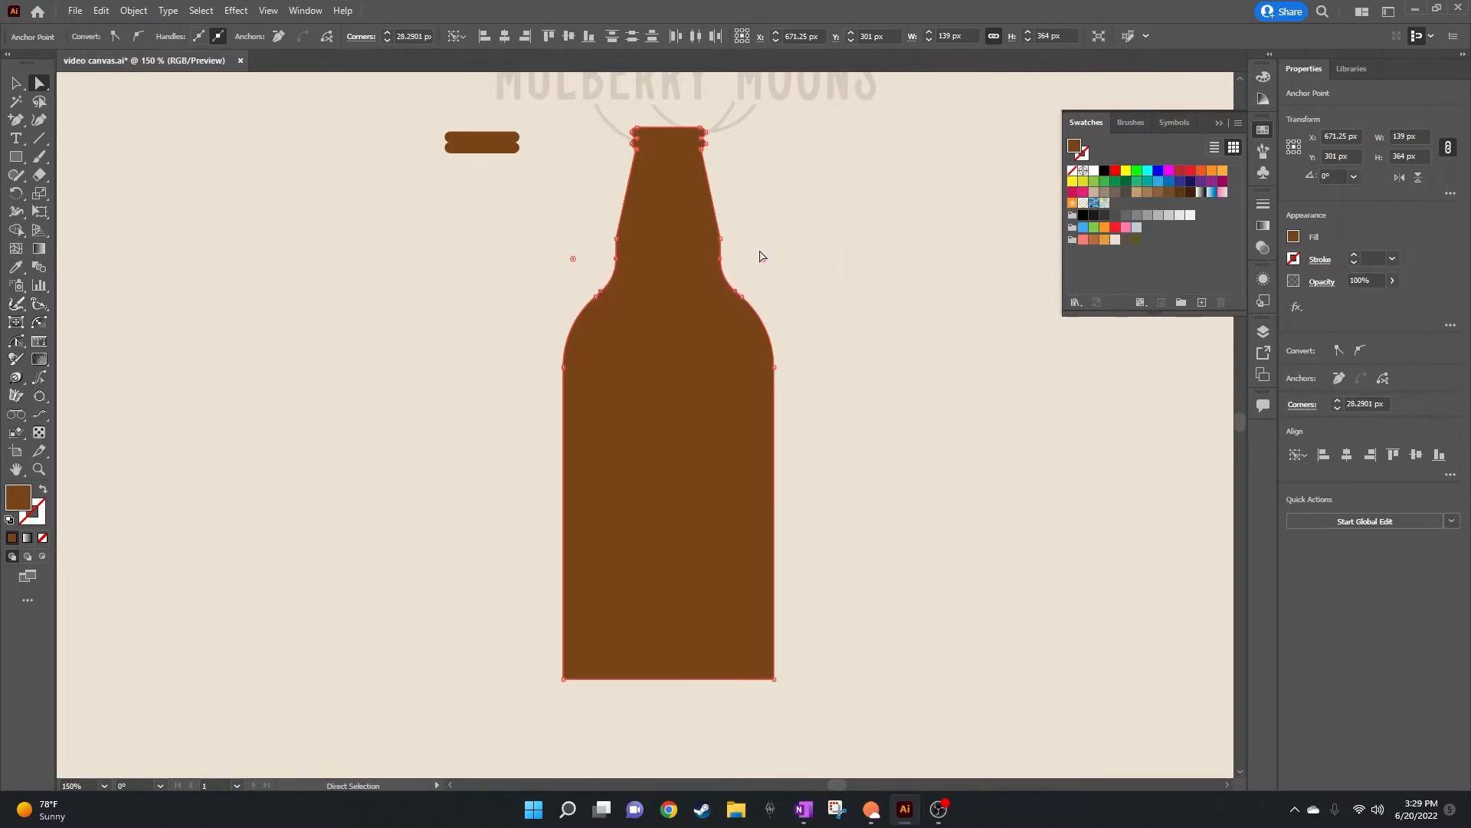
Step: Round both neck corners where the tapered part meets the straight part to the maximum radius, and clear the selection
click(721, 240)
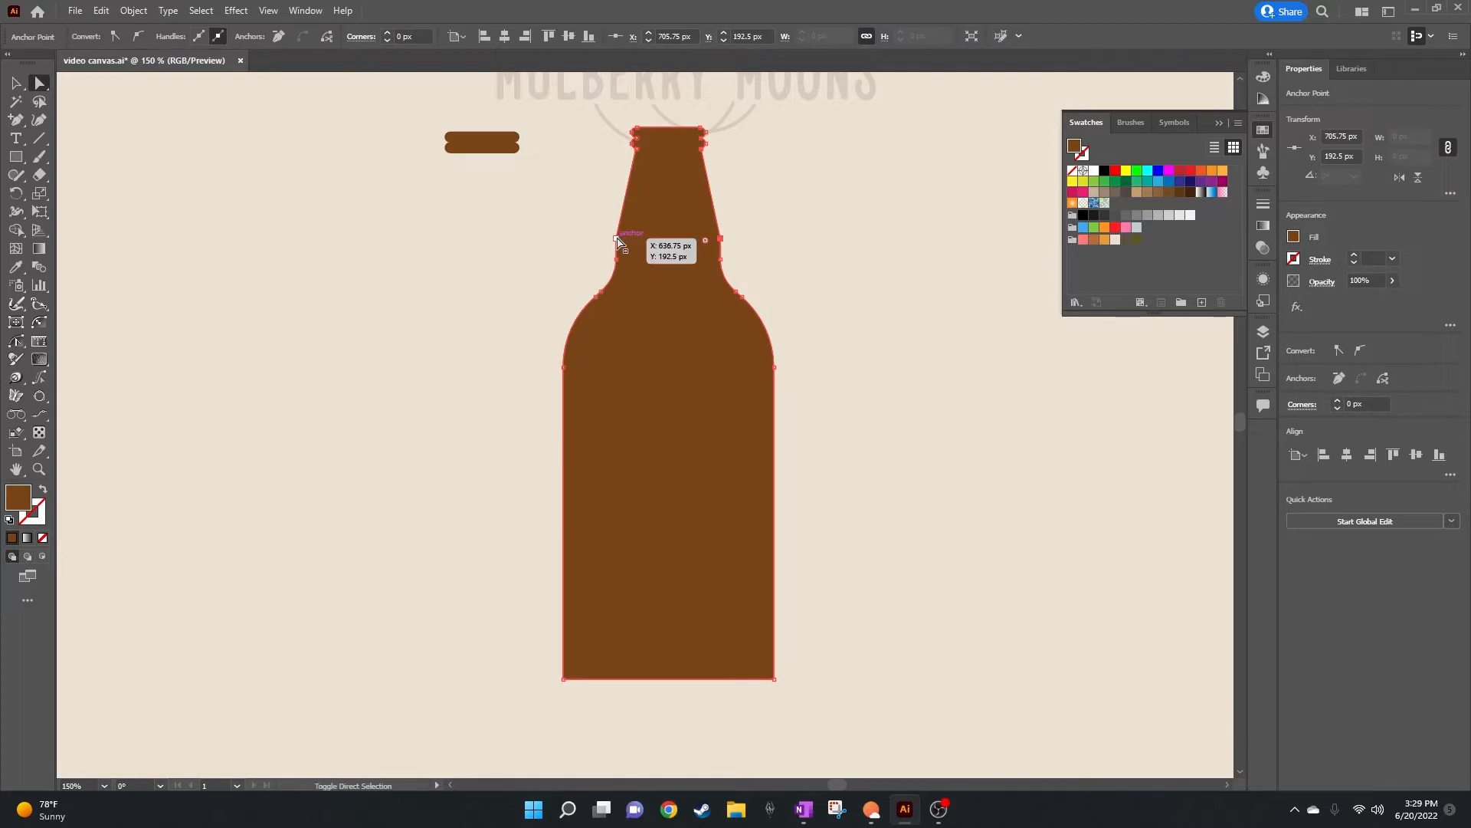
shift+click(617, 239)
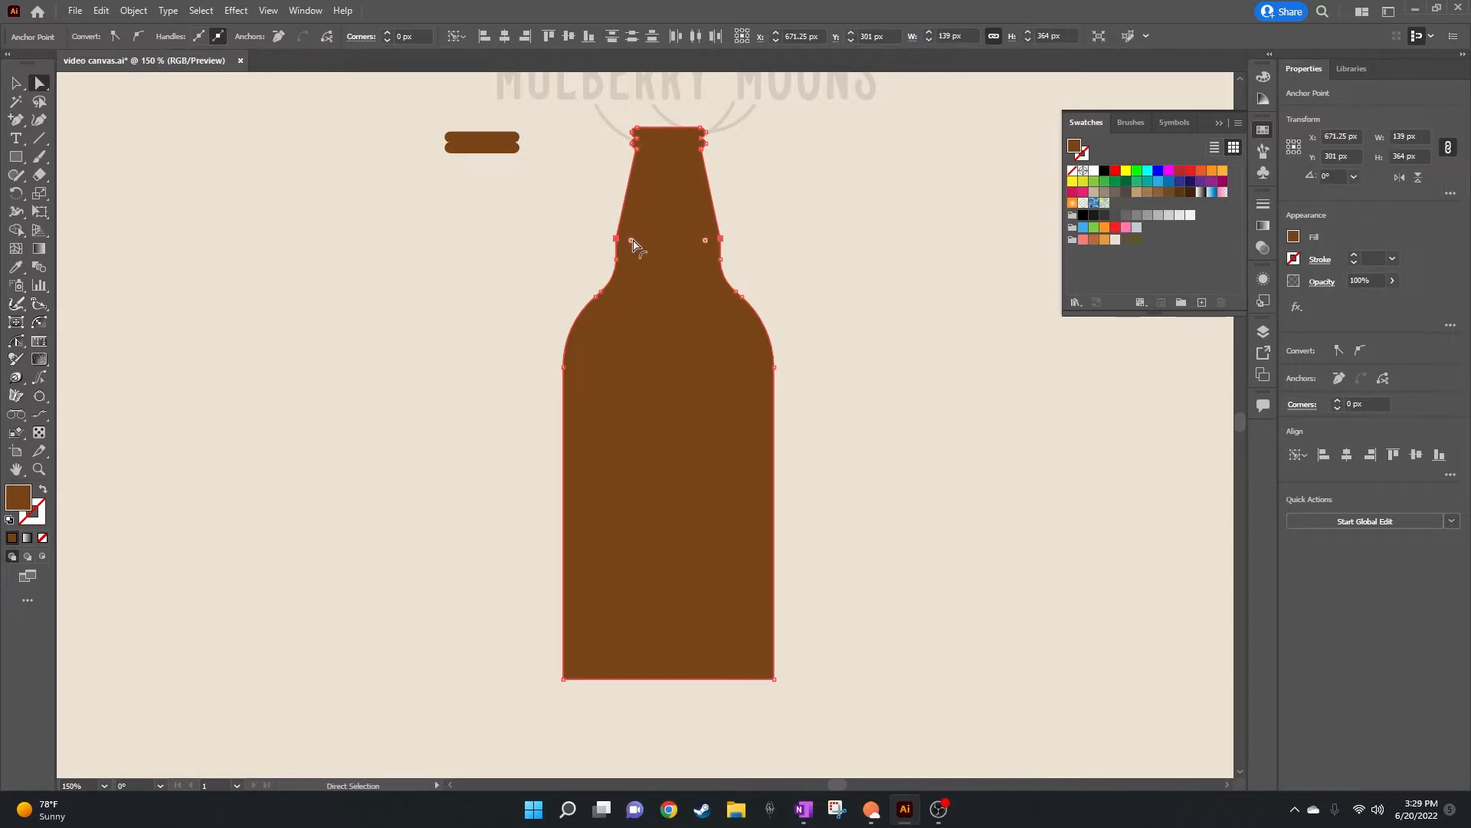
drag(633, 244, 895, 221)
click(15, 82)
click(887, 278)
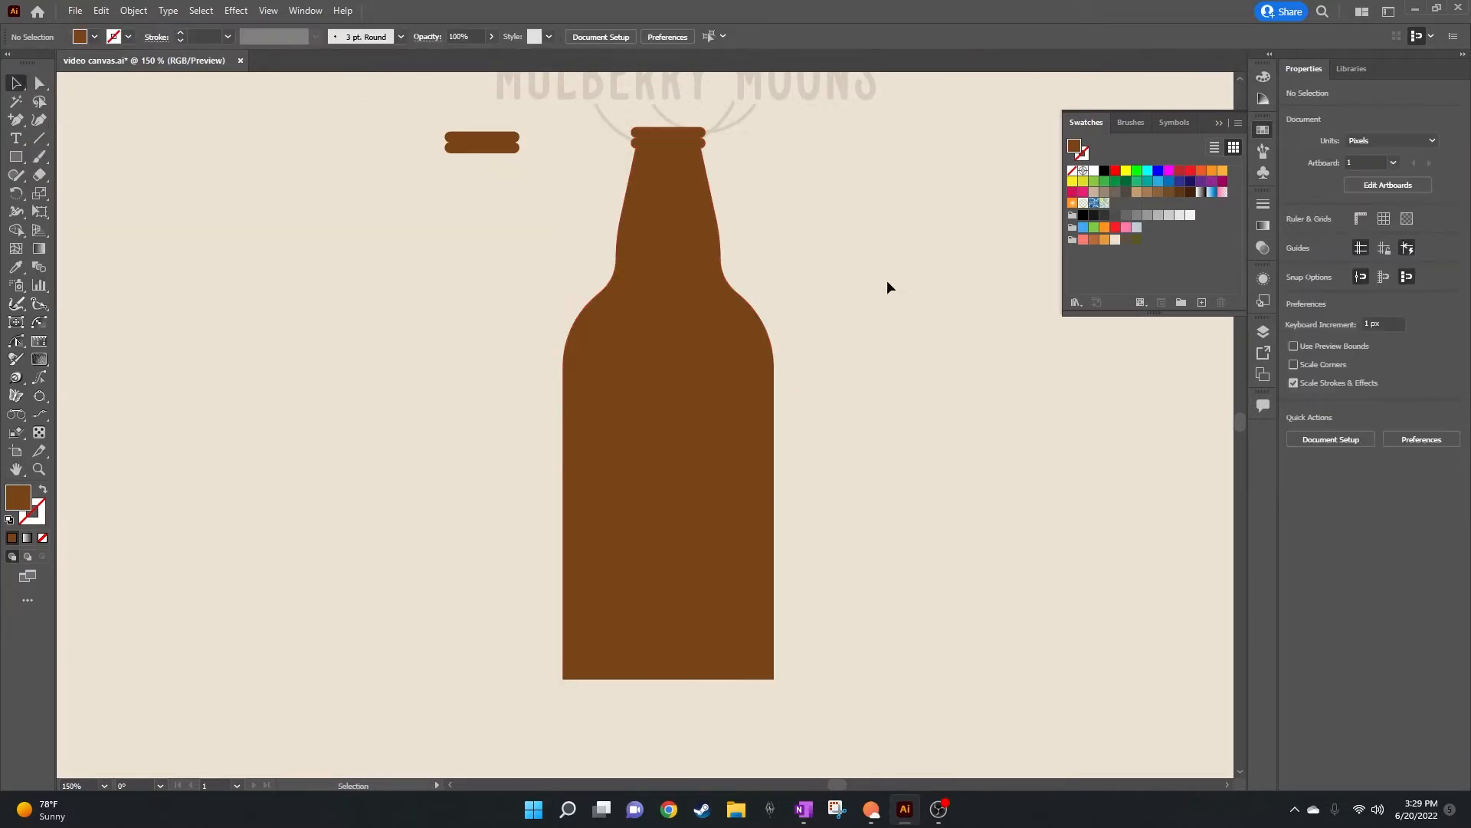
Step: Lengthen the bottle by moving only its two bottom corner points down 20 px
click(642, 557)
click(40, 82)
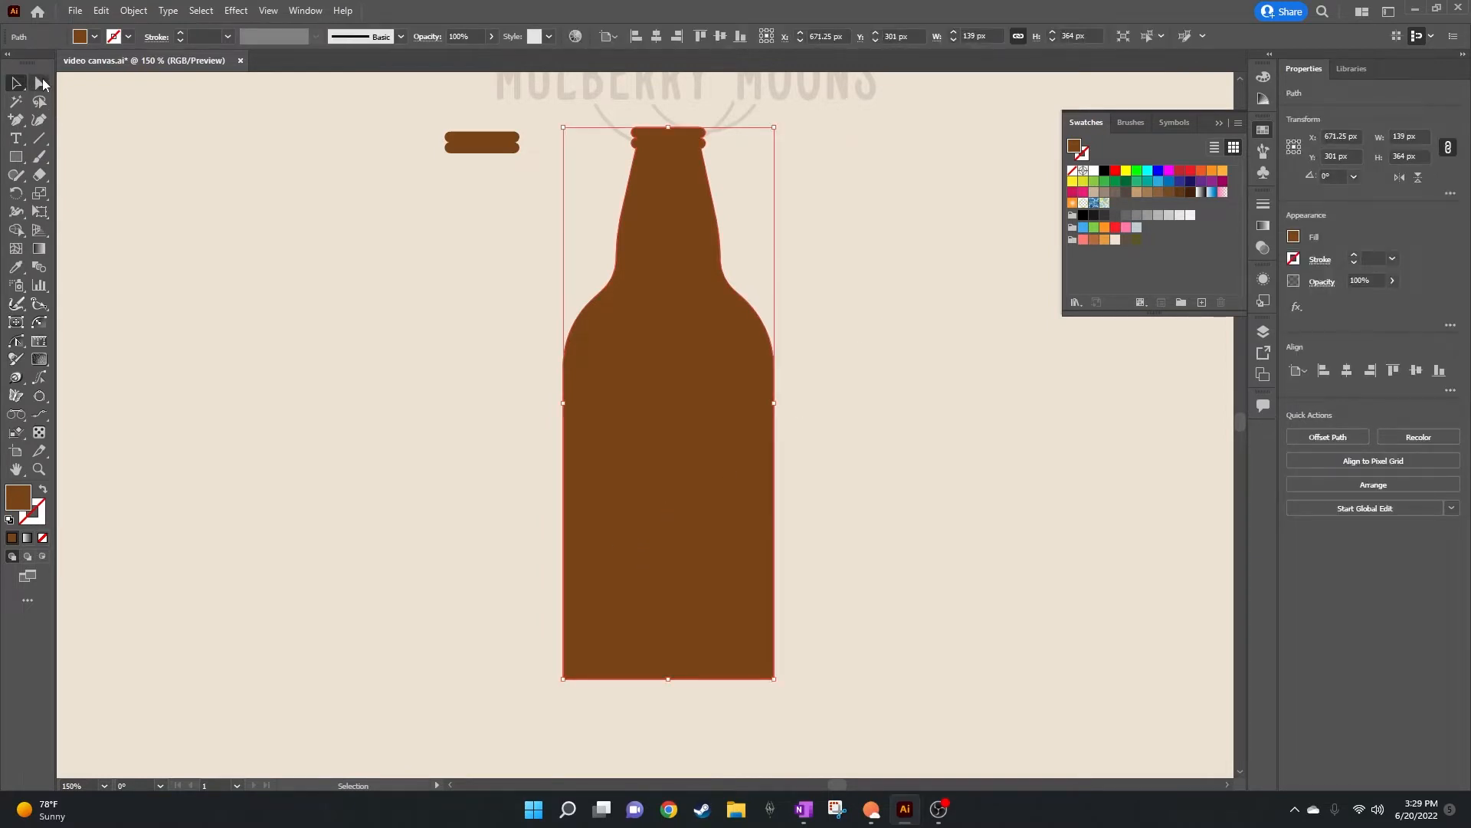
drag(532, 650, 833, 728)
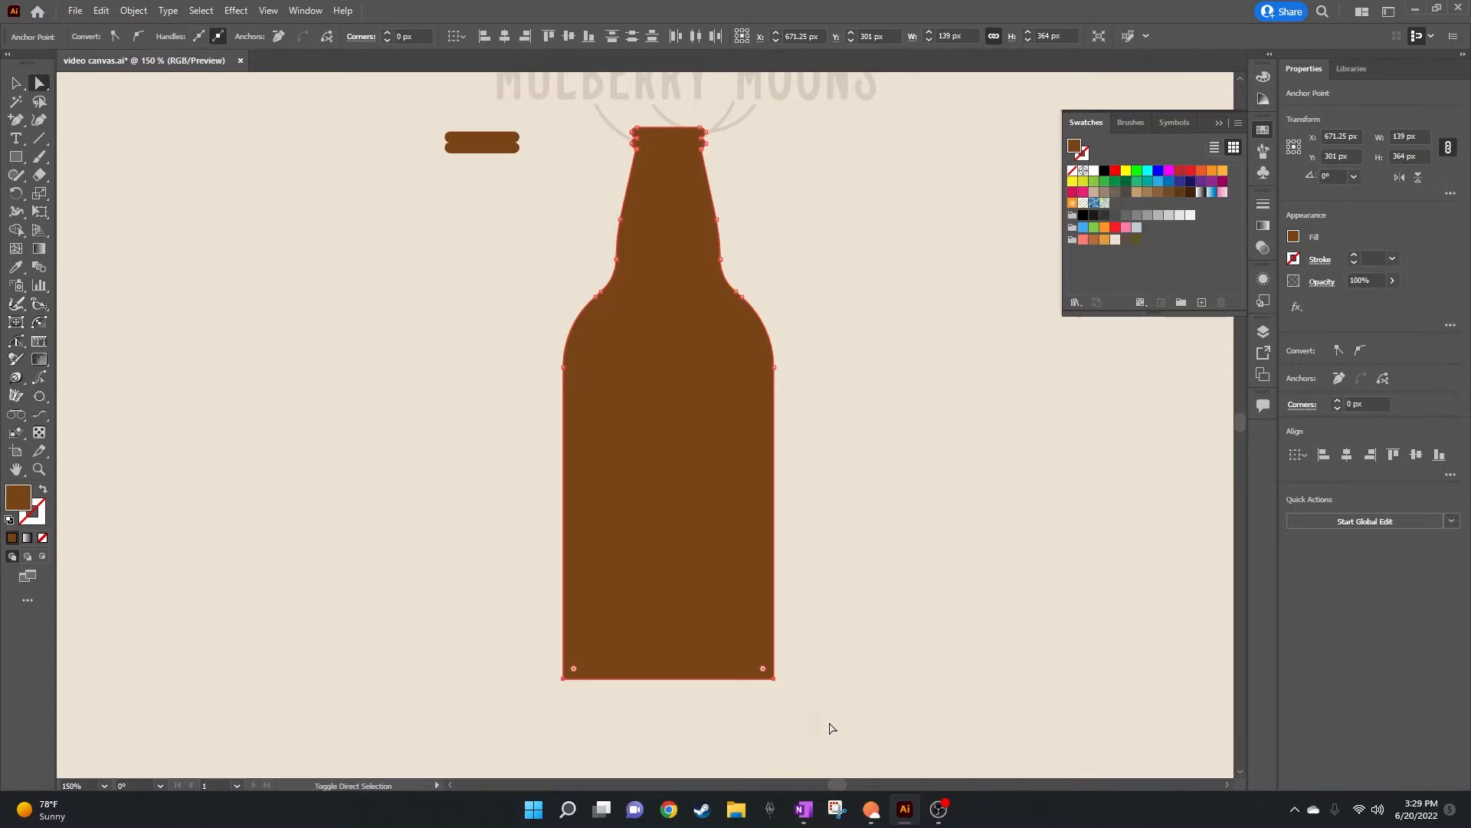
key(shift+Down)
key(shift+Down)
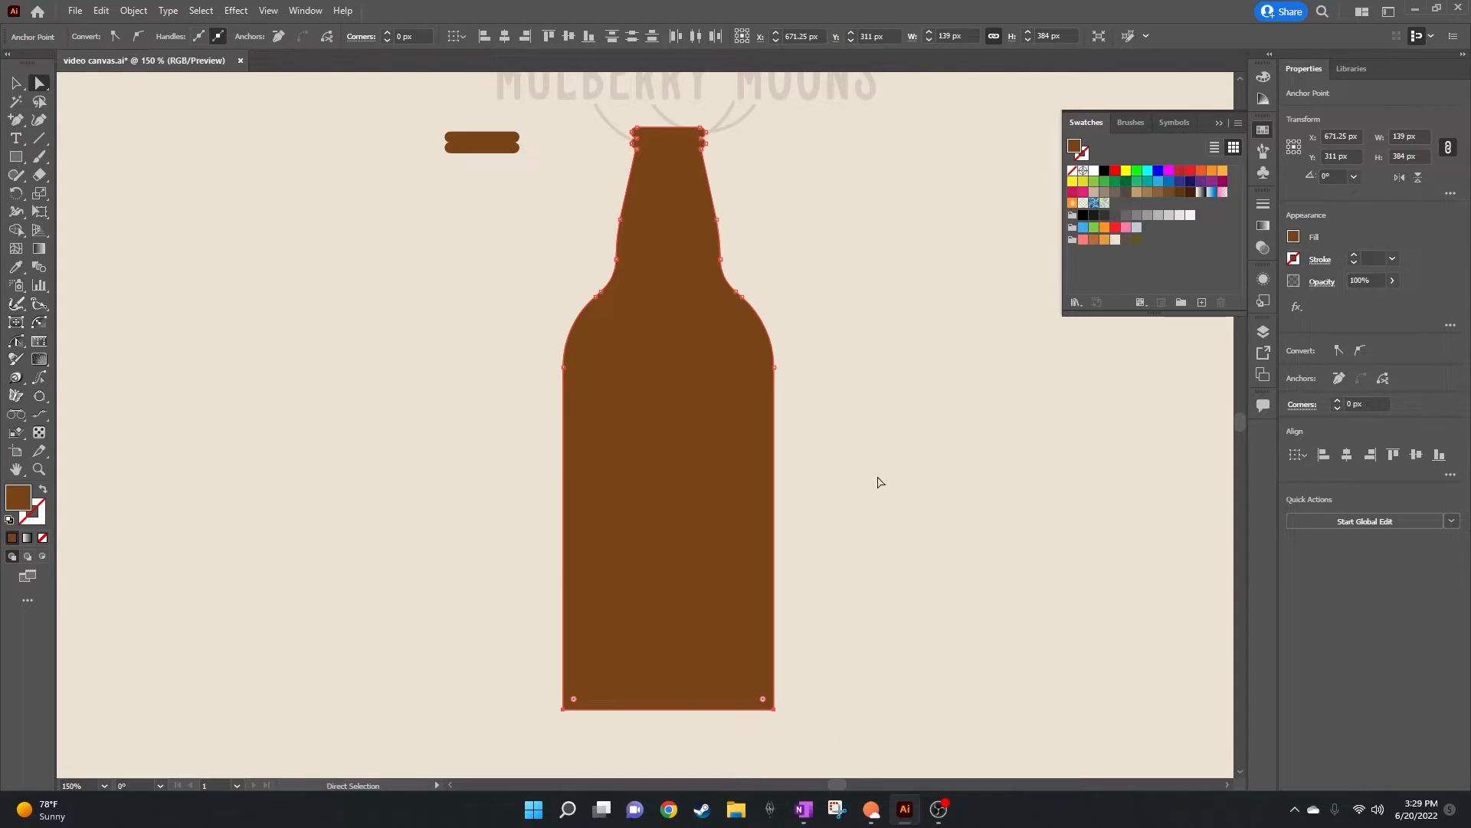
Step: Round both bottom corners of the bottle to a radius of about 30 px, and clear the selection
scroll(879, 481, down, 1)
drag(761, 661, 716, 647)
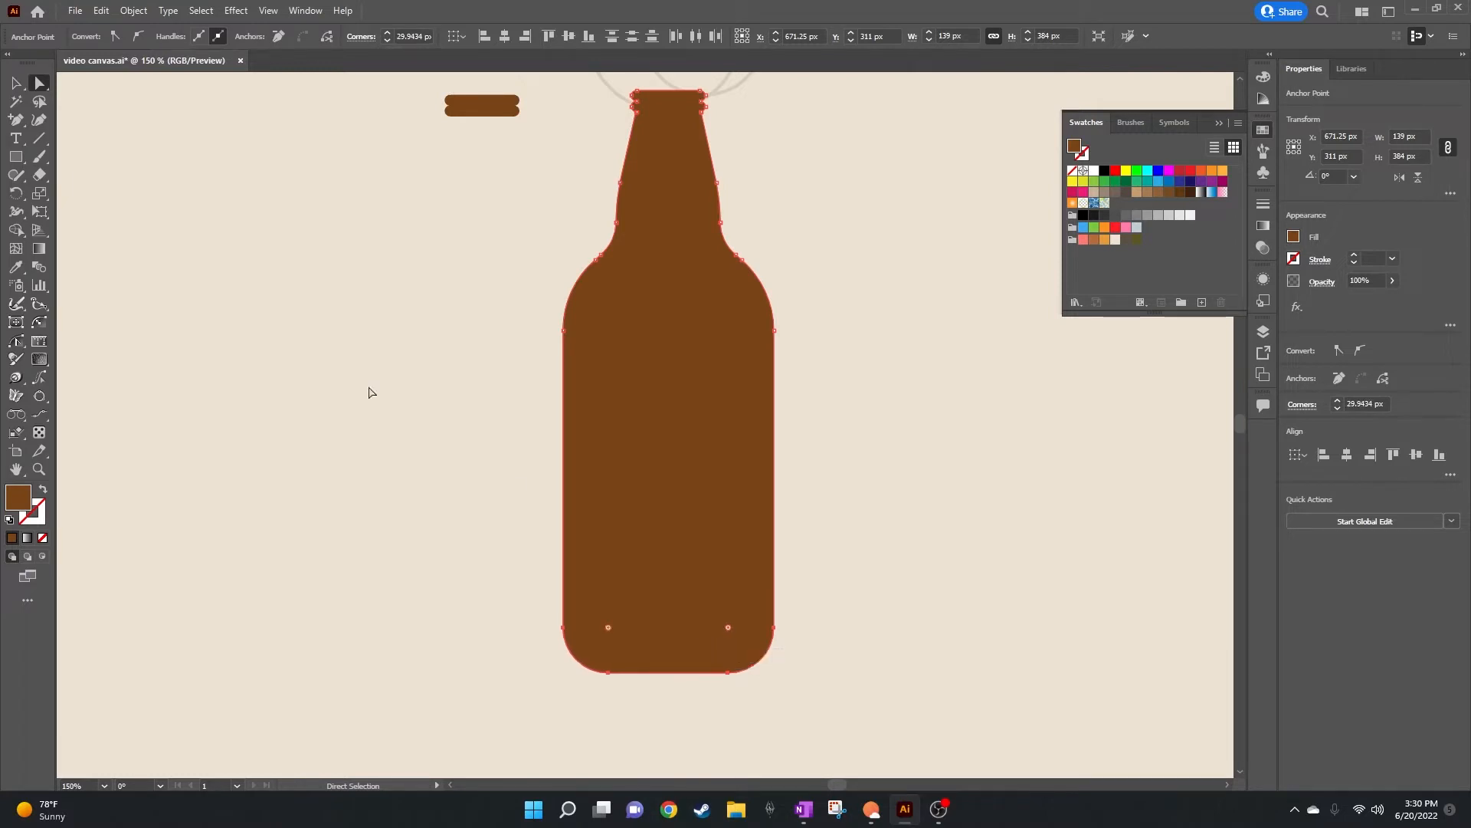
click(15, 82)
click(859, 370)
Step: Place the spare pair of rim shapes over the bottle's rim and align the pair and the bottle on their horizontal centers
scroll(825, 376, up, 3)
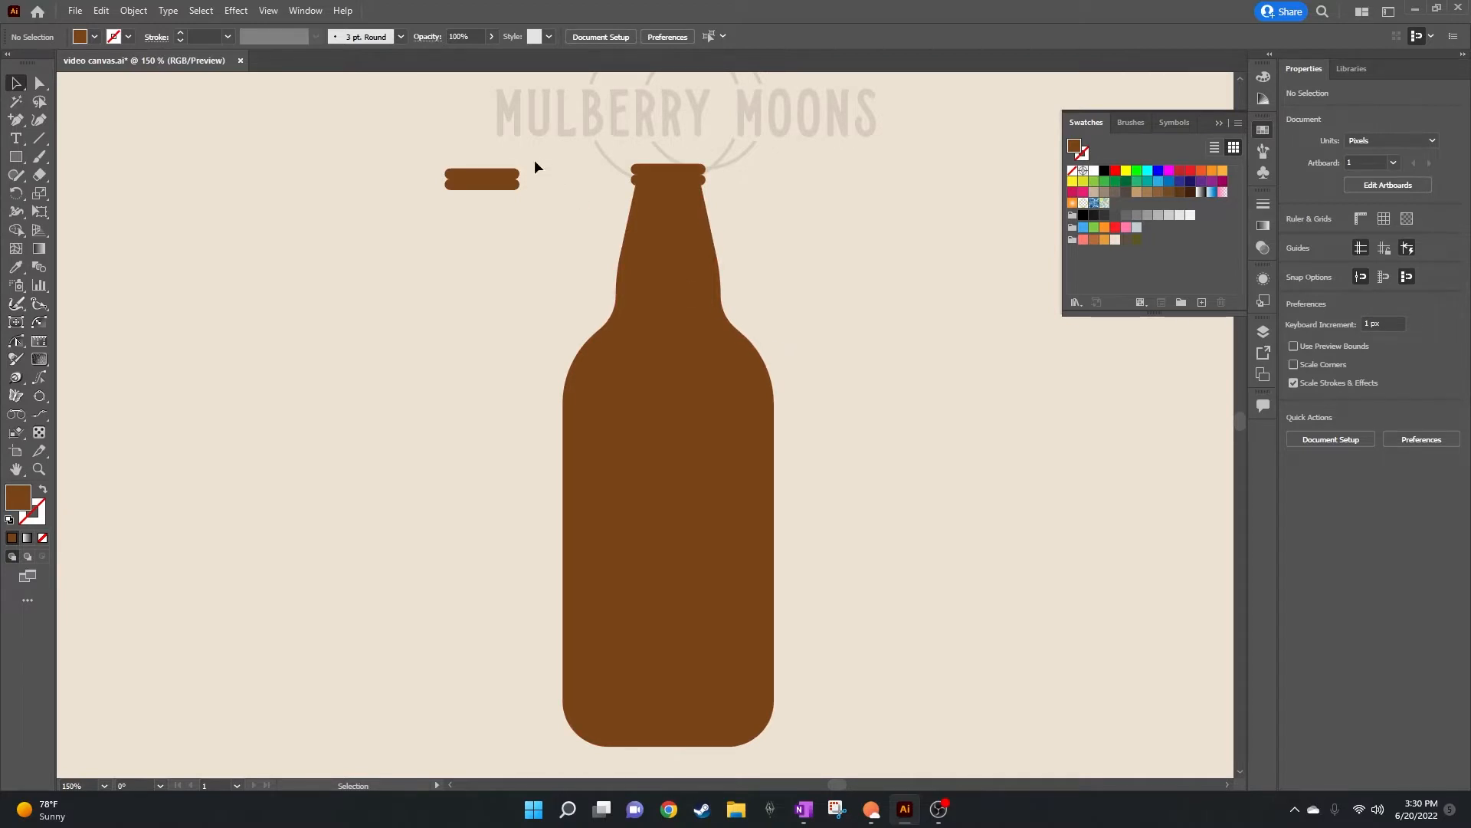
drag(534, 161, 470, 275)
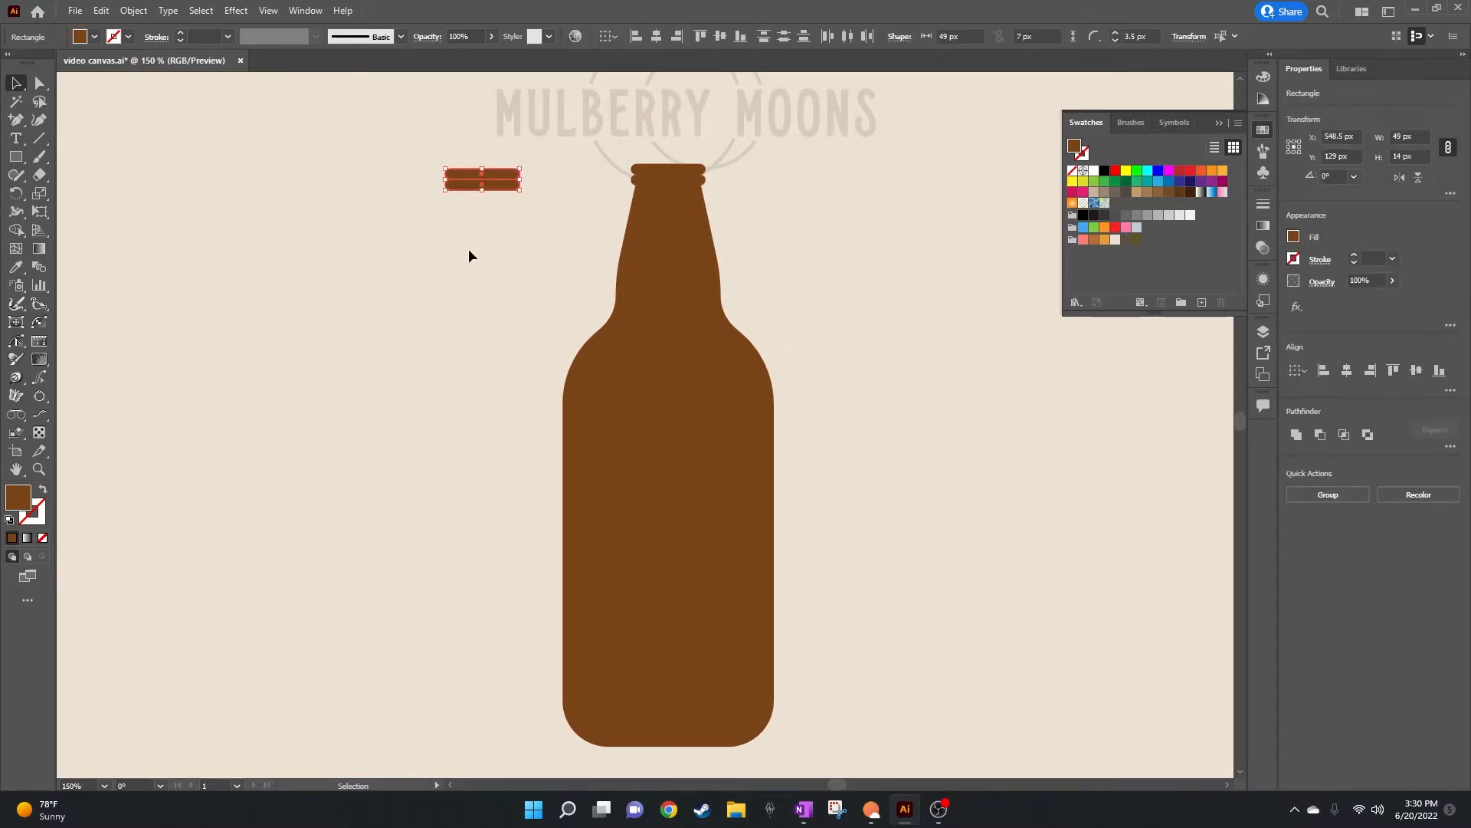
drag(492, 173, 565, 288)
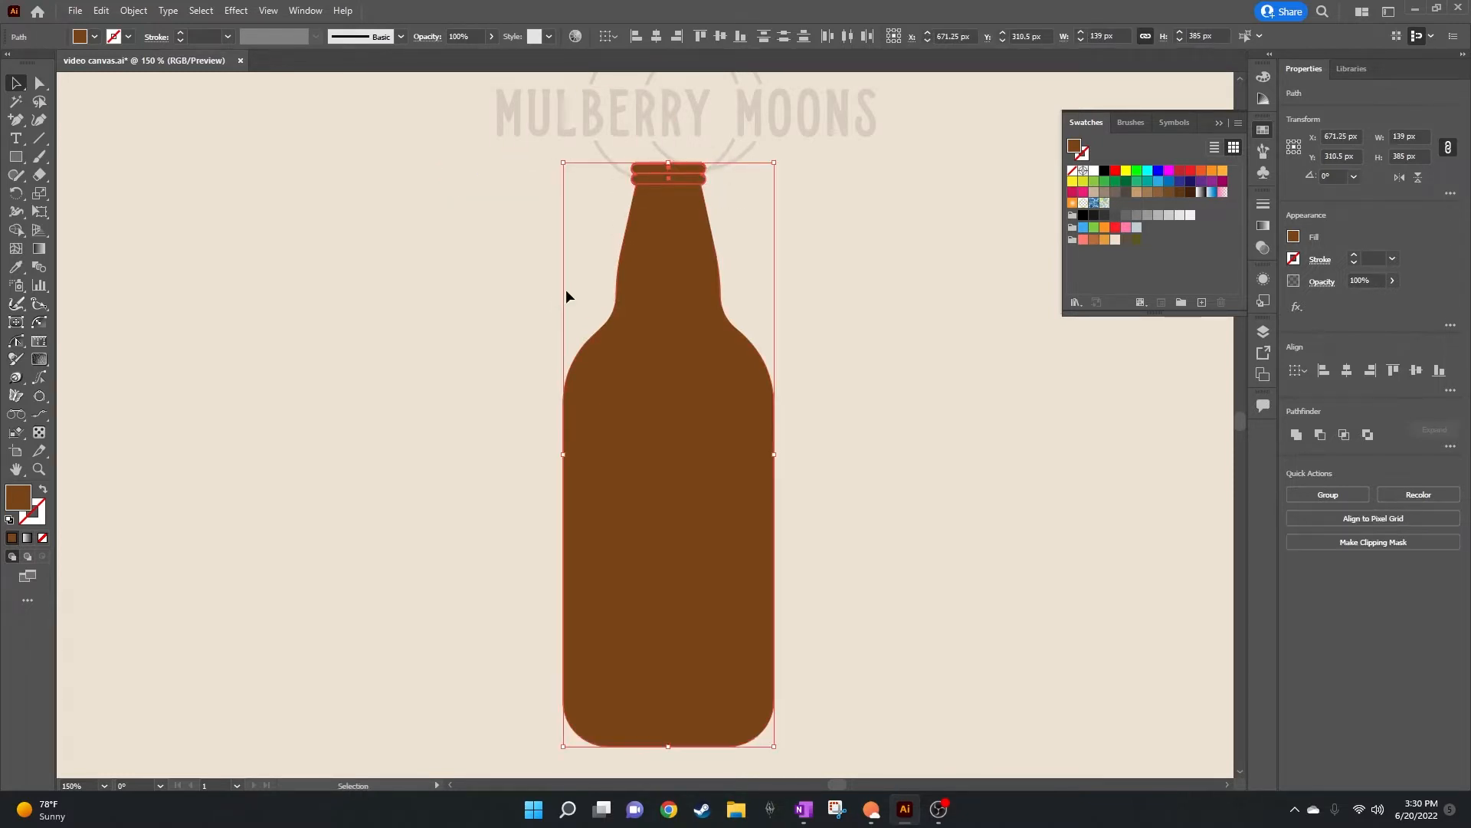
click(659, 41)
Step: Shift the bottle and rim copy down 1 px, and nudge the rim pair to Y 127 px, level with the bottle's top edge
alt+scroll(697, 266, up, 3)
scroll(592, 390, up, 2)
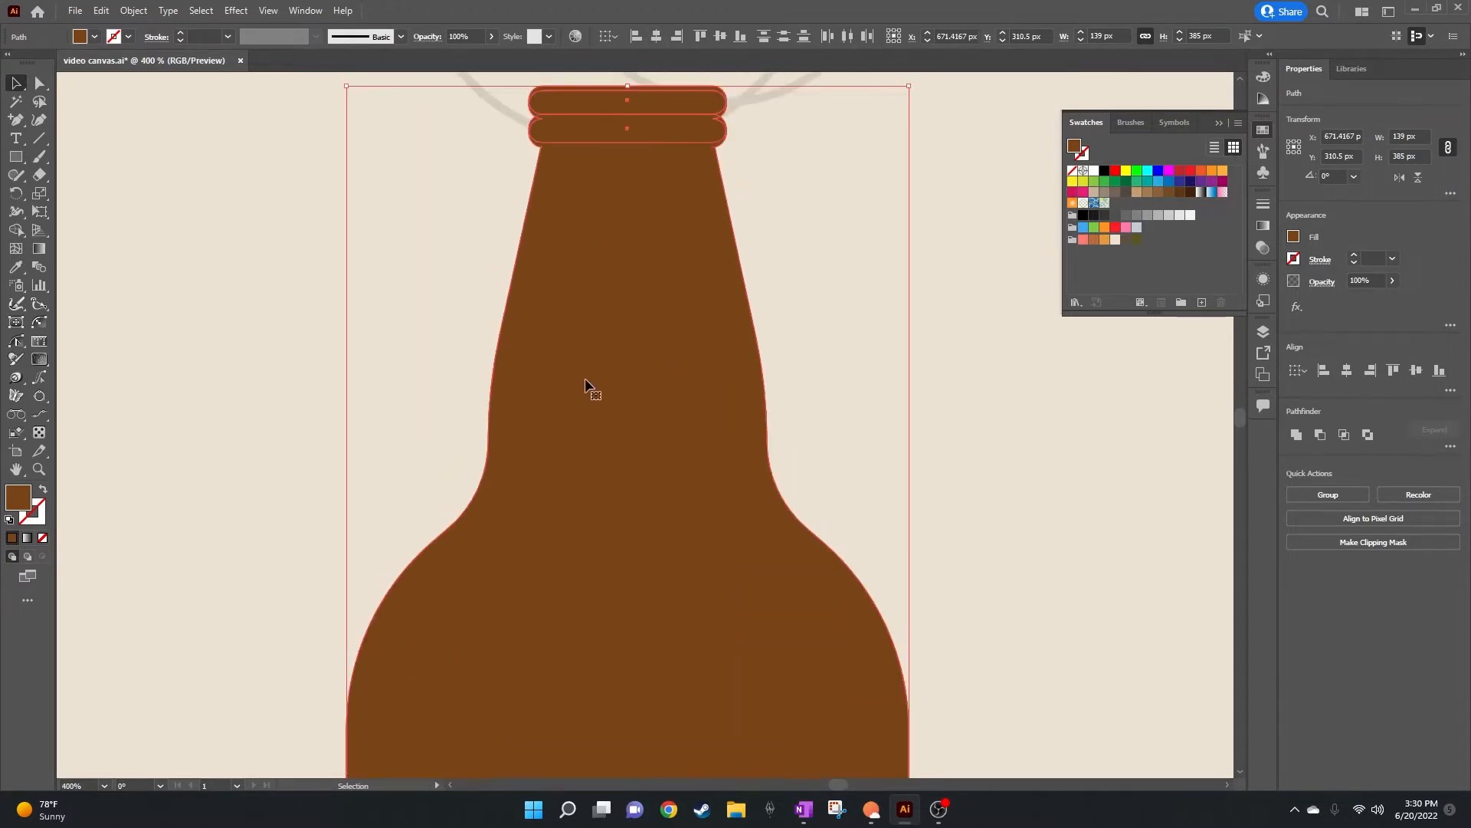
key(Down)
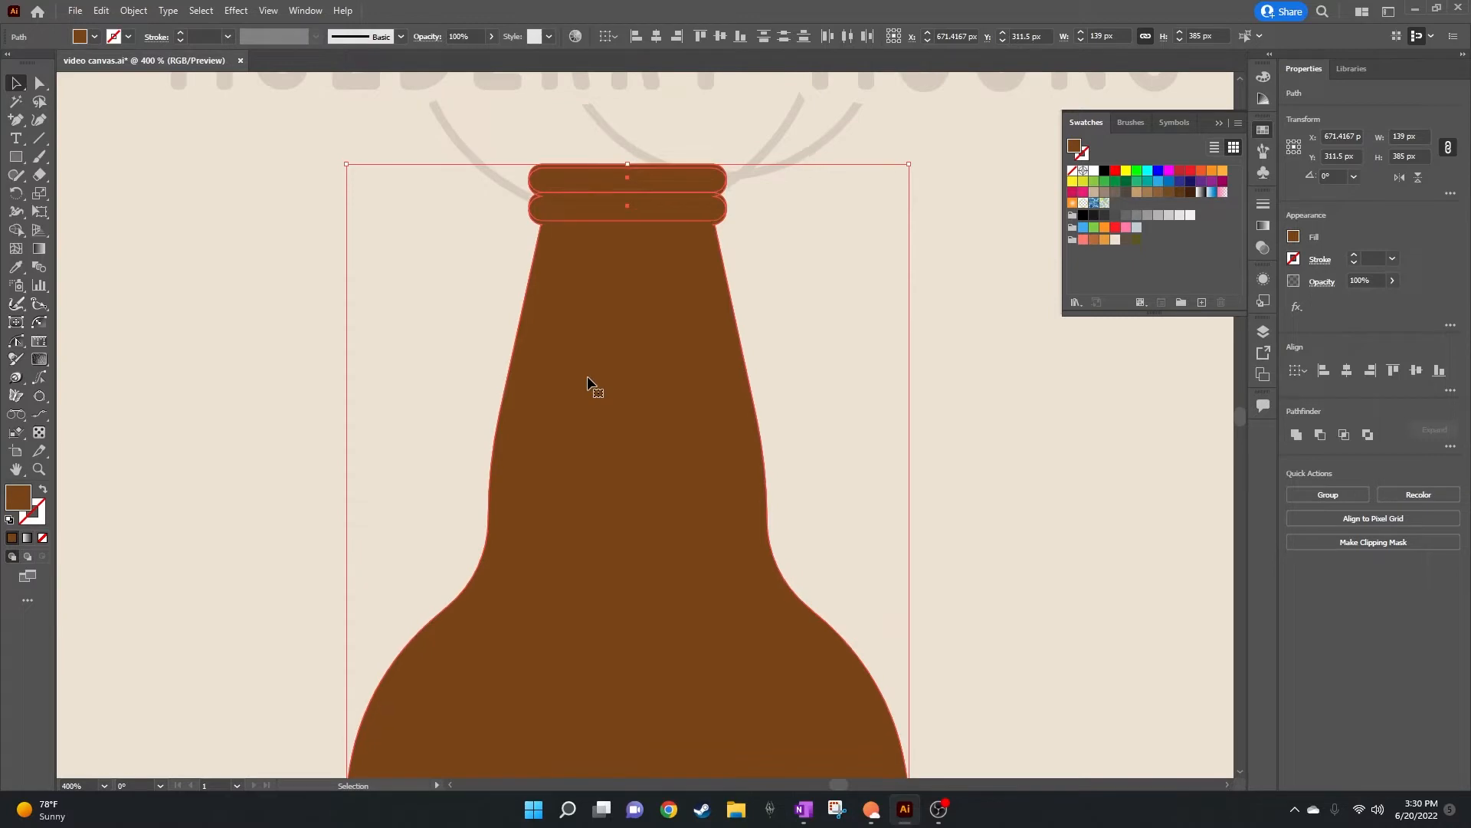
click(805, 243)
click(655, 180)
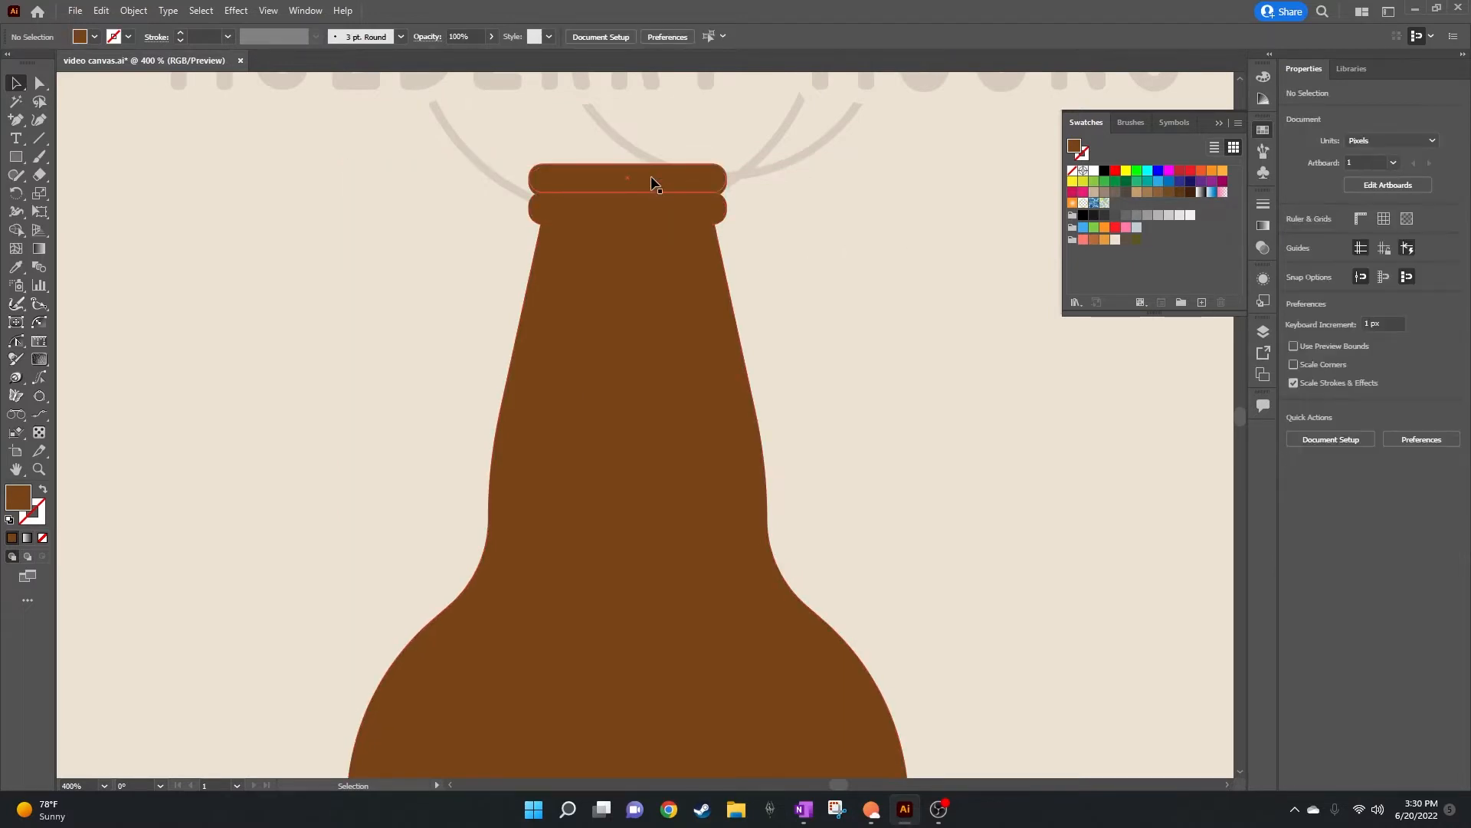
shift+click(644, 205)
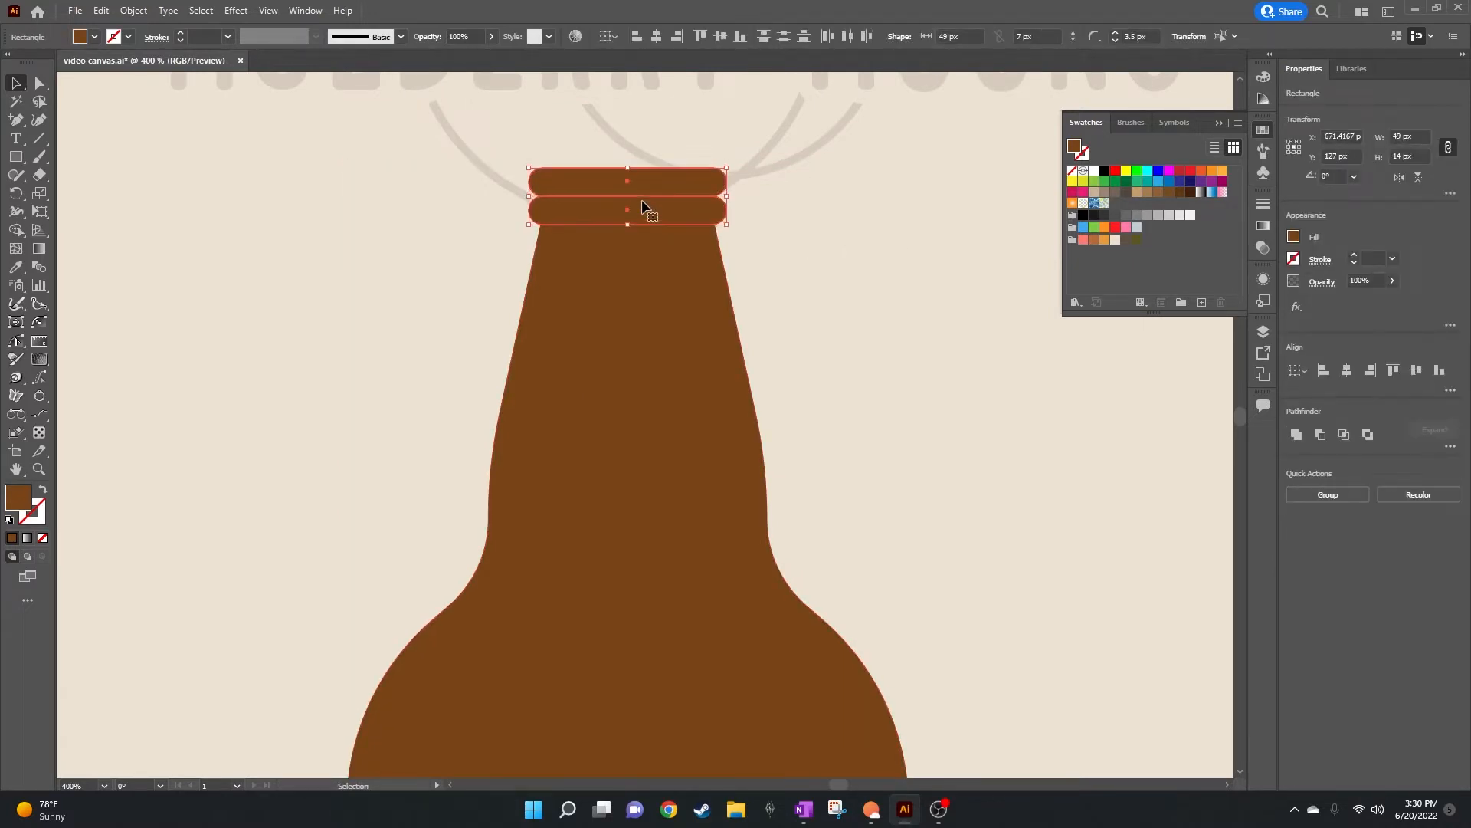
scroll(678, 191, right, 1)
click(742, 253)
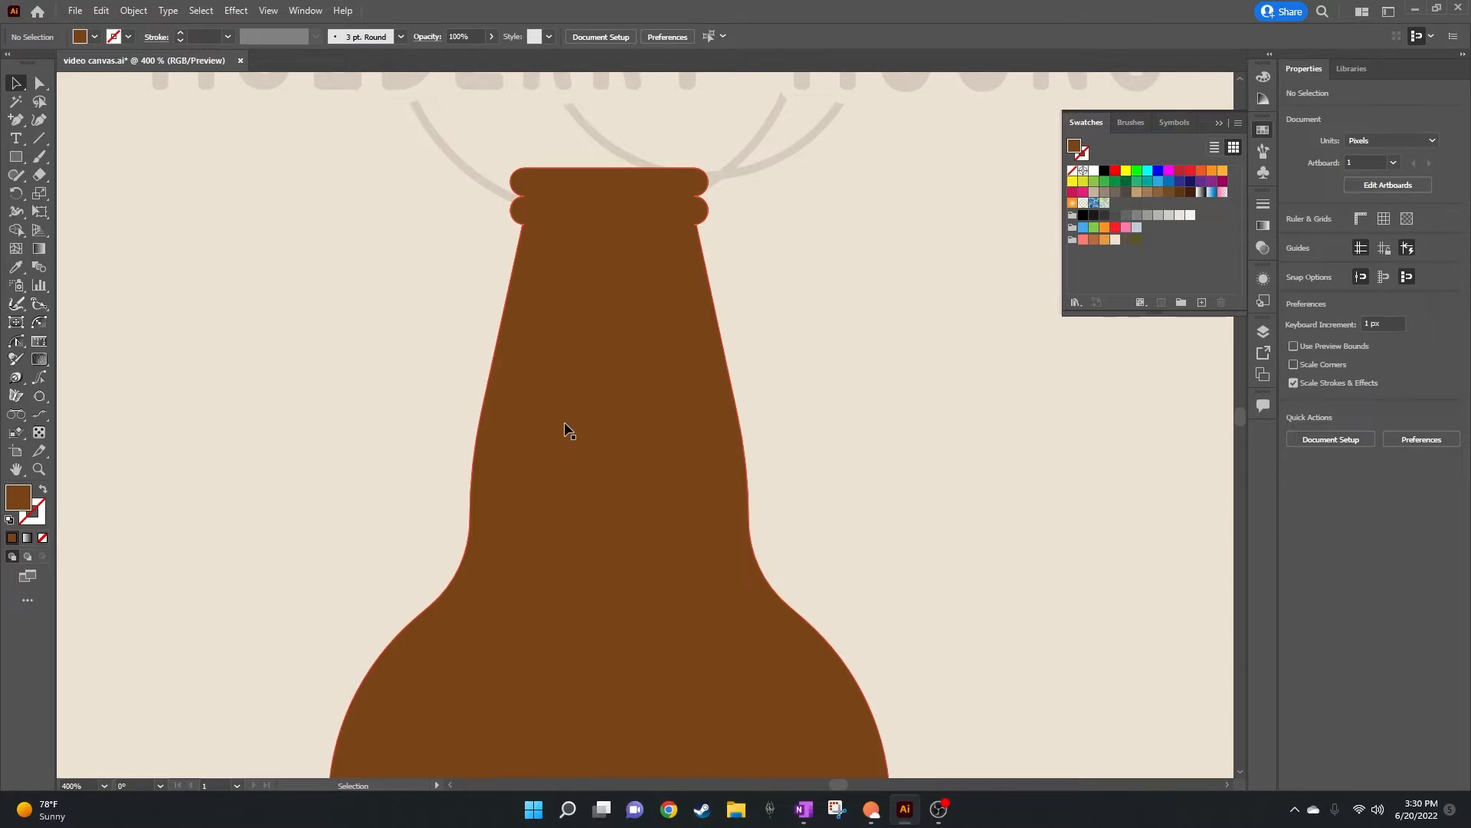
scroll(580, 404, down, 1)
scroll(580, 404, down, 2)
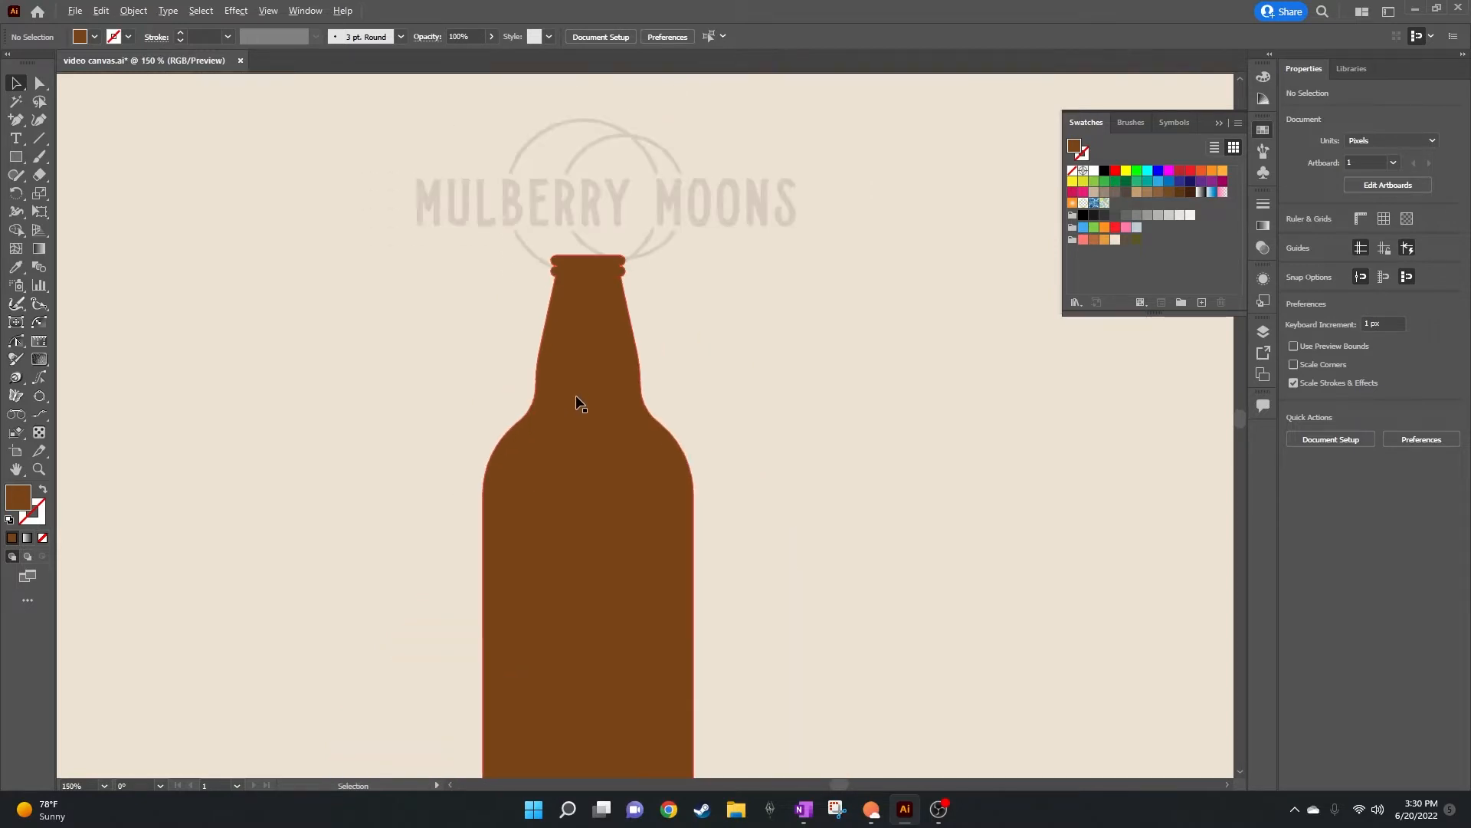
scroll(580, 404, down, 2)
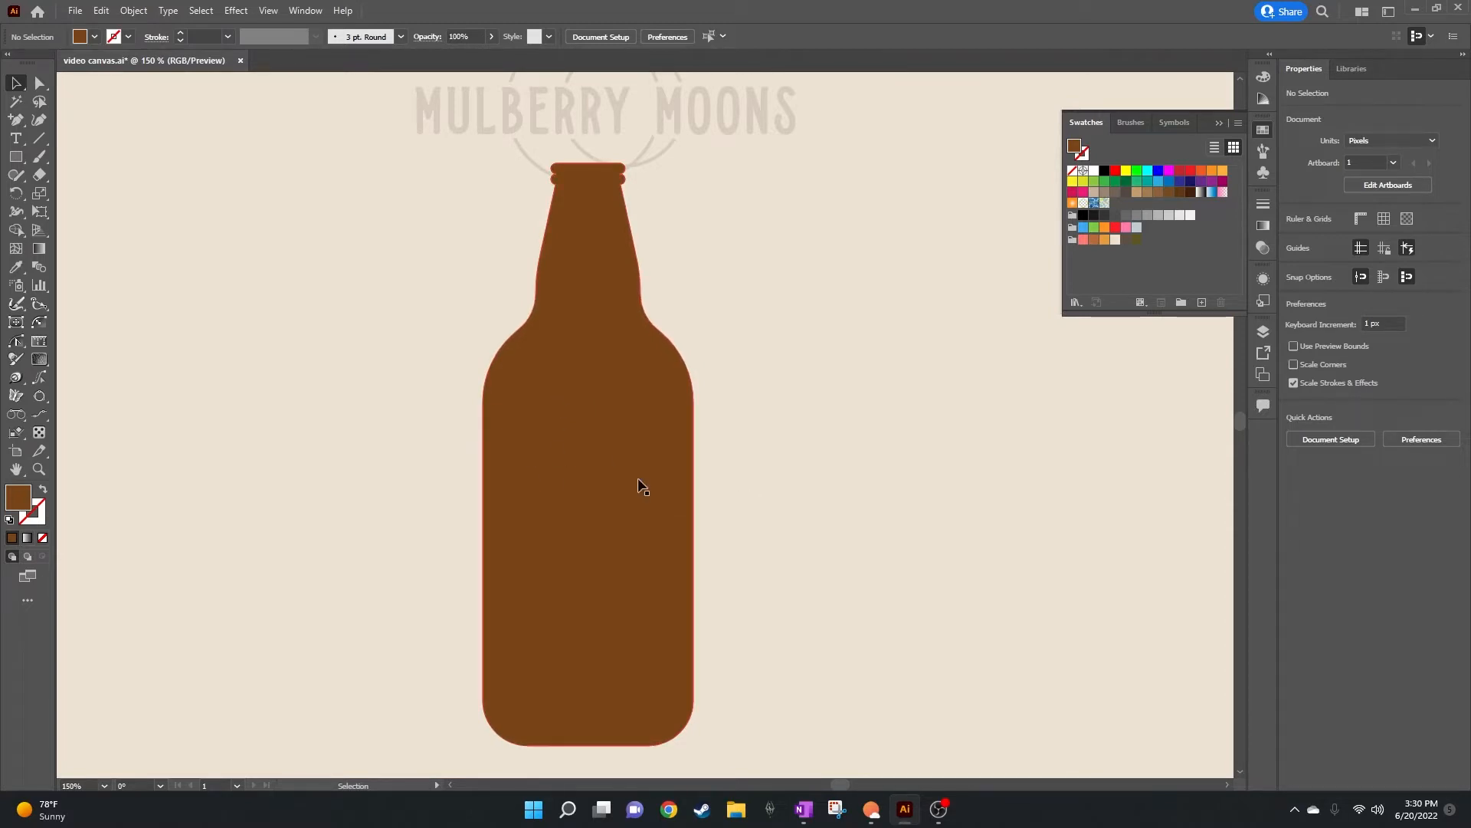
drag(458, 431, 706, 647)
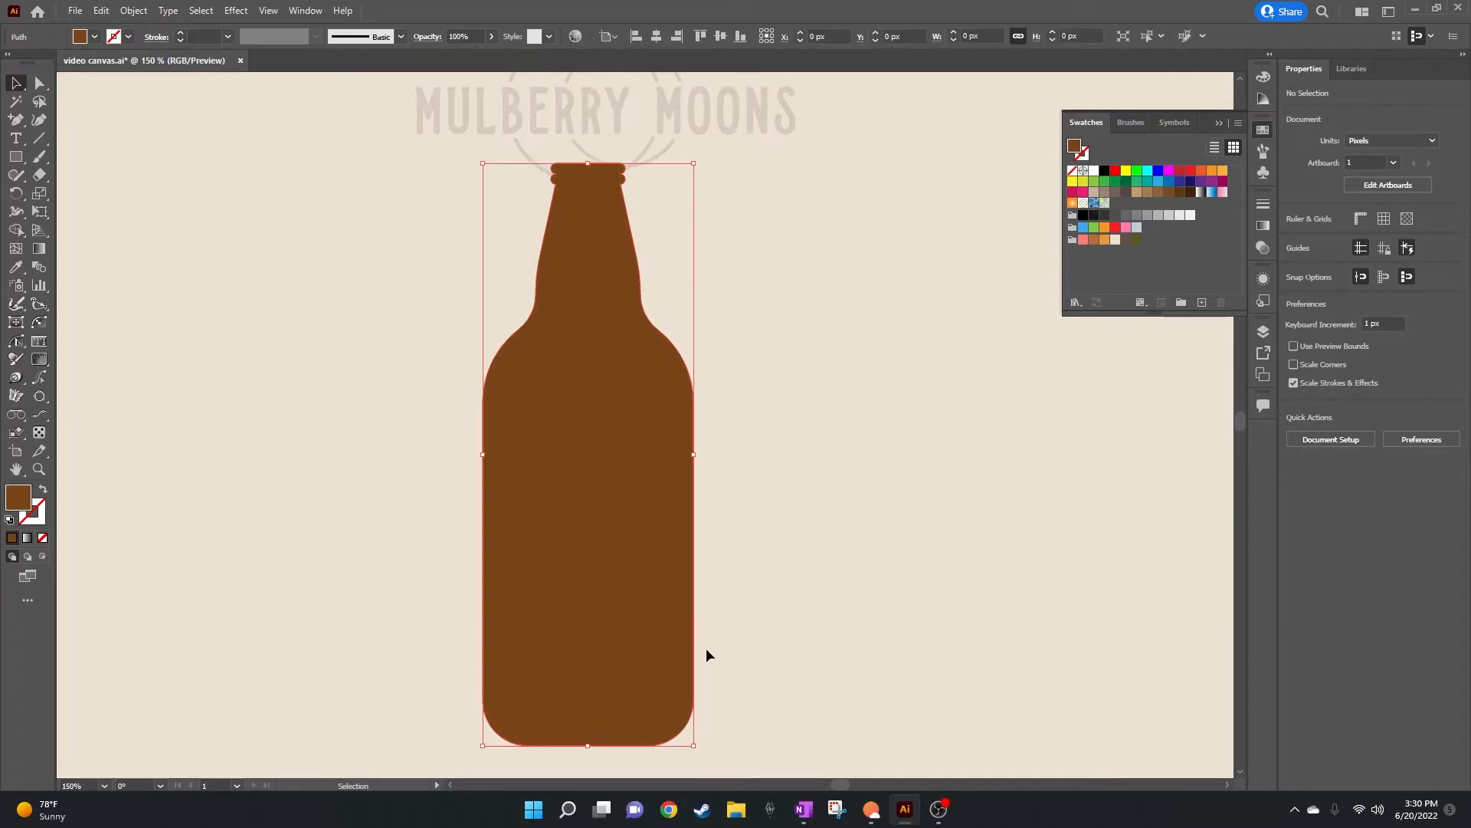
click(766, 512)
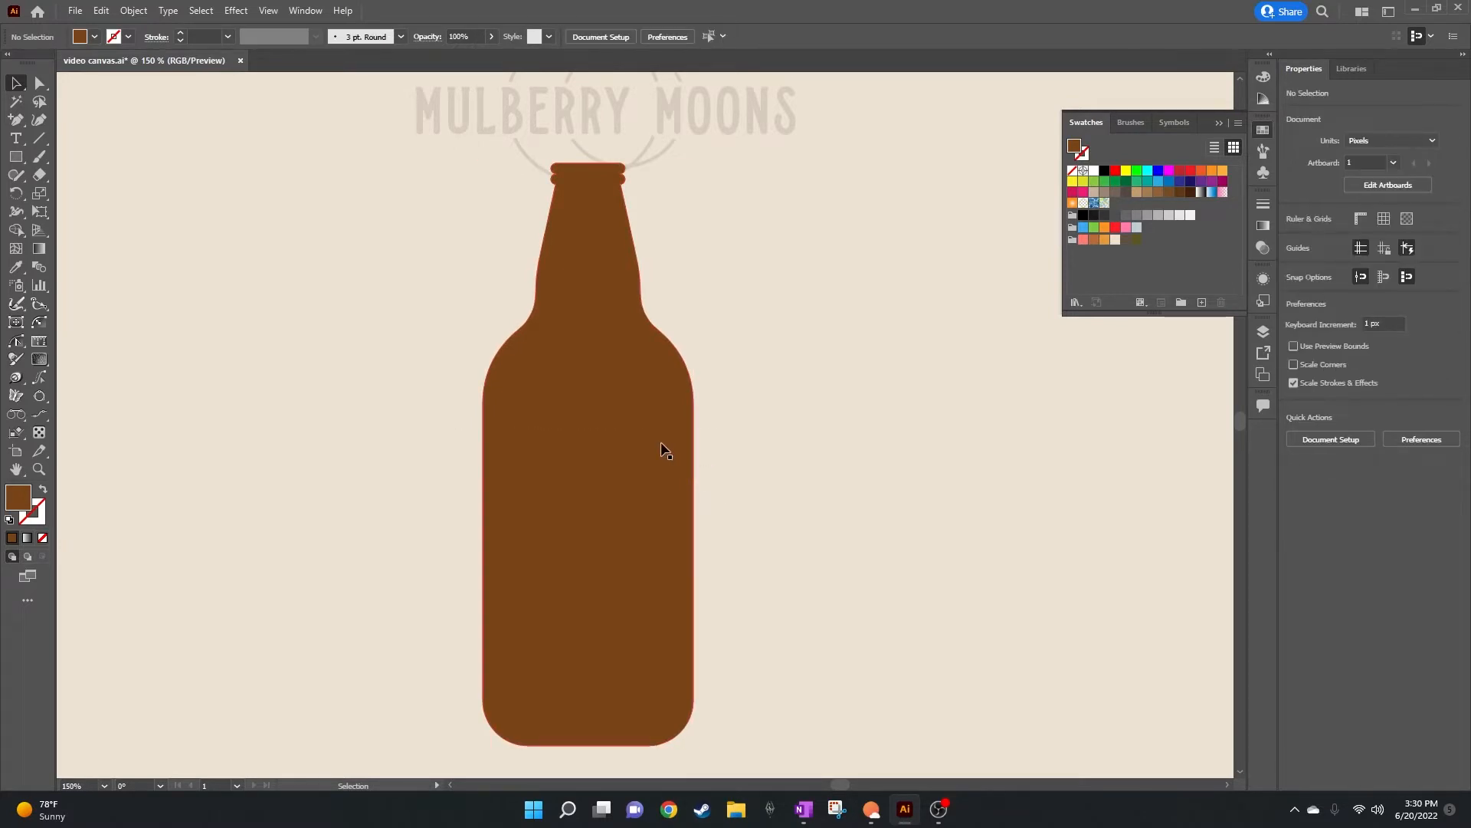
Step: Select both rim copies at the bottle's top and nudge them down 2 px
scroll(567, 375, up, 3)
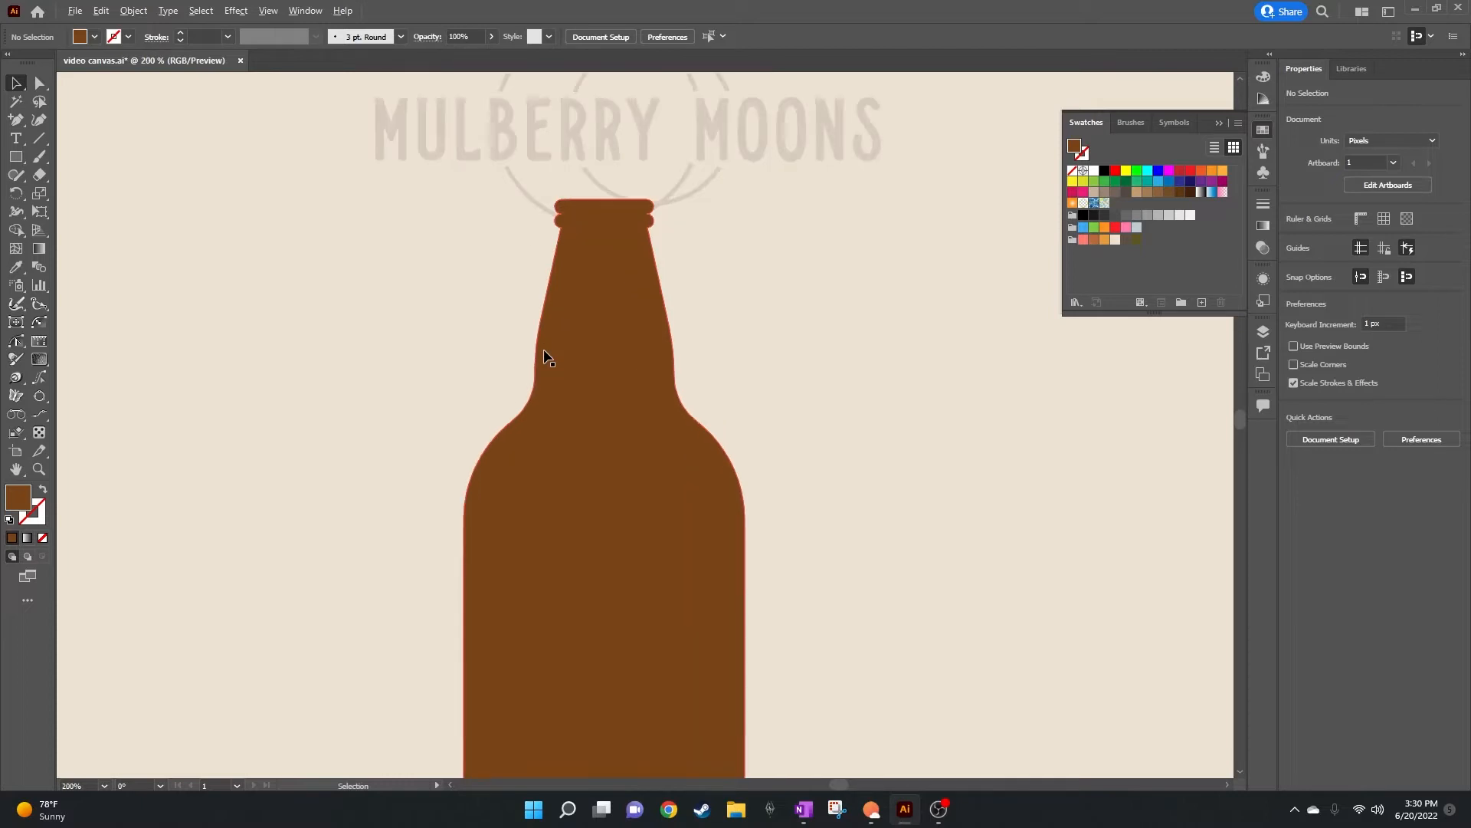
scroll(546, 354, up, 2)
scroll(605, 345, up, 1)
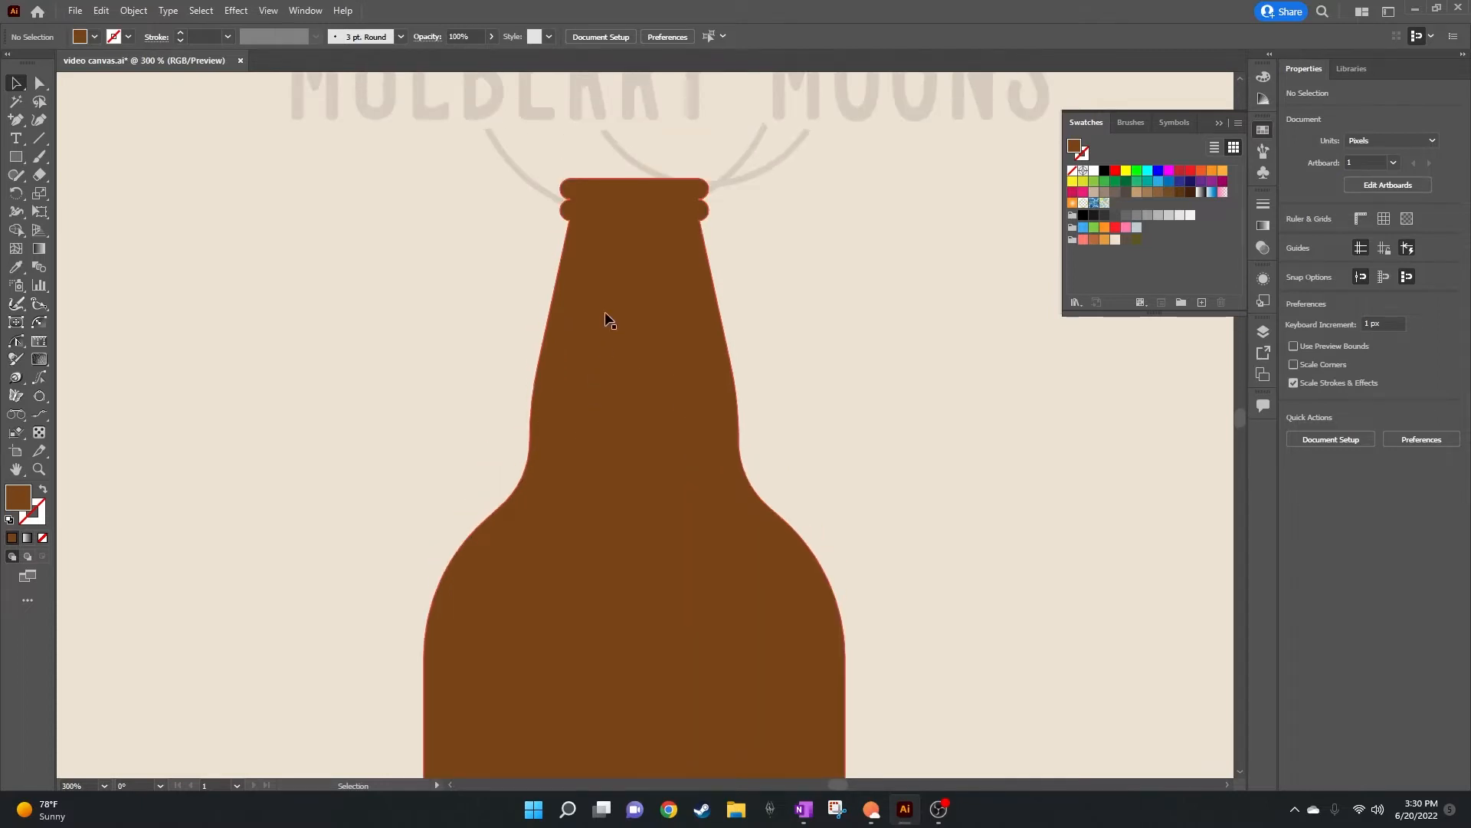
click(612, 184)
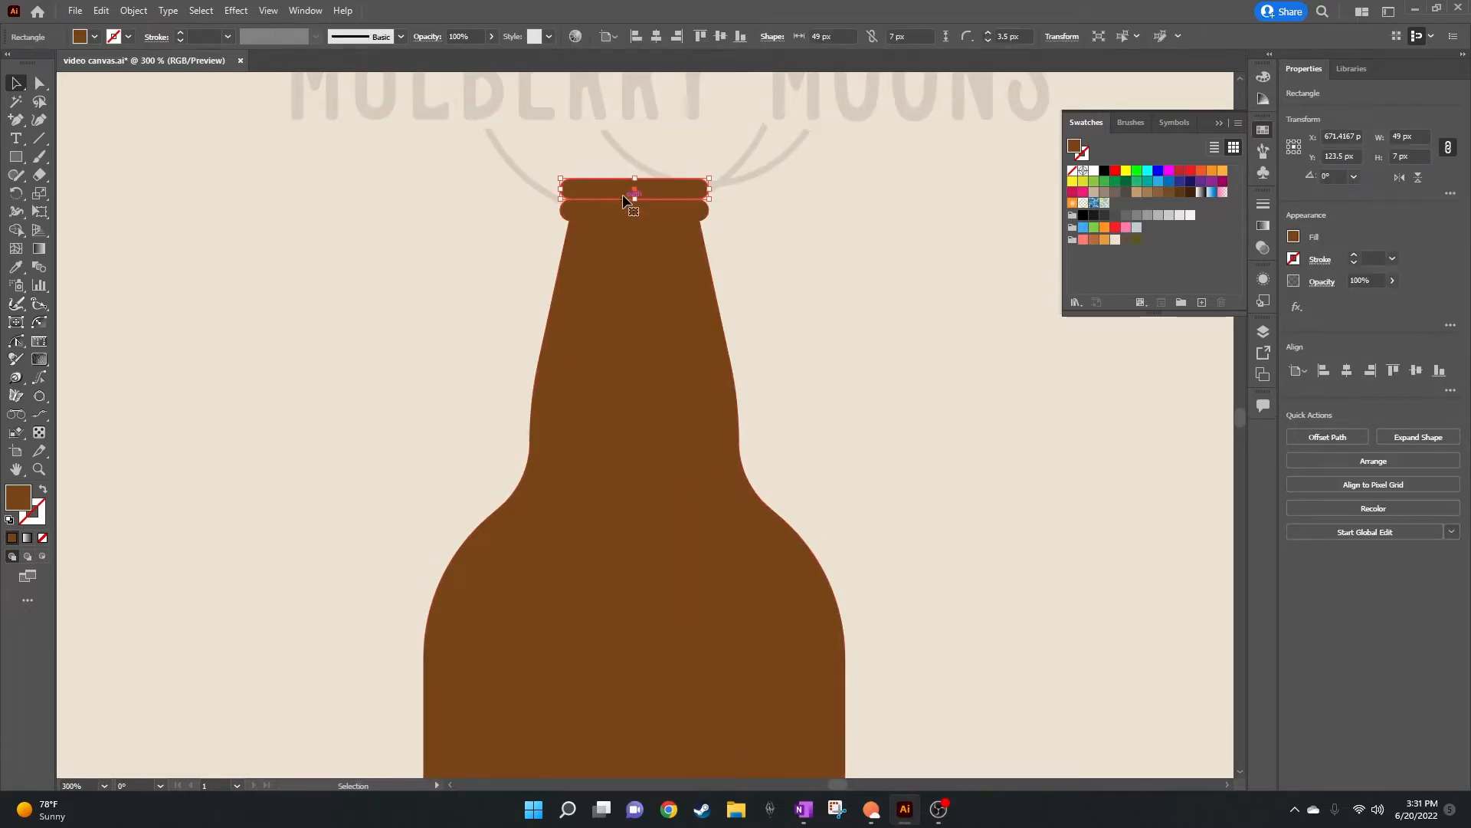
shift+click(620, 210)
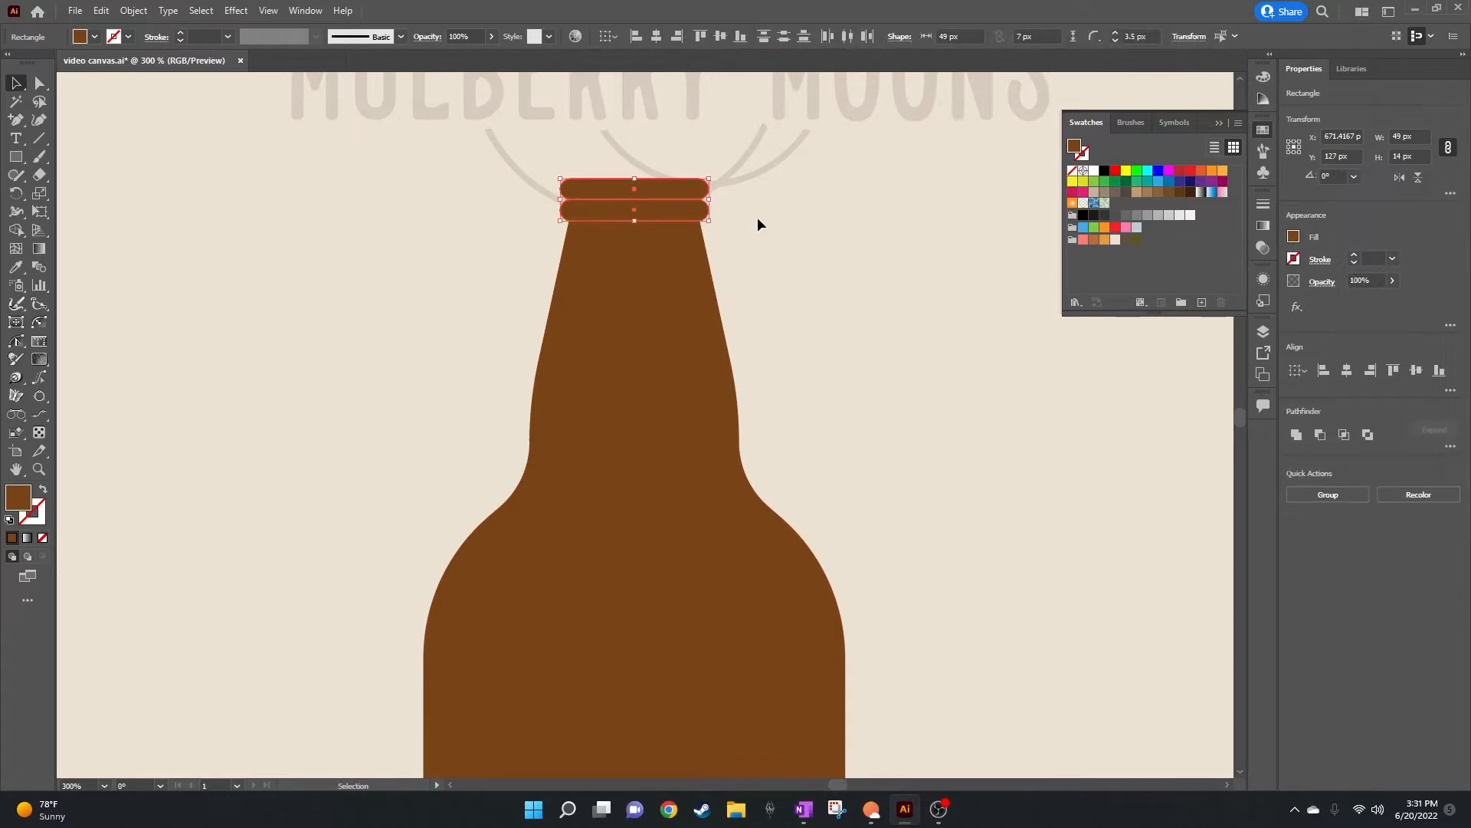
scroll(706, 230, up, 4)
scroll(719, 450, down, 2)
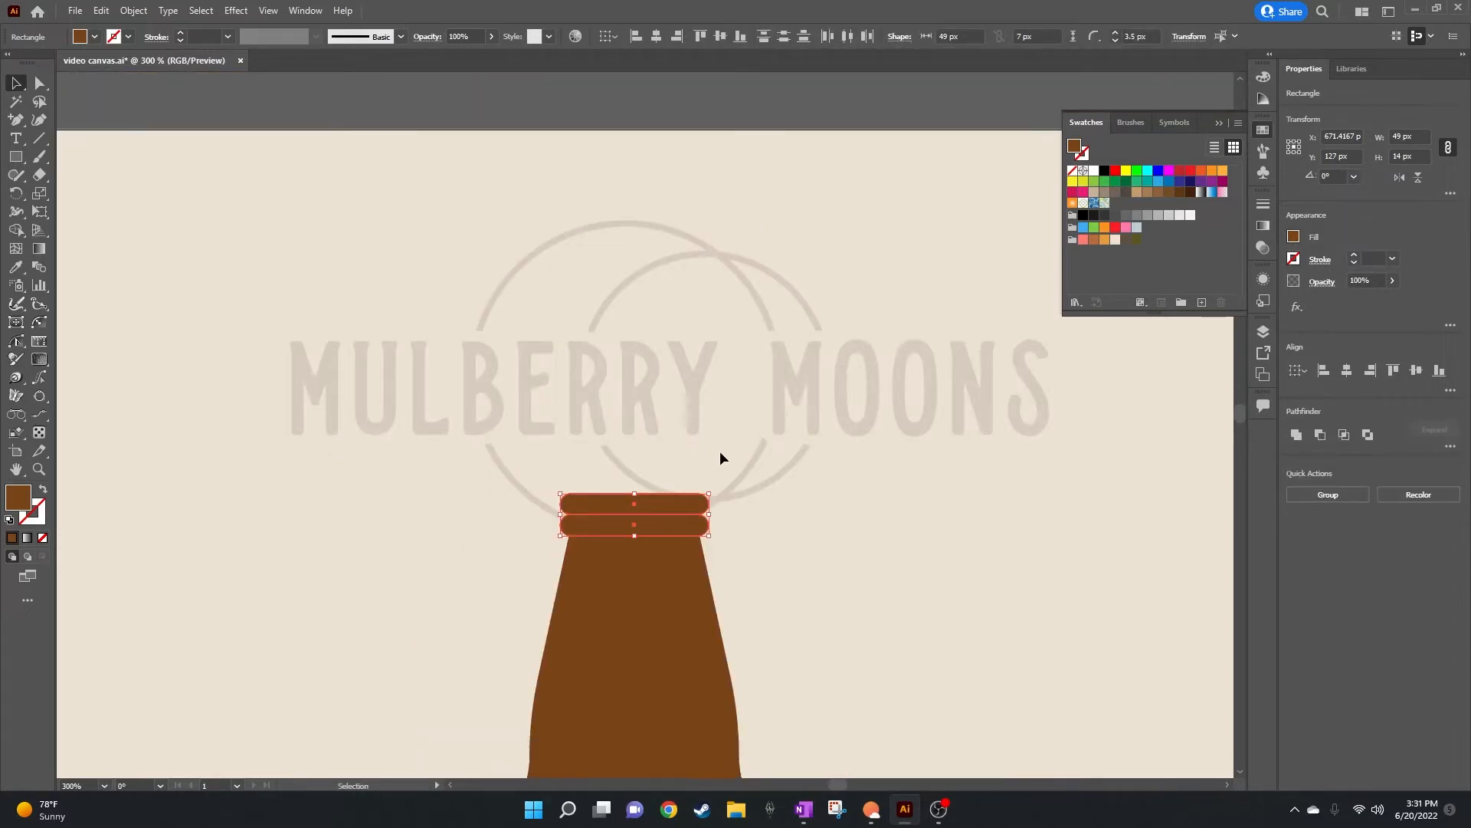
scroll(716, 440, up, 1)
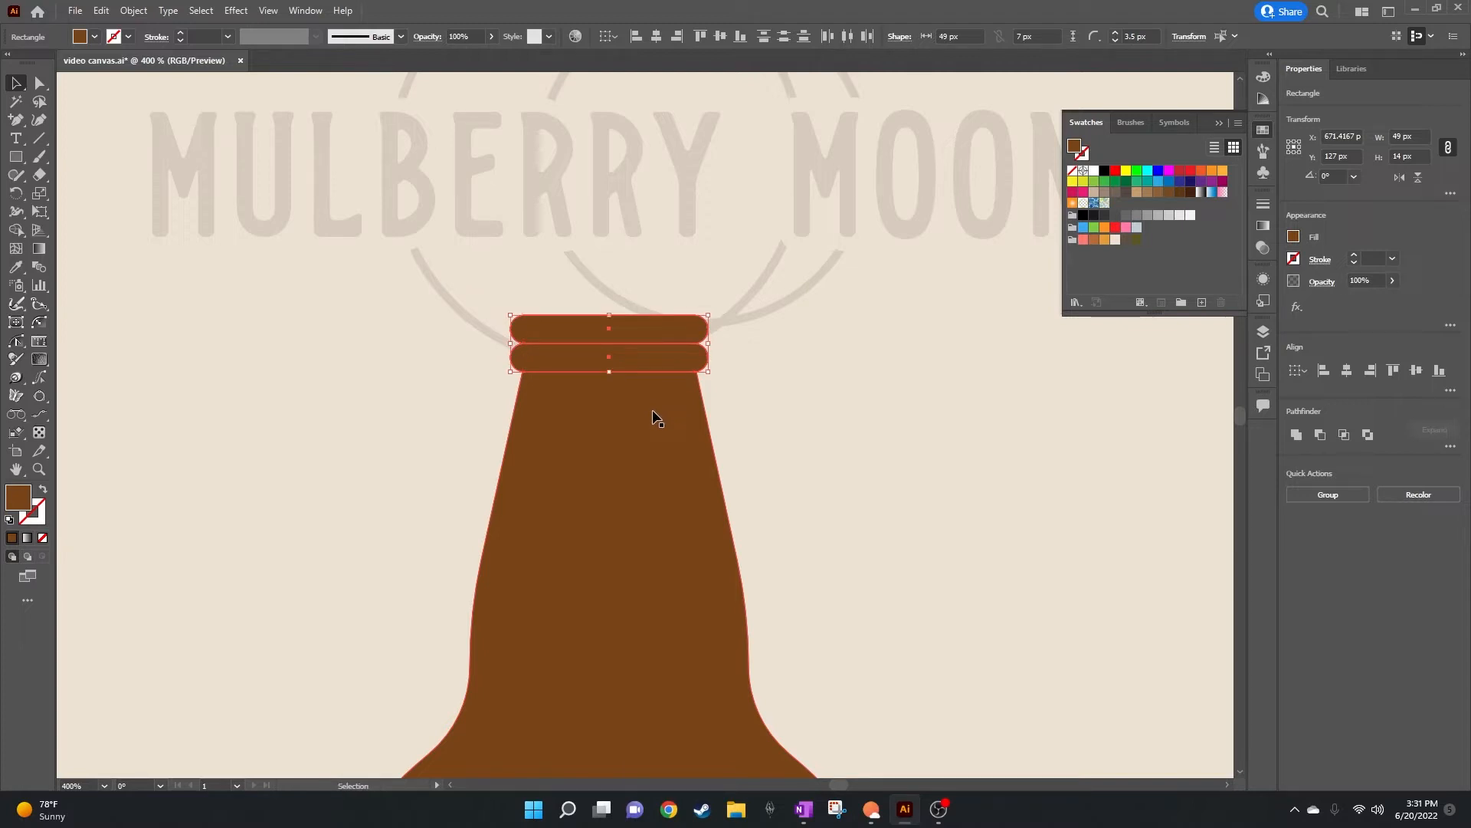
key(Down)
key(Down)
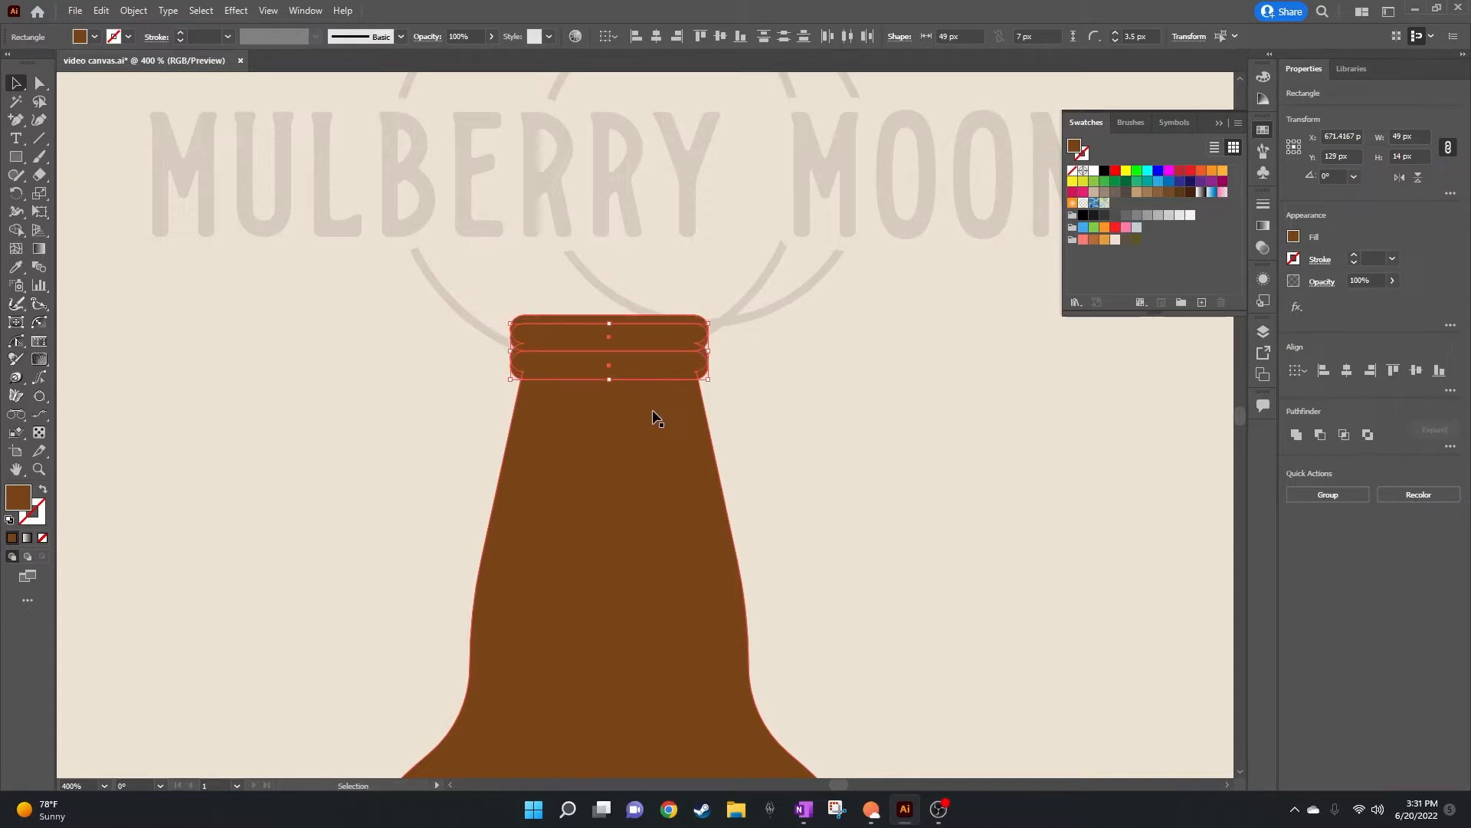
Step: Darken the fill of the two rim copies to brightness 37% (#5E3313), and clear the selection
double_click(13, 499)
click(782, 414)
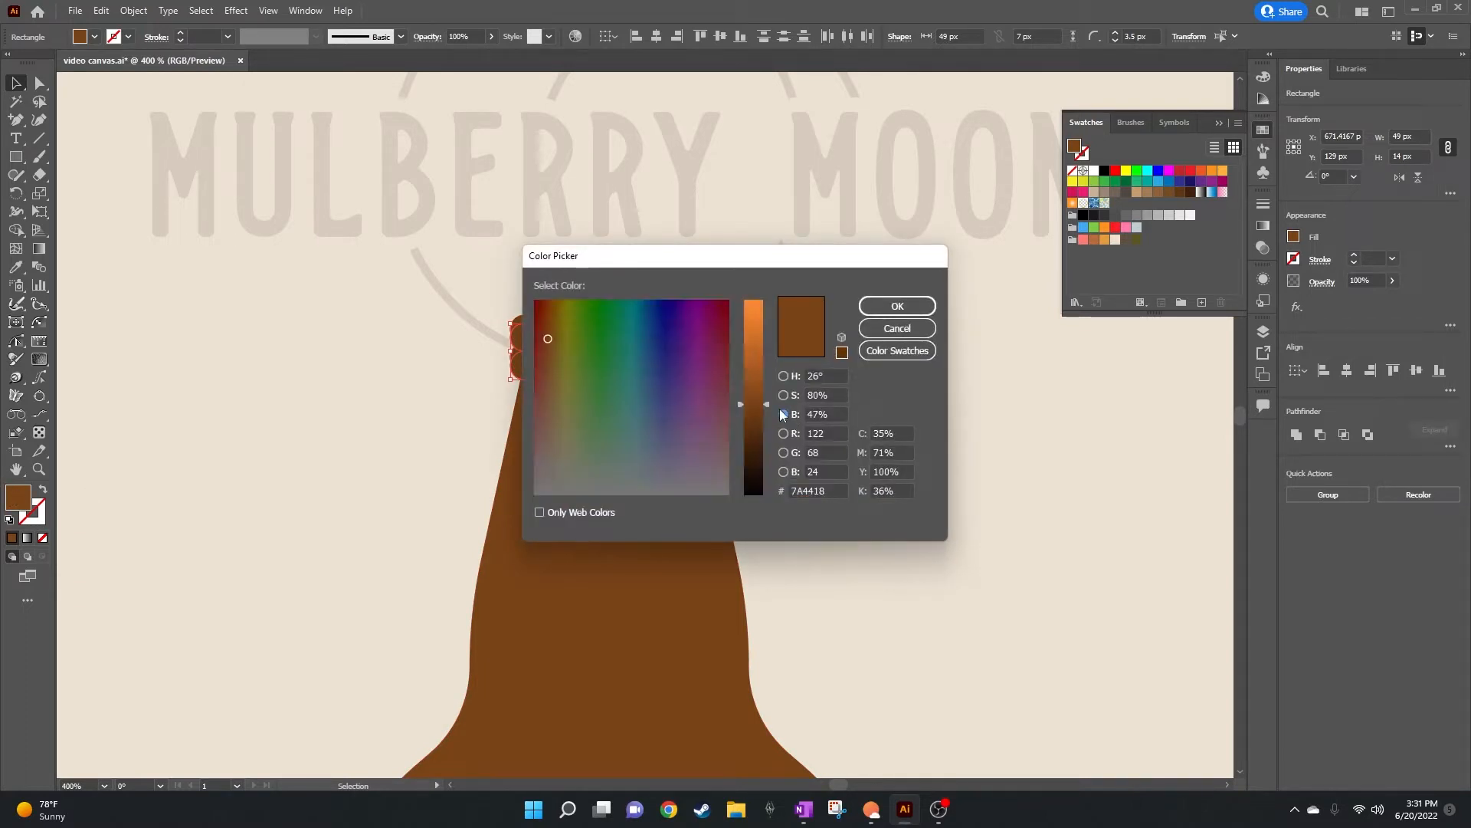
click(753, 421)
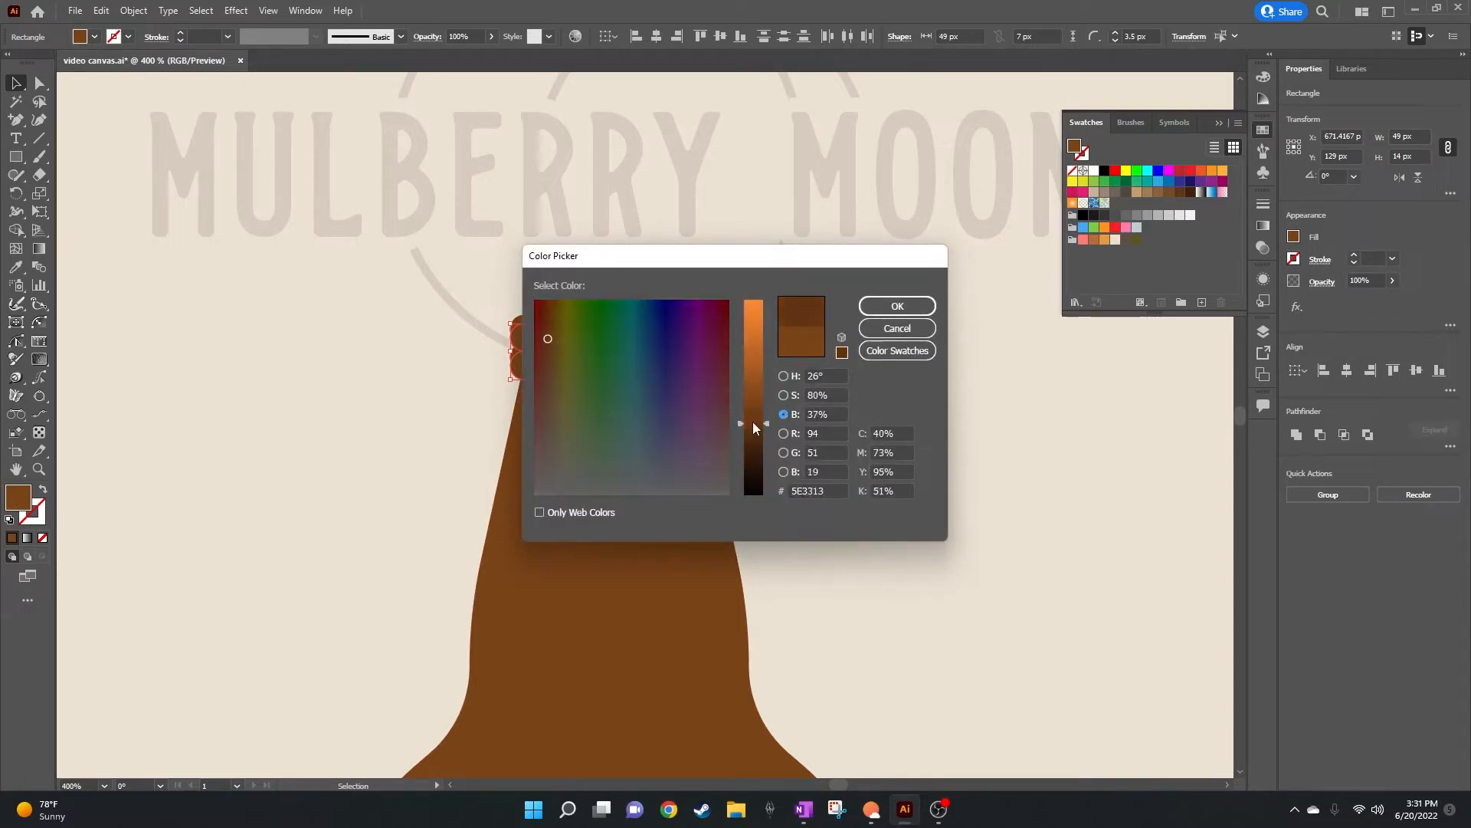
click(897, 306)
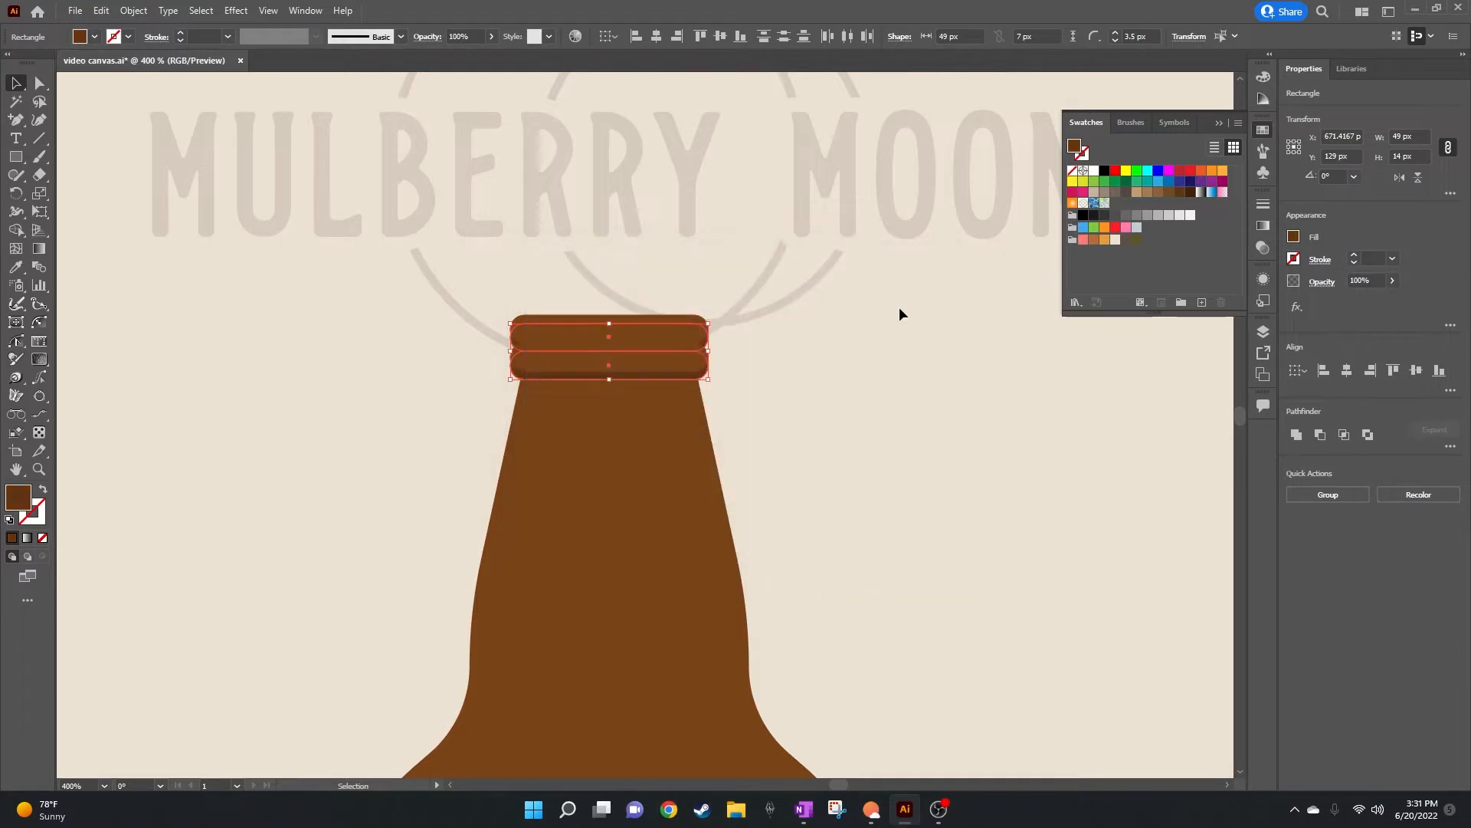
click(754, 356)
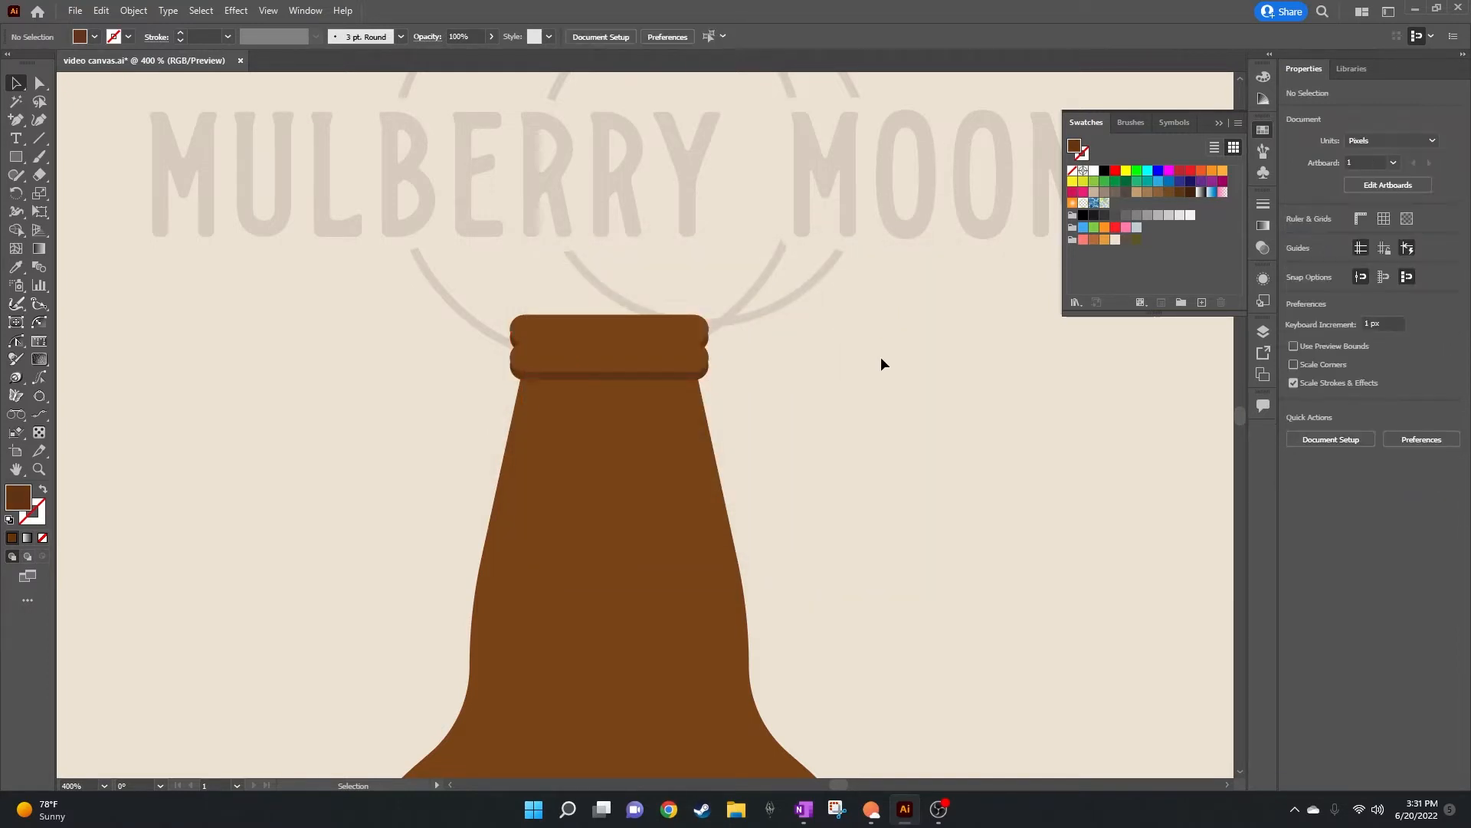
Step: Expand Layer 2, bring the upper rim's dark shadow copy forward one level above the lower rim shape, and clear the selection
click(1263, 332)
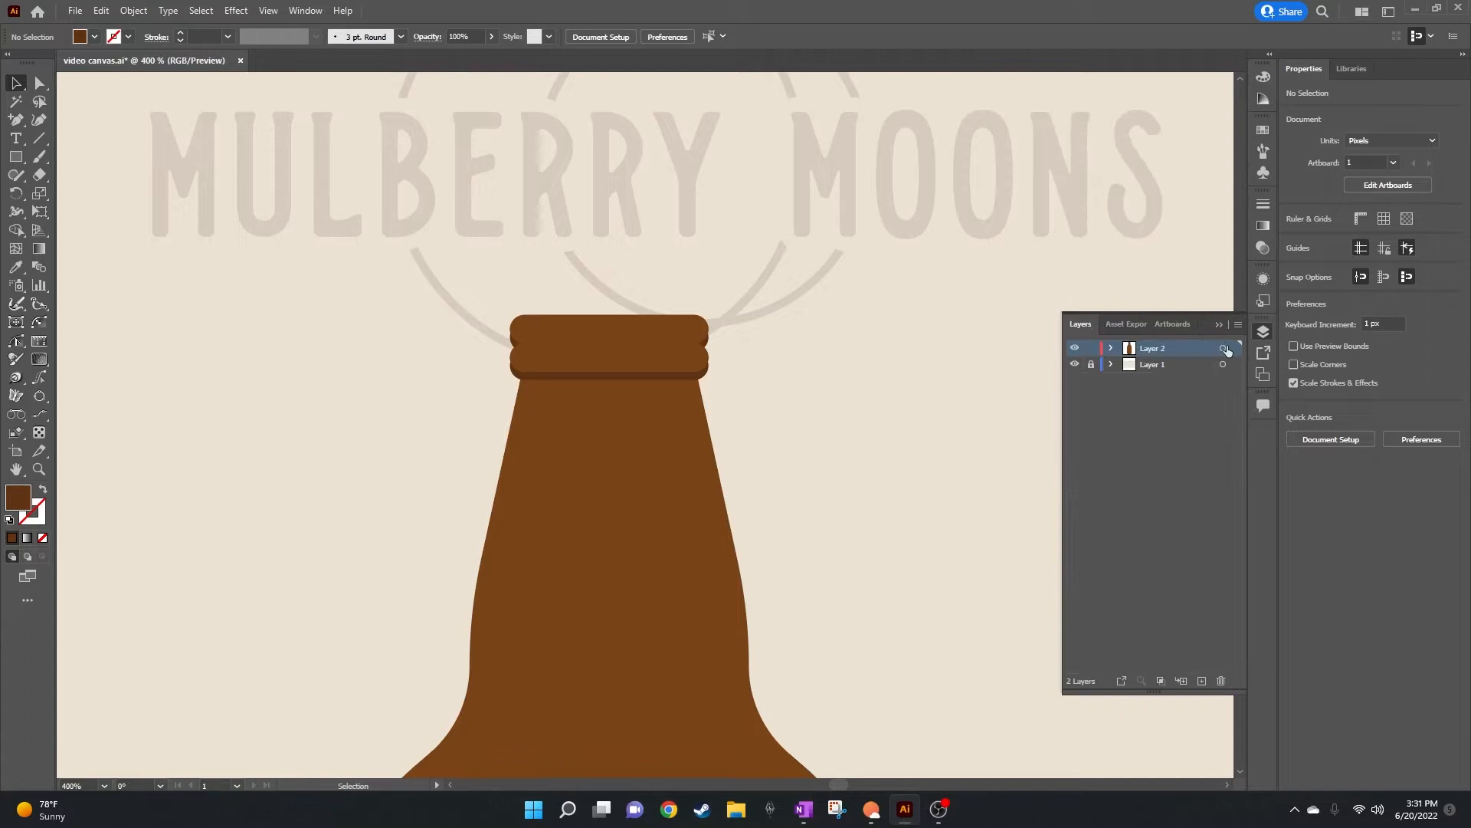
click(1111, 349)
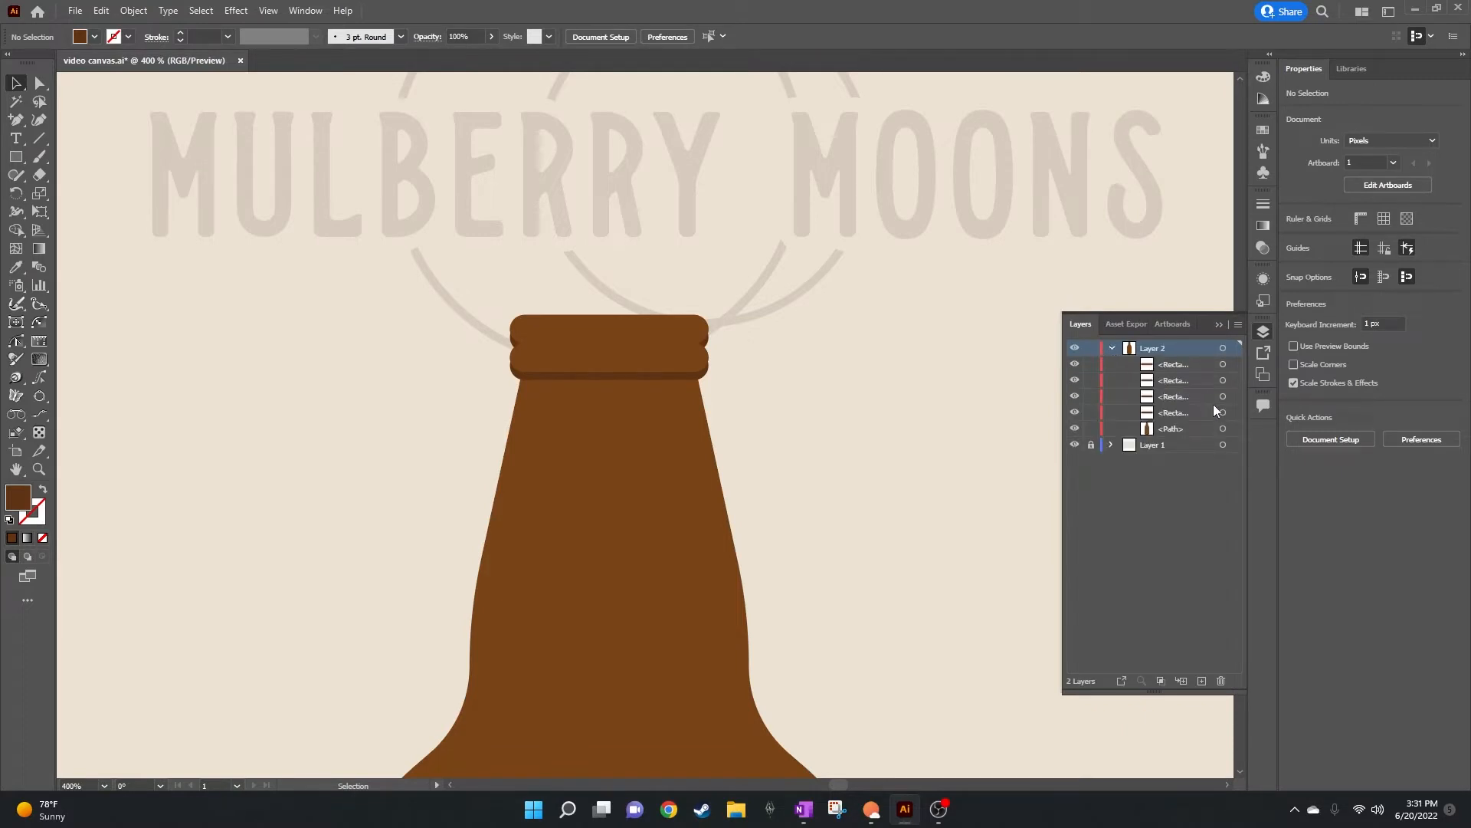
click(709, 344)
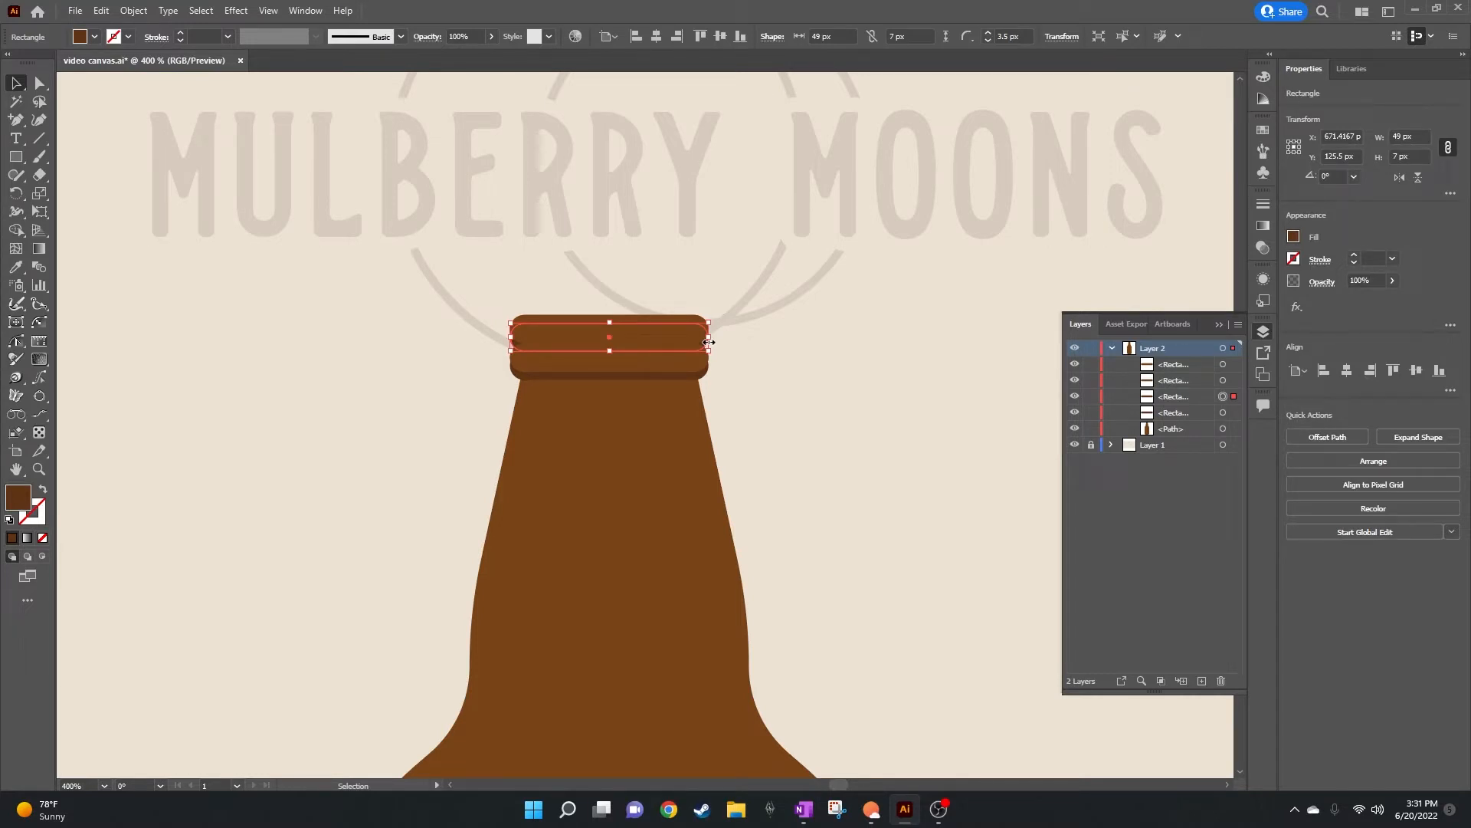
key(ctrl+])
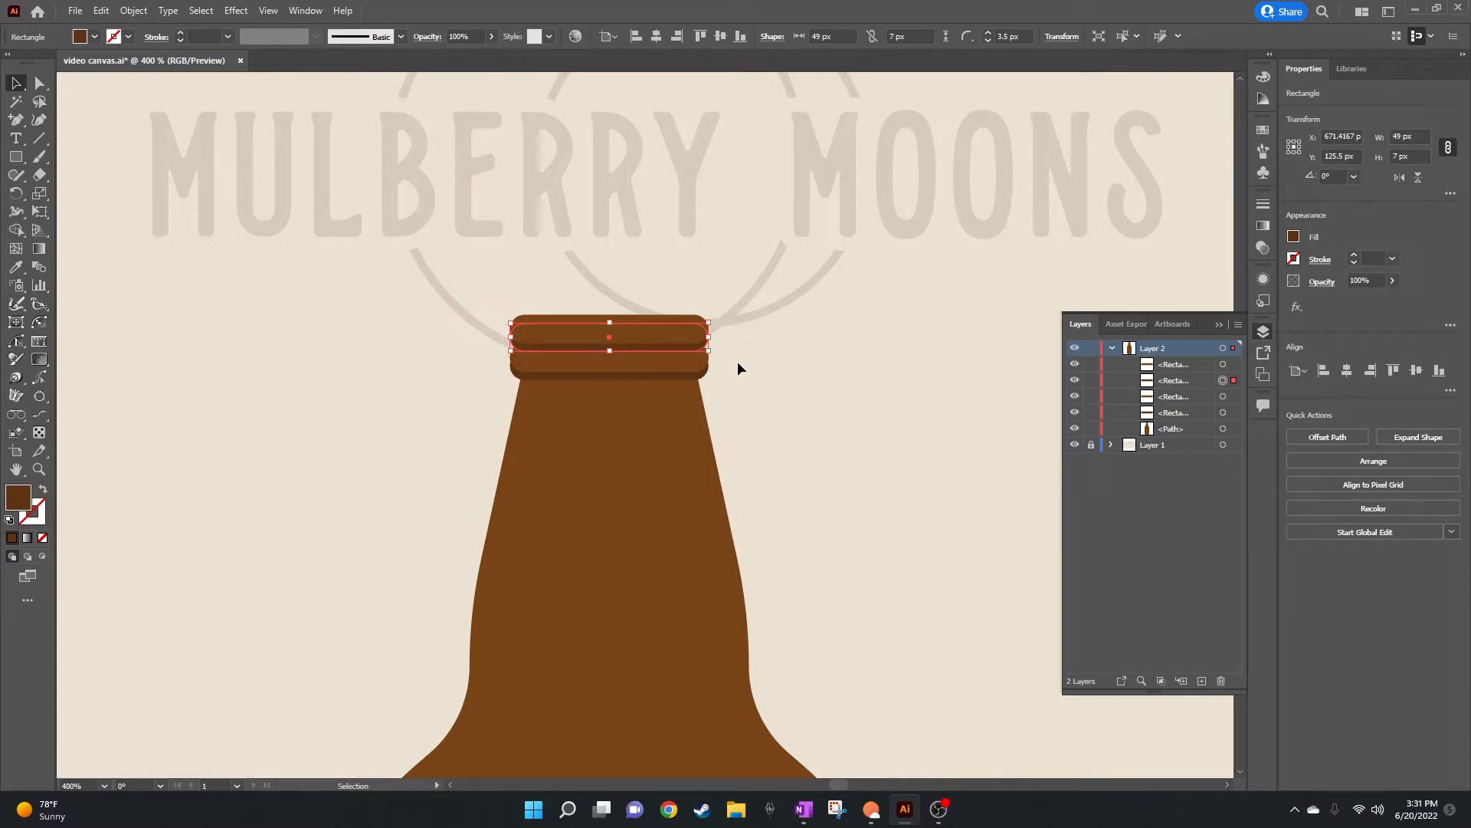
key(a)
key(v)
click(737, 361)
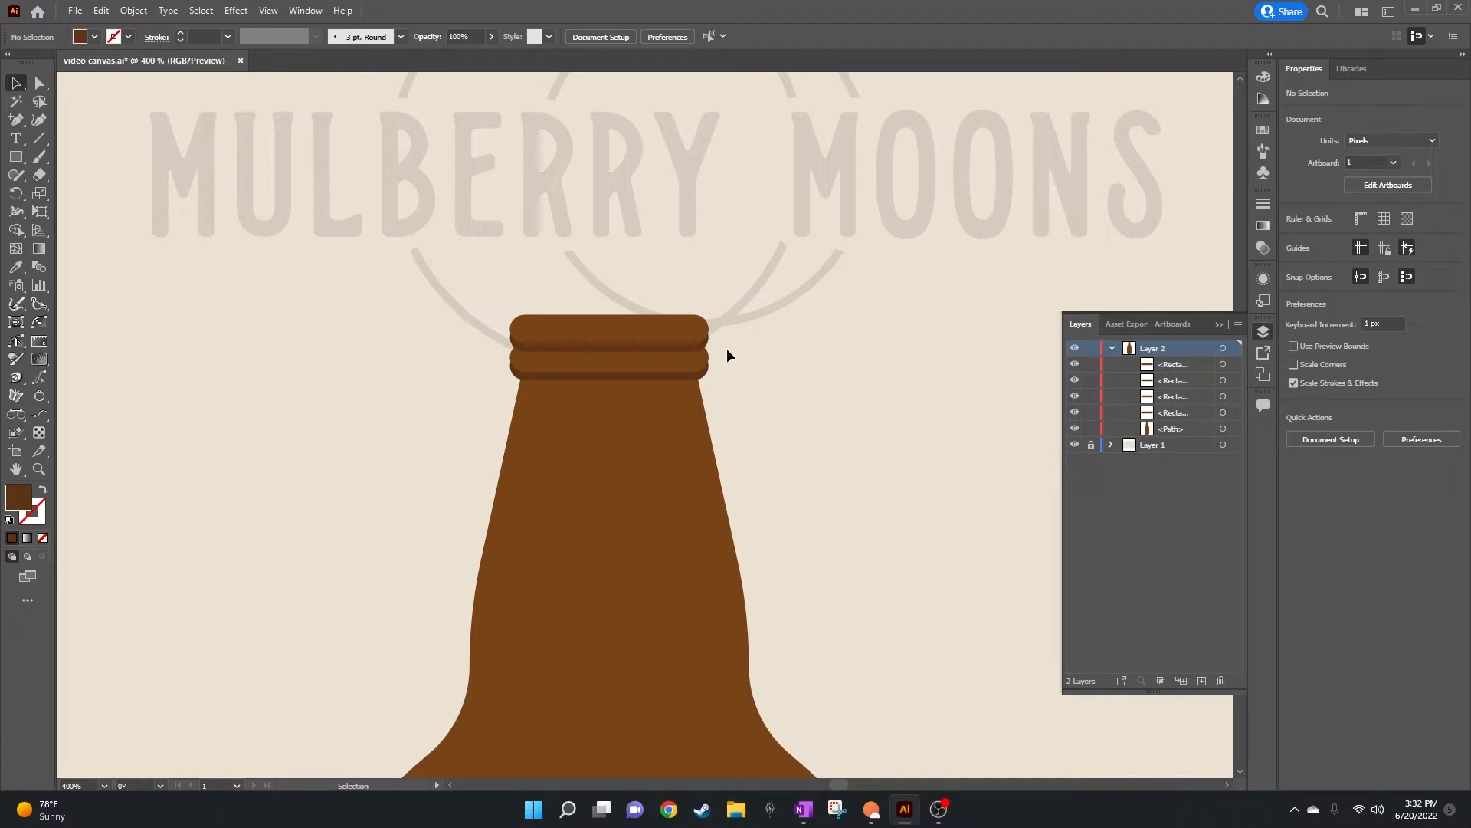
Step: Move the upper rim's dark shadow copy up 1 px to Y 124.5 px and deselect it
scroll(683, 378, up, 1)
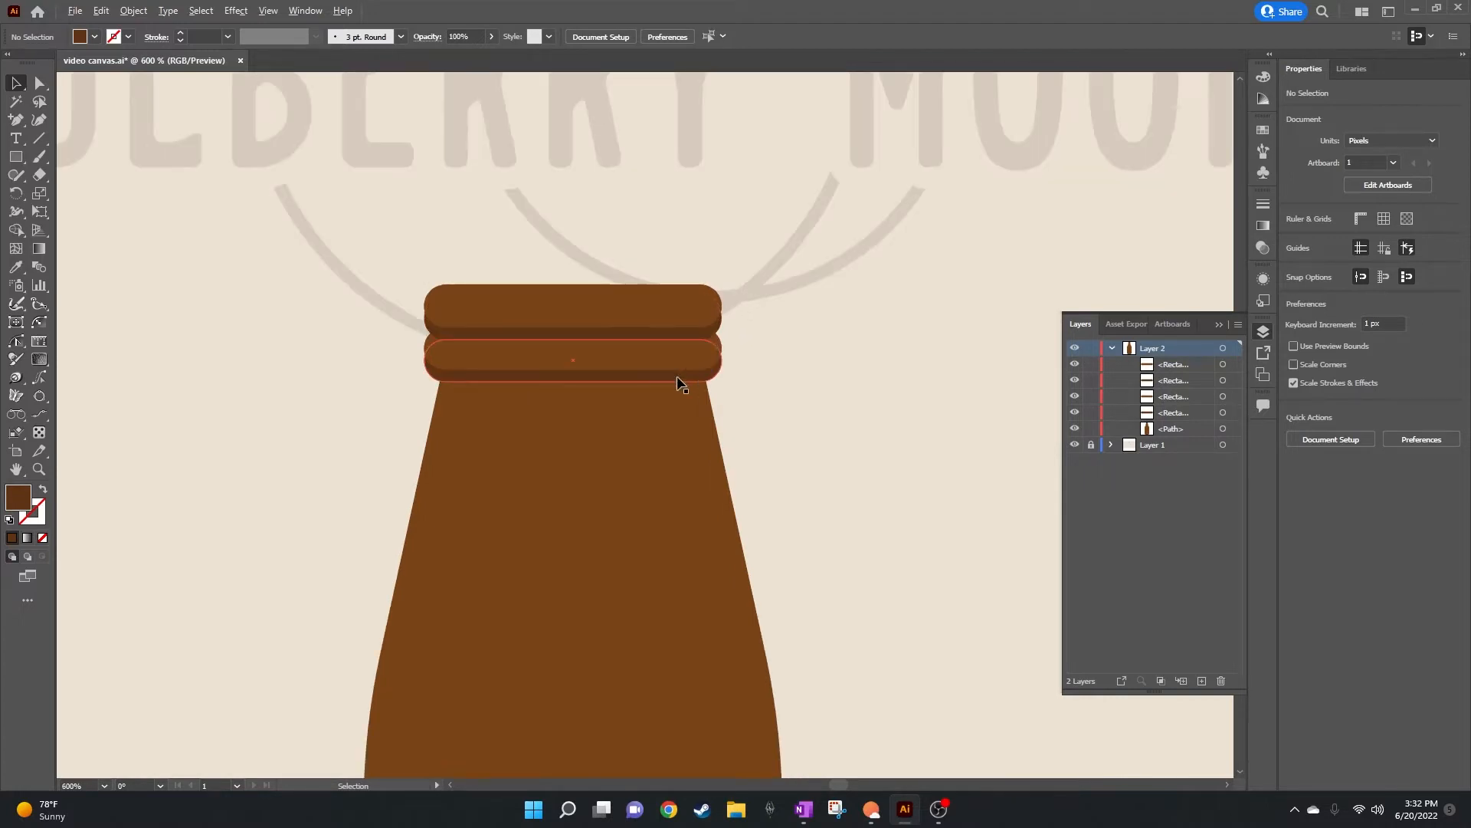
drag(577, 380, 581, 335)
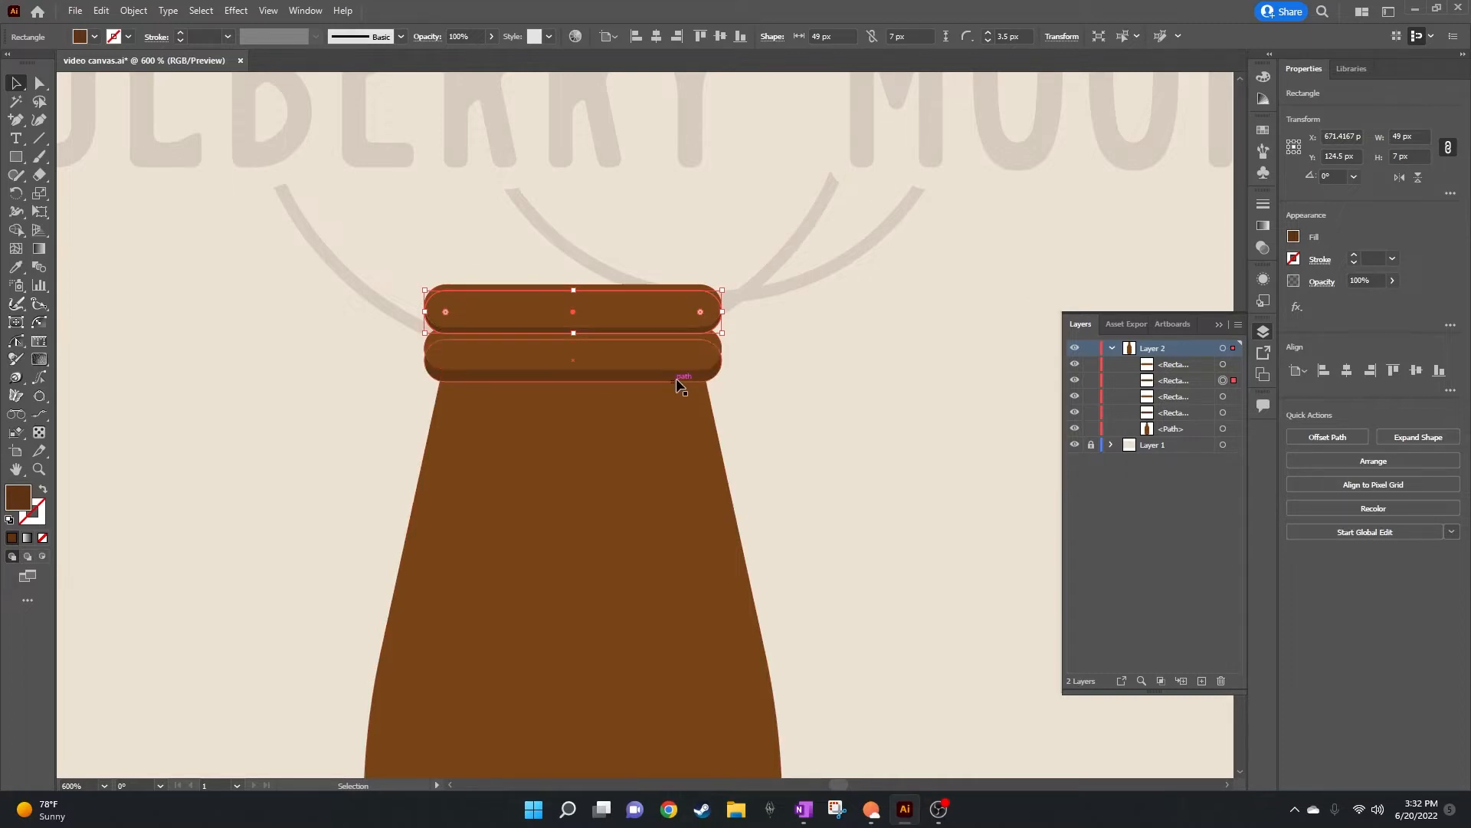
click(750, 316)
Step: Select both brown rim shapes and paste copies of them in place in front
click(678, 306)
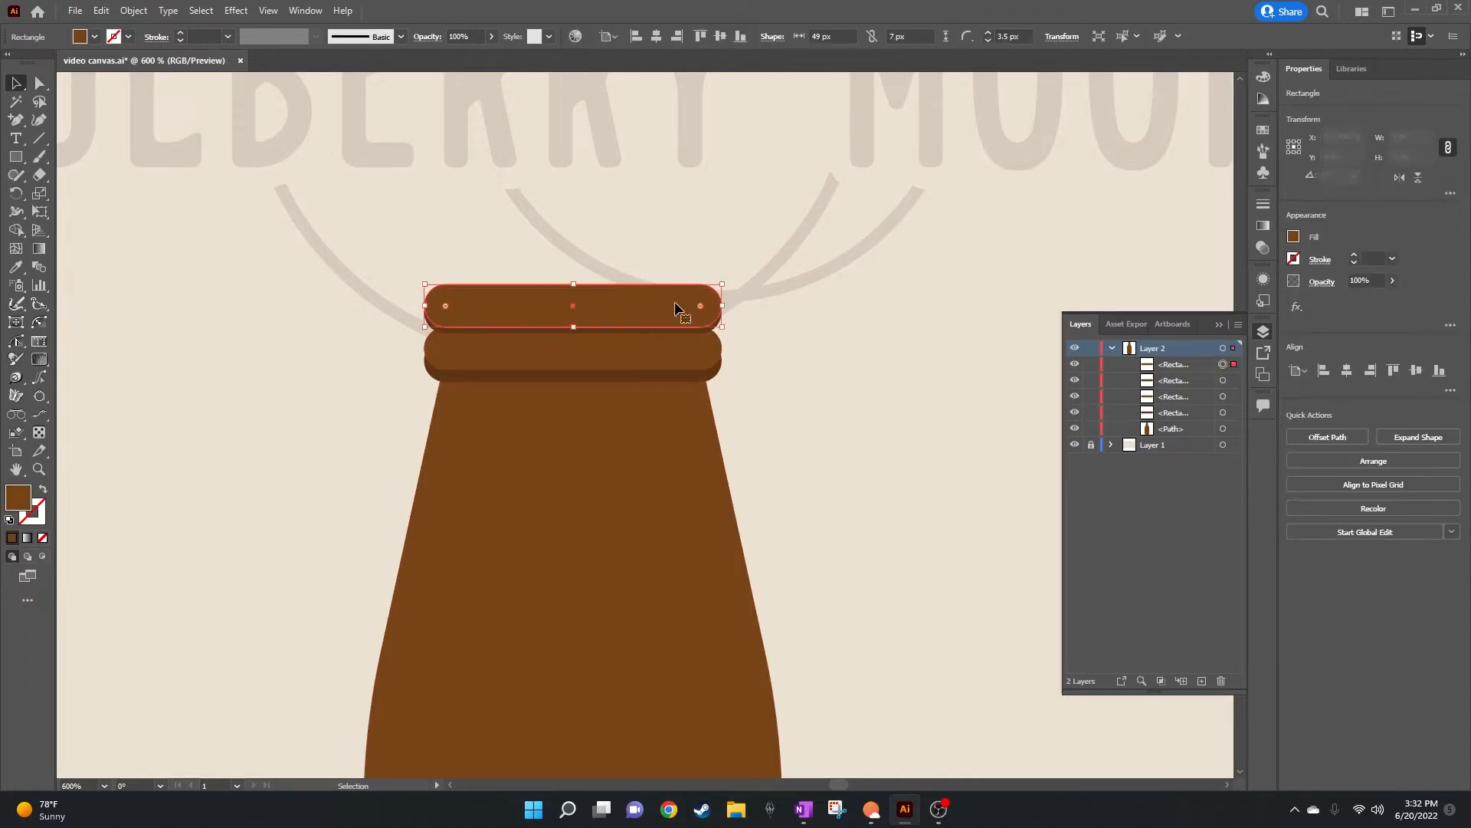
shift+click(659, 356)
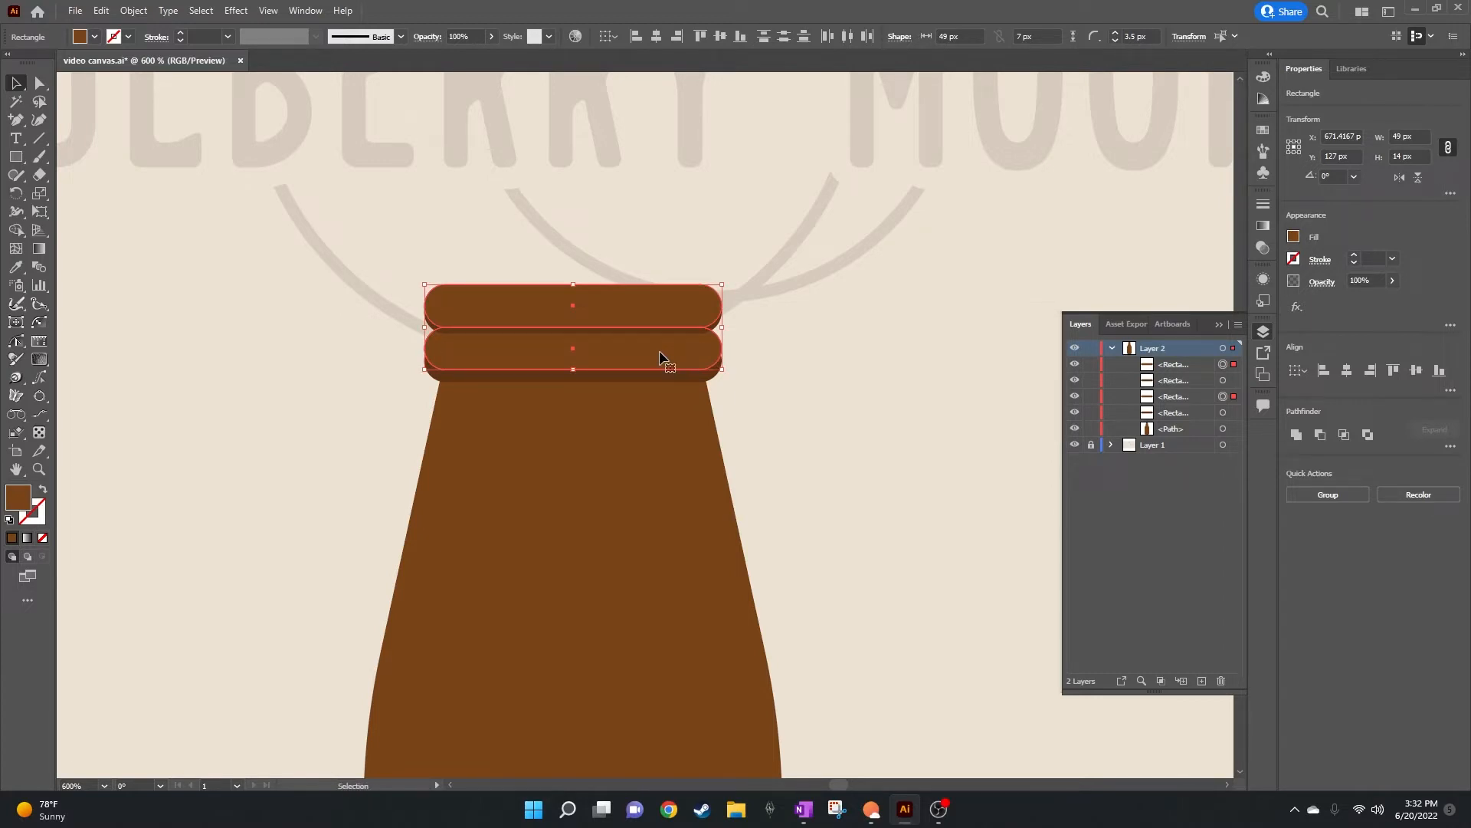
key(ctrl+f)
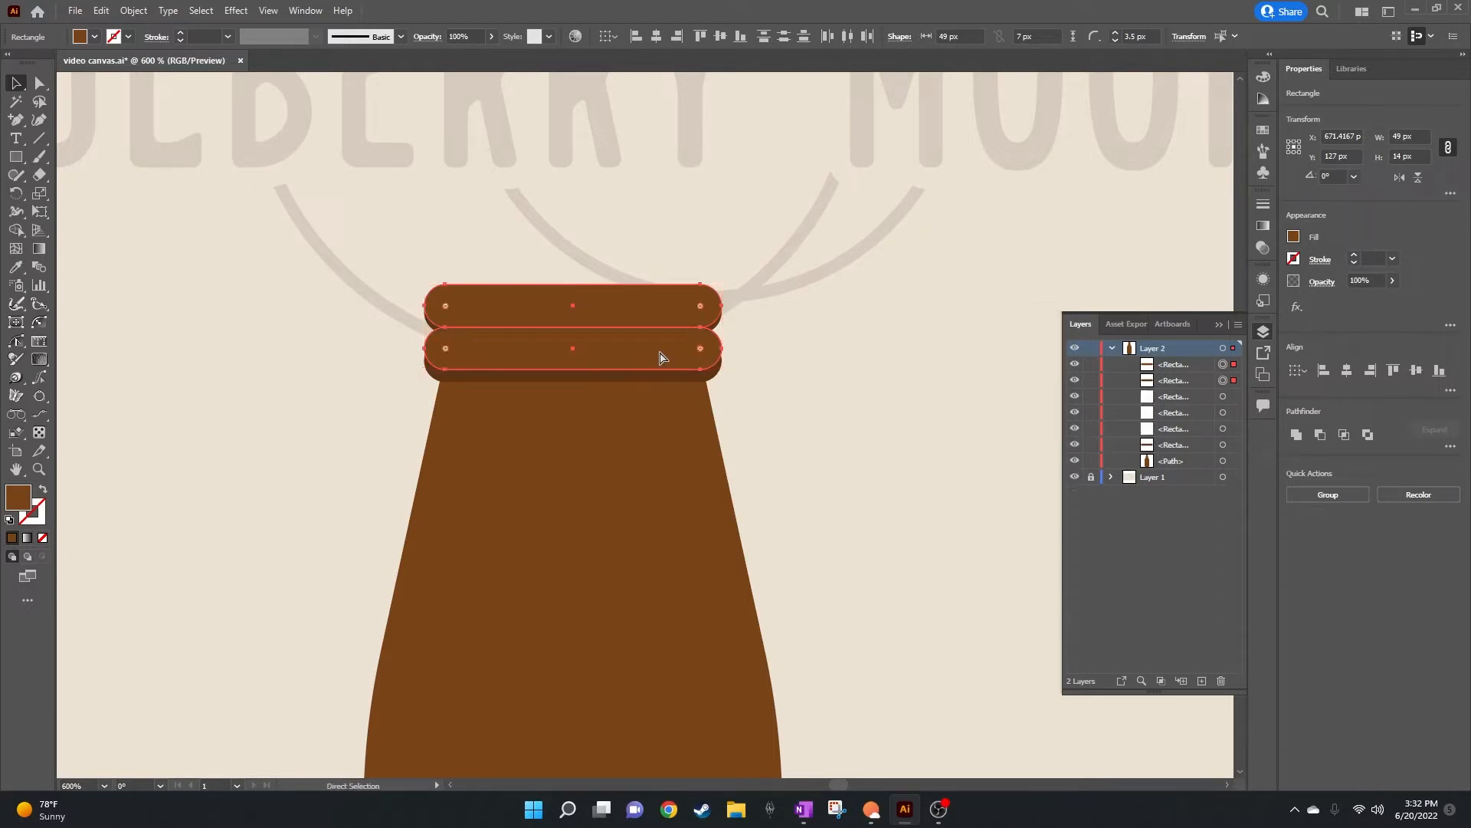
Step: Select every rim shape, shadow and the bottle in Layer 2, and cut away the shadow parts overhanging both sides with the Shape Builder
shift+click(1235, 396)
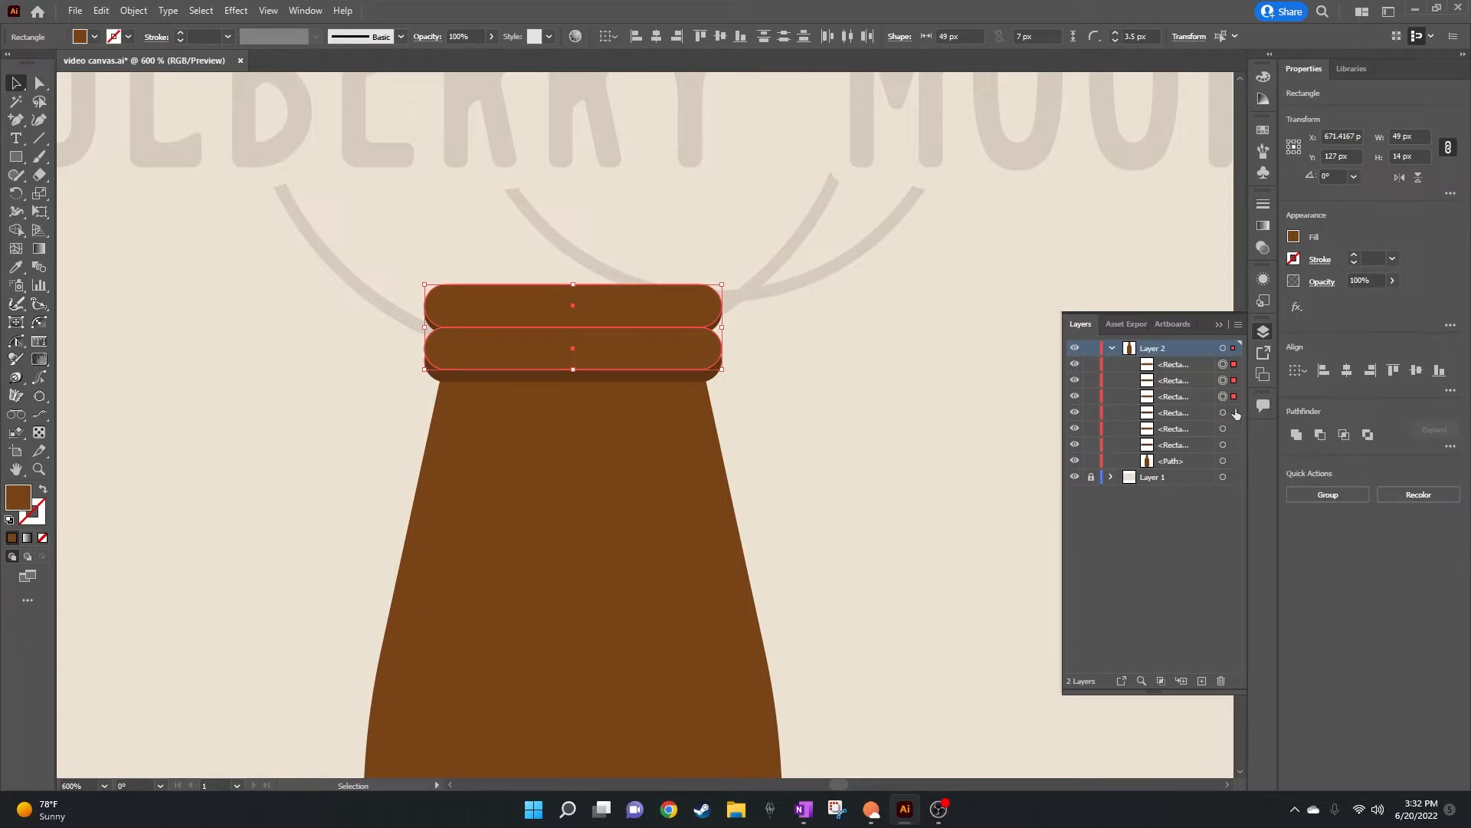
shift+click(1234, 412)
shift+click(1234, 428)
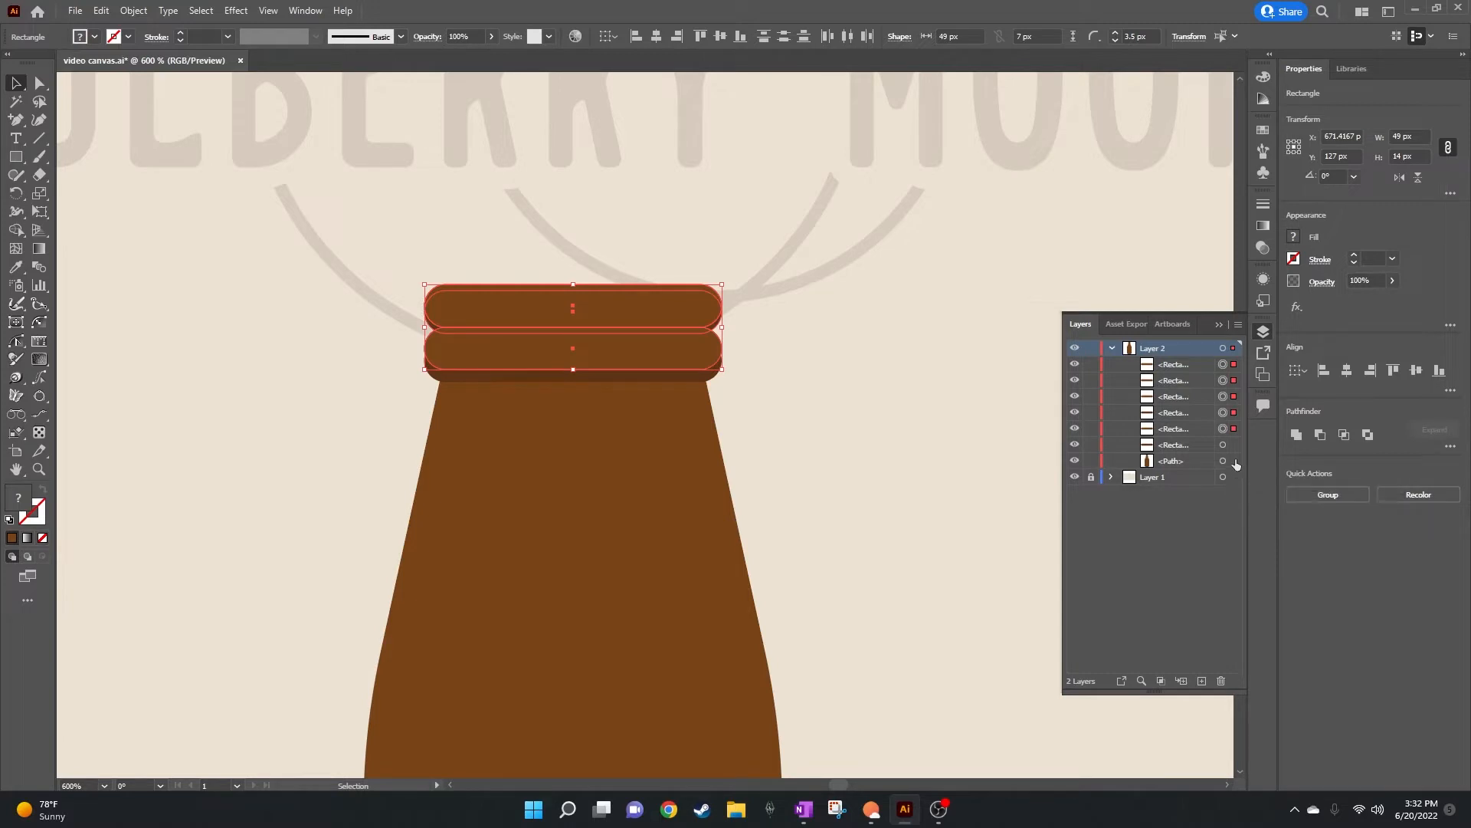
shift+click(1235, 461)
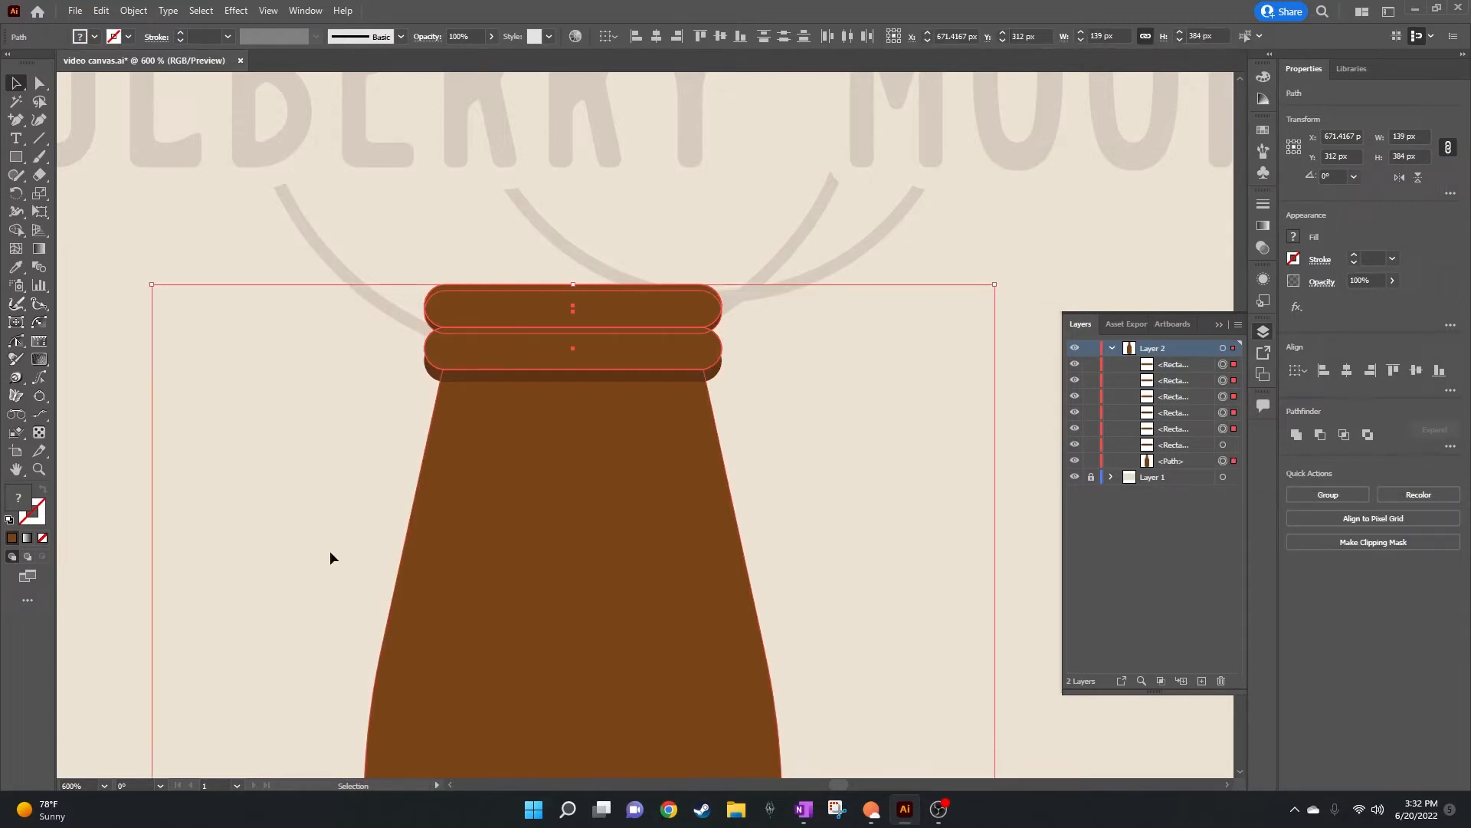
scroll(490, 396, up, 2)
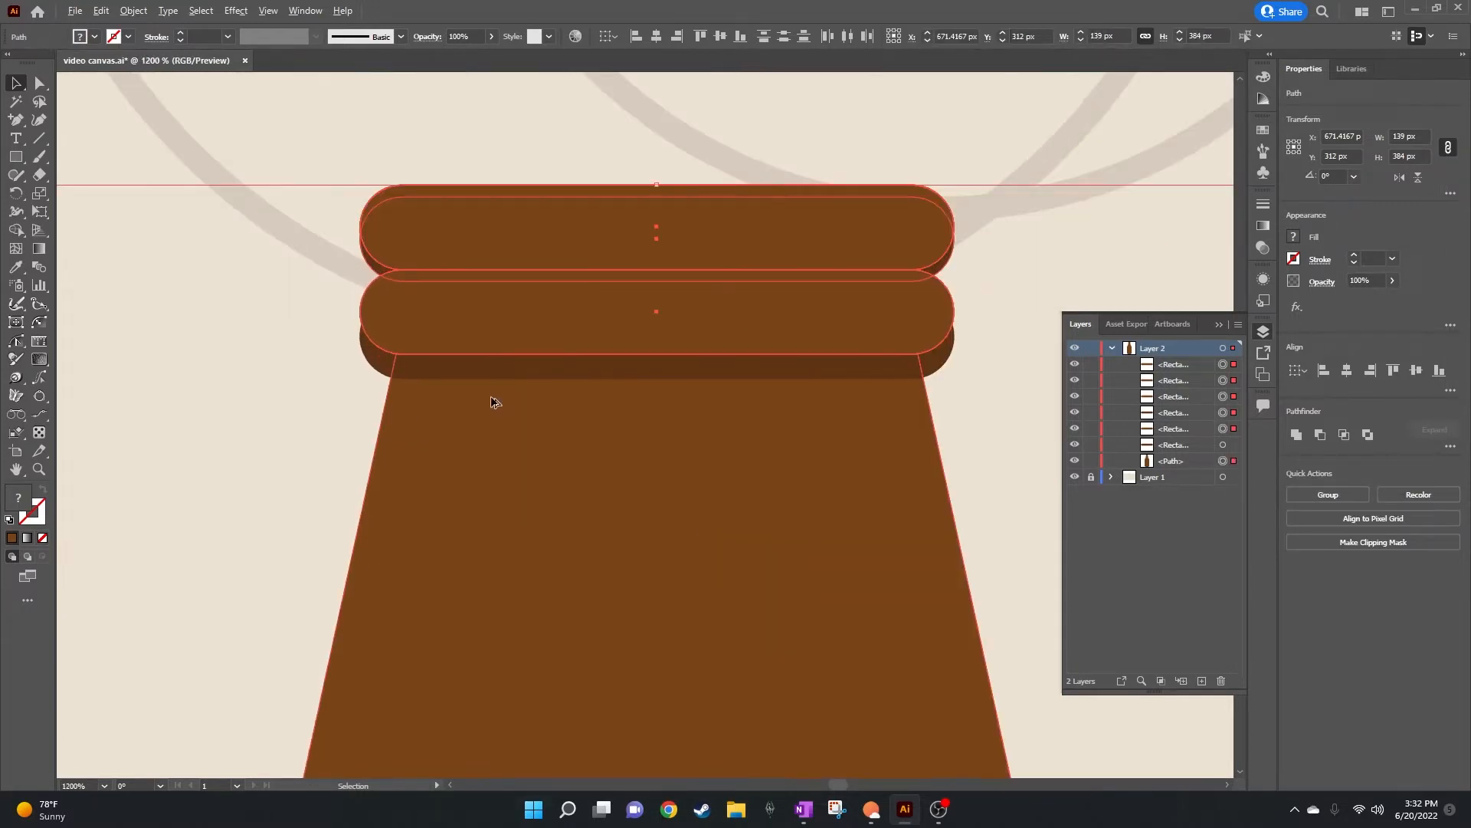
click(15, 230)
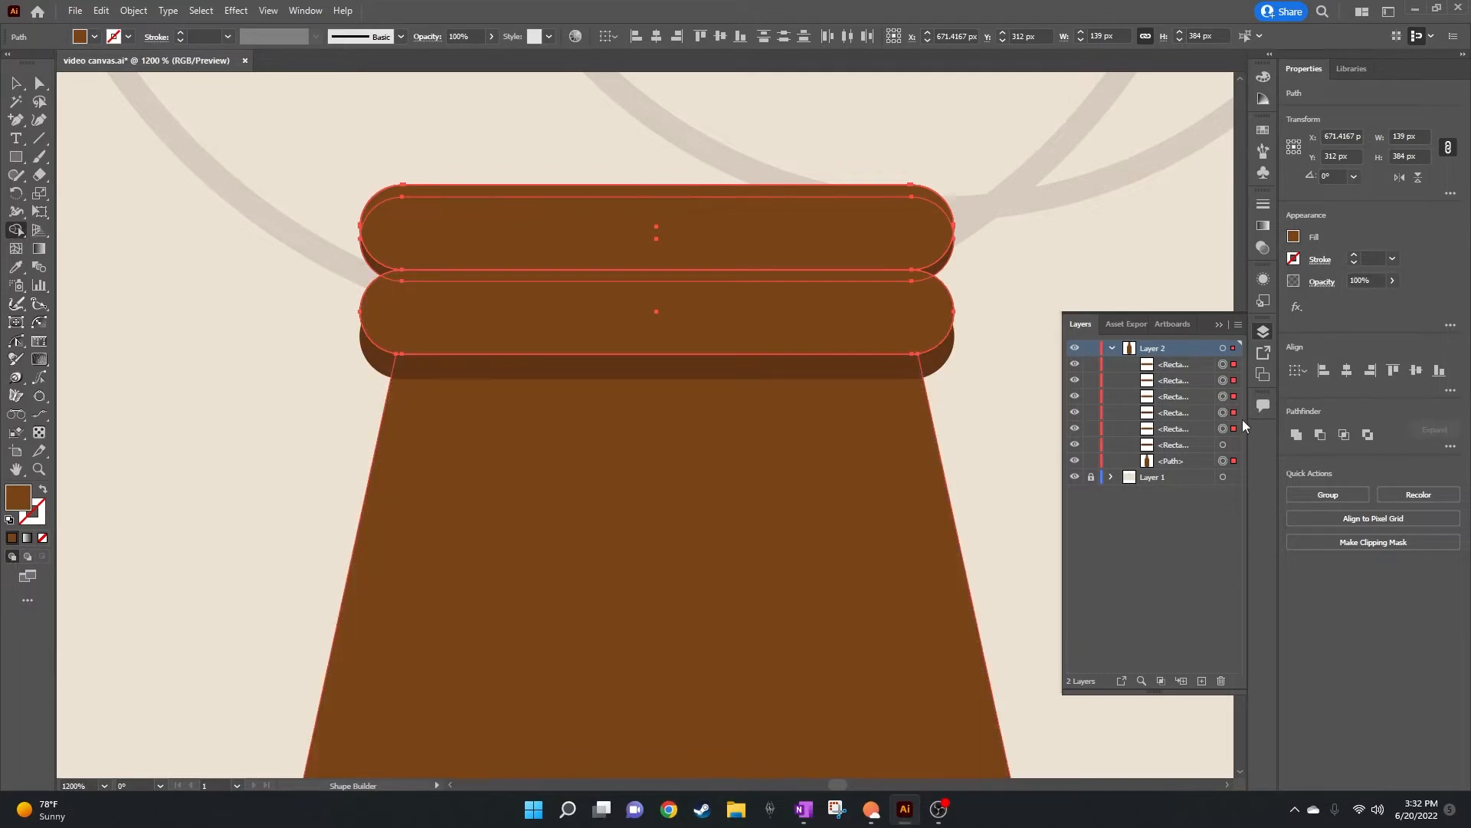
shift+click(1235, 445)
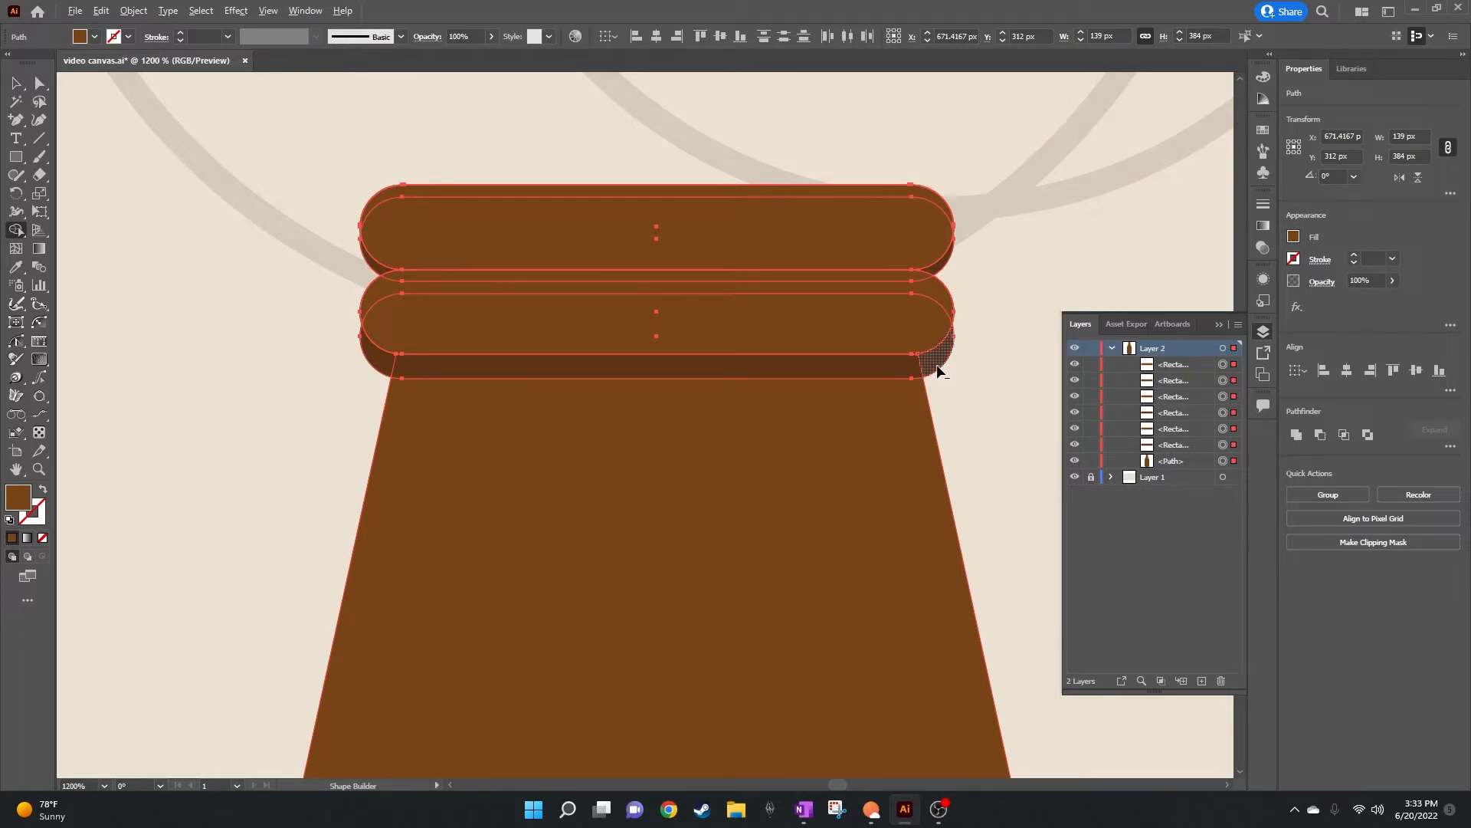
drag(939, 370, 376, 367)
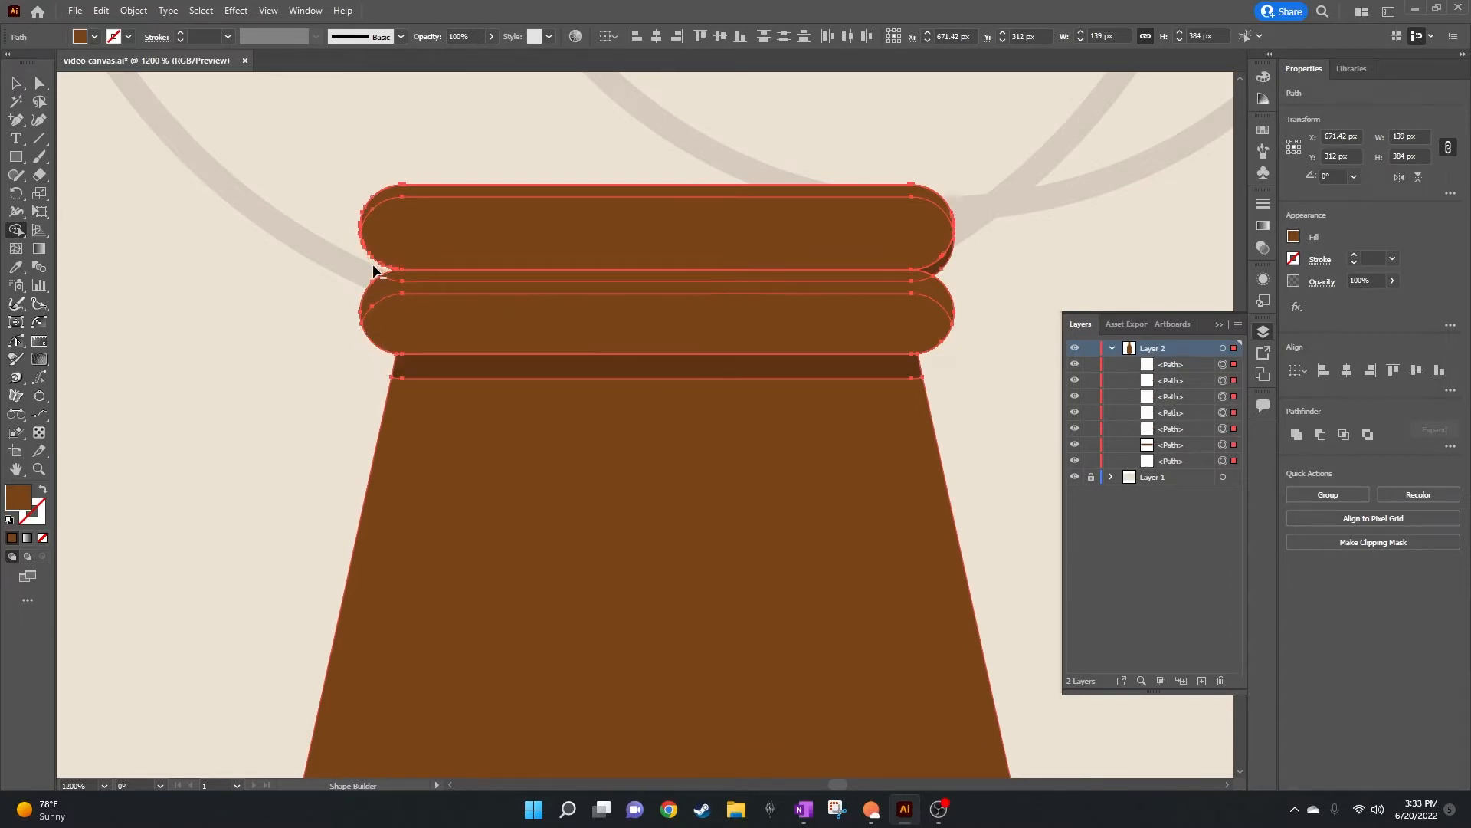
mouse_move(373, 264)
mouse_down()
mouse_move(940, 246)
mouse_move(941, 264)
mouse_up()
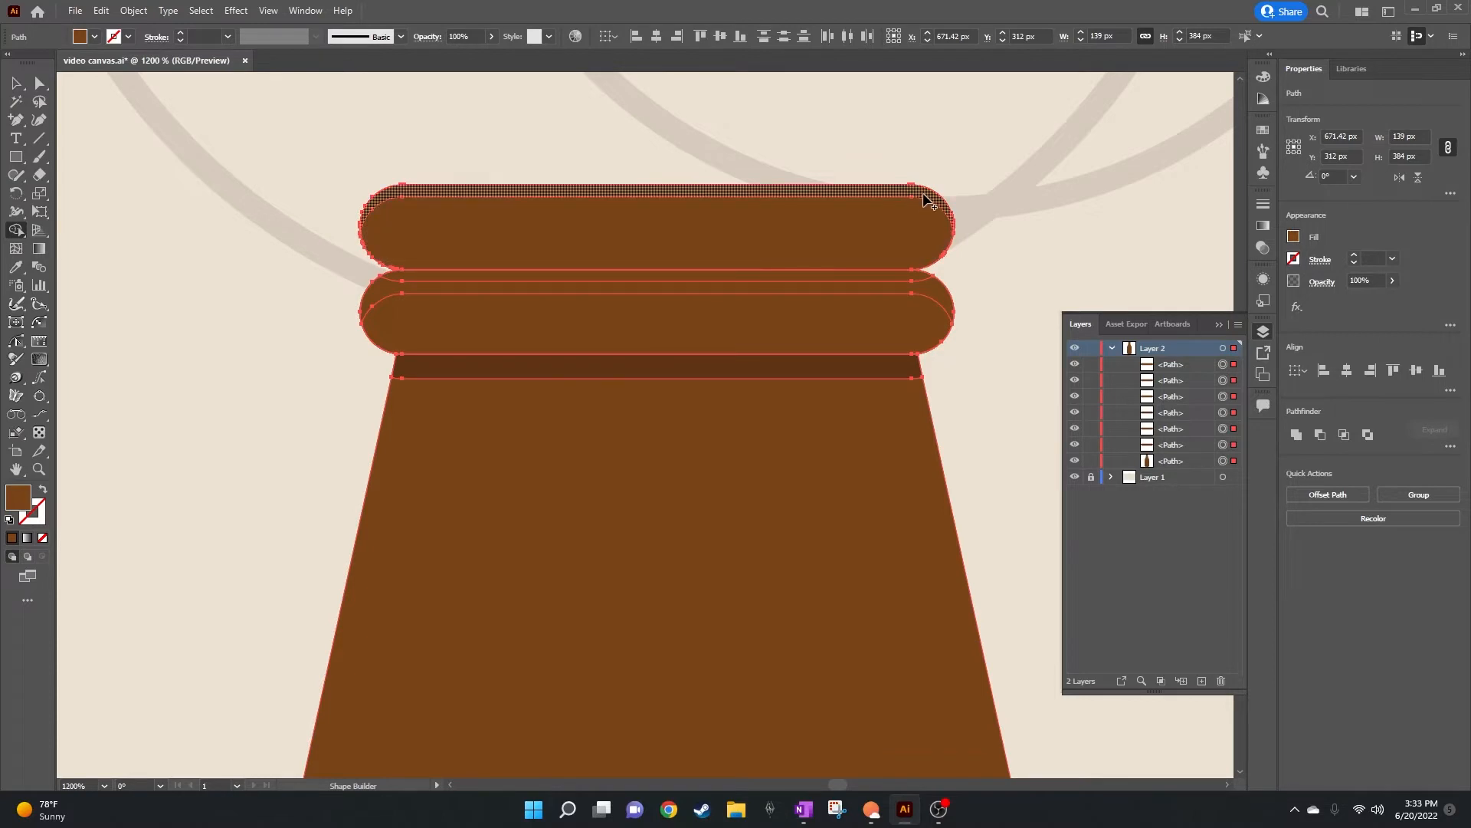
Step: Merge the overlapping slices of the upper and lower rim pieces and the strip between them with the Shape Builder
click(913, 223)
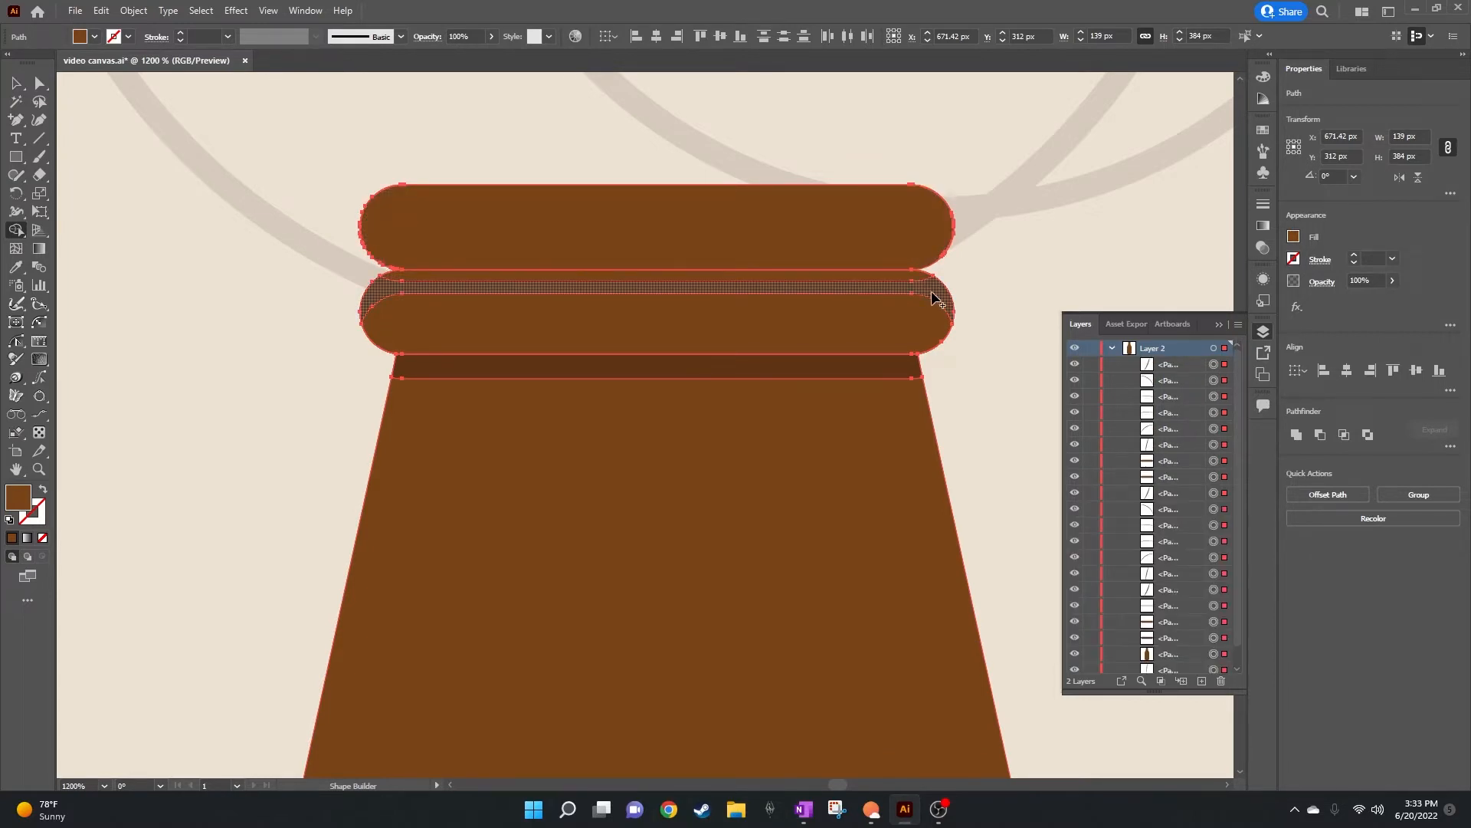
drag(935, 299, 916, 328)
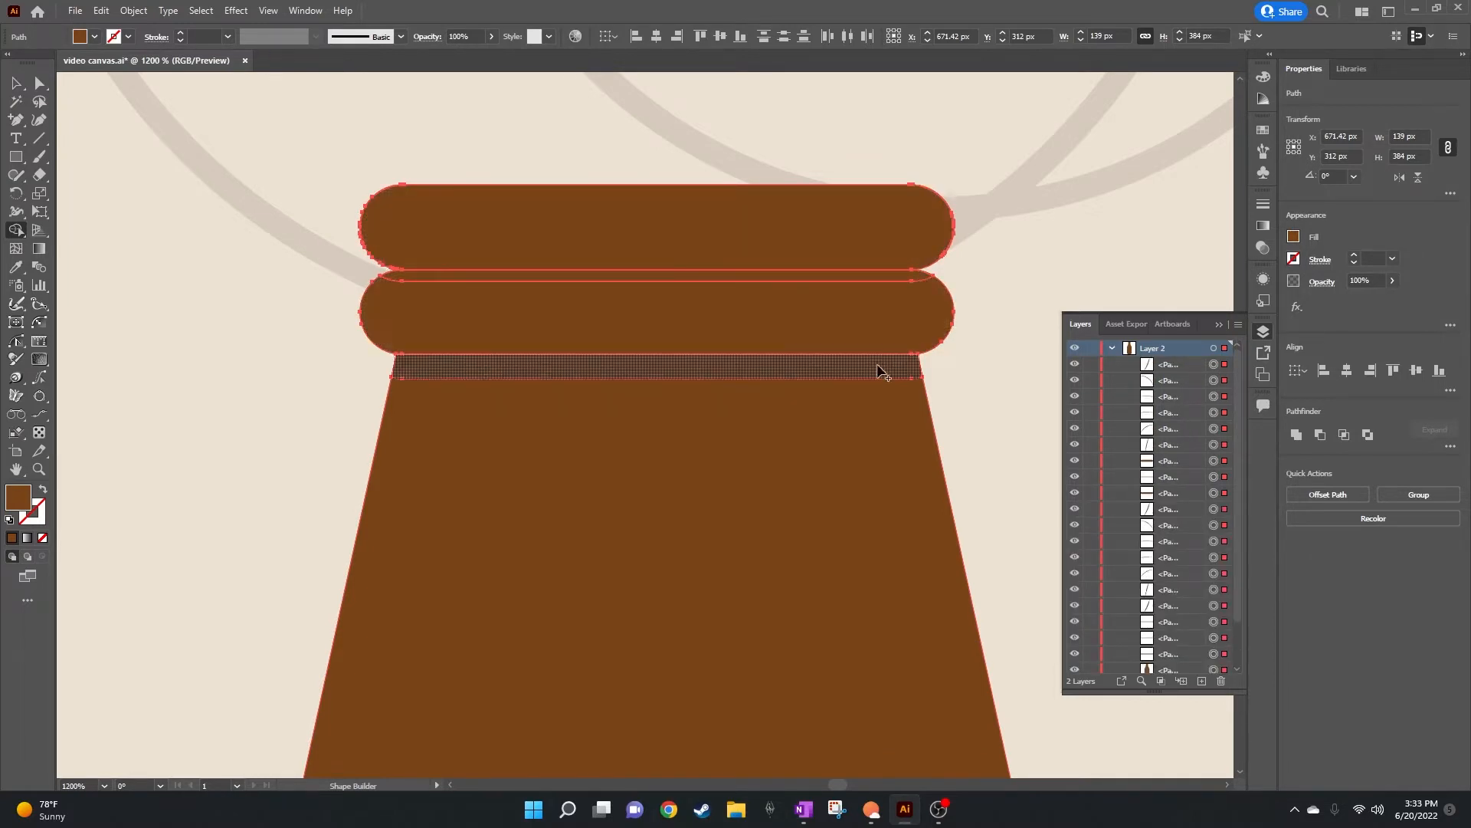
click(883, 273)
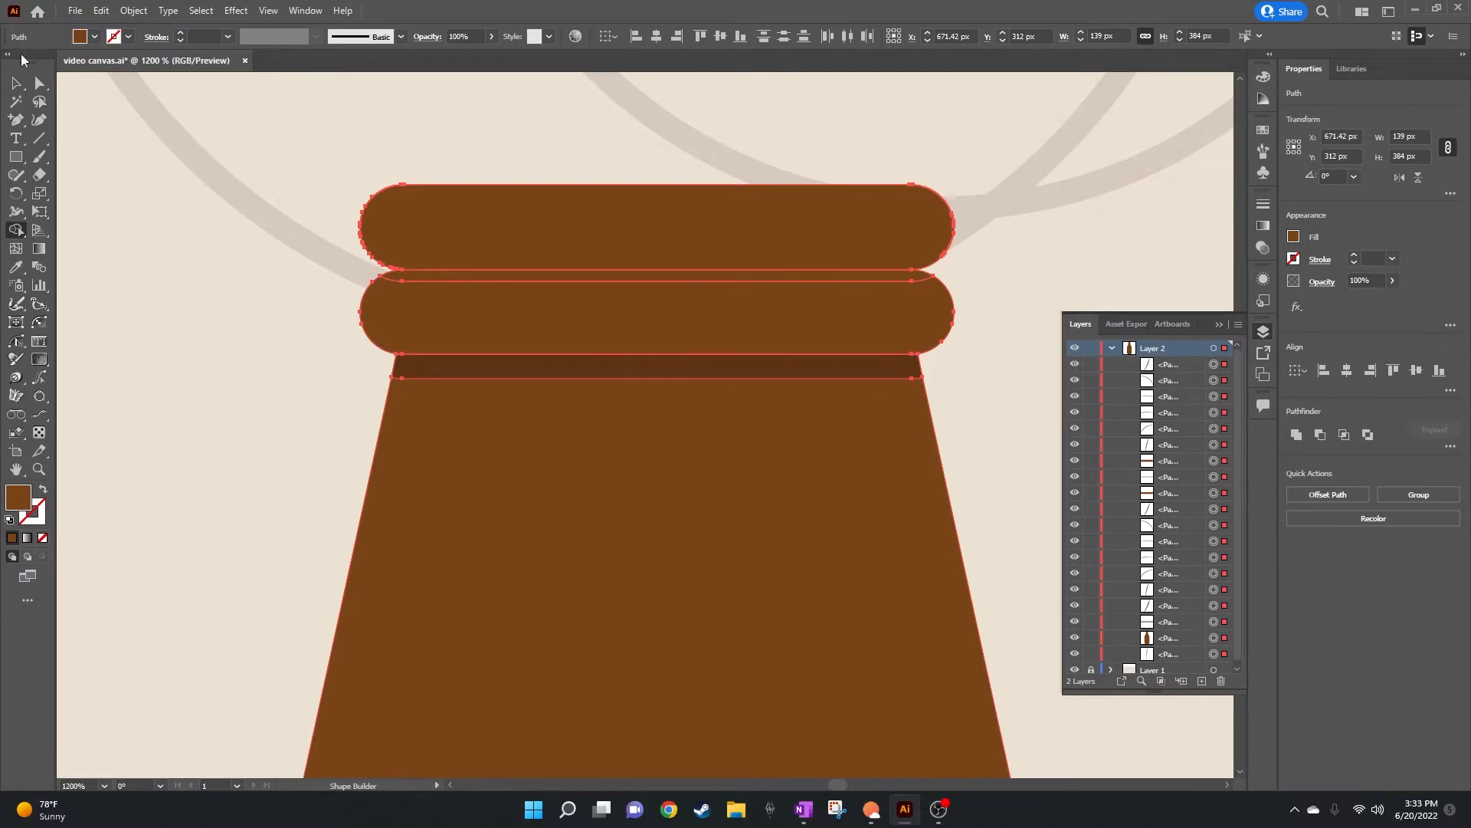
Step: Delete the tiny leftover path fragments from Layer 2 one by one, keeping the rim shapes, the shadow strips and the bottle
click(17, 84)
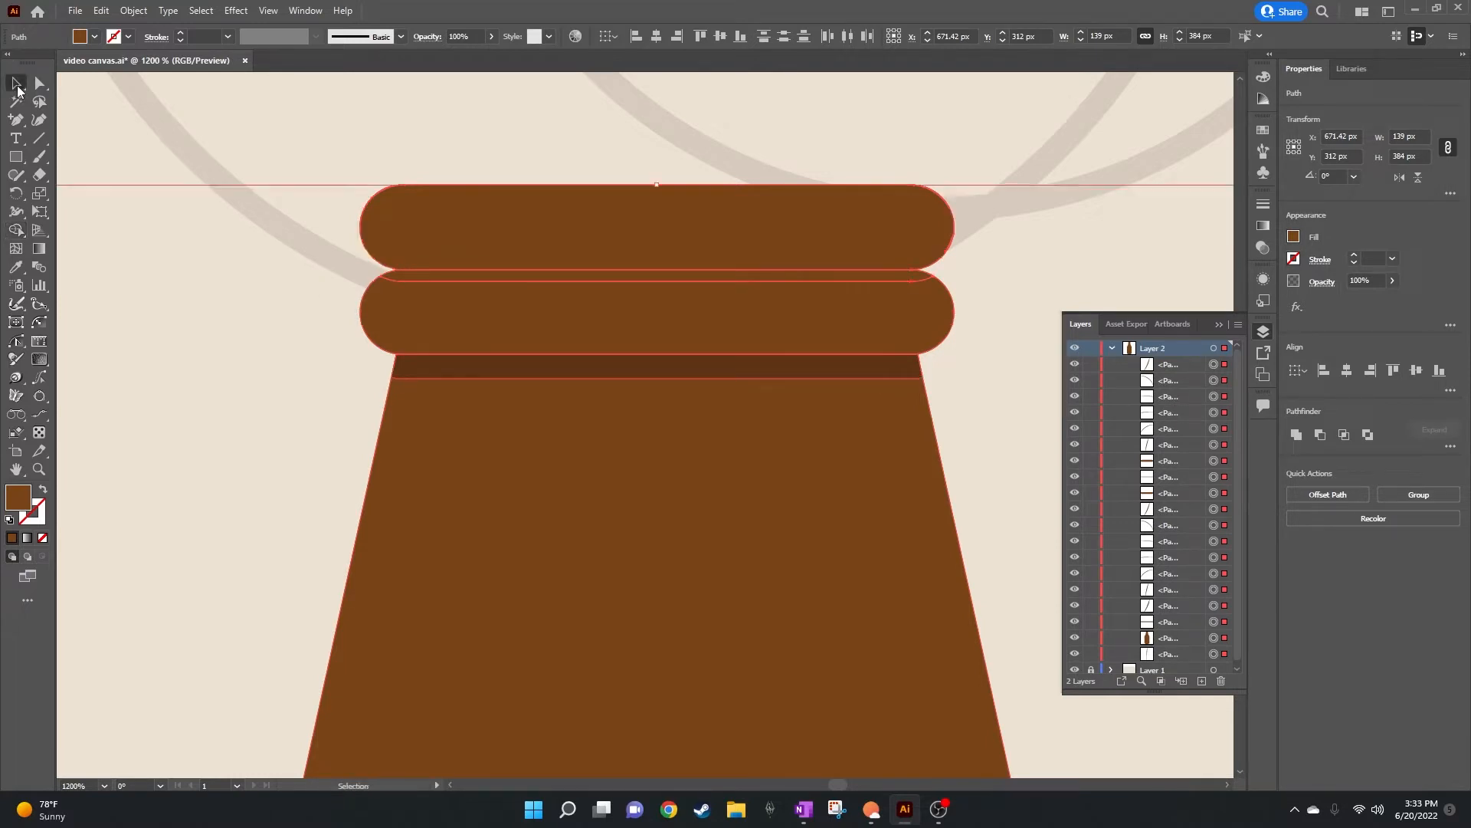
click(1224, 365)
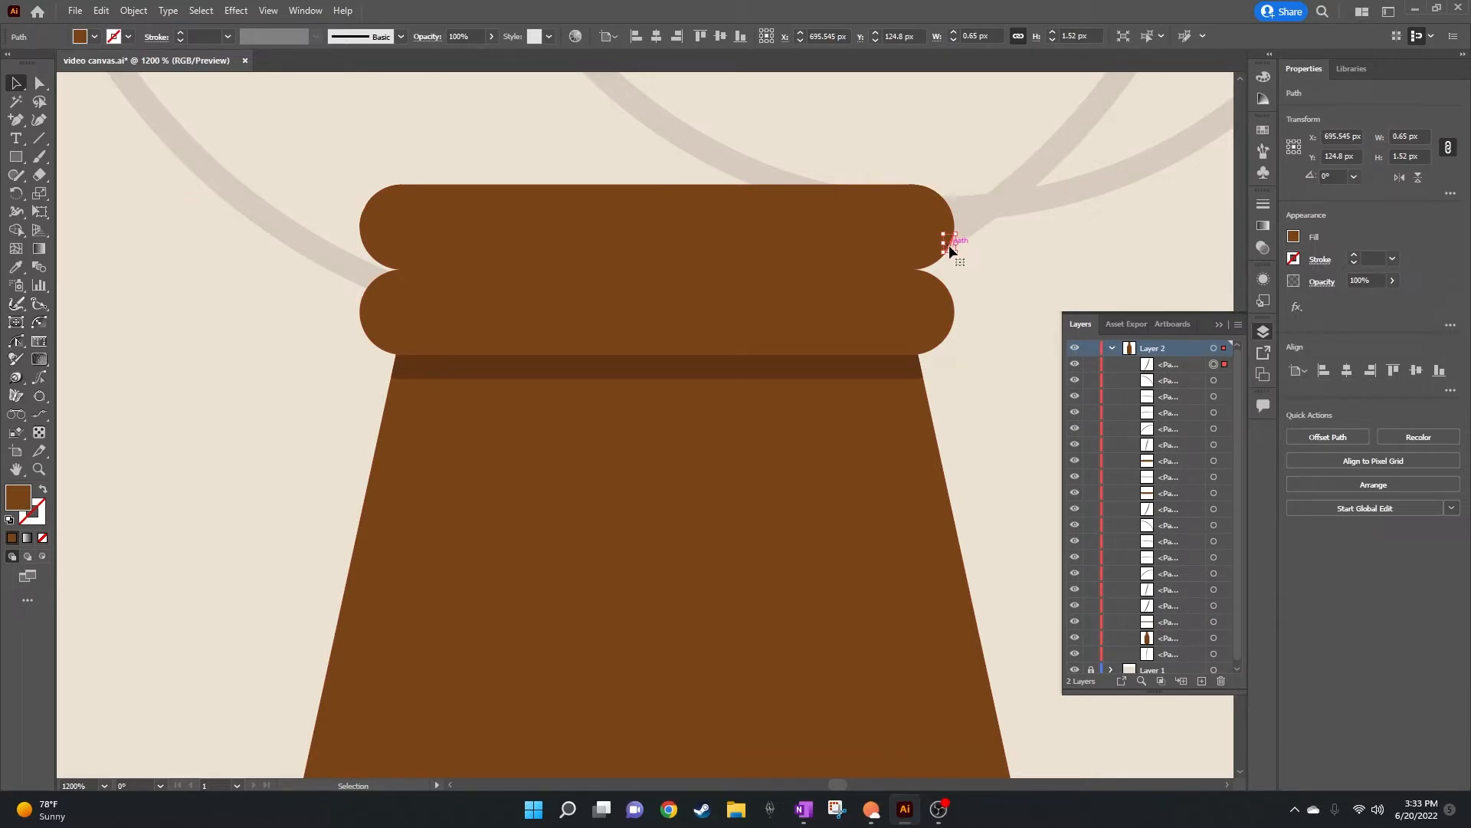
drag(949, 242, 972, 259)
key(Delete)
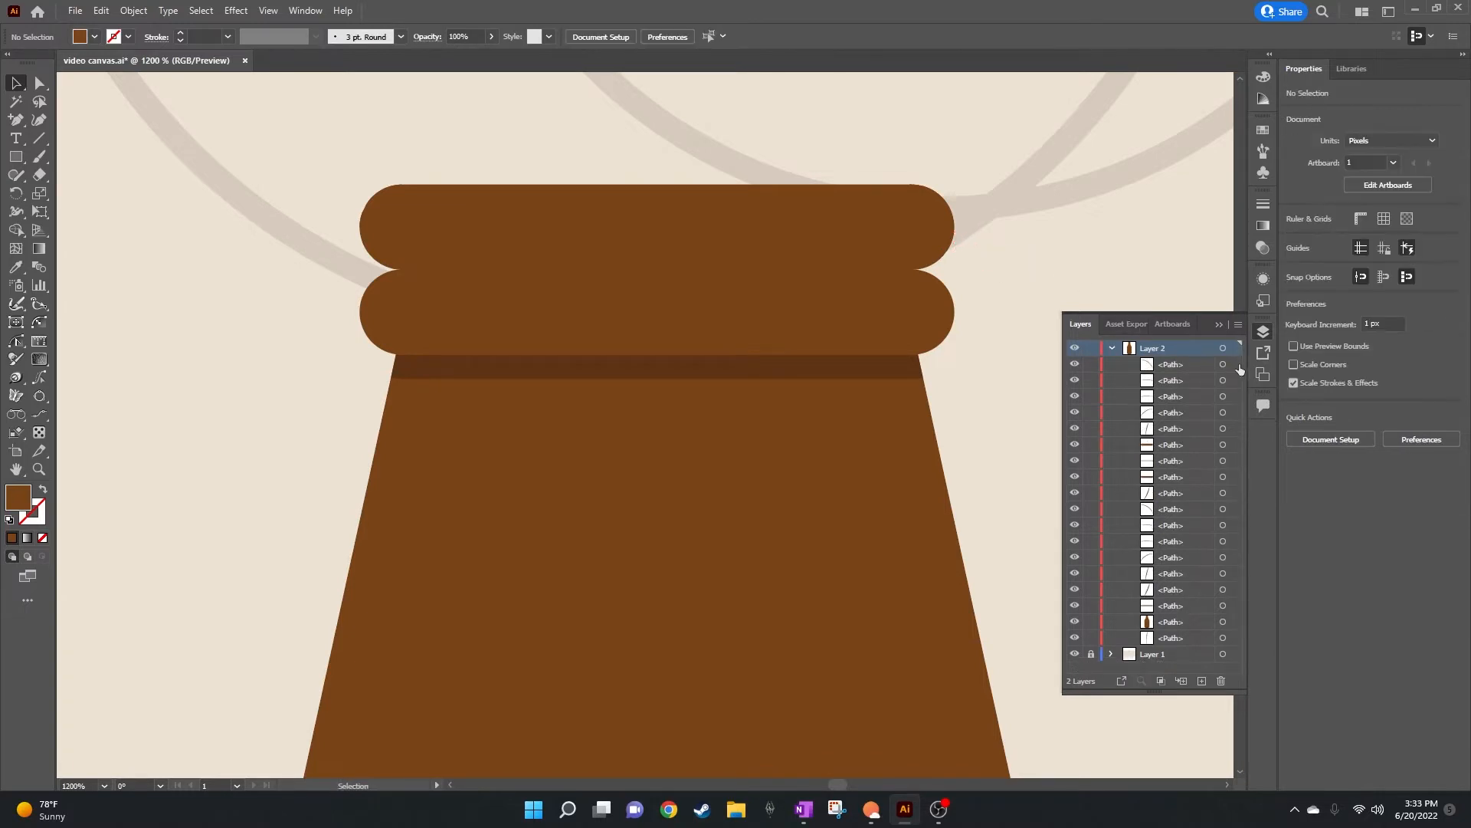
click(1235, 363)
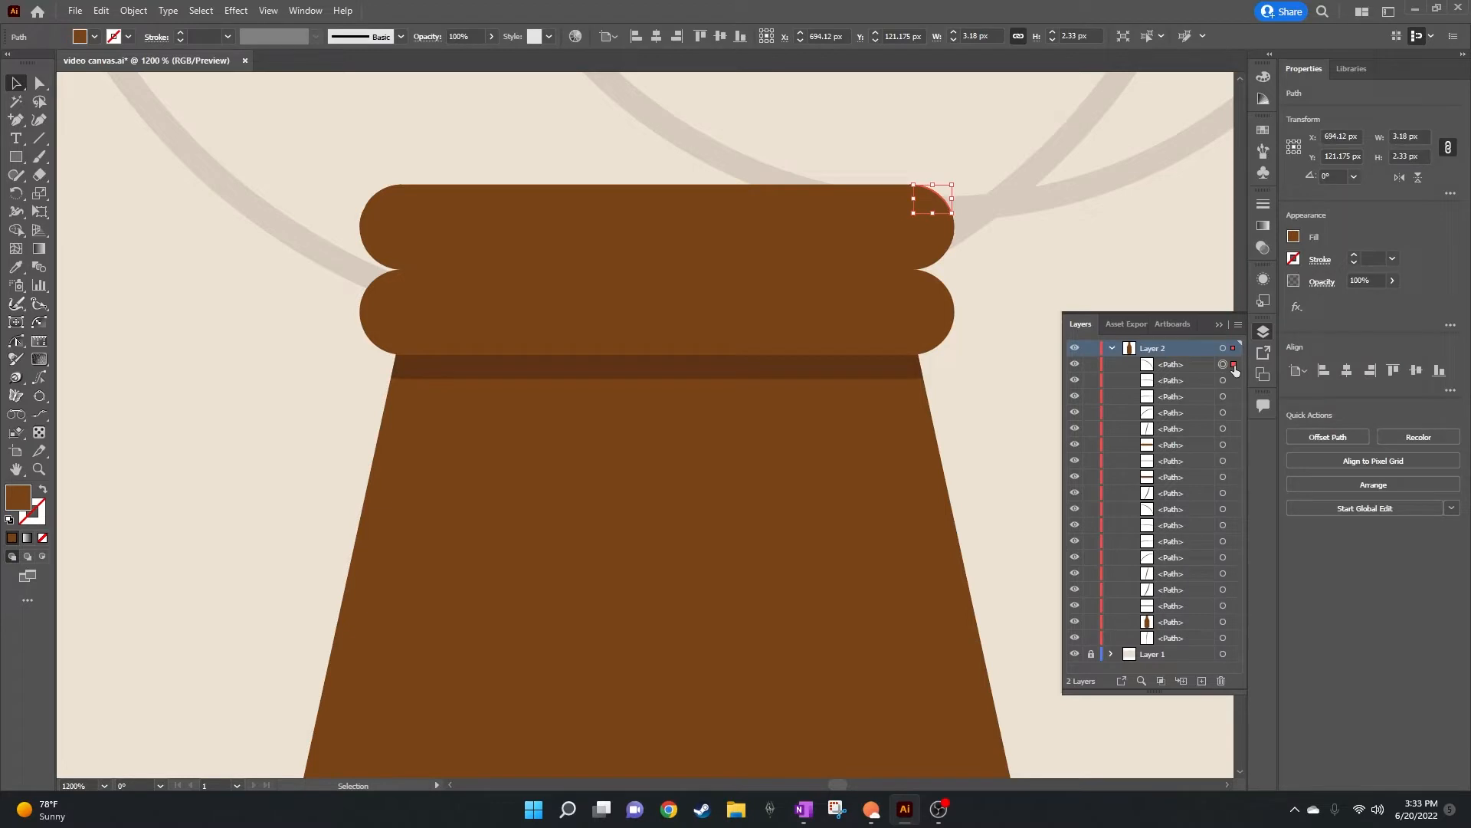
key(Delete)
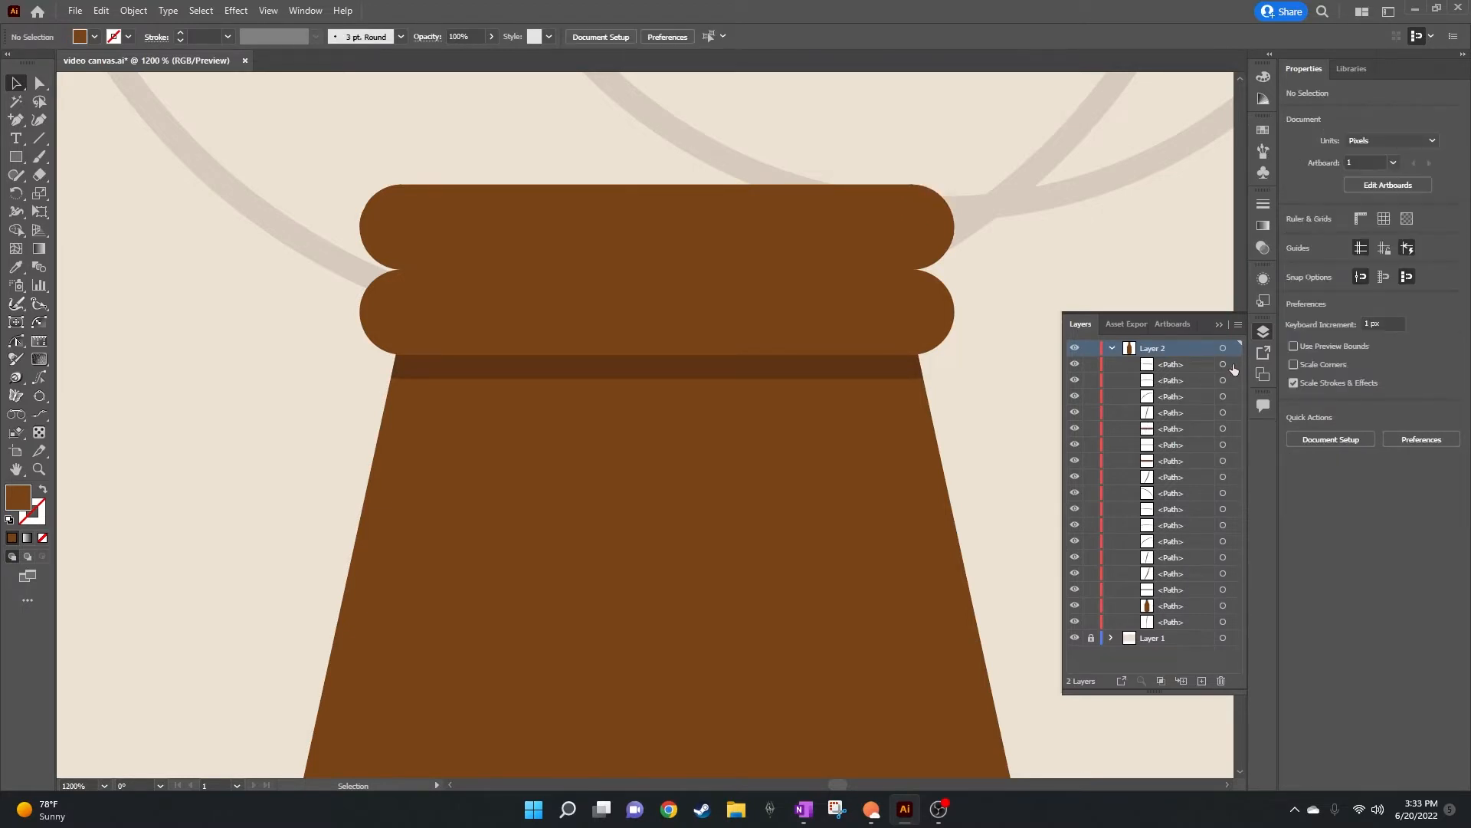
click(1234, 364)
key(Delete)
click(1234, 366)
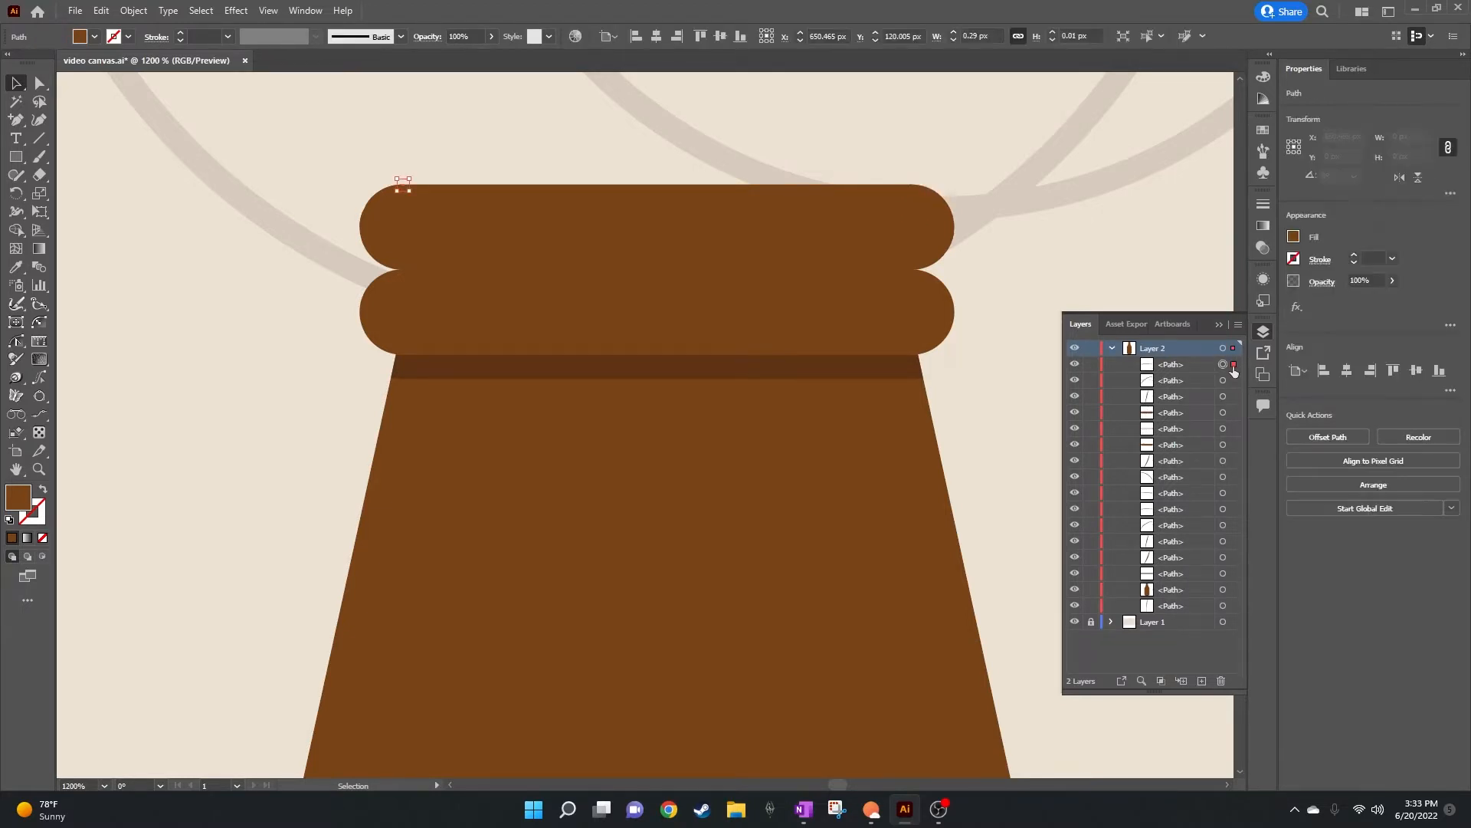
key(Delete)
click(1234, 363)
key(Delete)
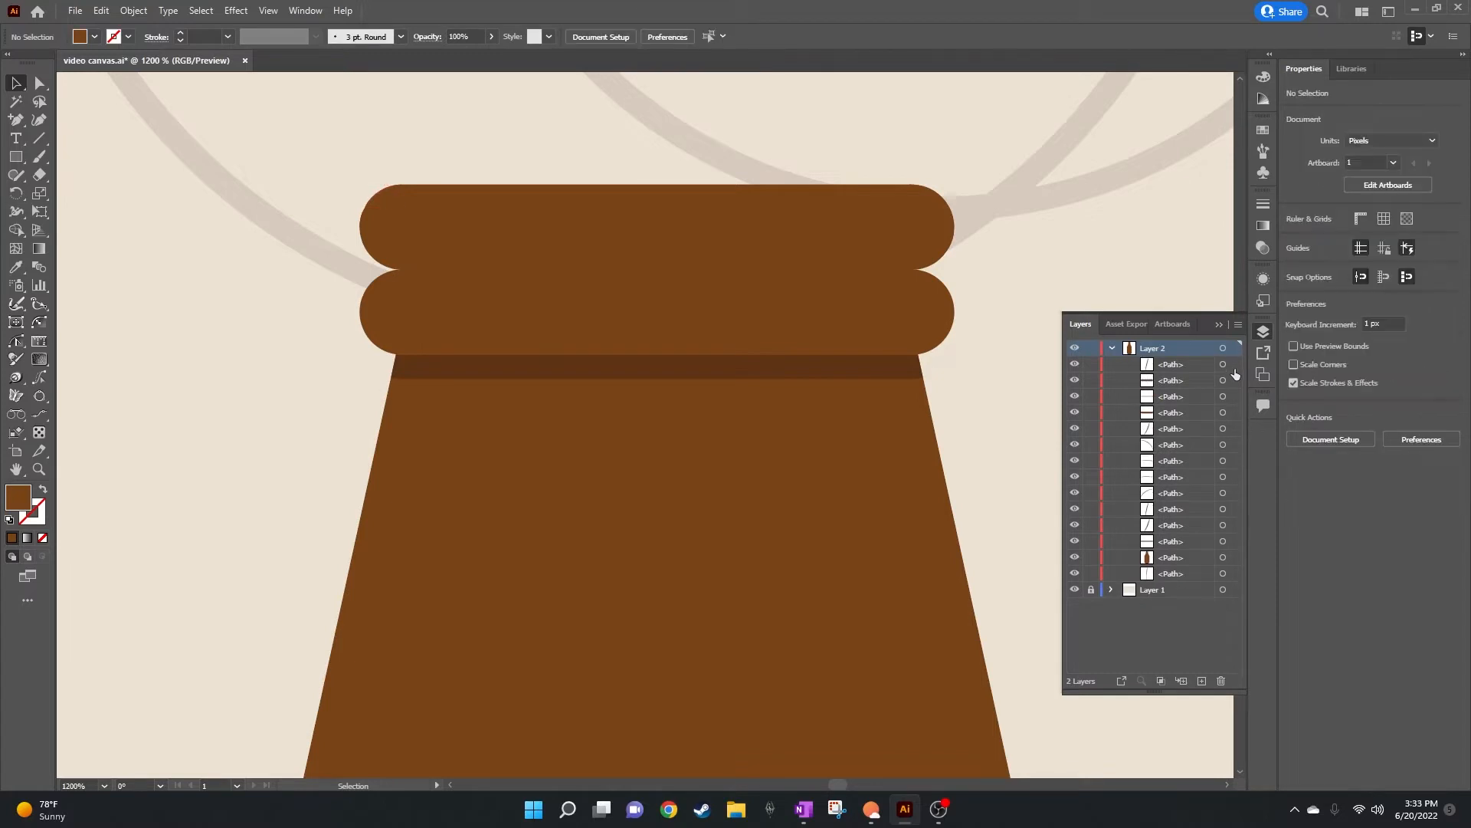
click(1235, 366)
key(Delete)
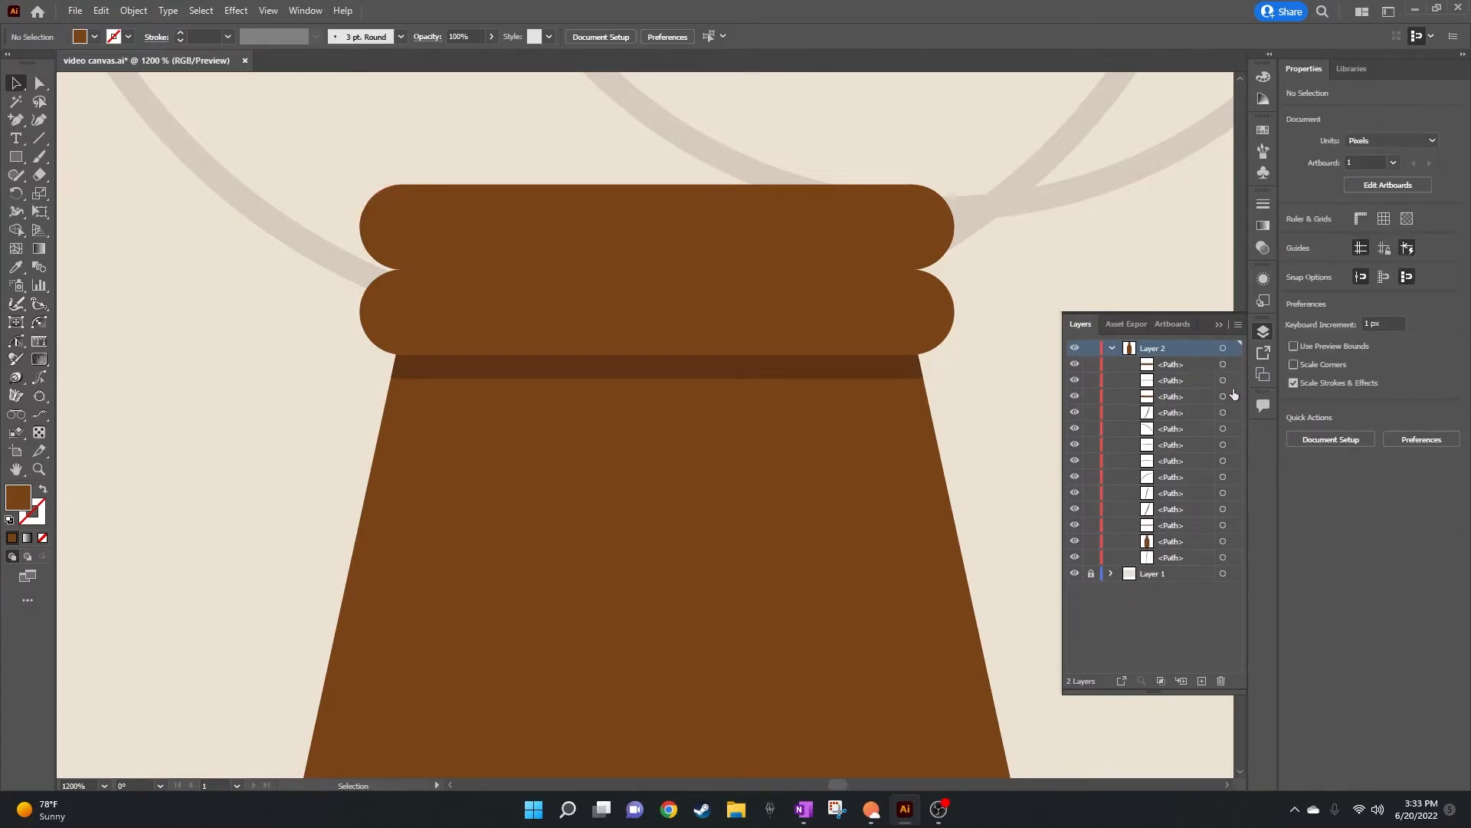
click(1232, 412)
key(Delete)
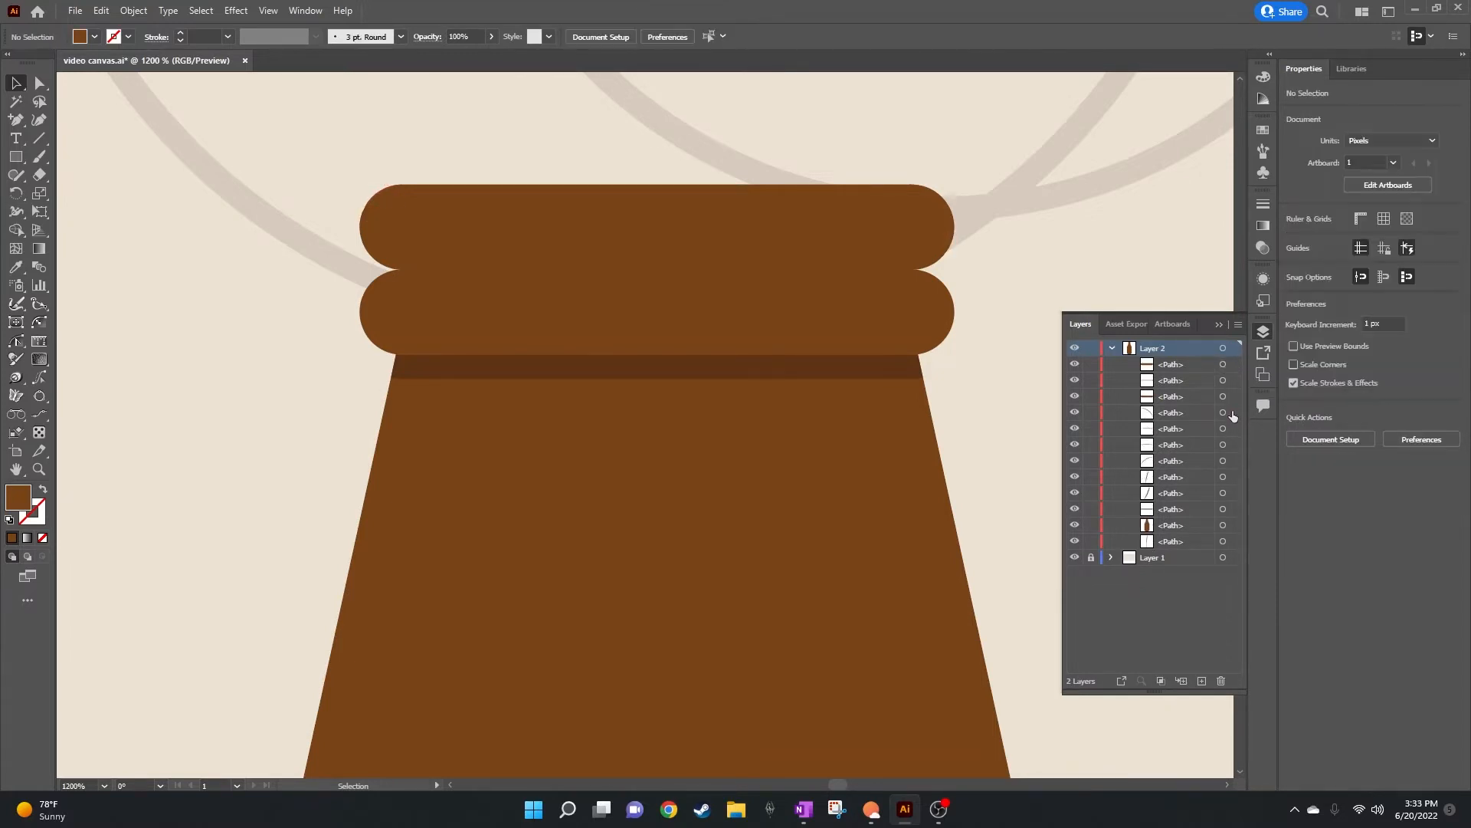
click(1234, 413)
key(Delete)
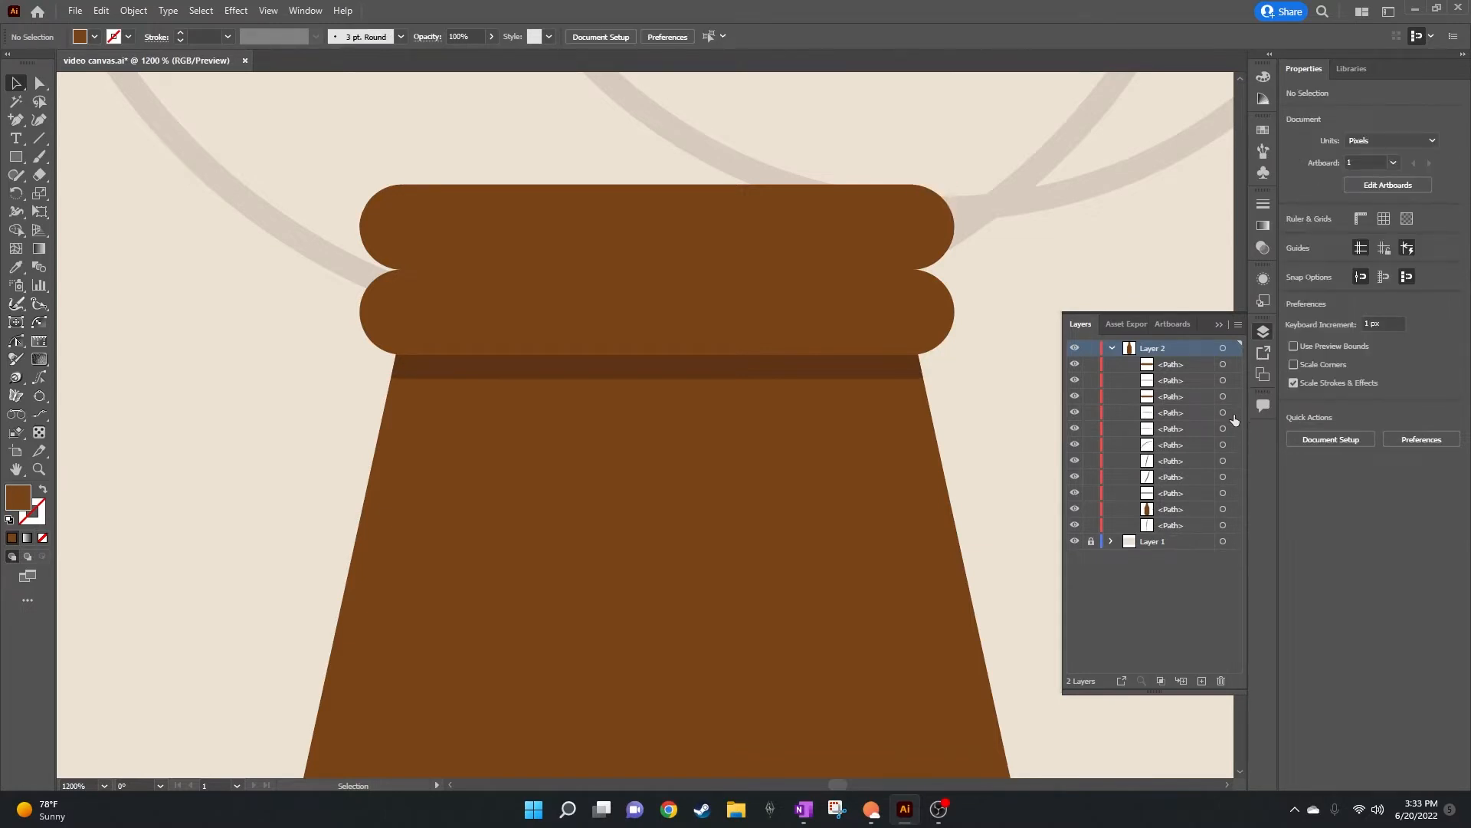
click(1233, 413)
key(Delete)
click(1234, 412)
key(Delete)
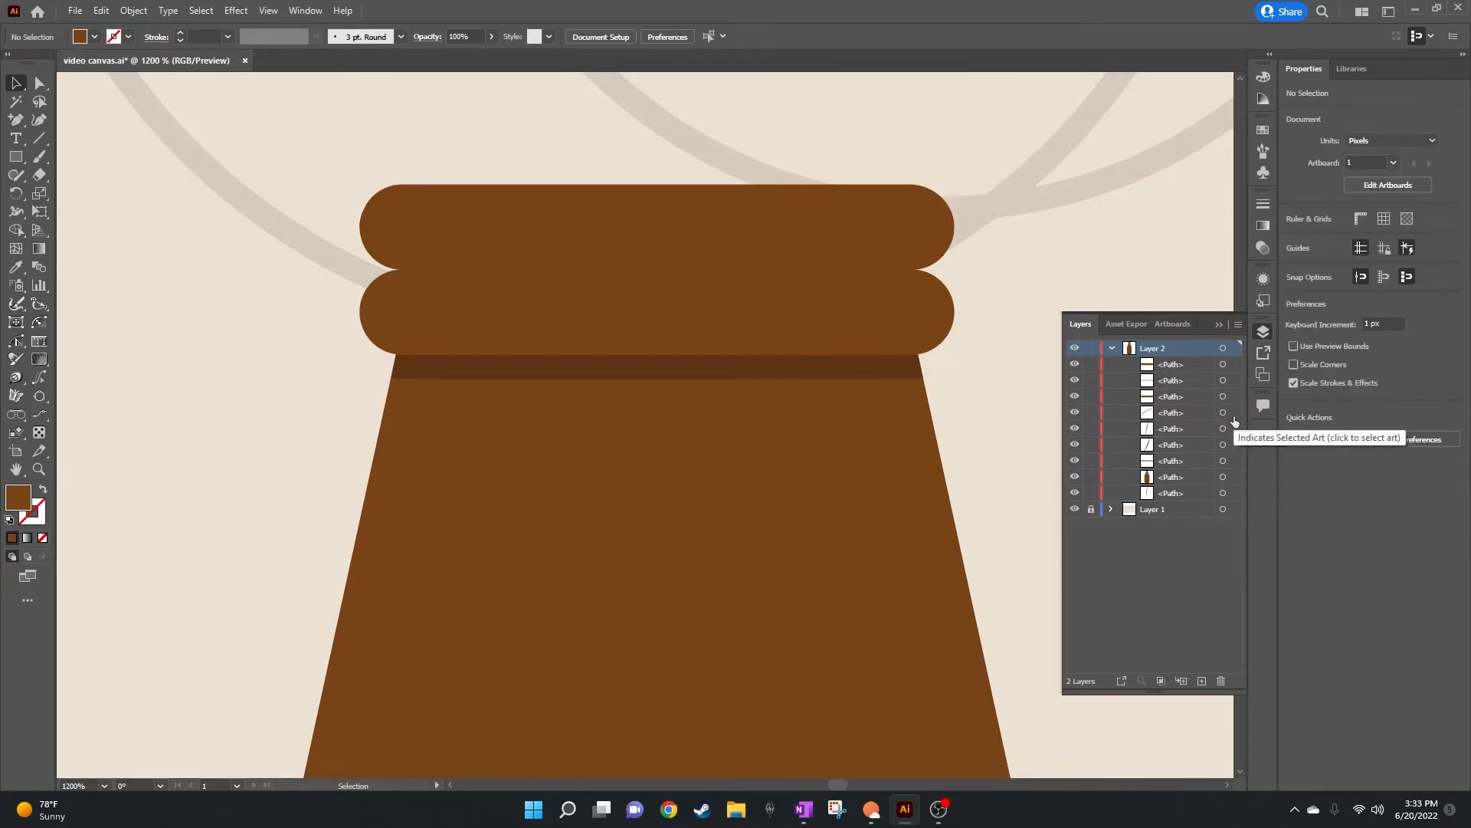
click(1234, 413)
key(Delete)
click(1234, 413)
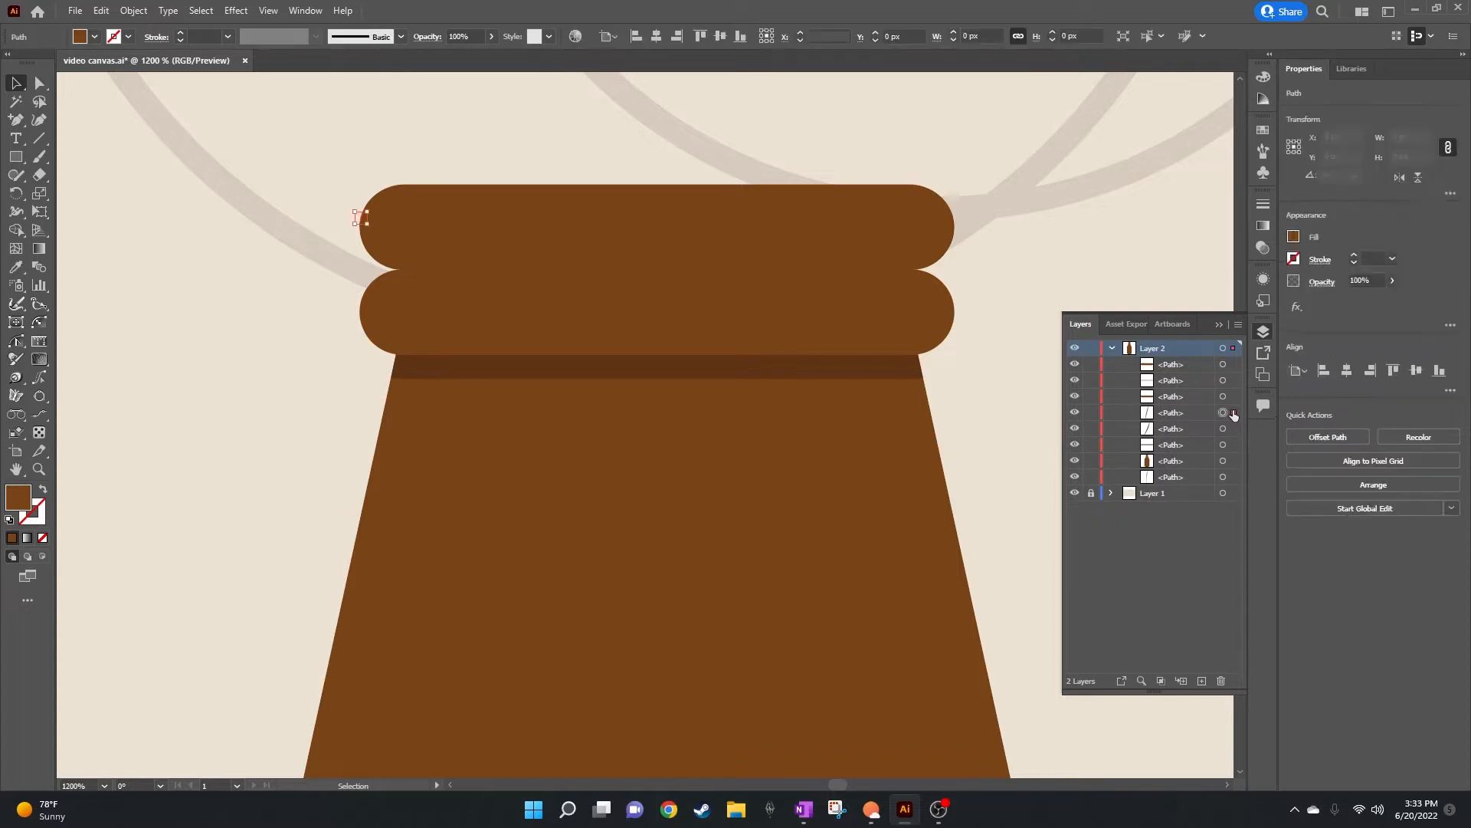
key(Delete)
click(1236, 413)
key(Delete)
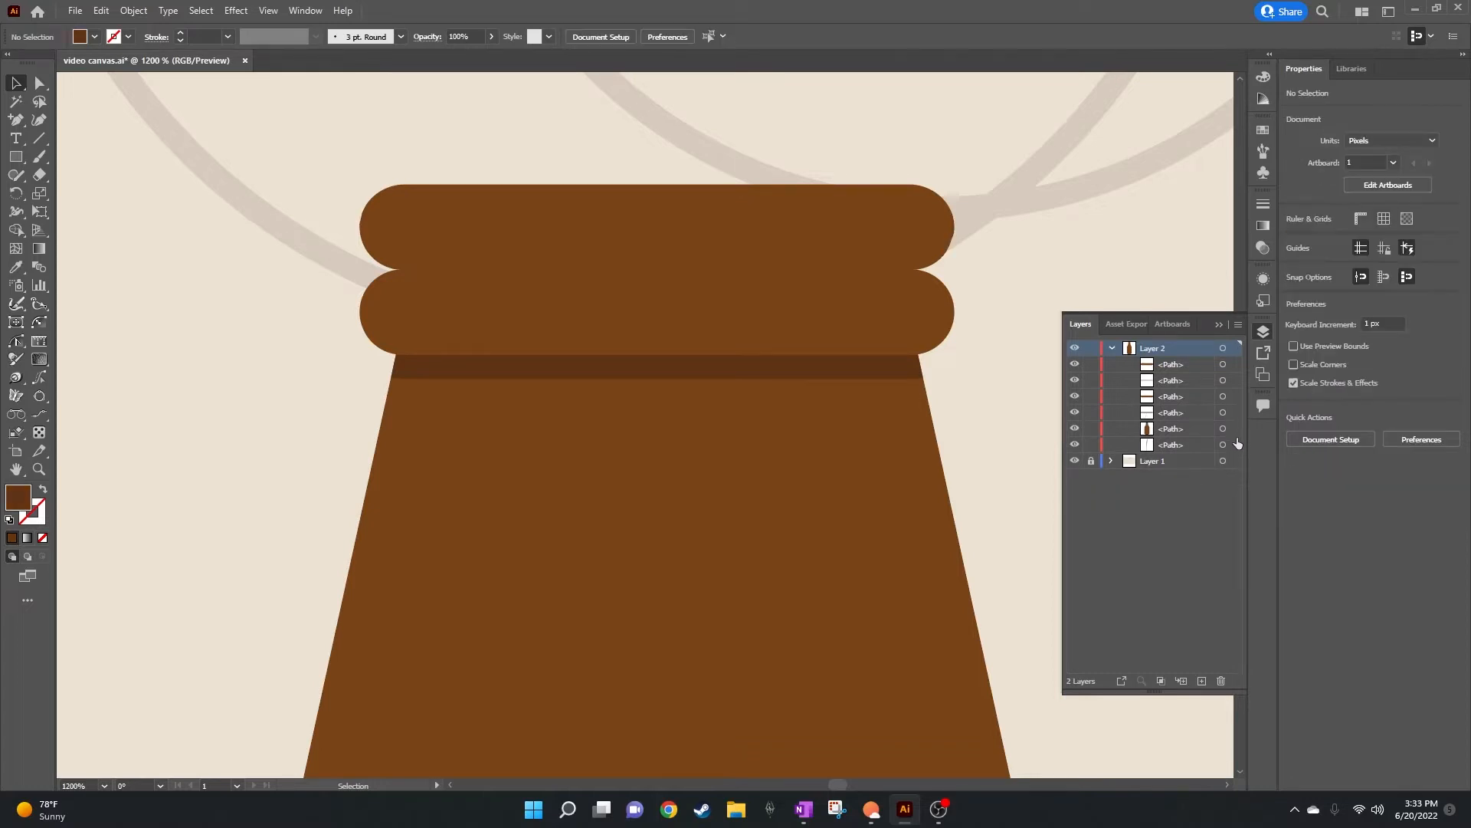
click(1235, 443)
key(Delete)
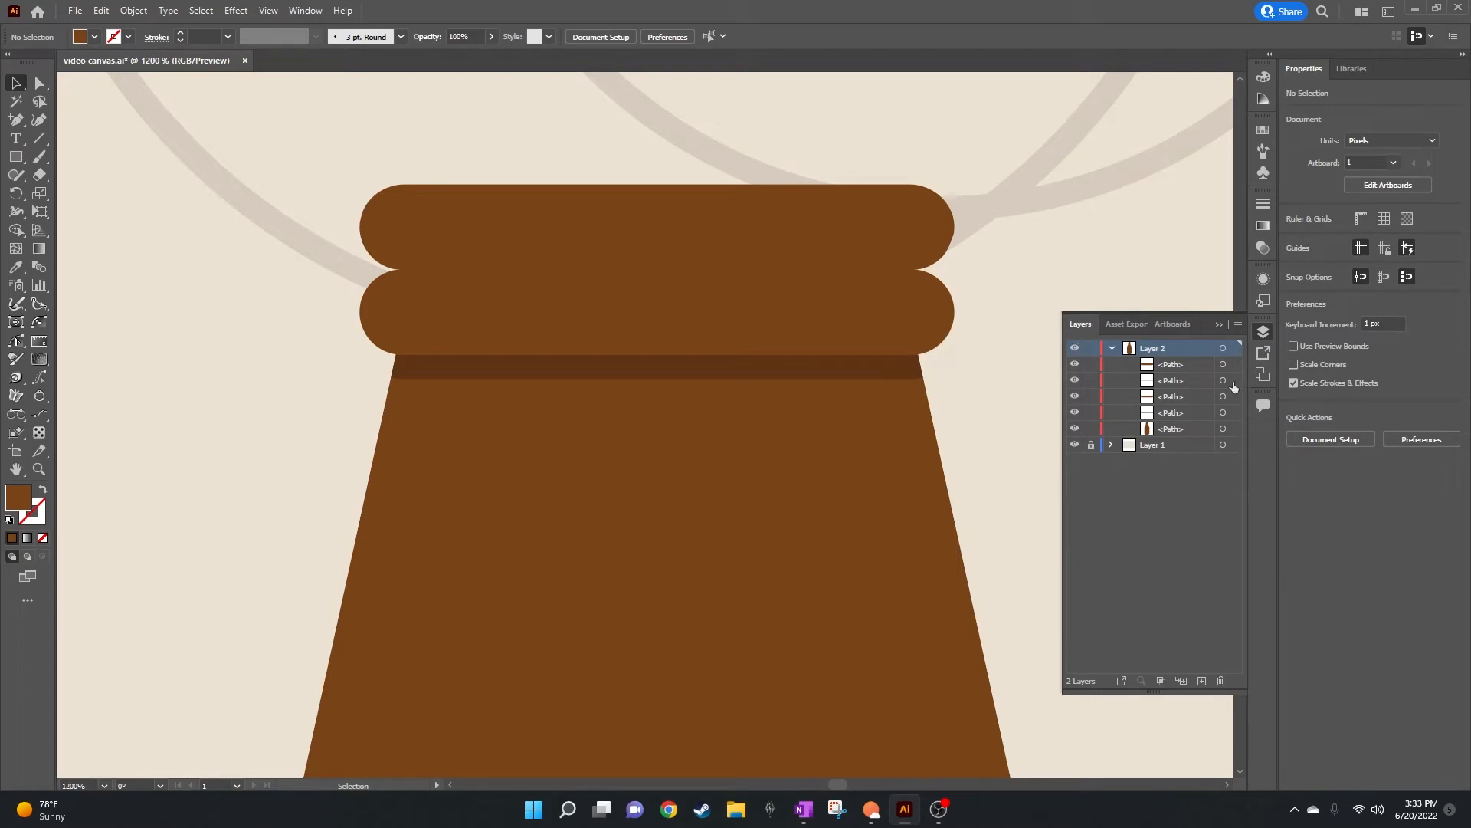
Step: Recolor the thin strip between the two rim pieces with the dark brown sampled from the shadow below the rim
click(1224, 381)
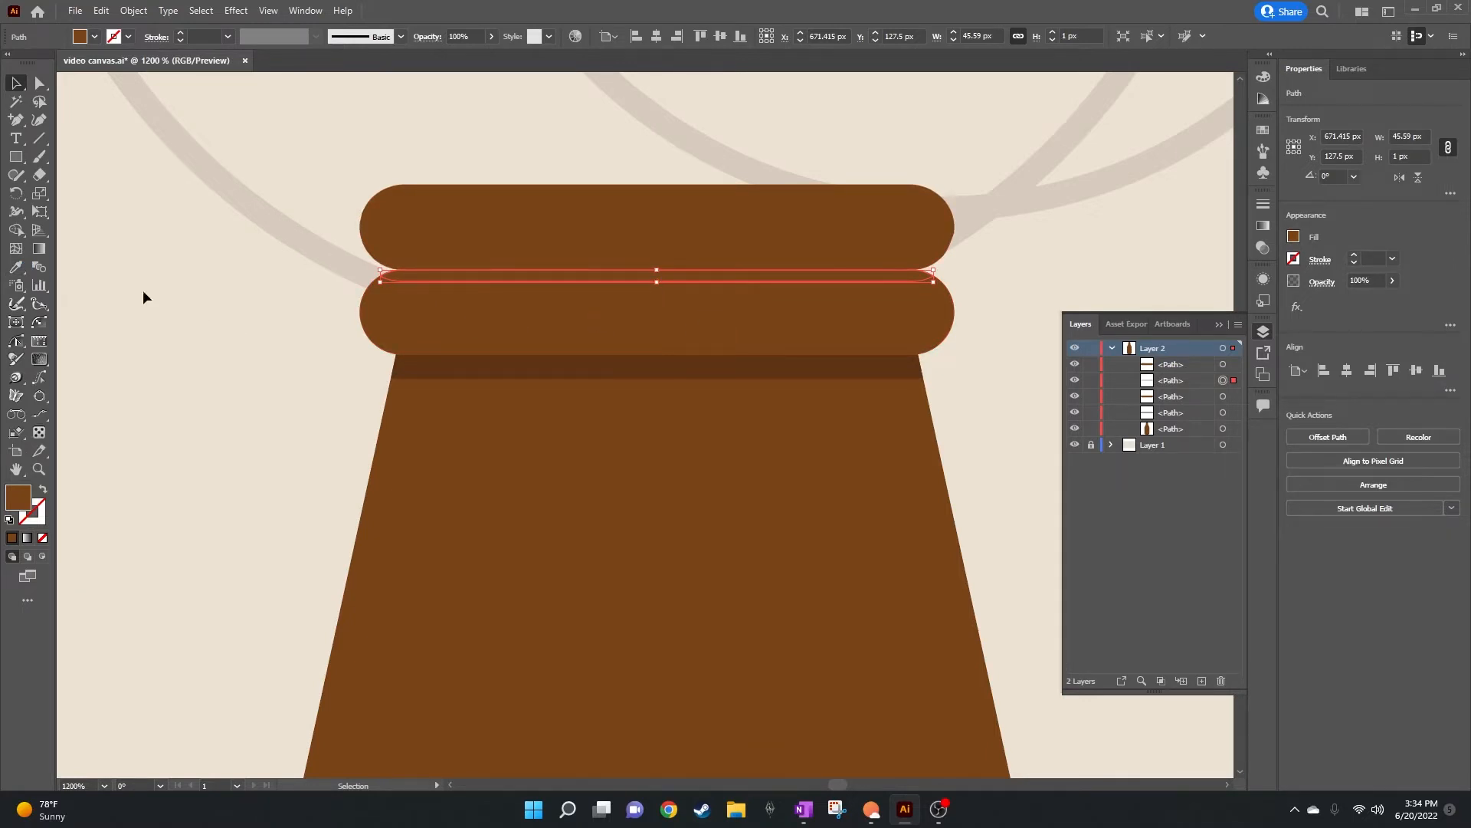
click(16, 268)
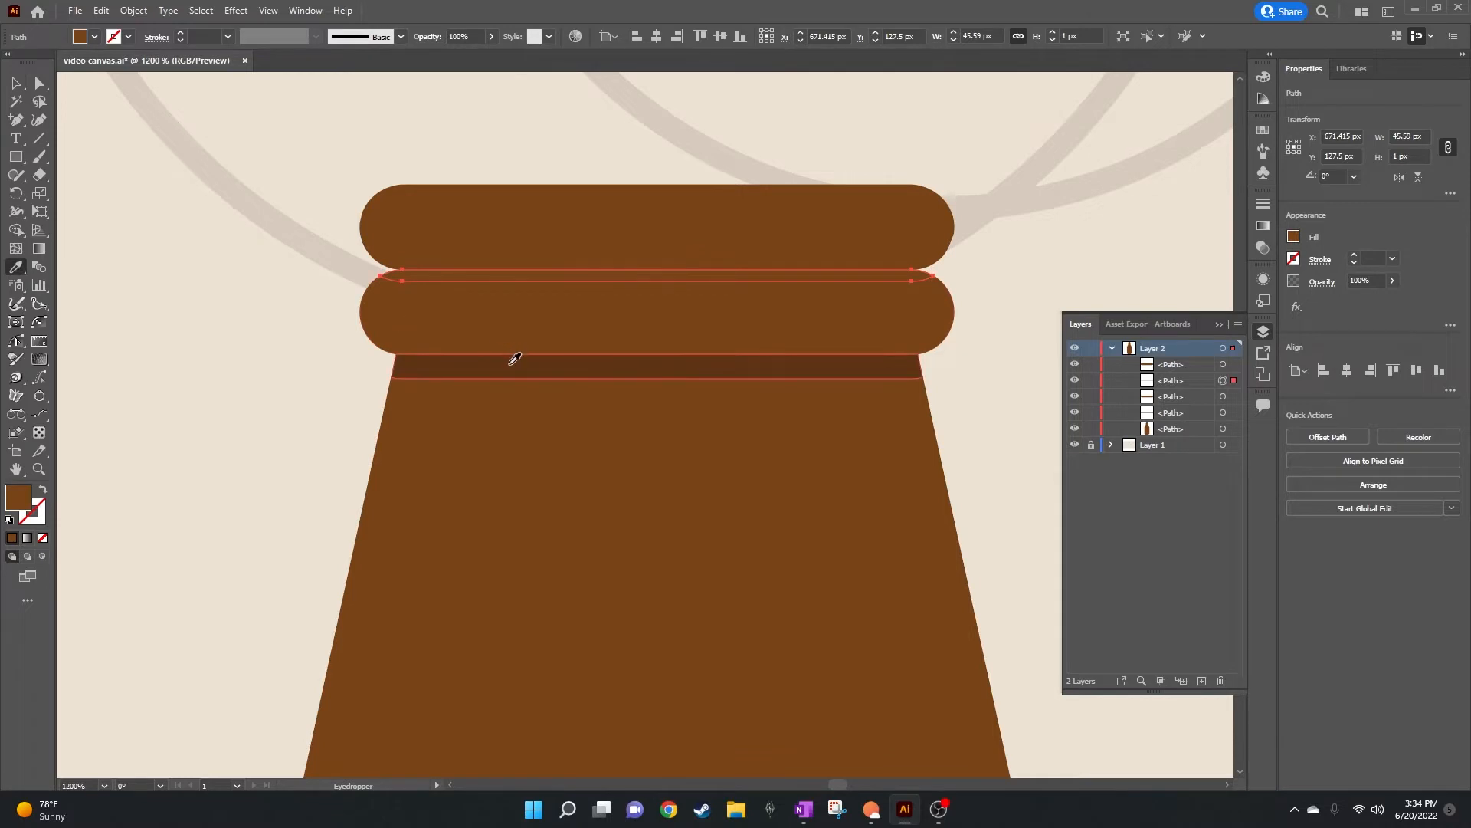
click(511, 358)
click(16, 83)
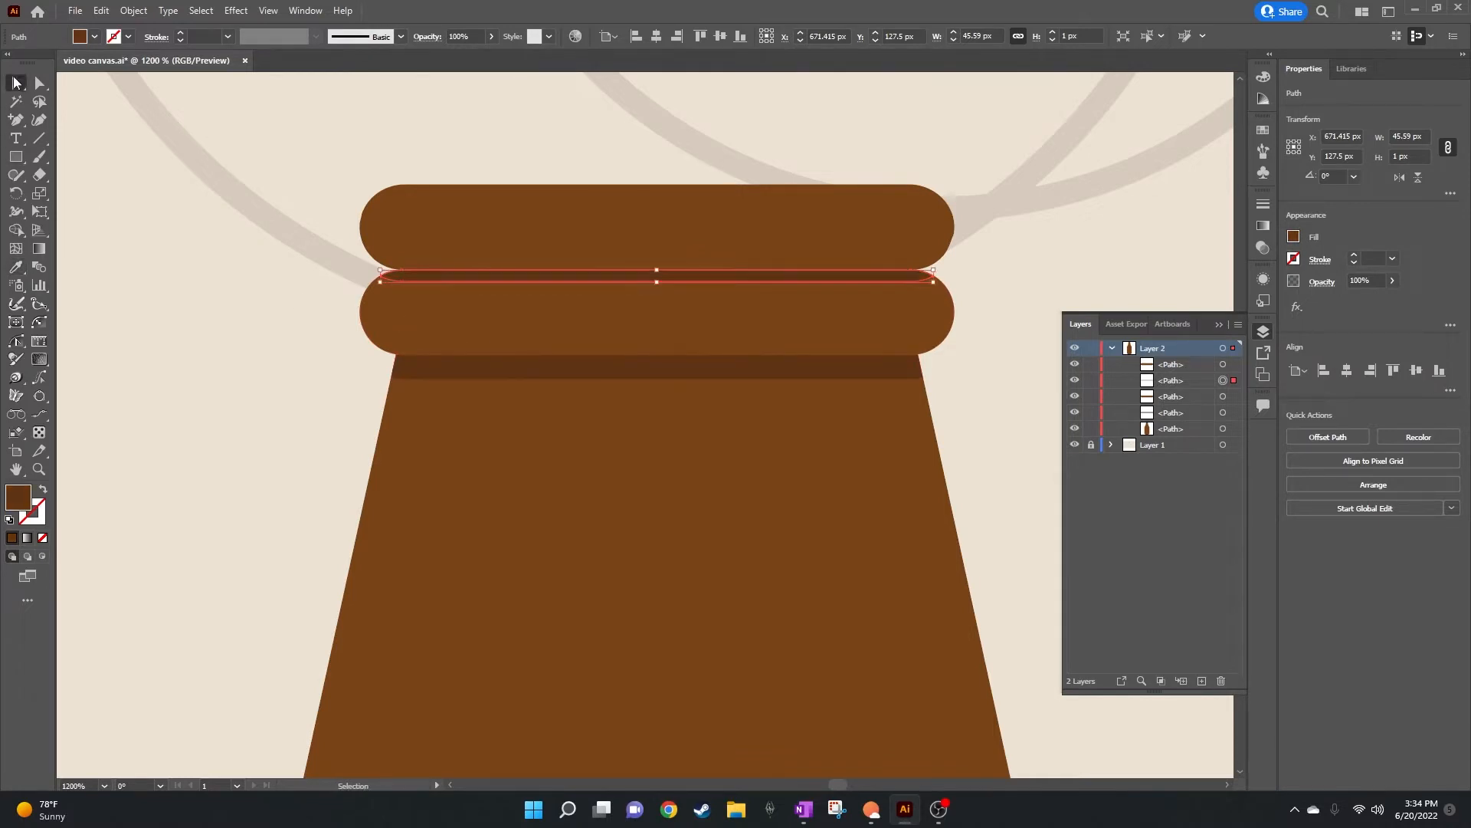
click(180, 319)
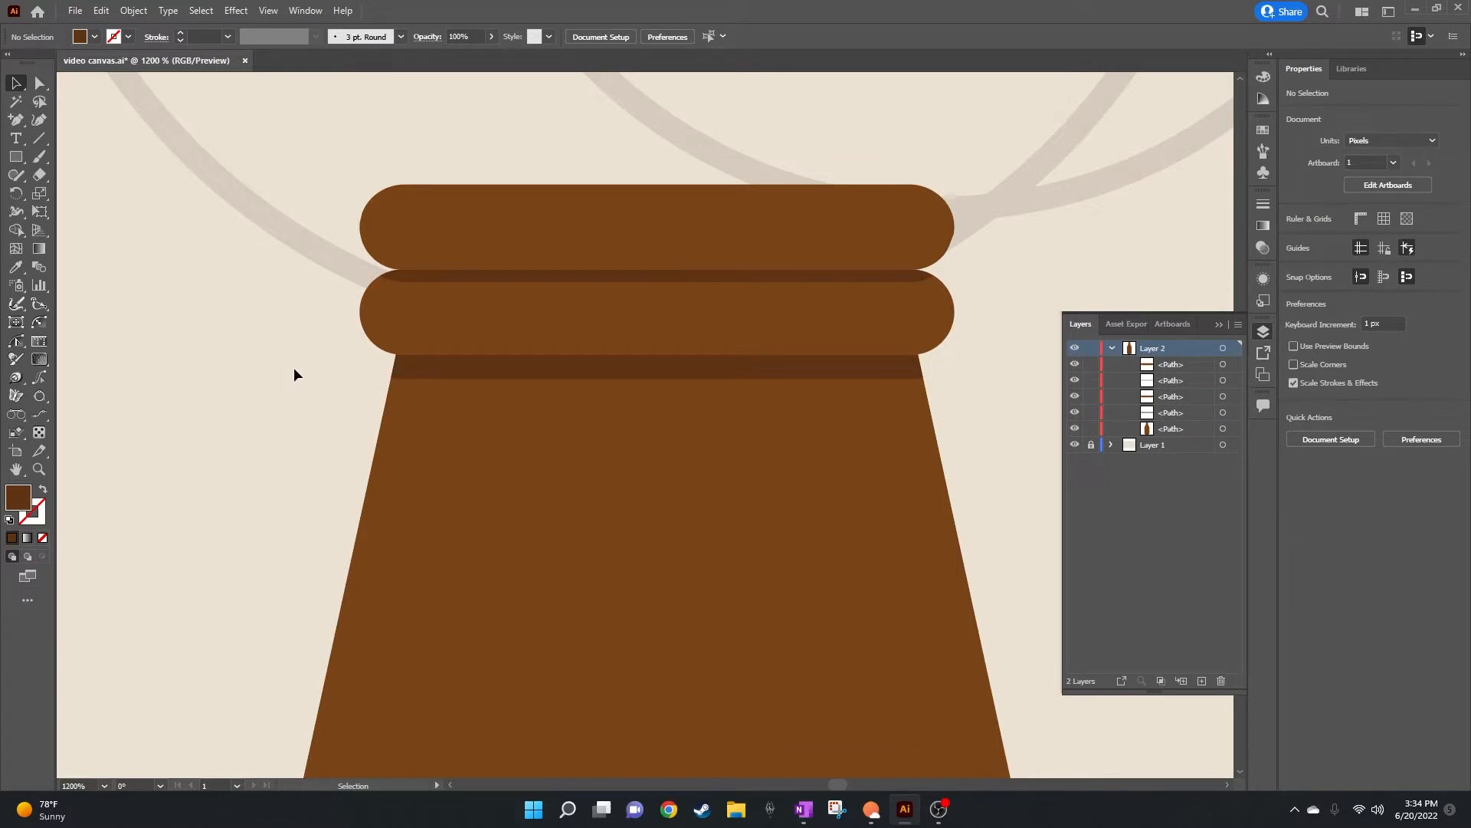
Step: Draw a dark brown square of about 124 by 124 px across the lower body of the bottle
scroll(715, 386, down, 3)
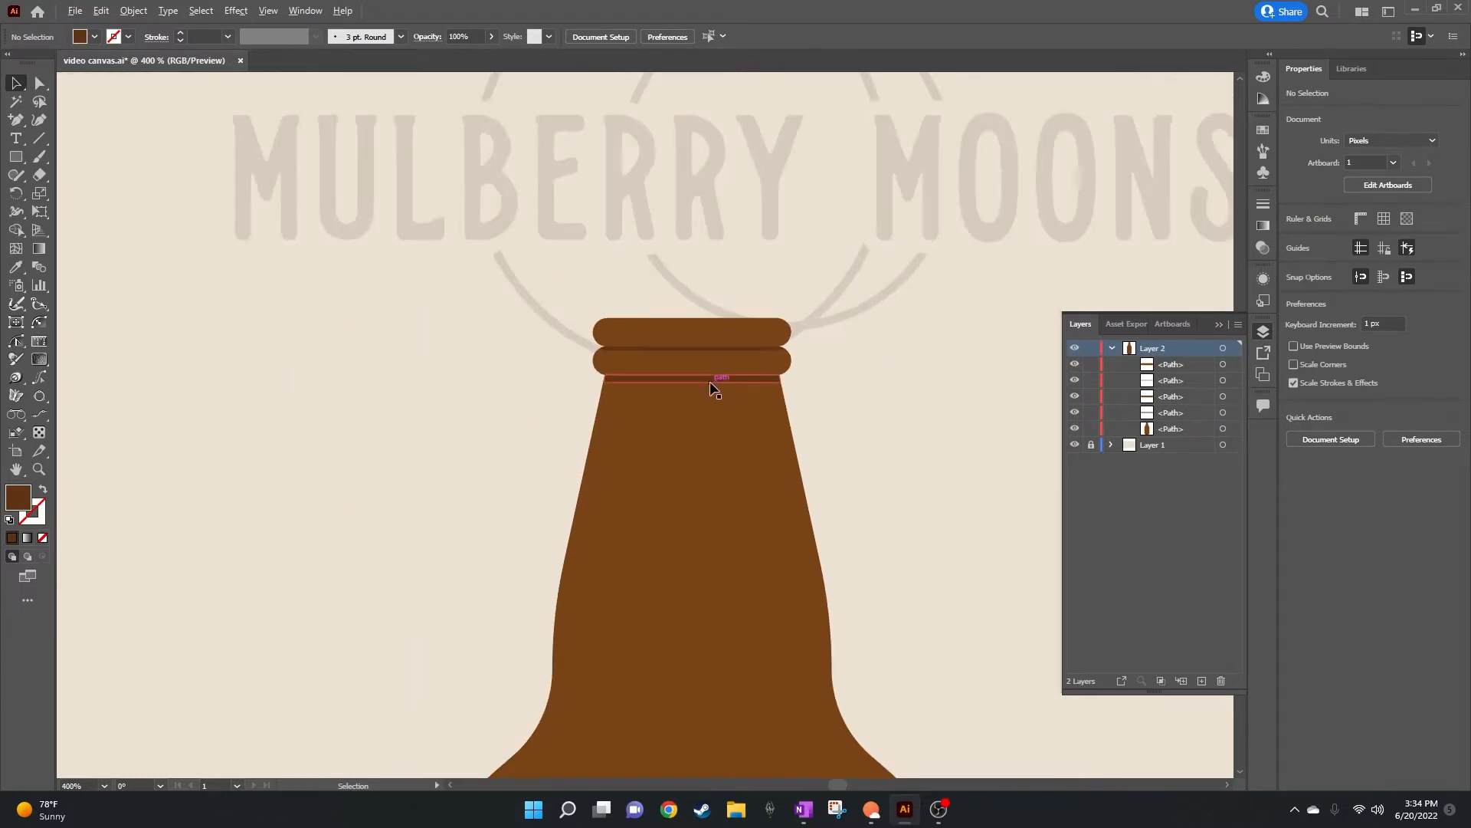
scroll(844, 424, down, 1)
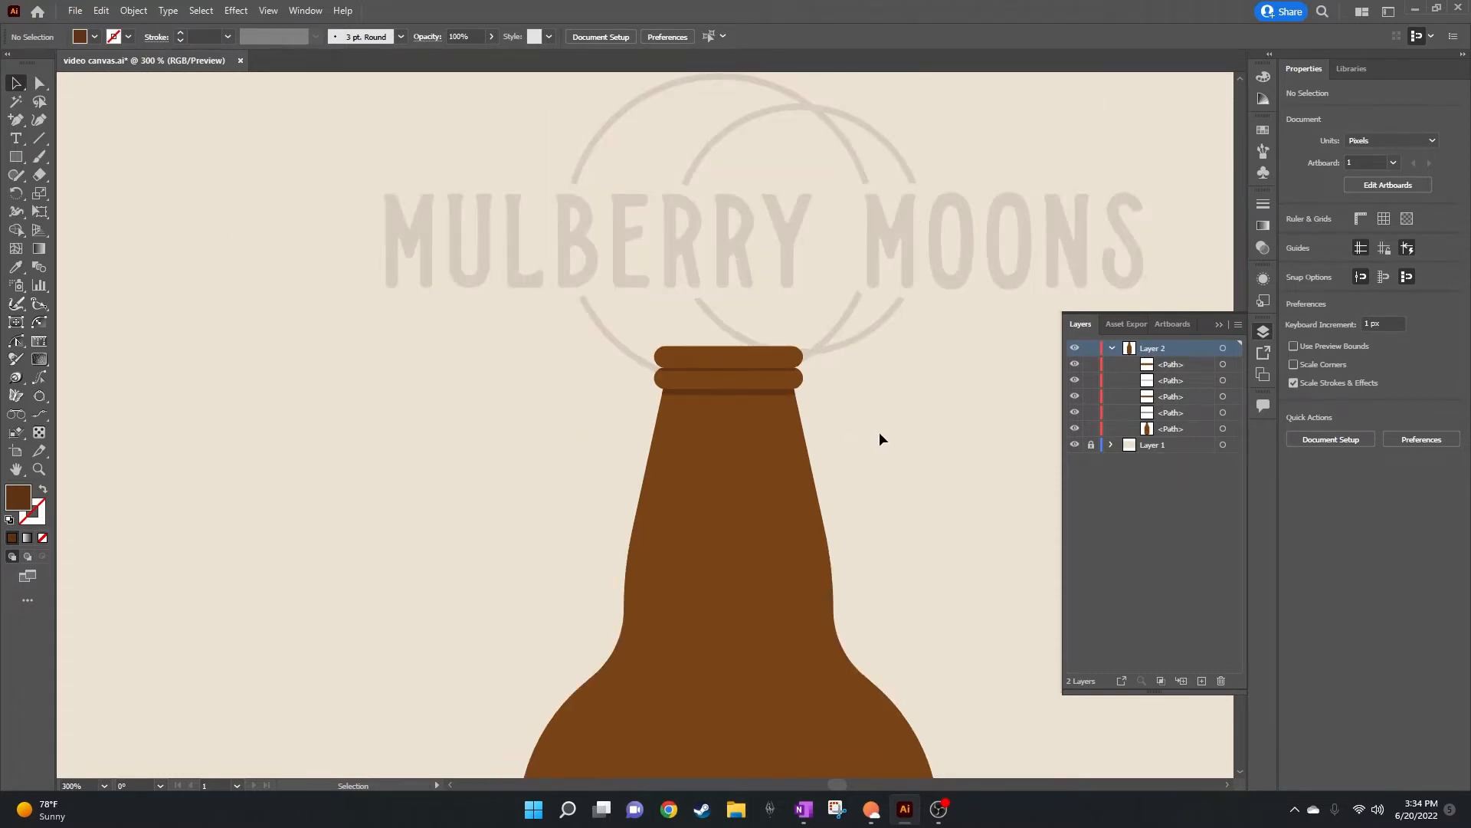
scroll(879, 434, down, 1)
scroll(910, 439, down, 4)
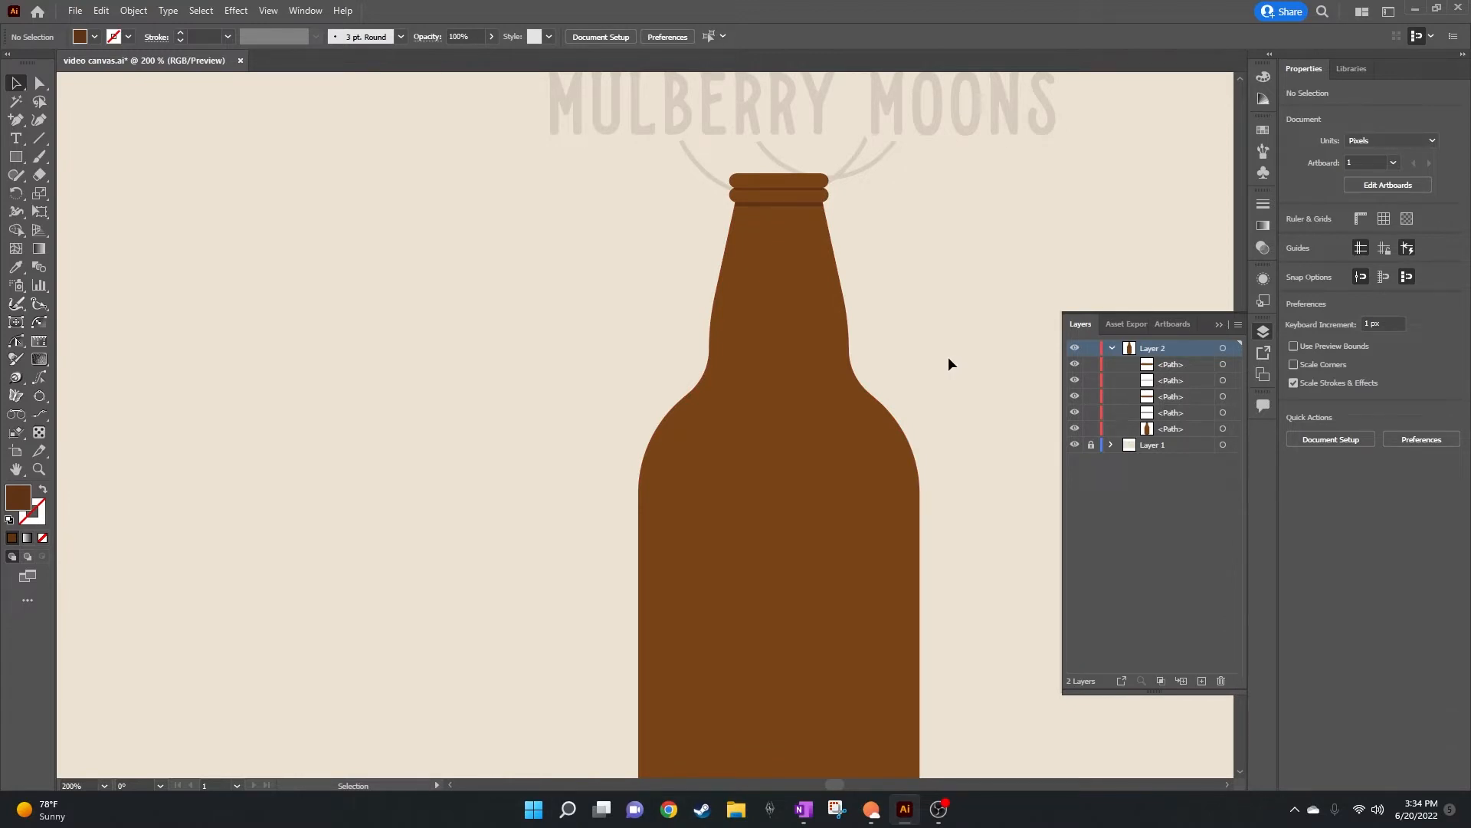
scroll(947, 363, right, 2)
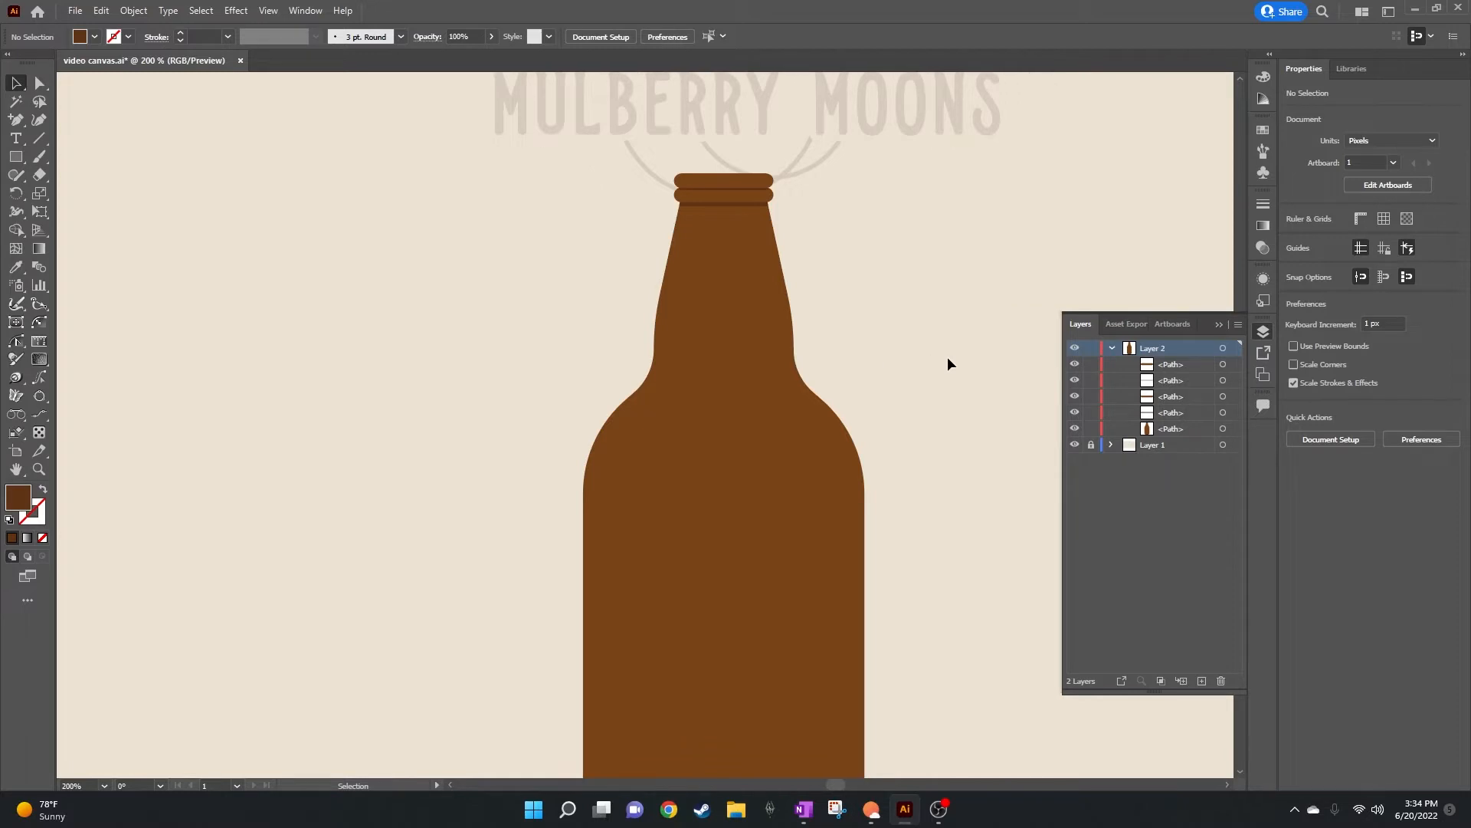
scroll(909, 360, down, 1)
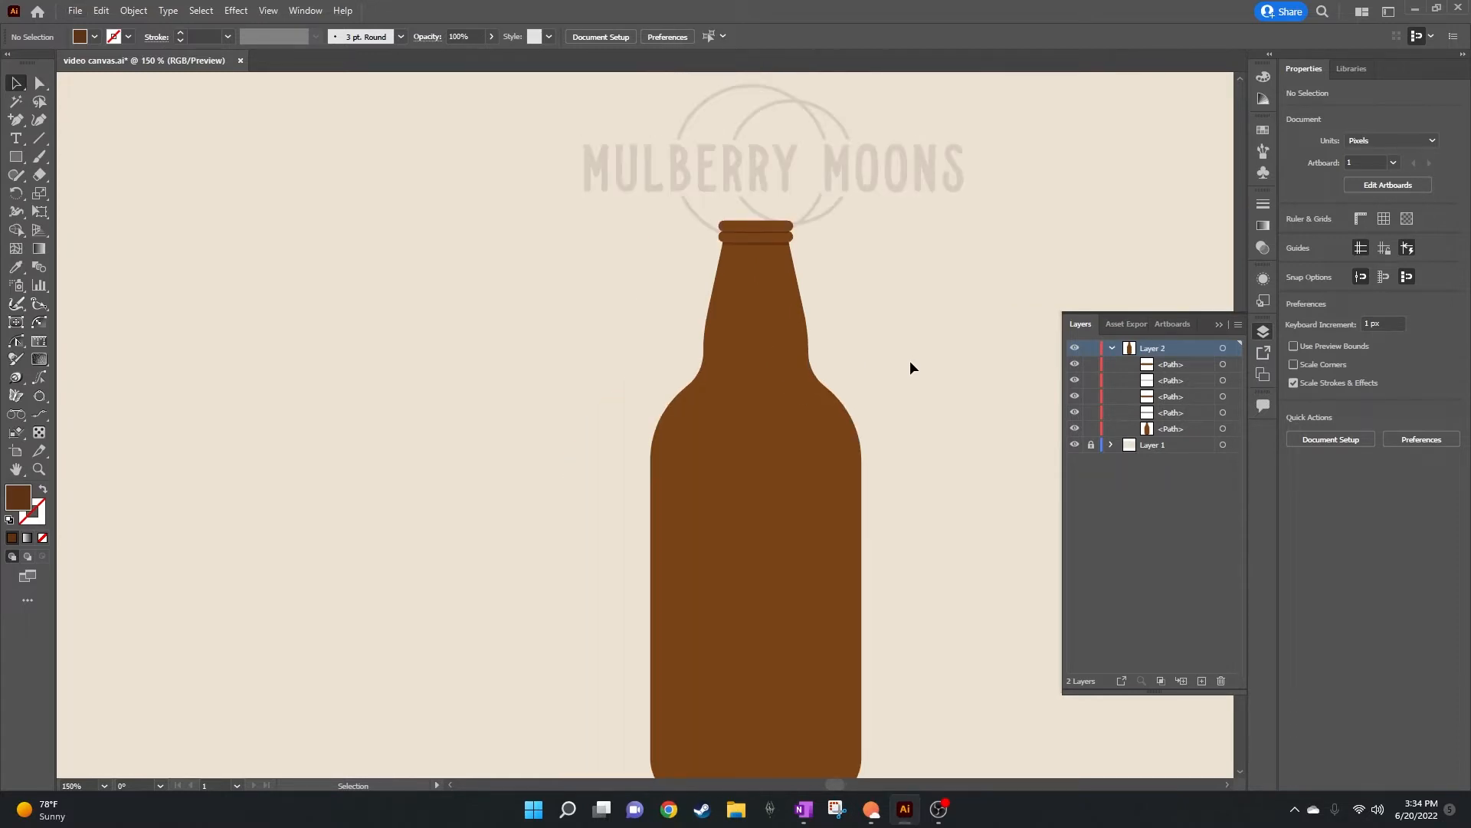
scroll(909, 360, down, 1)
scroll(909, 360, down, 1)
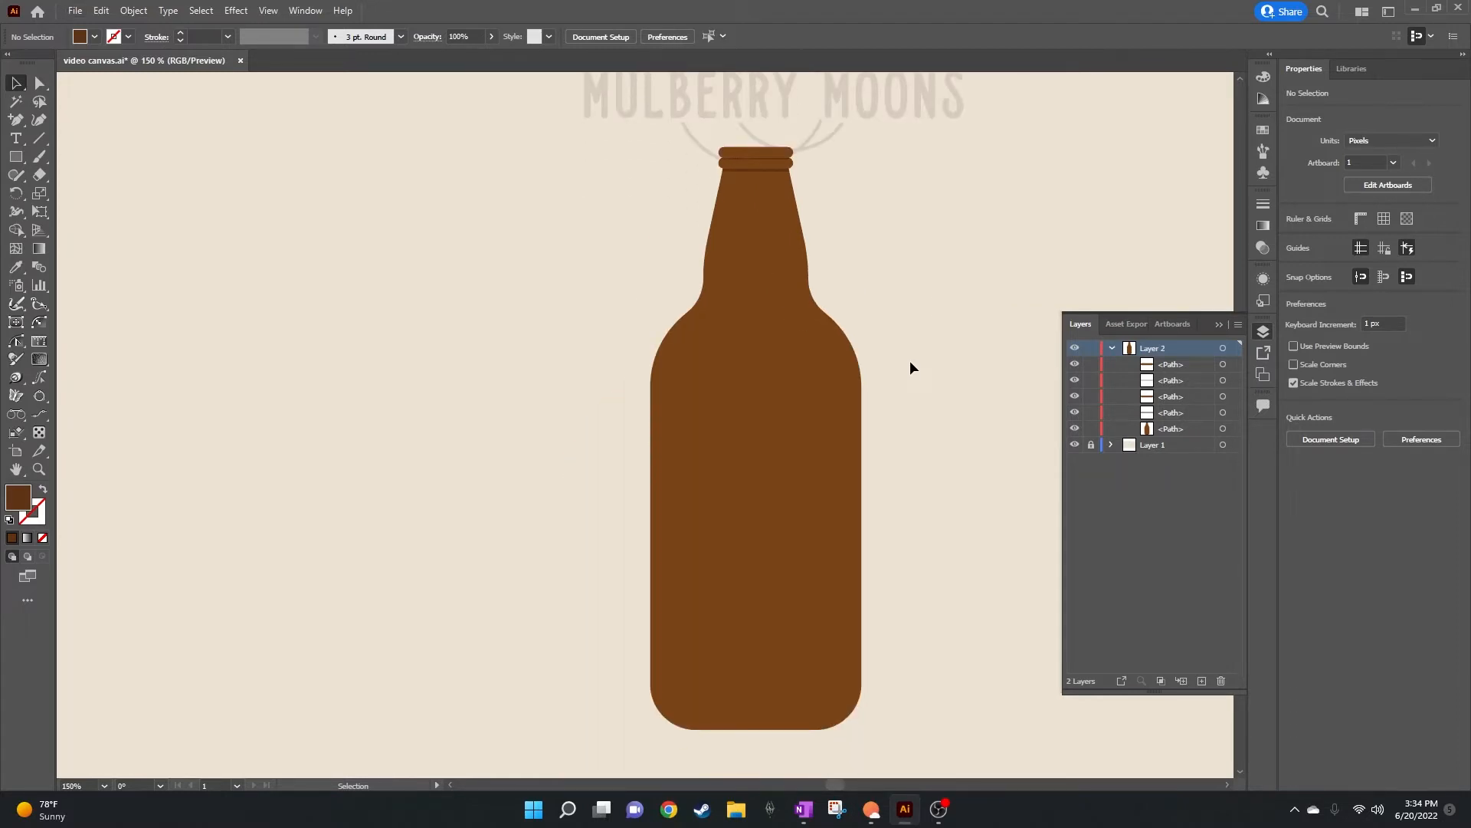
scroll(910, 363, up, 1)
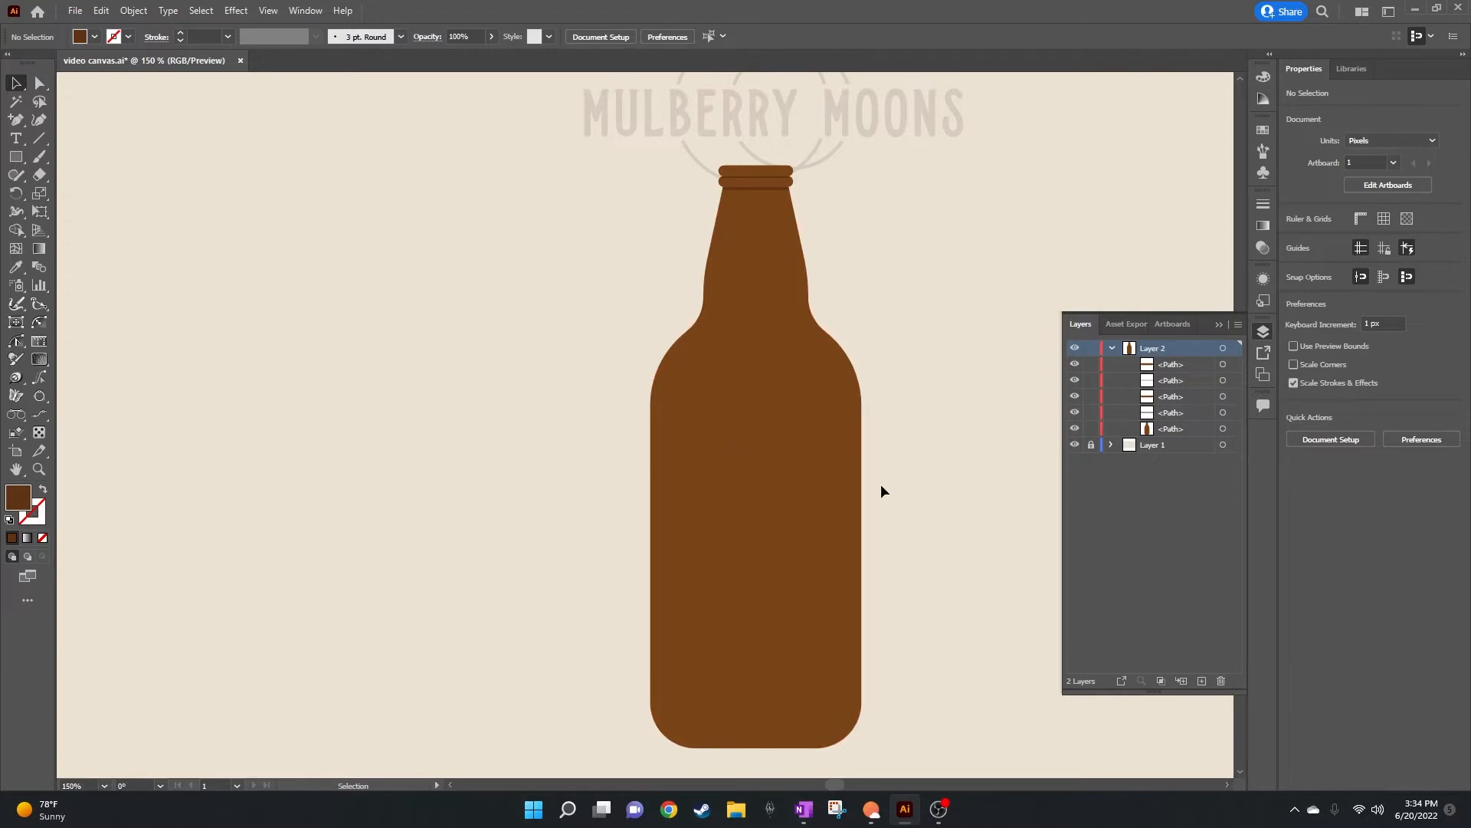
click(15, 156)
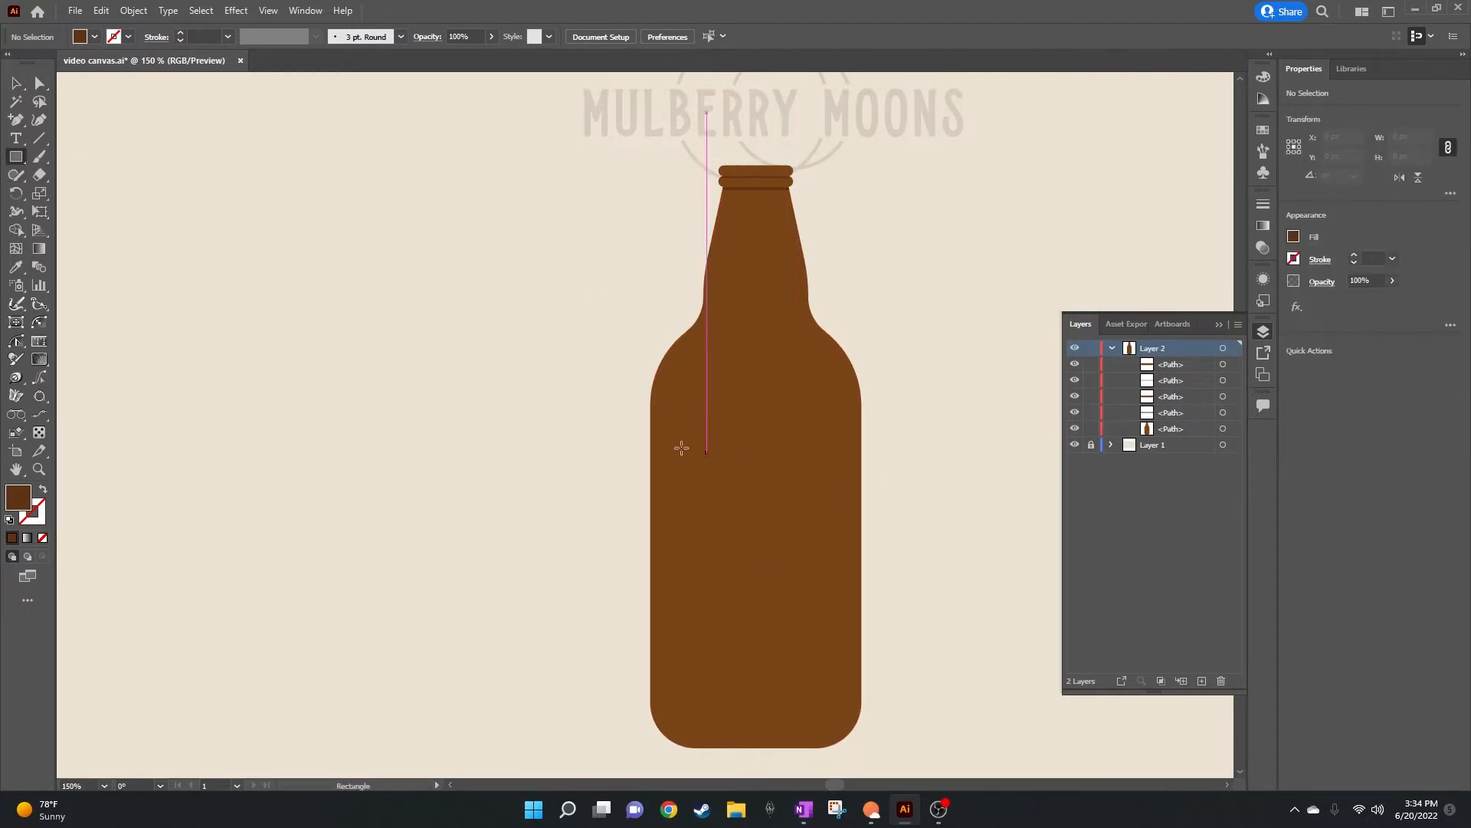
drag(661, 433, 851, 619)
click(23, 94)
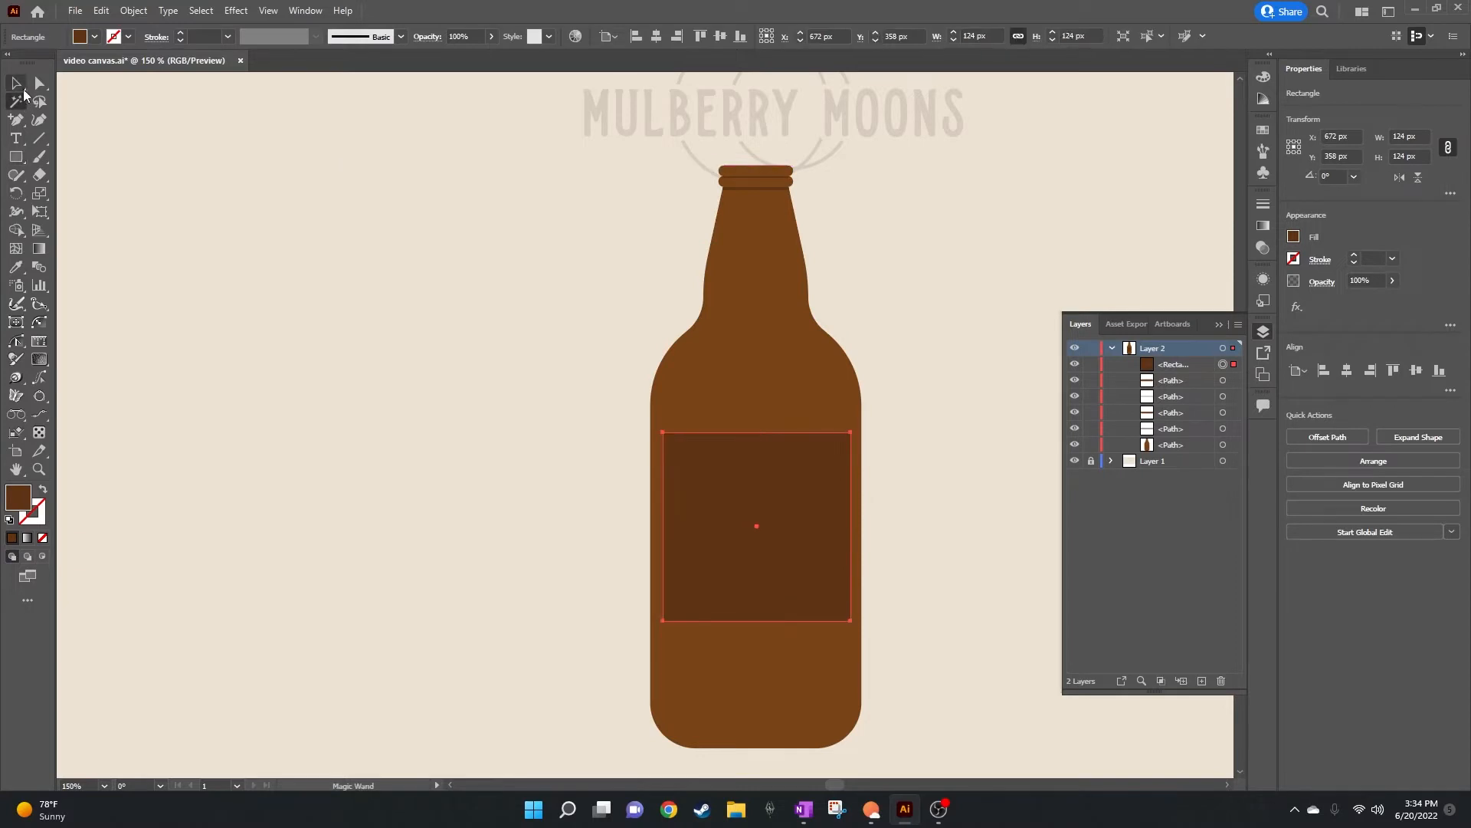
click(21, 86)
Step: Select all the bottle shapes together with the square and align them on their horizontal centre
click(720, 170)
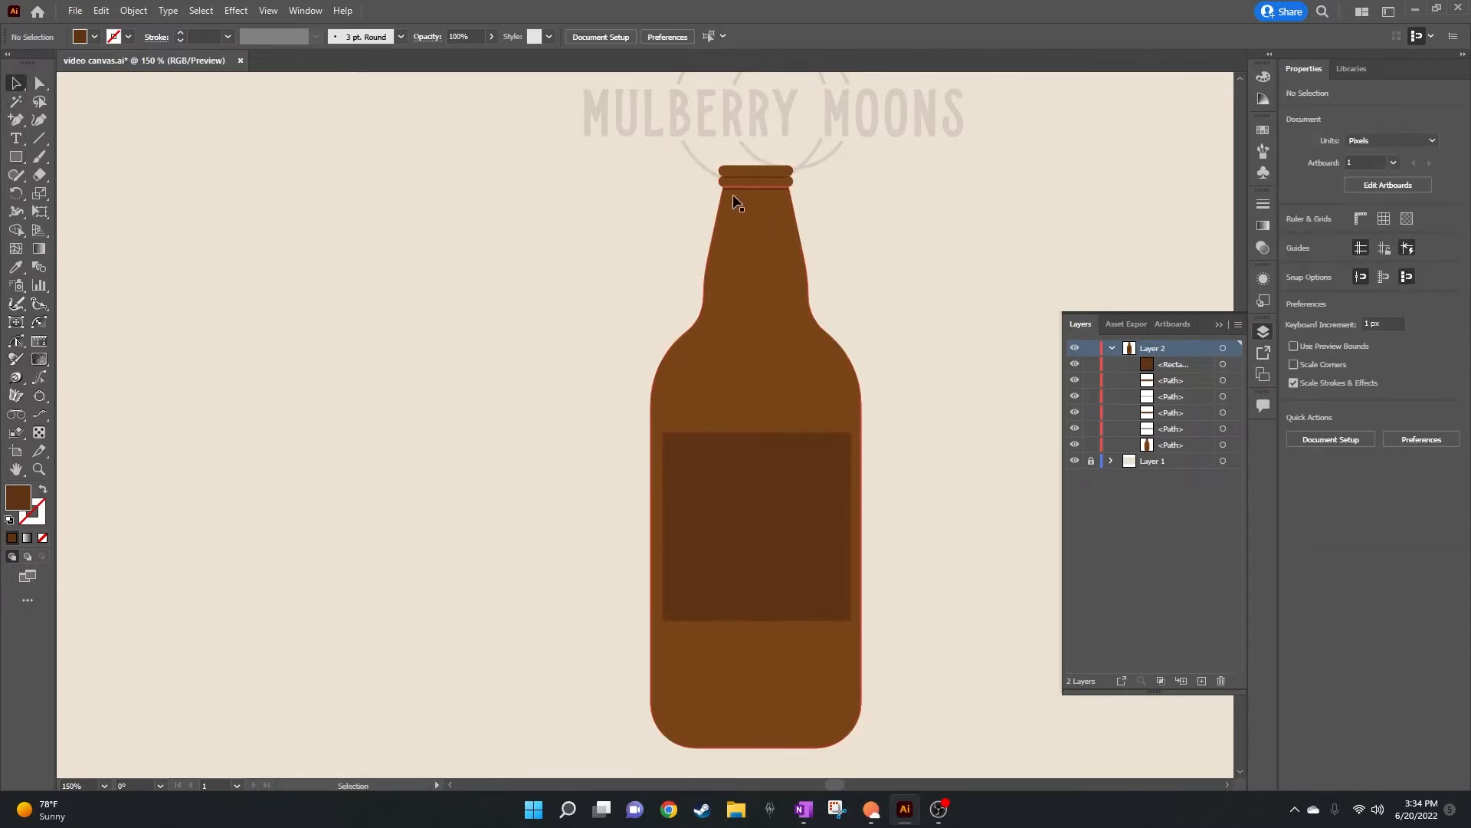
key(ctrl+z)
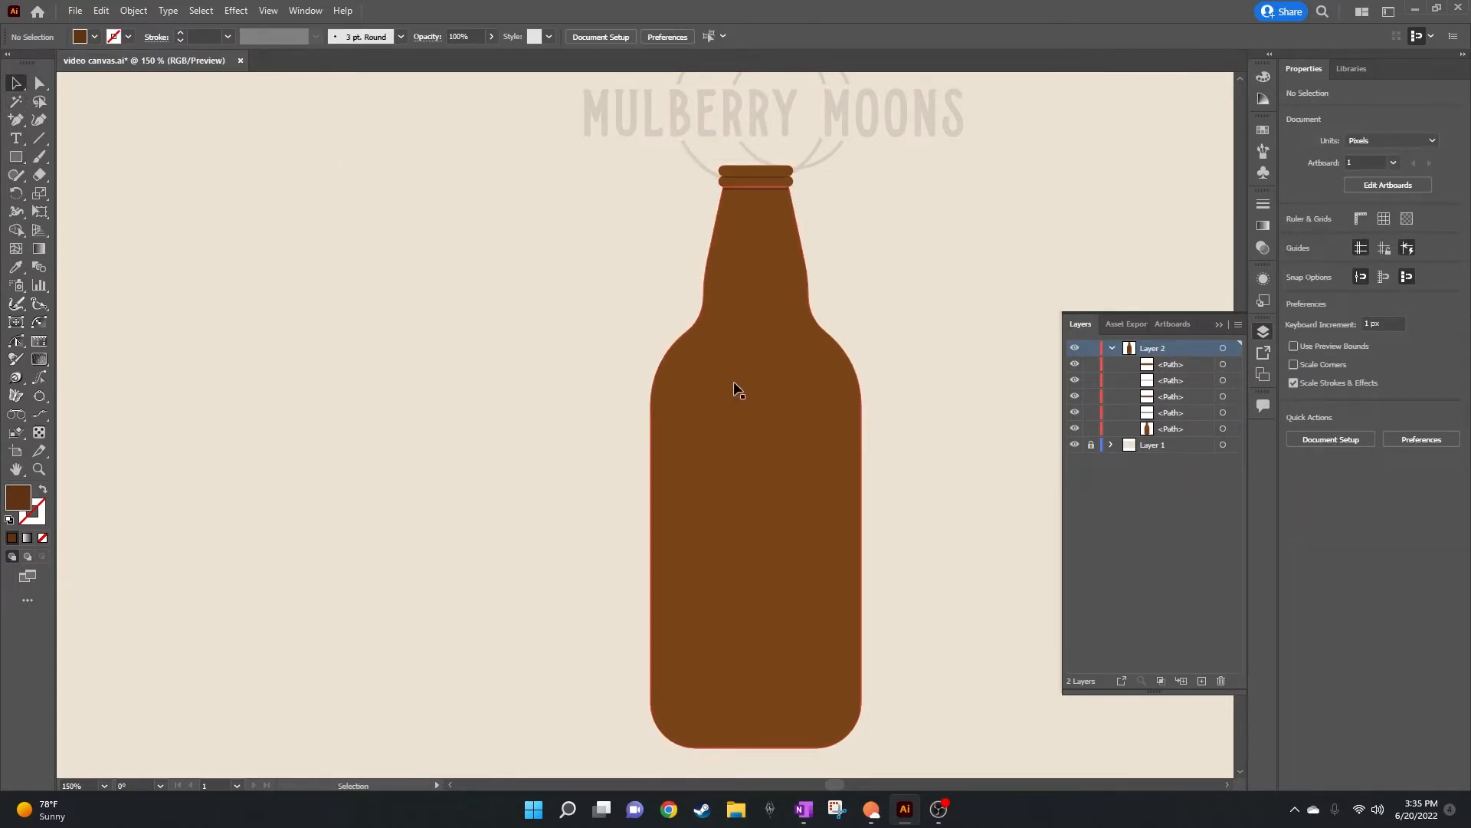
key(ctrl+shift+z)
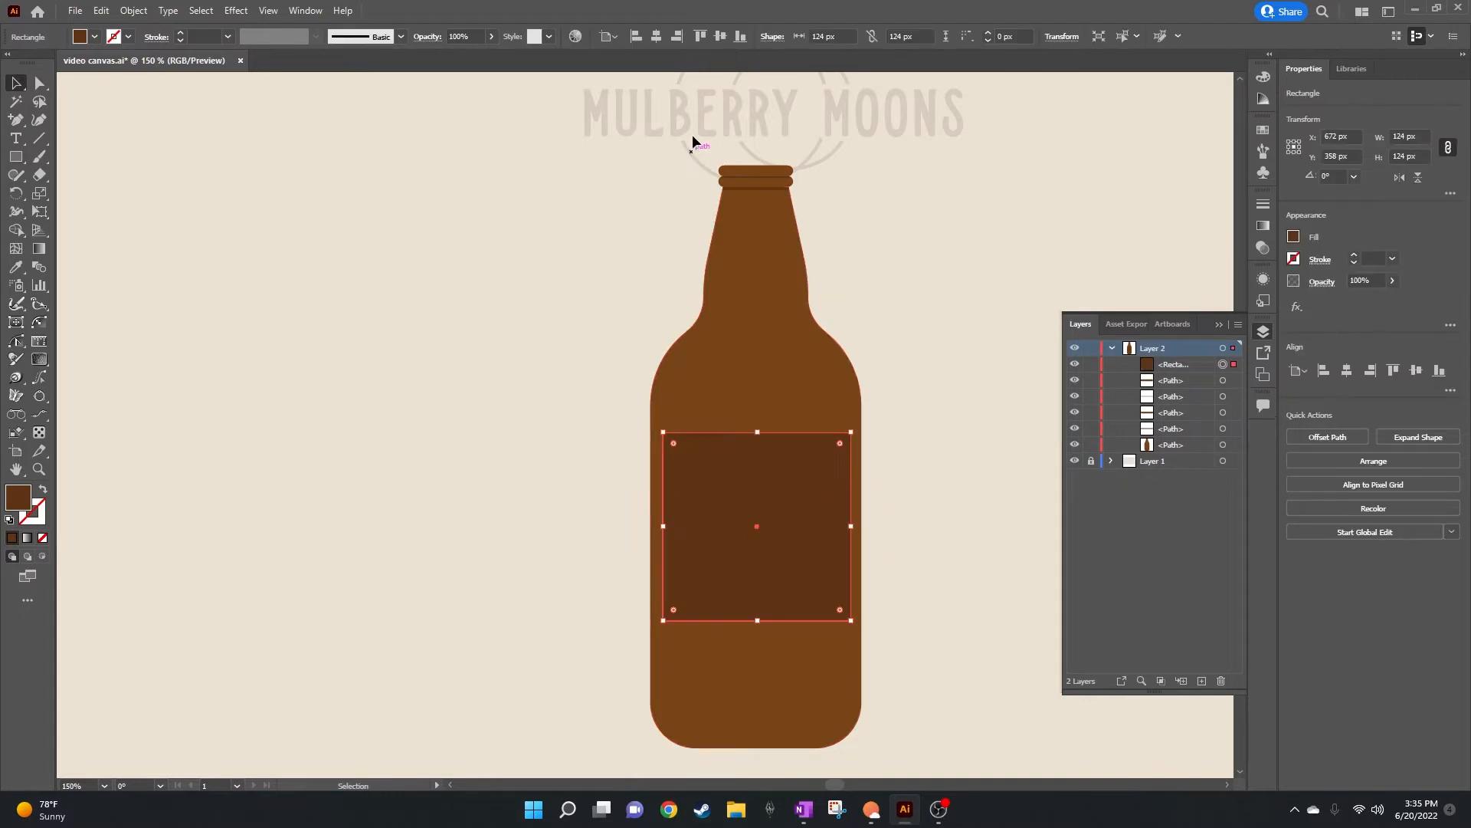
key(ctrl+a)
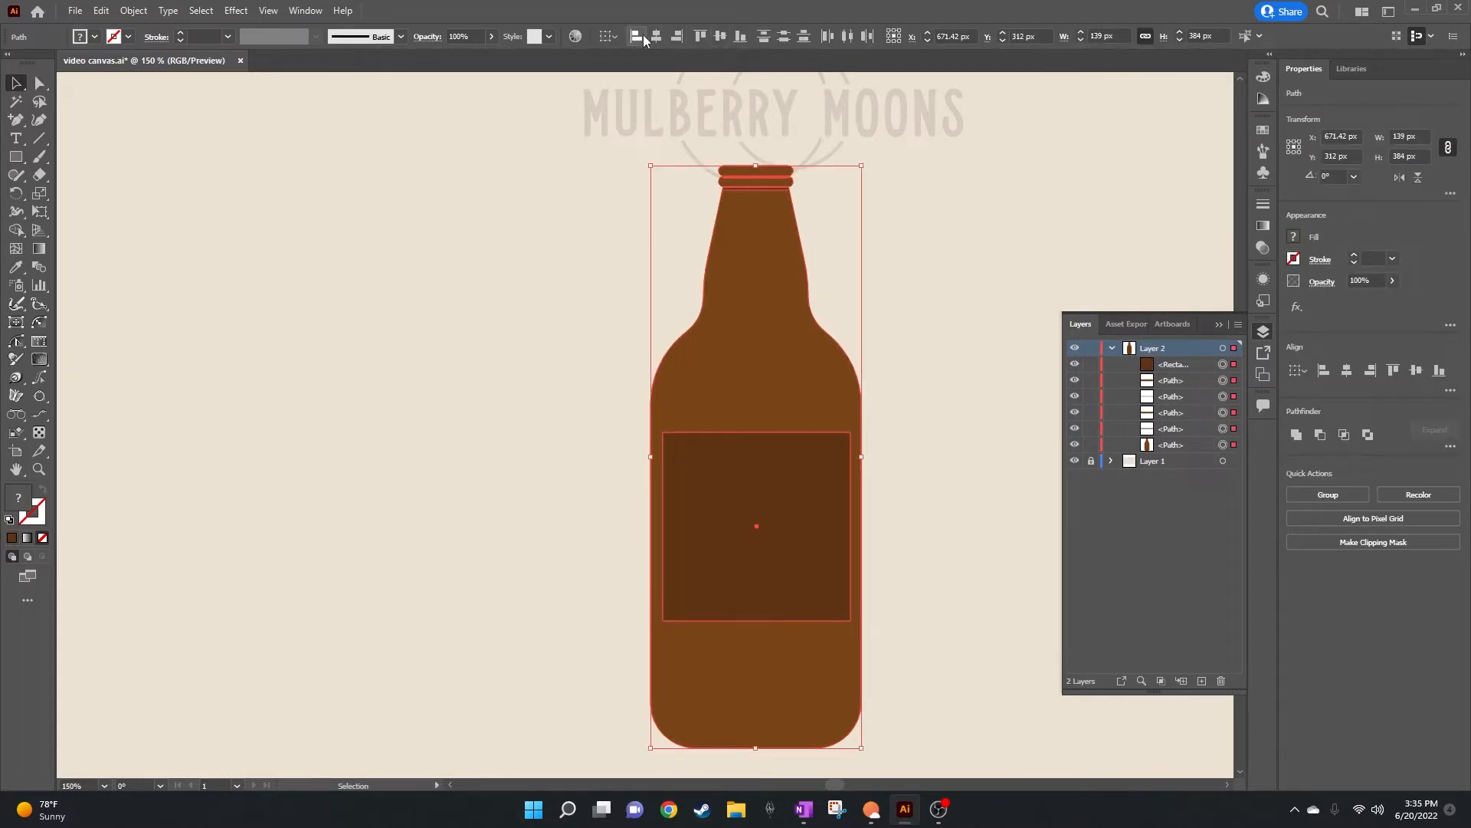
click(871, 465)
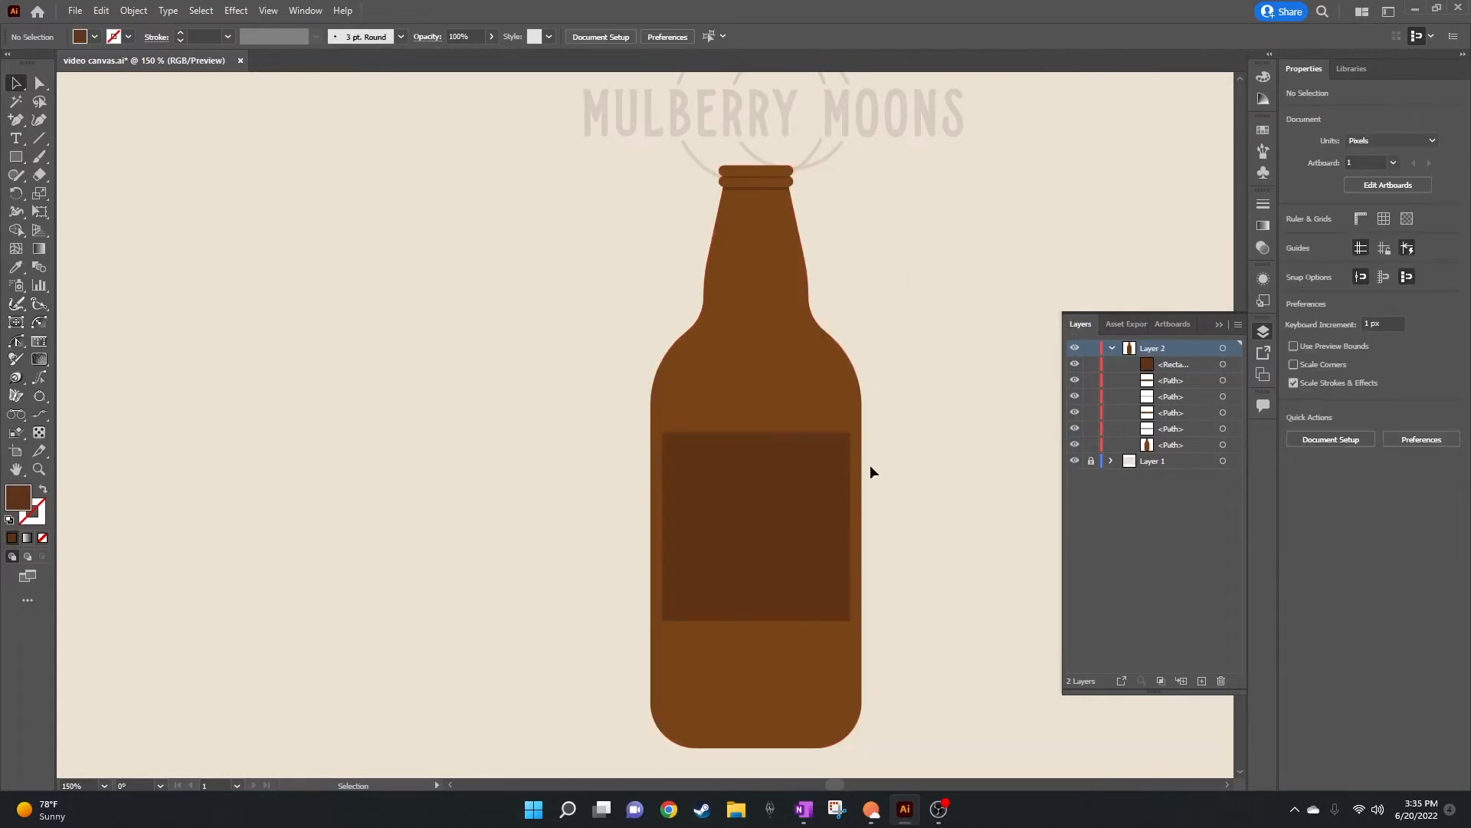
Step: Fill the label square on the bottle with the light cream swatch from the custom color group
click(835, 482)
click(1265, 130)
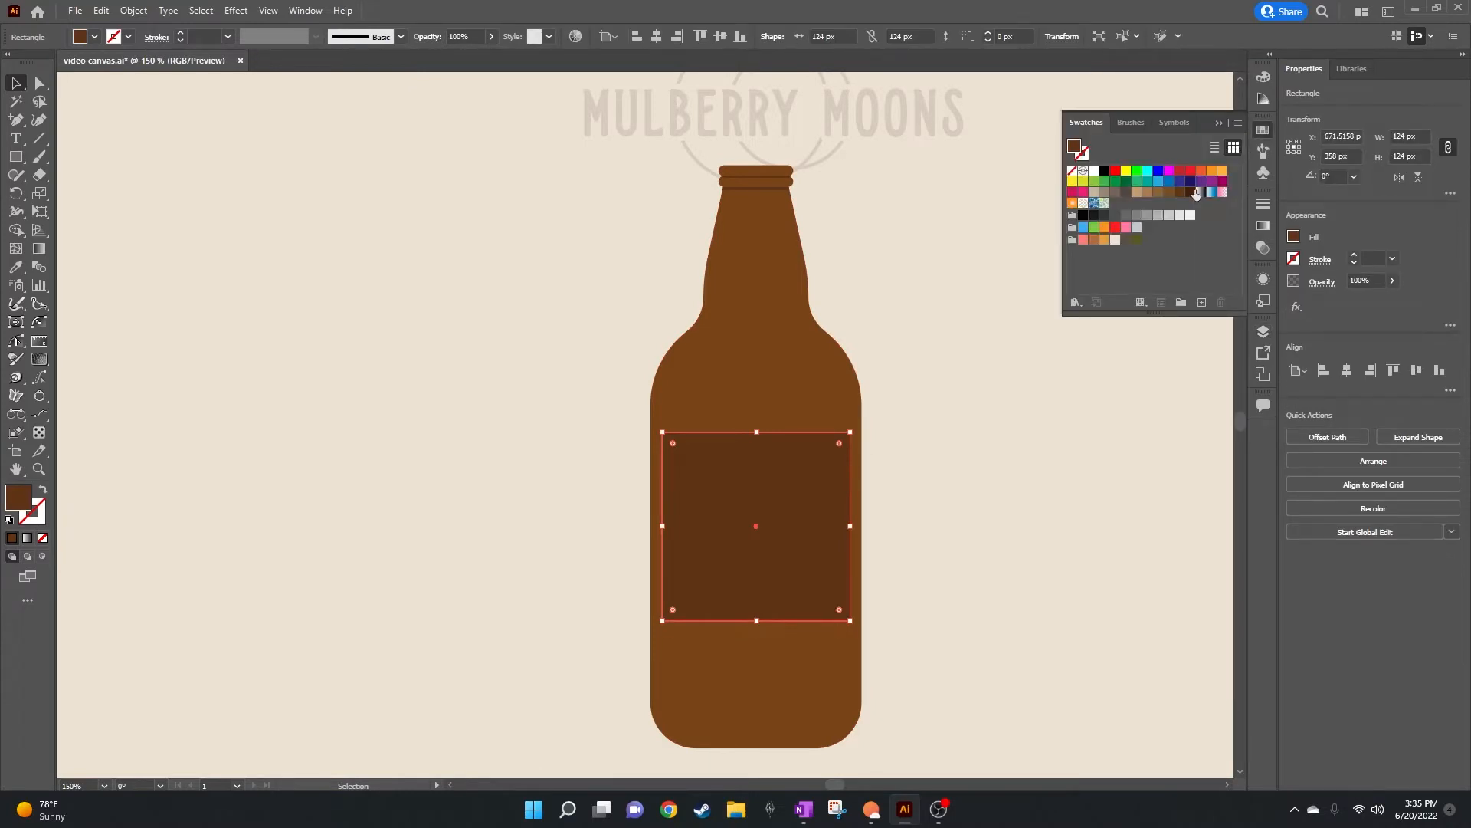
click(1115, 240)
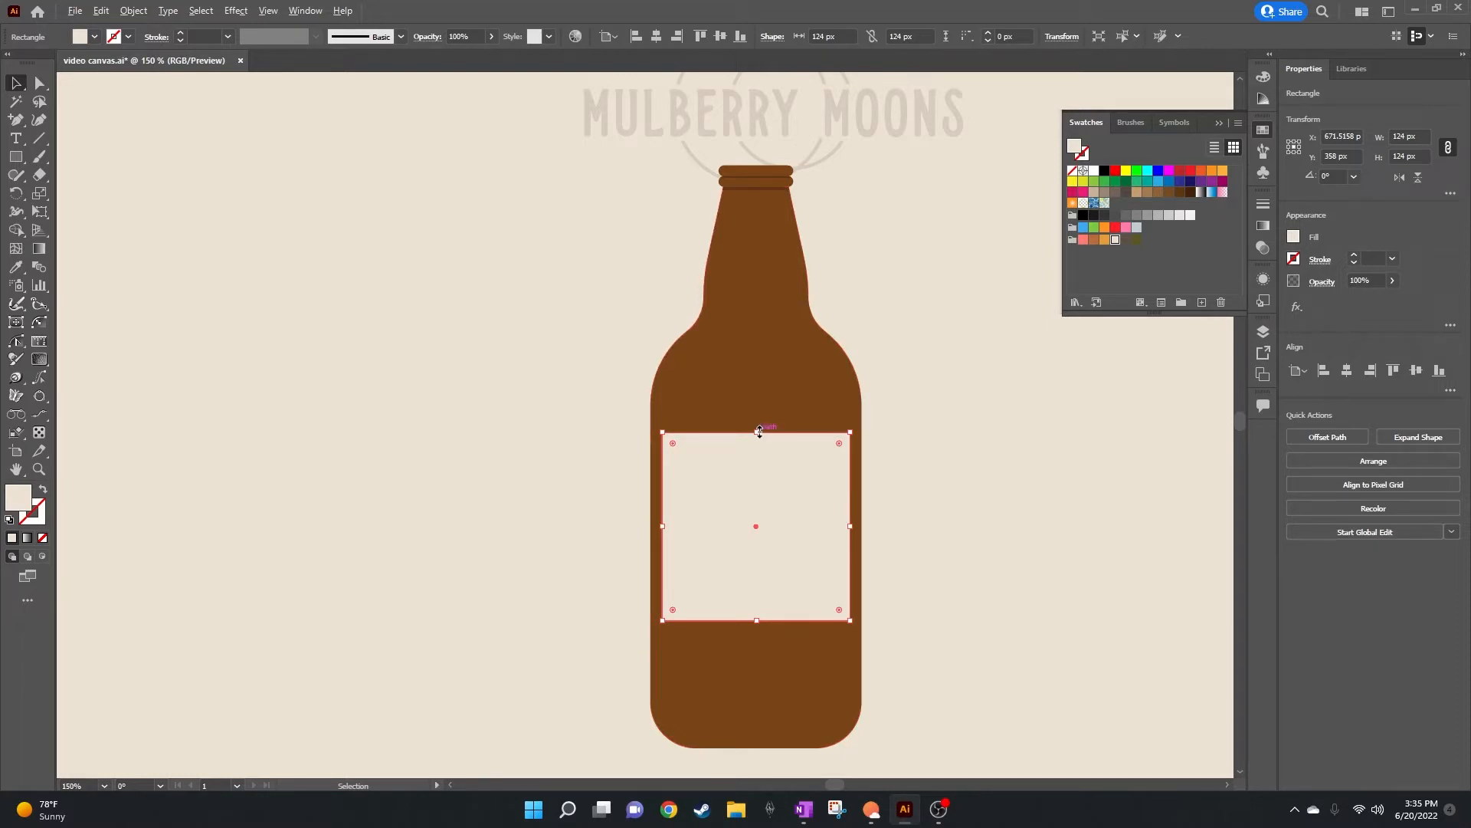
drag(759, 431, 756, 455)
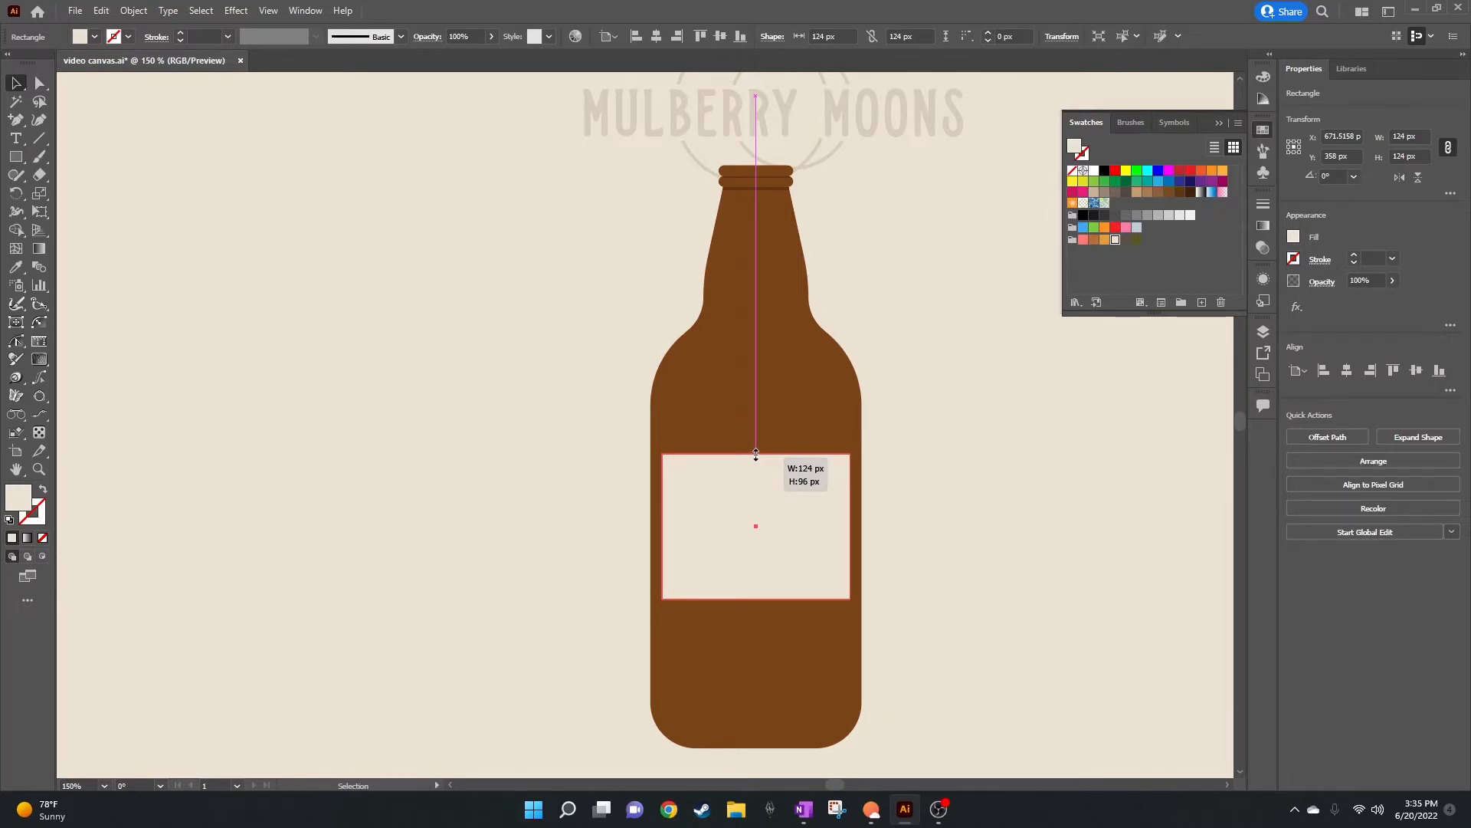
drag(755, 454, 756, 453)
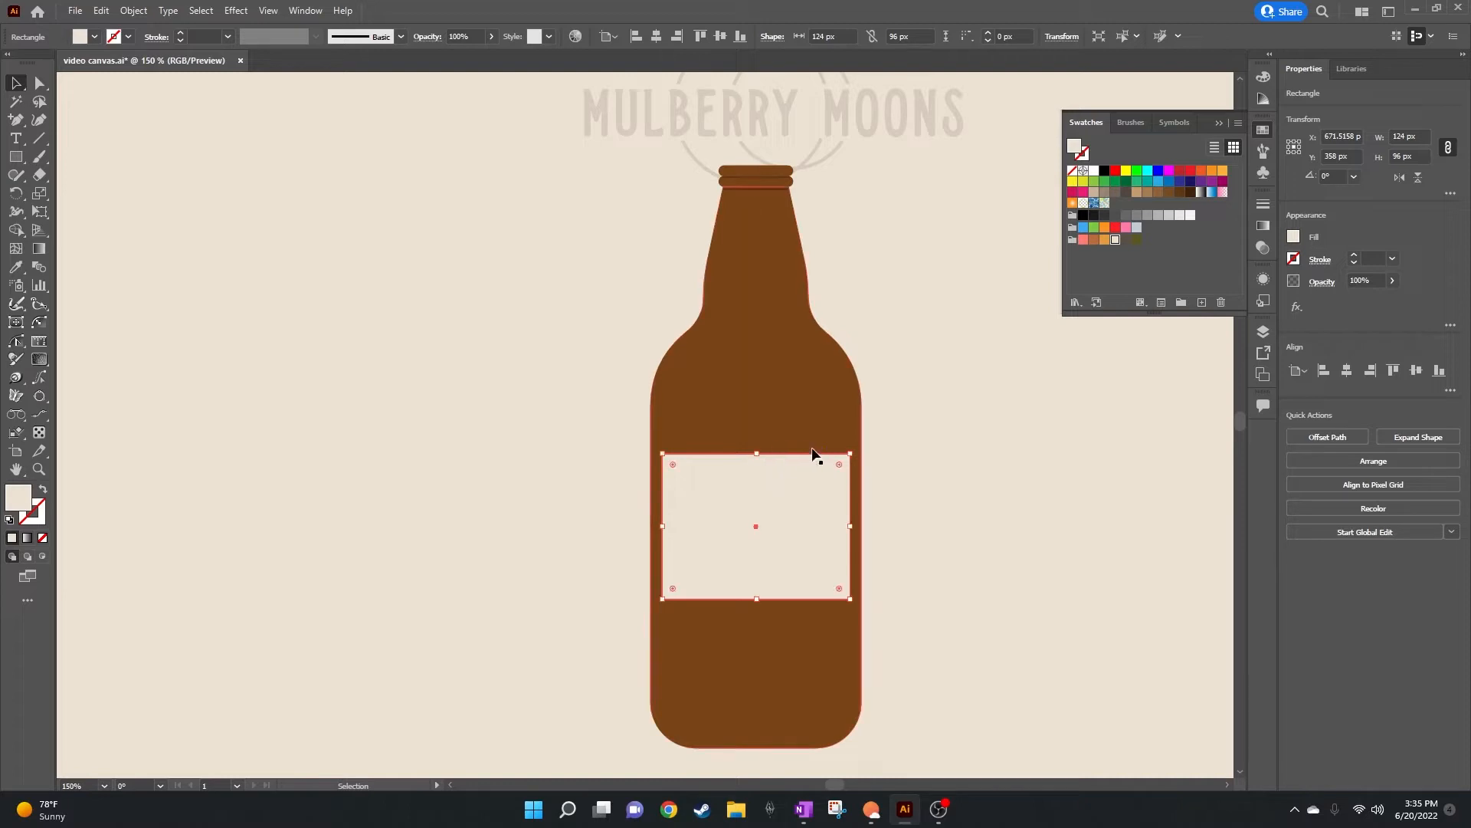
key(ctrl+z)
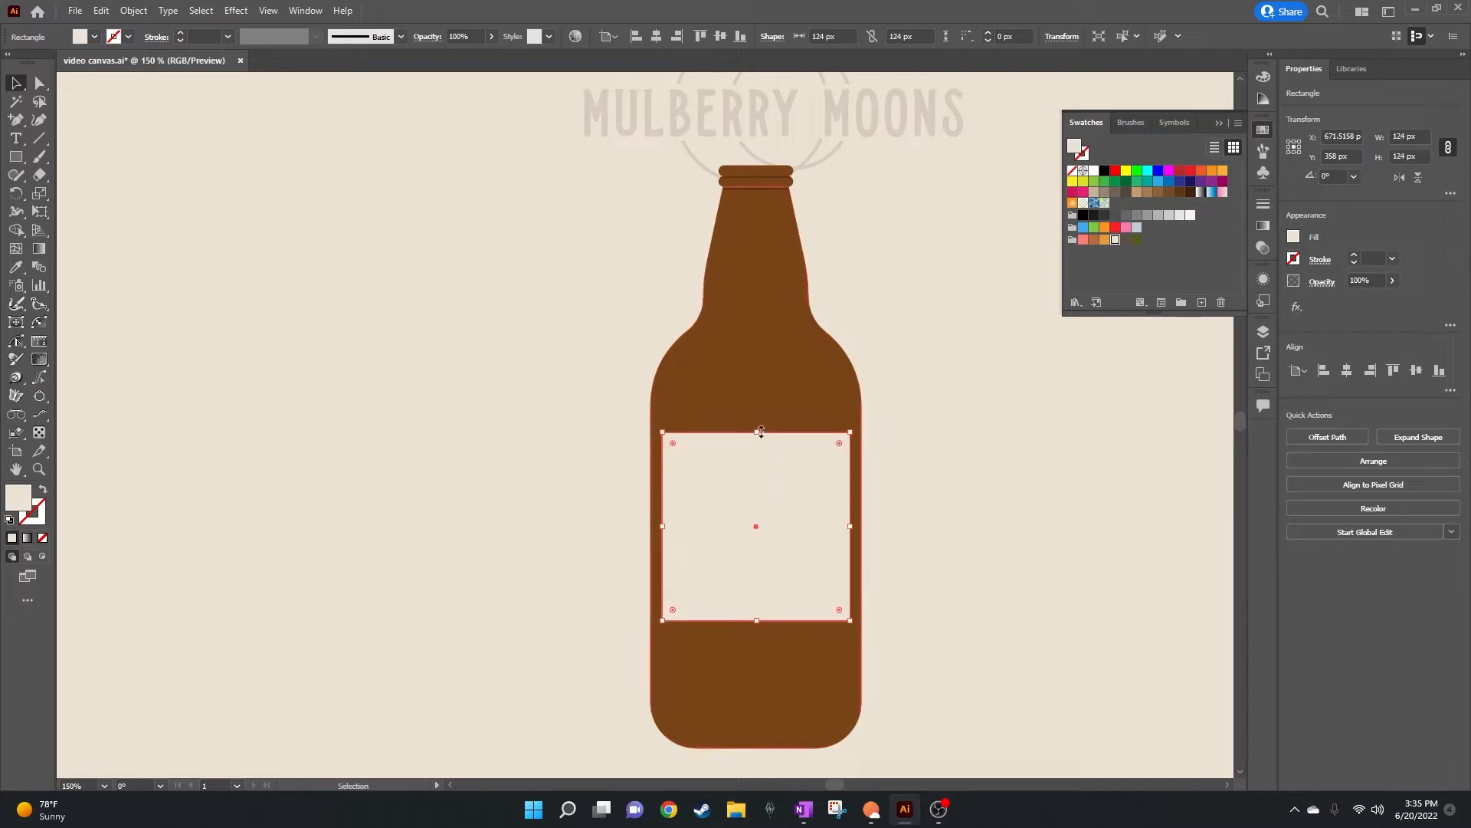
drag(757, 431, 759, 455)
key(ctrl+z)
Step: Reduce the cream label's height evenly about its centre to about 104 px and deselect it
drag(759, 431, 758, 449)
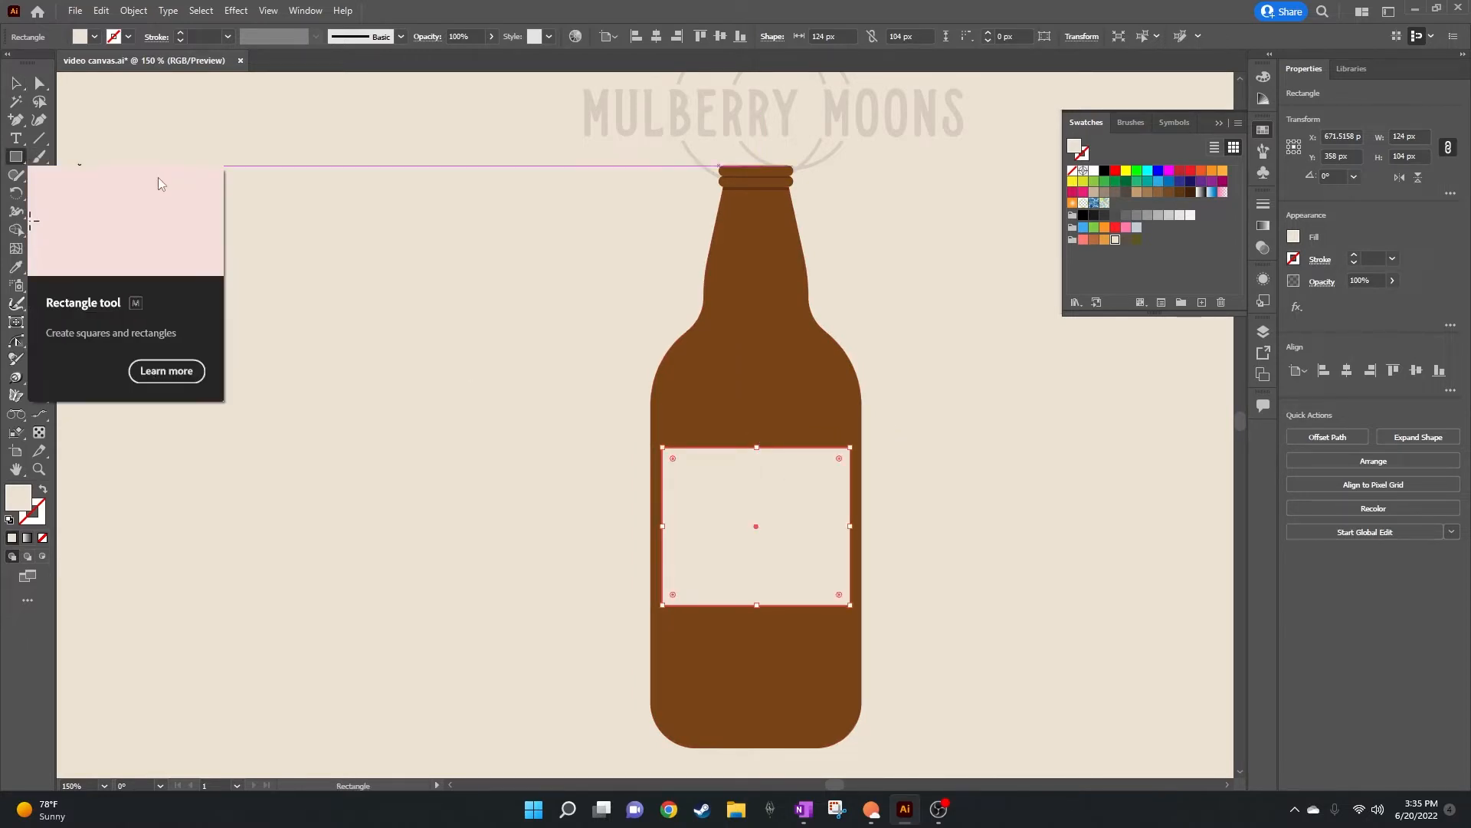
click(125, 182)
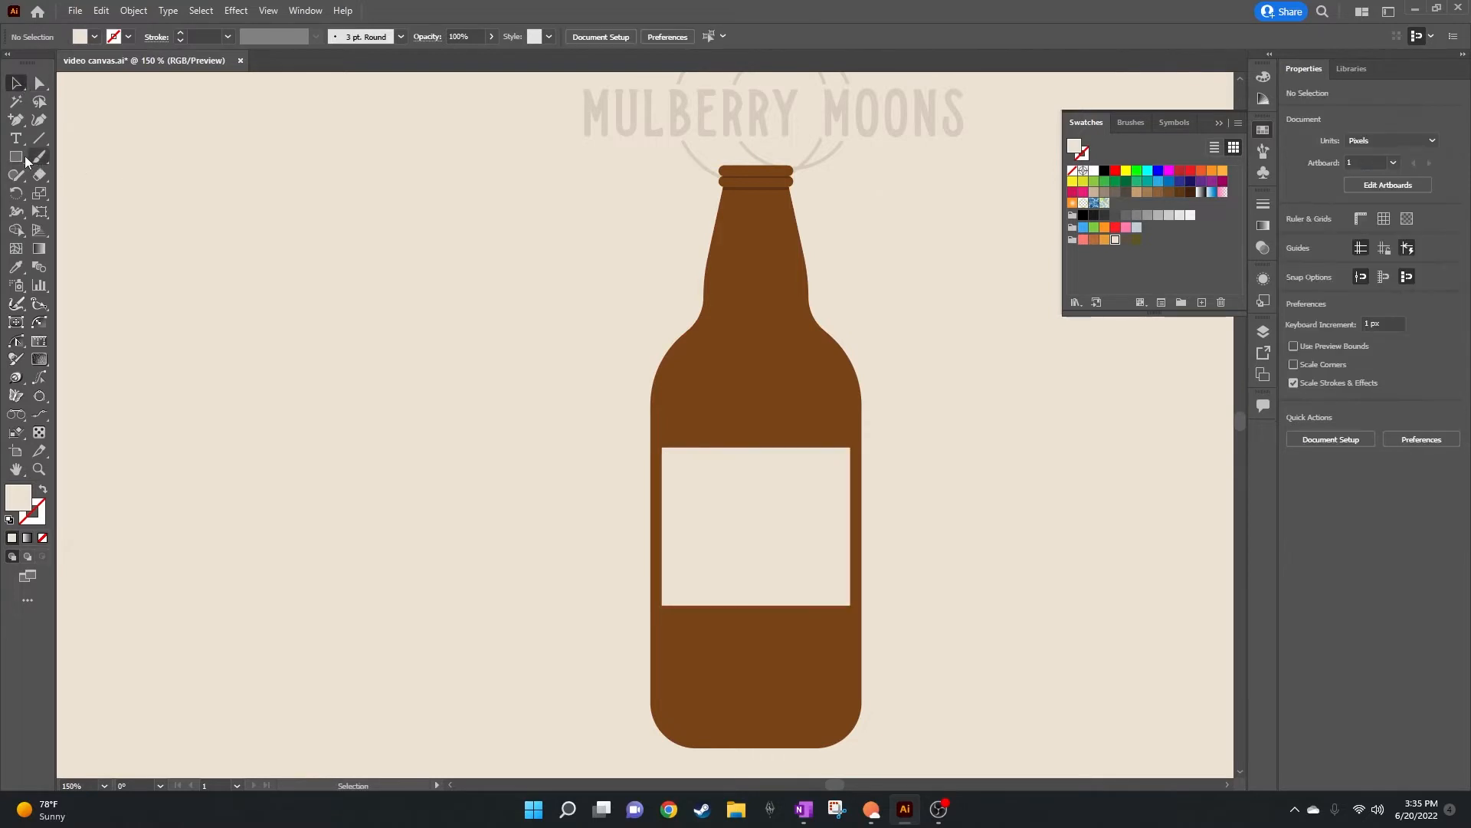
Step: Draw a cream rectangle of about 88 by 160 px from the label's centre and round its corners fully to 44 px
key(m)
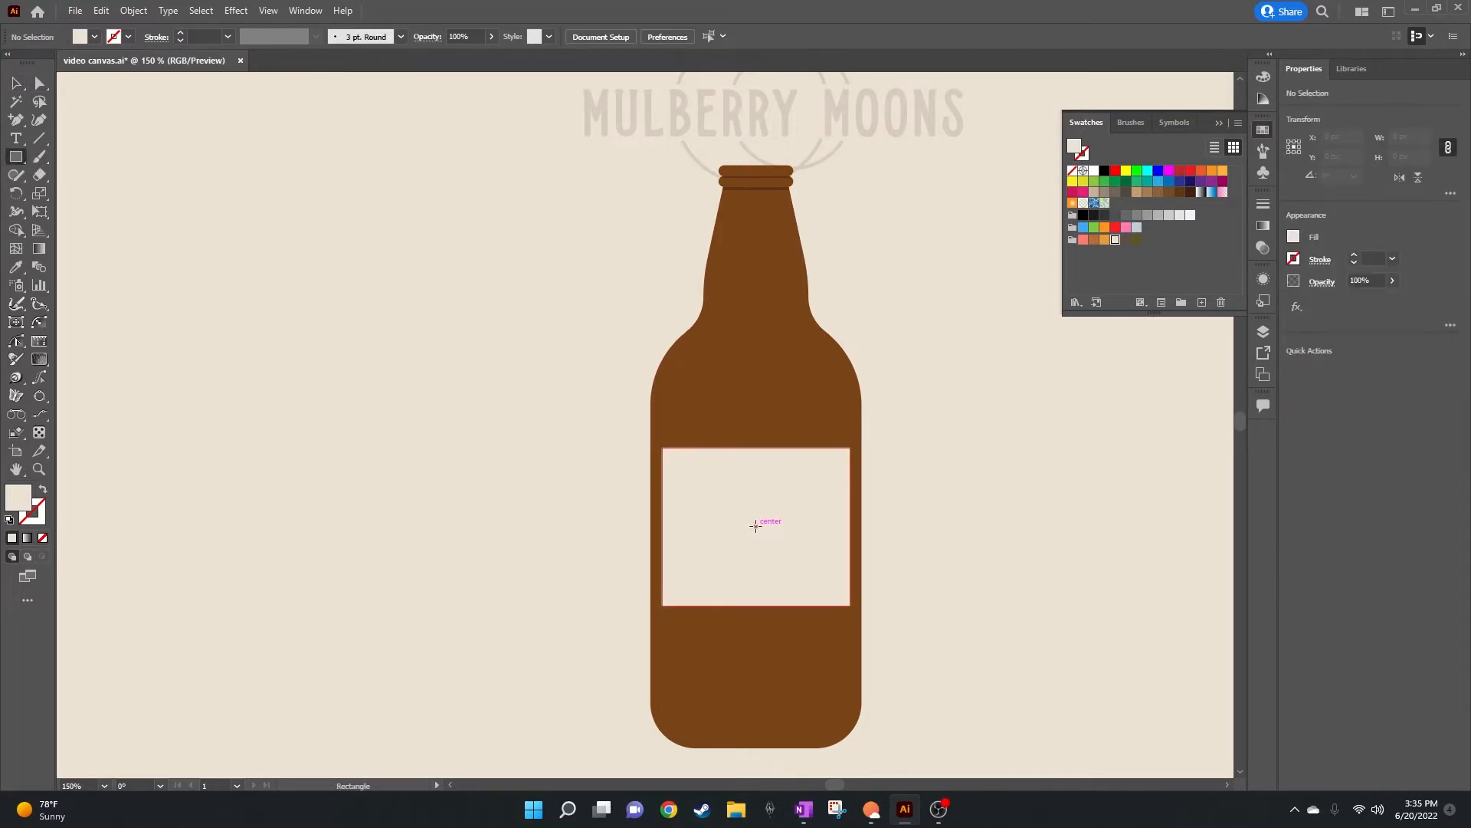
drag(756, 526, 824, 404)
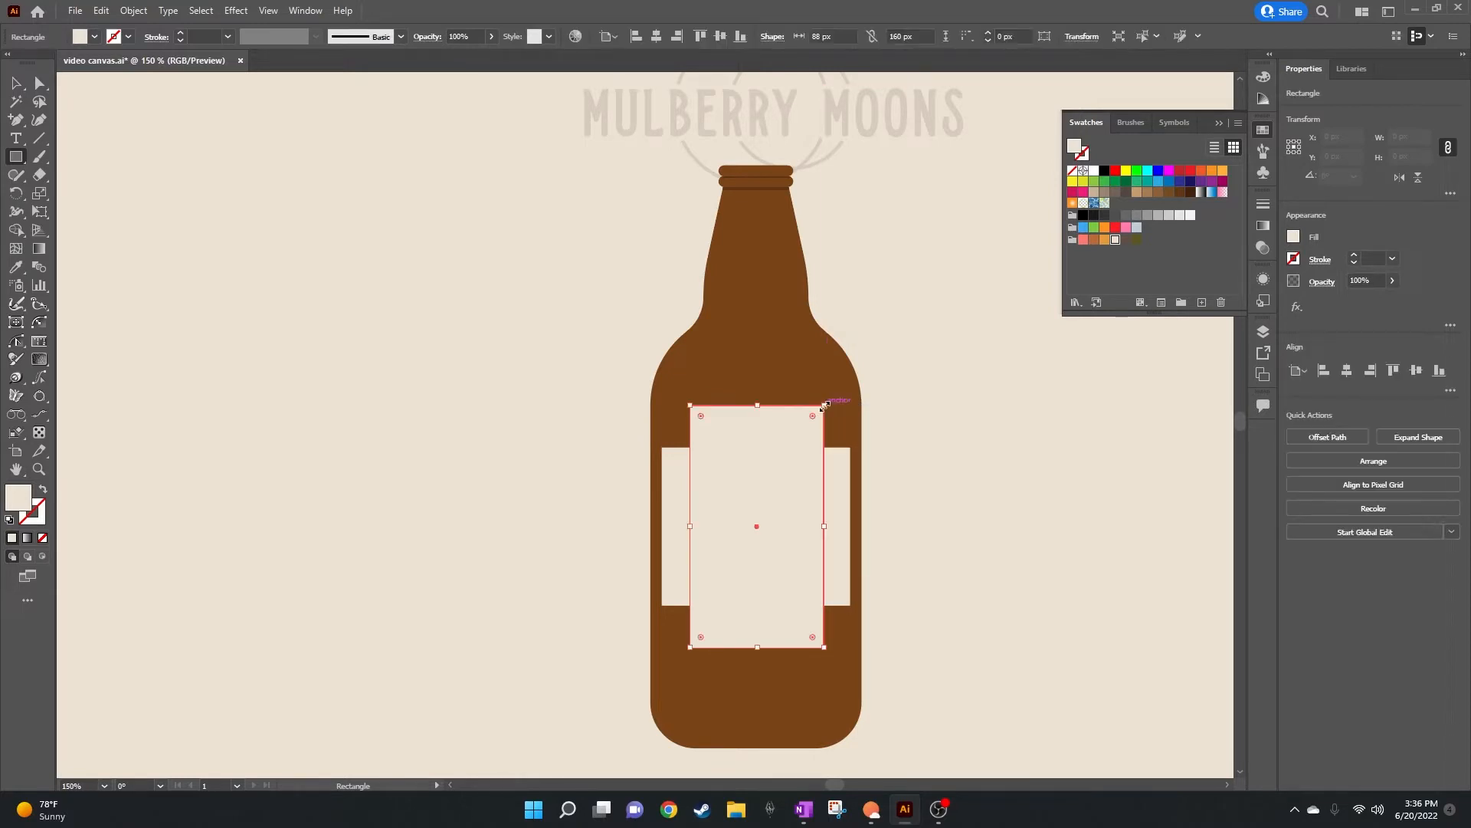
key(v)
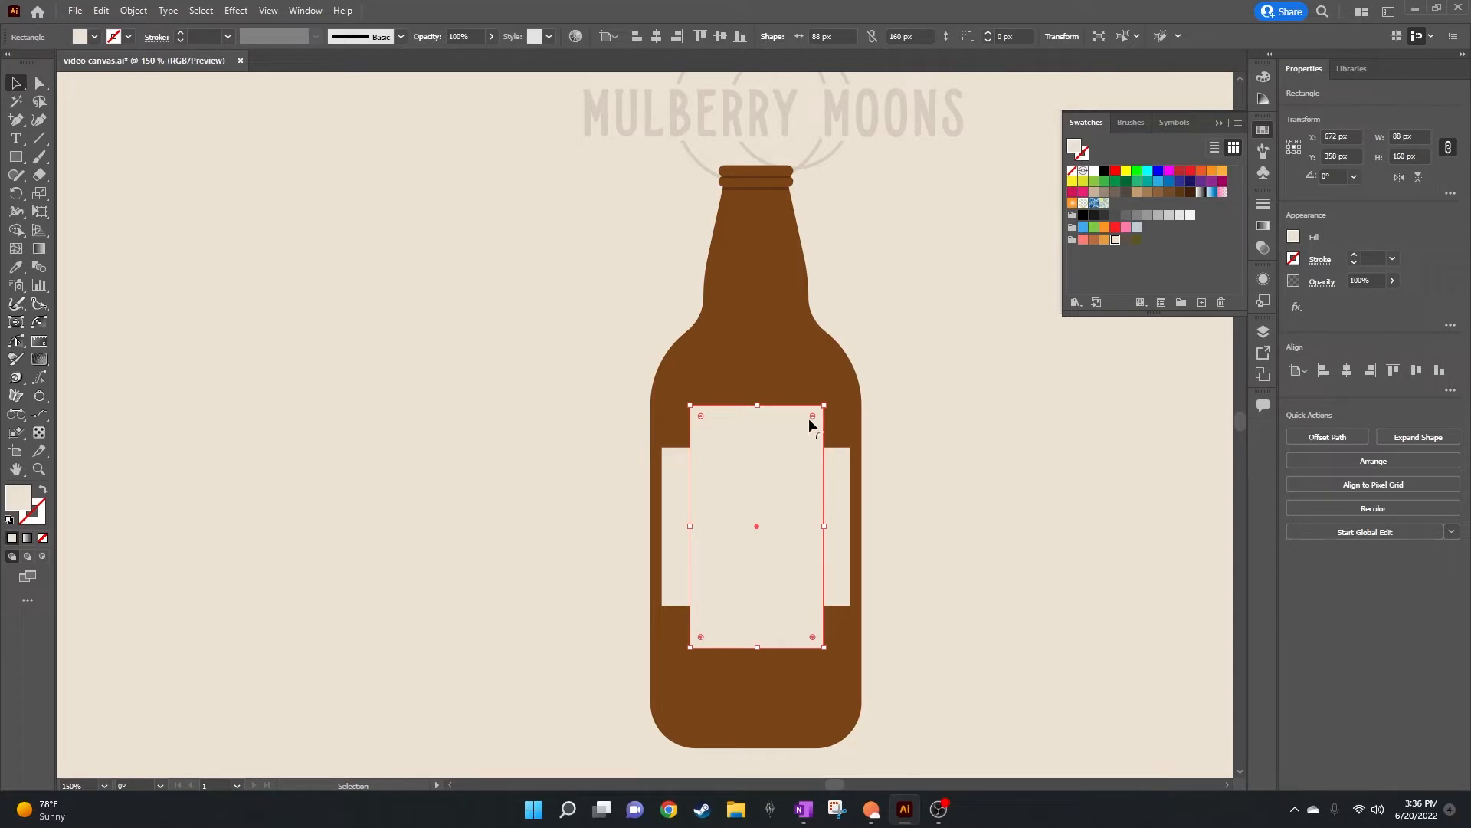
drag(811, 415, 740, 515)
click(977, 434)
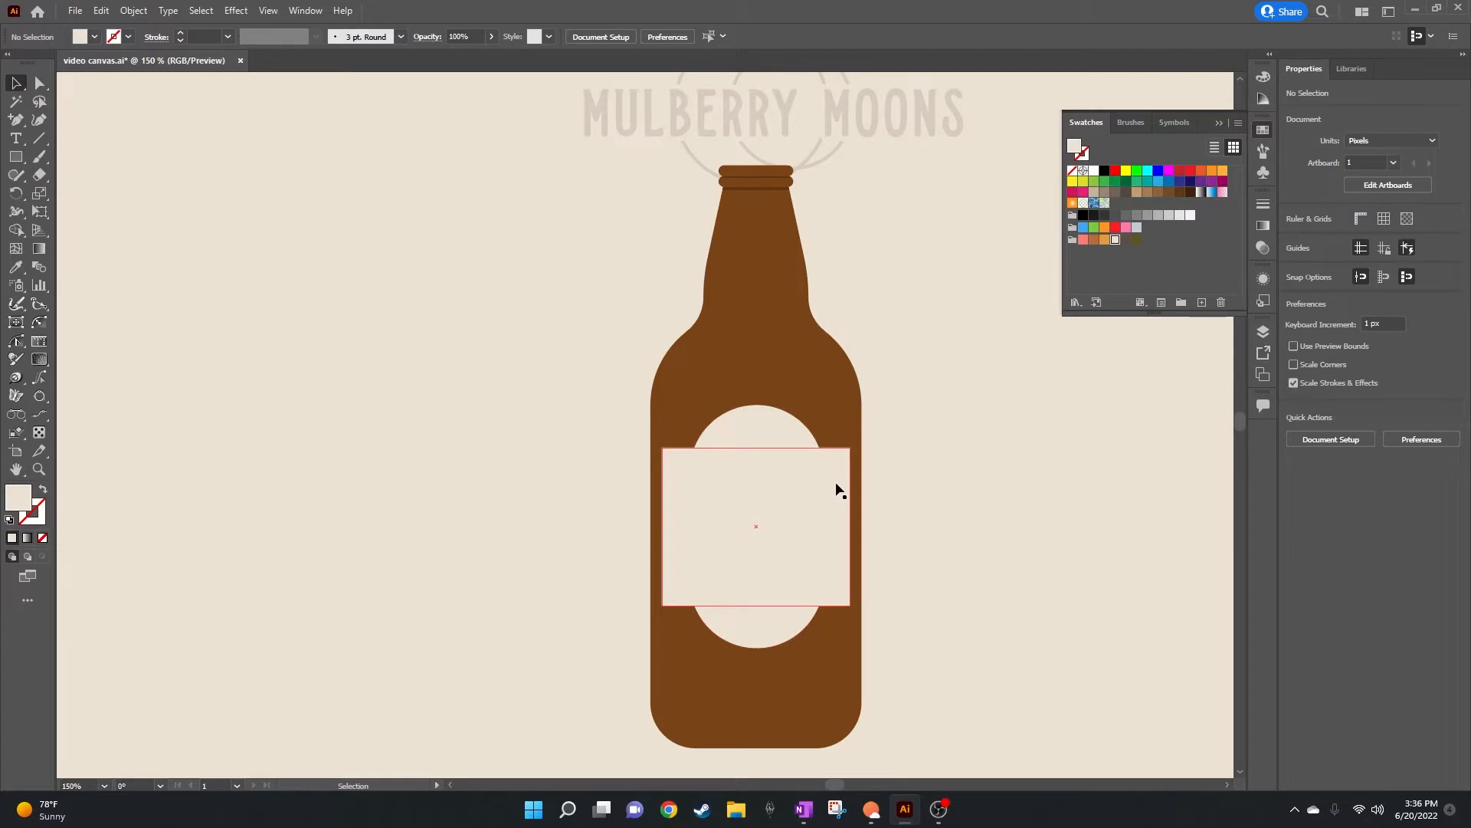
Step: Place a copy of the rounded cream shape beside the bottle and fill it with the orange swatch
click(796, 451)
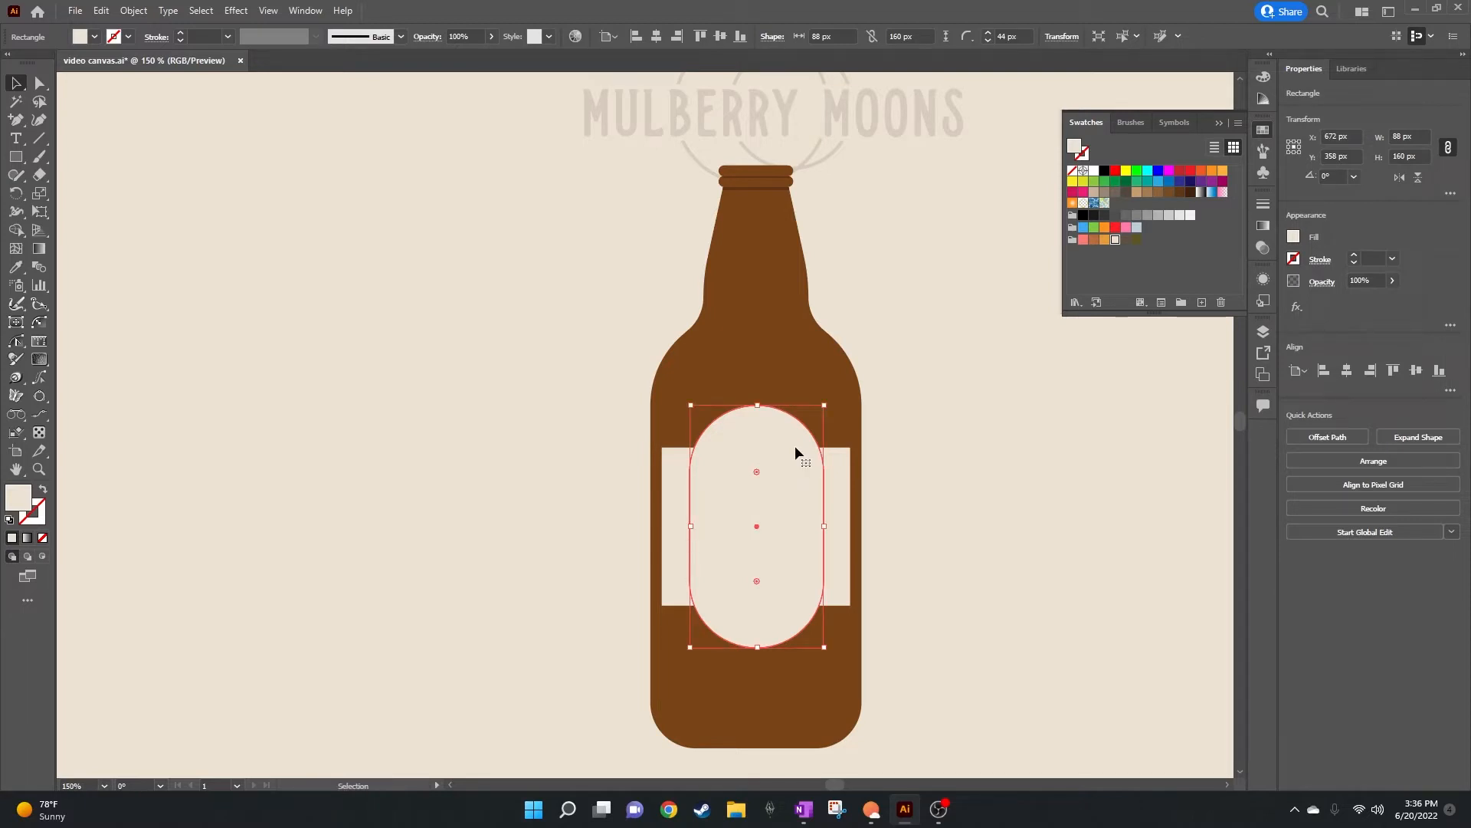
drag(794, 445, 494, 479)
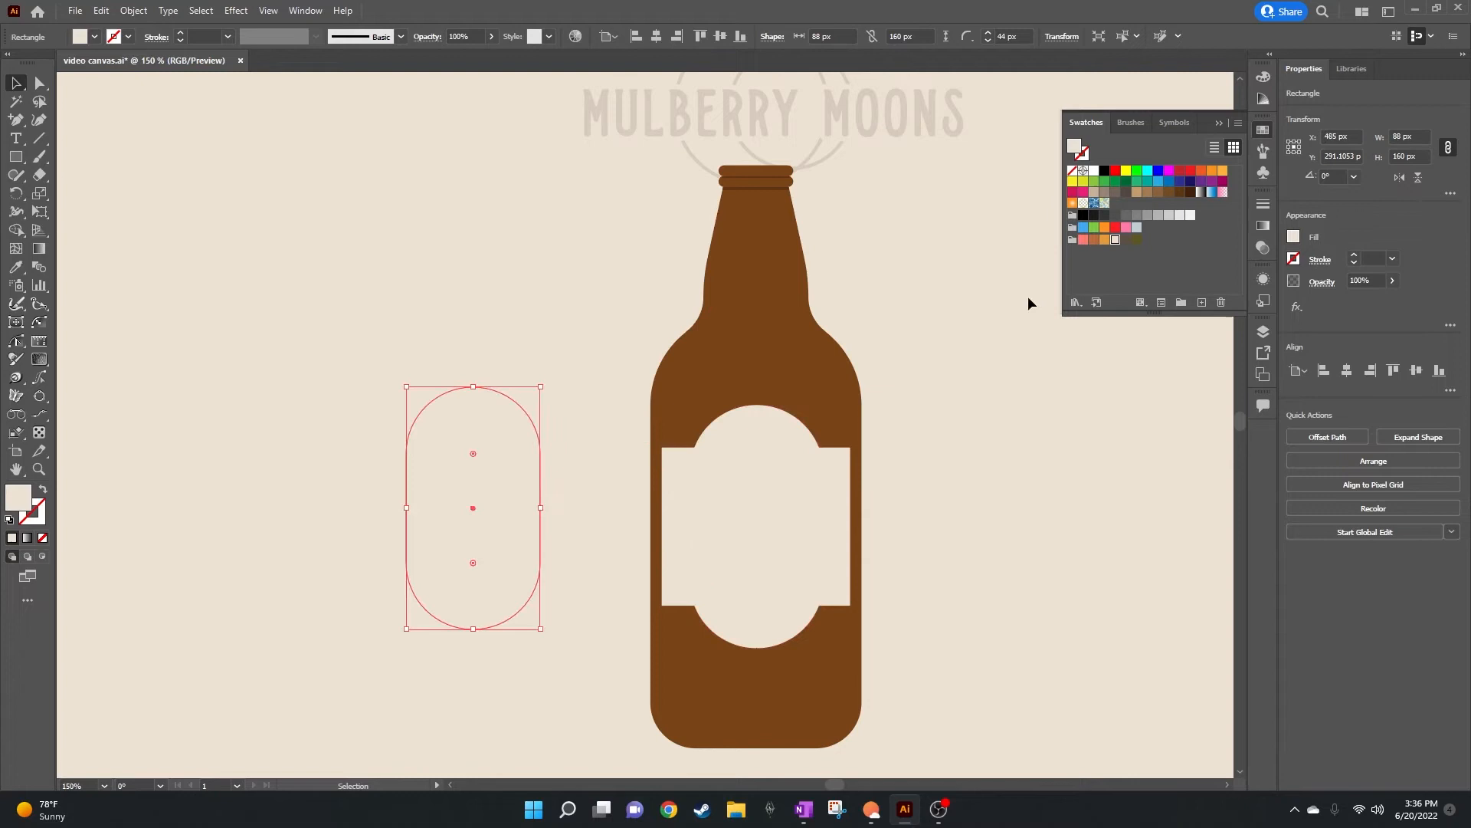
click(1104, 239)
click(1059, 477)
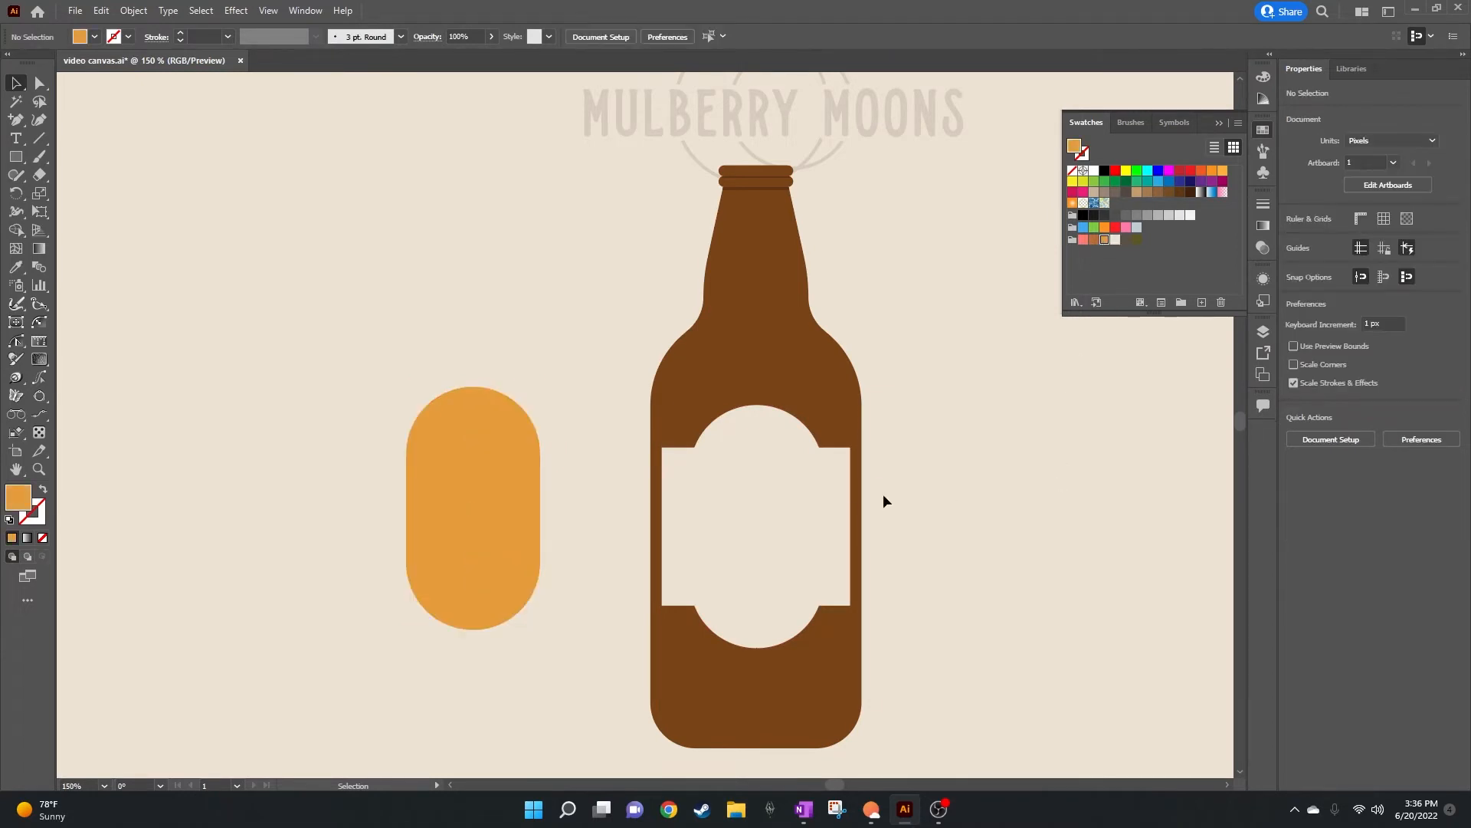
Step: Unite the cream rectangle and the rounded cream shape on the bottle into one label shape
click(836, 467)
shift+click(769, 421)
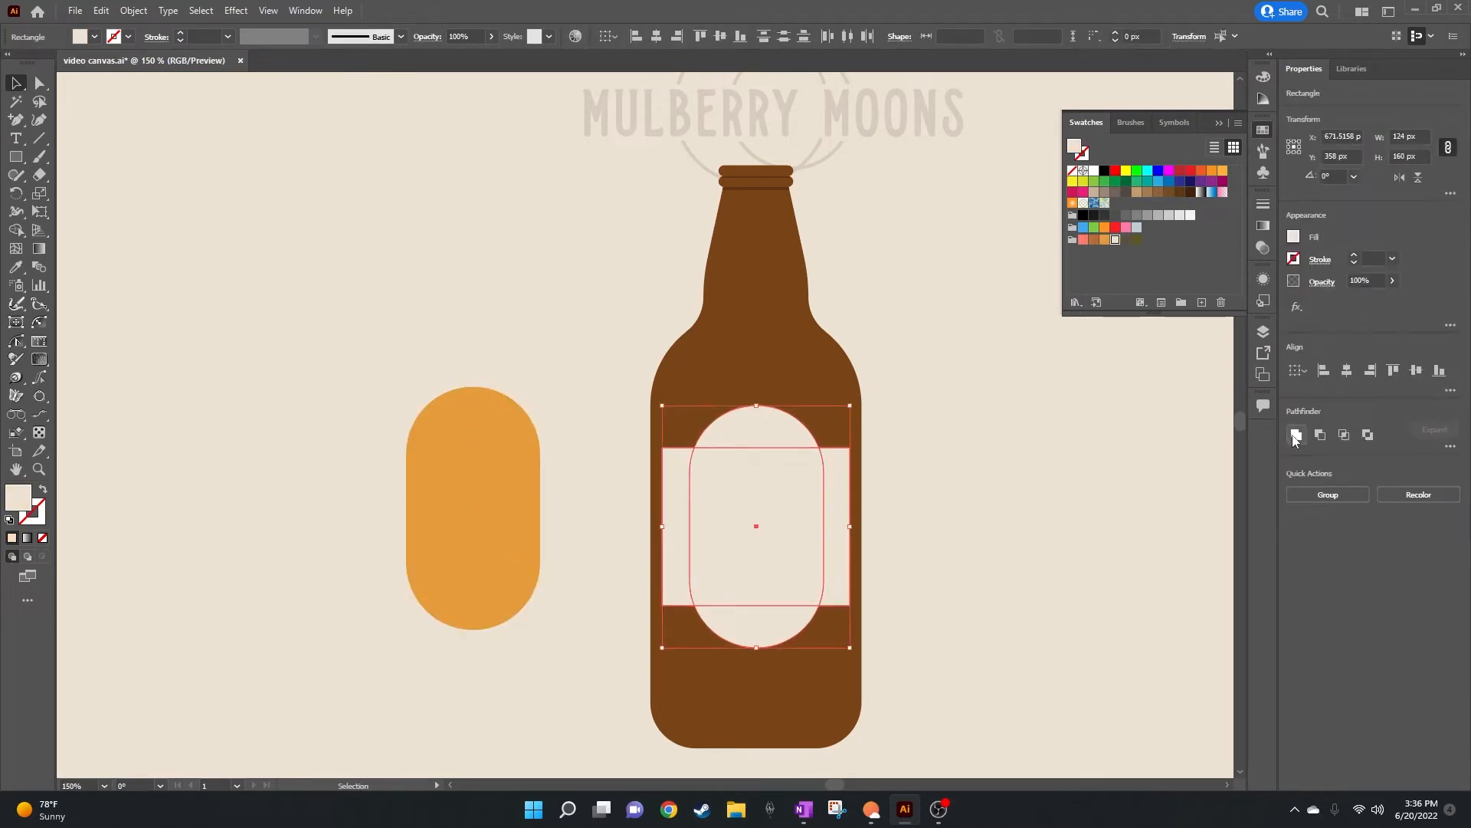
click(1297, 435)
click(948, 471)
Step: Offset the cream label's path by -6 px and fill the resulting inner shape with the olive green swatch
click(802, 486)
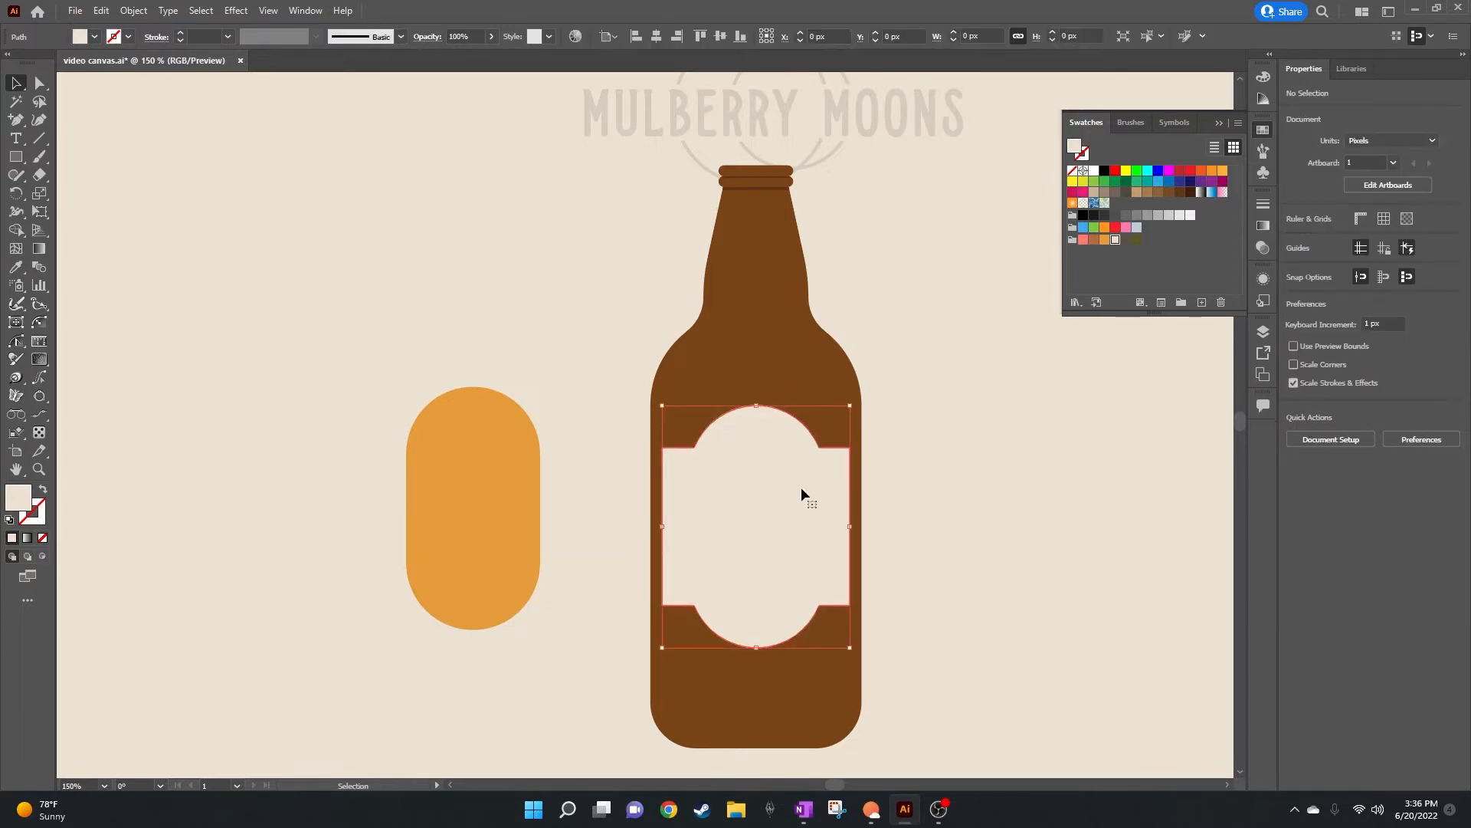
click(128, 11)
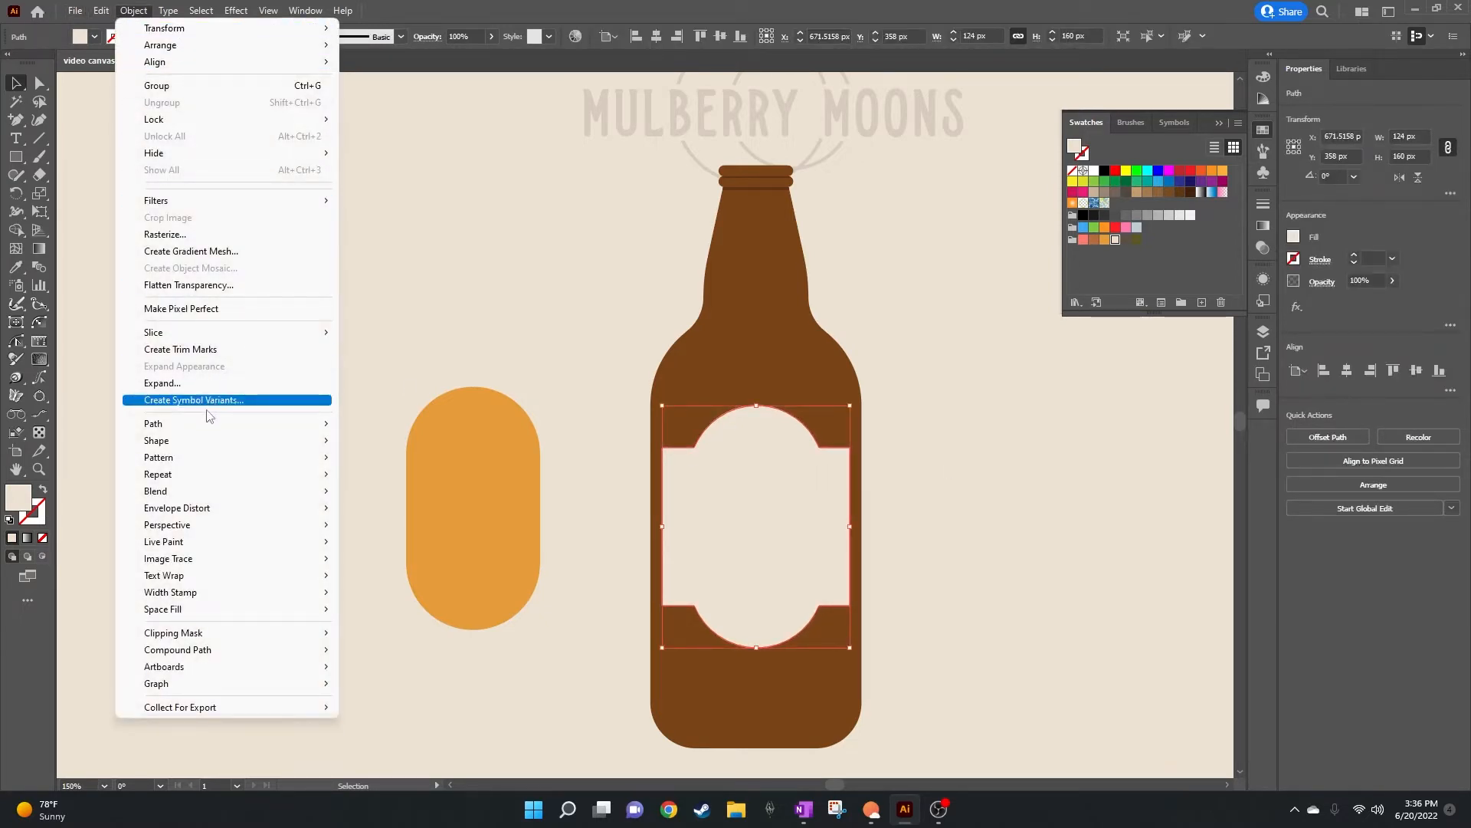
mouse_move(205, 423)
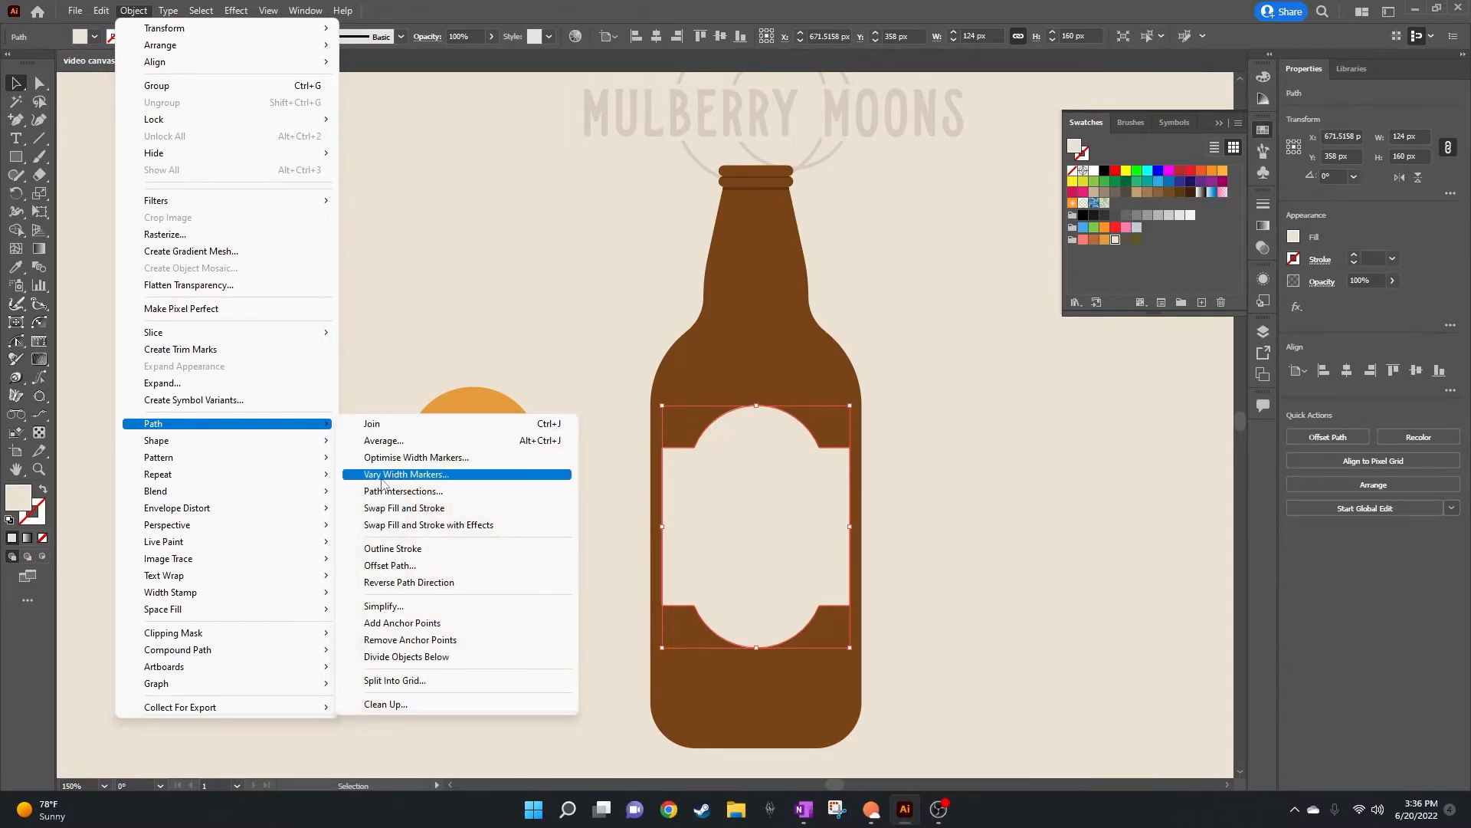
click(393, 566)
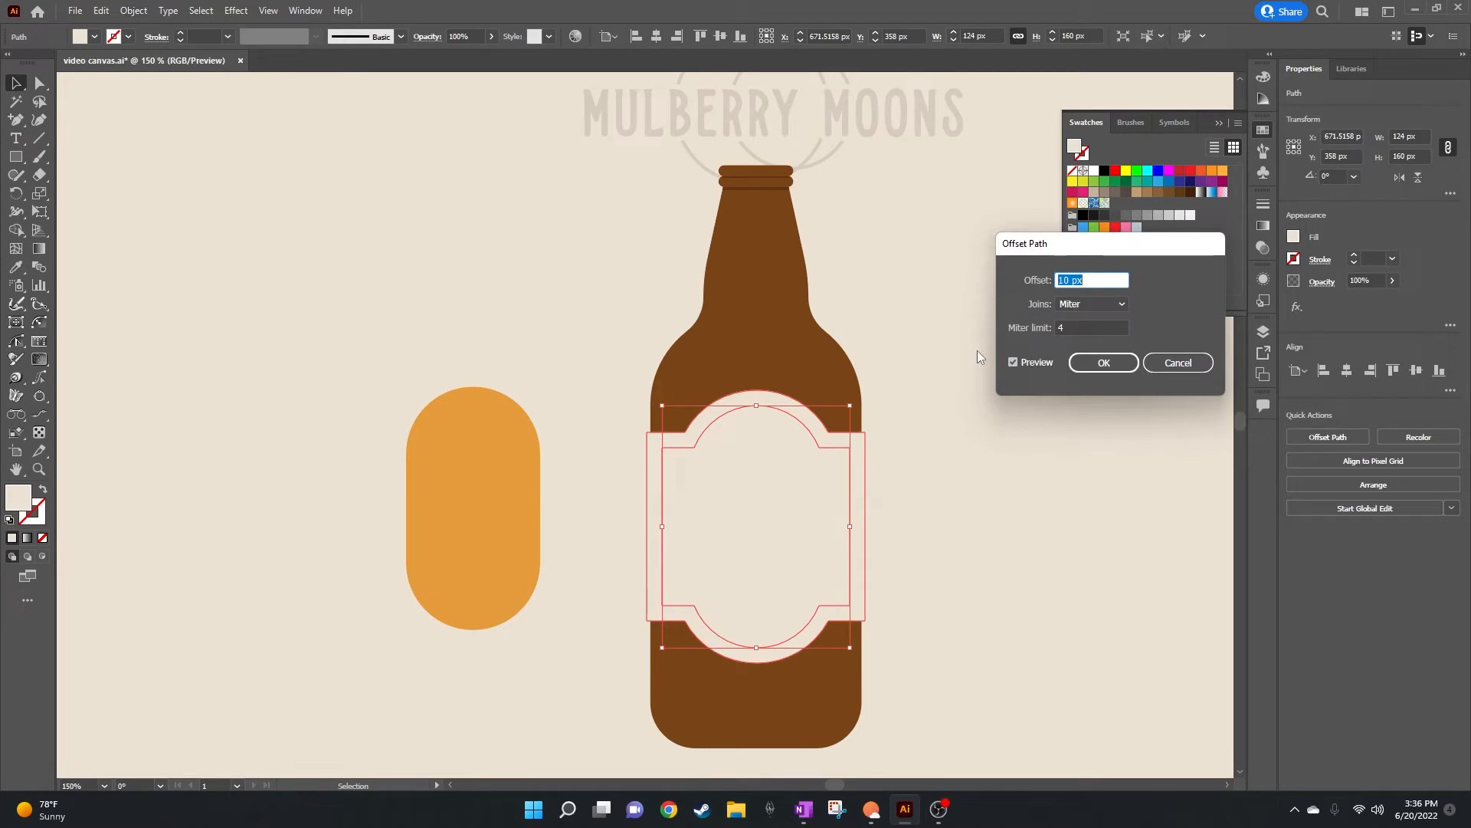
text(-6)
click(1094, 323)
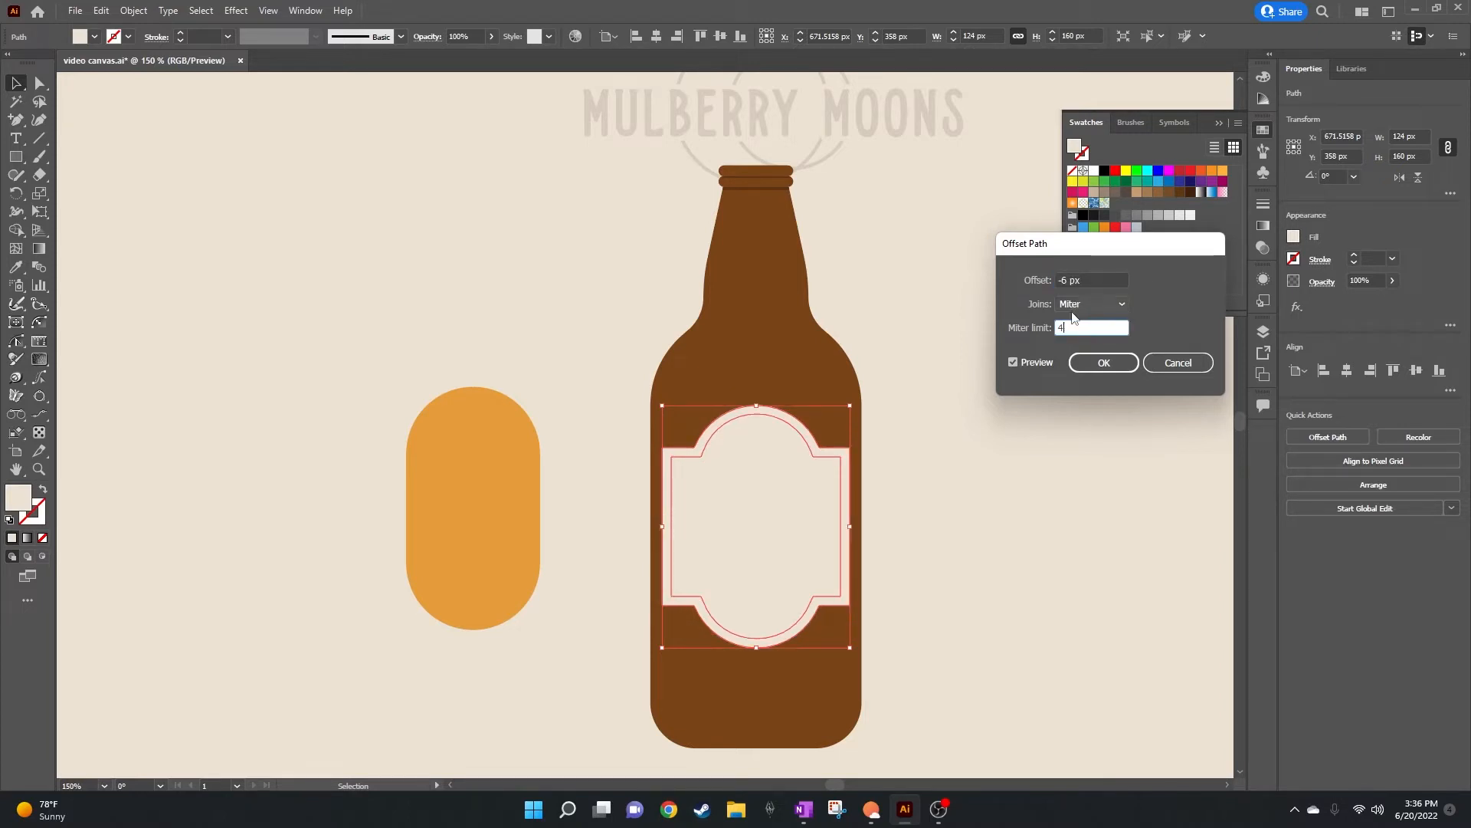
click(1108, 366)
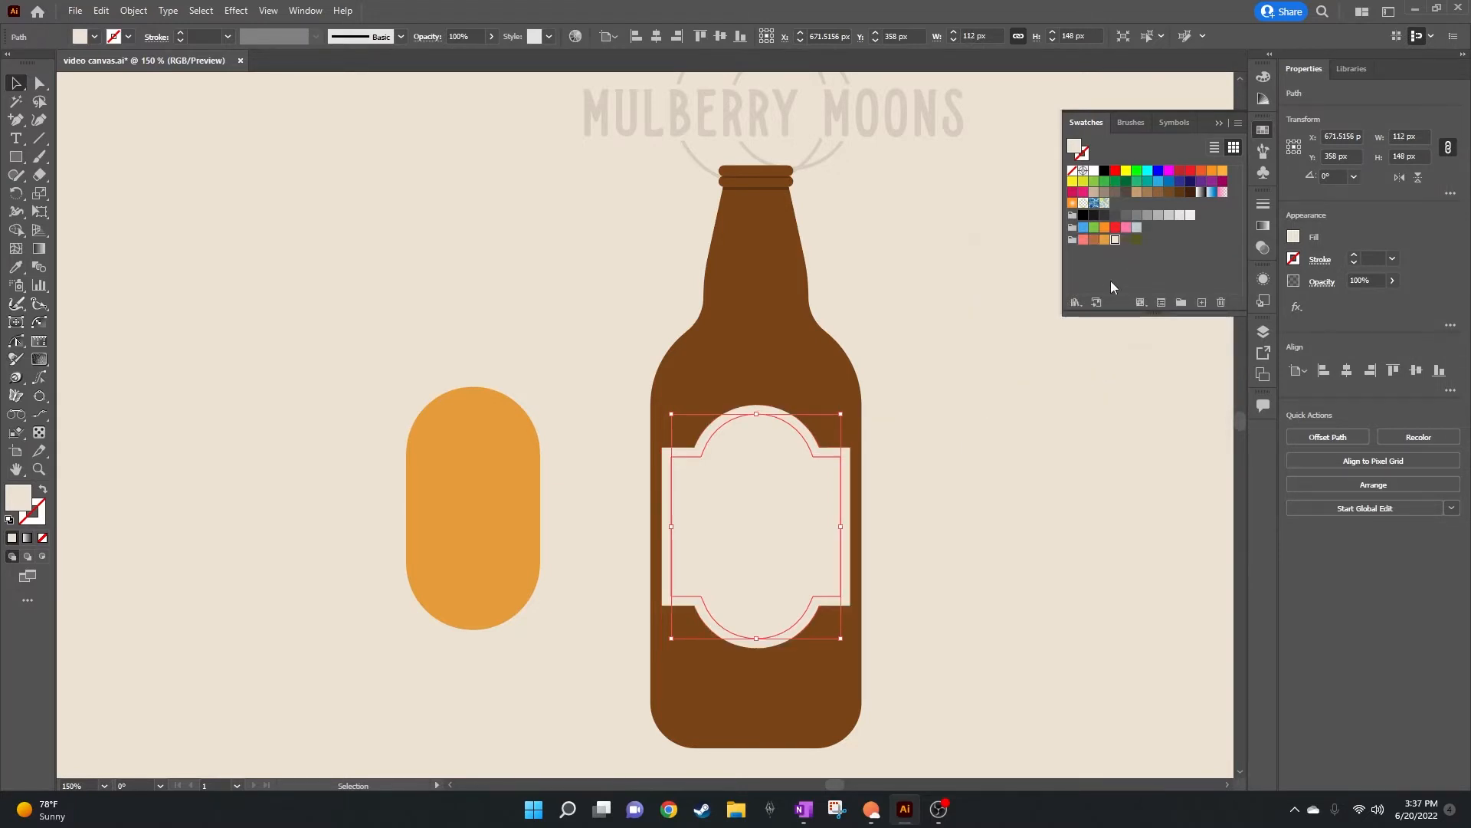
click(1138, 239)
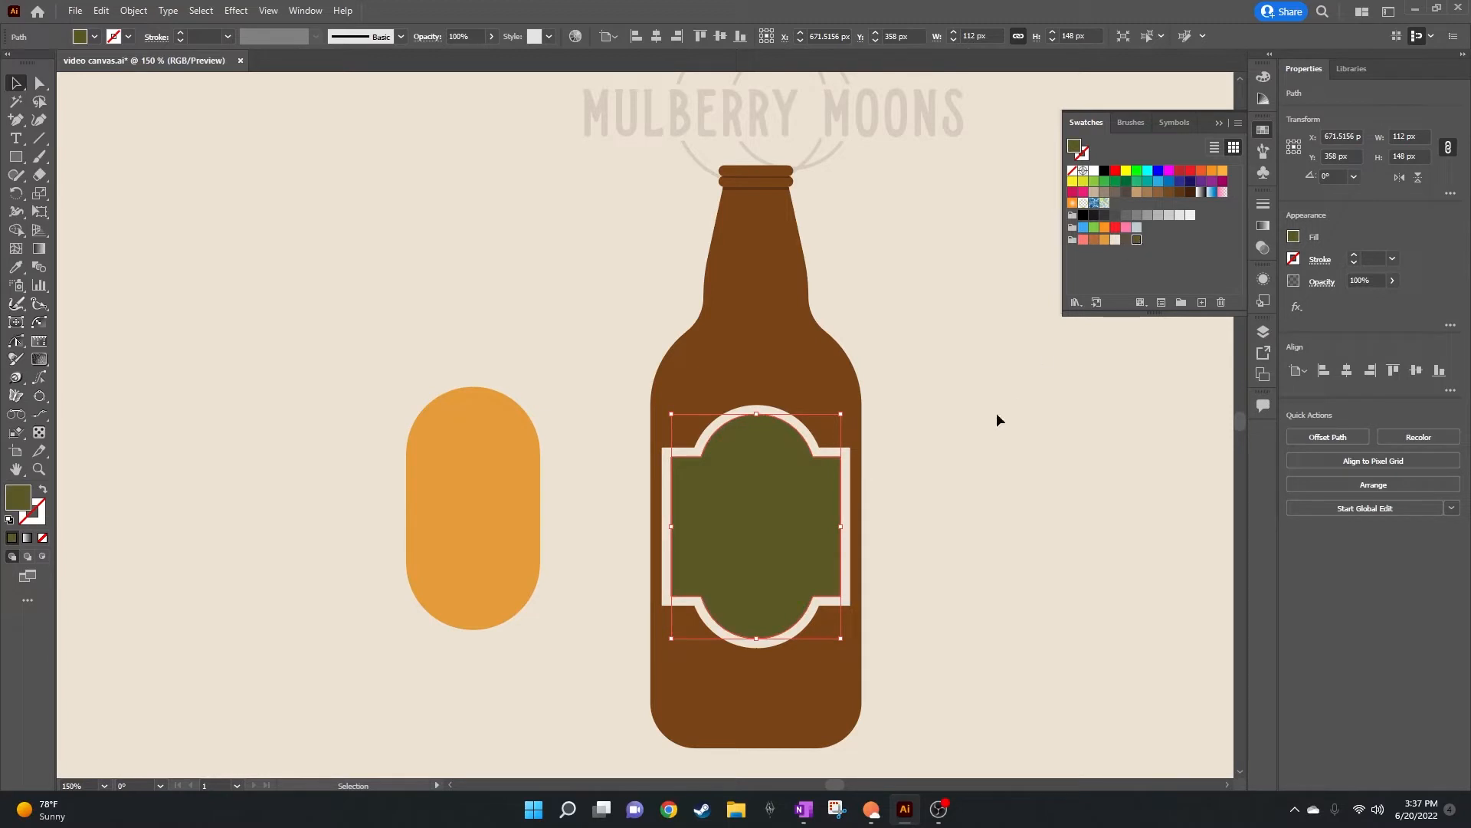
Step: Offset the olive green label shape's path by -6 px to add another inner outline
click(137, 13)
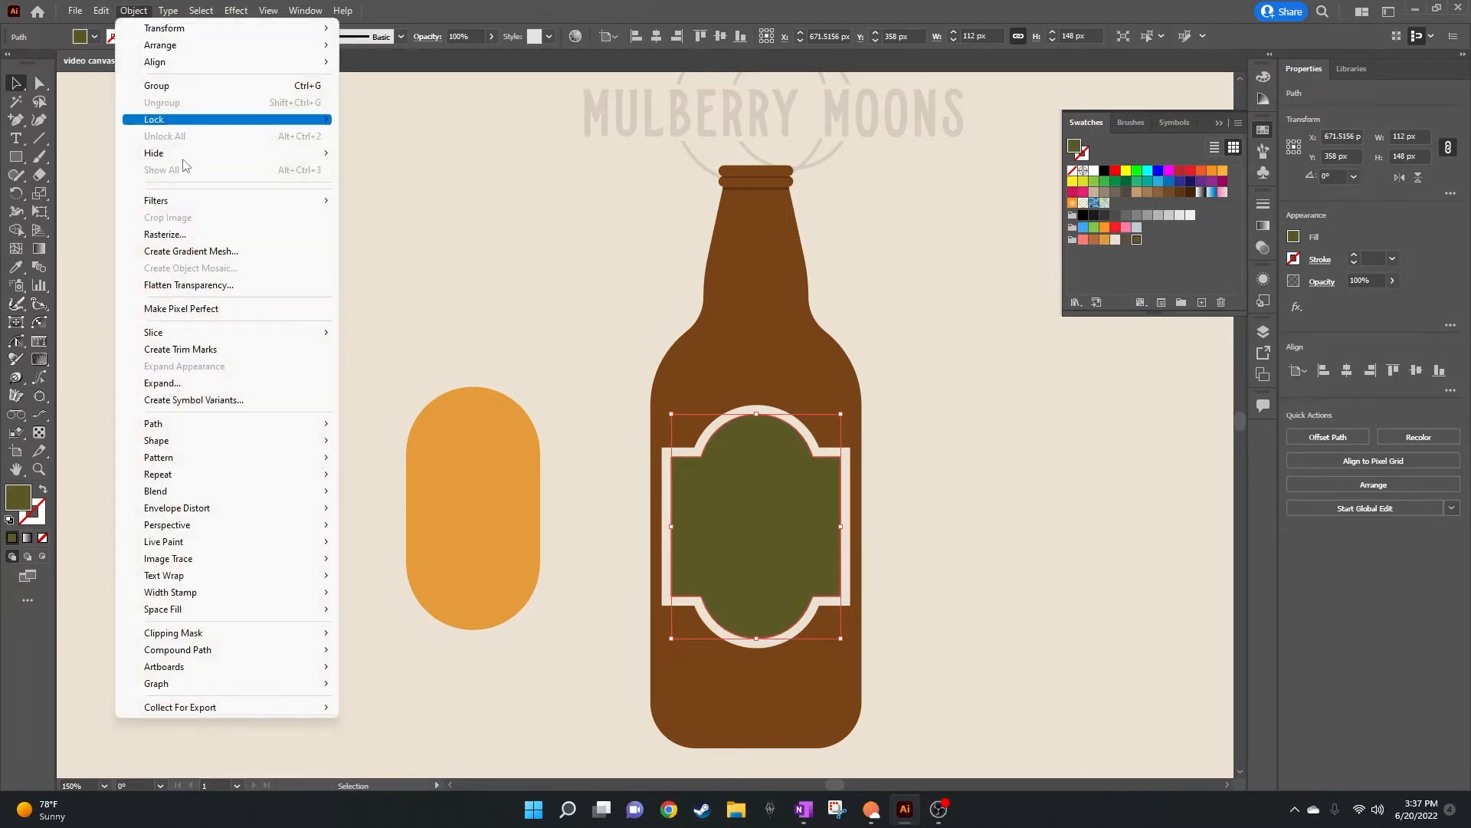
mouse_move(234, 426)
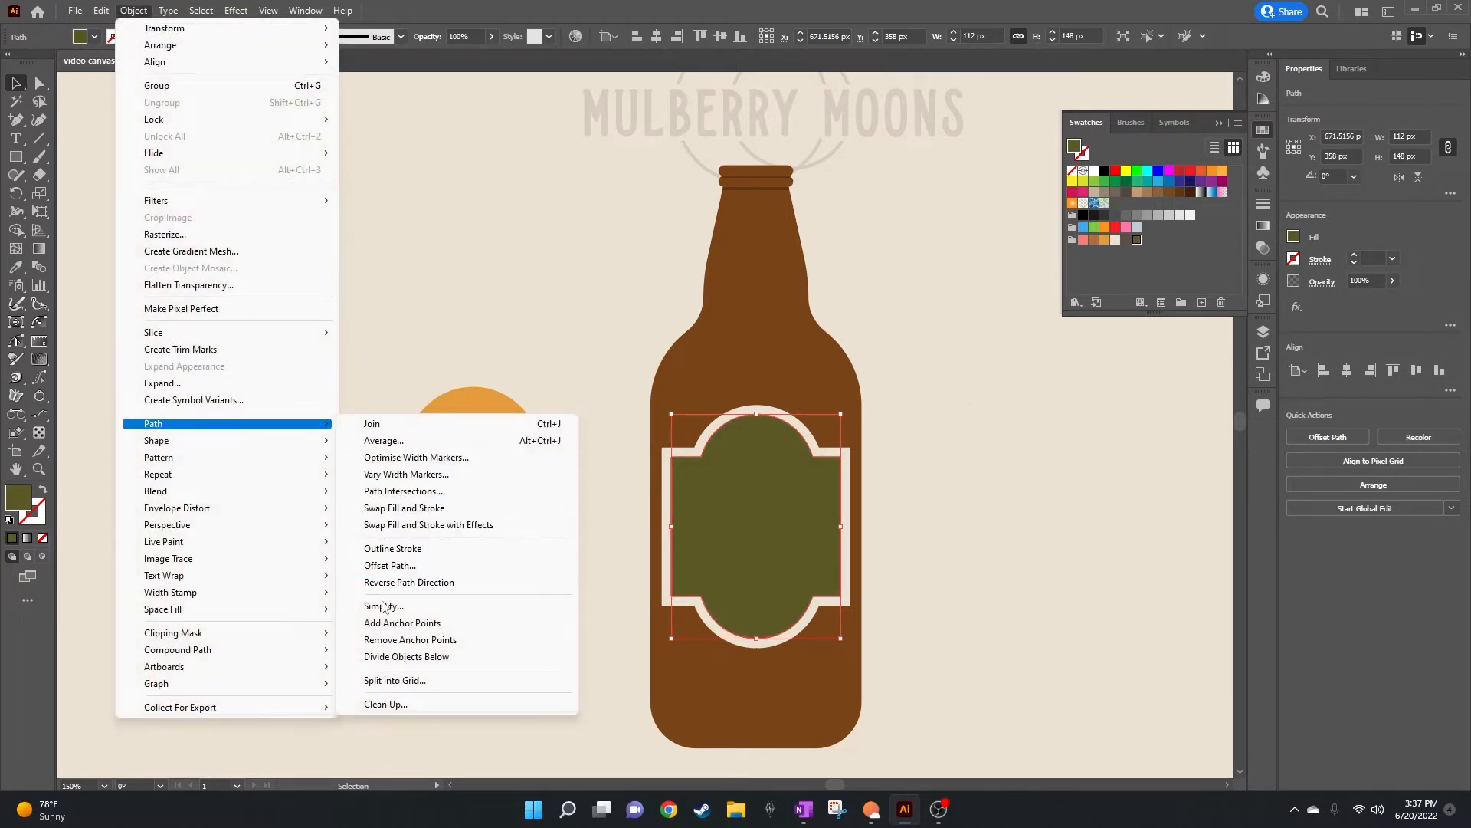
click(387, 567)
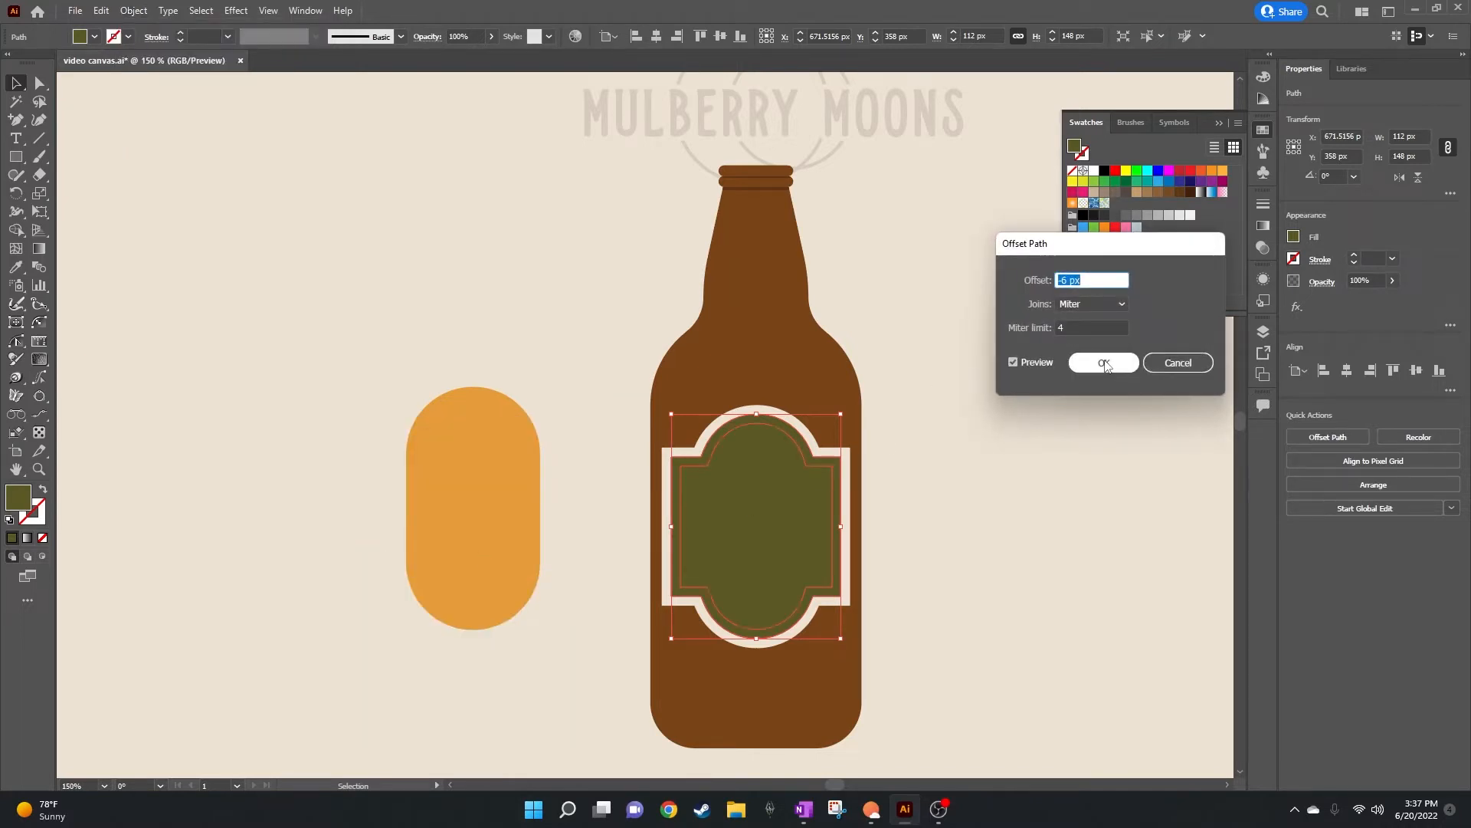
click(1103, 363)
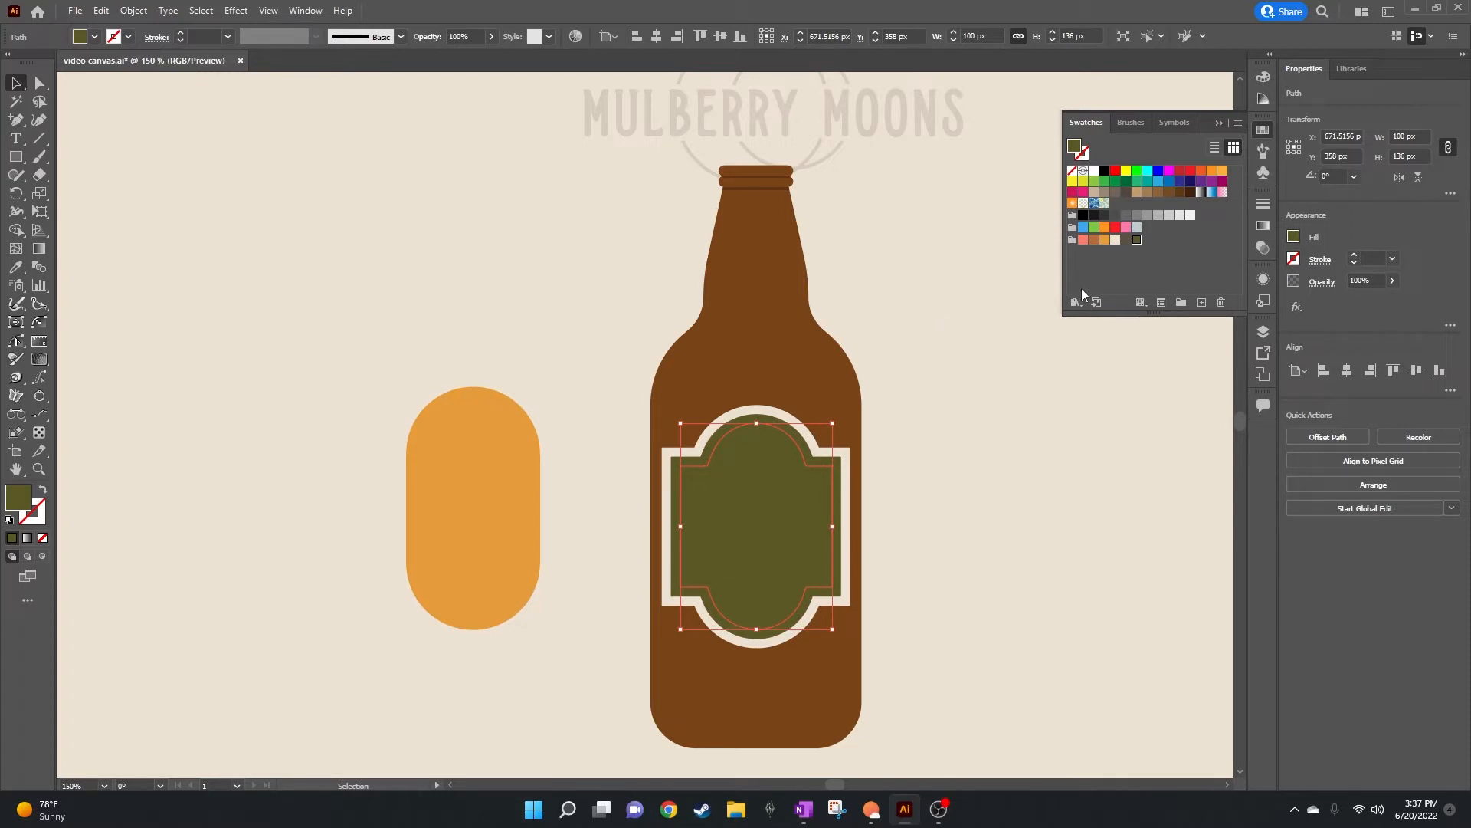
Step: Remove the innermost label shape's fill, give it a 2 pt cream stroke and deselect it
click(94, 36)
scroll(8, 65, up, 1)
click(10, 62)
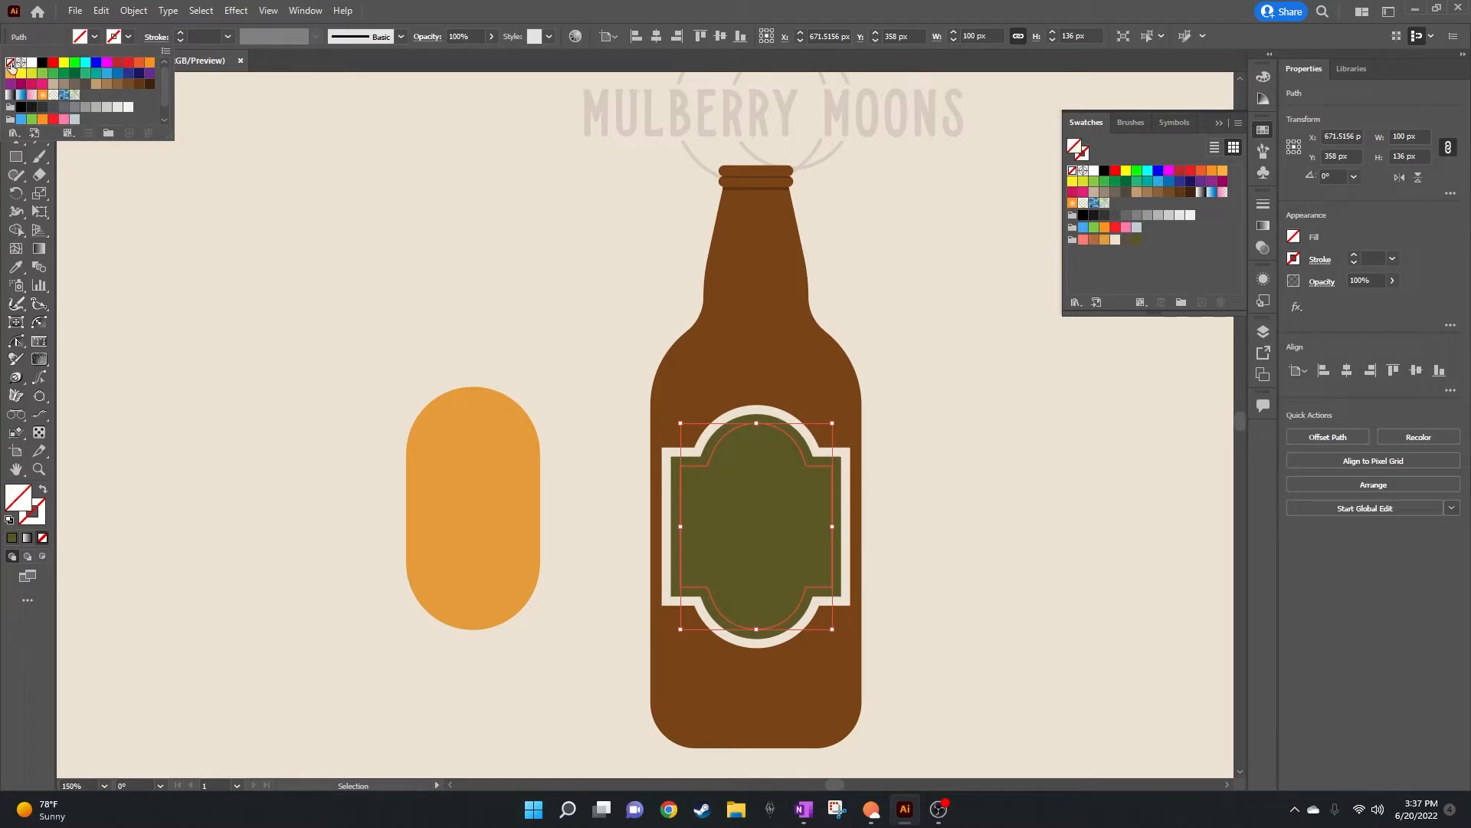
click(128, 36)
click(128, 36)
scroll(72, 115, down, 1)
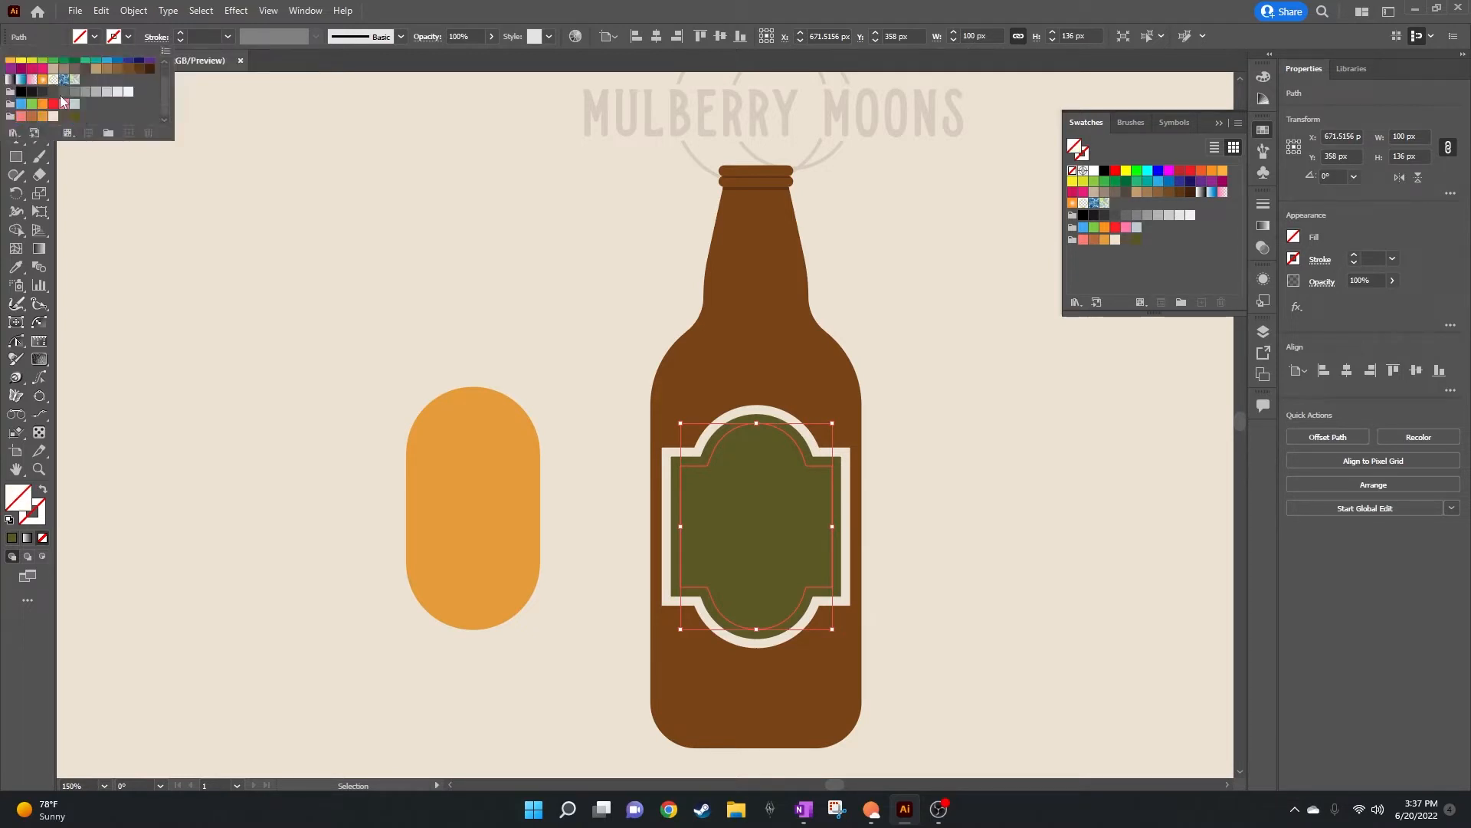
click(53, 116)
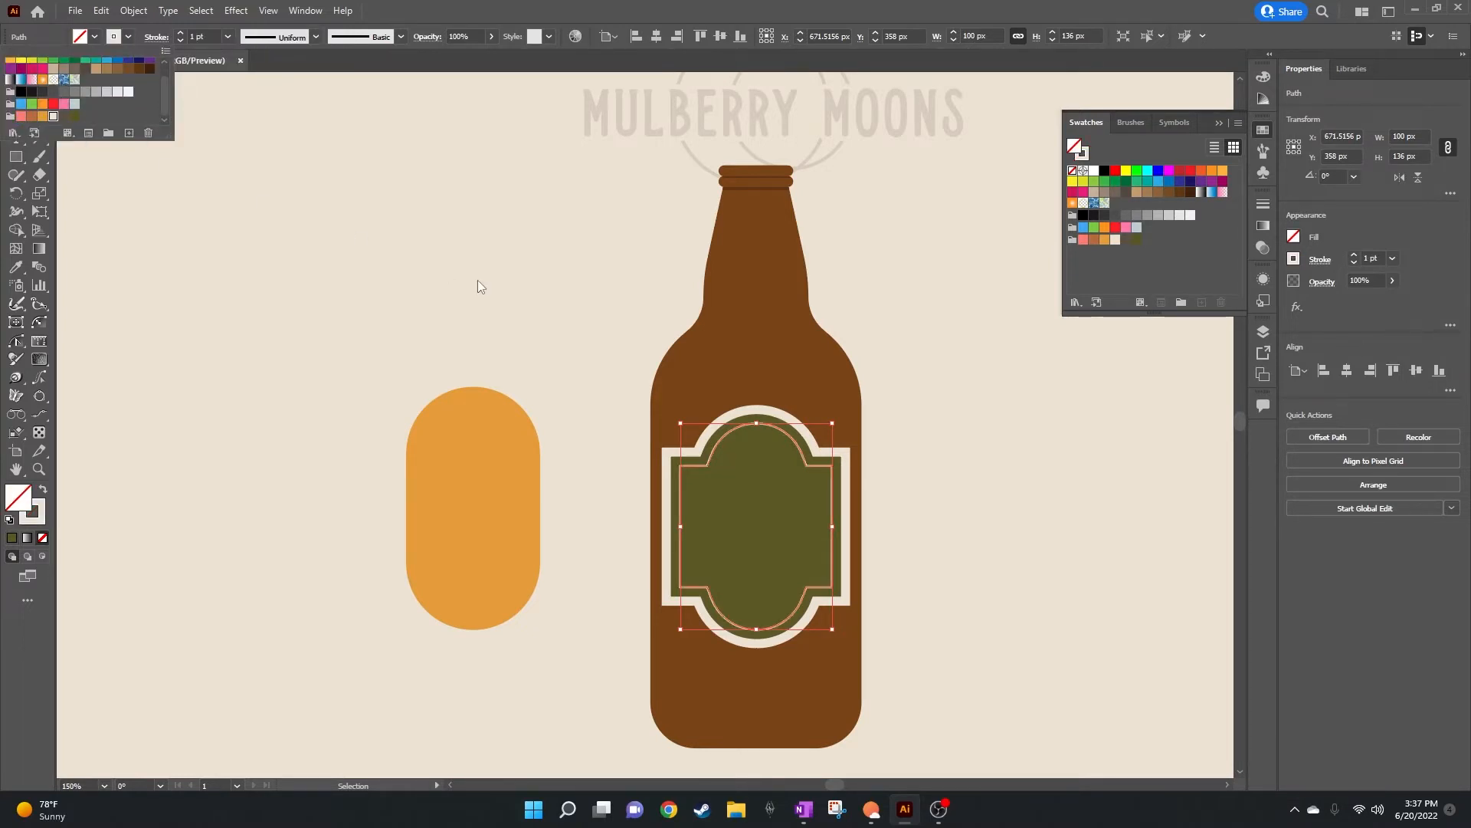
click(181, 36)
click(181, 34)
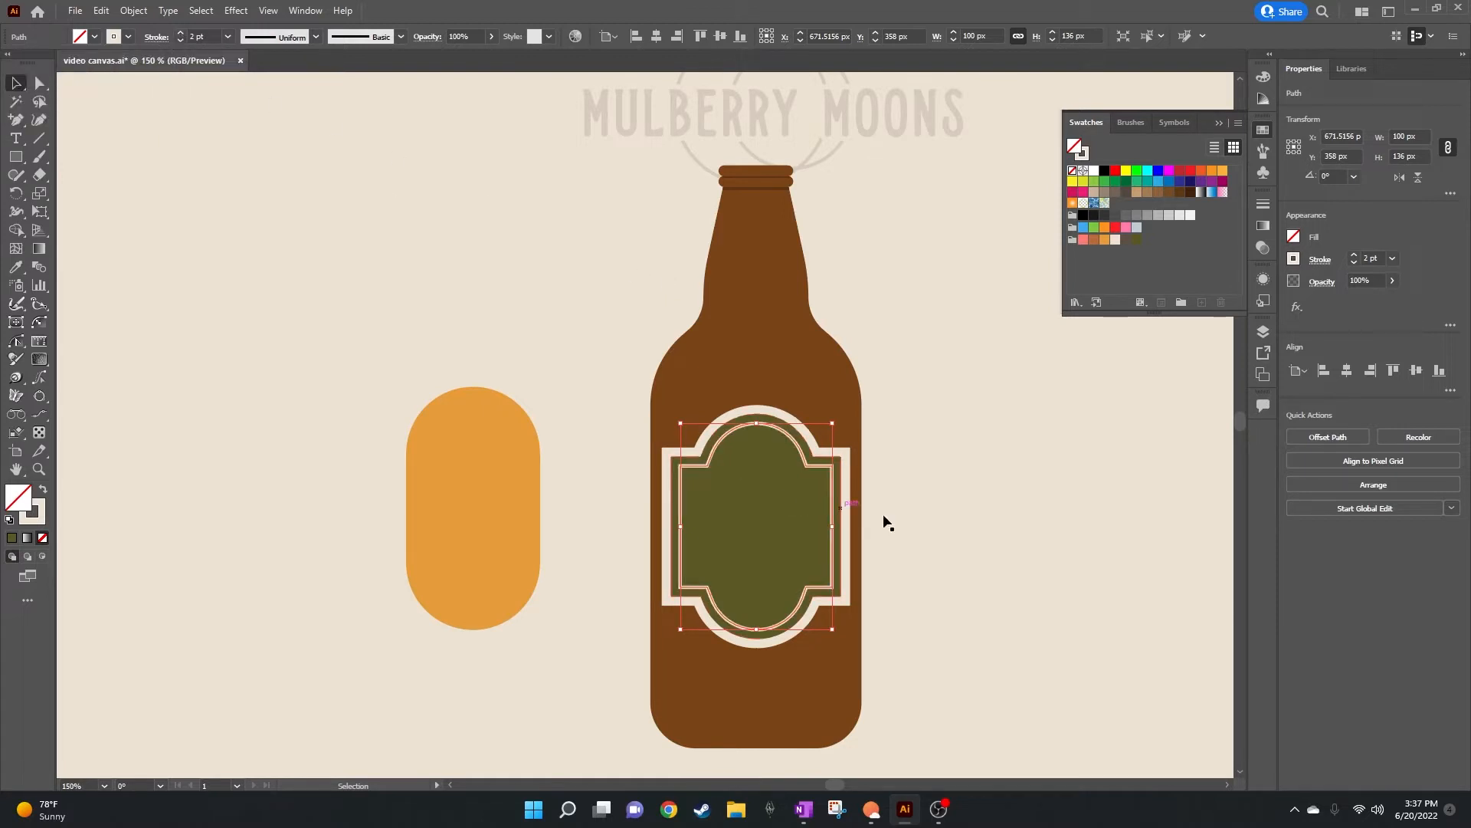
click(947, 518)
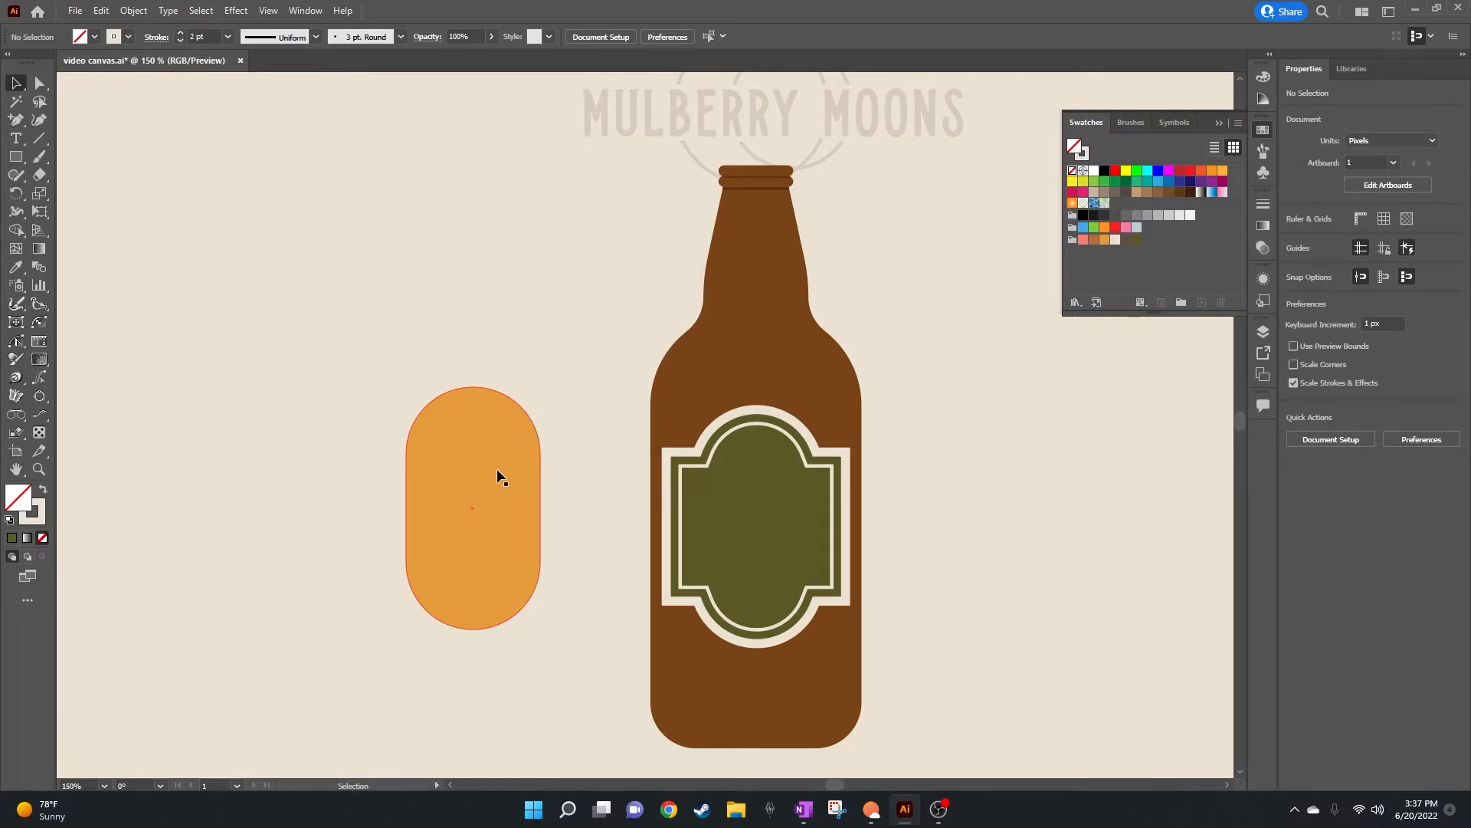
Step: Move the orange rounded shape onto the centre of the bottle's label and undo a trial resize
drag(484, 482, 761, 491)
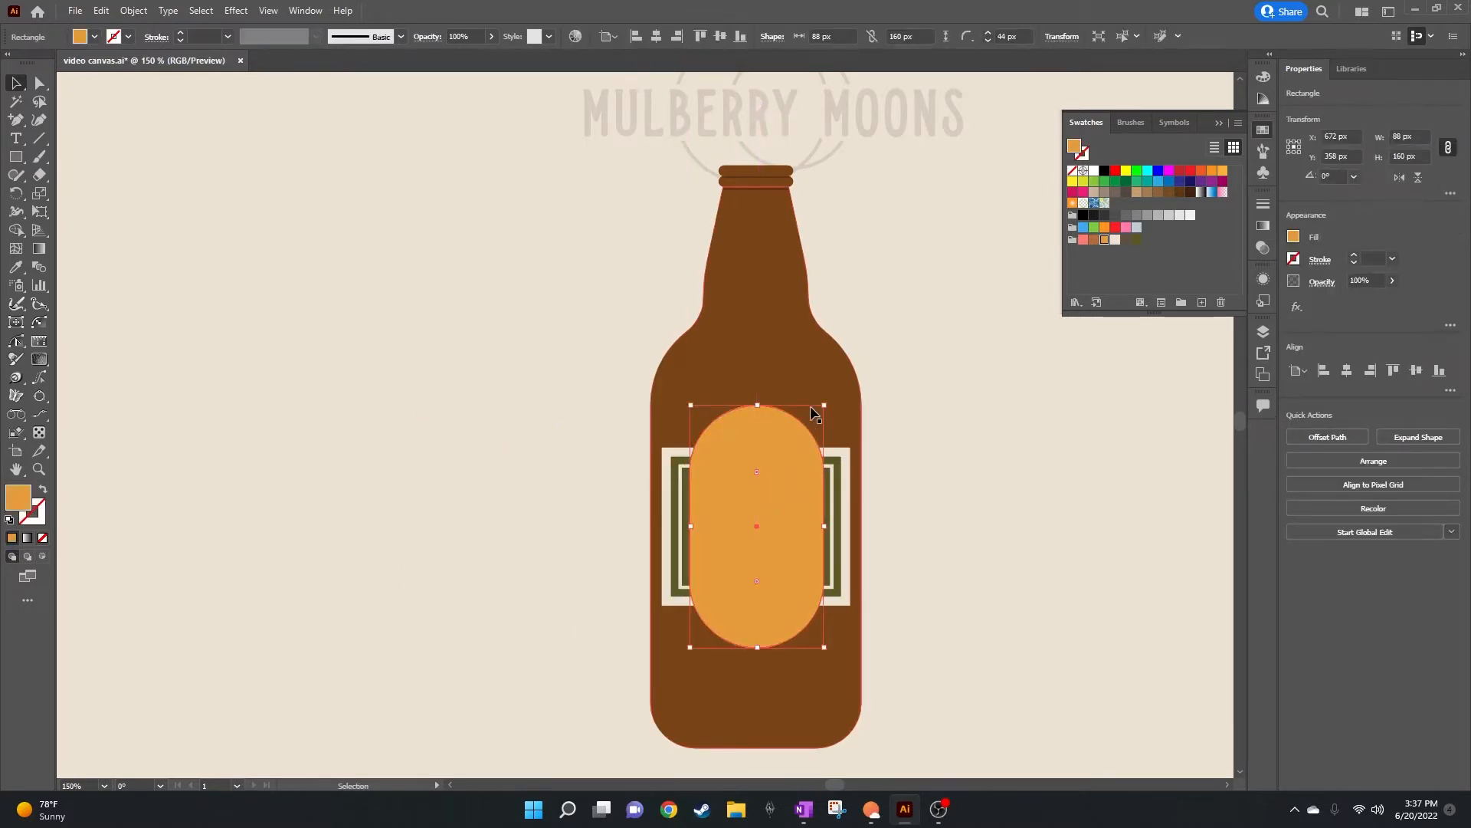
drag(824, 404, 803, 435)
key(ctrl+z)
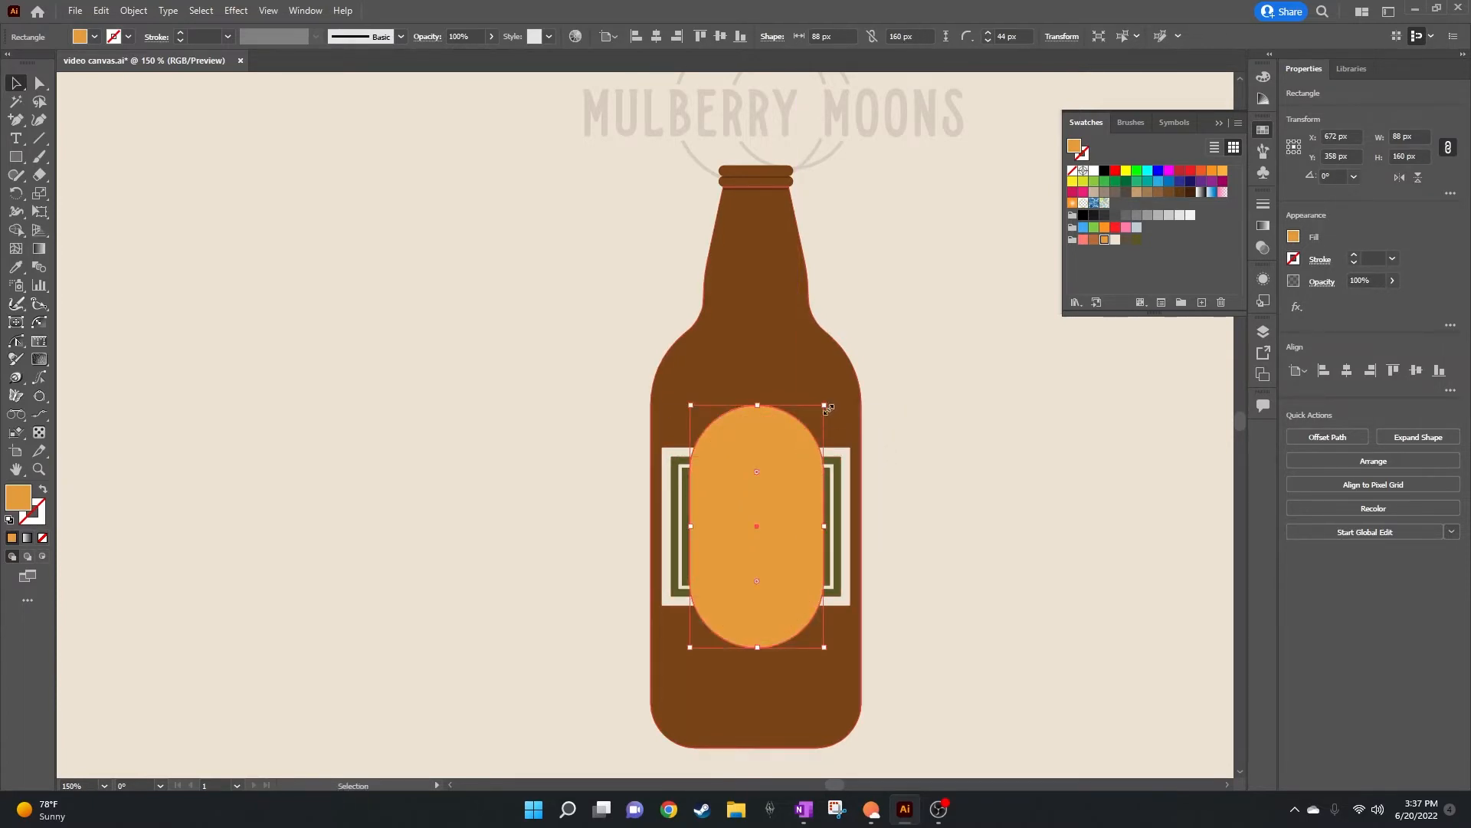
Step: Turn on Scale Corners and turn off Scale Strokes & Effects in the orange shape's Scale options, keeping 100% scale
right_click(799, 488)
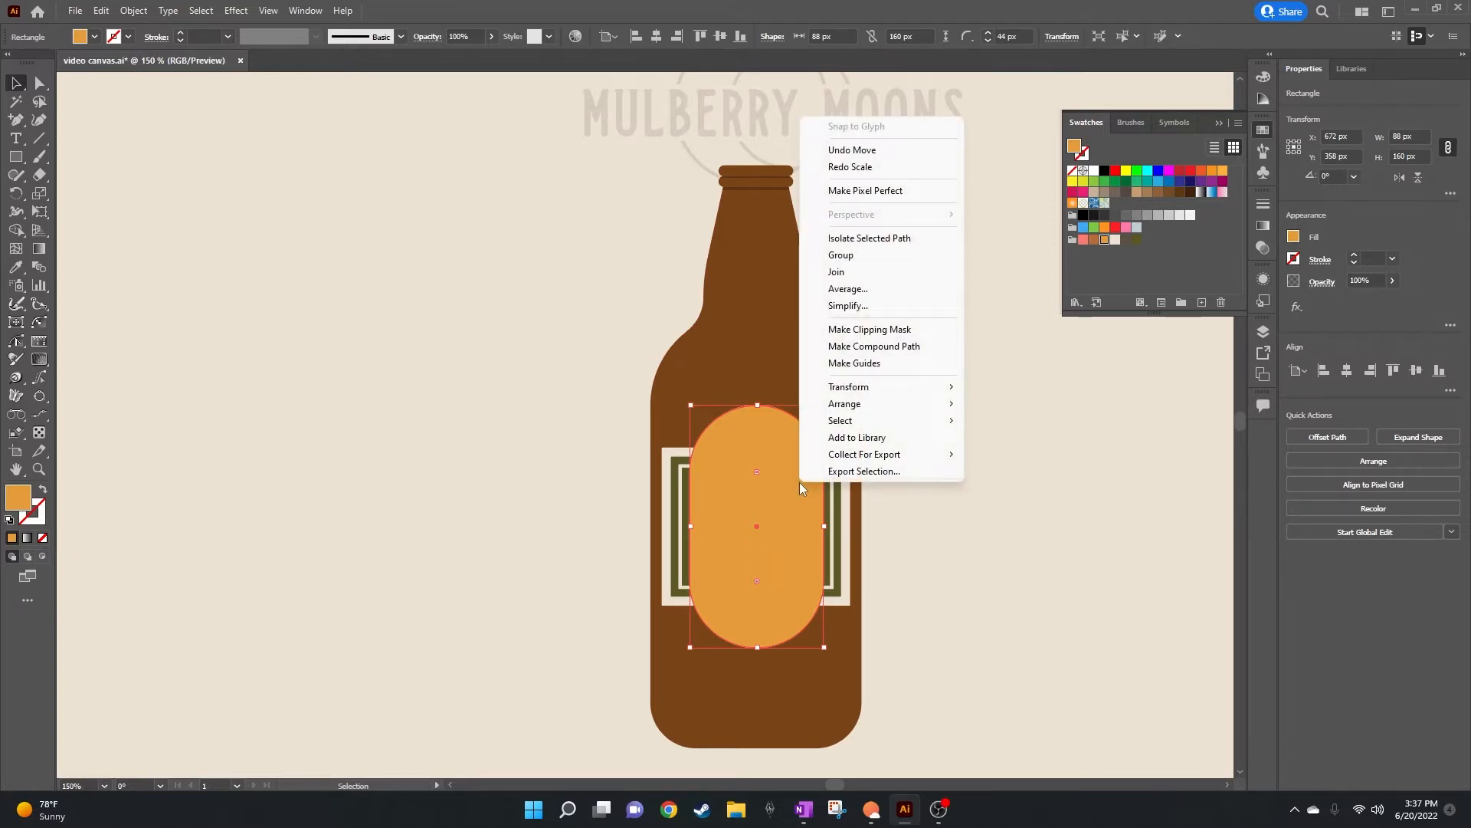
mouse_move(889, 389)
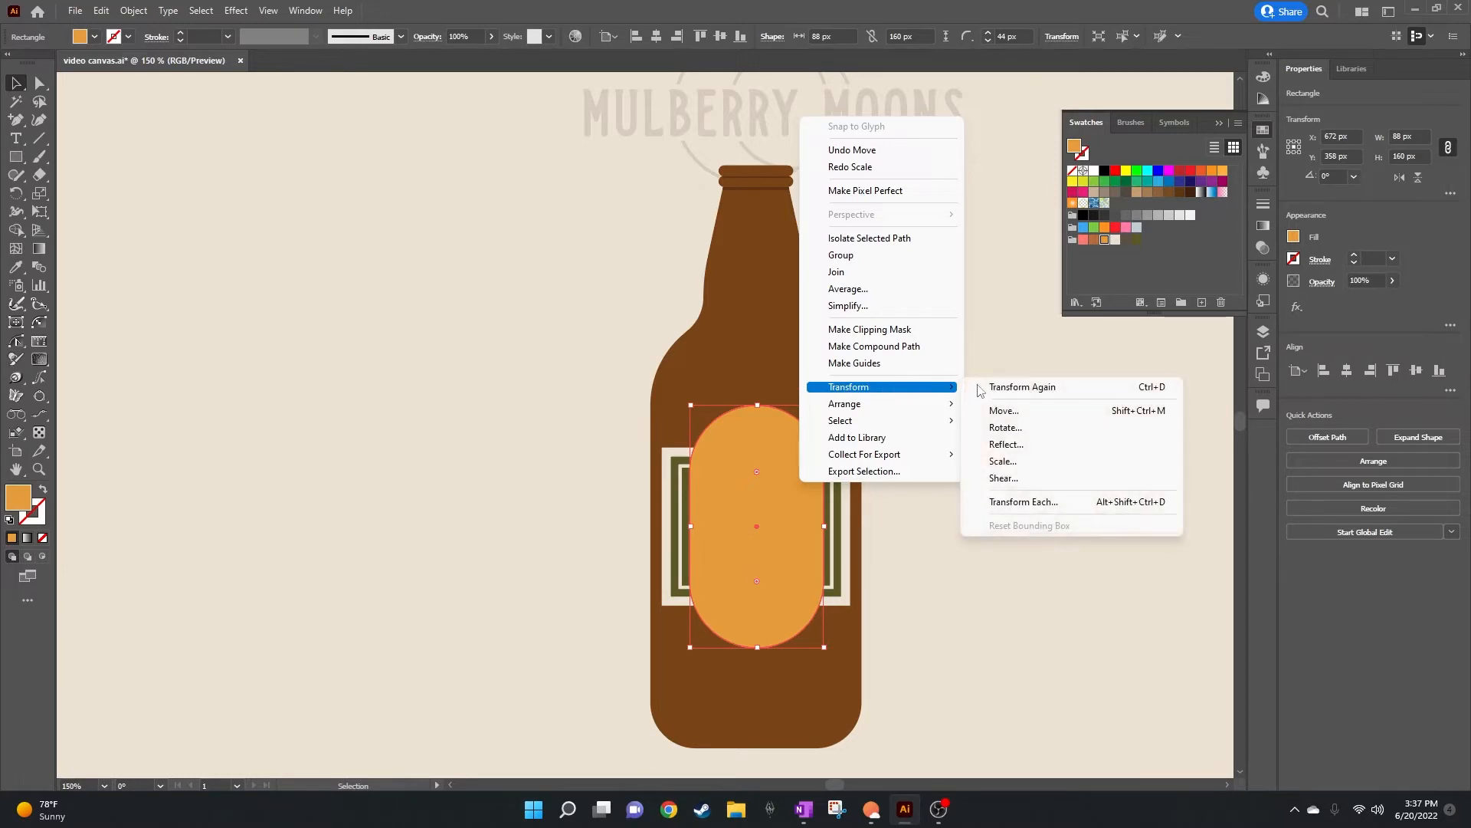
click(1039, 462)
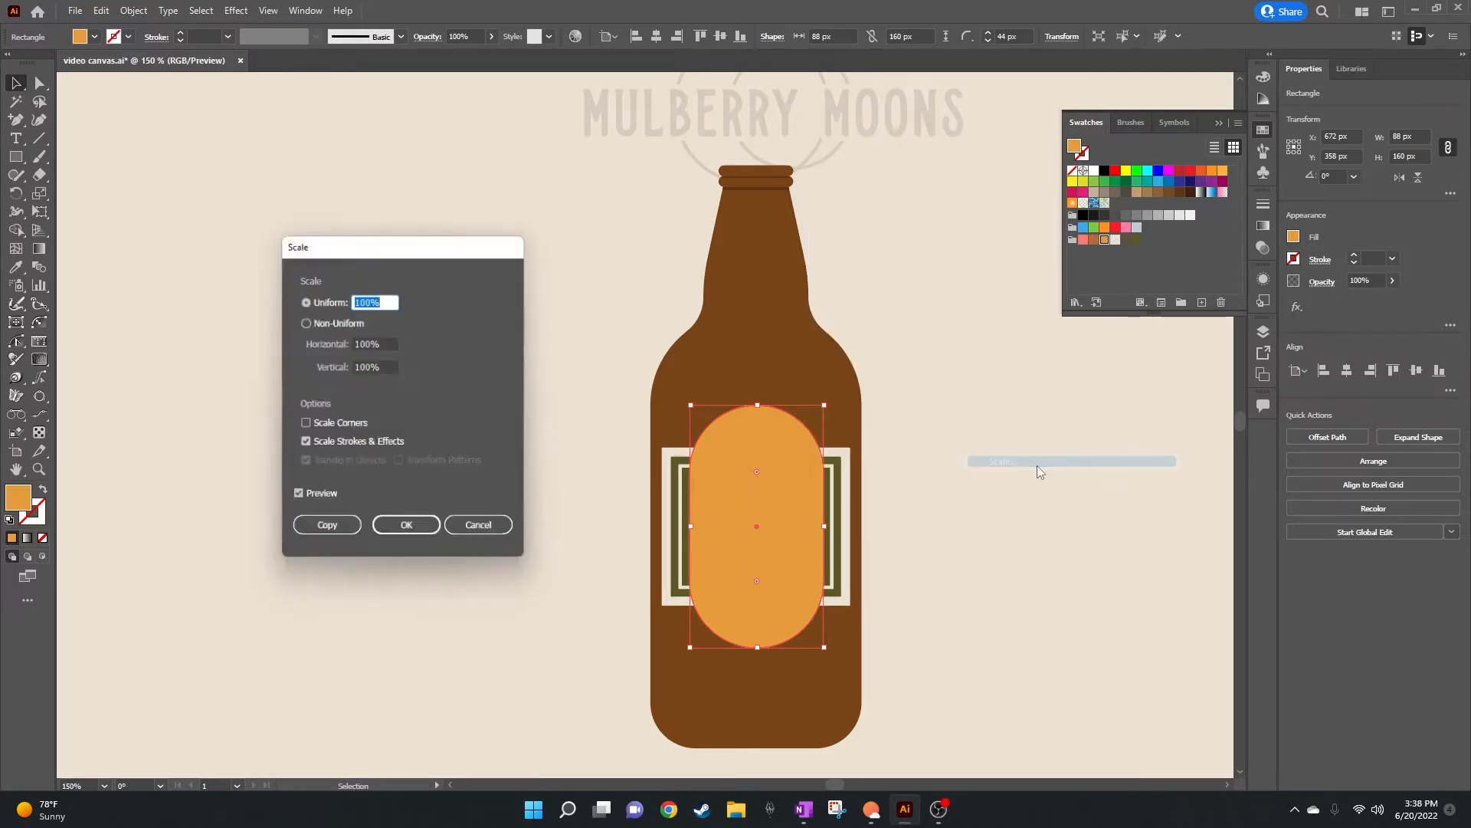
click(343, 442)
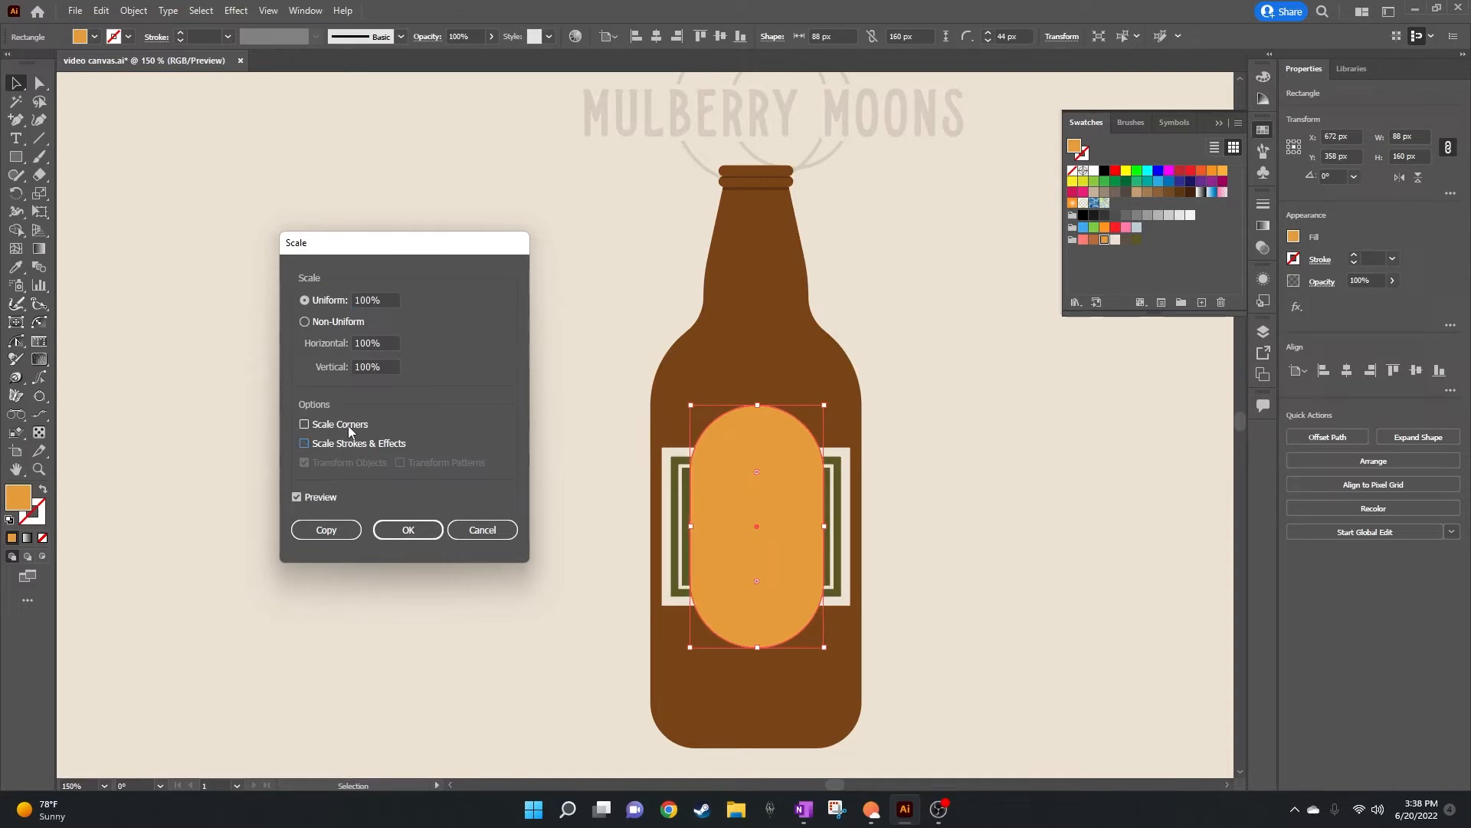
click(347, 425)
click(407, 530)
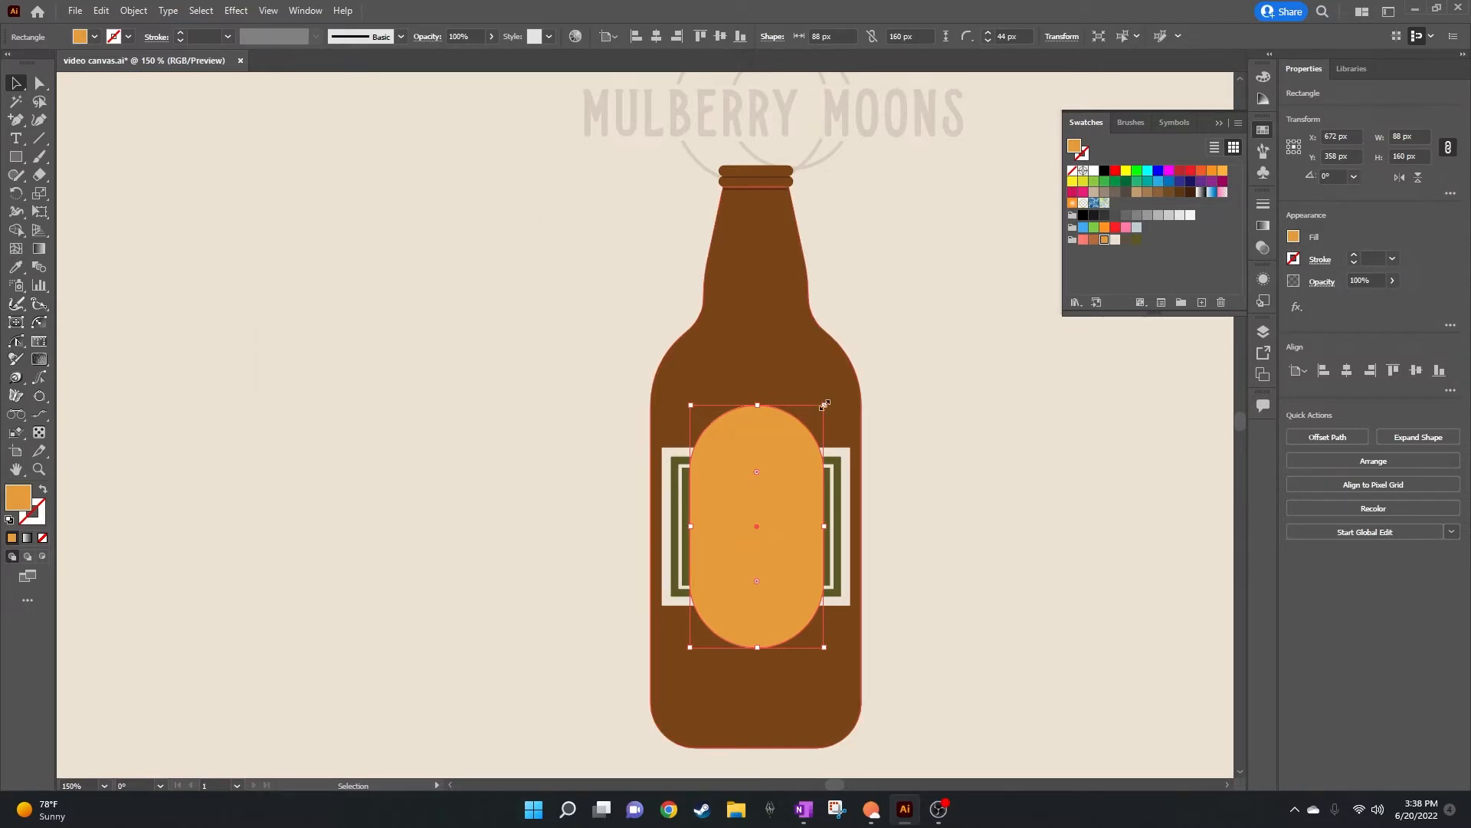
Step: Try to fit the orange shape inside the label by resizing it about its centre to 62 by 136 px
drag(824, 404, 804, 417)
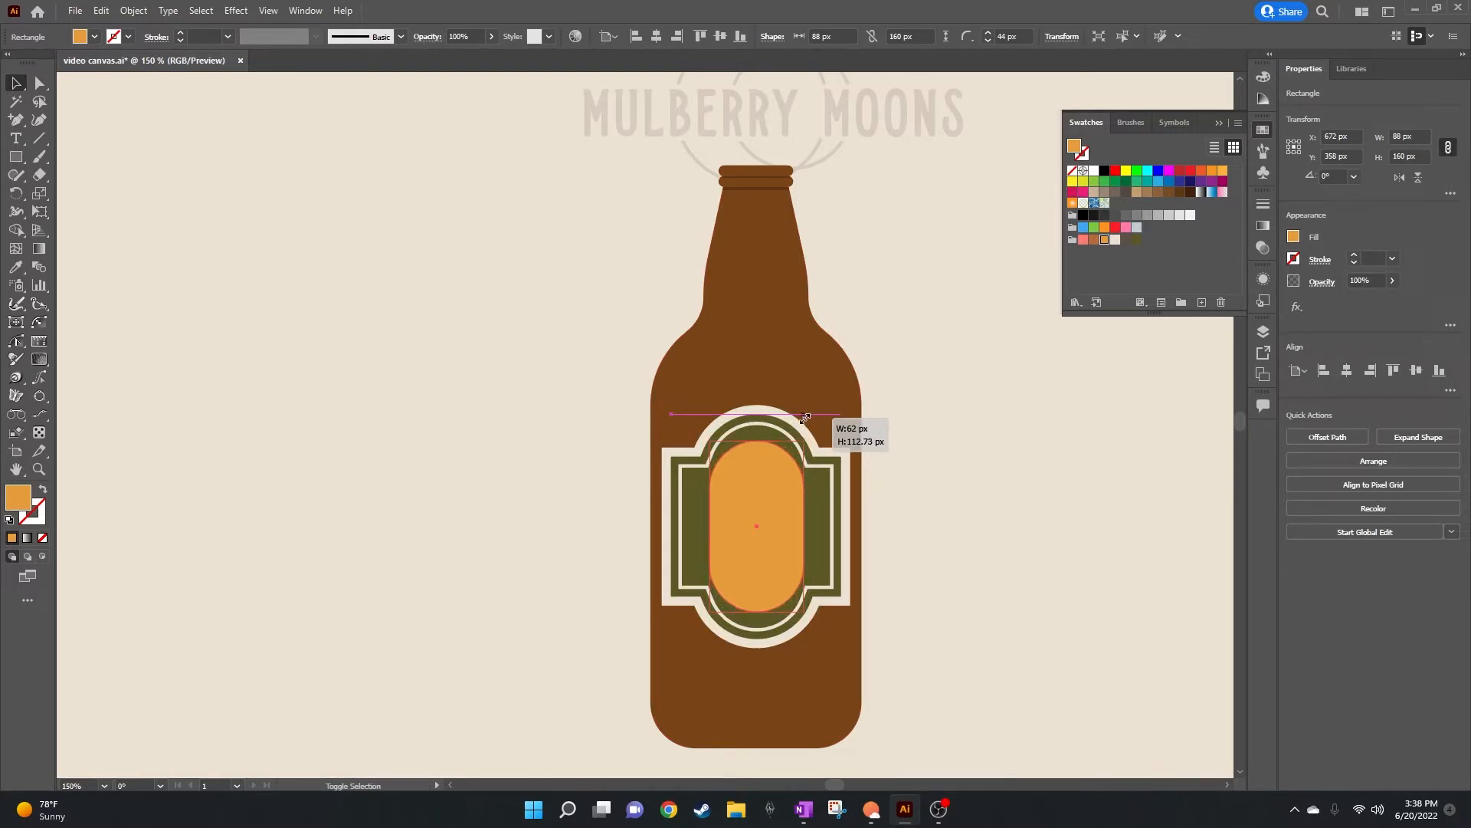
drag(804, 417, 763, 426)
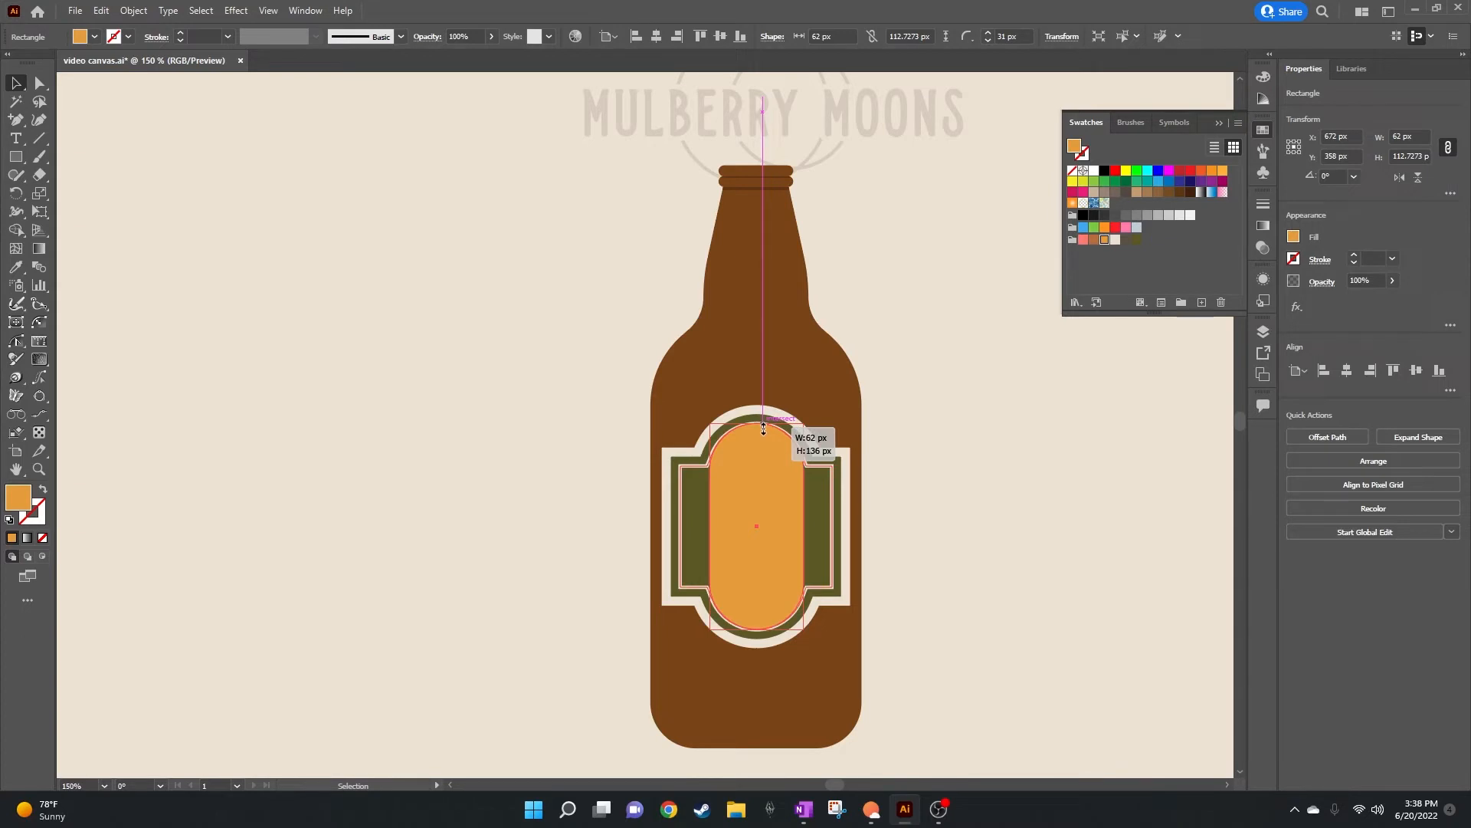
drag(764, 426, 763, 426)
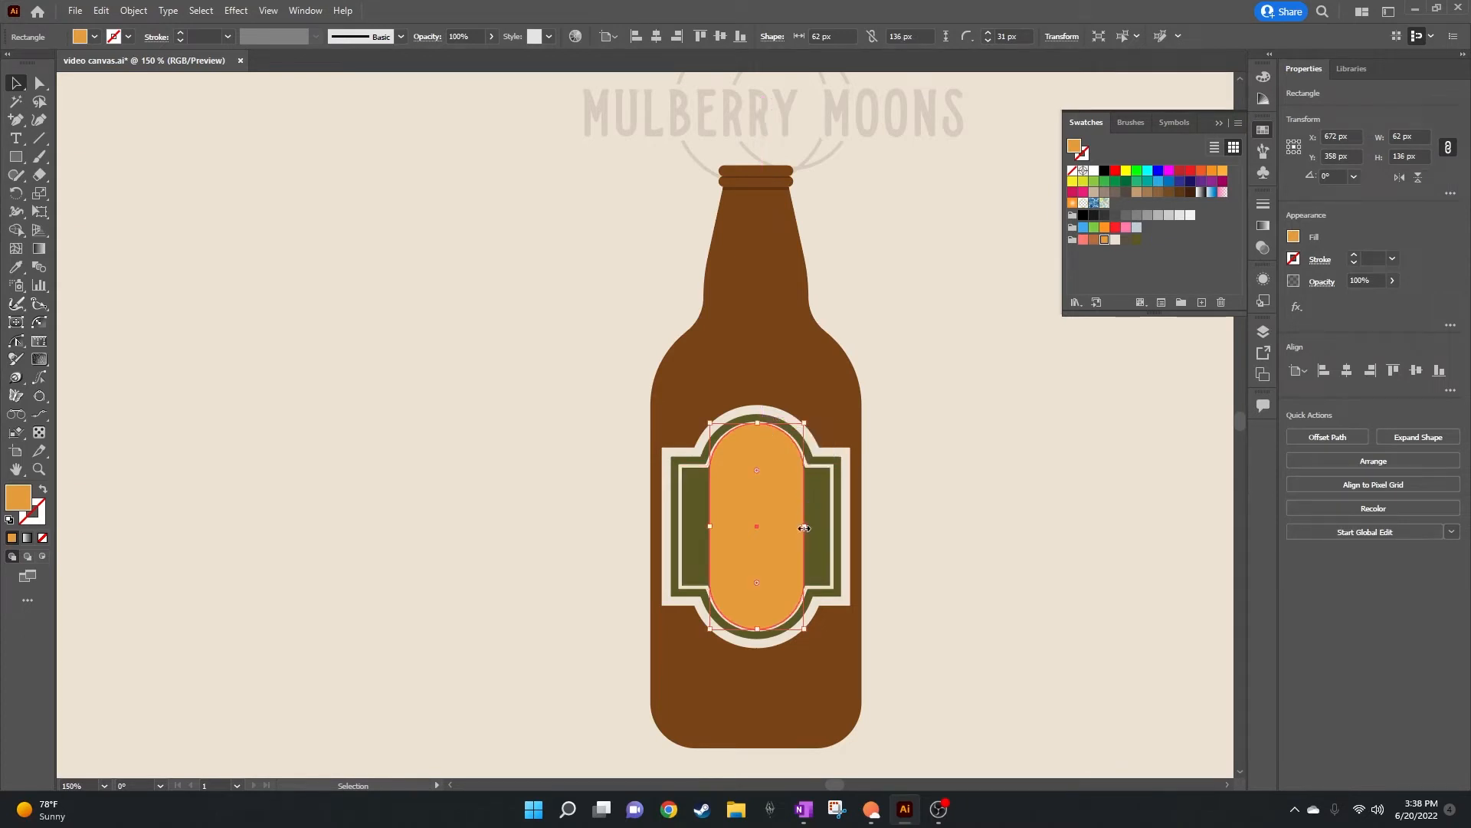
drag(810, 529, 809, 529)
click(996, 505)
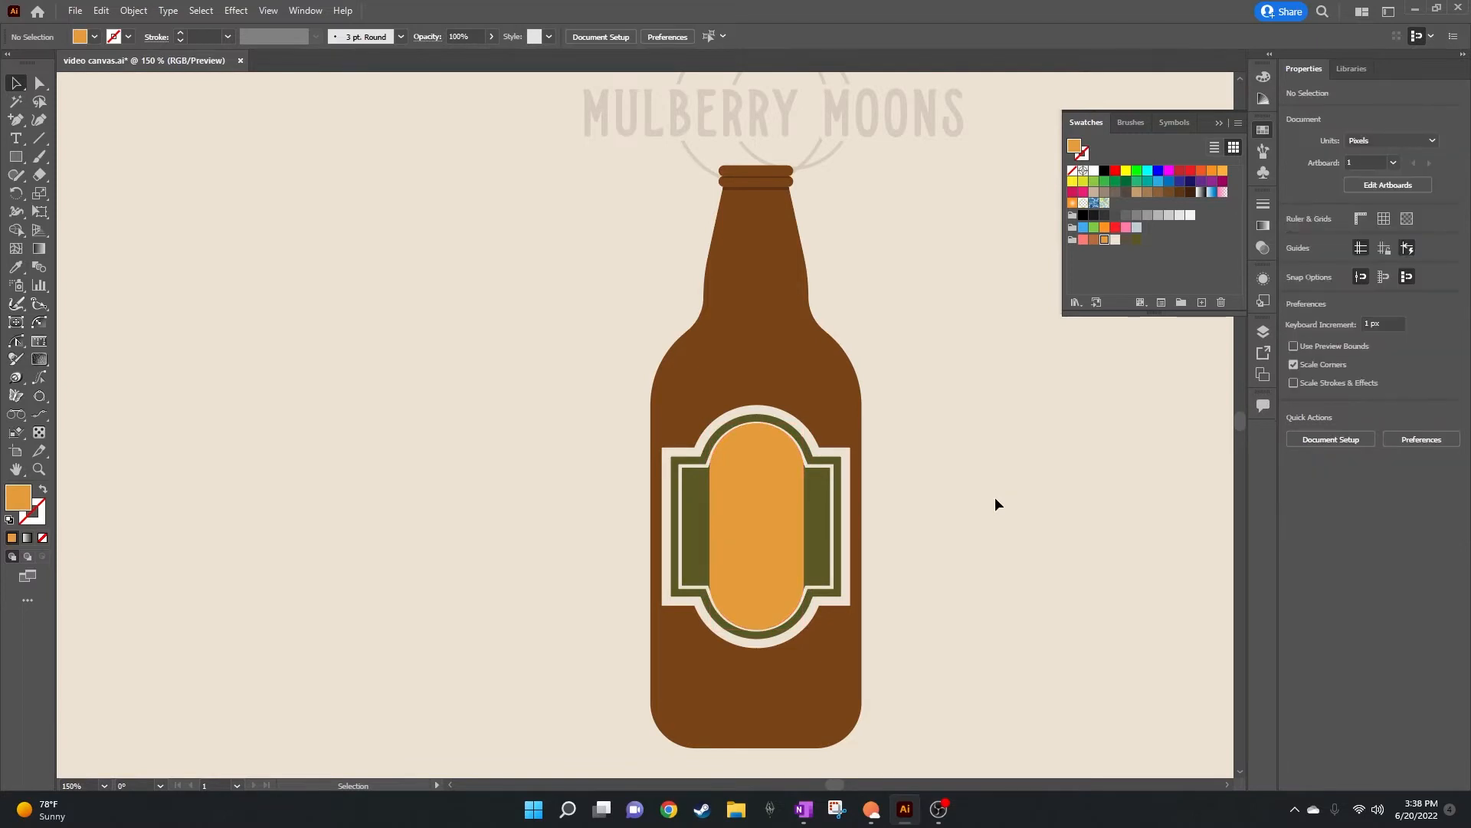
Step: Try adjusting the orange shape's width, then undo its resizing back to the full-size shape on the label
click(757, 500)
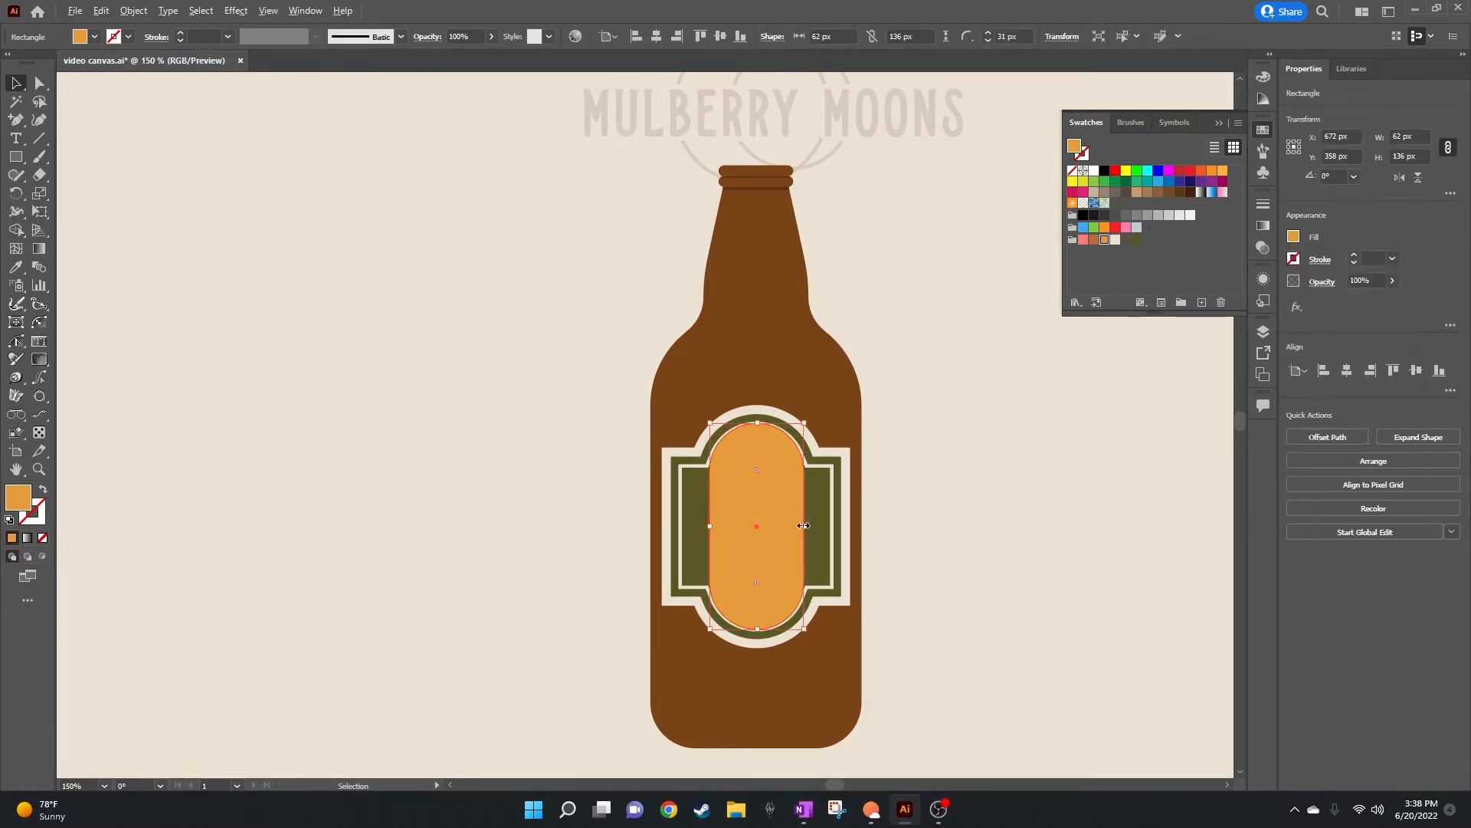
drag(803, 526, 805, 526)
key(a)
key(v)
click(959, 519)
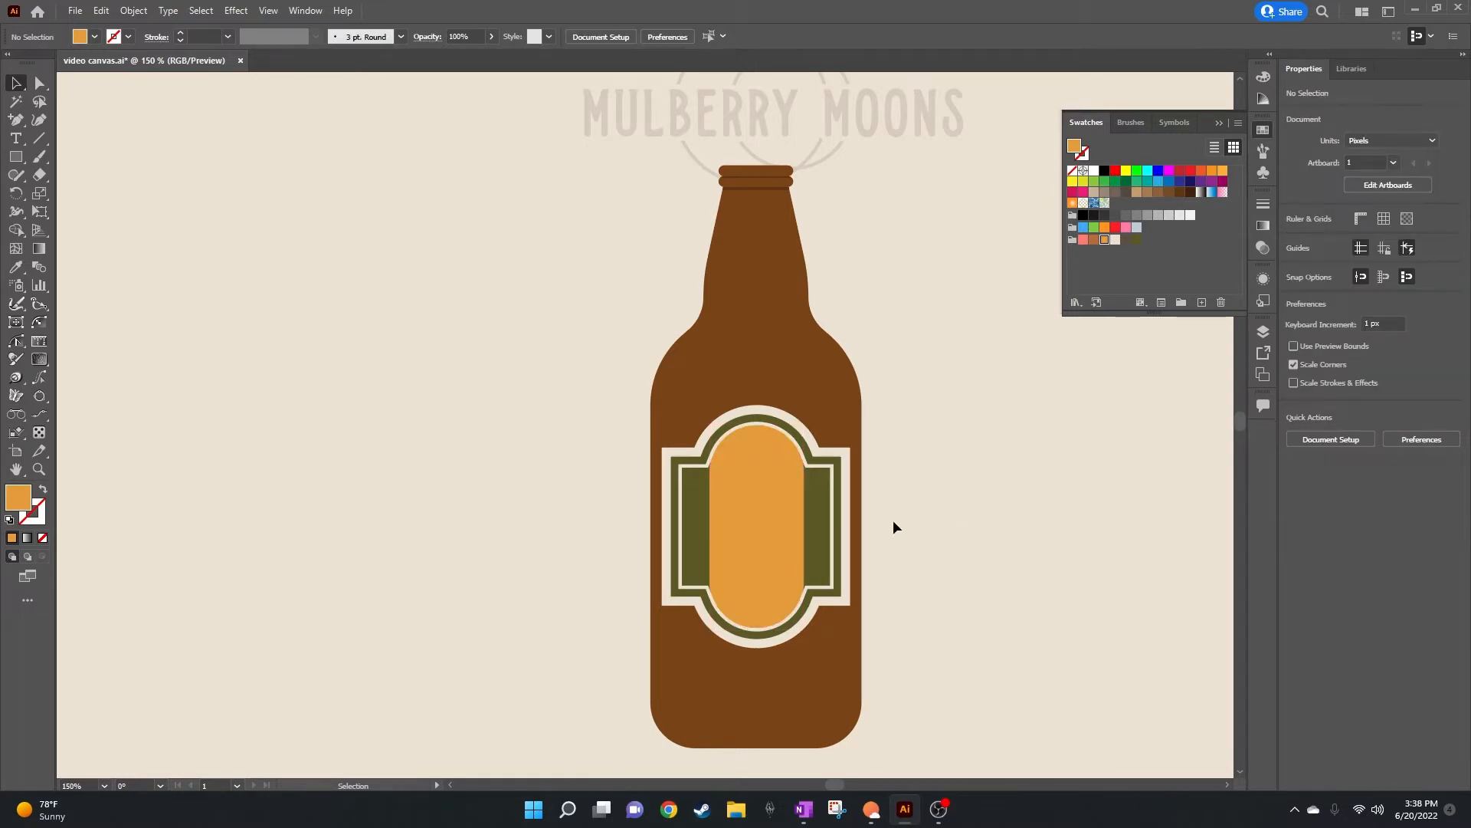
key(ctrl+z)
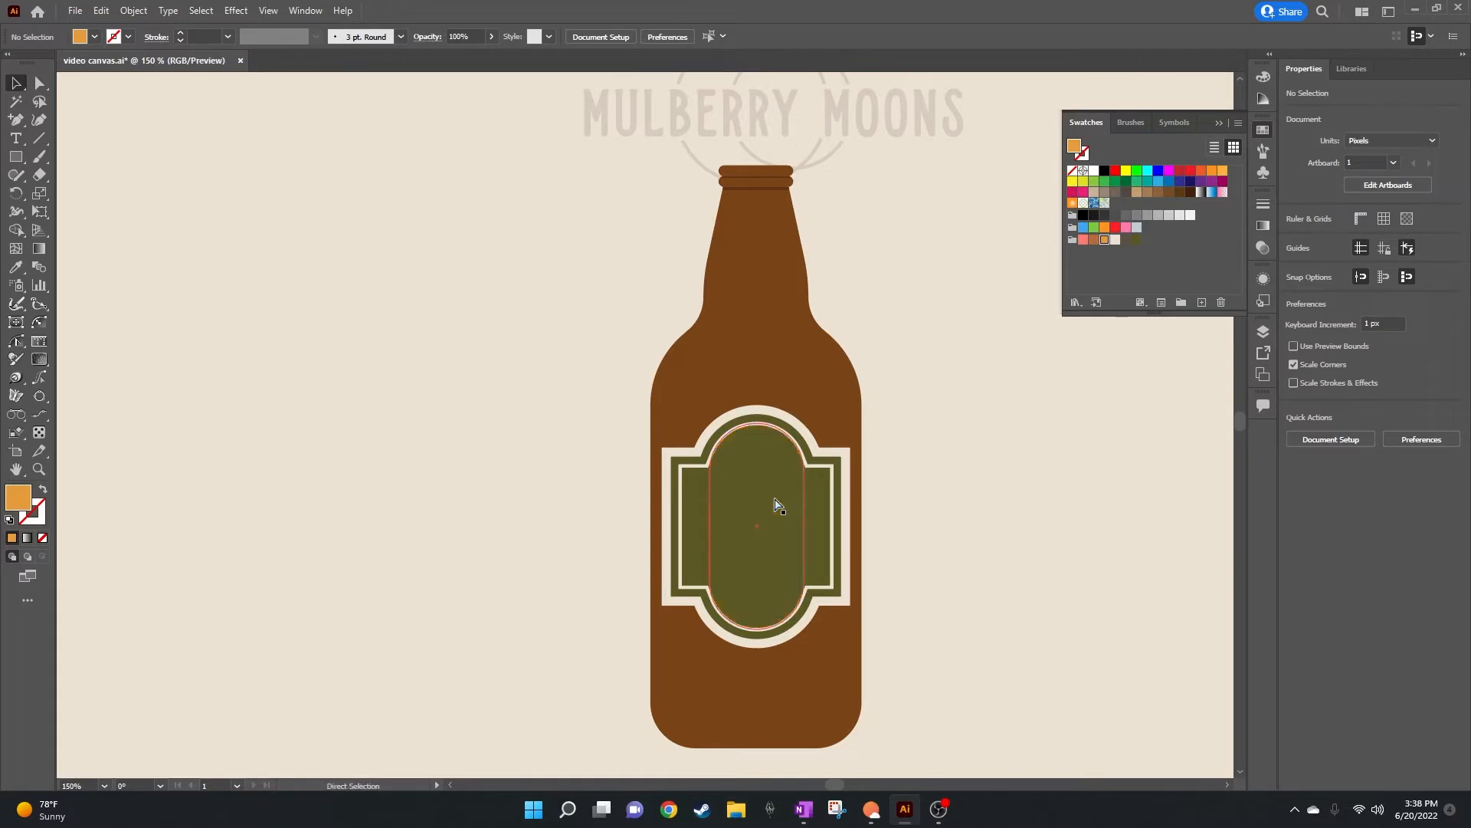
key(ctrl+shift+z)
ctrl+click(777, 503)
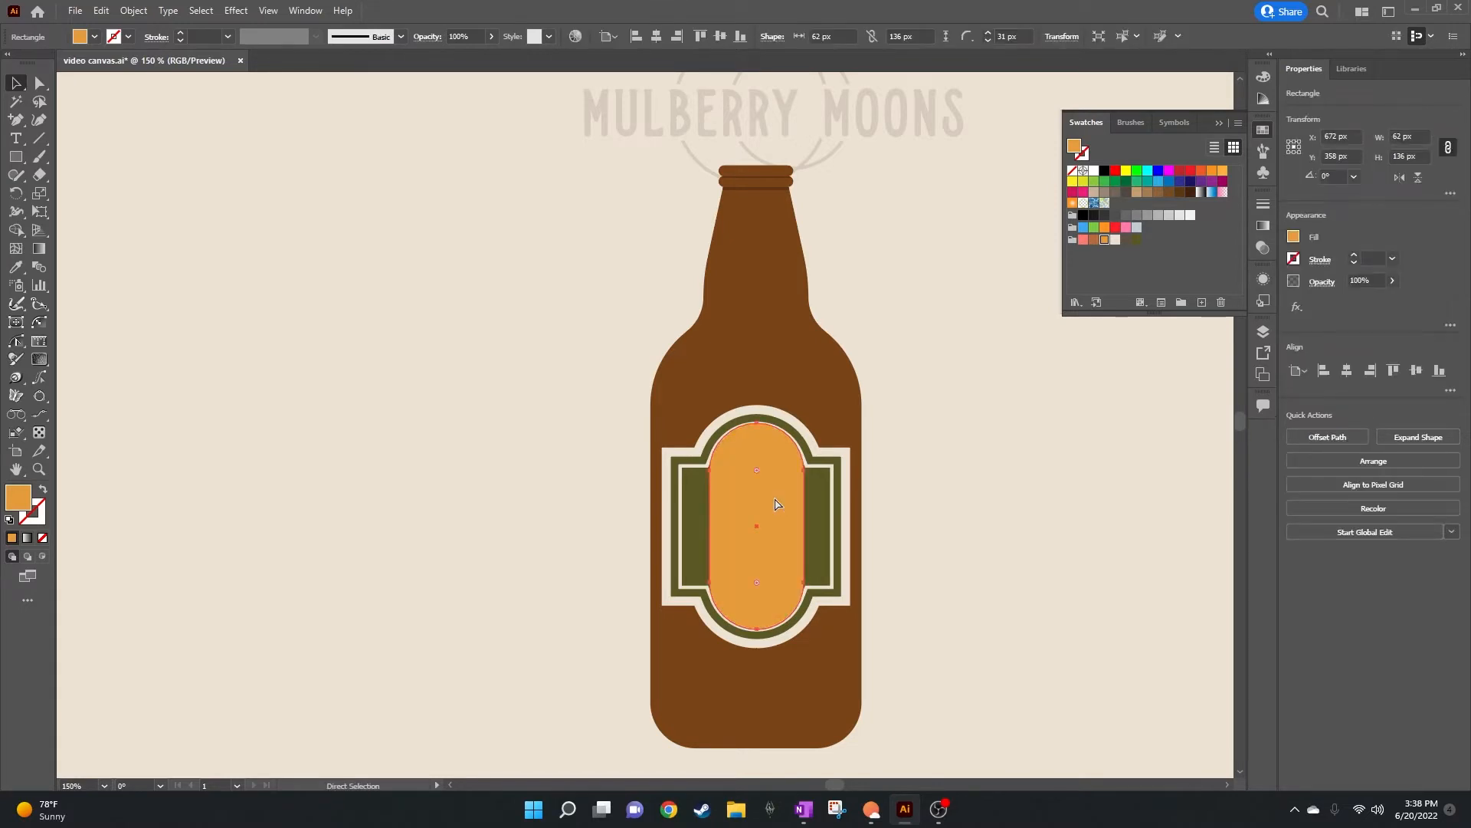
key(ctrl+shift+z)
key(ctrl+shift+z)
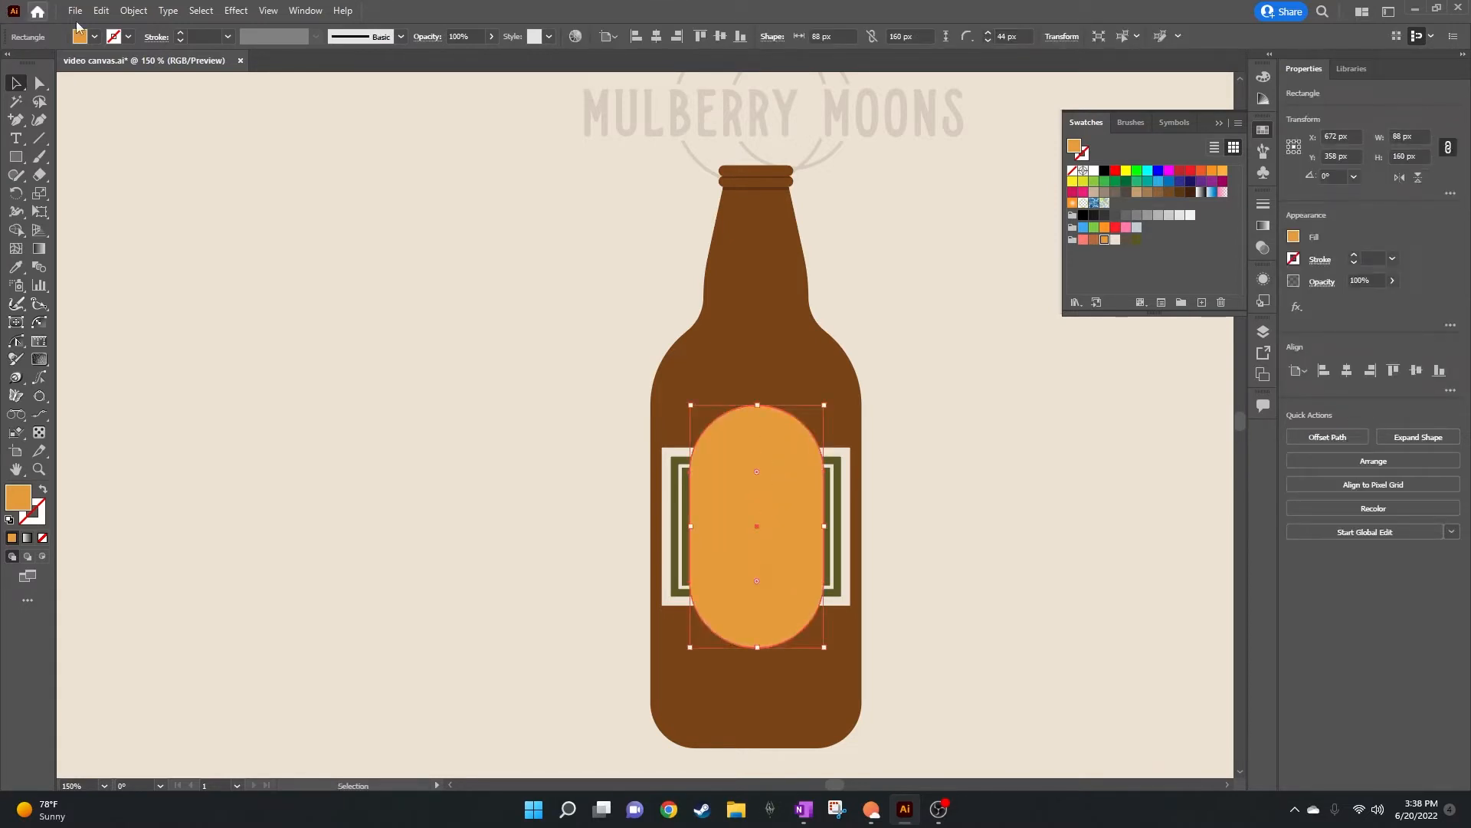
Step: Create a smaller inner copy of the orange rounded shape with Offset Path at -16 px, miter joins and miter limit 4
click(136, 13)
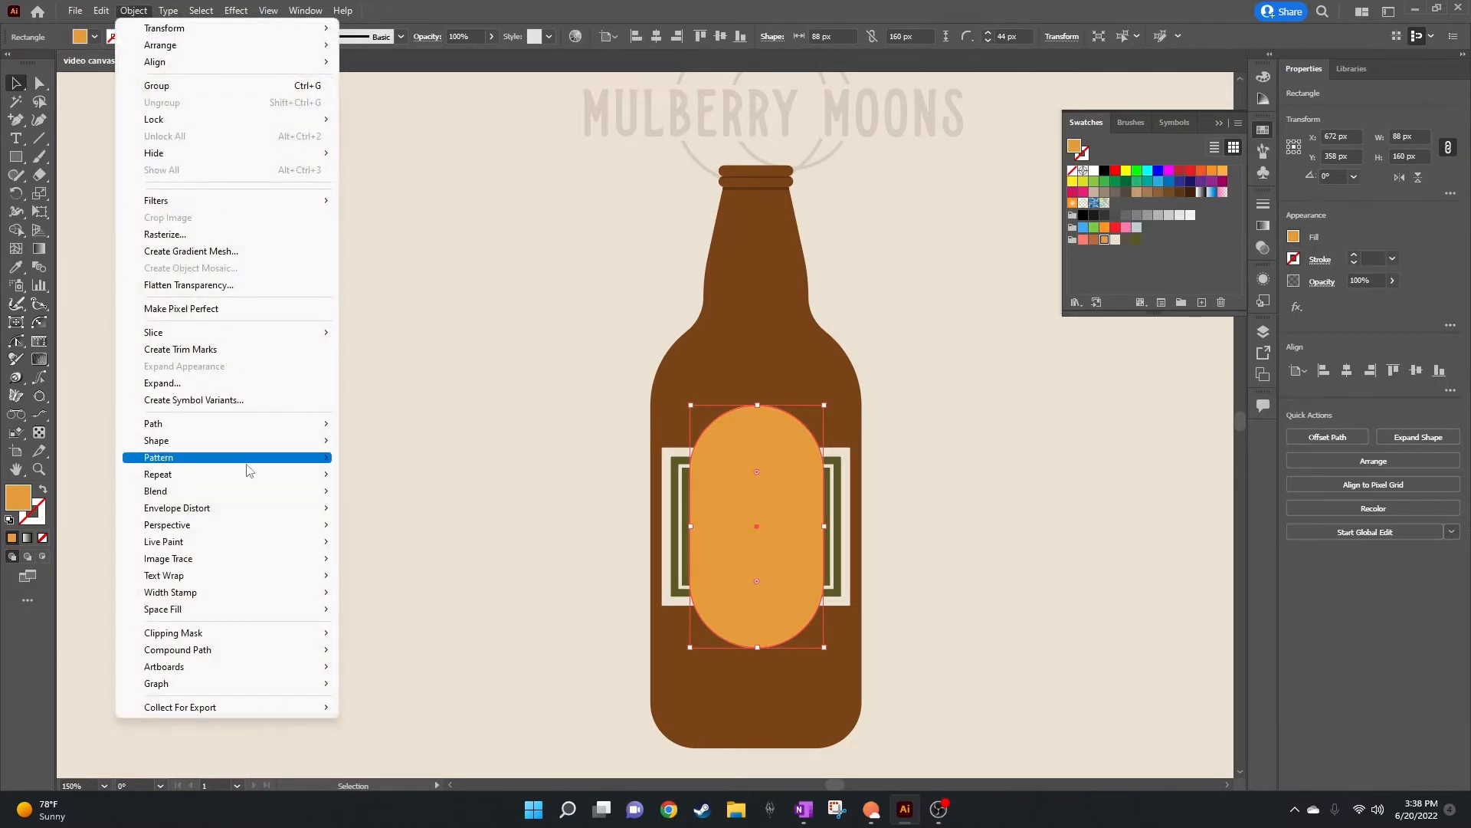
mouse_move(259, 422)
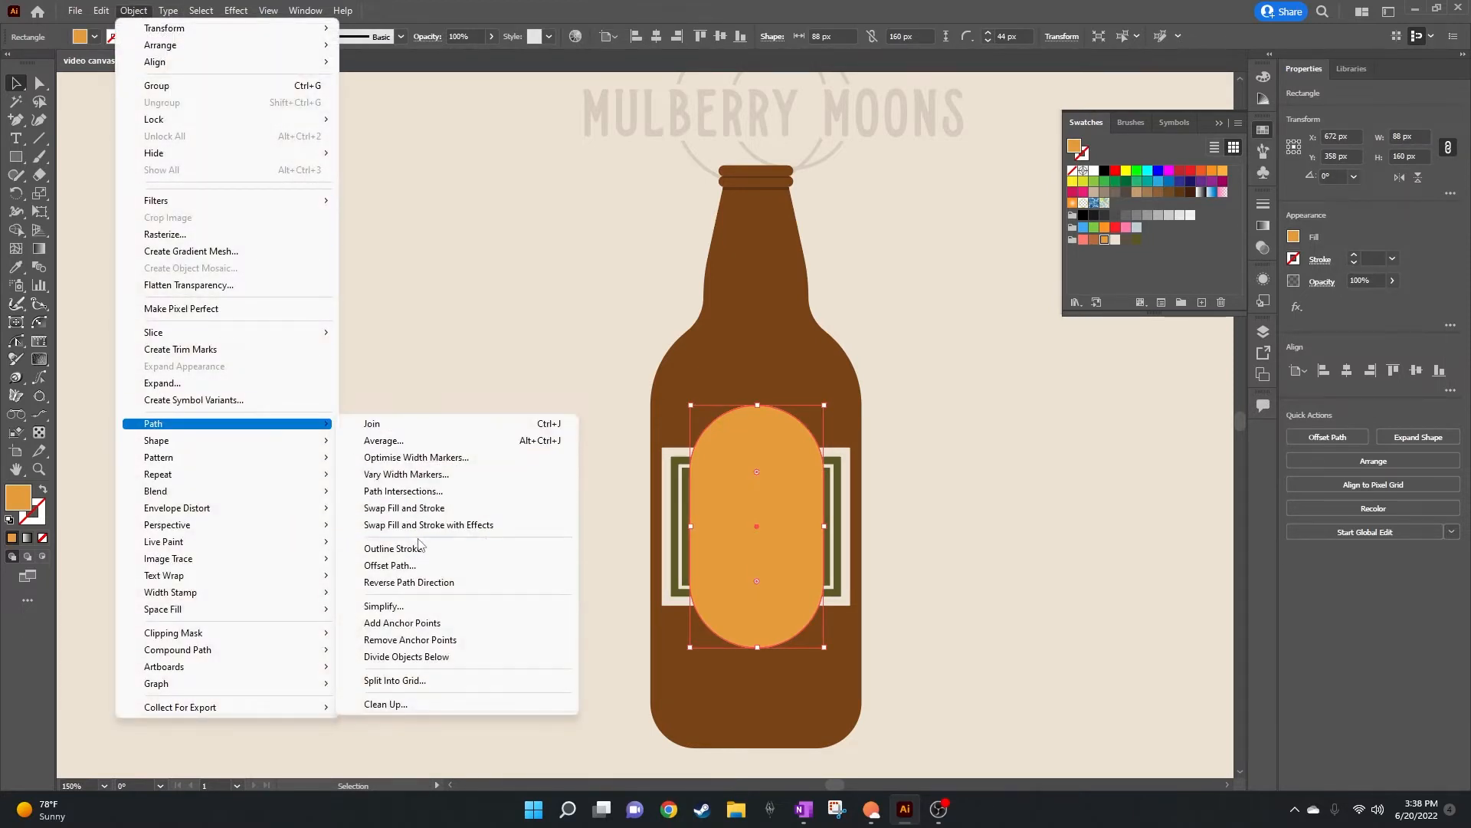
click(390, 565)
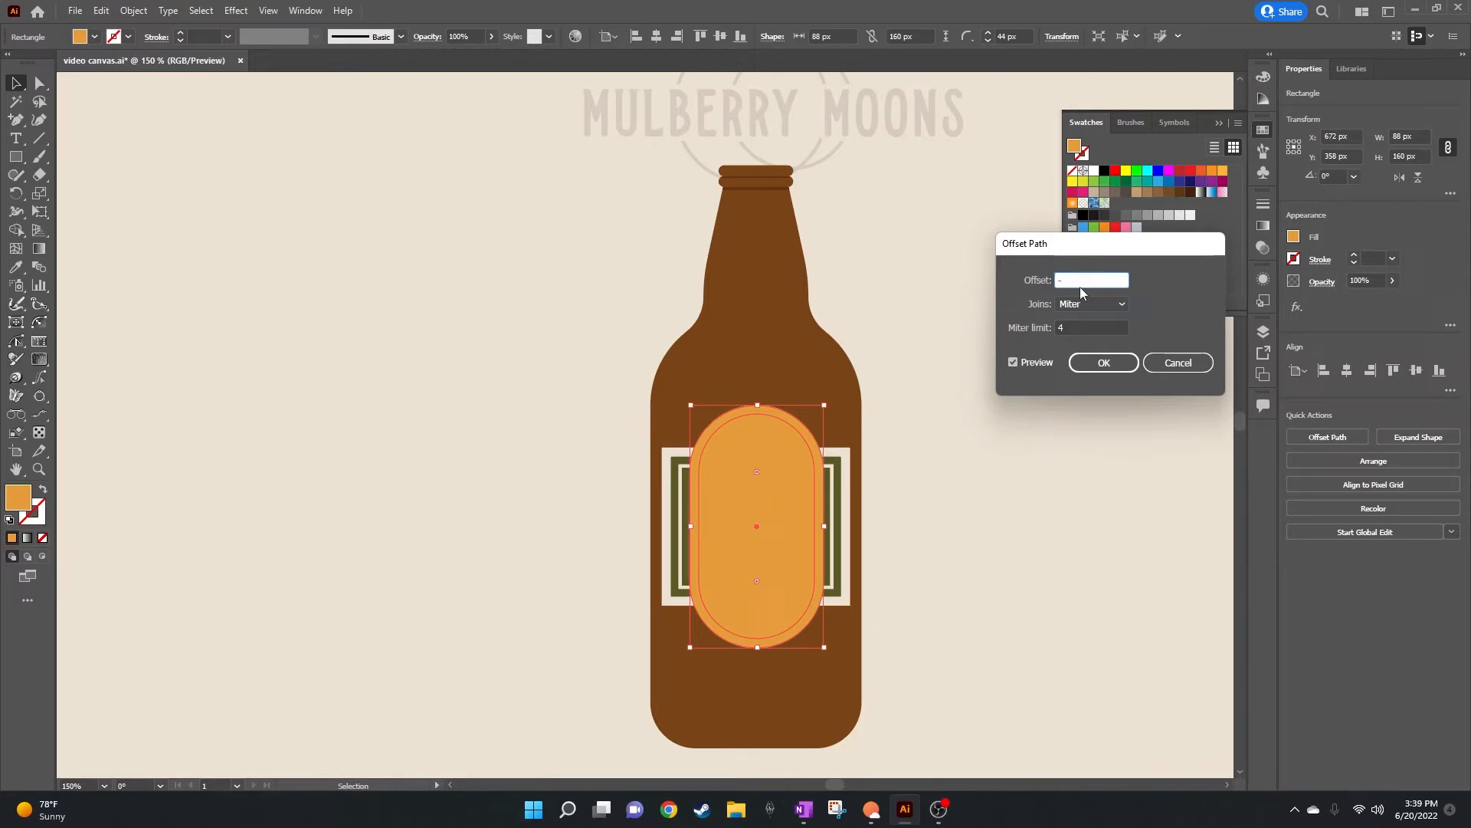
click(1085, 327)
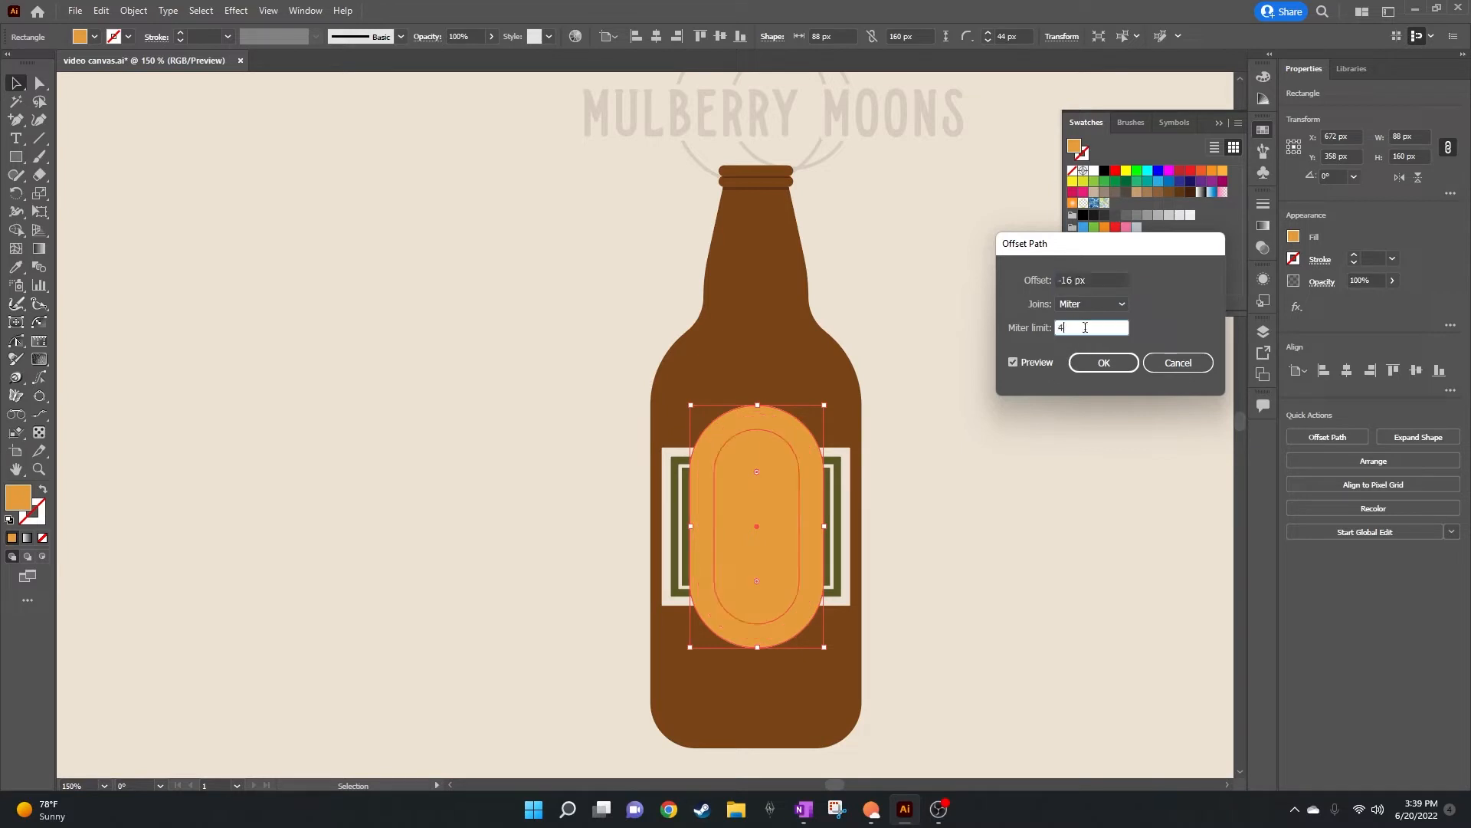
click(1084, 366)
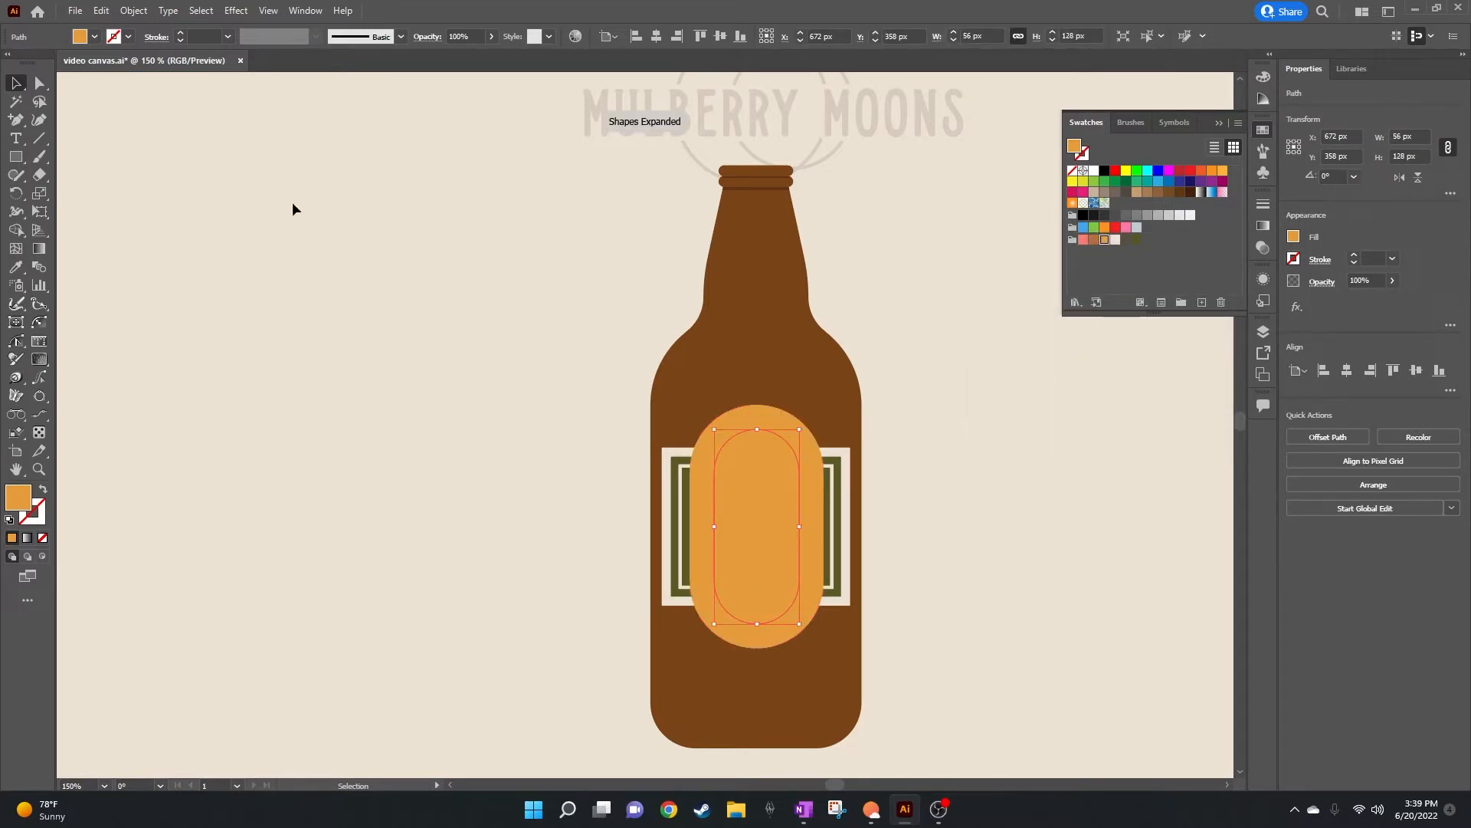
Step: Delete the larger orange rounded shape and move the smaller one off the label to the empty canvas beside the bottle
click(811, 454)
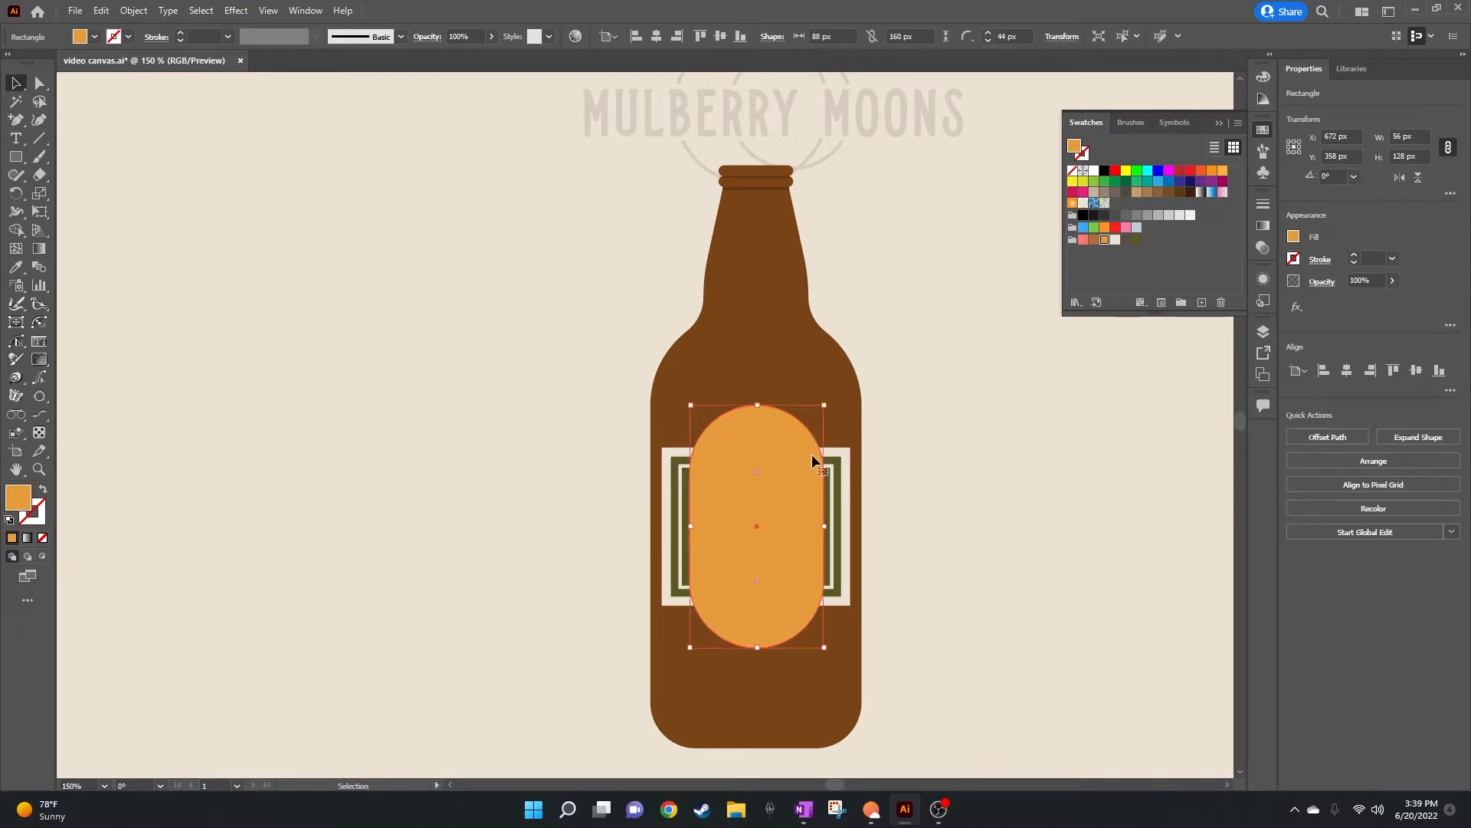
drag(812, 454, 526, 457)
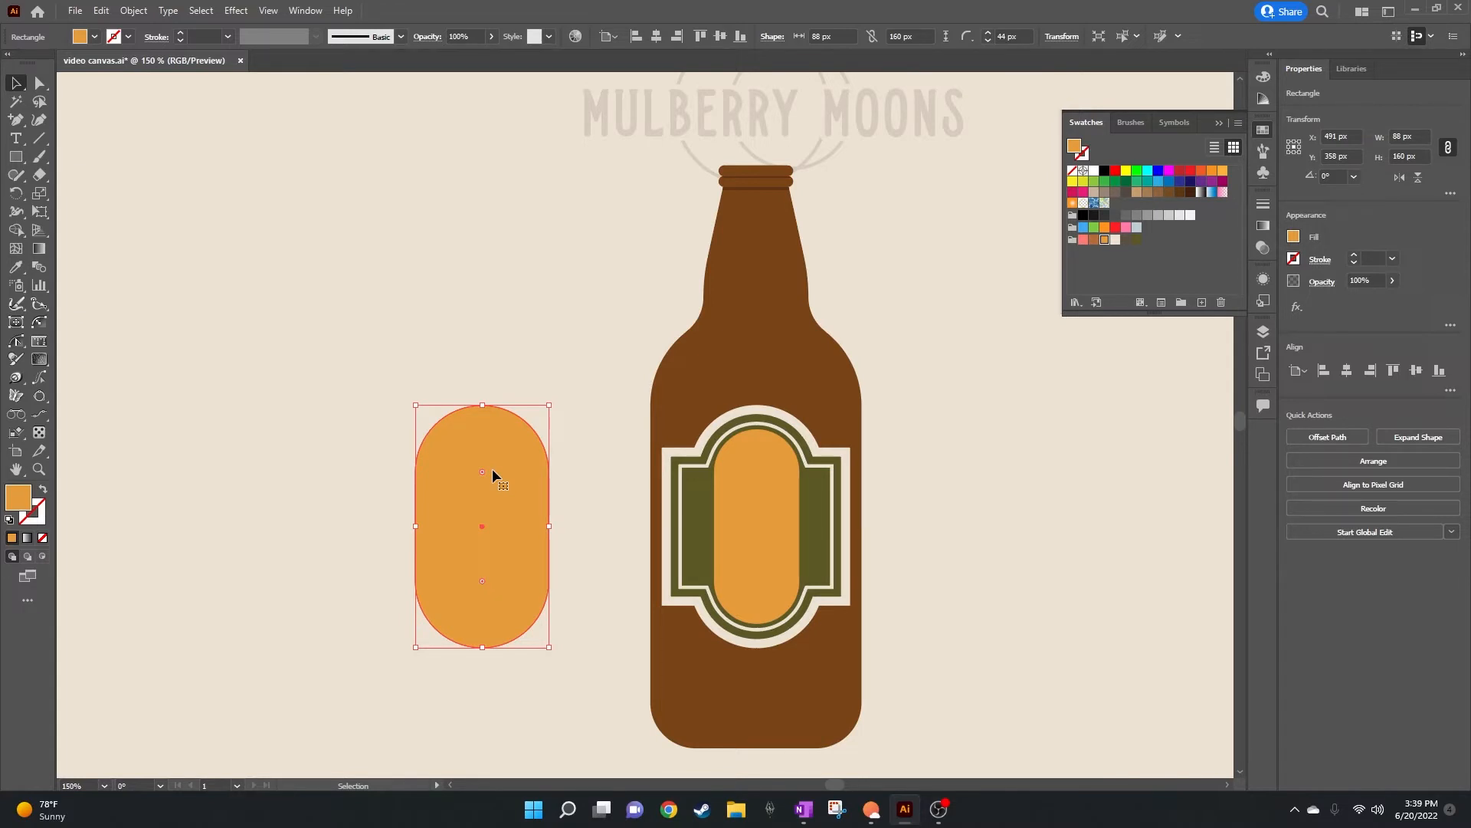
key(Delete)
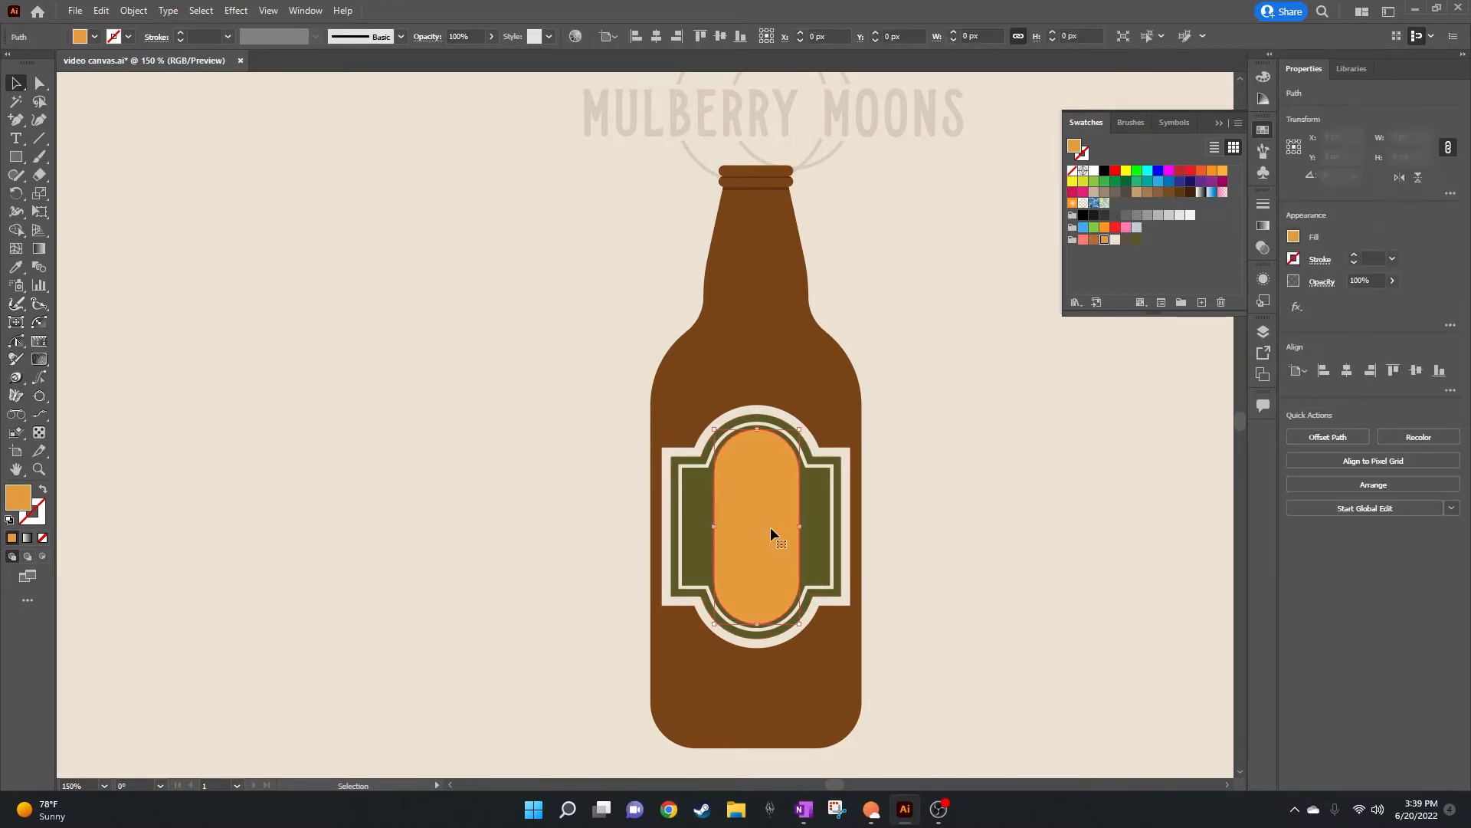
drag(770, 529, 1004, 524)
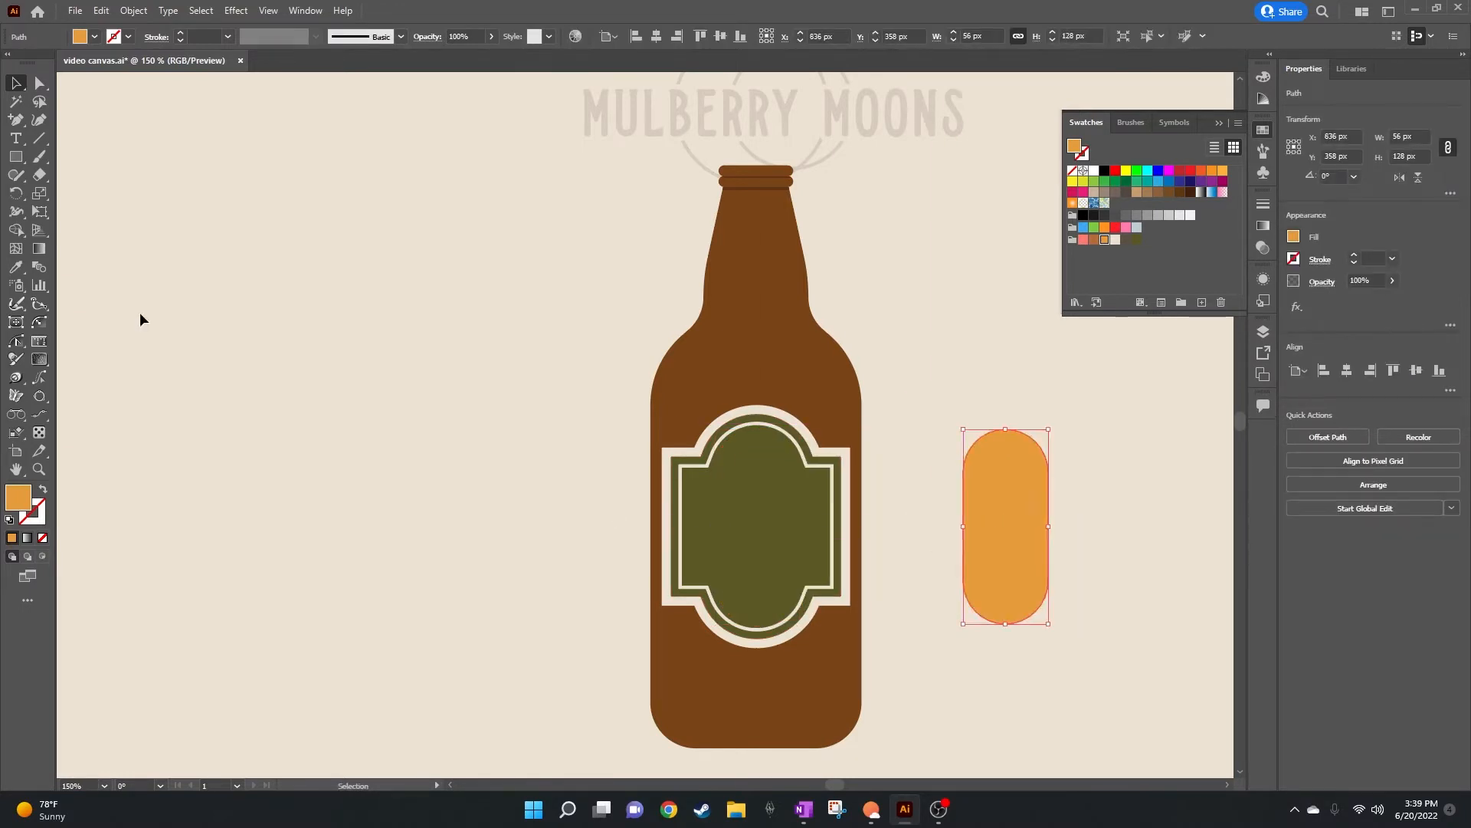
Step: Add the text BEER in the middle of the bottle's green label
click(15, 138)
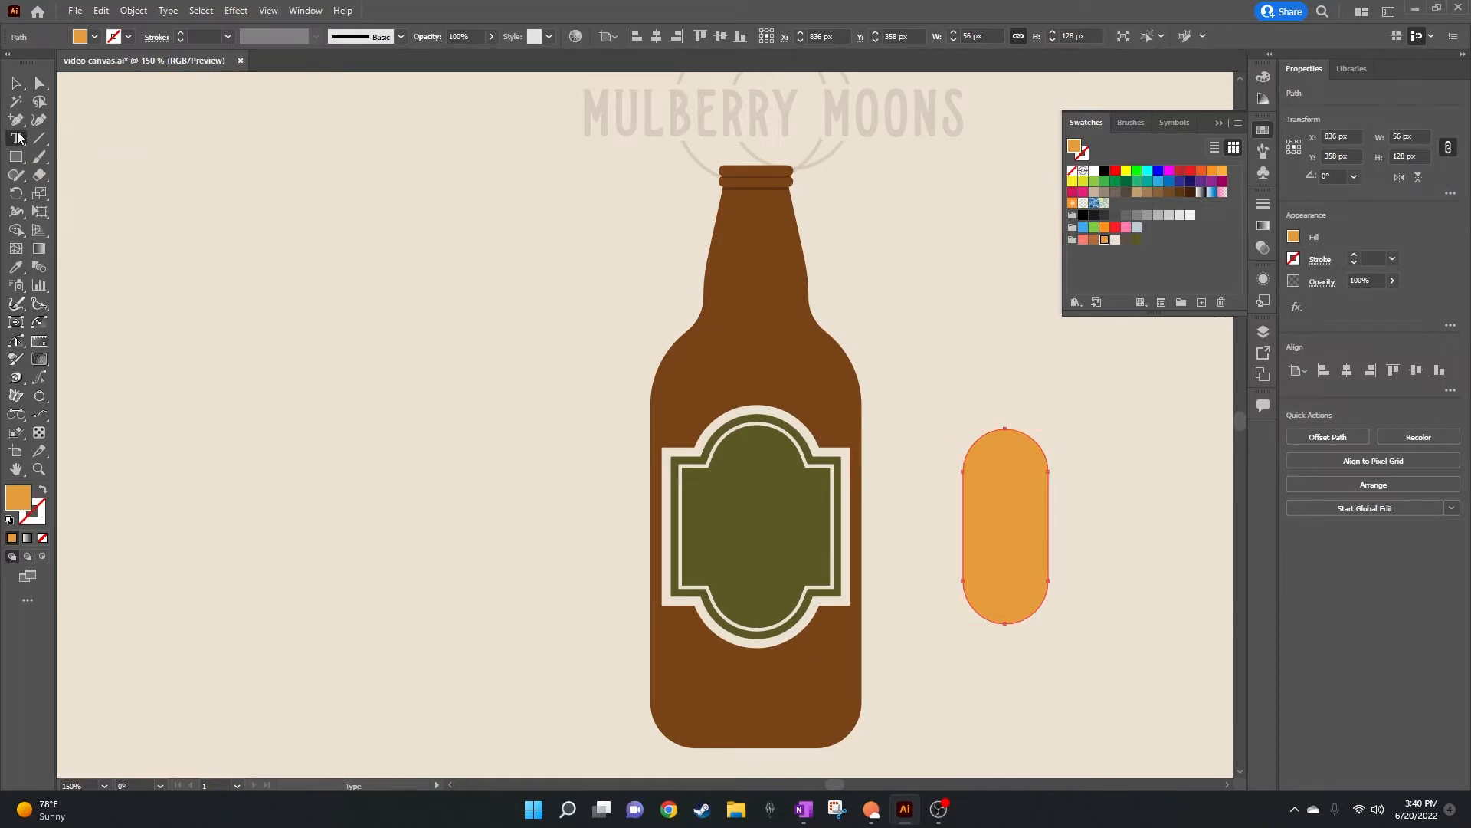
click(759, 533)
text(BEER)
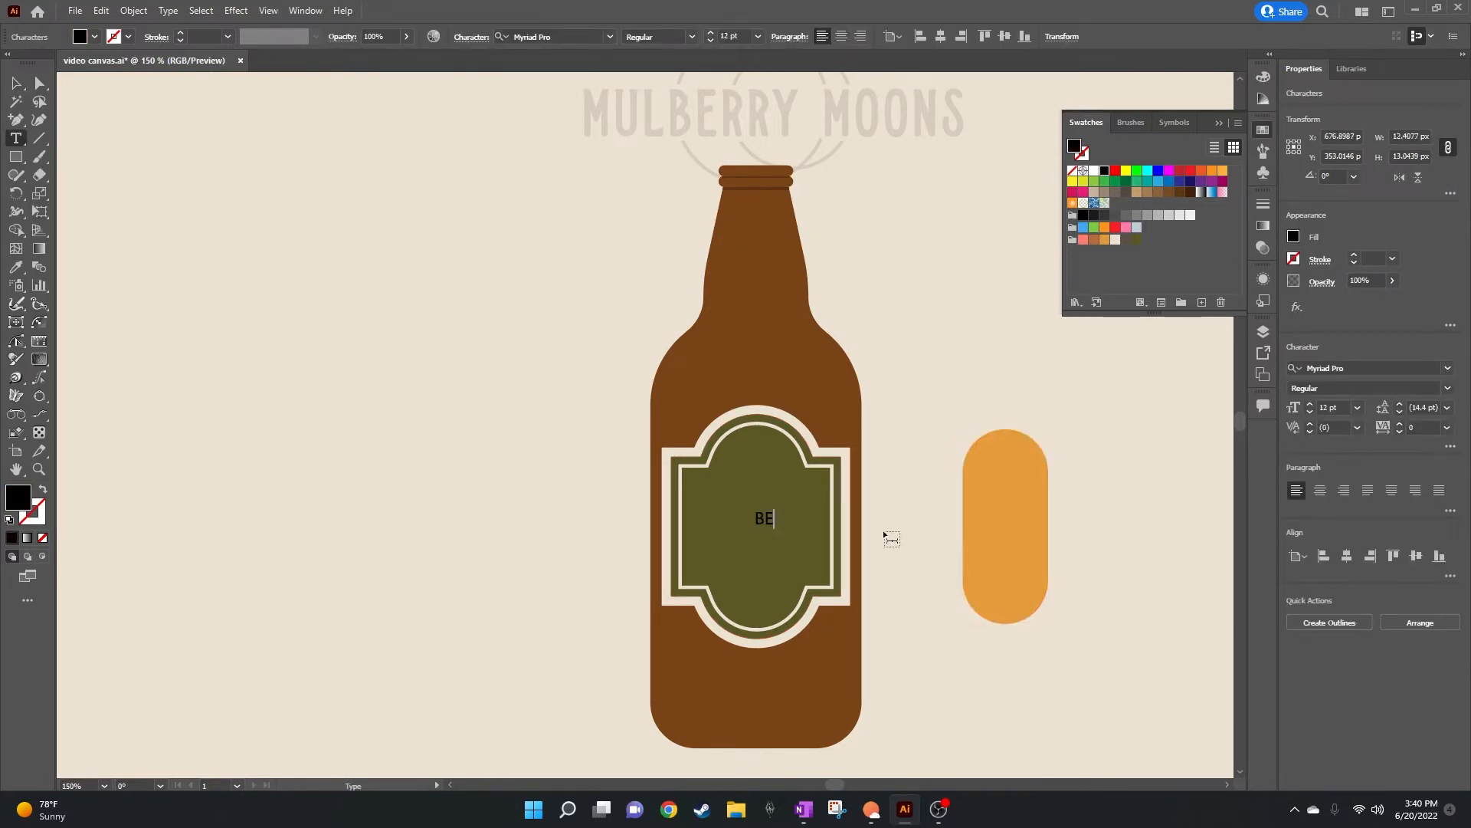
click(17, 82)
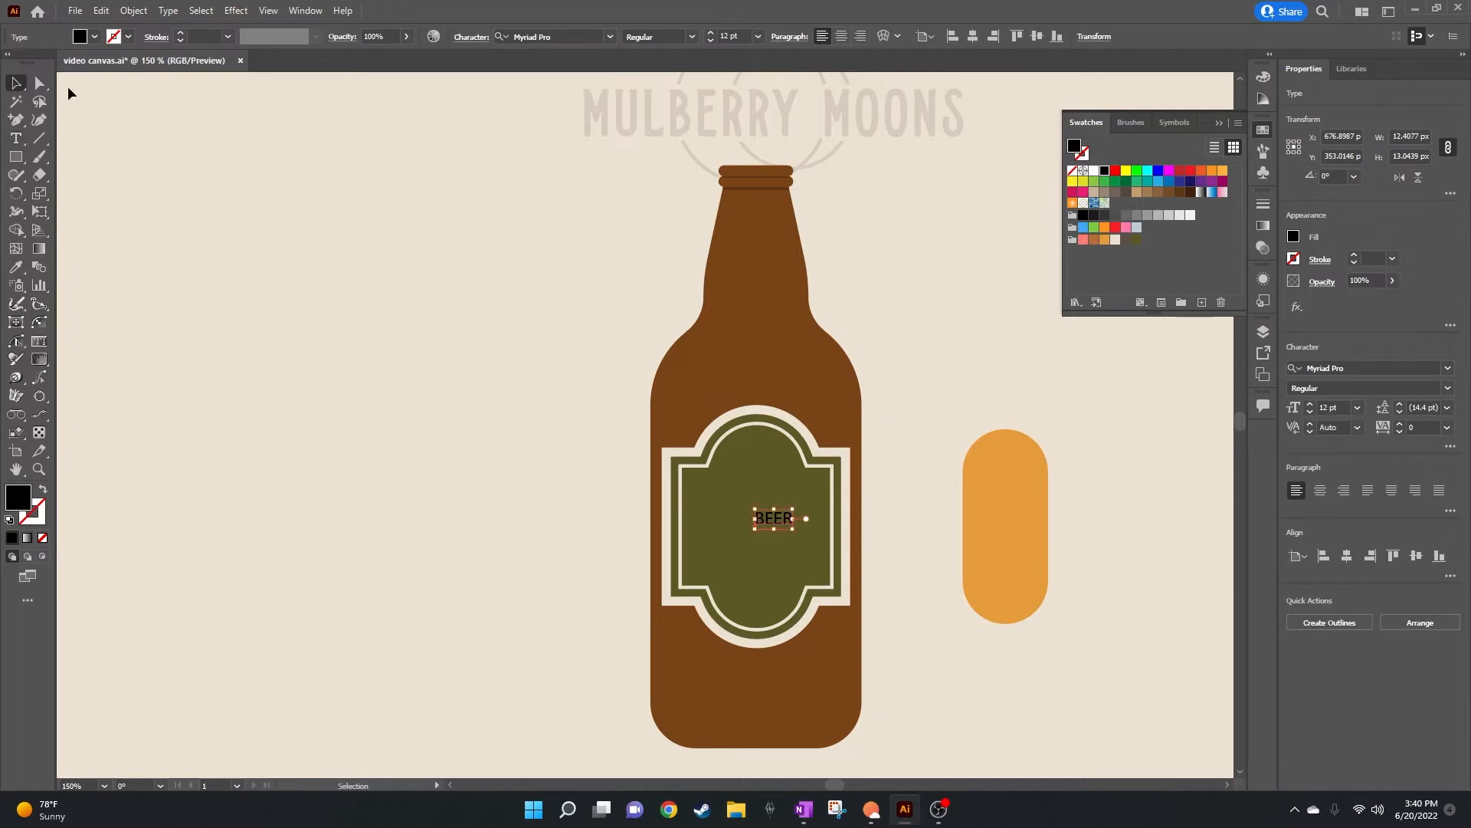
Step: Set the BEER text's font to Thankful Sans Fancy
click(598, 38)
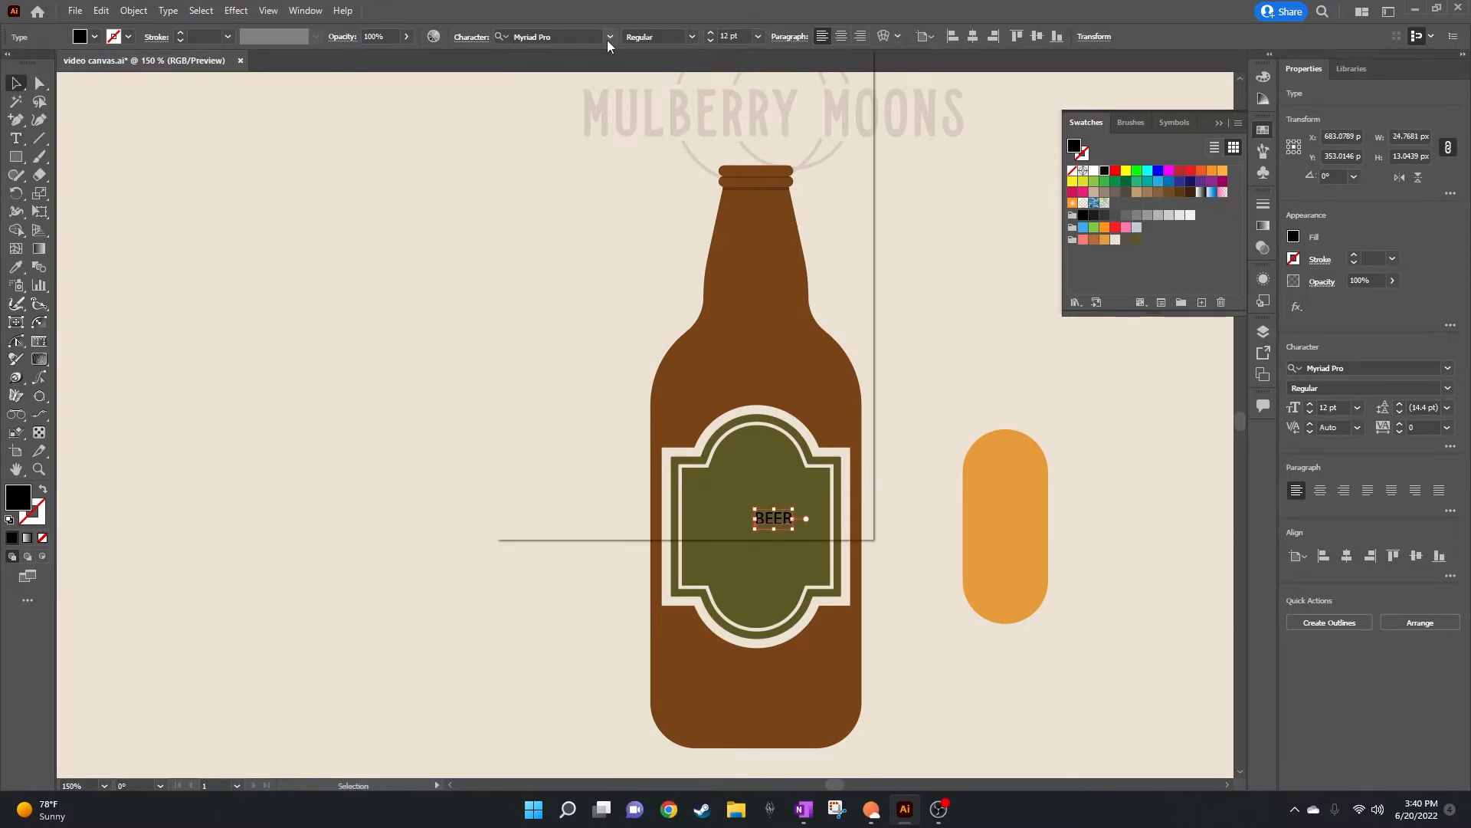
scroll(633, 381, down, 10)
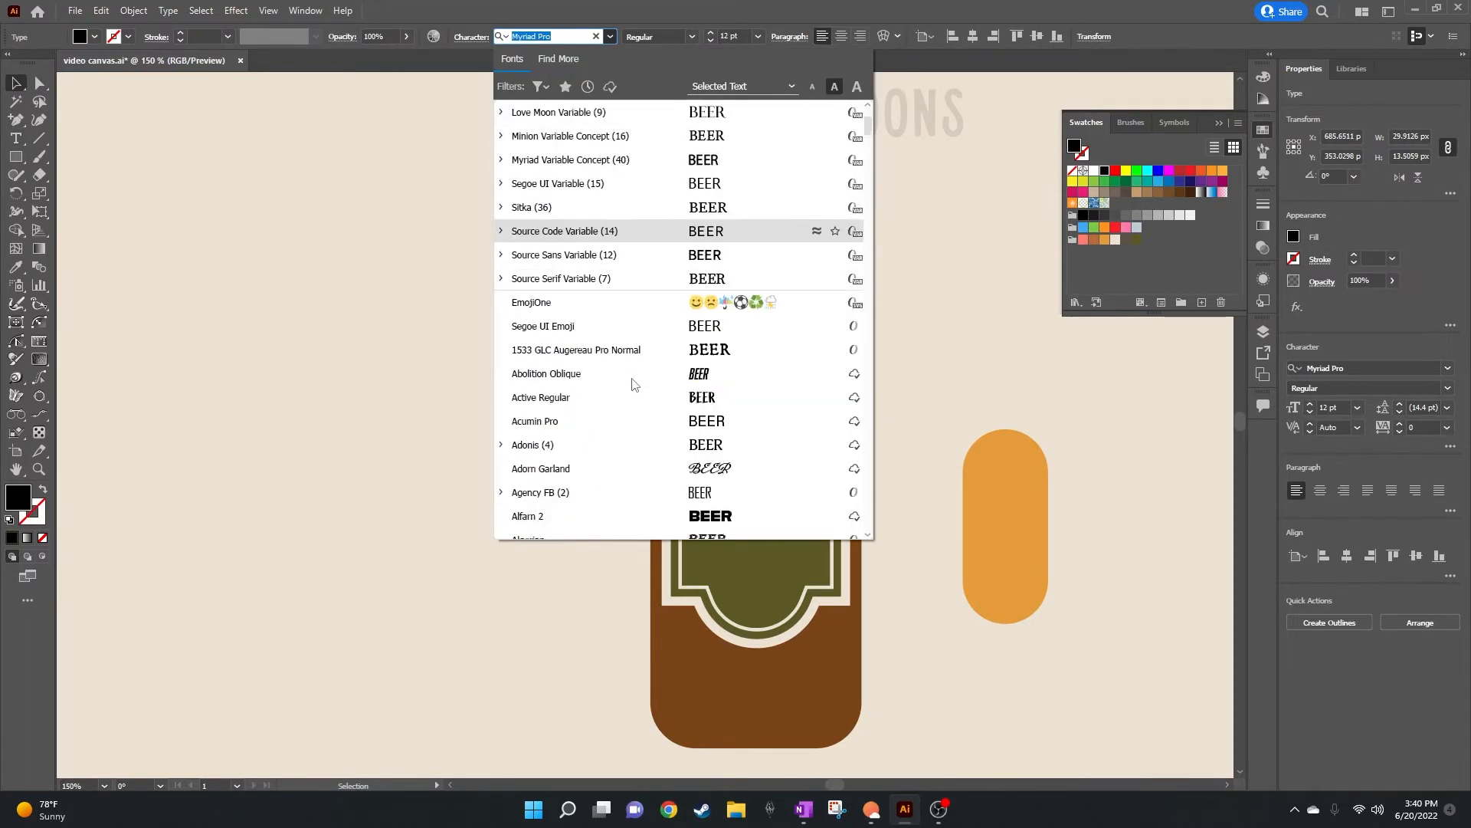
scroll(632, 385, up, 12)
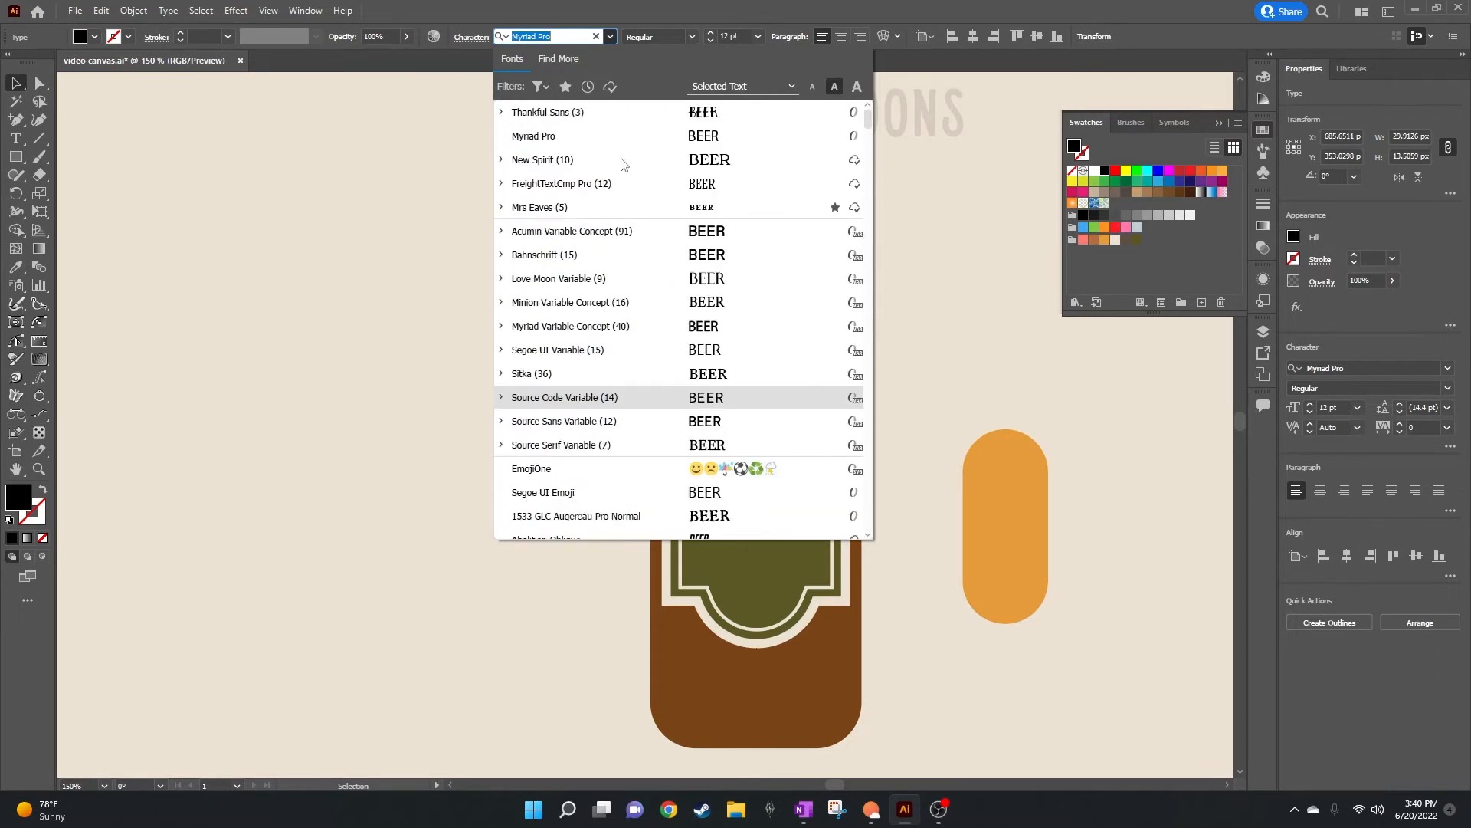
click(584, 114)
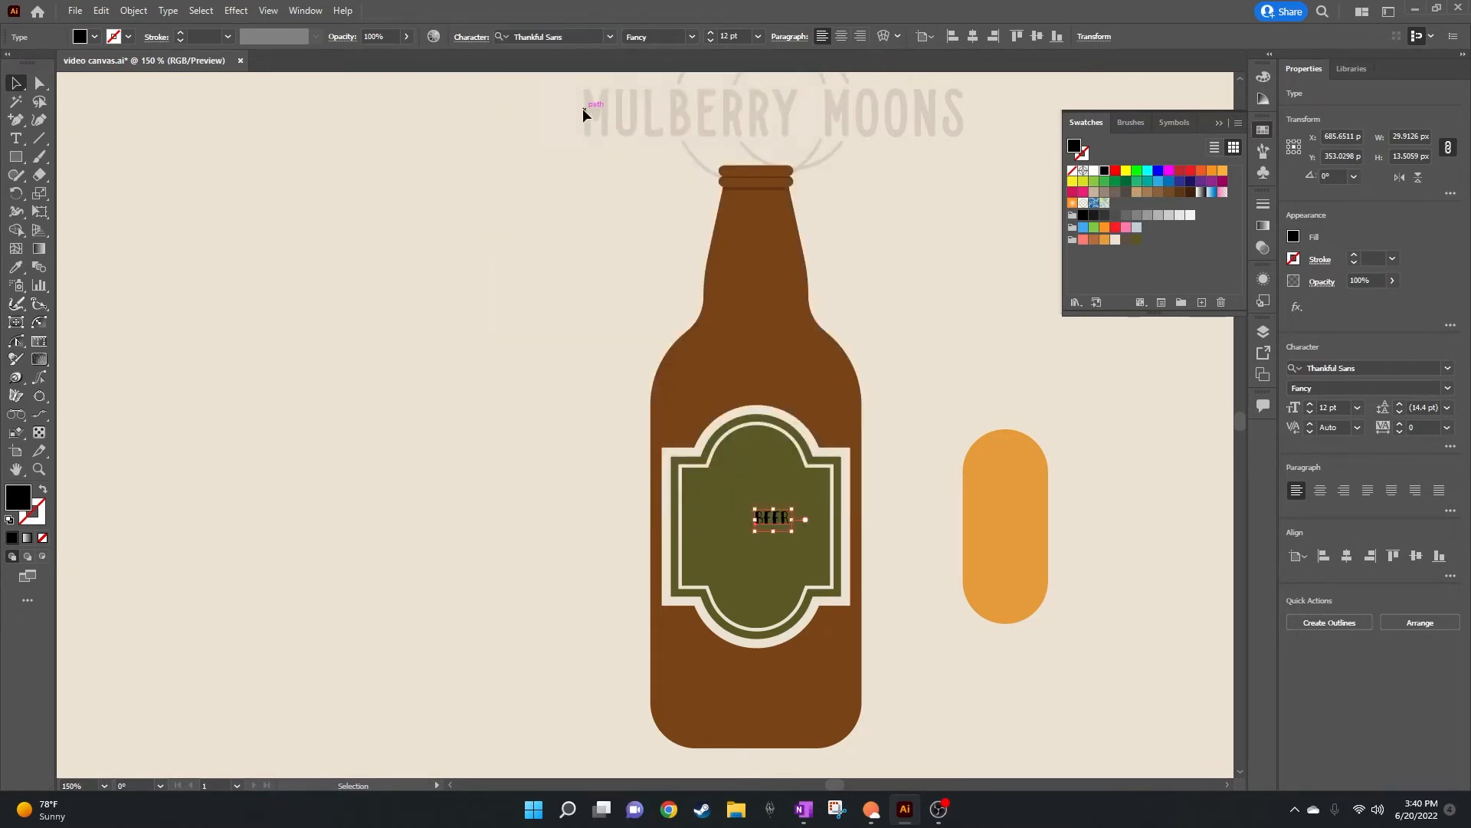
Step: Enlarge the BEER text to about 38 pt across the centre of the label and fill it with the cream swatch
drag(794, 509, 761, 521)
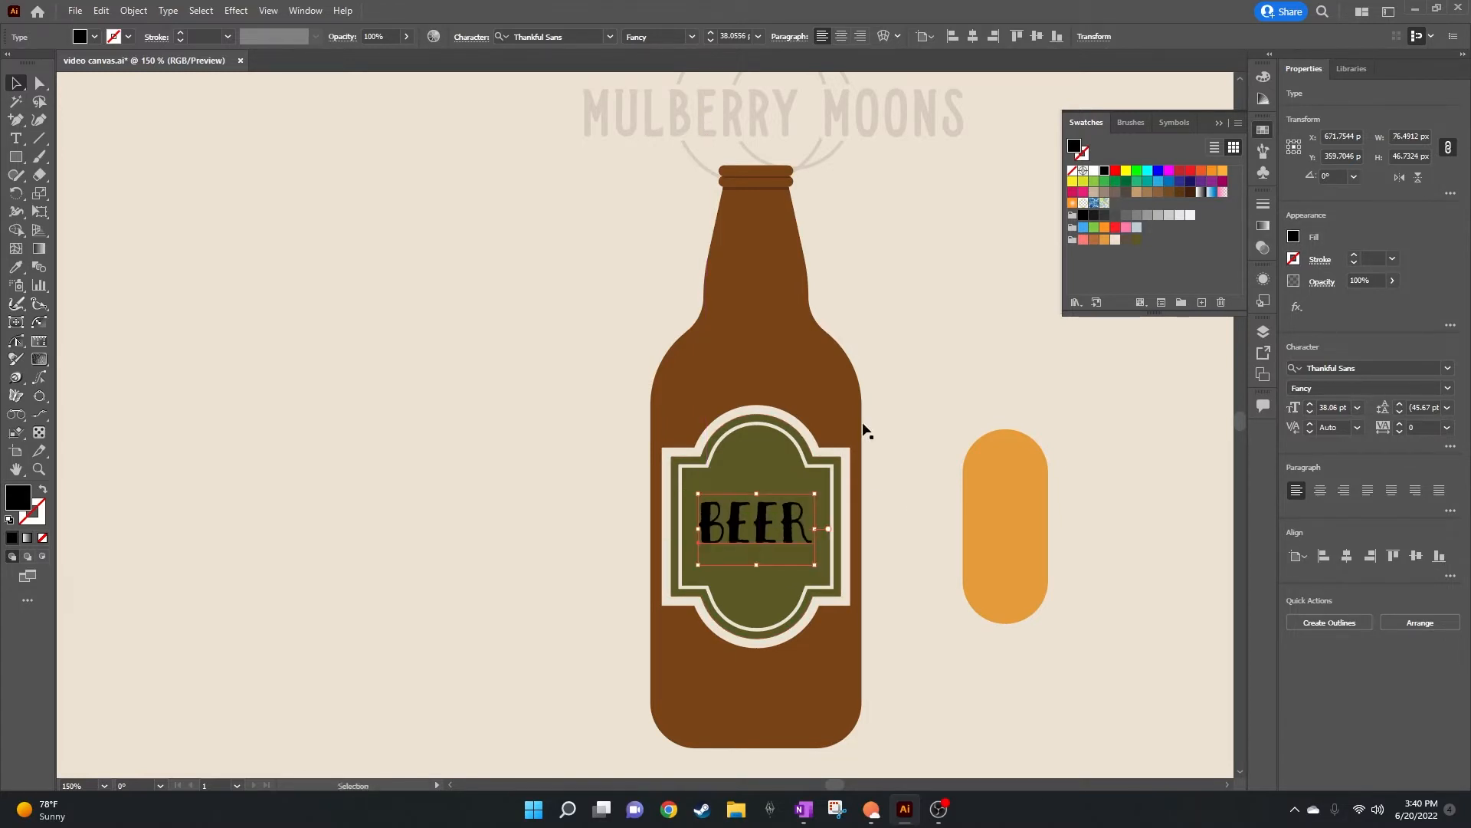
click(1117, 239)
click(941, 449)
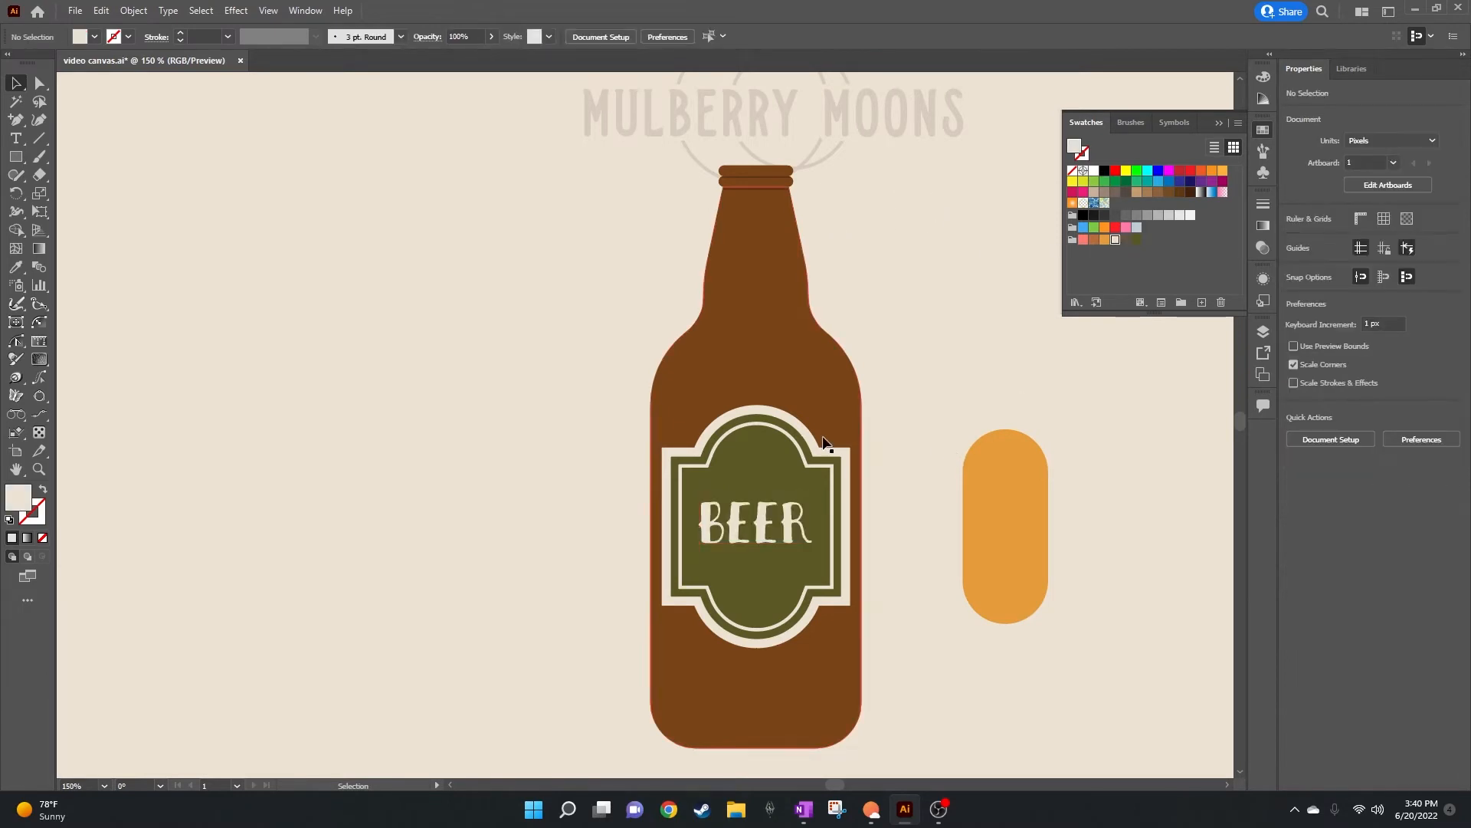
Step: Align the bottle parts, label layers and BEER text to a common horizontal centre
click(765, 523)
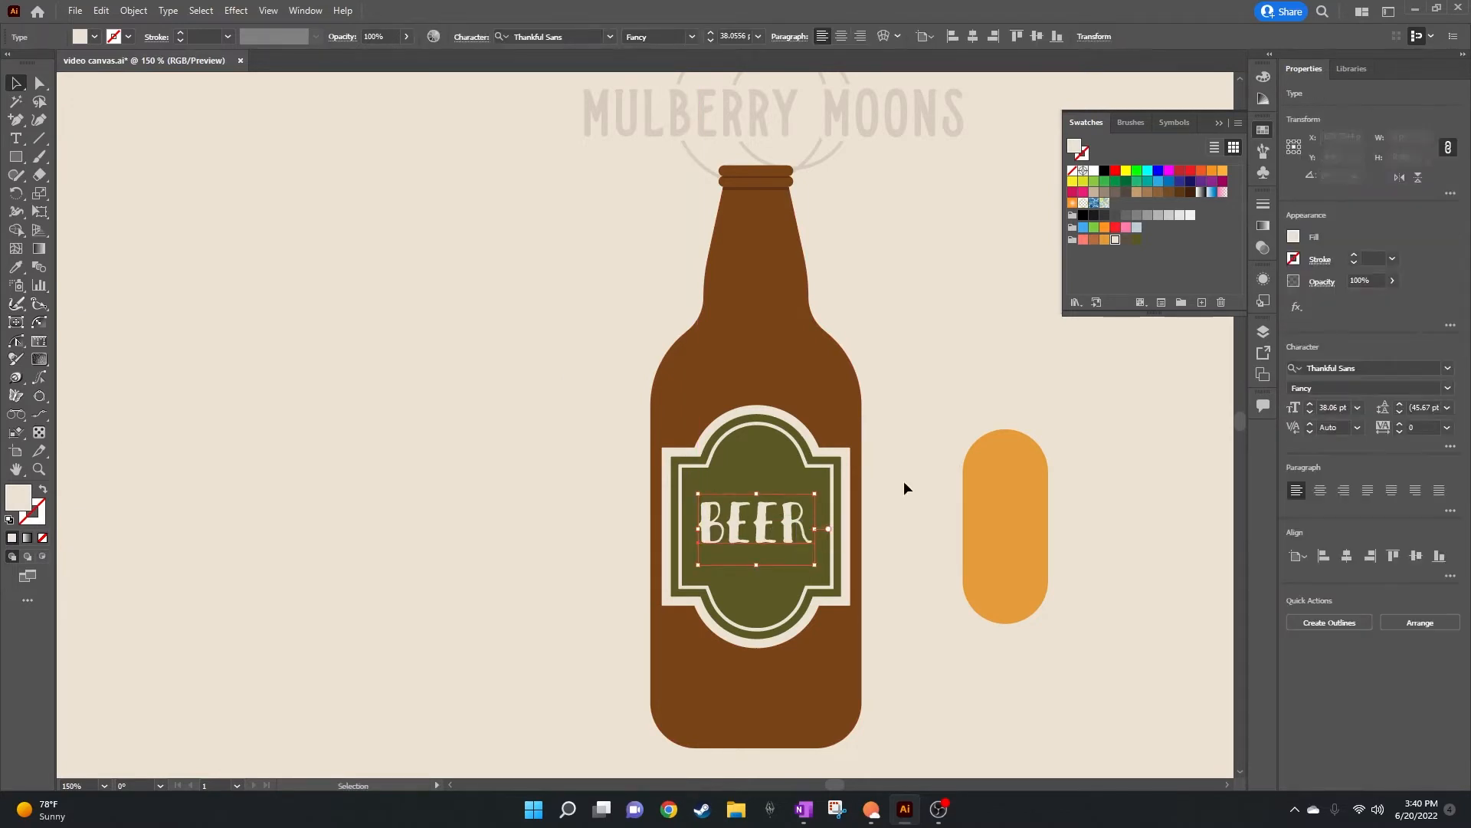
click(933, 365)
drag(674, 143, 892, 751)
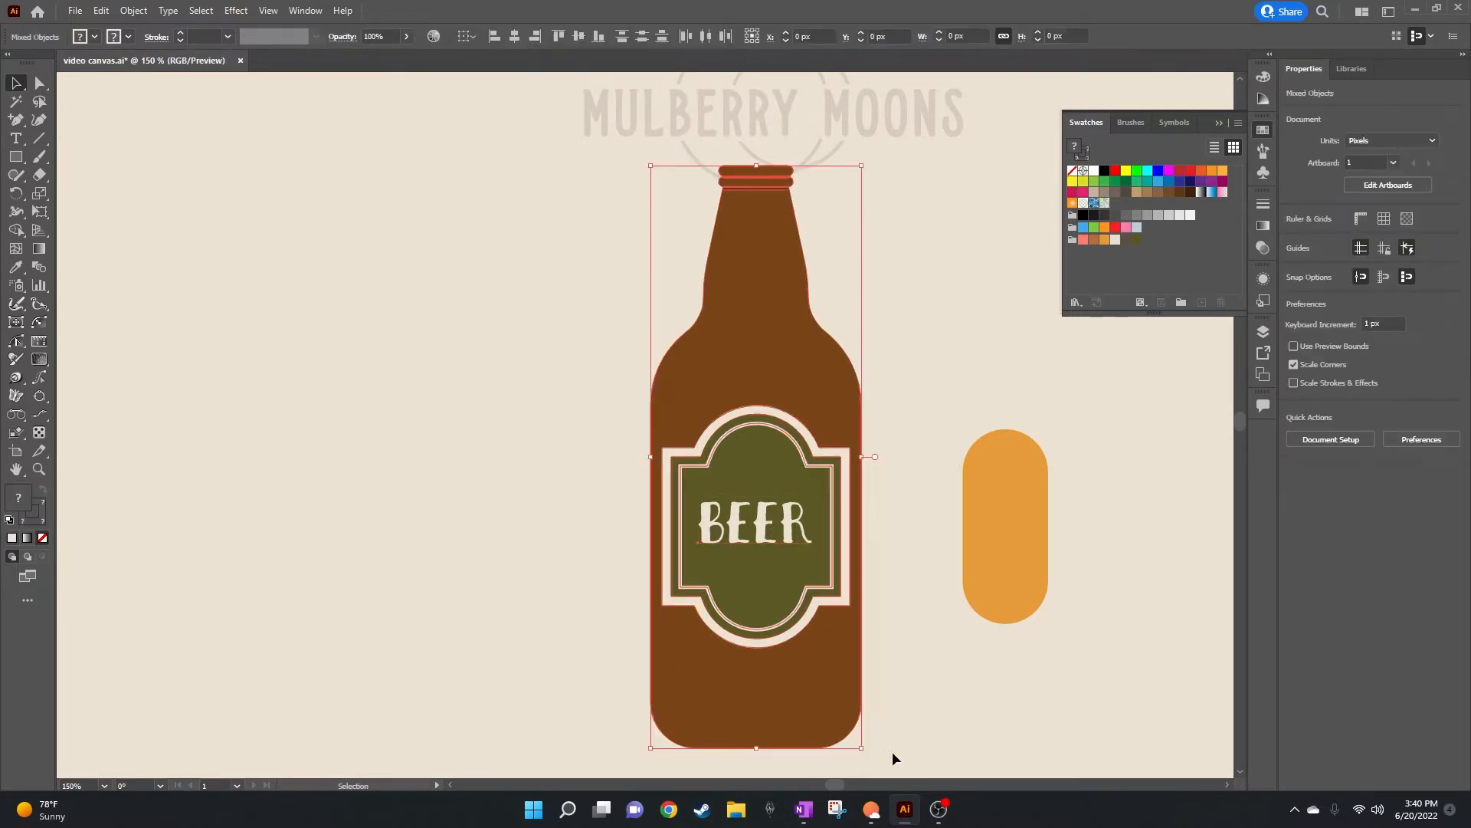
click(515, 36)
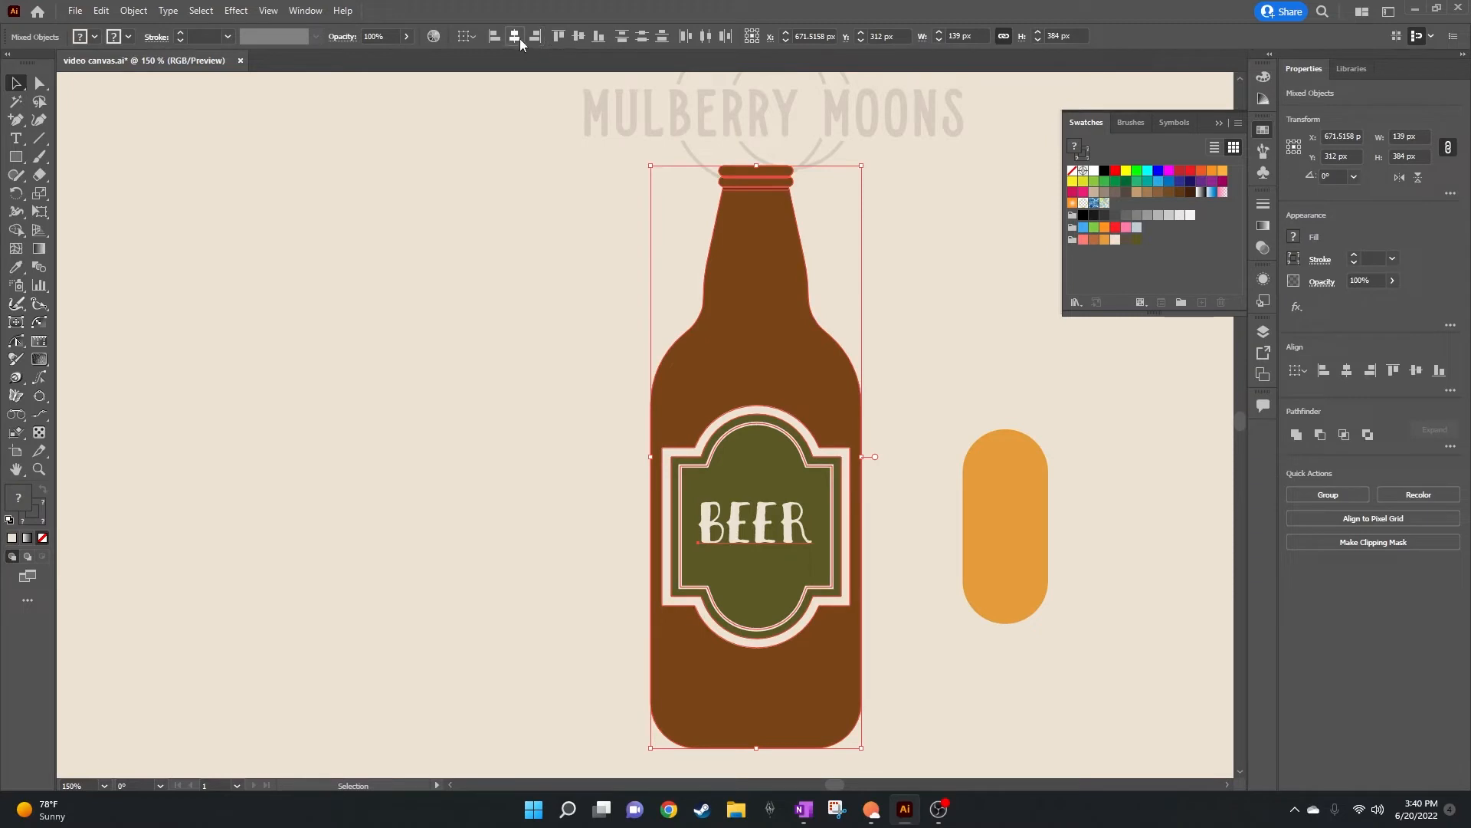
click(926, 395)
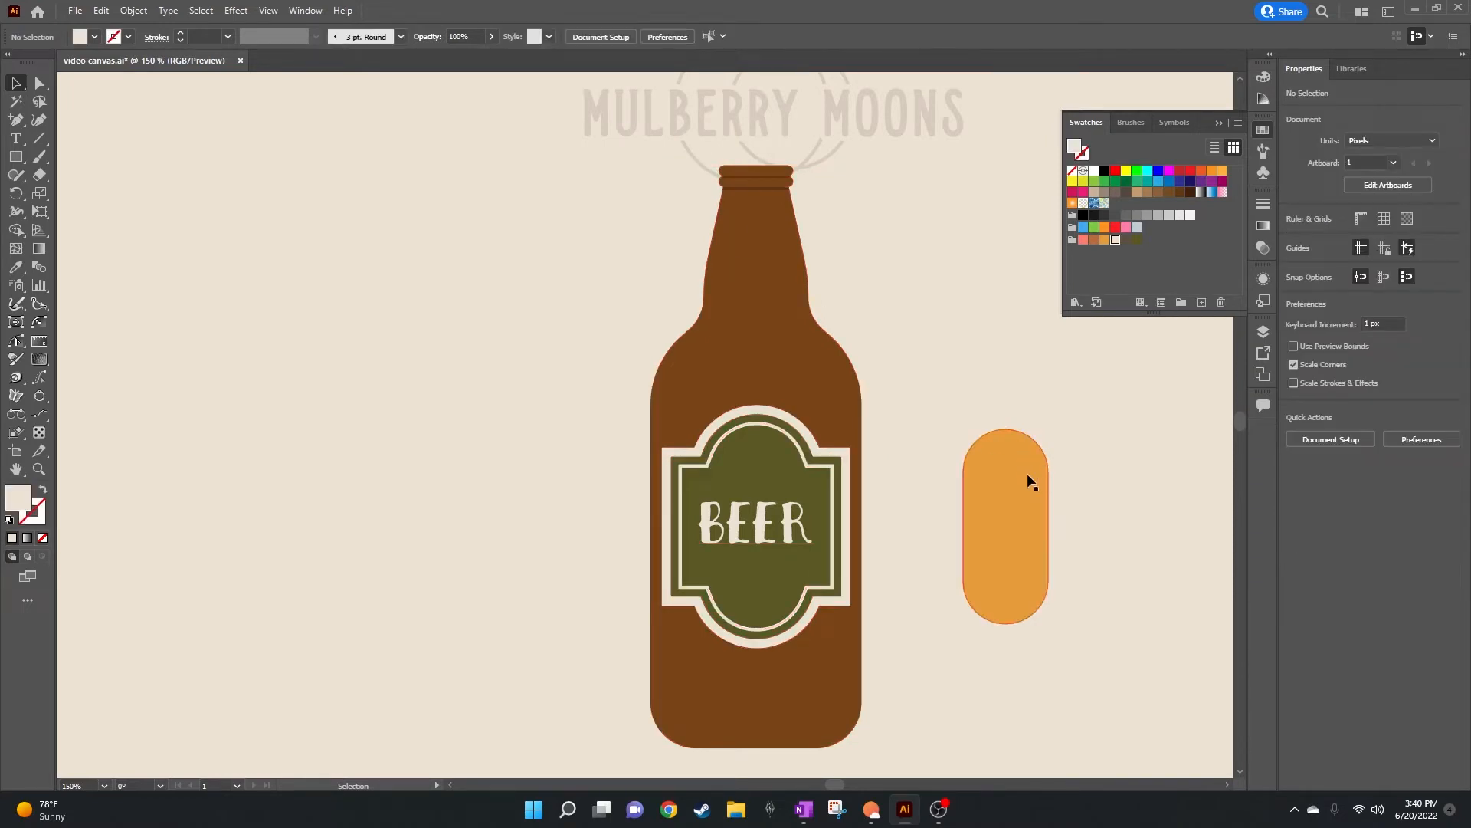
Step: Delete the leftover orange rounded shape beside the bottle
mouse_move(1023, 497)
mouse_down()
mouse_move(769, 492)
mouse_move(1032, 491)
mouse_up()
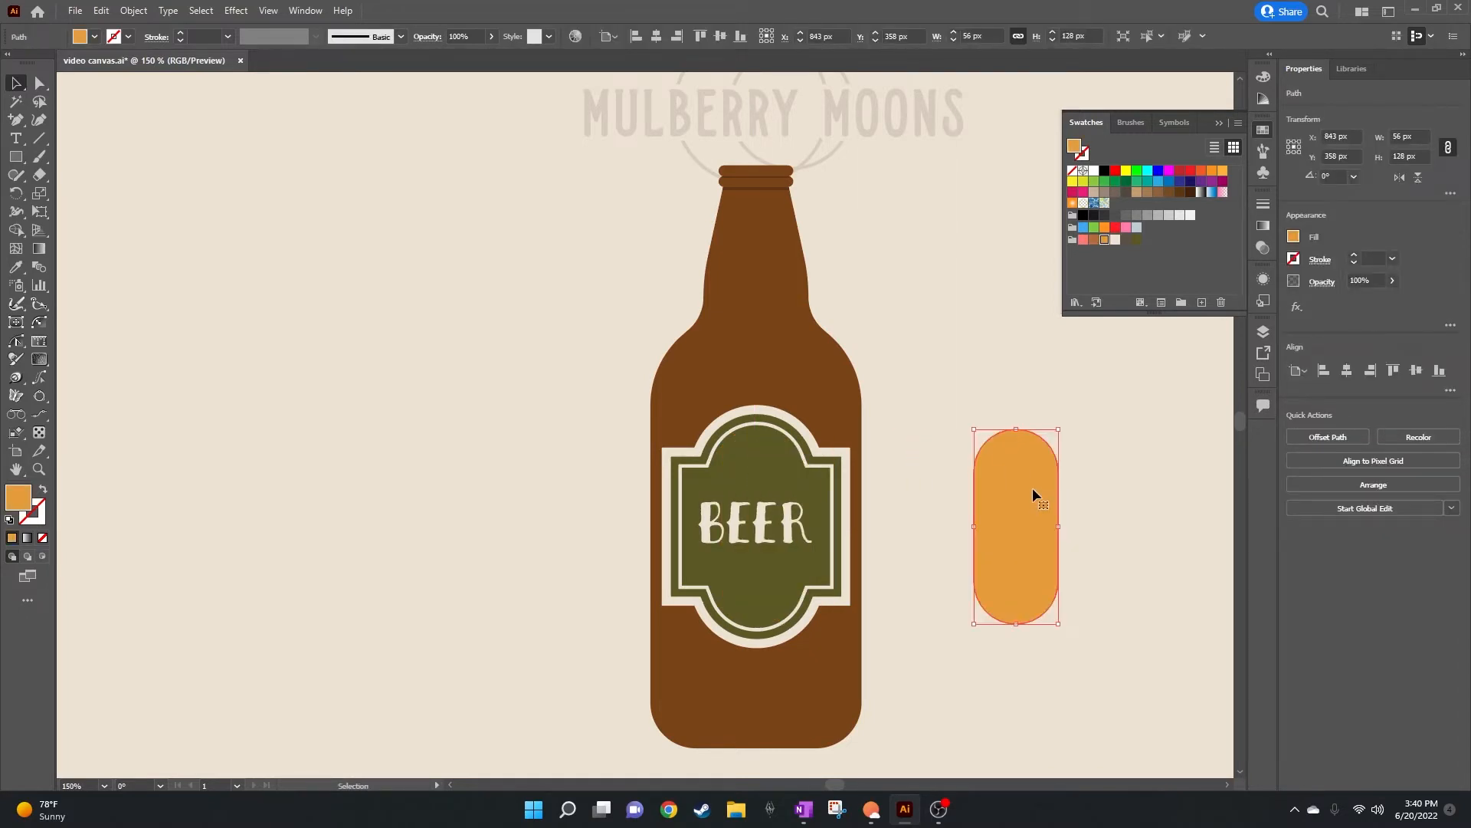
key(Delete)
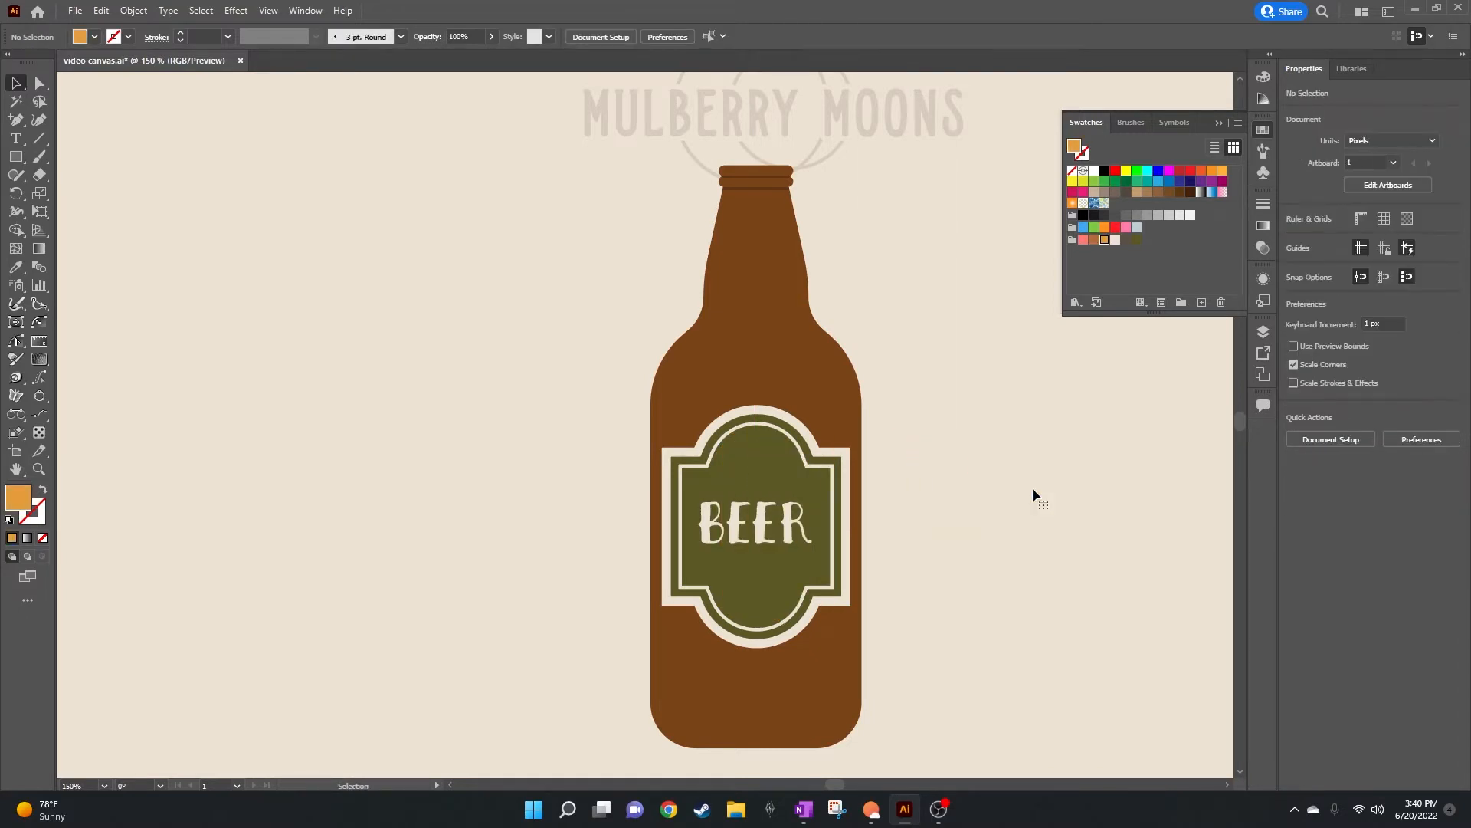
Step: Draw an orange circle about 42 px wide above the BEER text and place a copy below the text
click(17, 158)
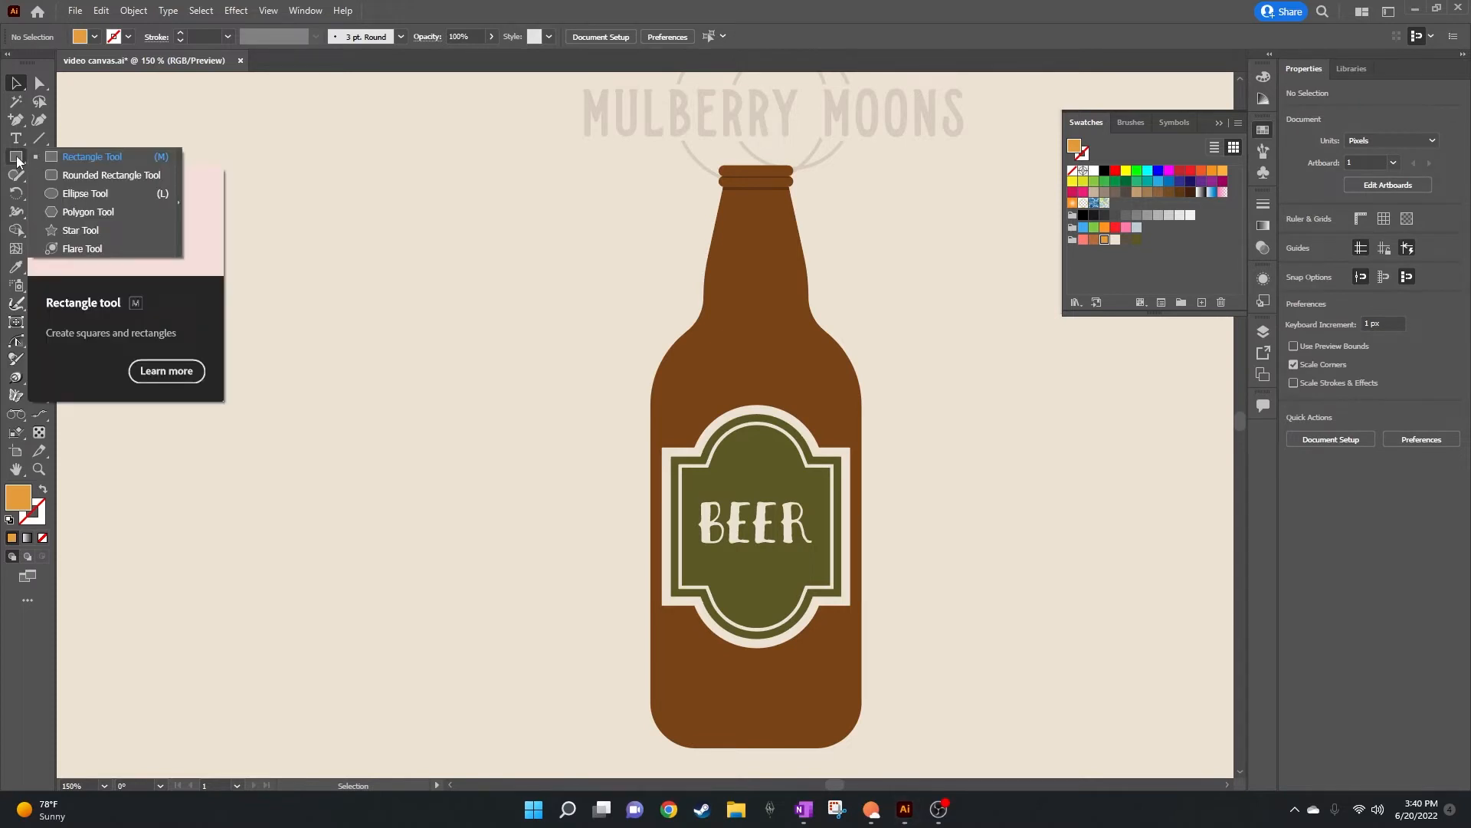
click(73, 193)
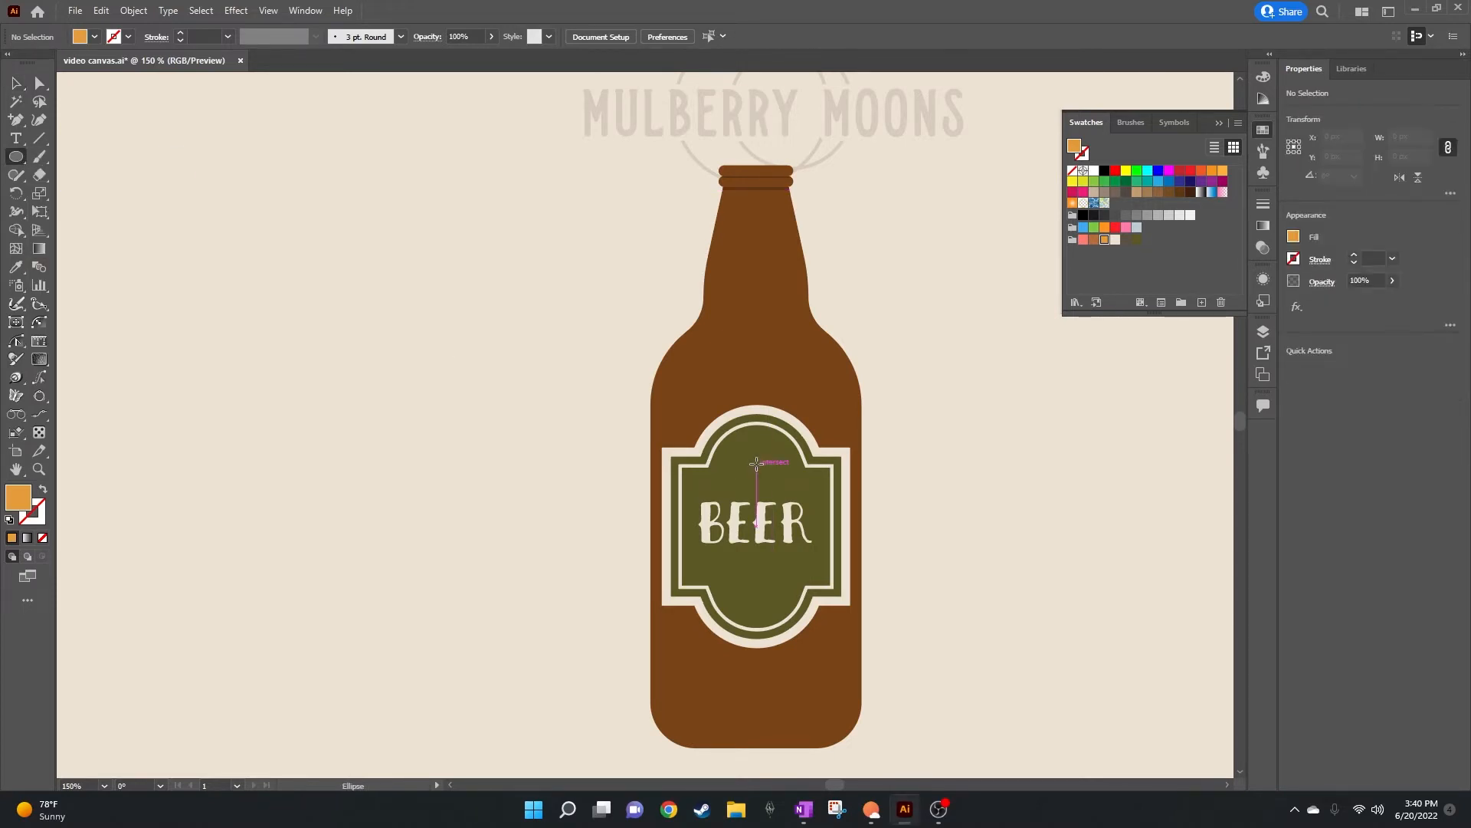
drag(756, 464, 787, 435)
mouse_move(788, 436)
mouse_down()
mouse_move(764, 632)
mouse_move(767, 588)
mouse_up()
key(v)
click(993, 484)
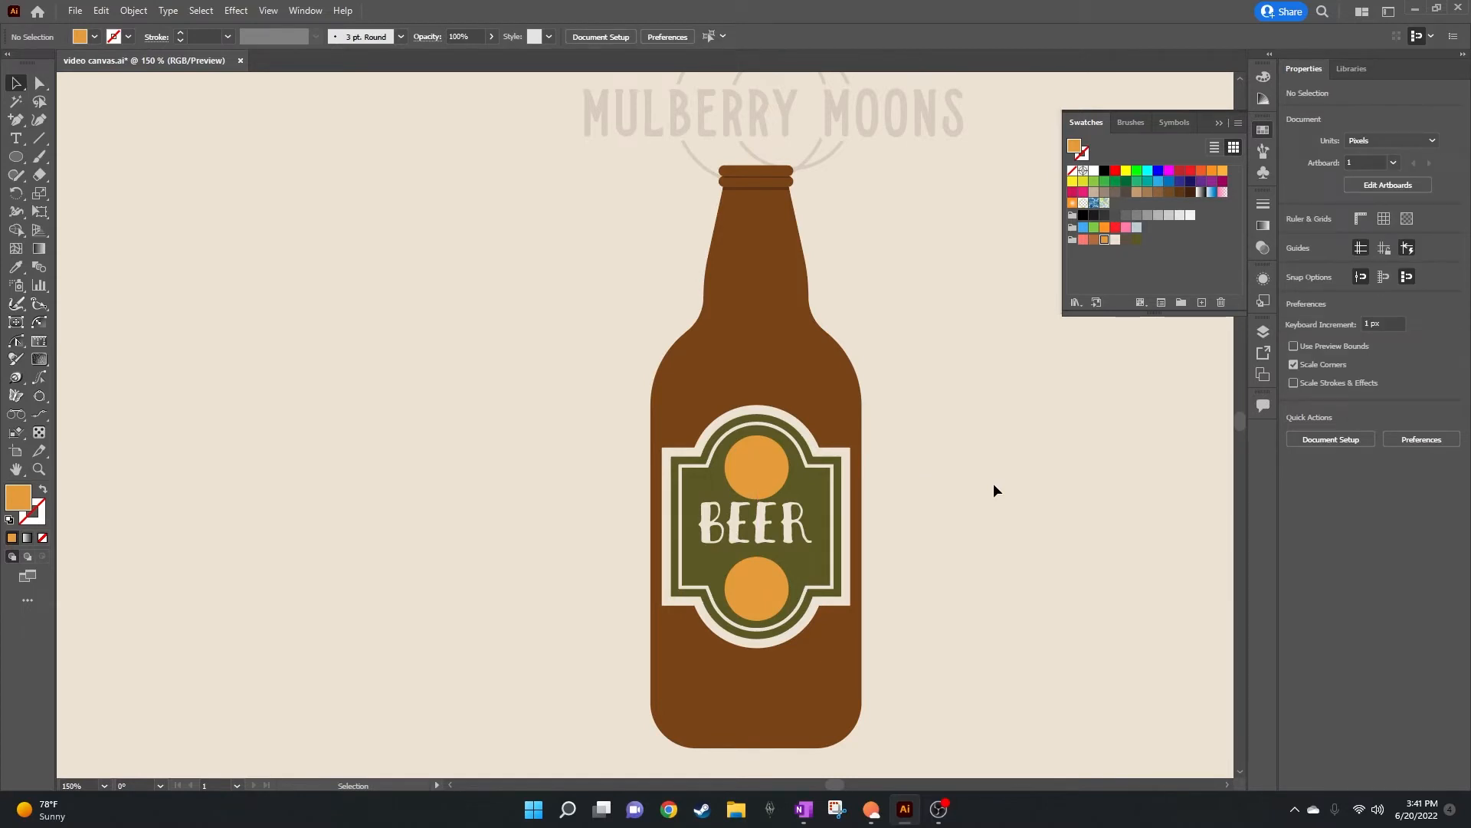
Step: Delete both orange circles from the label
click(756, 461)
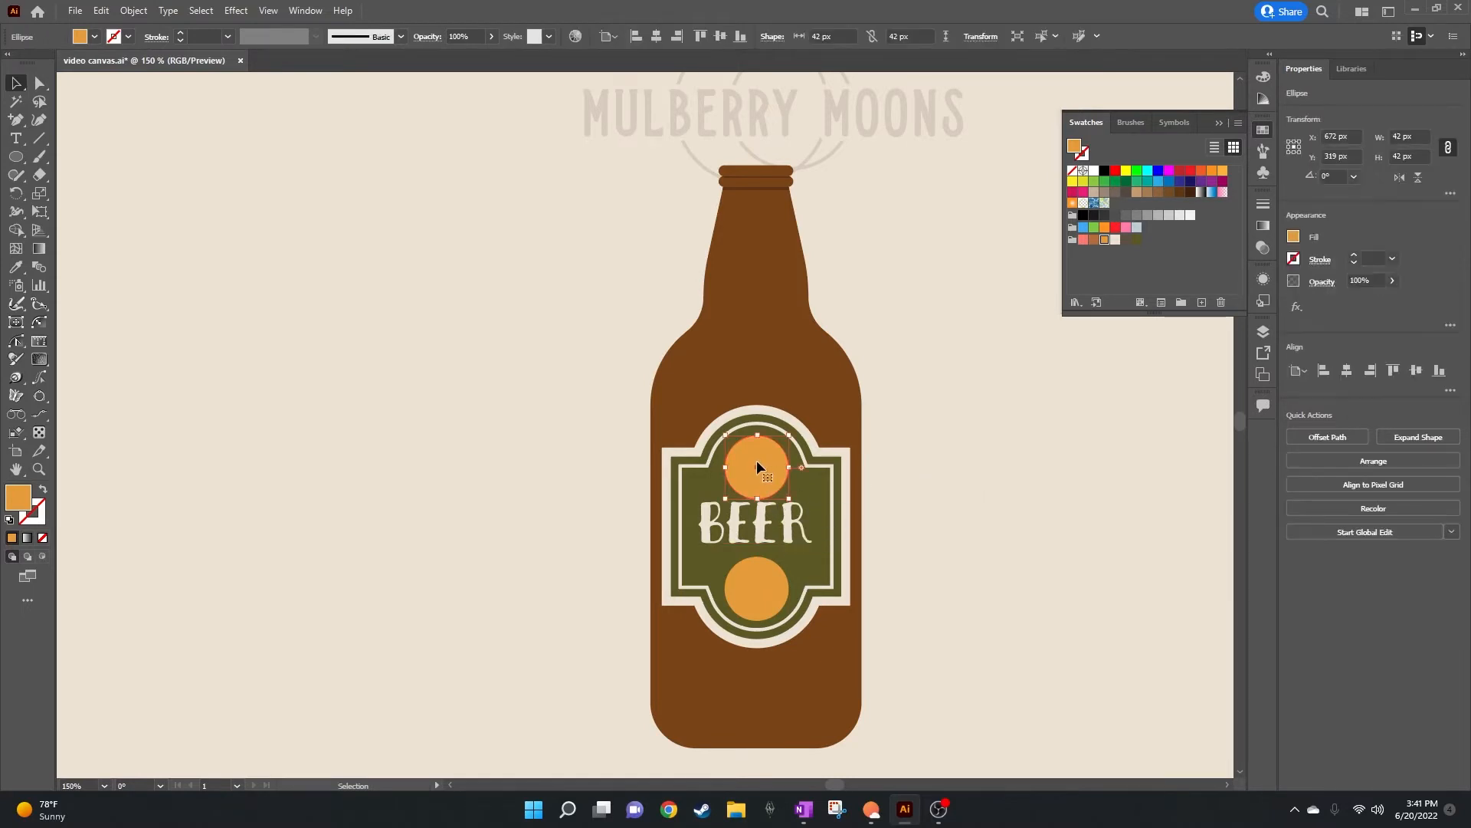
key(Delete)
click(760, 591)
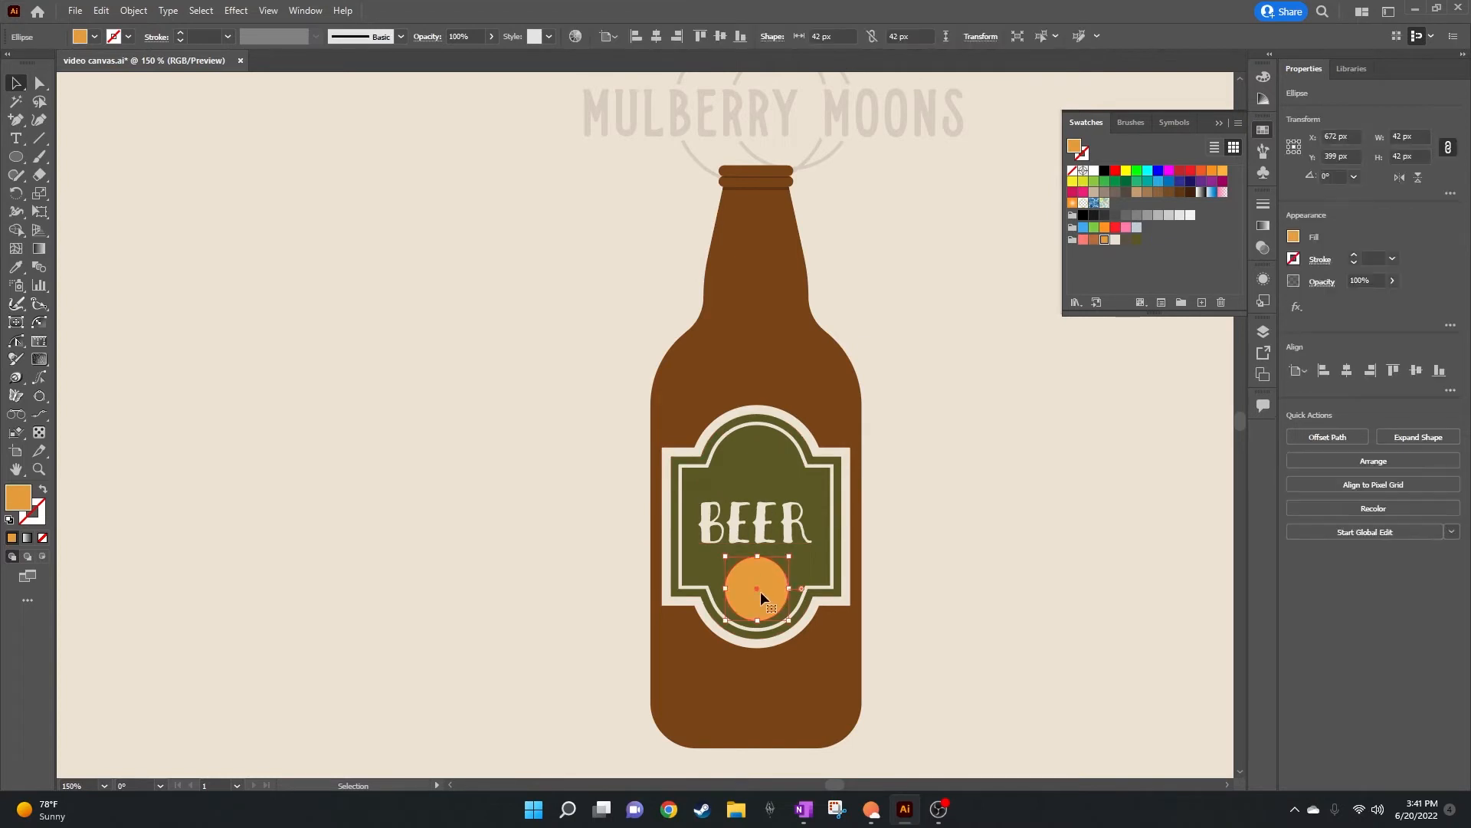
key(Delete)
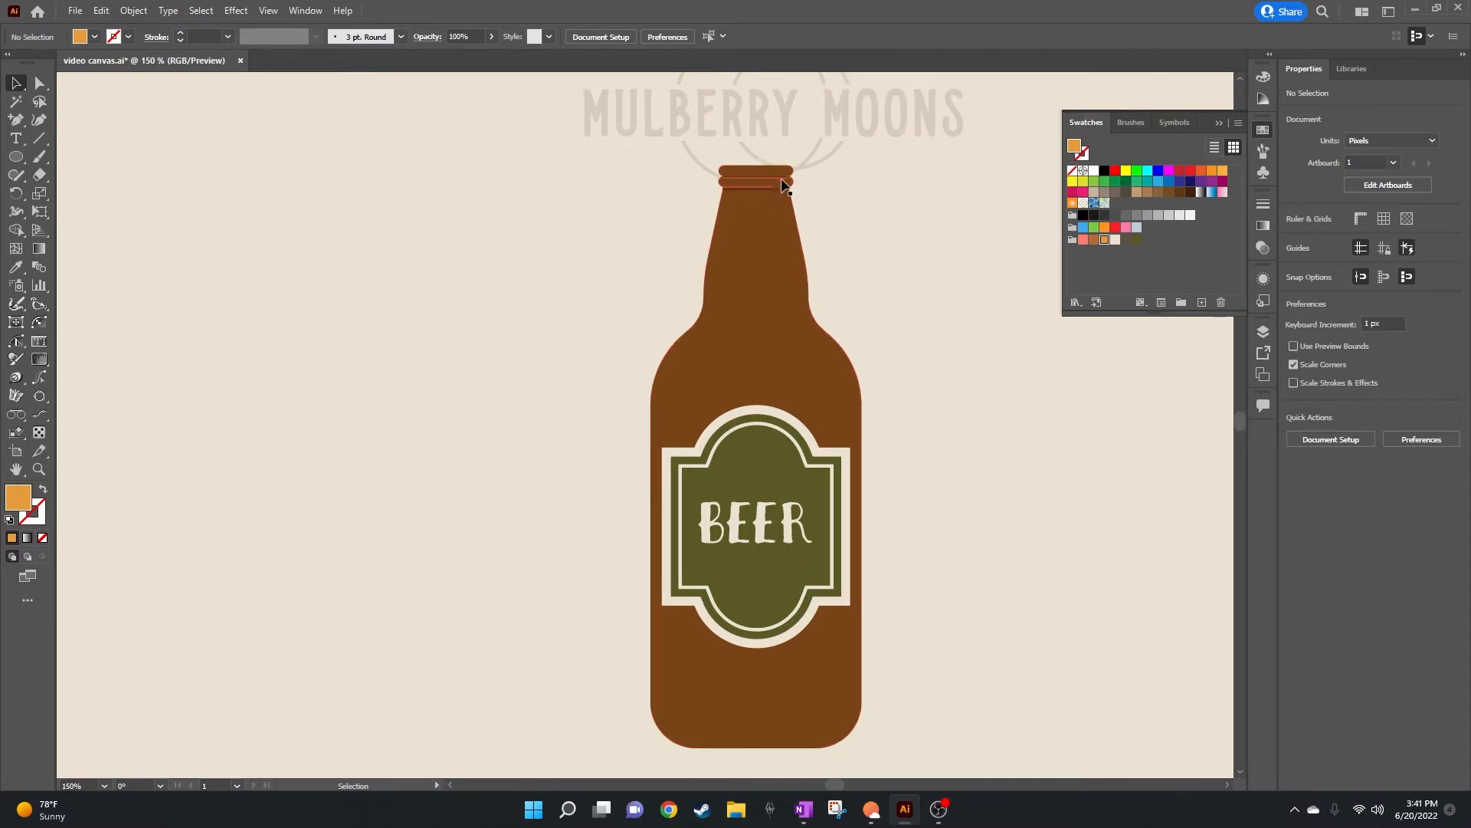
Step: Preview an inward offset of the main bottle body's path at -10 px with Round joins
click(789, 314)
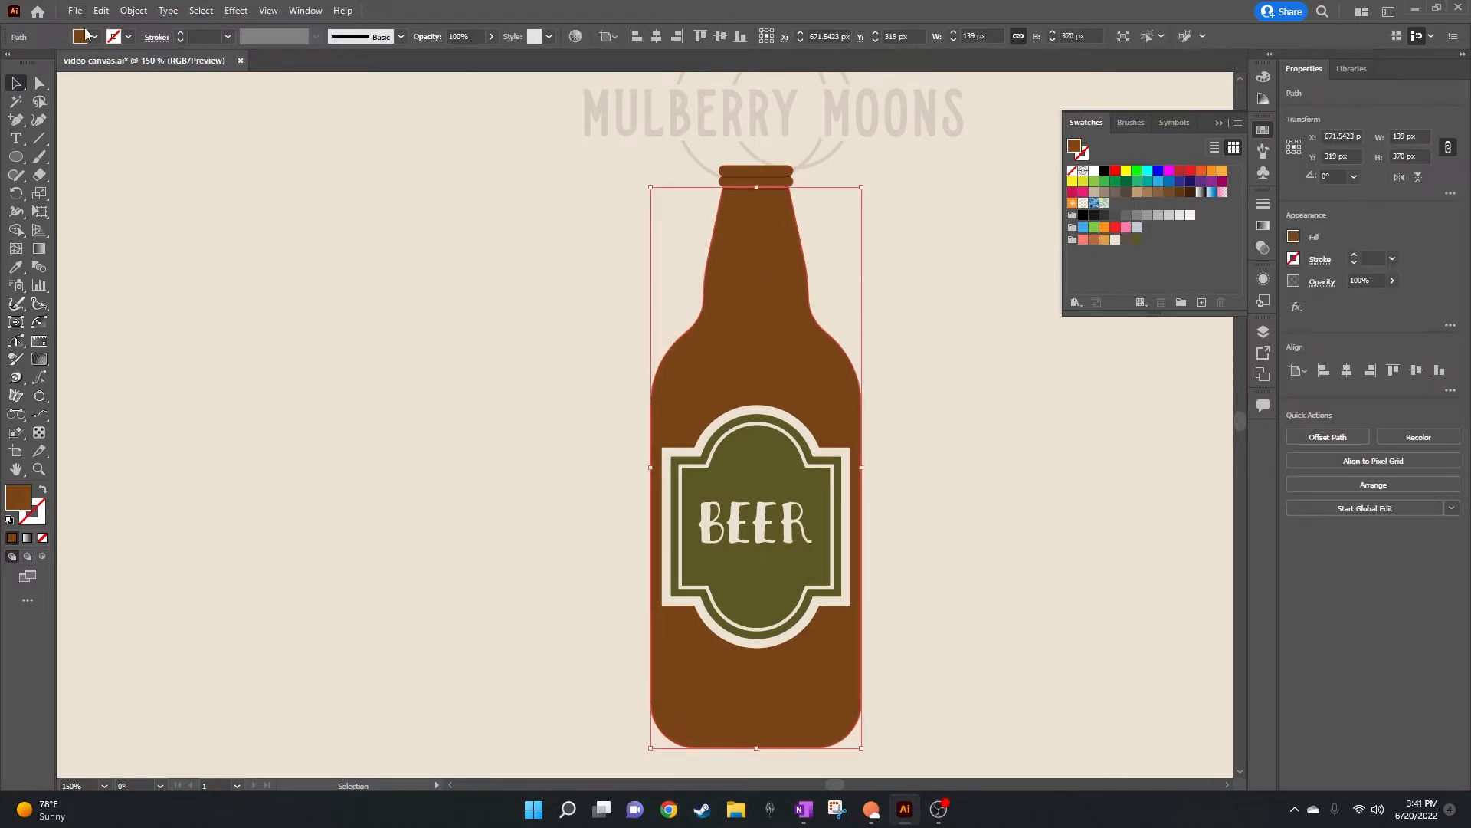
click(133, 11)
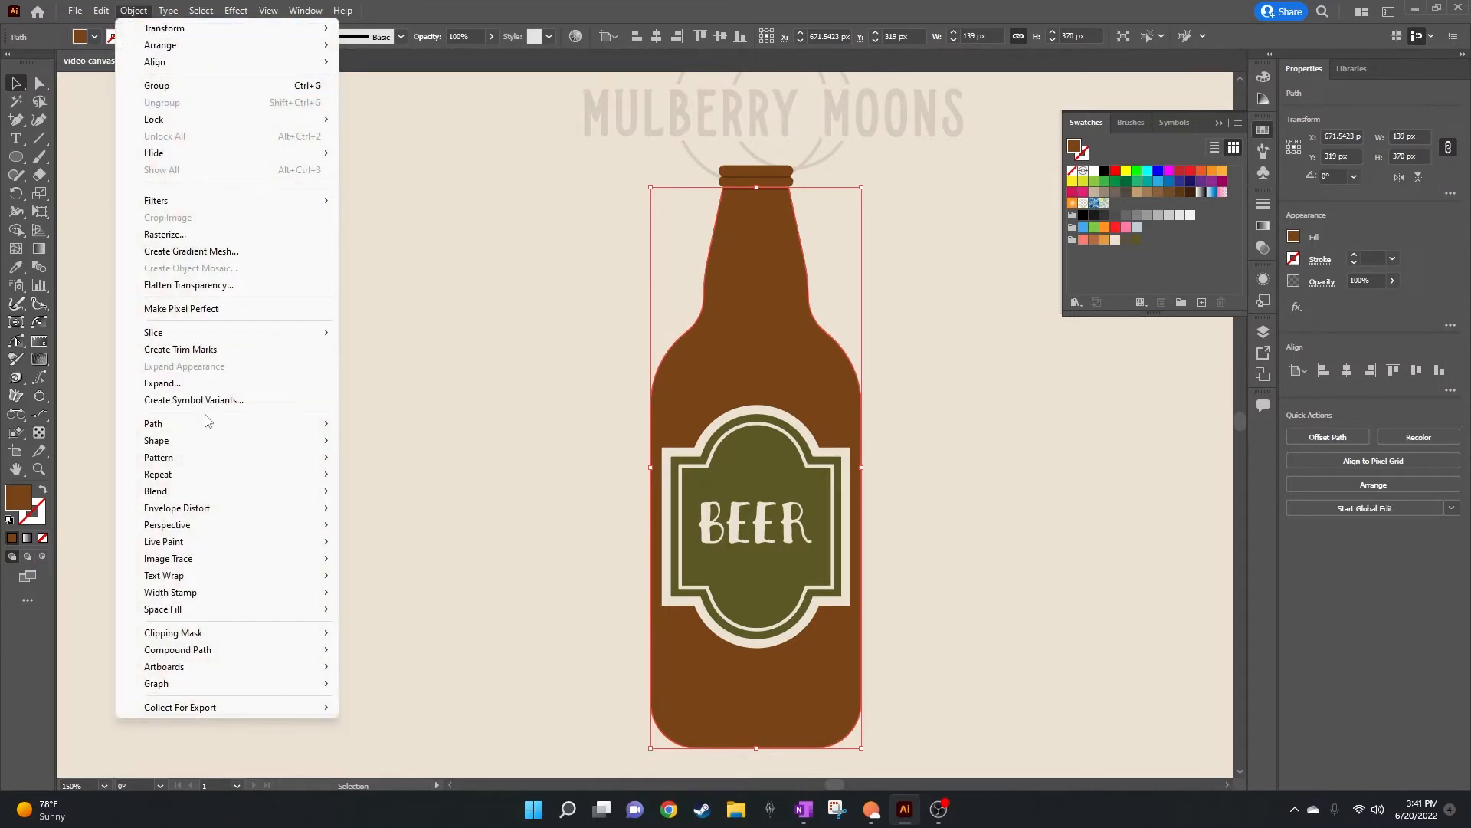
mouse_move(208, 422)
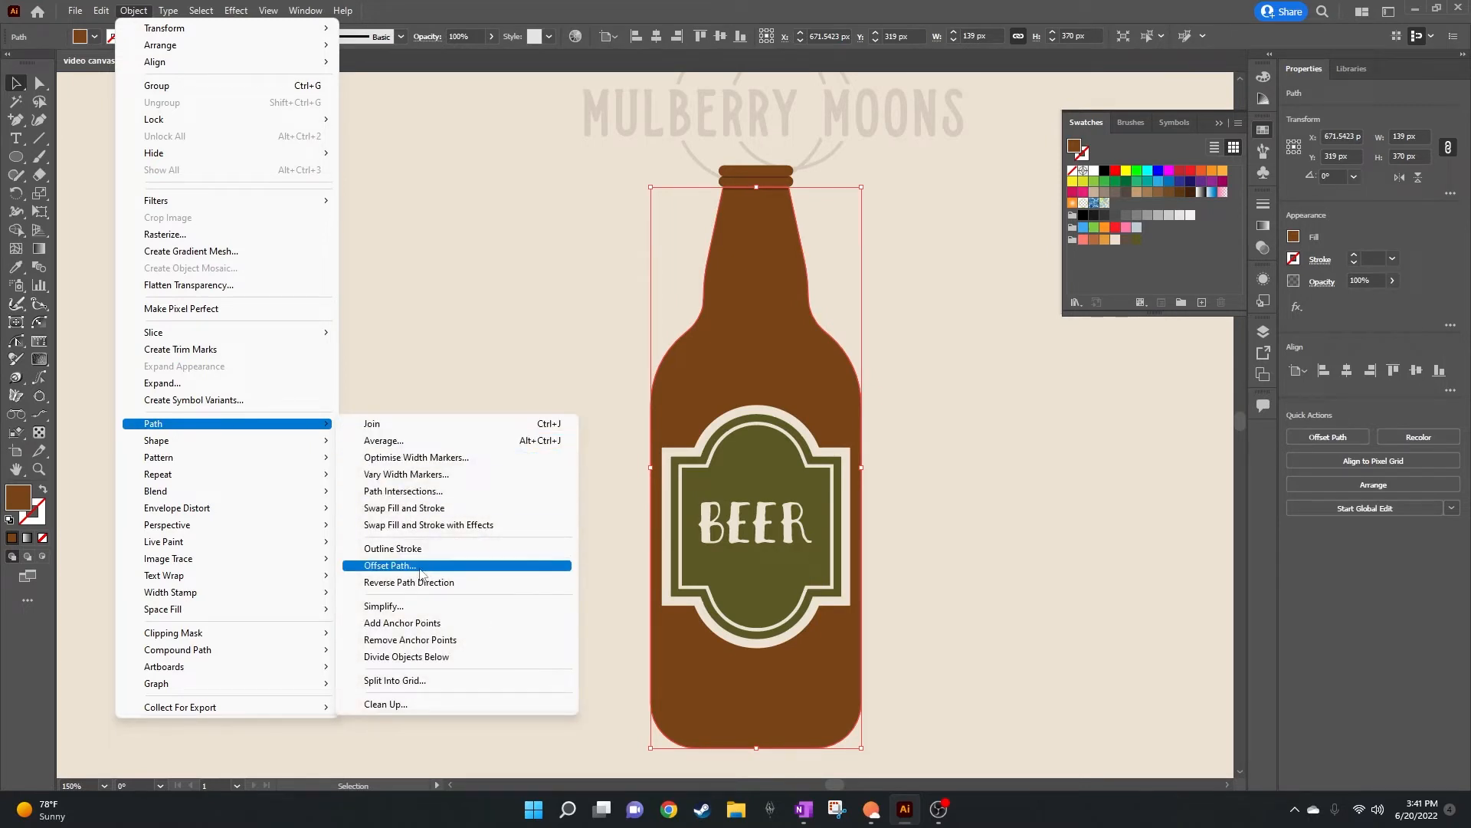
click(420, 567)
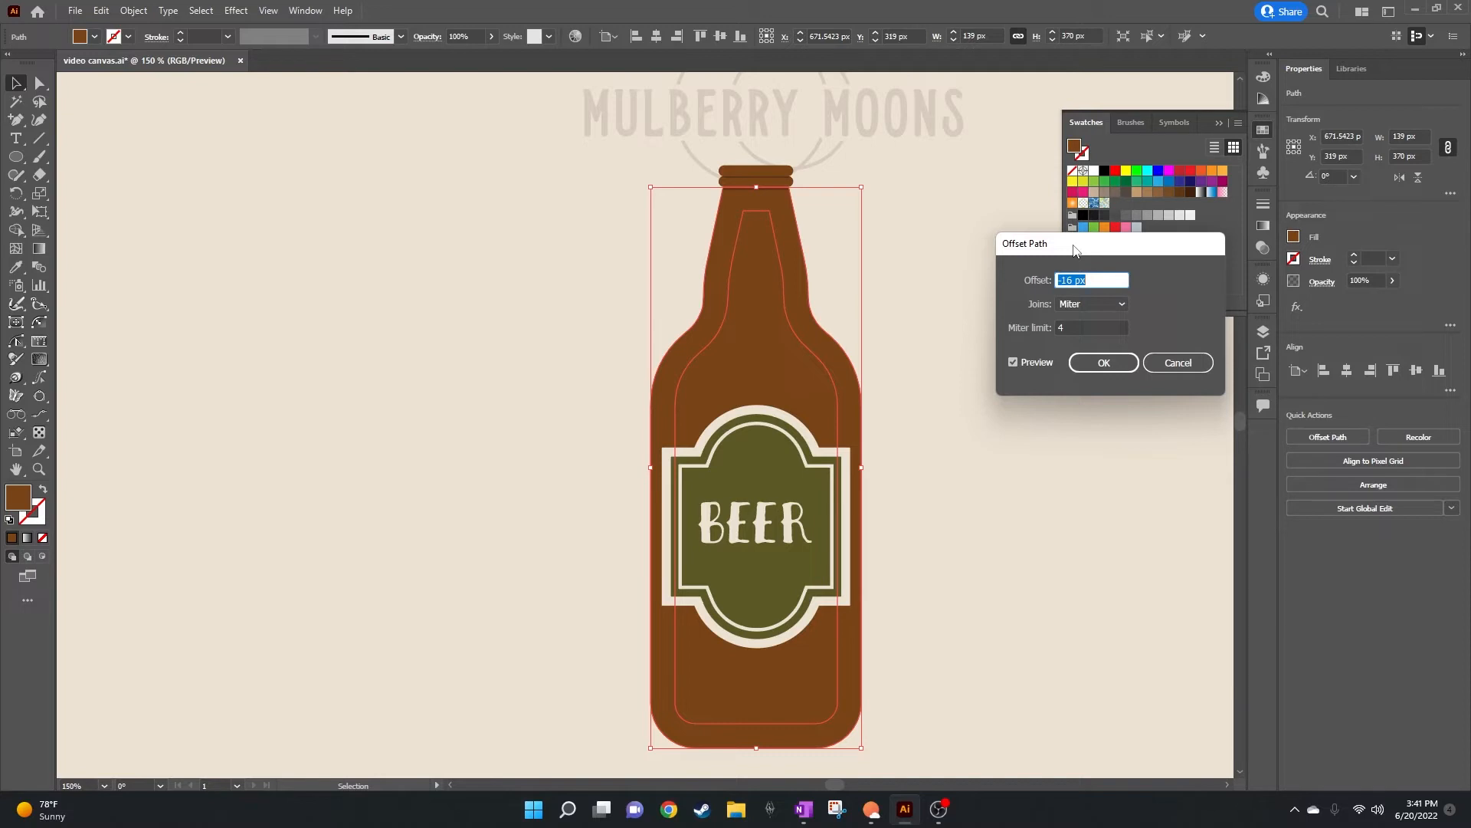
text(-10)
click(1084, 329)
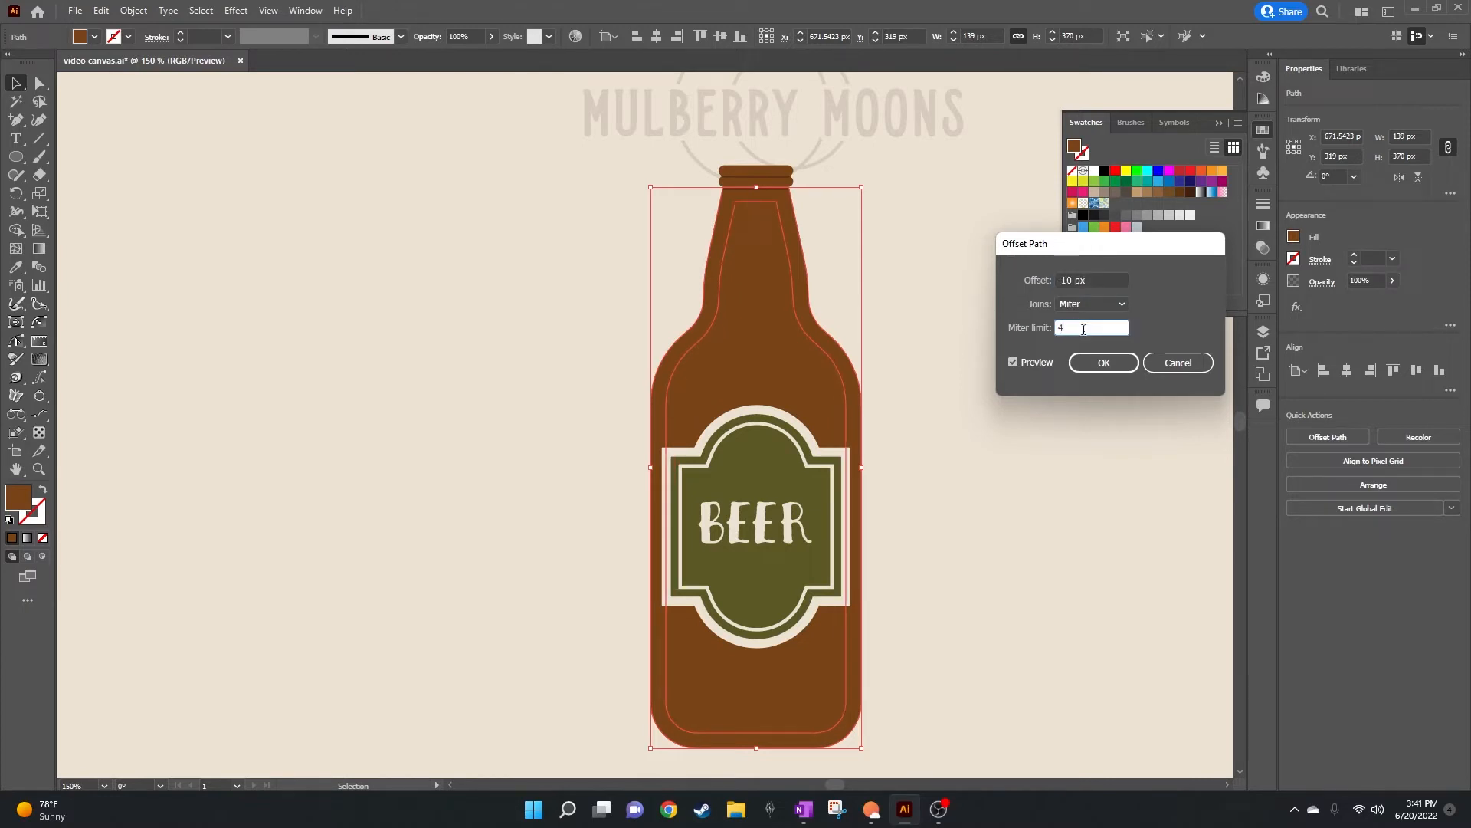
click(1092, 305)
click(1099, 339)
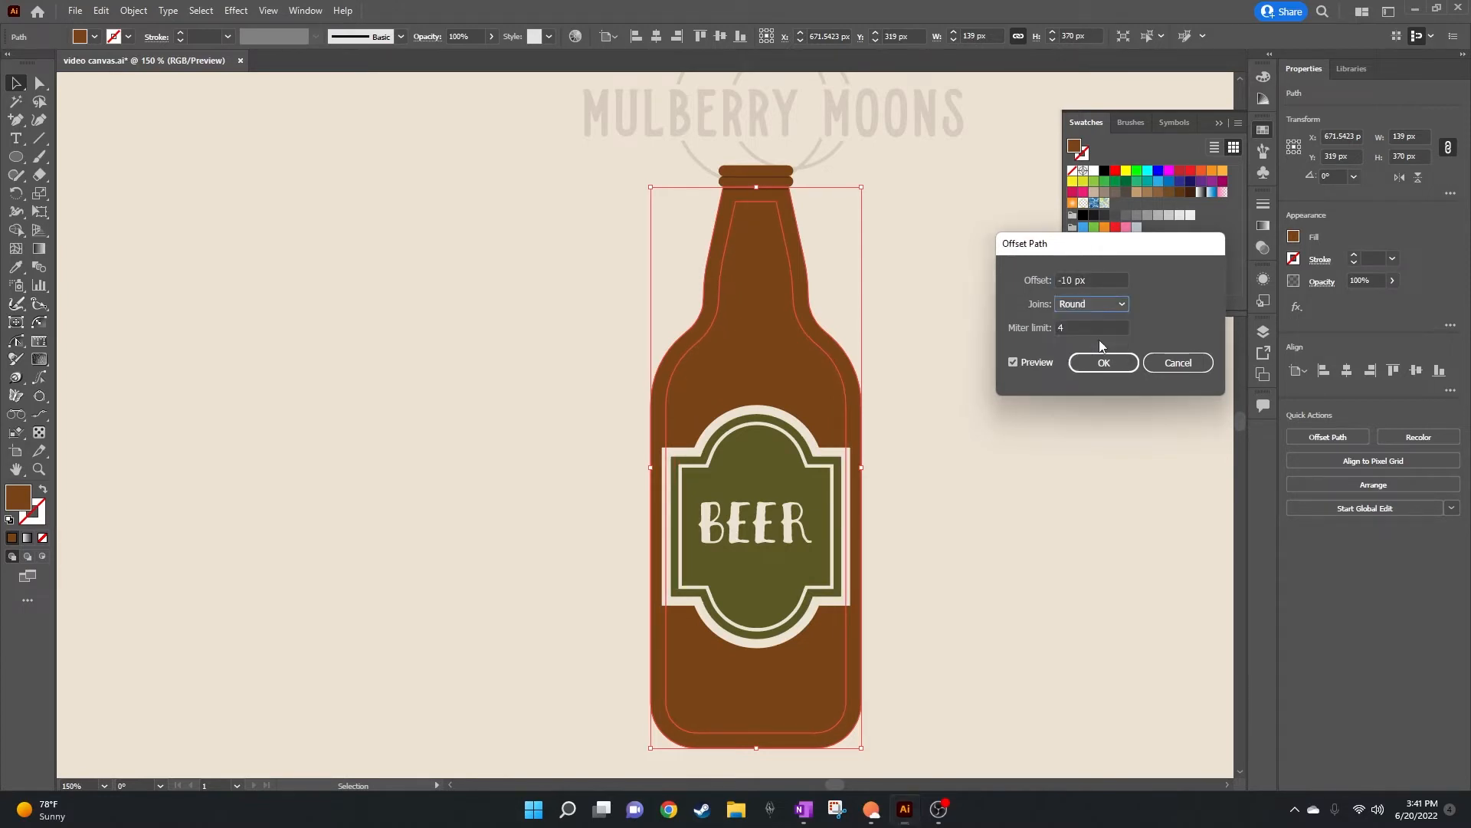
Step: Set the offset to -15 px and create the inset bottle path
click(1099, 325)
click(1067, 279)
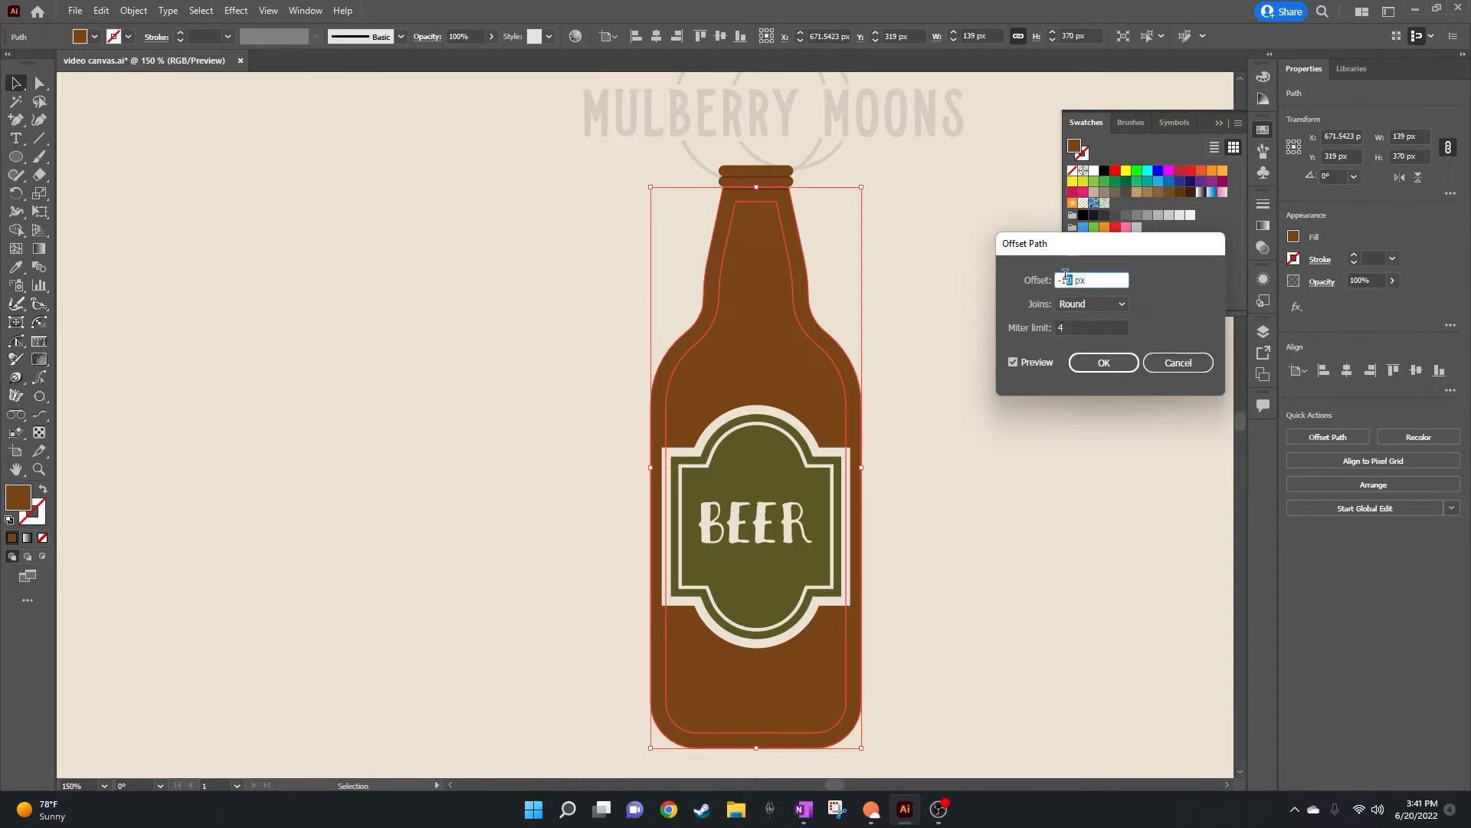
text(15)
click(1083, 327)
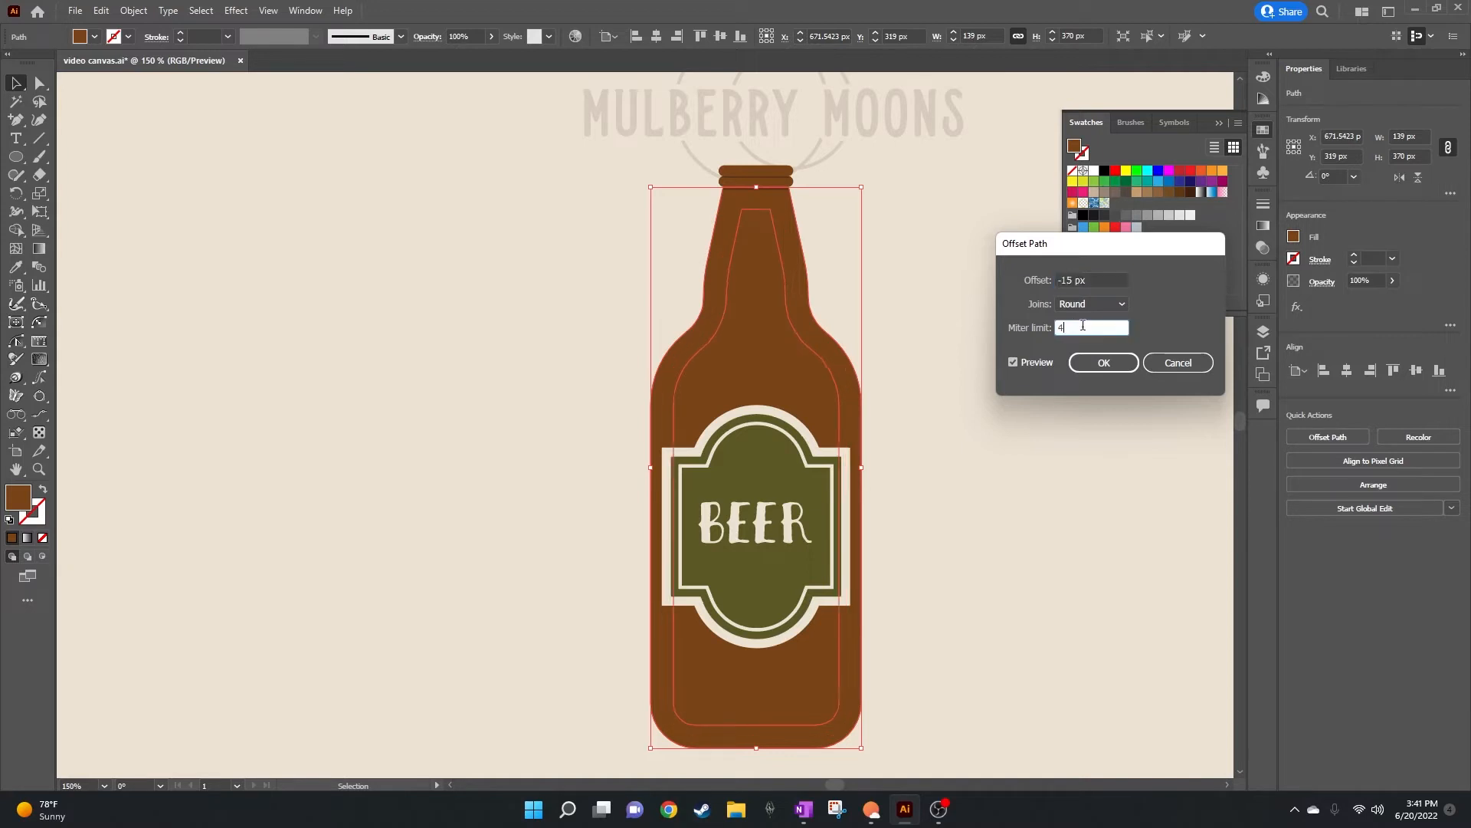
click(1102, 361)
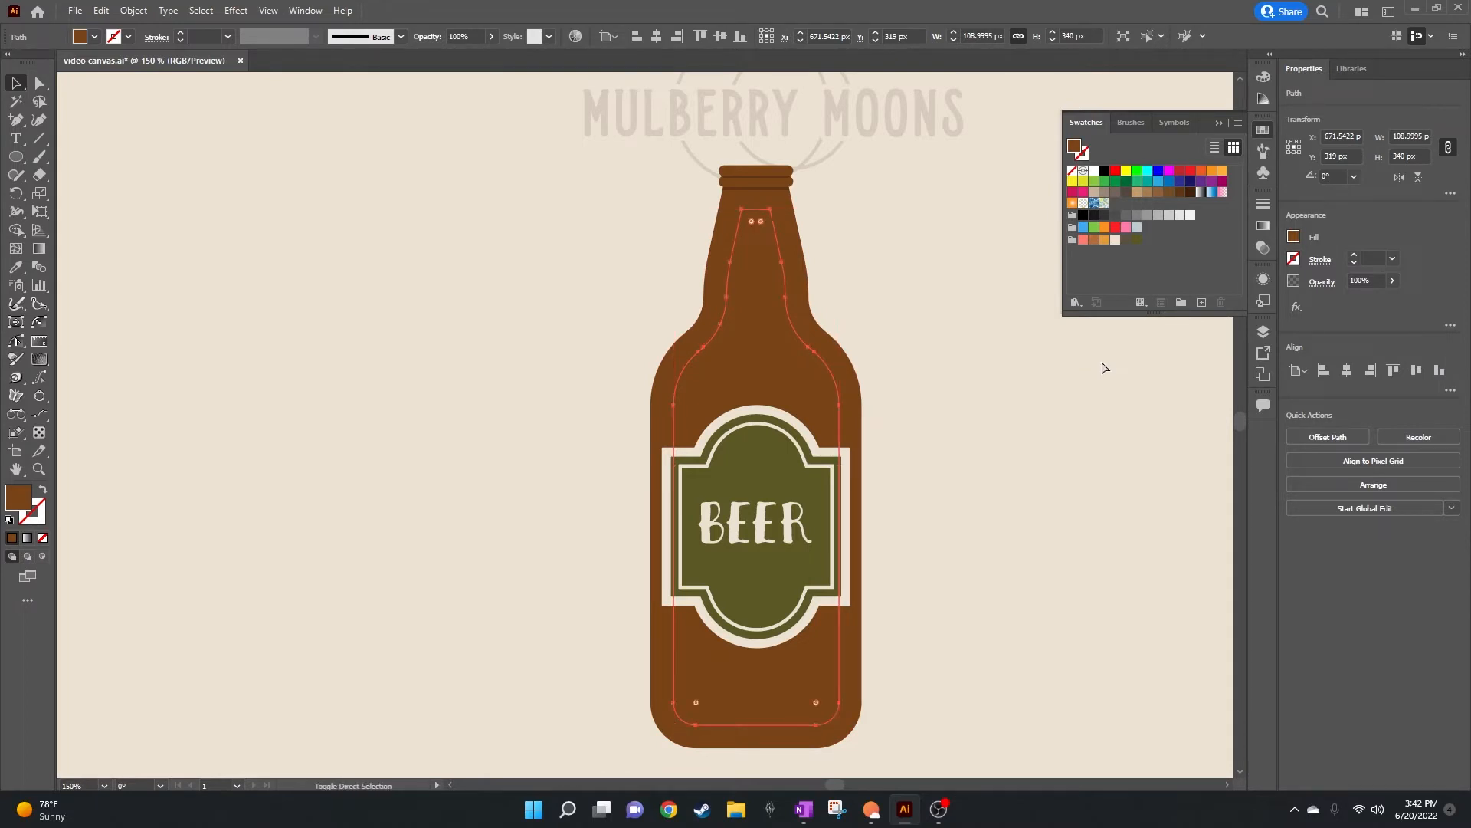
Step: Try bringing the inset bottle path in front of the label, then remove that front copy
key(ctrl+shift+bracketright)
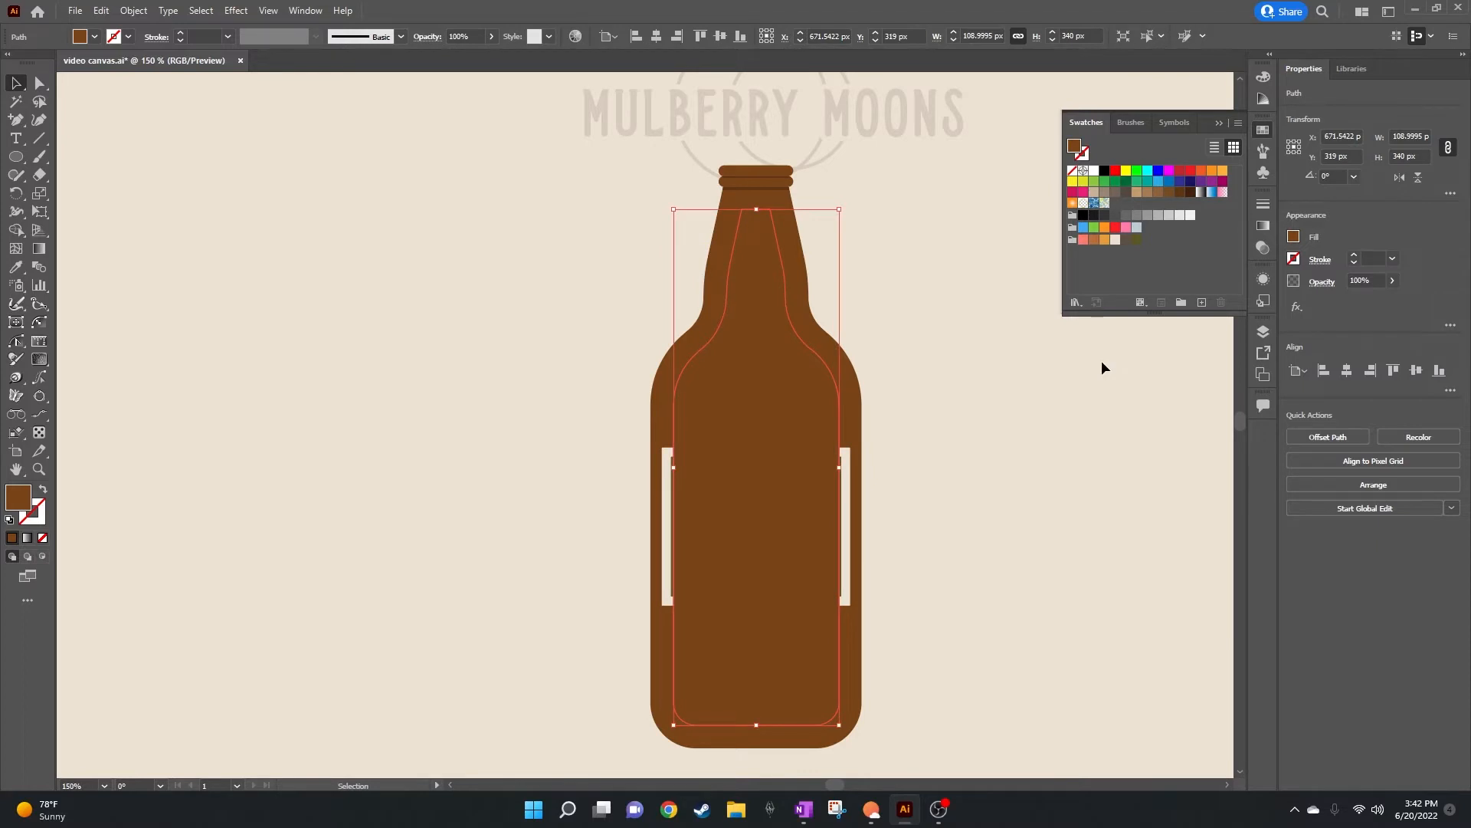
key(Delete)
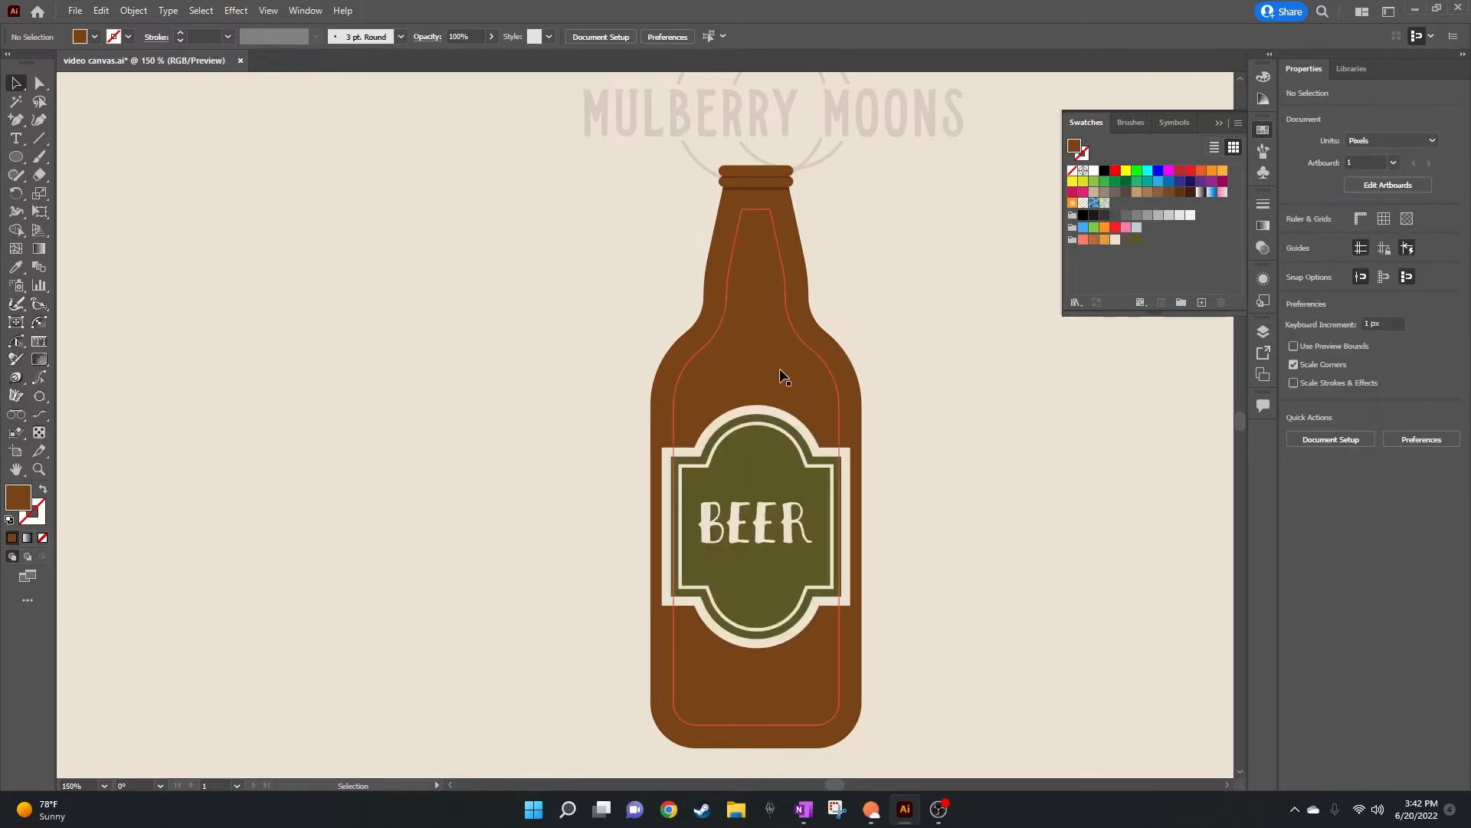
key(ctrl+z)
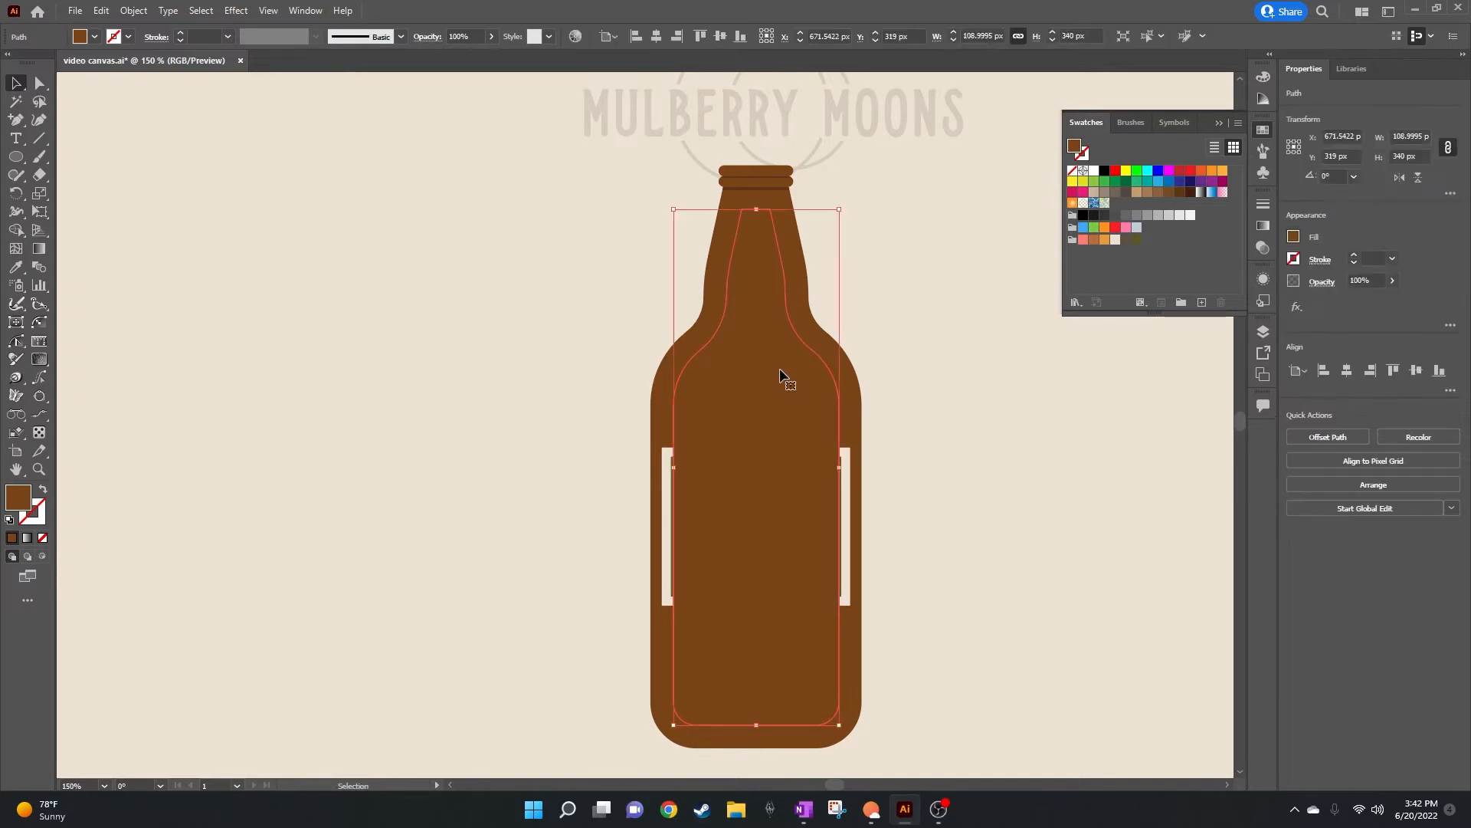
key(Delete)
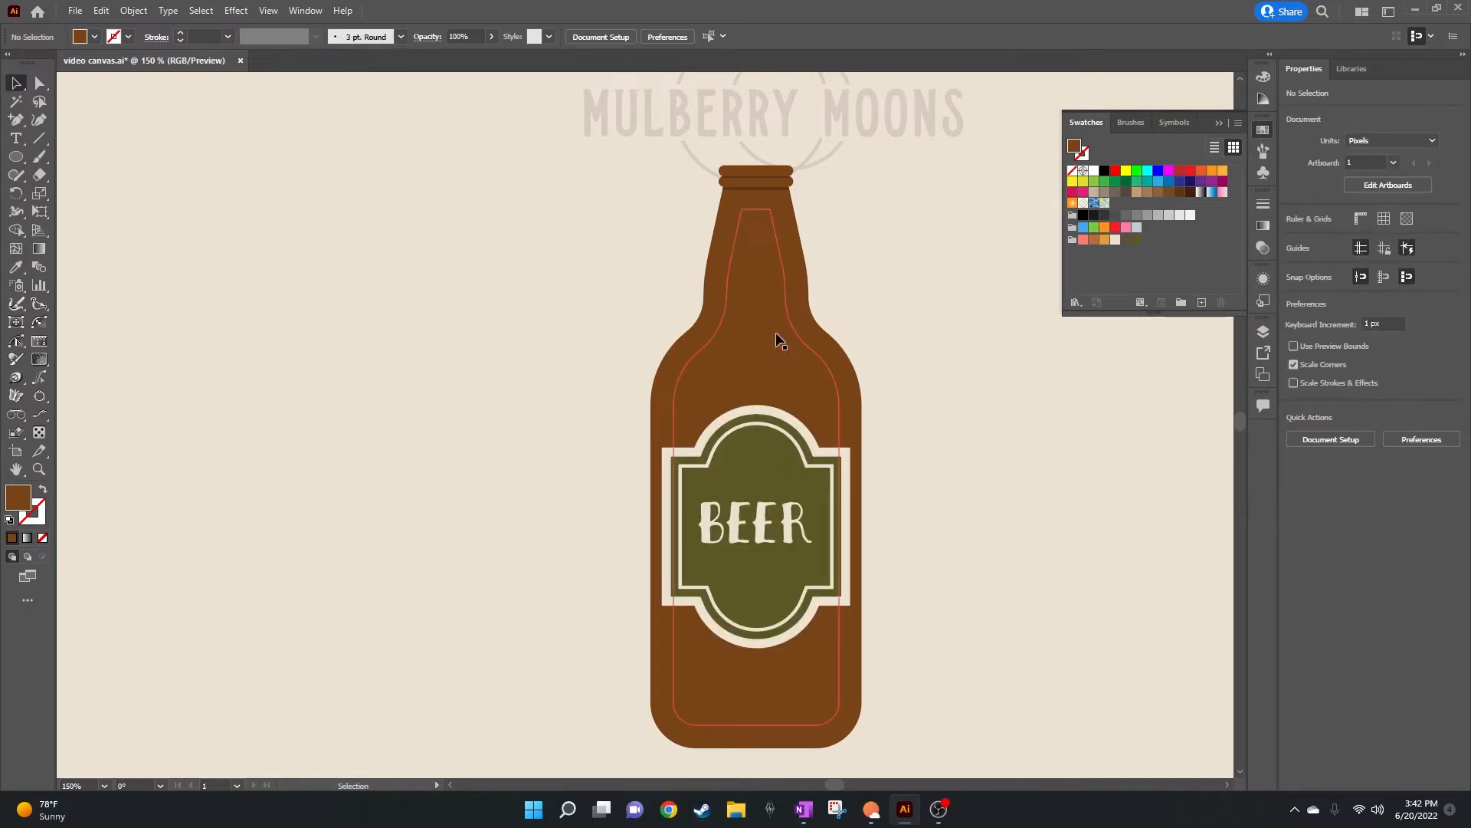
Step: Place a copy of the inset bottle path 20 px to the right of the original
click(775, 334)
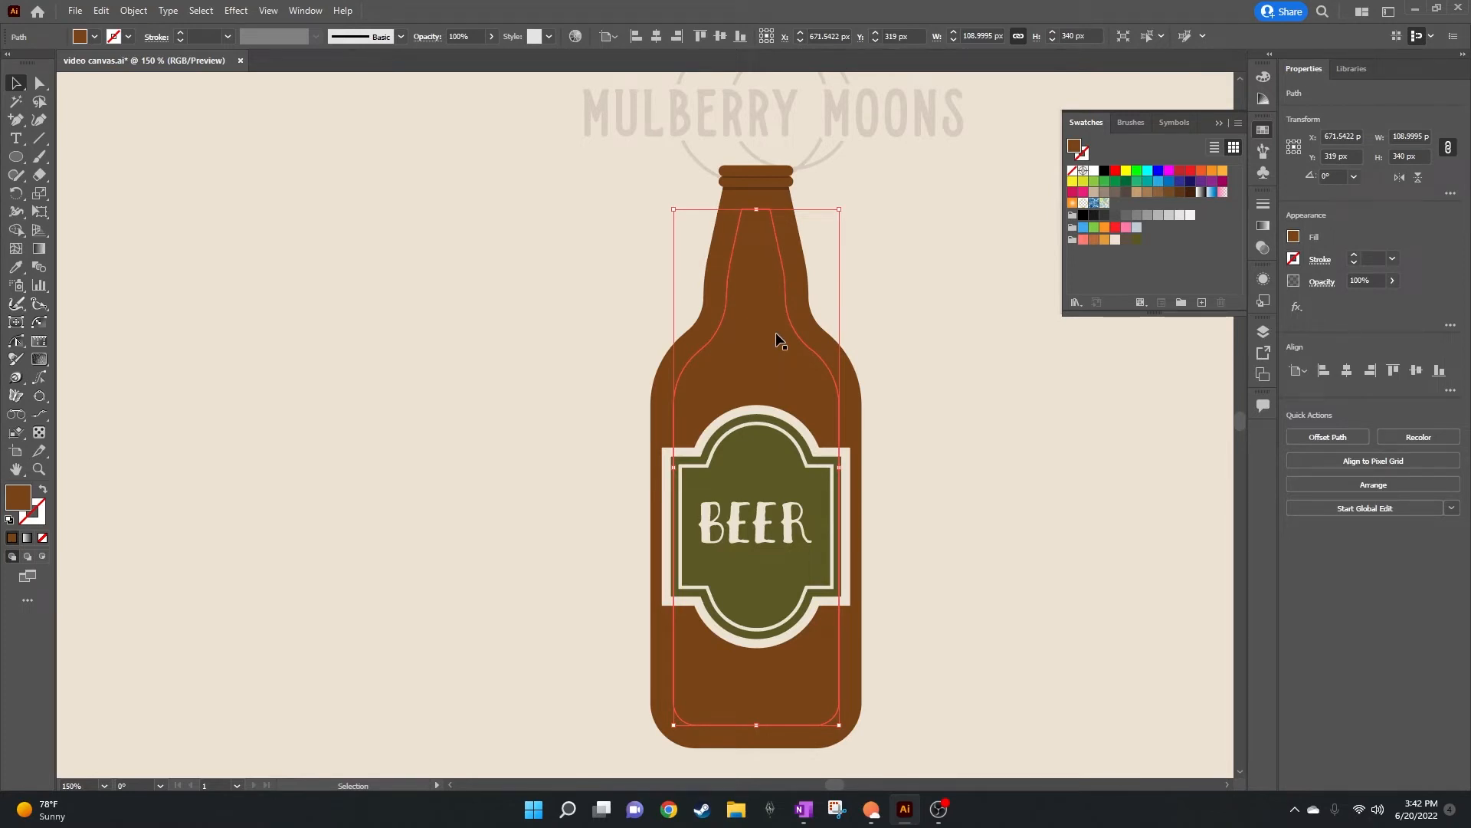
key(shift+Right)
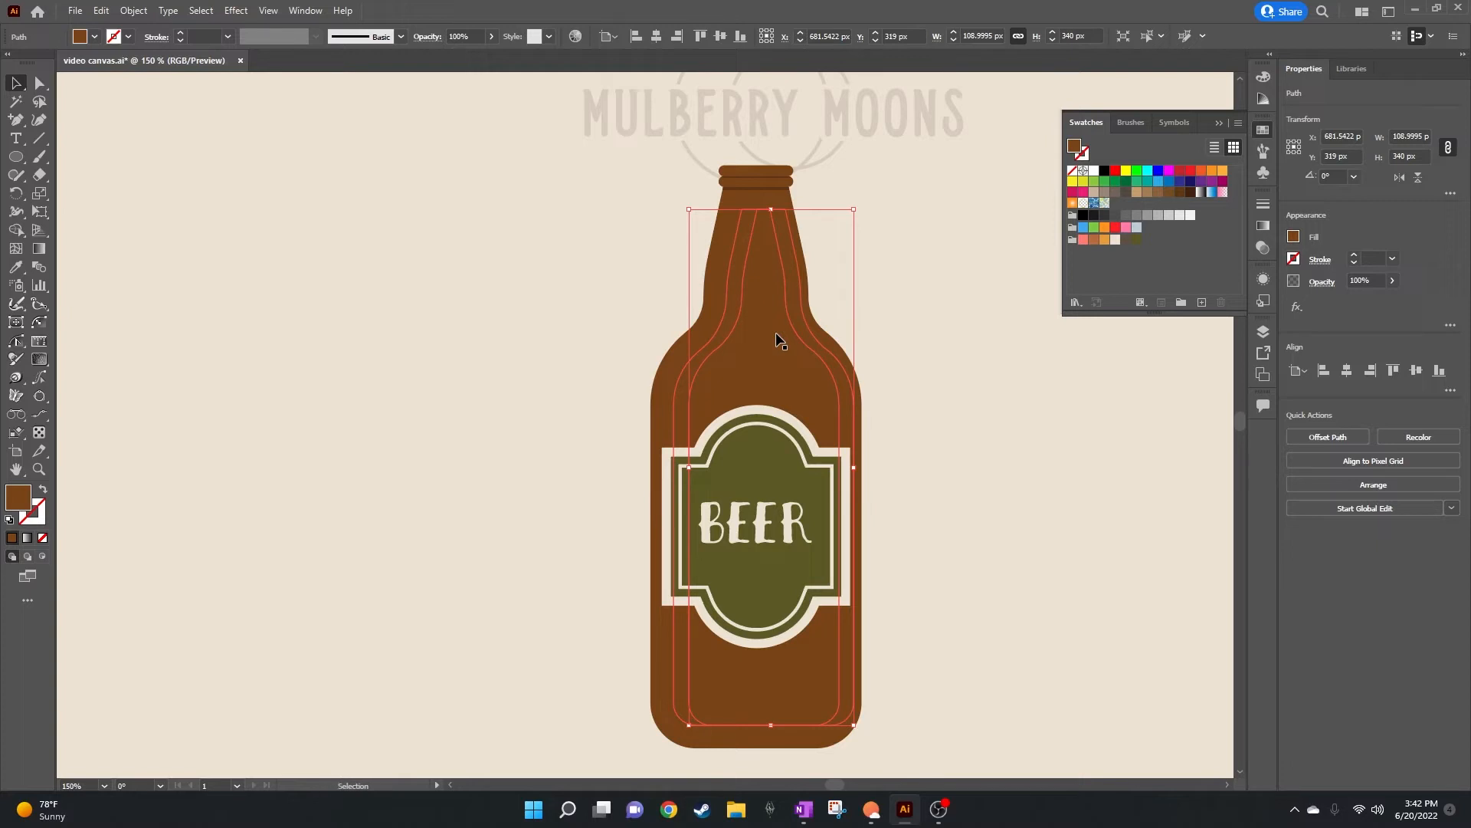
key(shift+Right)
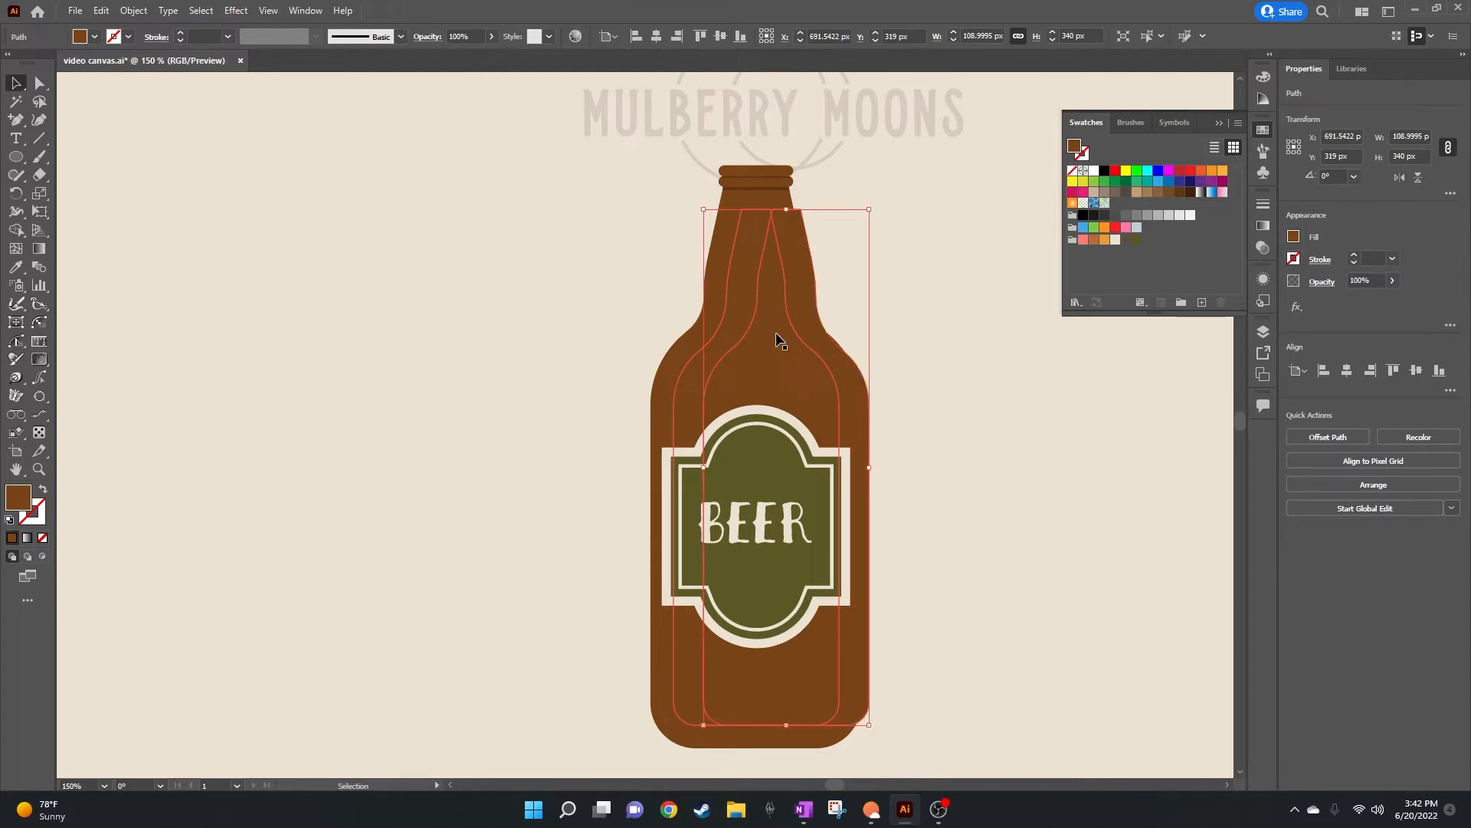
Step: Remove the overlap and right-hand sliver of both inset paths with the Shape Builder, keeping only the strip along the bottle's left side
shift+click(738, 318)
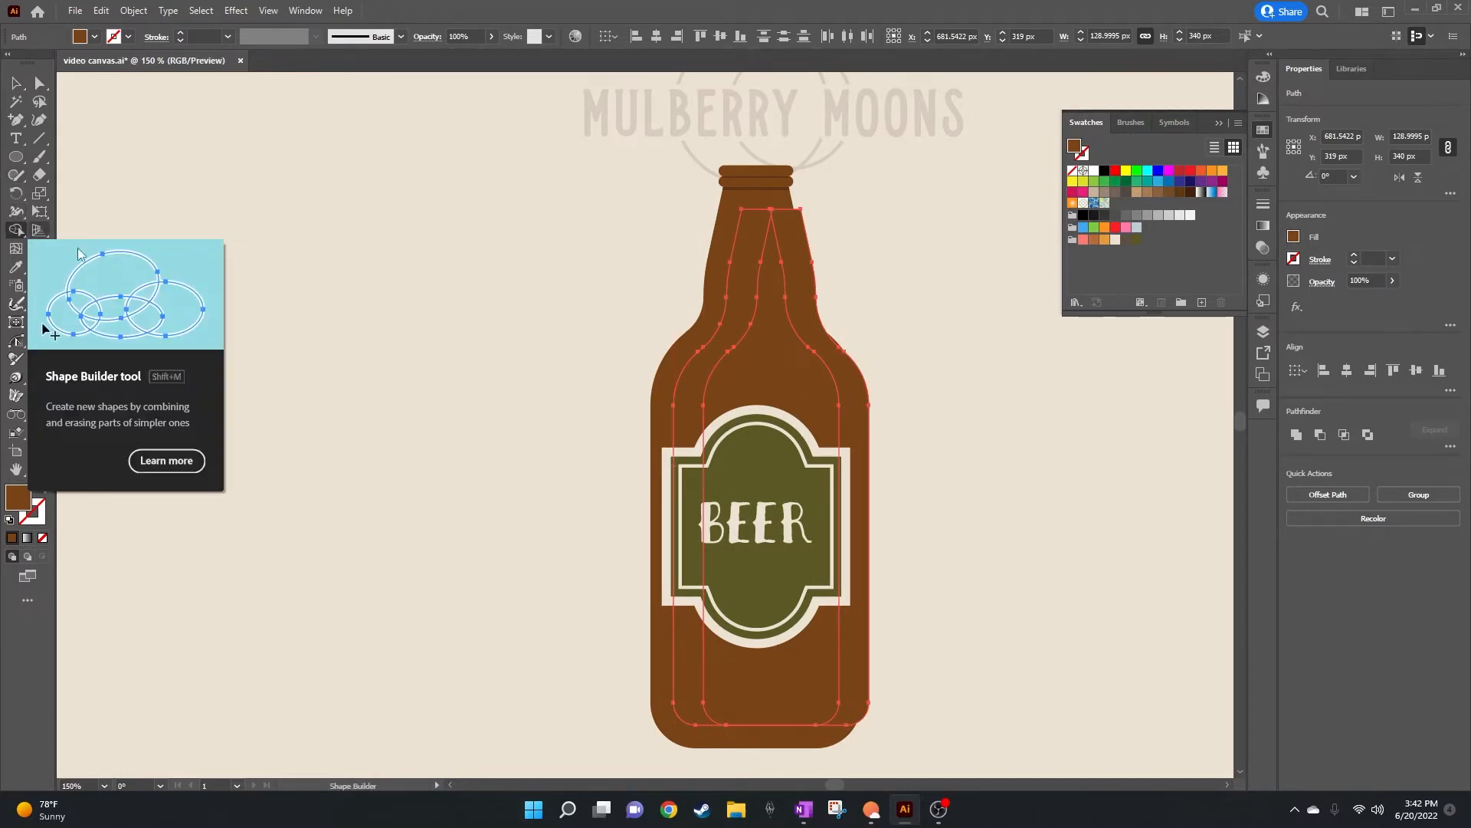
click(15, 229)
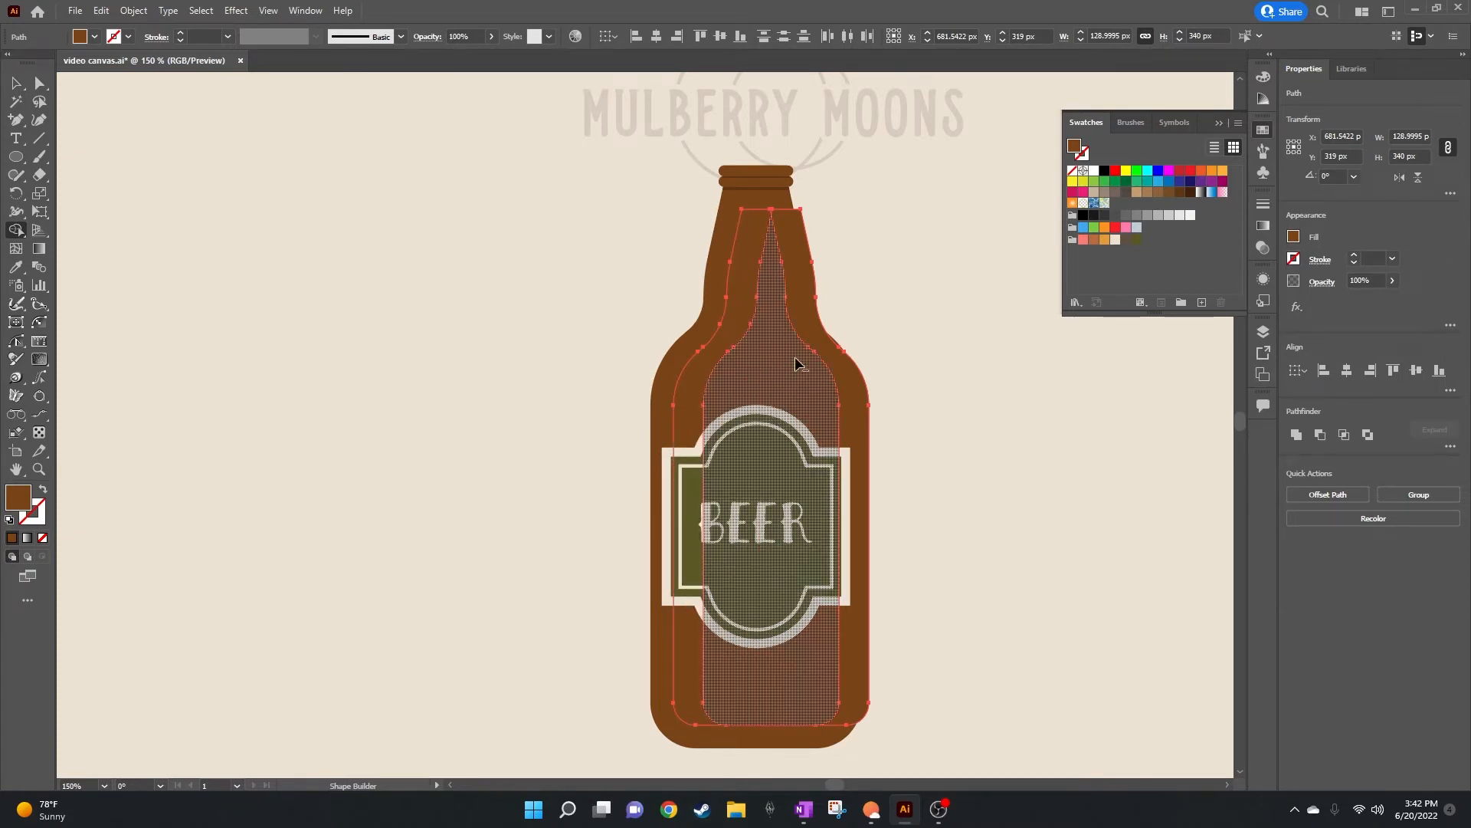
drag(796, 363, 810, 338)
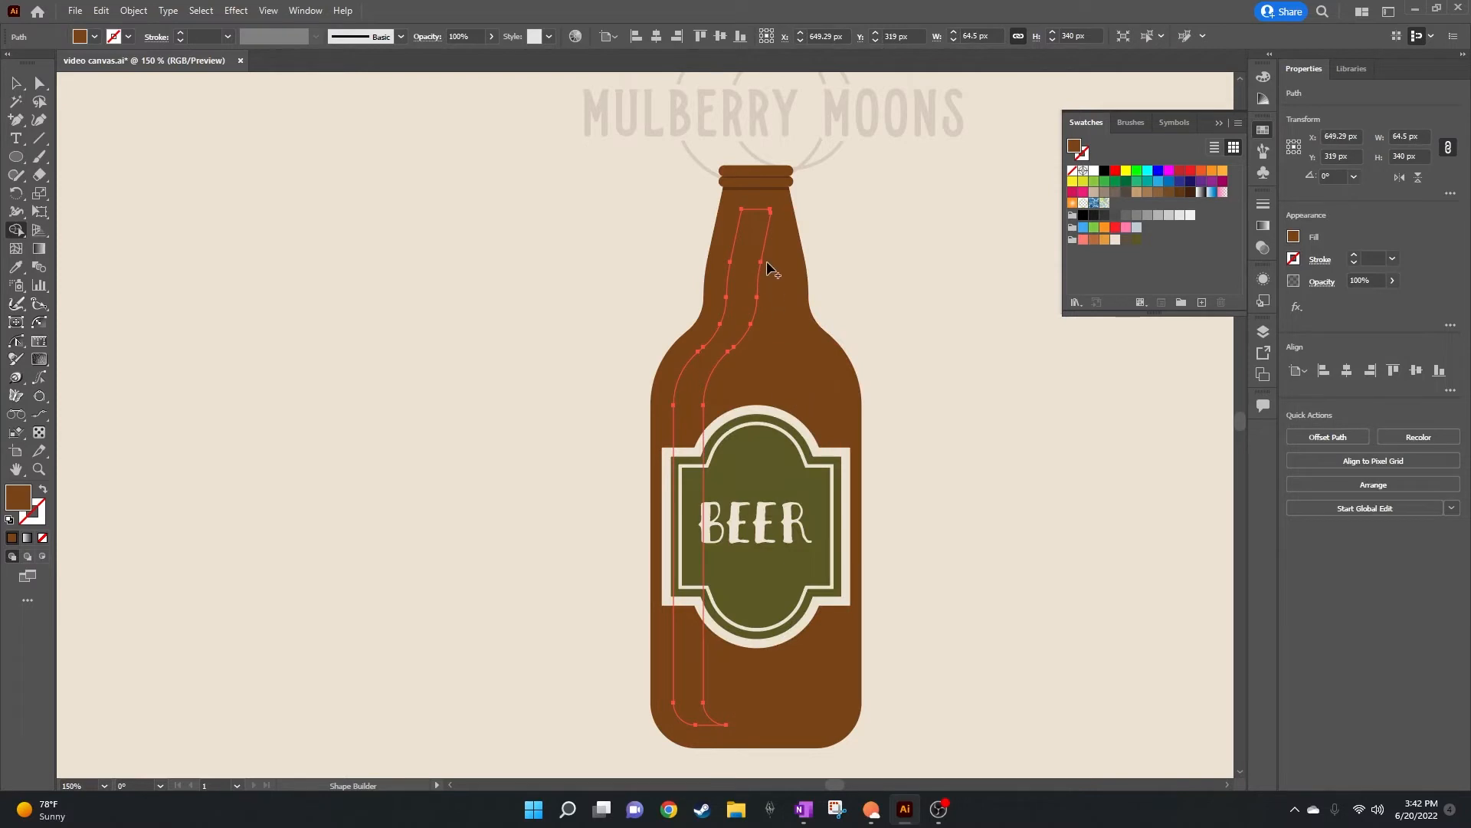
Step: Remove the extra anchor point just below the top right corner of the left highlight strip
scroll(770, 268, up, 4)
scroll(773, 257, up, 1)
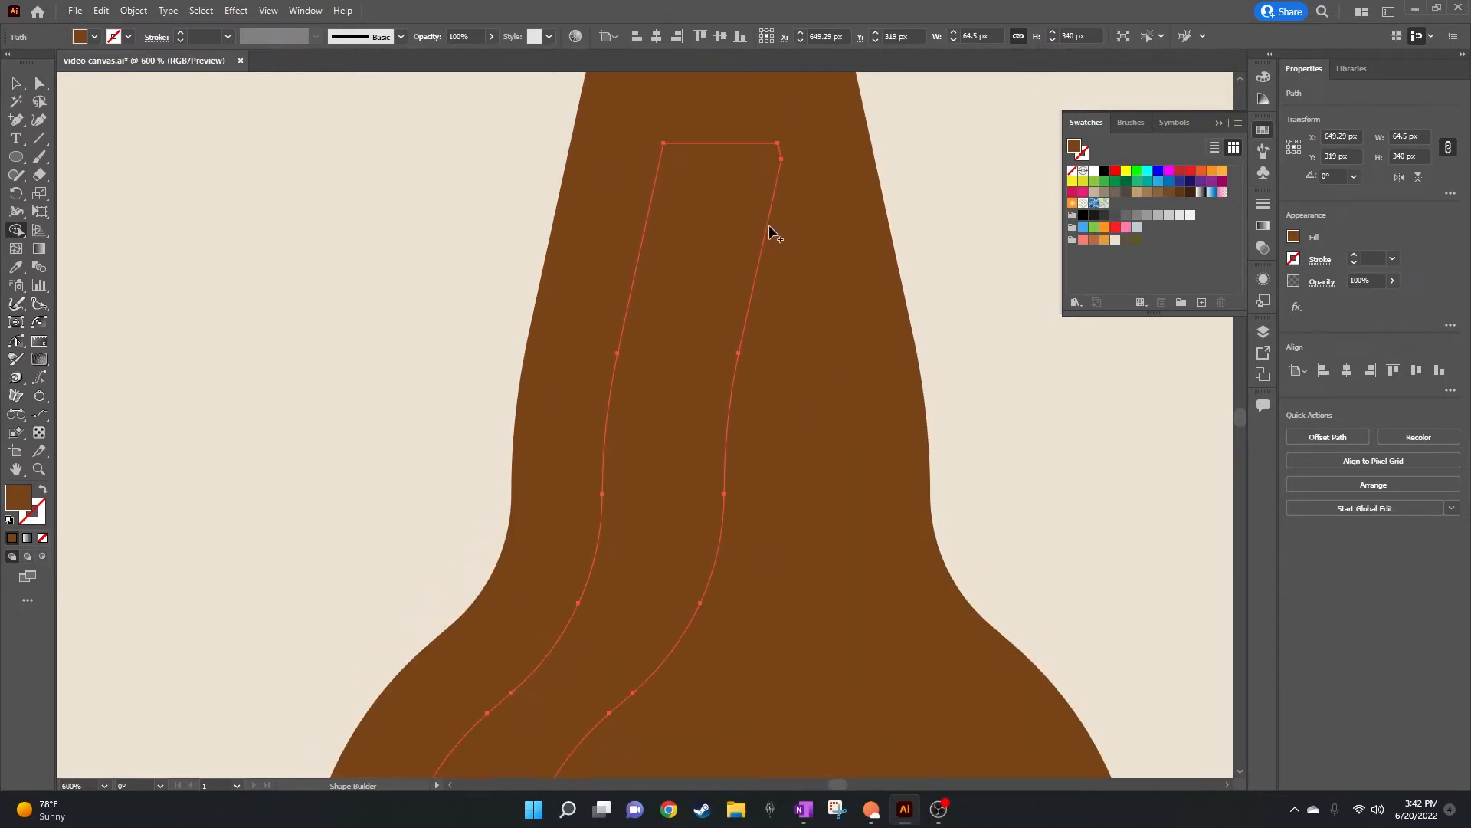
key(a)
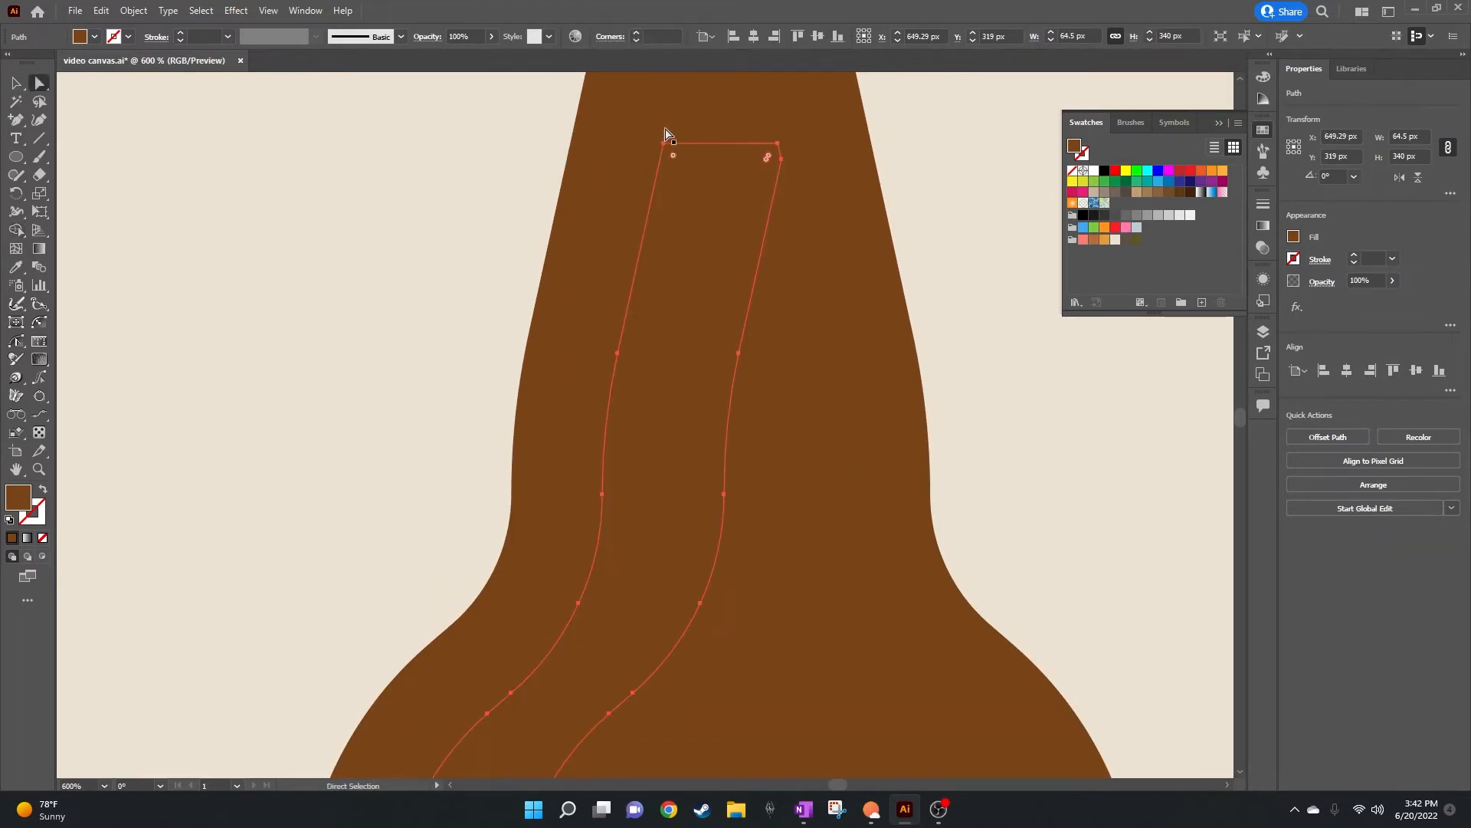
click(781, 158)
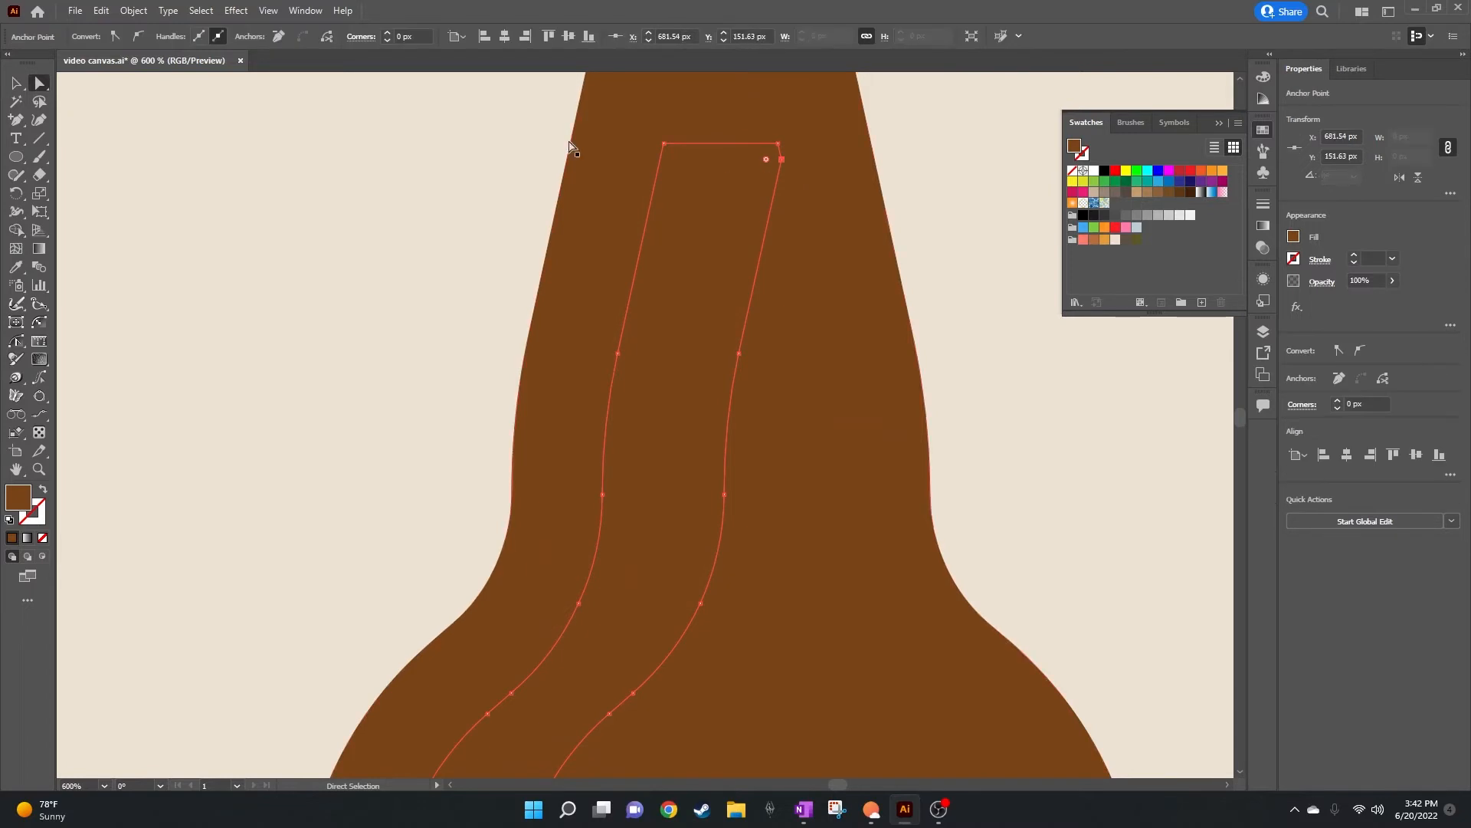
click(280, 37)
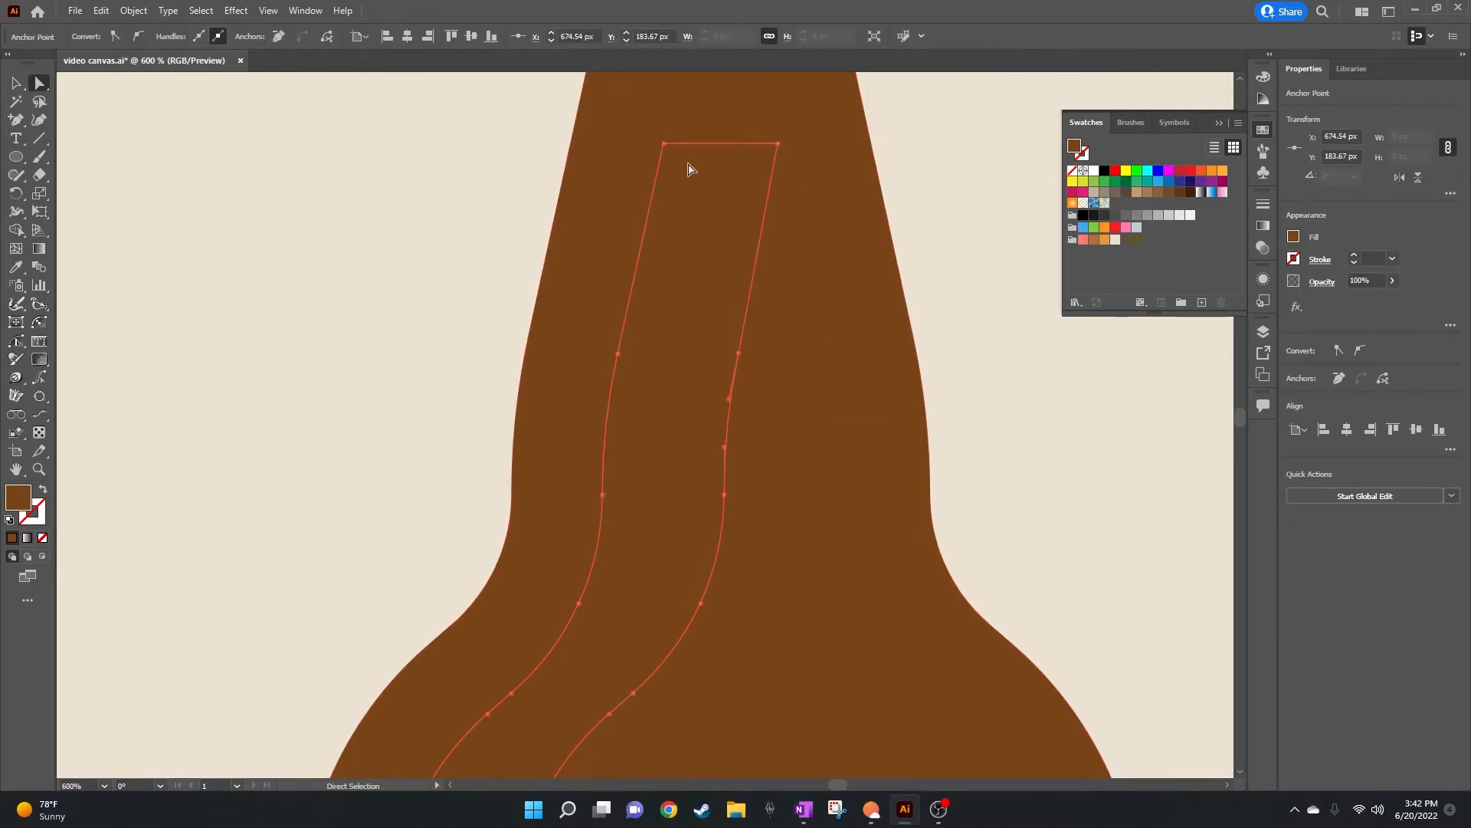
Step: Average the highlight strip's two top corner anchors along both axes so they meet in one point
click(664, 144)
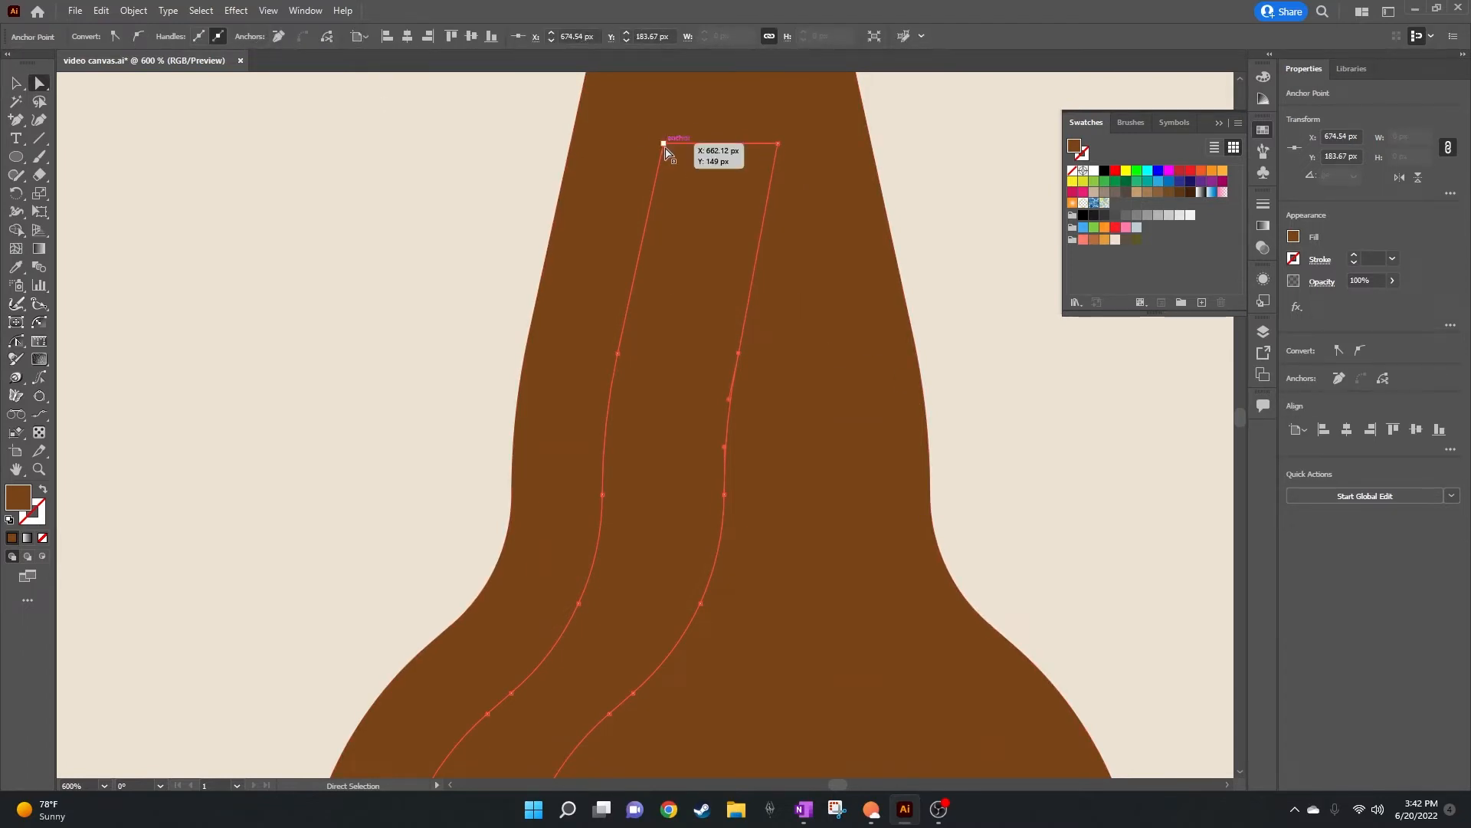
alt+click(780, 145)
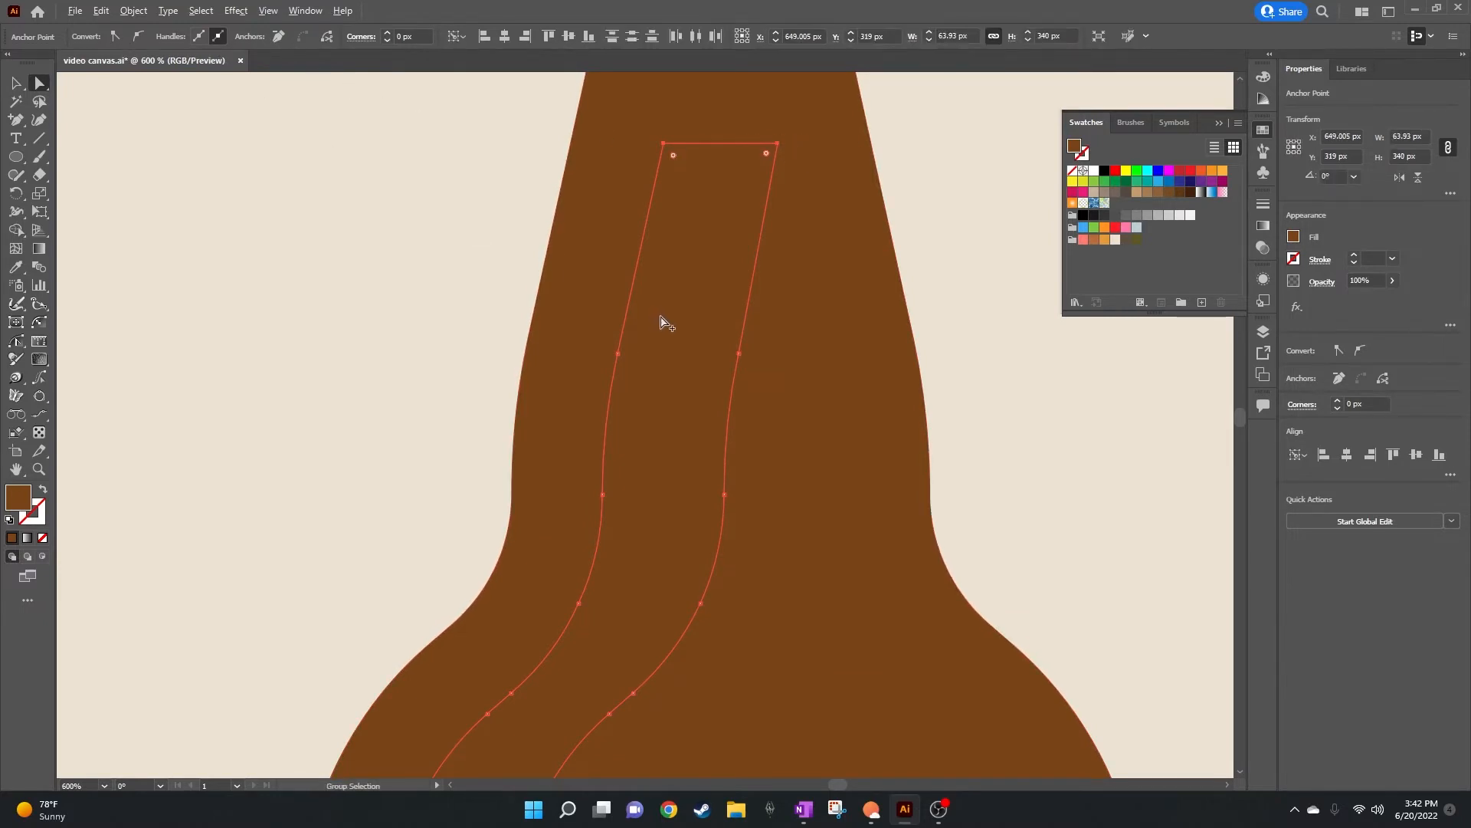
scroll(666, 322, down, 4)
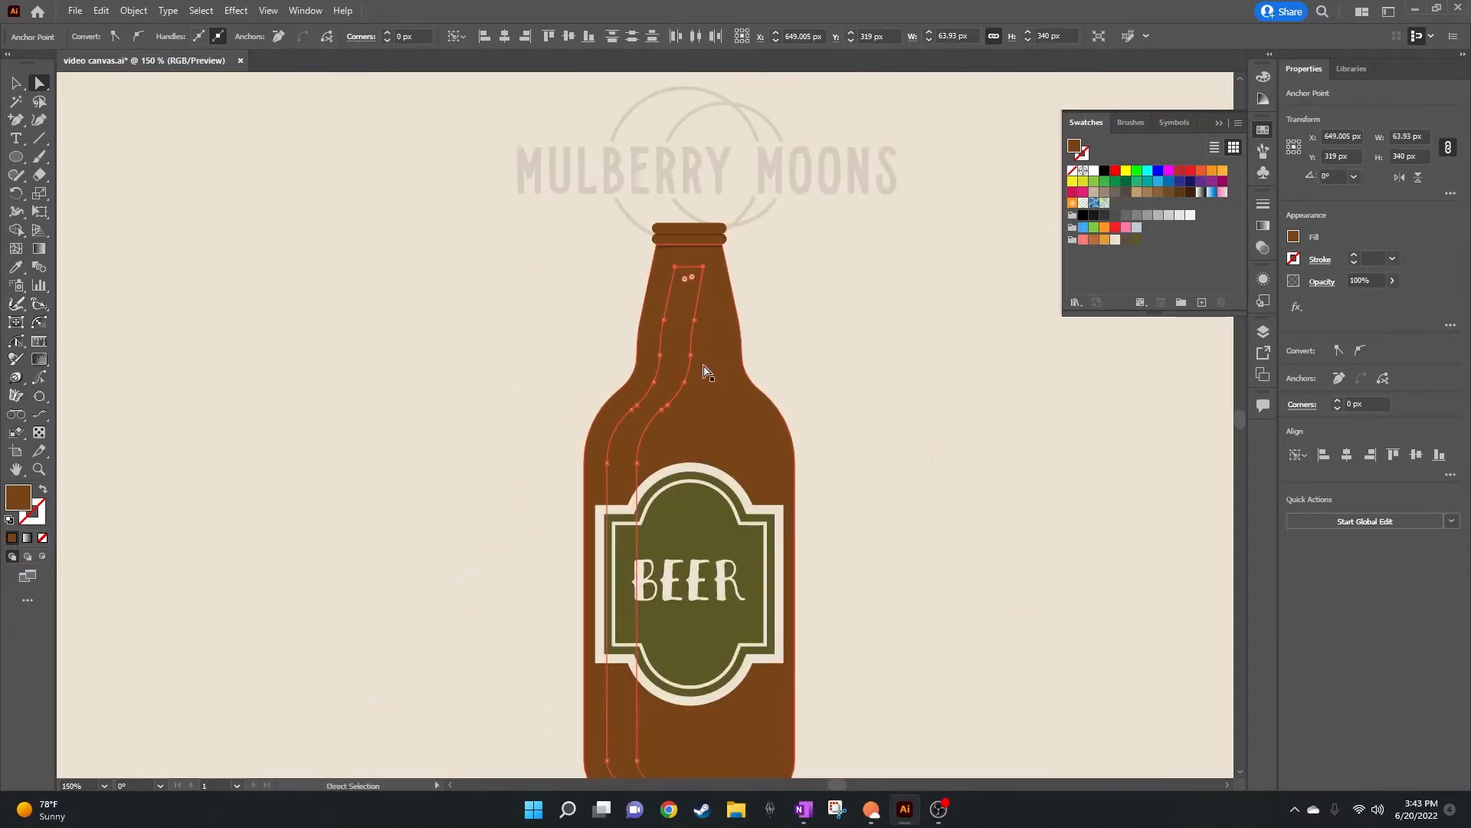
scroll(707, 372, down, 2)
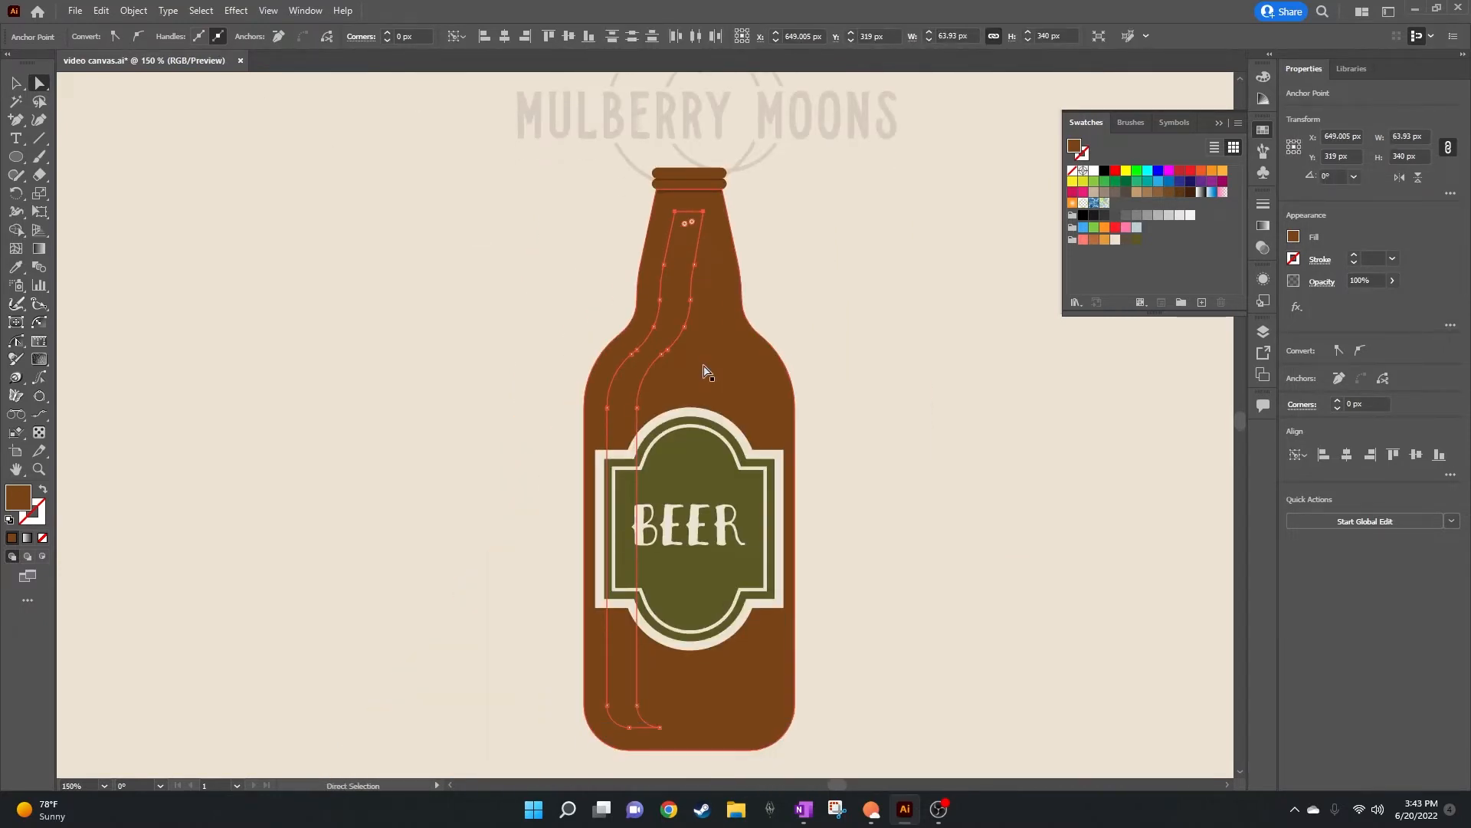
click(132, 10)
mouse_move(237, 425)
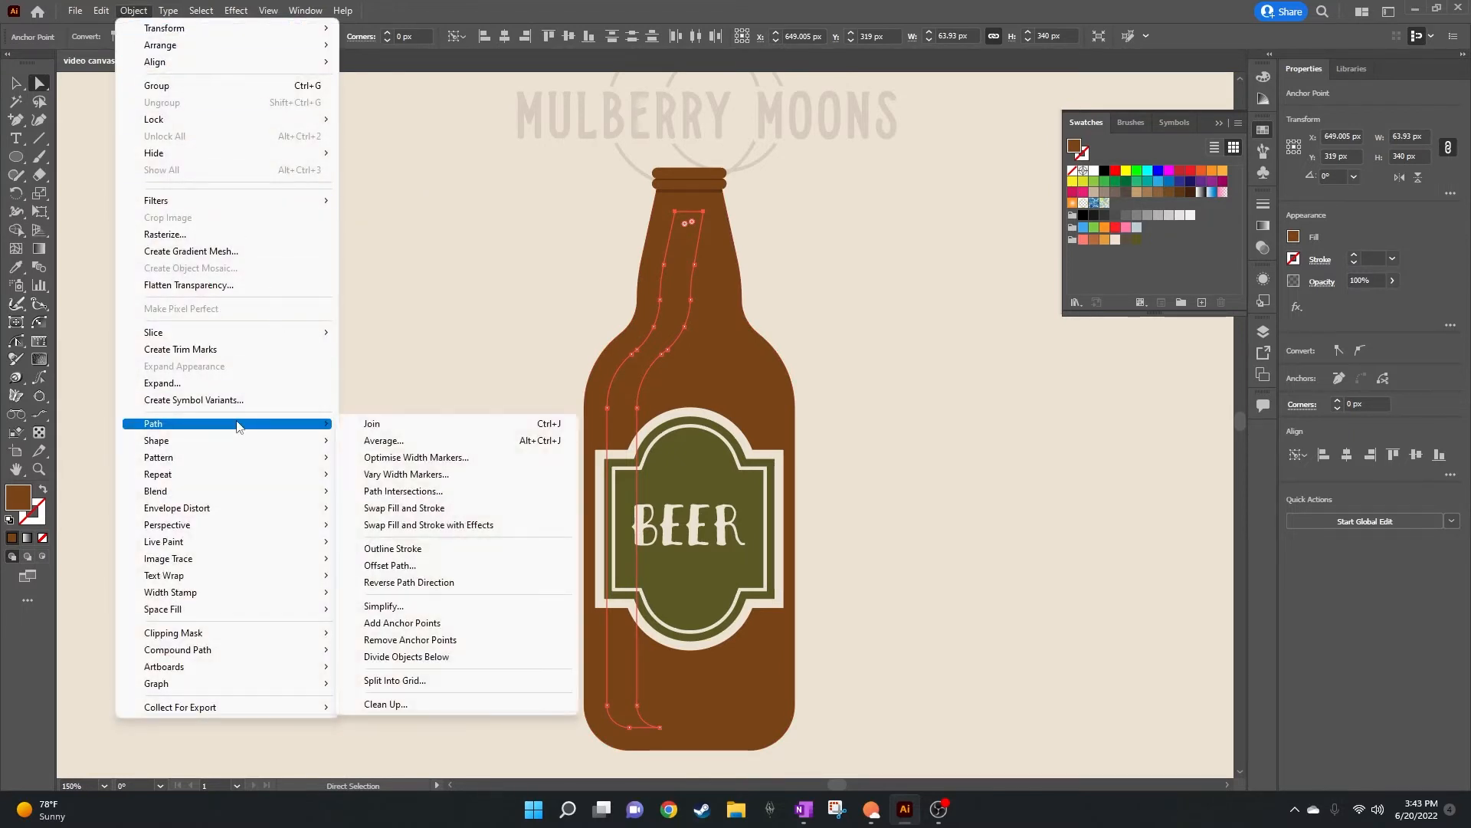
click(397, 441)
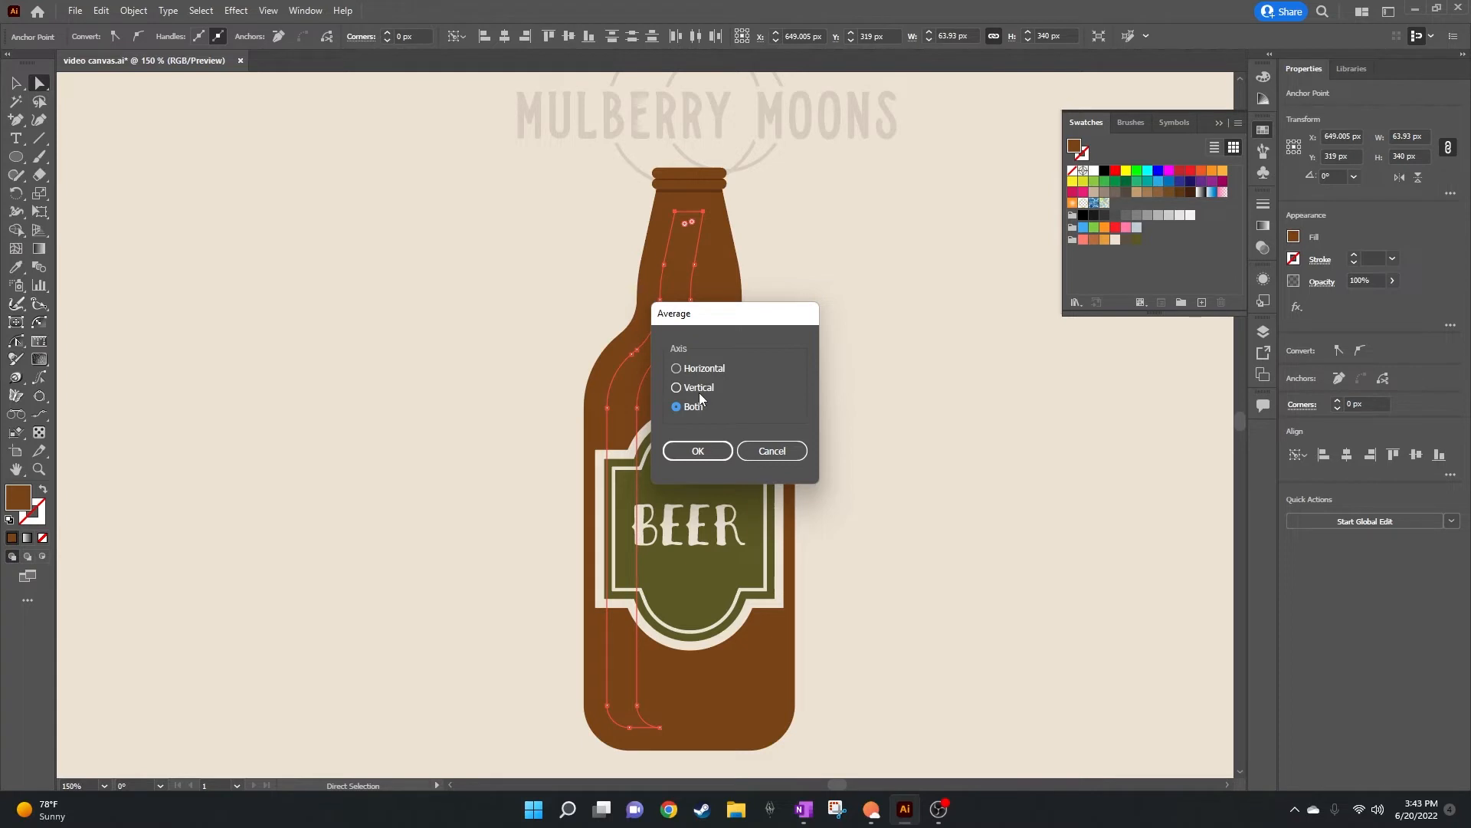
click(699, 451)
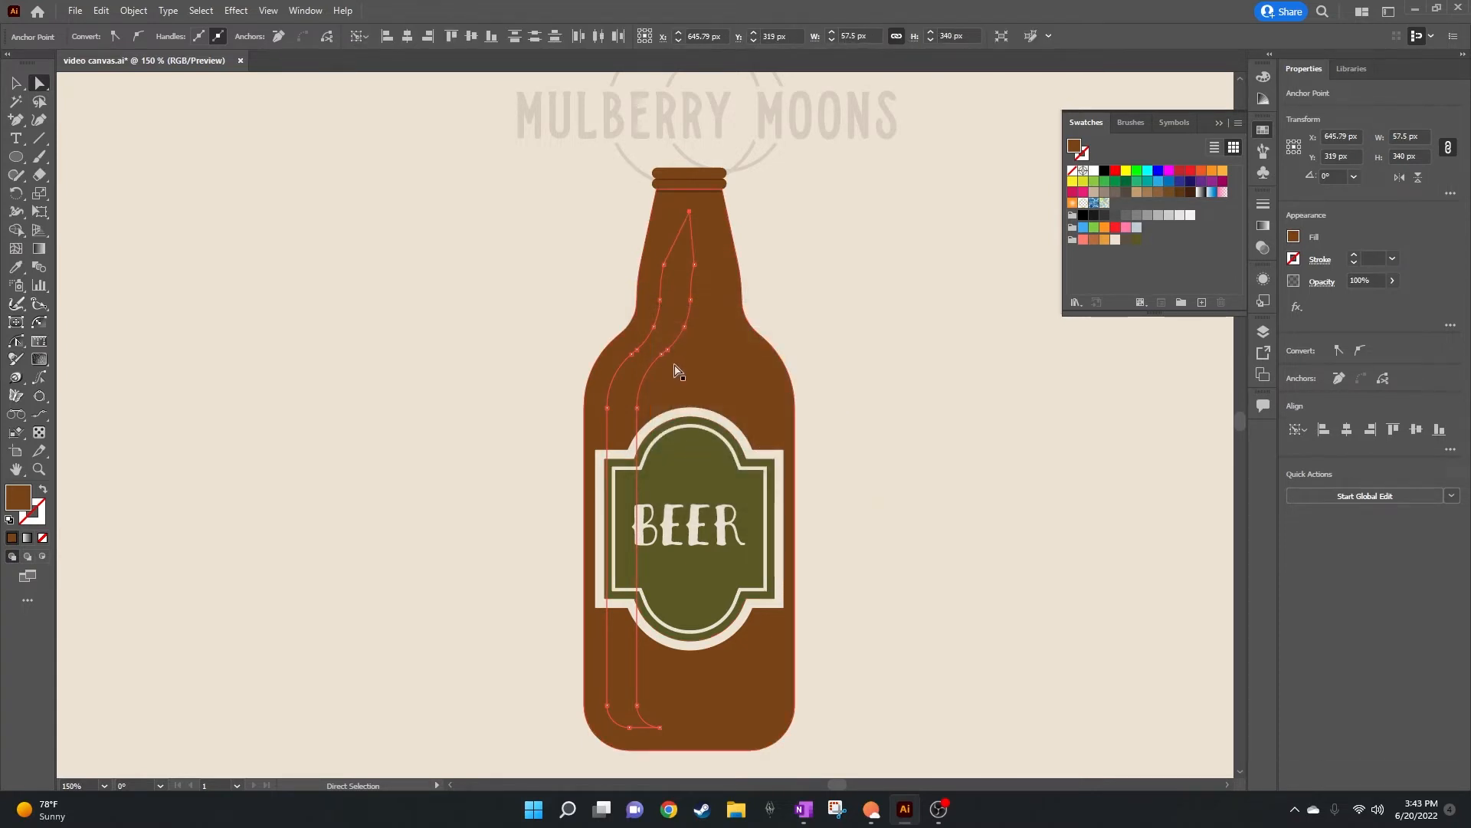
Step: Convert the highlight strip's pointed top anchor to a smooth point to round the tip
click(691, 215)
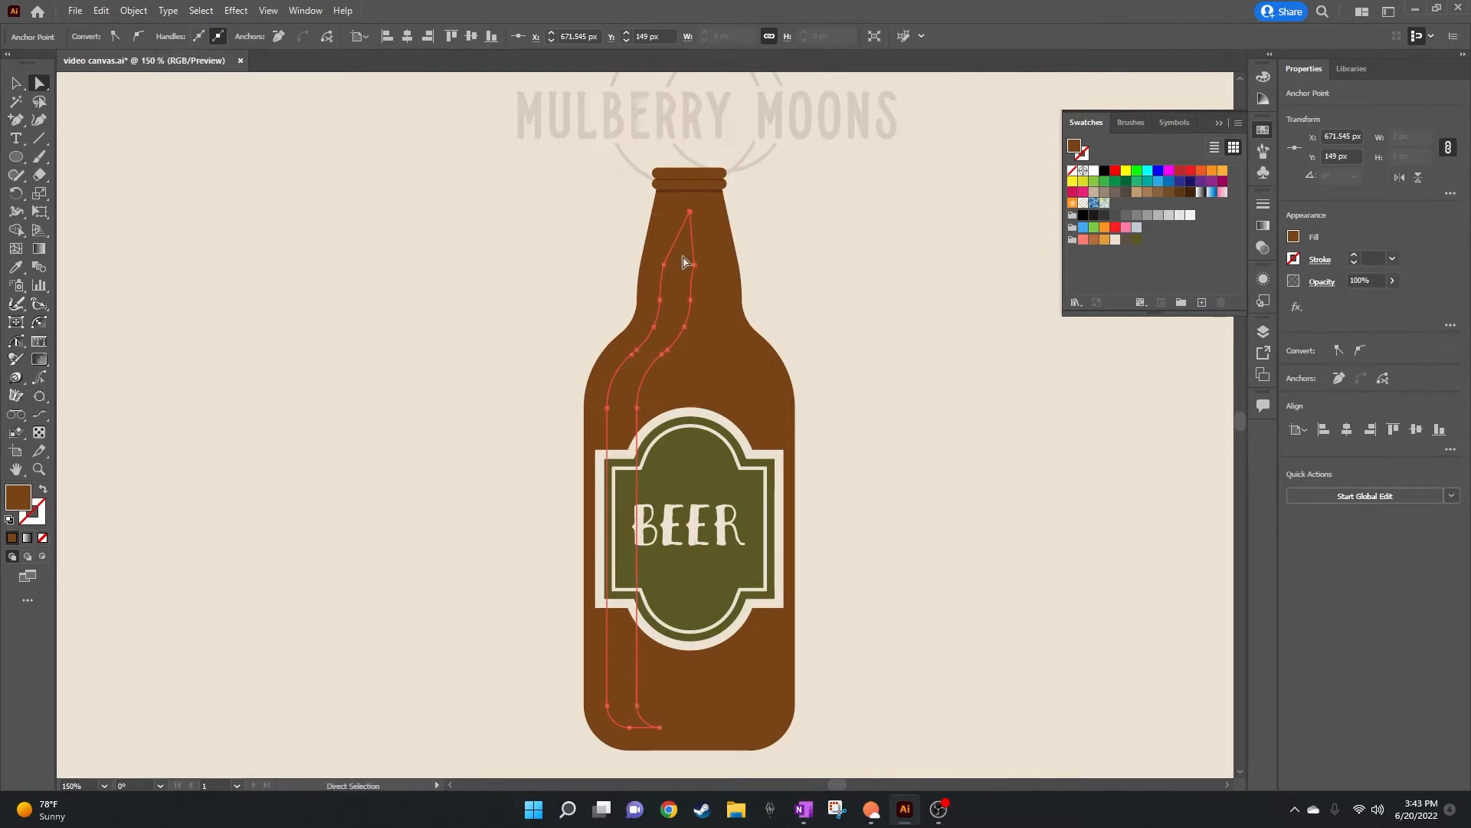
alt+scroll(686, 257, up, 5)
alt+scroll(697, 286, up, 3)
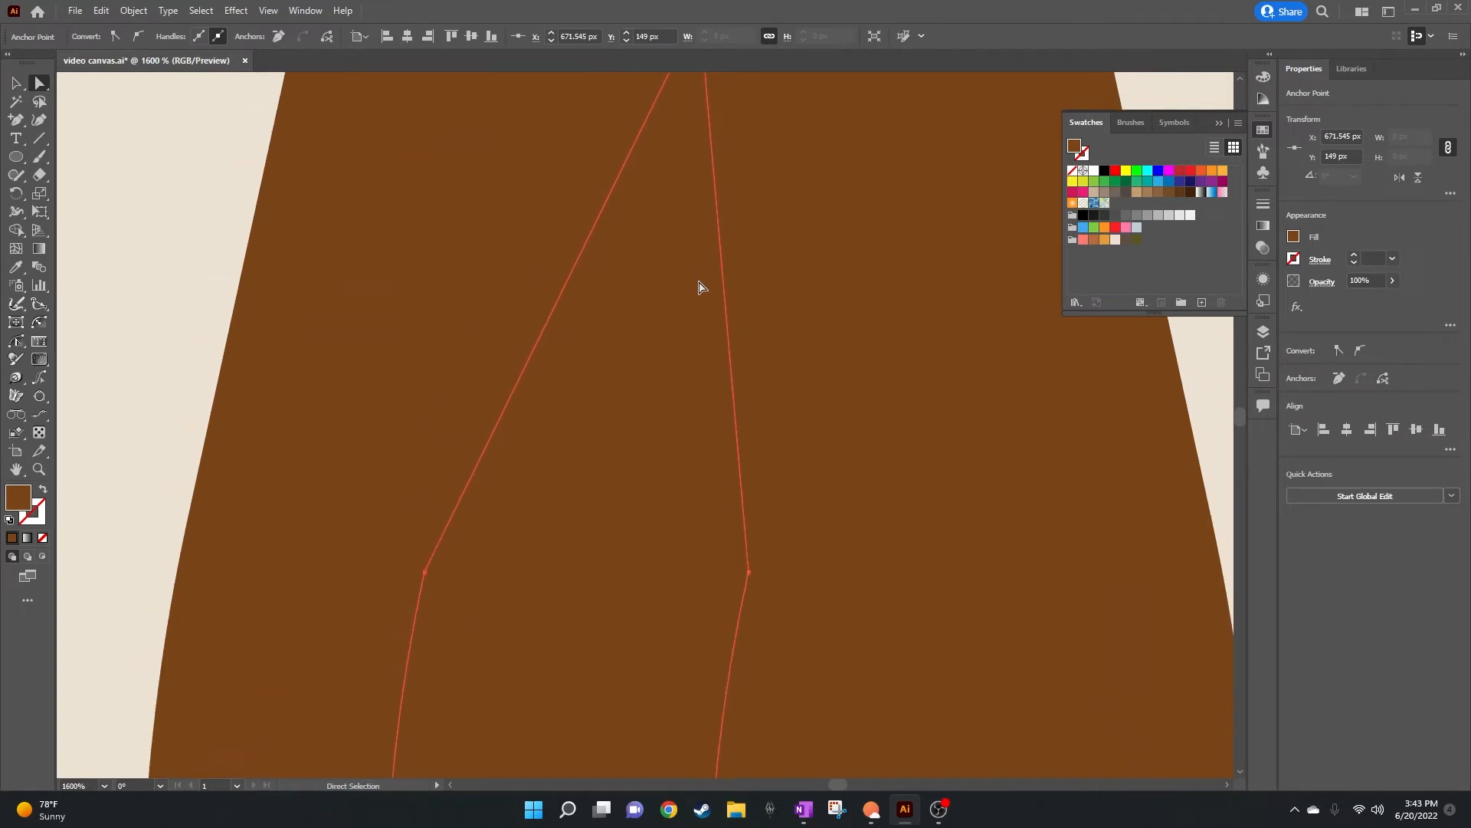
scroll(699, 287, up, 1)
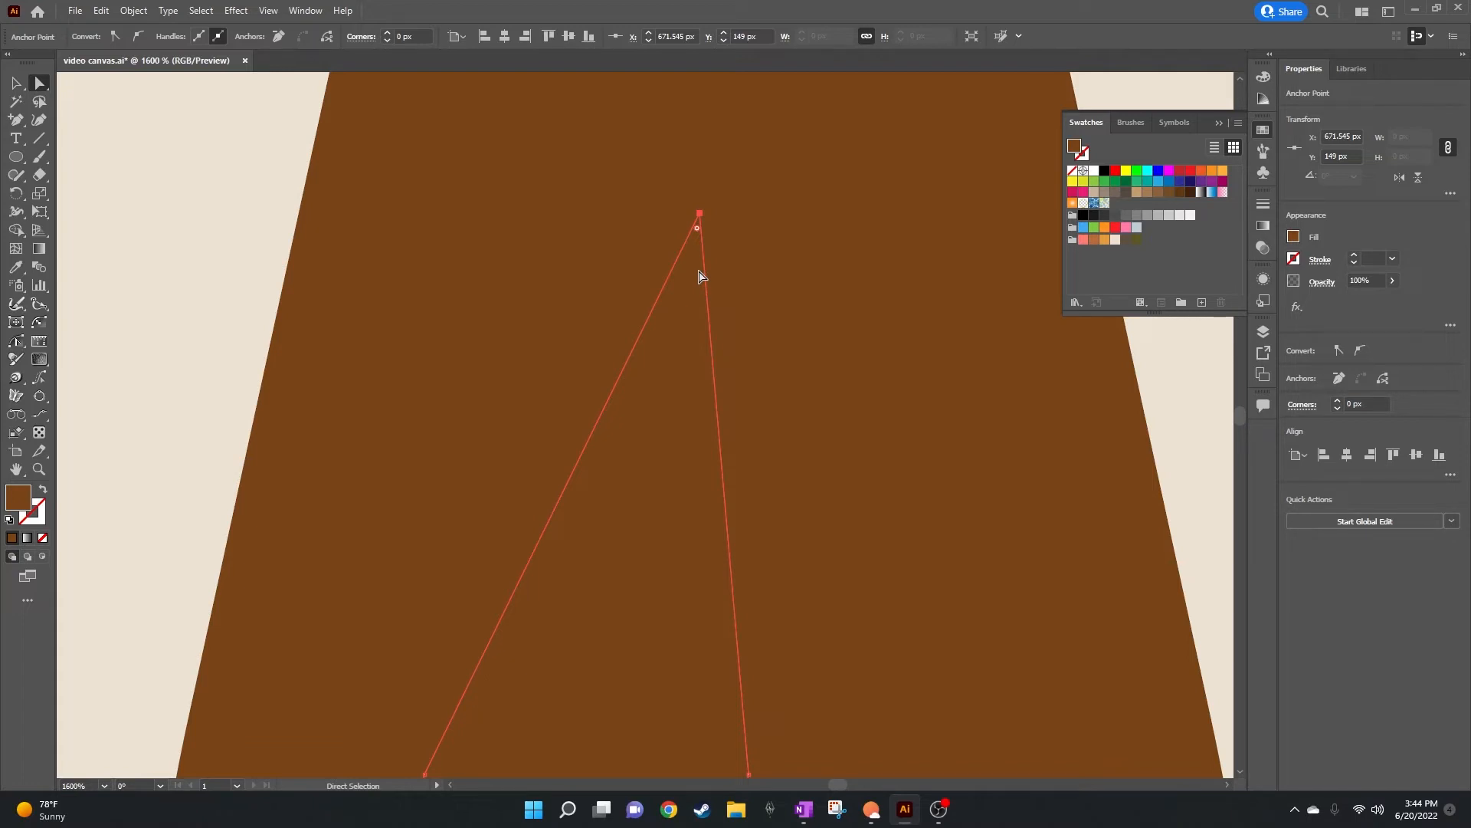
alt+scroll(699, 276, down, 2)
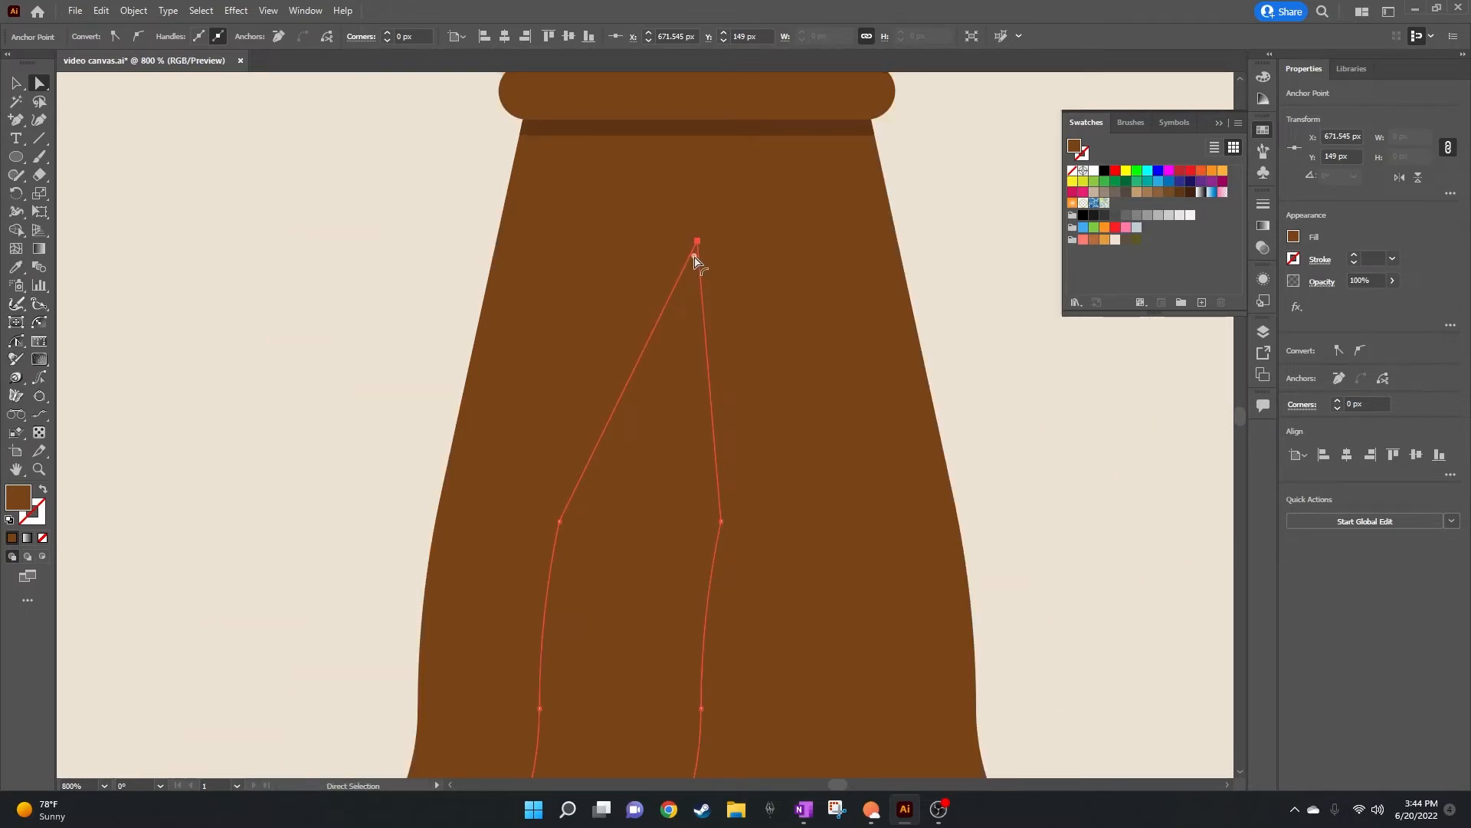
drag(697, 263, 710, 207)
click(137, 40)
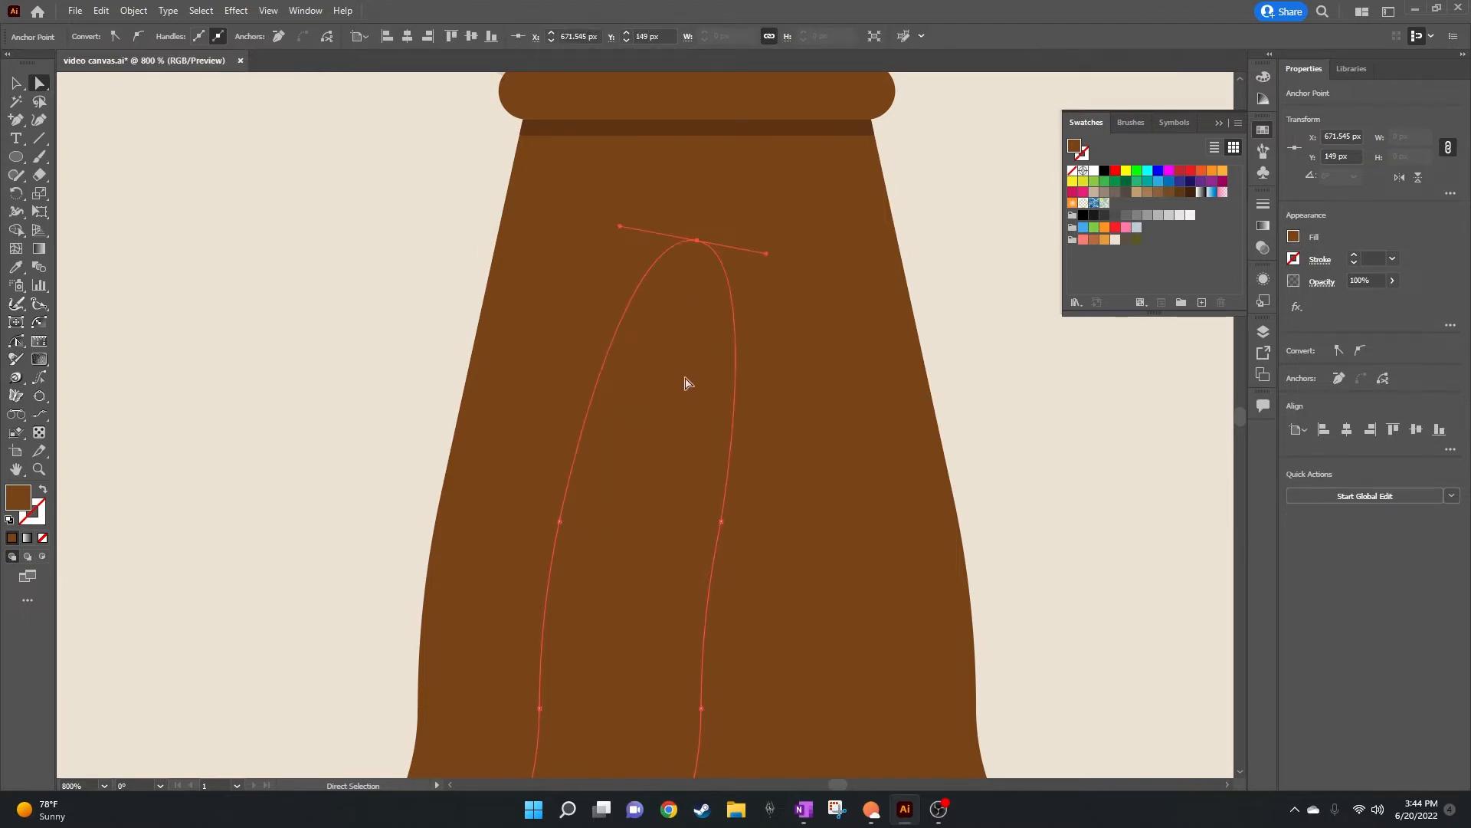
scroll(686, 383, down, 4)
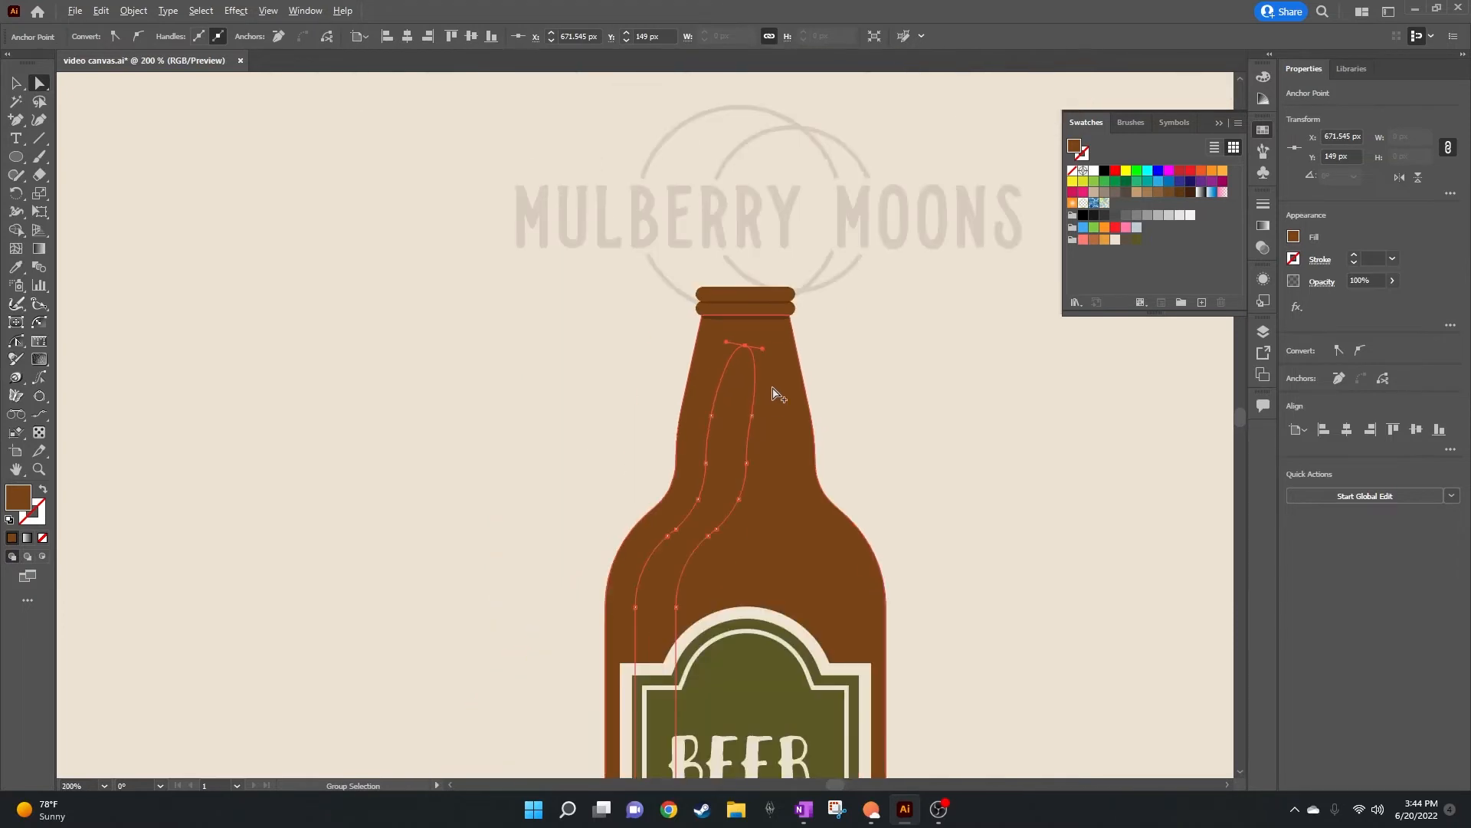
scroll(776, 393, down, 1)
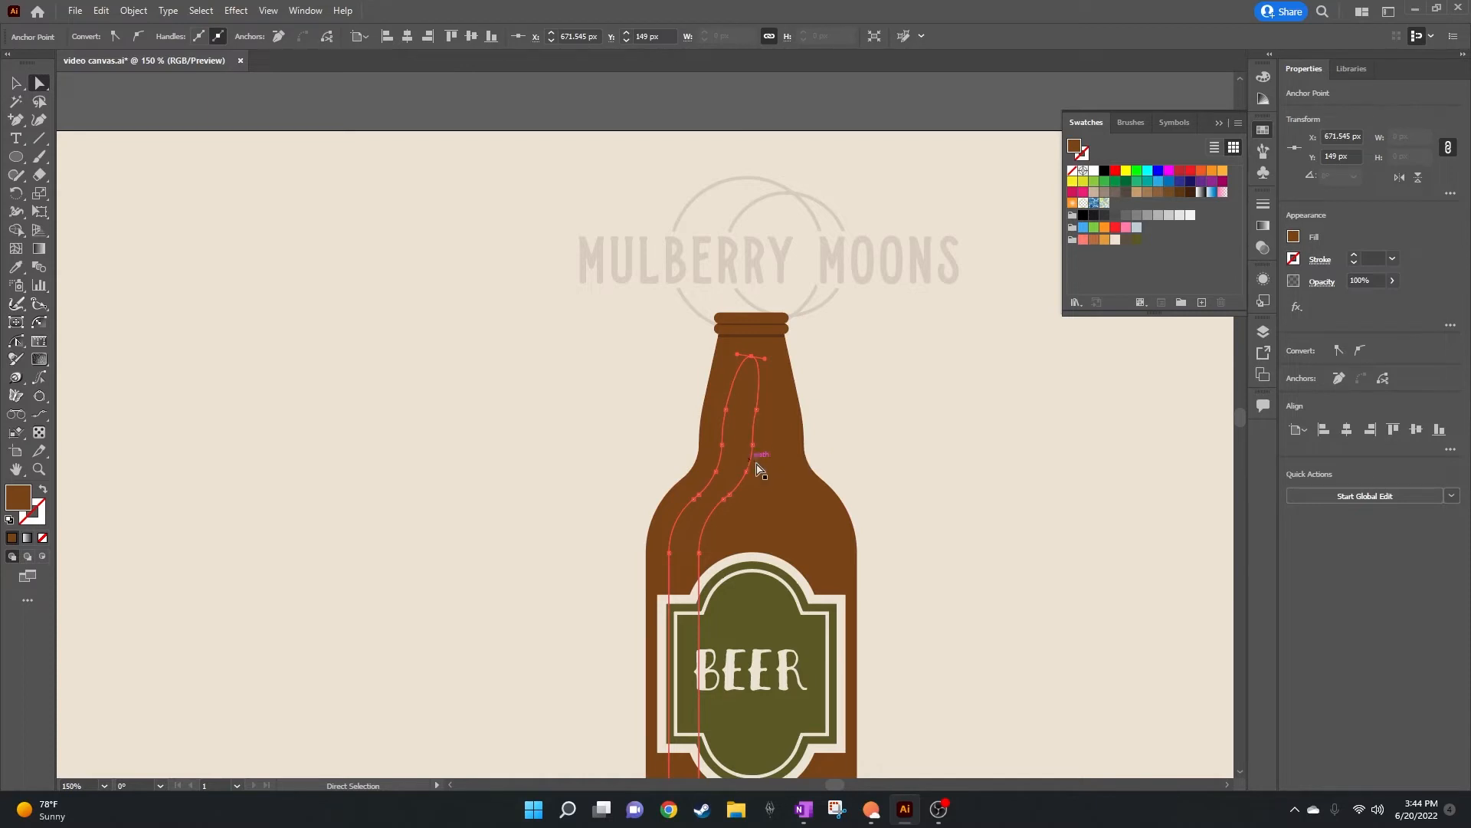
scroll(757, 468, up, 2)
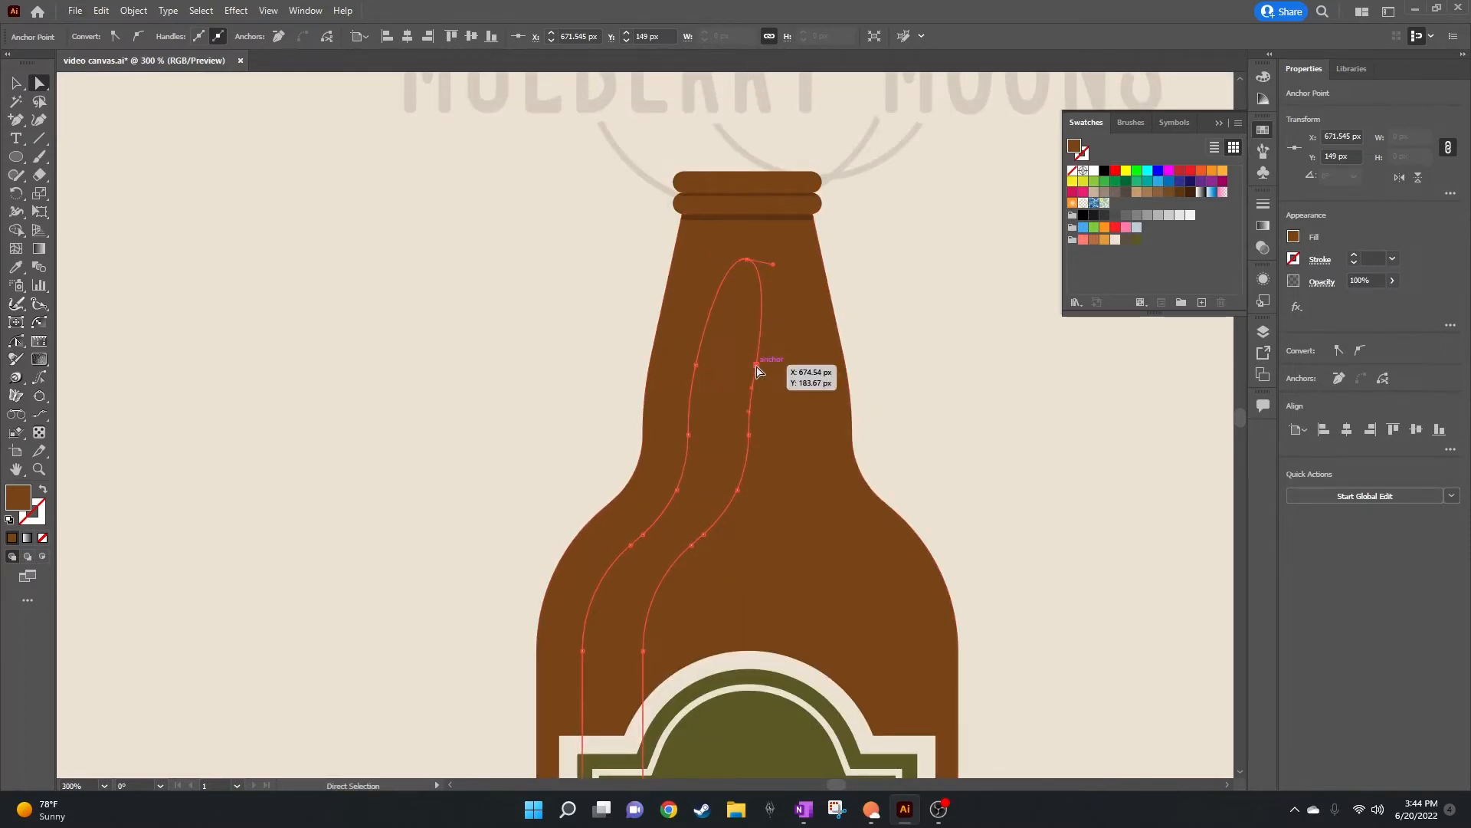
shift+click(749, 436)
shift+click(738, 492)
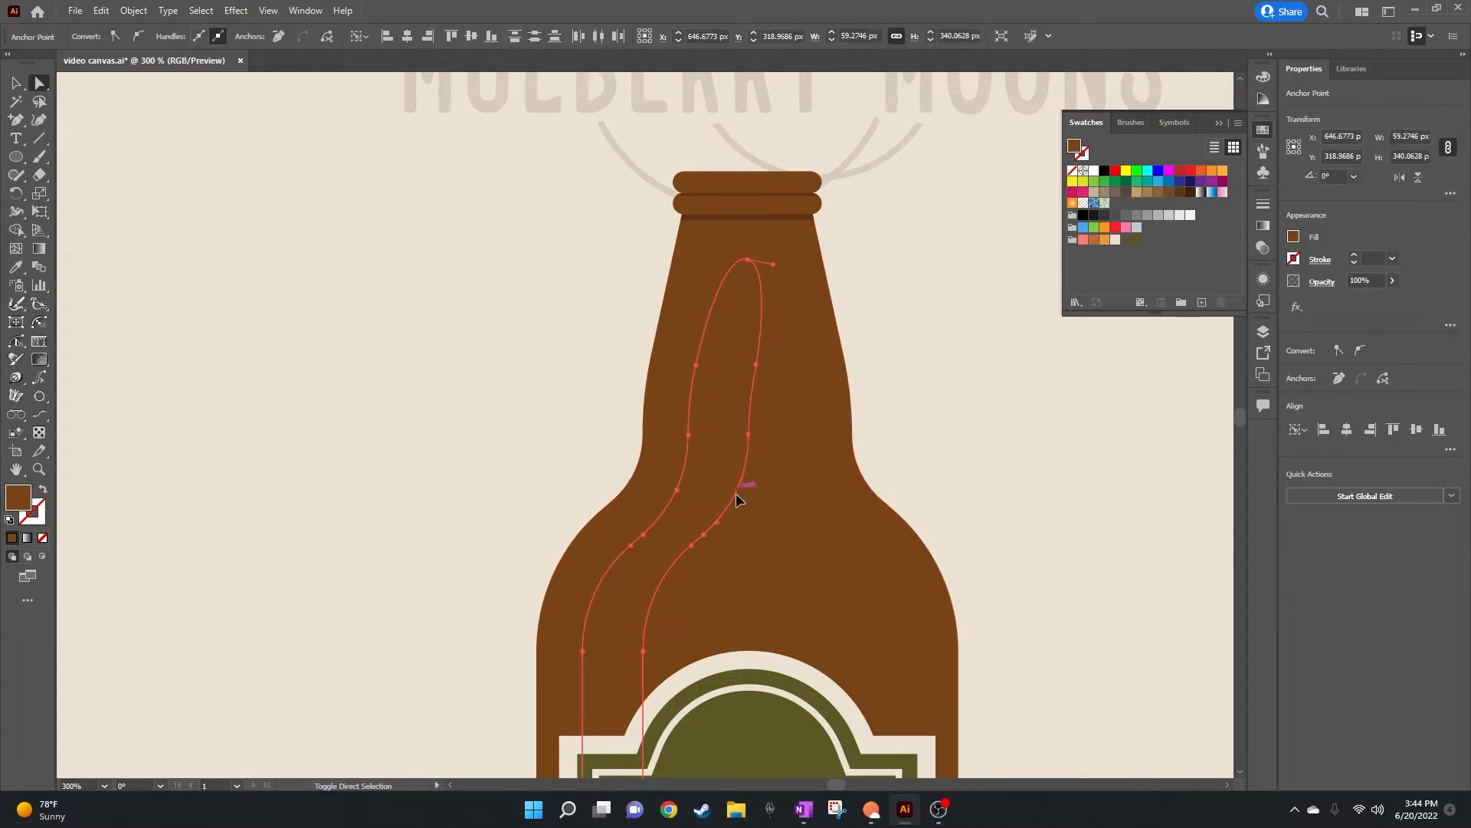
key(shift+Left)
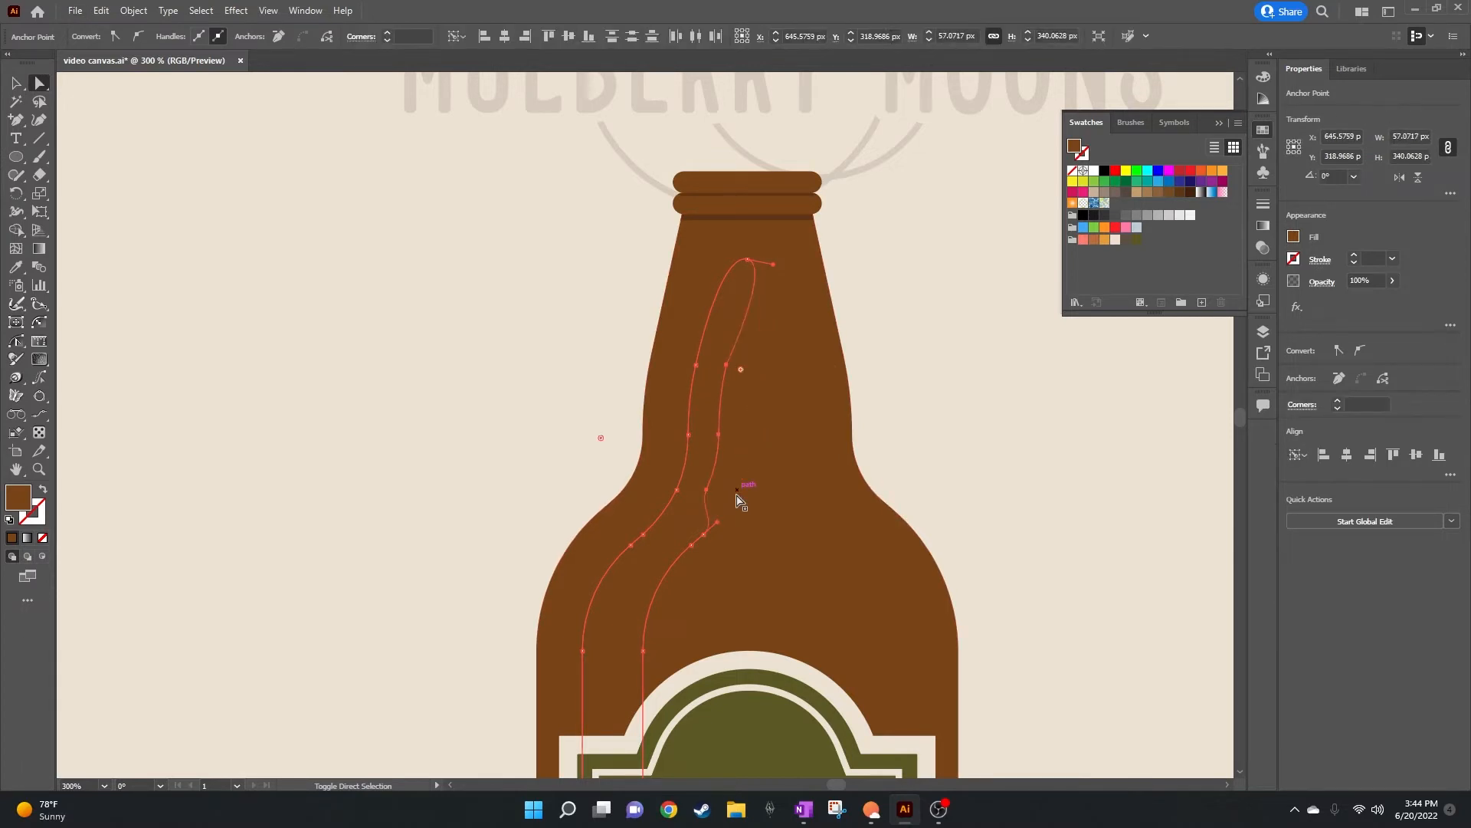
key(ctrl+z)
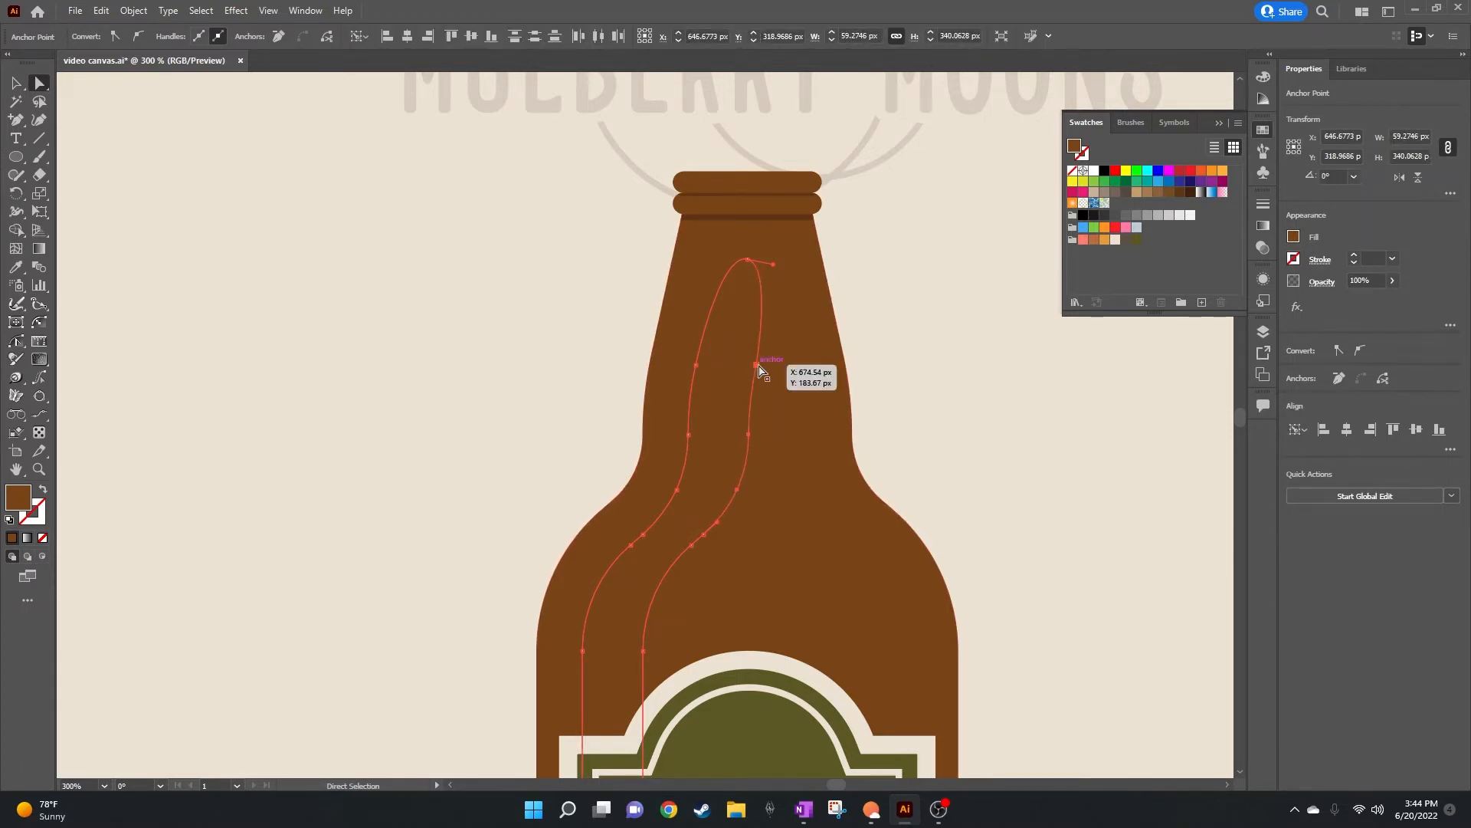
Step: Narrow the highlight's neck by moving its right-edge anchors inward, the upper one to X 672, Y 184 px and the lowest to X 668, Y 225 px
drag(757, 365, 748, 370)
key(ctrl+z)
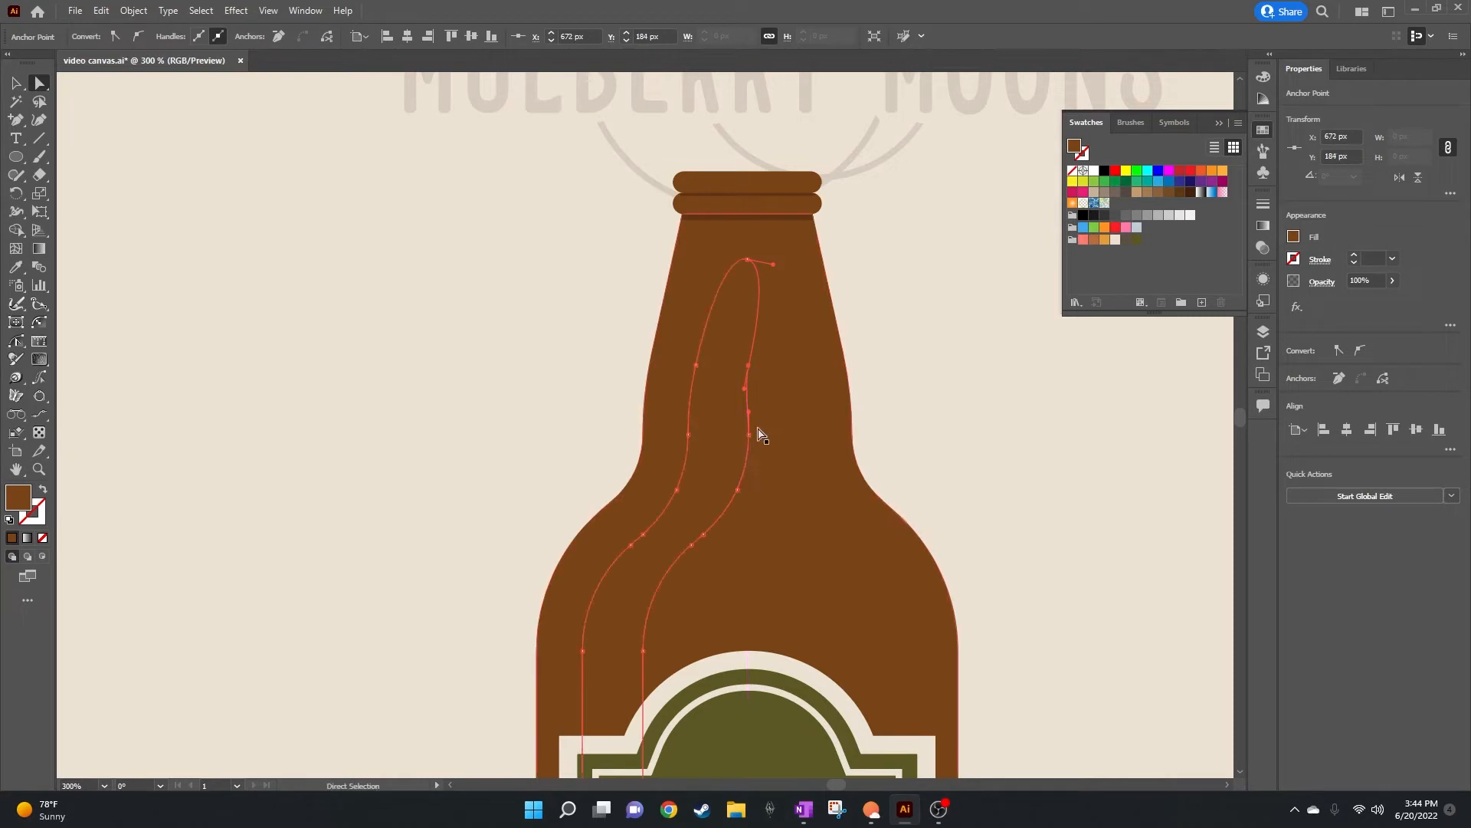
drag(751, 437, 741, 438)
drag(731, 490, 733, 492)
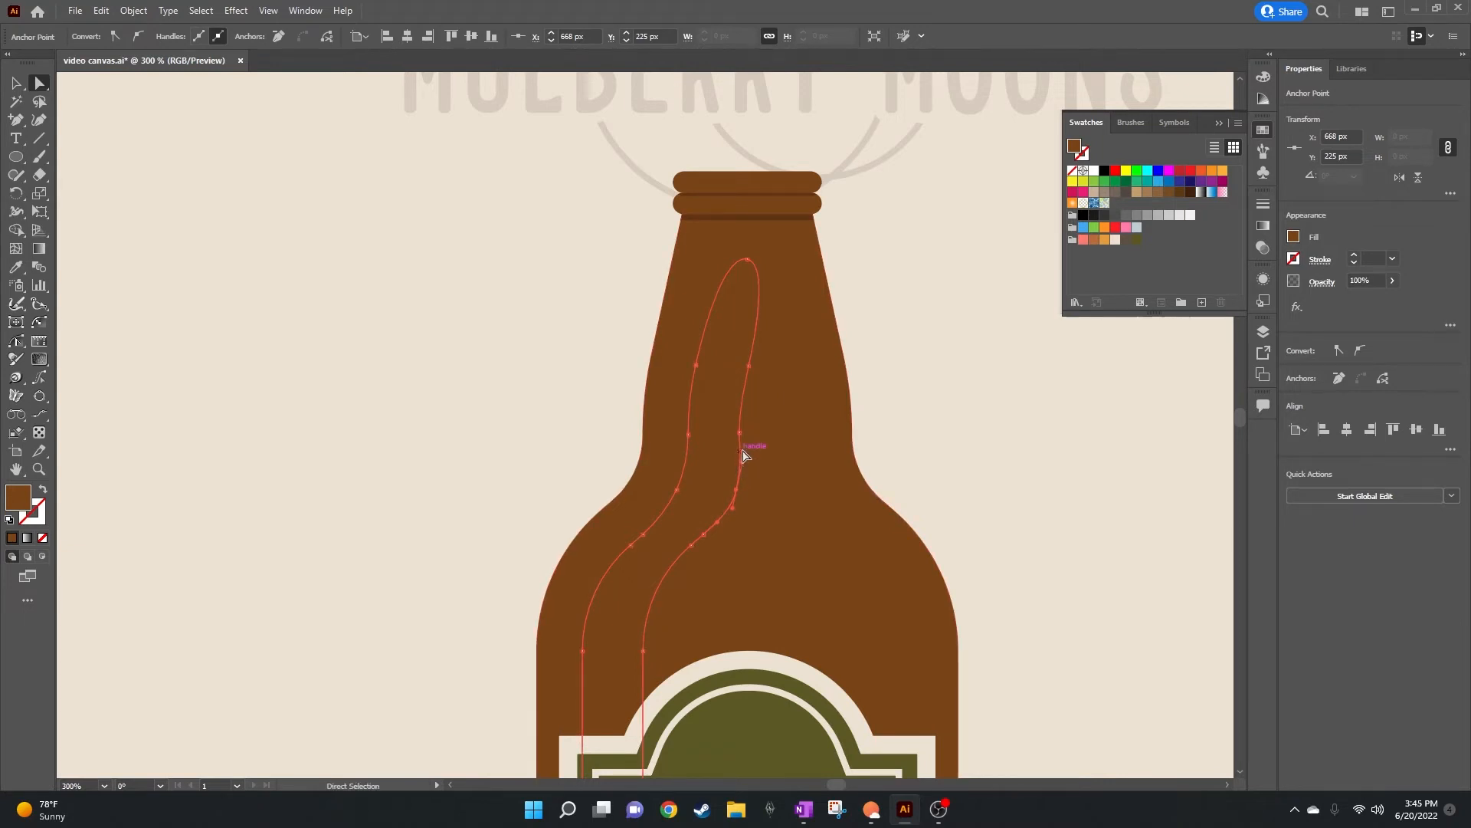
Step: Shift the neck highlight's three right-edge anchors further inward to X 668, Y 184 px; X 667, Y 207 px; and X 666, Y 225 px
scroll(729, 521, up, 2)
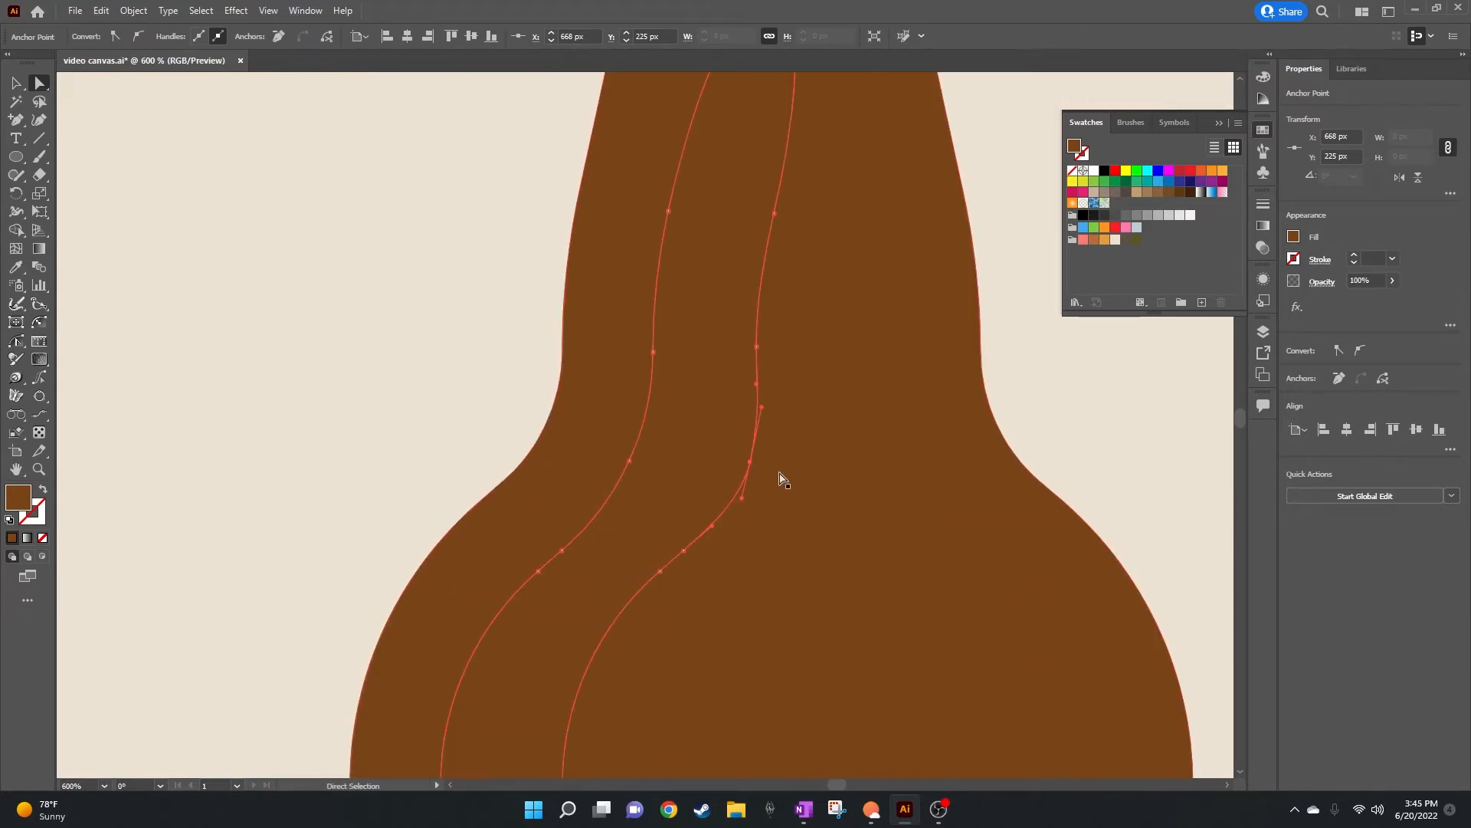
scroll(782, 479, up, 3)
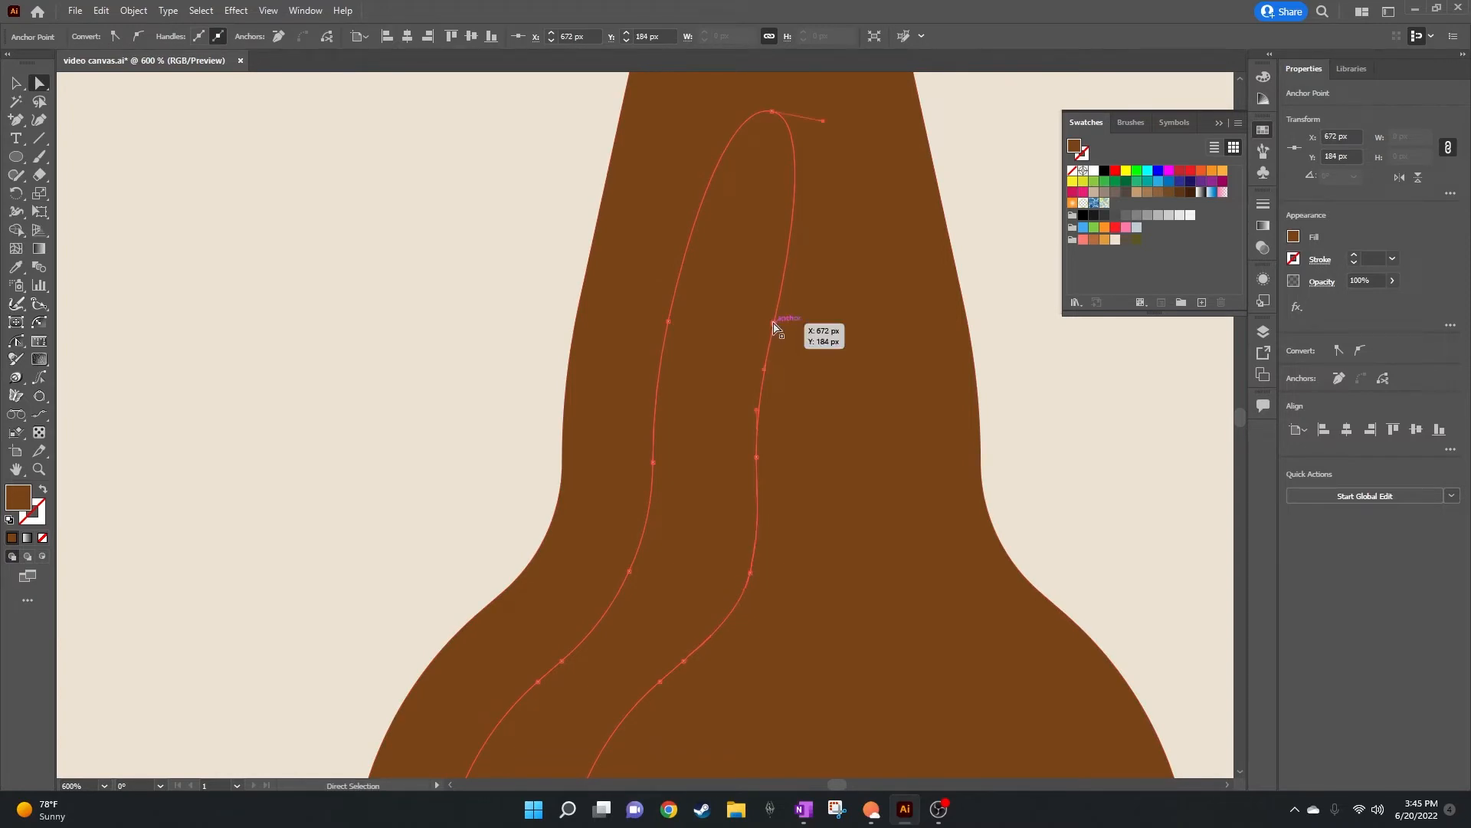
drag(774, 323, 750, 322)
drag(742, 373, 739, 376)
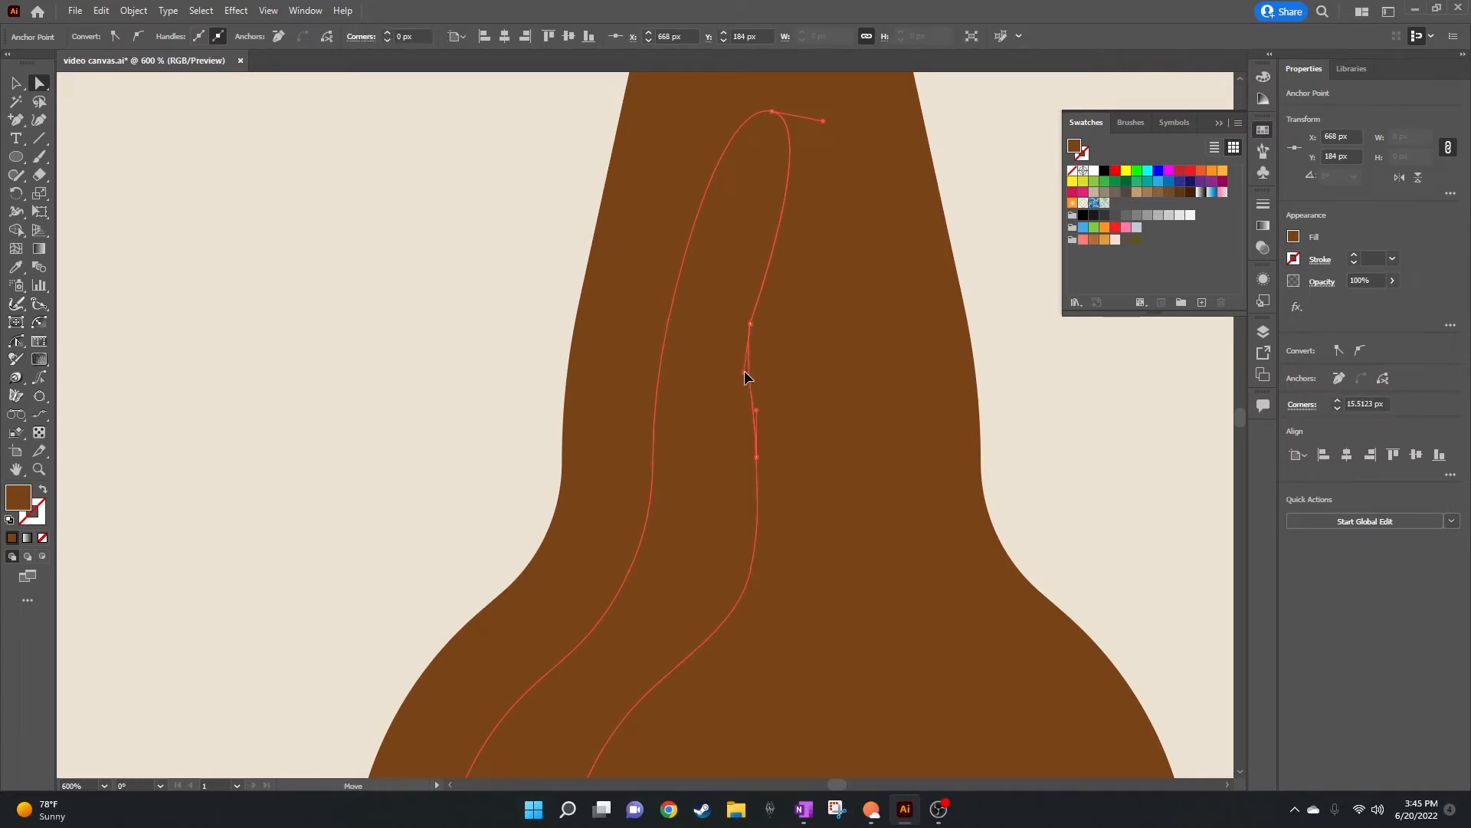
key(ctrl+z)
click(758, 460)
drag(759, 459, 738, 417)
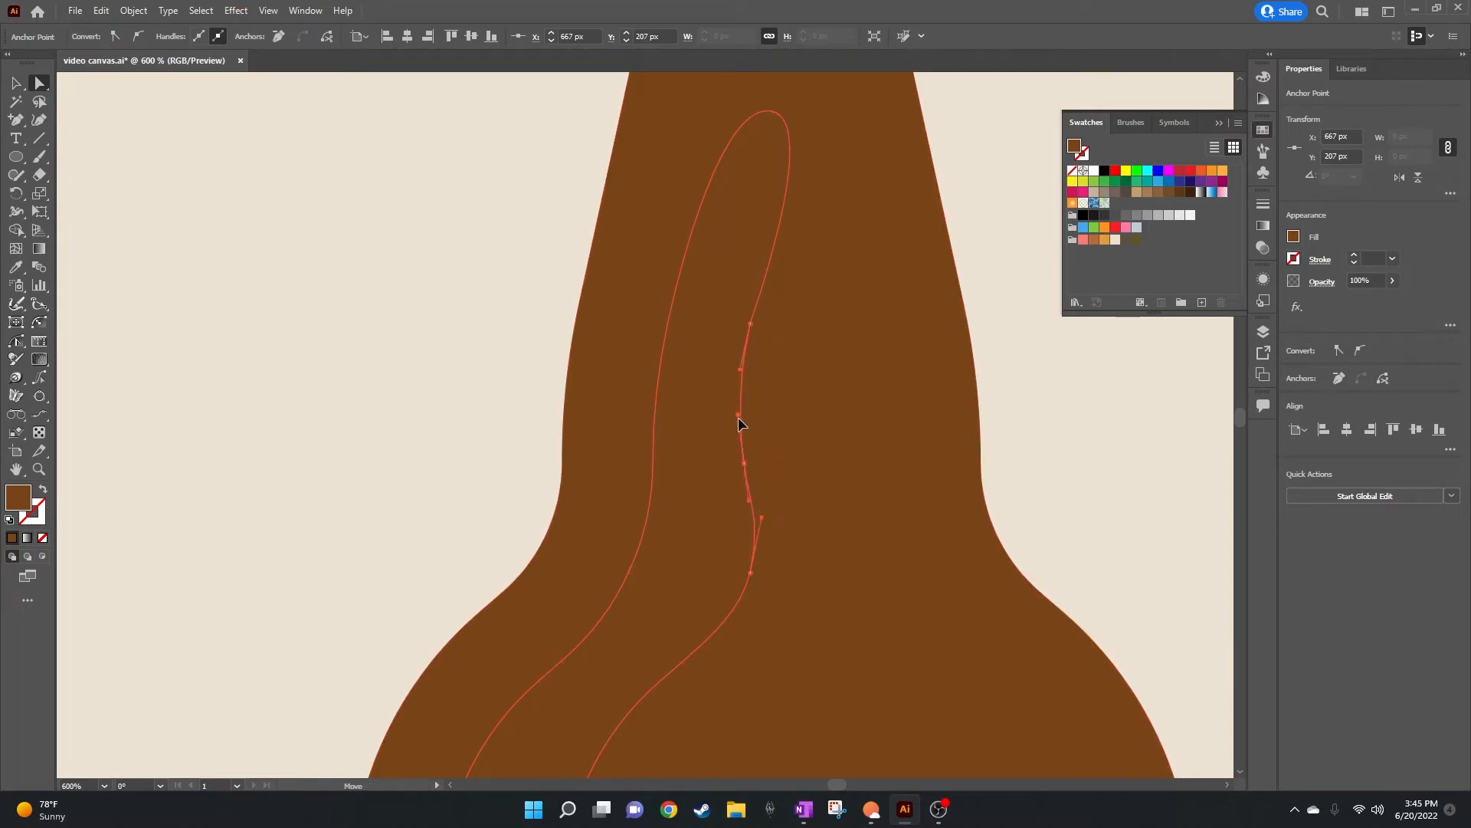
drag(754, 565, 738, 574)
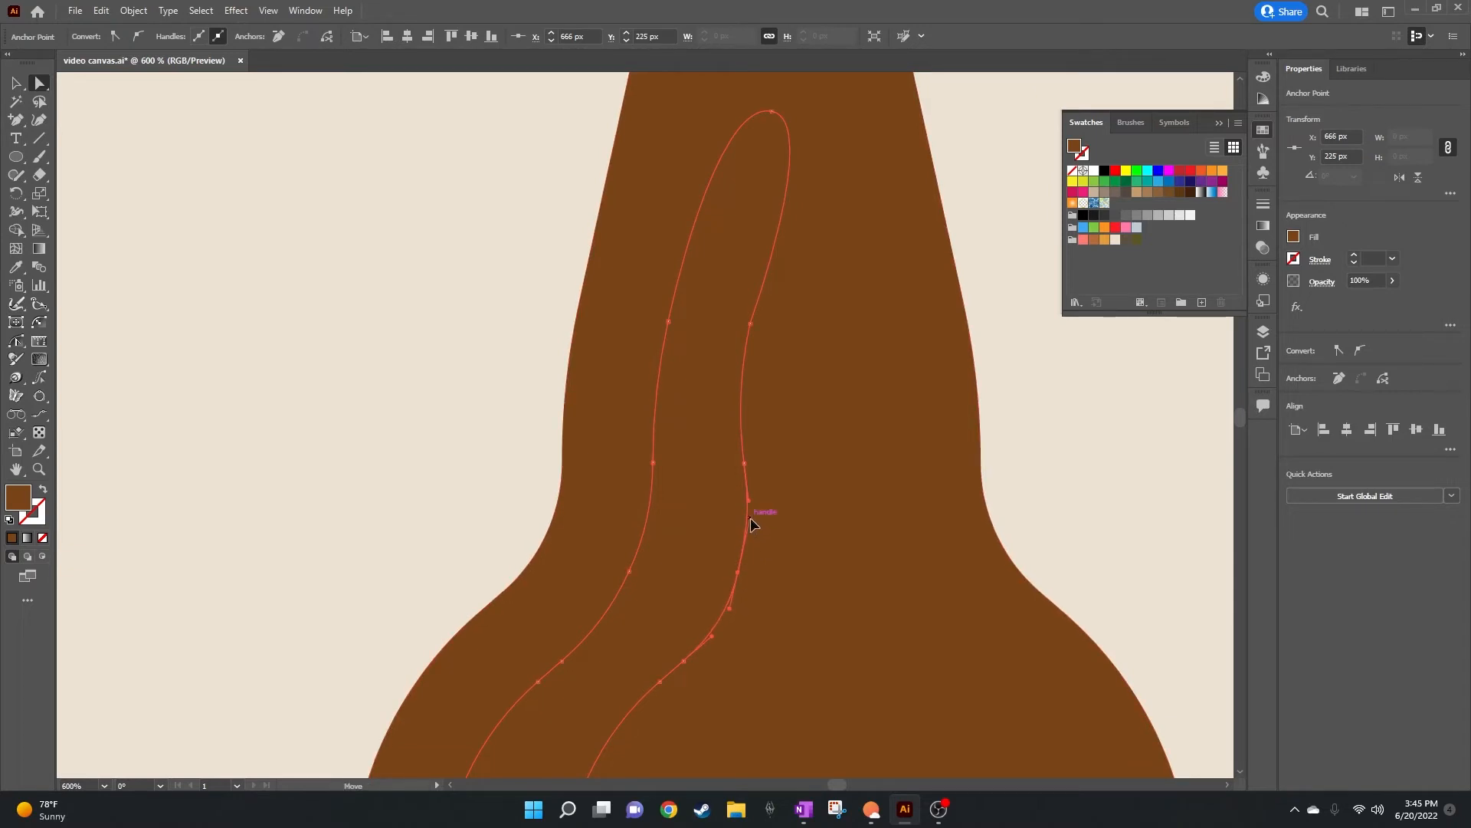
click(745, 549)
Step: Round the highlight's upper right-edge anchor on the neck with a corner radius of about 58 px, and deselect the path
alt+scroll(775, 509, down, 1)
alt+scroll(789, 429, down, 1)
click(766, 373)
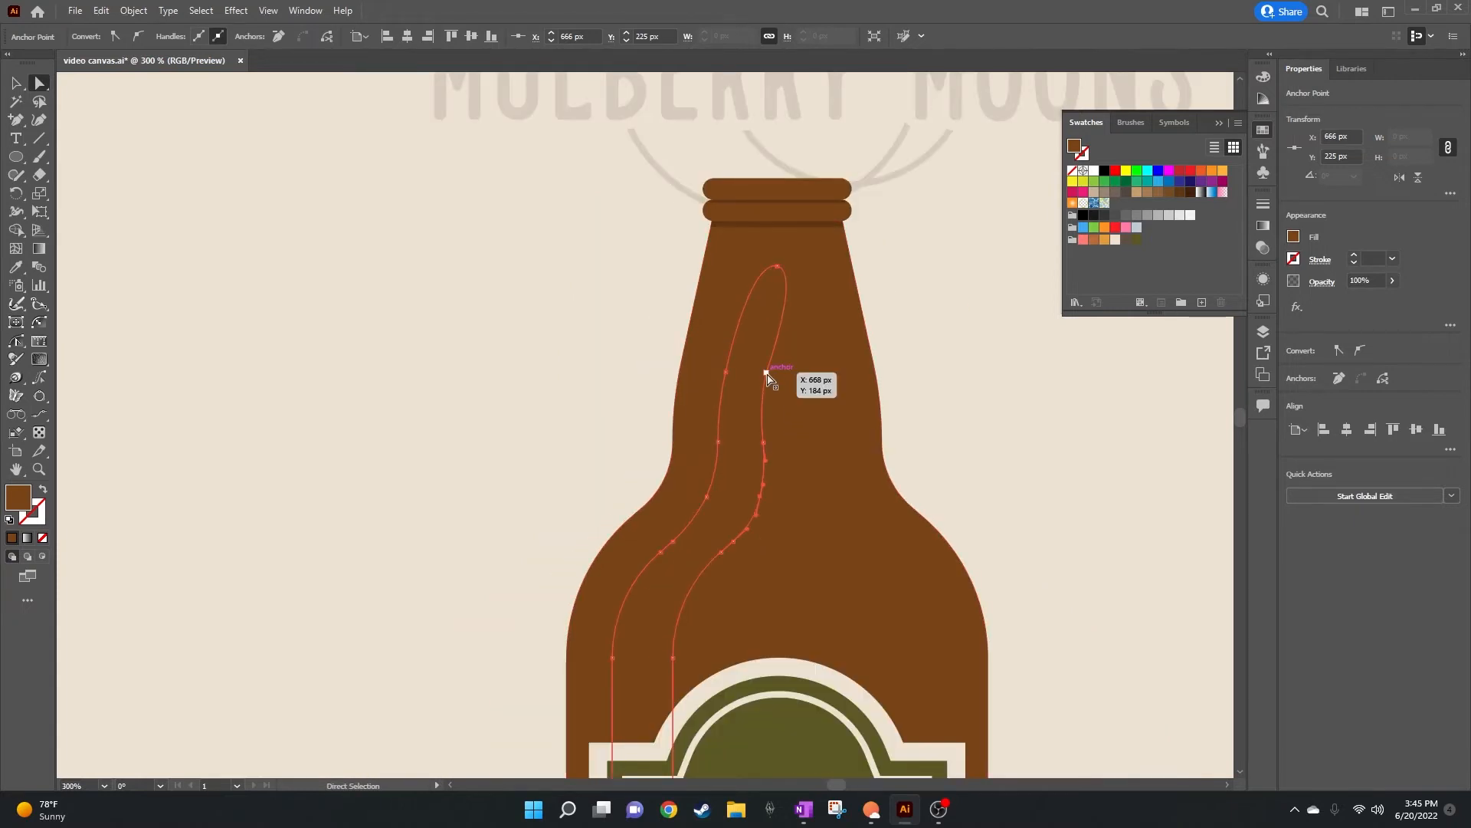
drag(781, 378, 1021, 488)
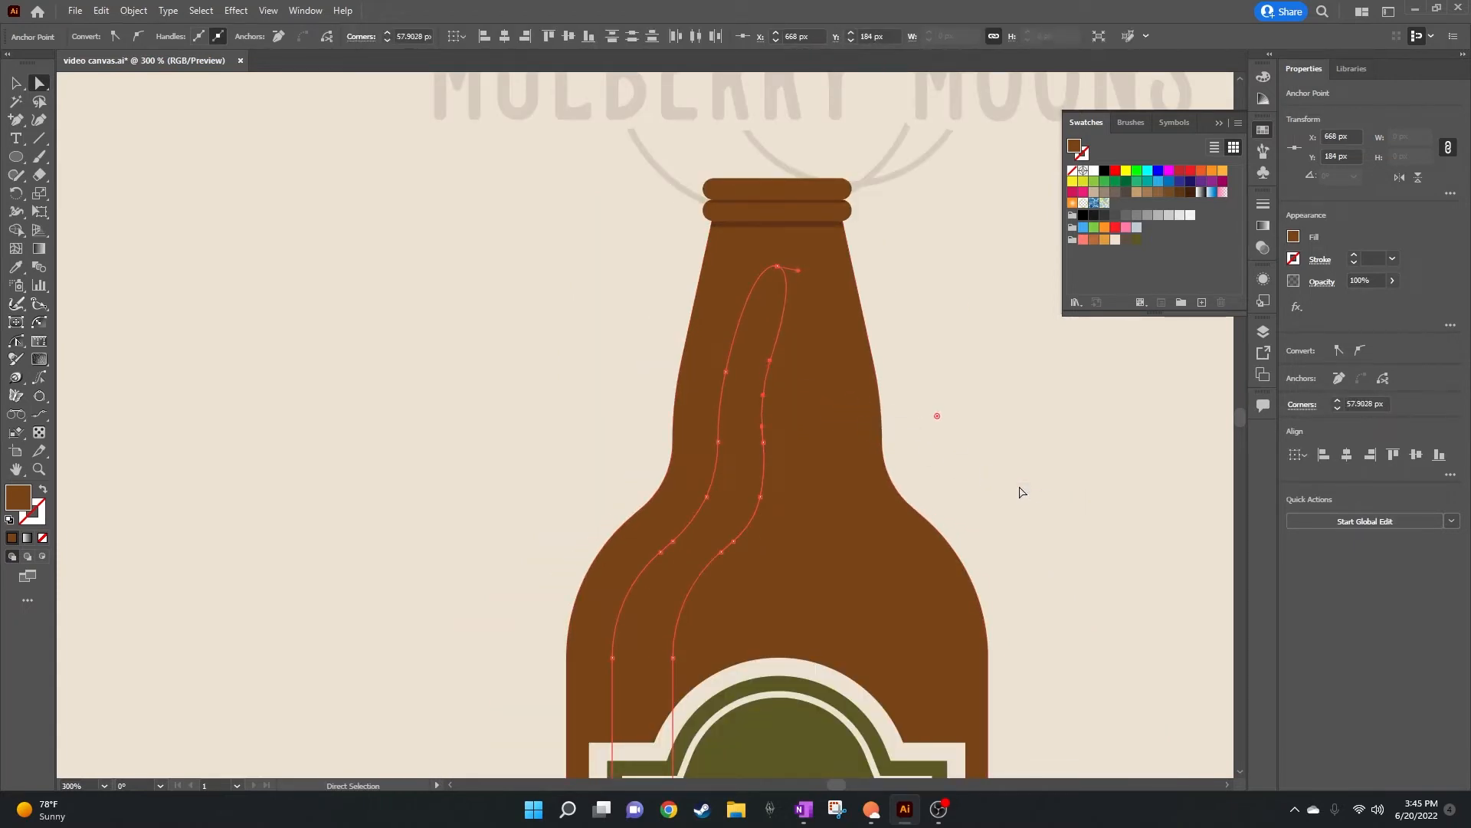
click(11, 85)
click(394, 268)
Step: Fill the bottle's highlight shape with the lighter brown 995E31
scroll(637, 371, down, 2)
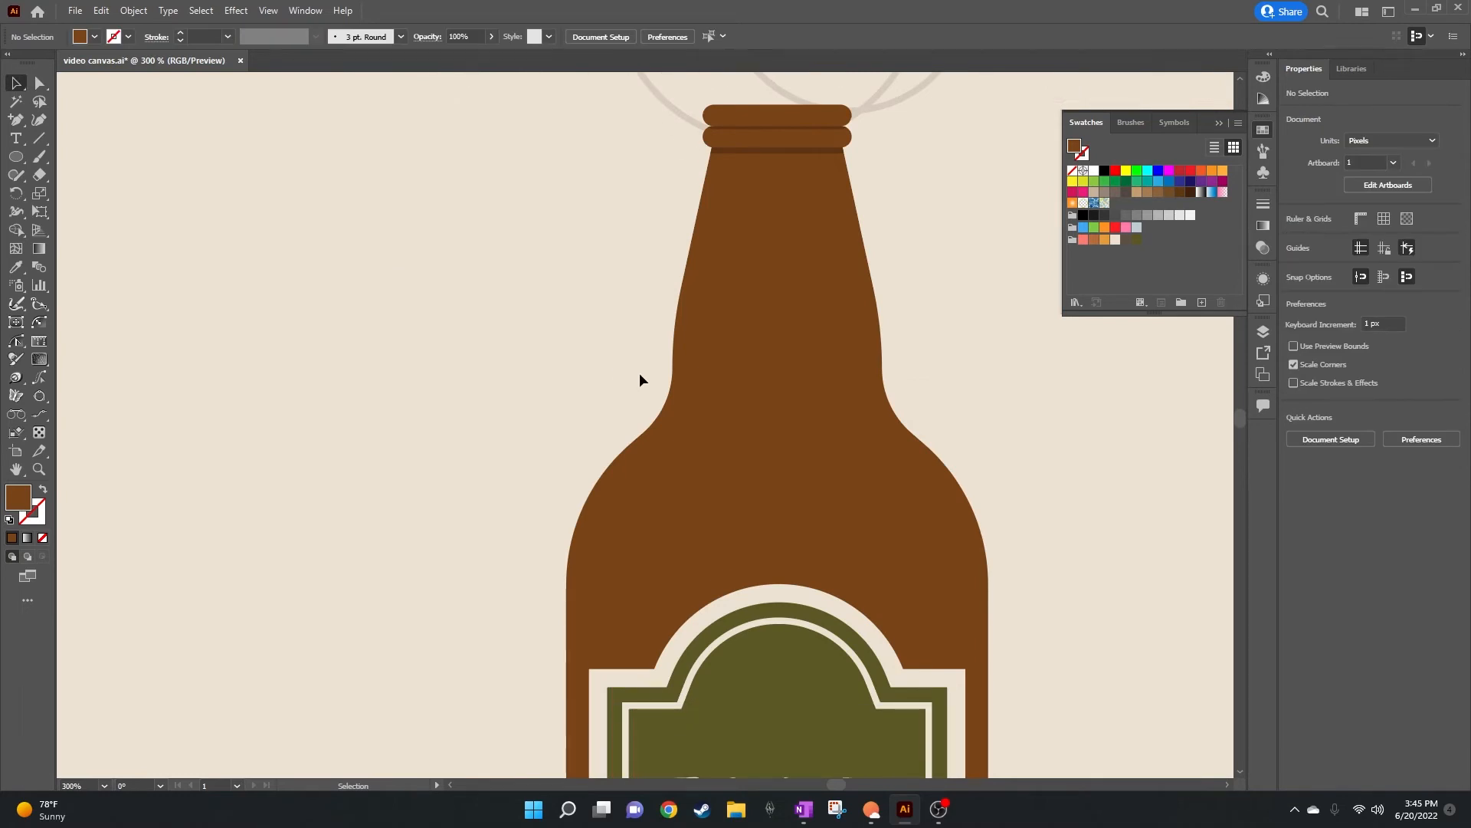
click(746, 319)
scroll(708, 416, down, 12)
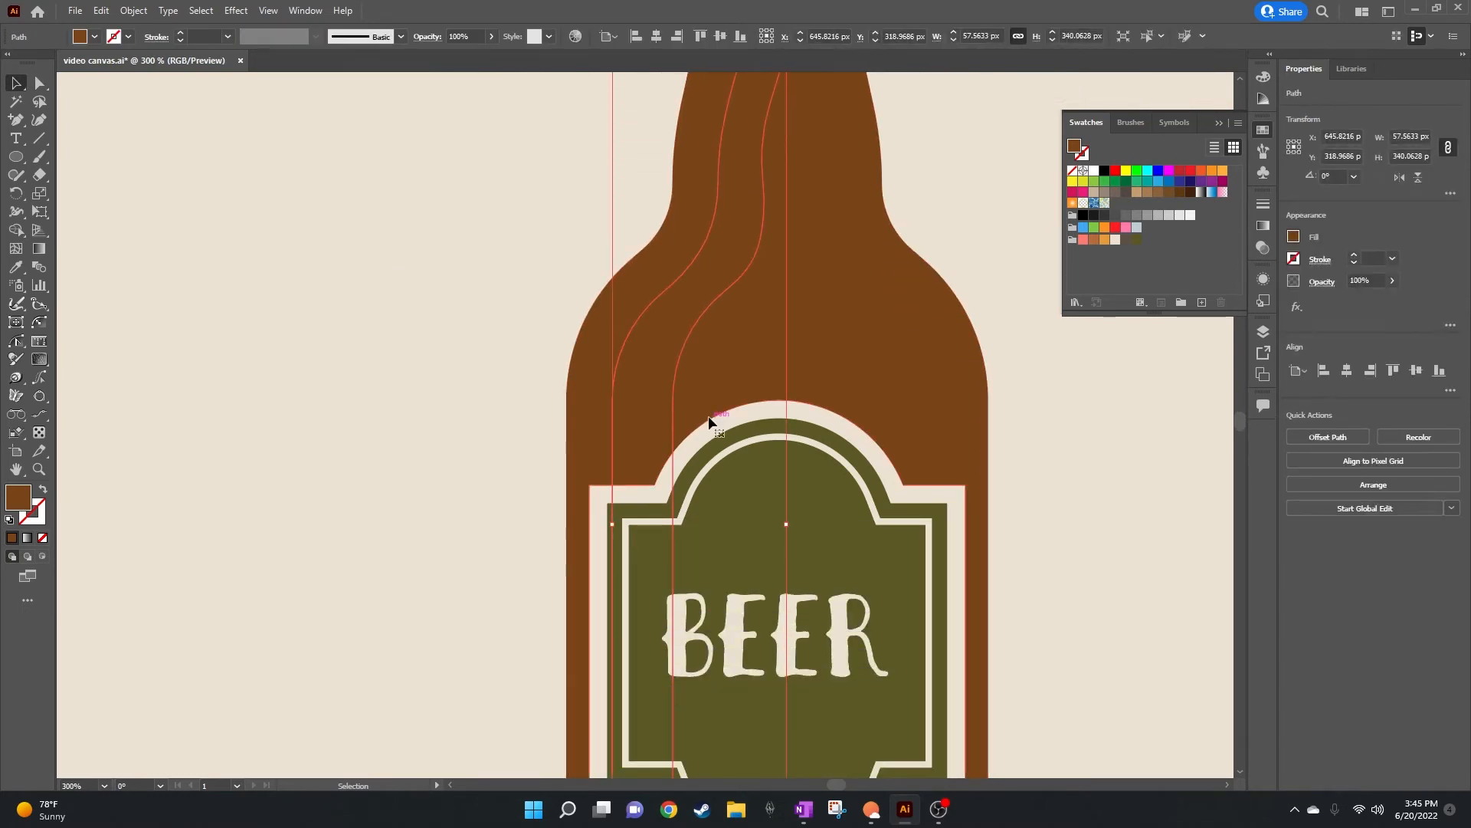
scroll(706, 415, down, 1)
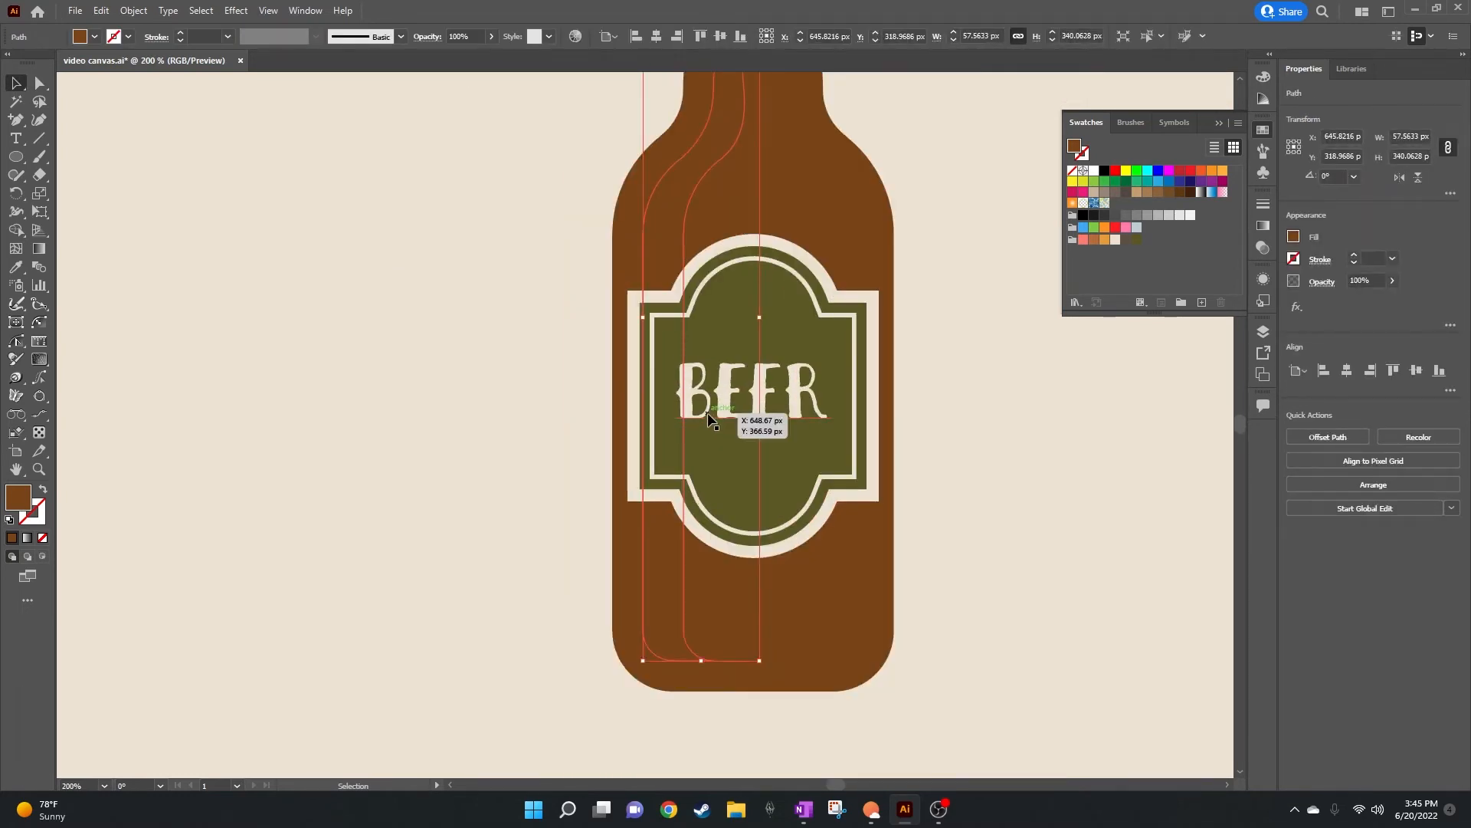
scroll(707, 414, down, 1)
scroll(710, 409, up, 2)
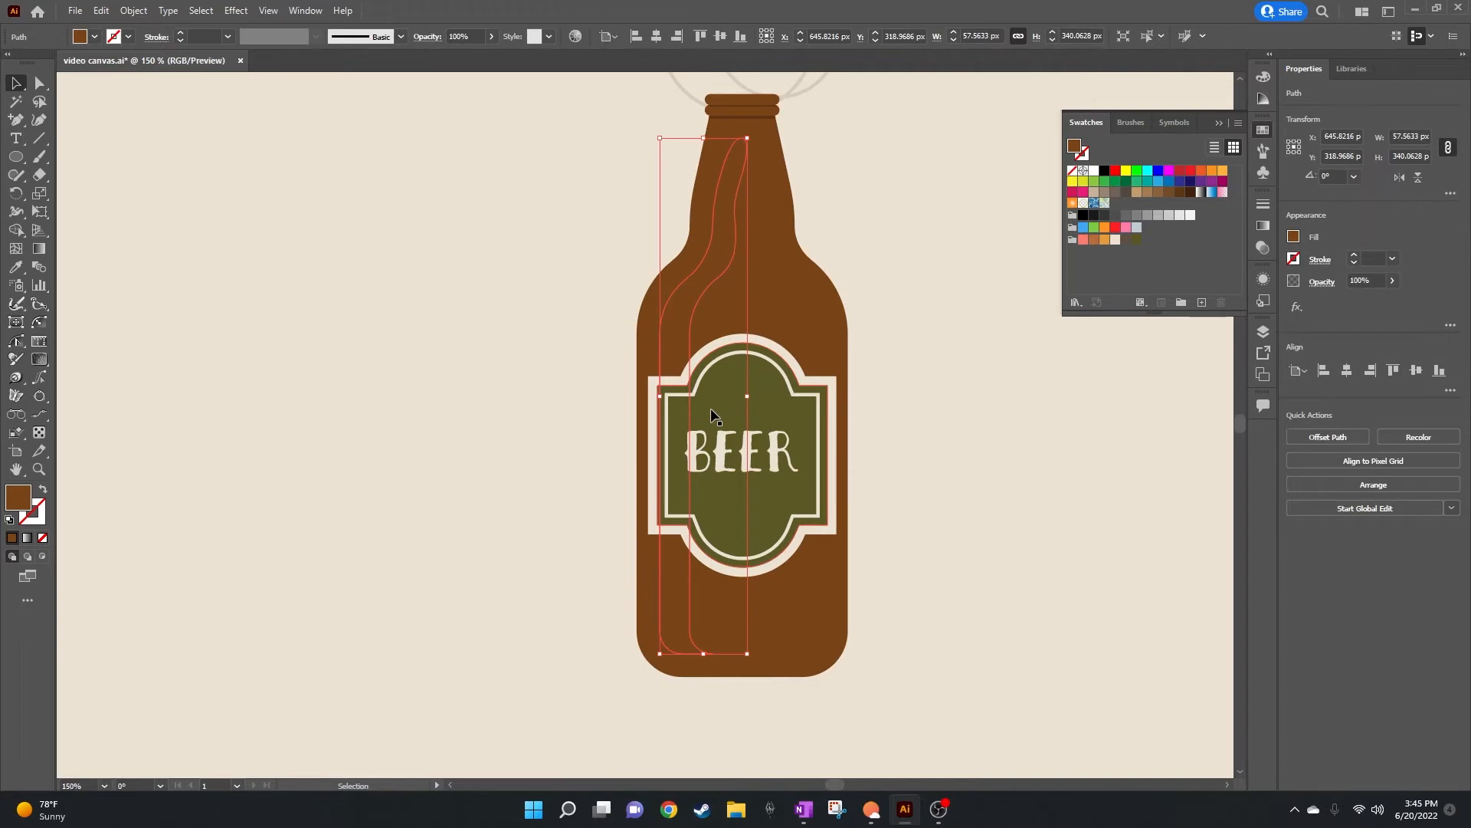
double_click(26, 506)
click(752, 381)
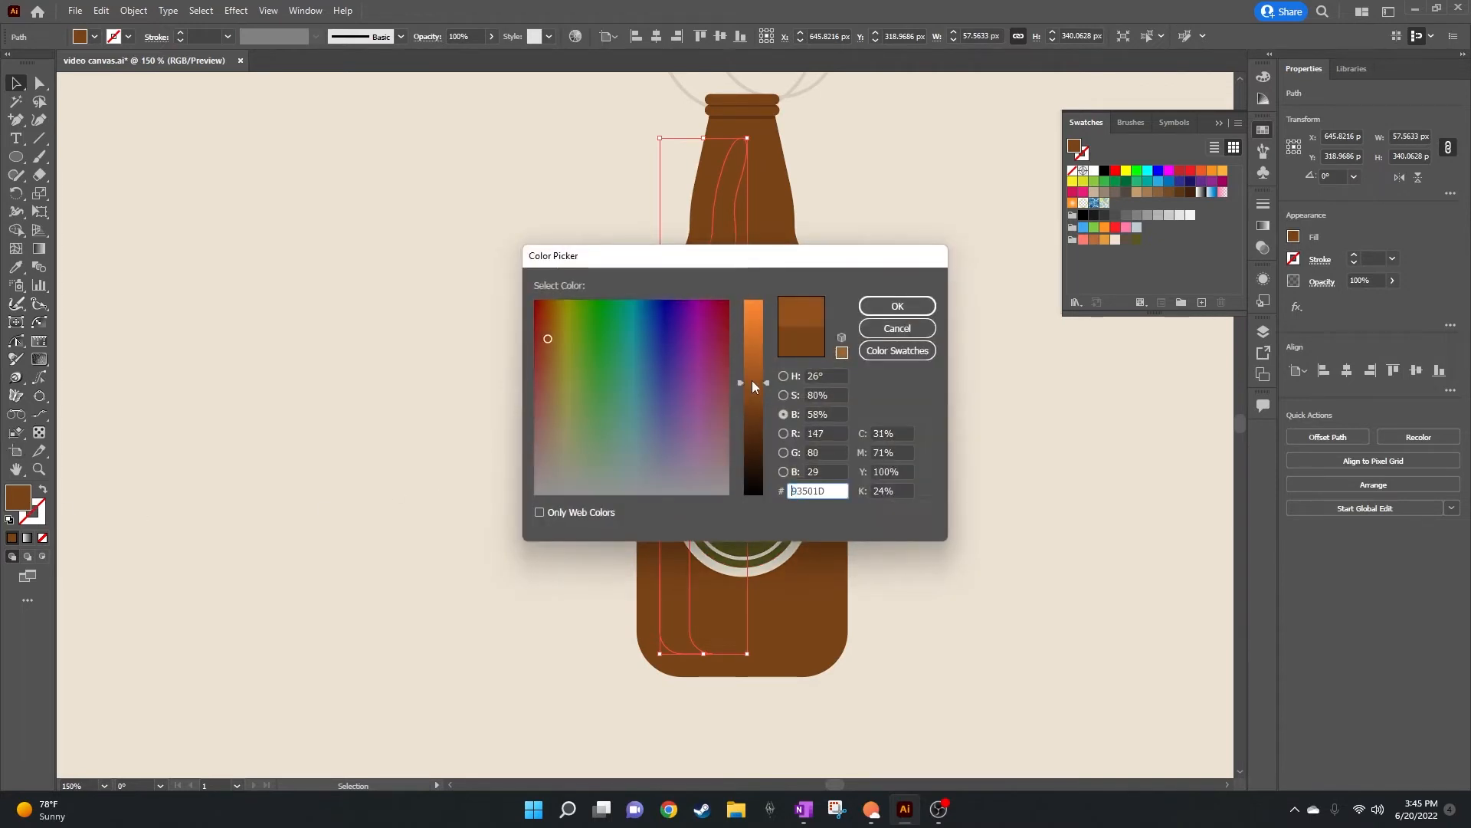
drag(753, 380, 756, 374)
click(781, 395)
click(759, 361)
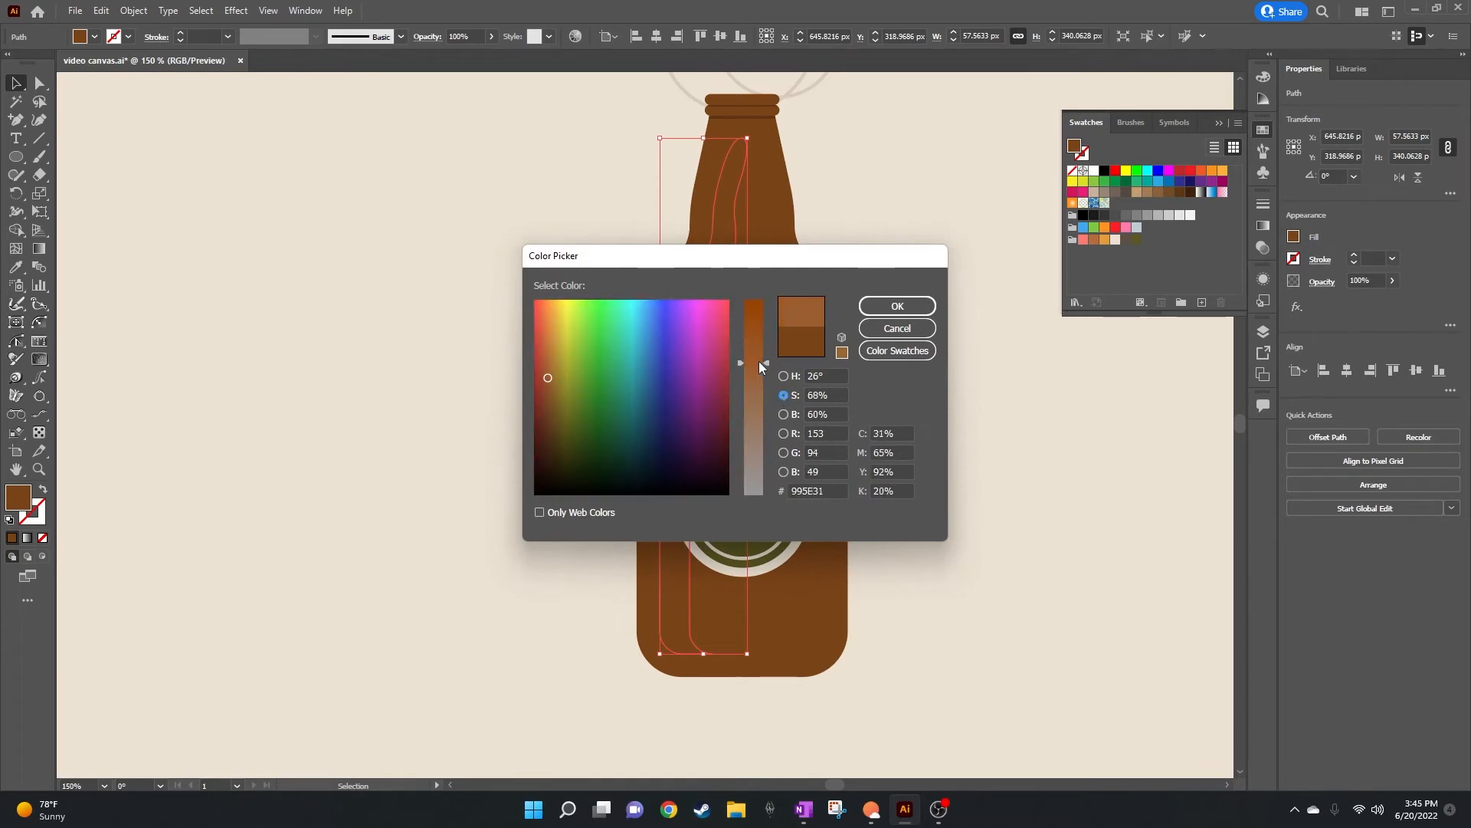
click(906, 307)
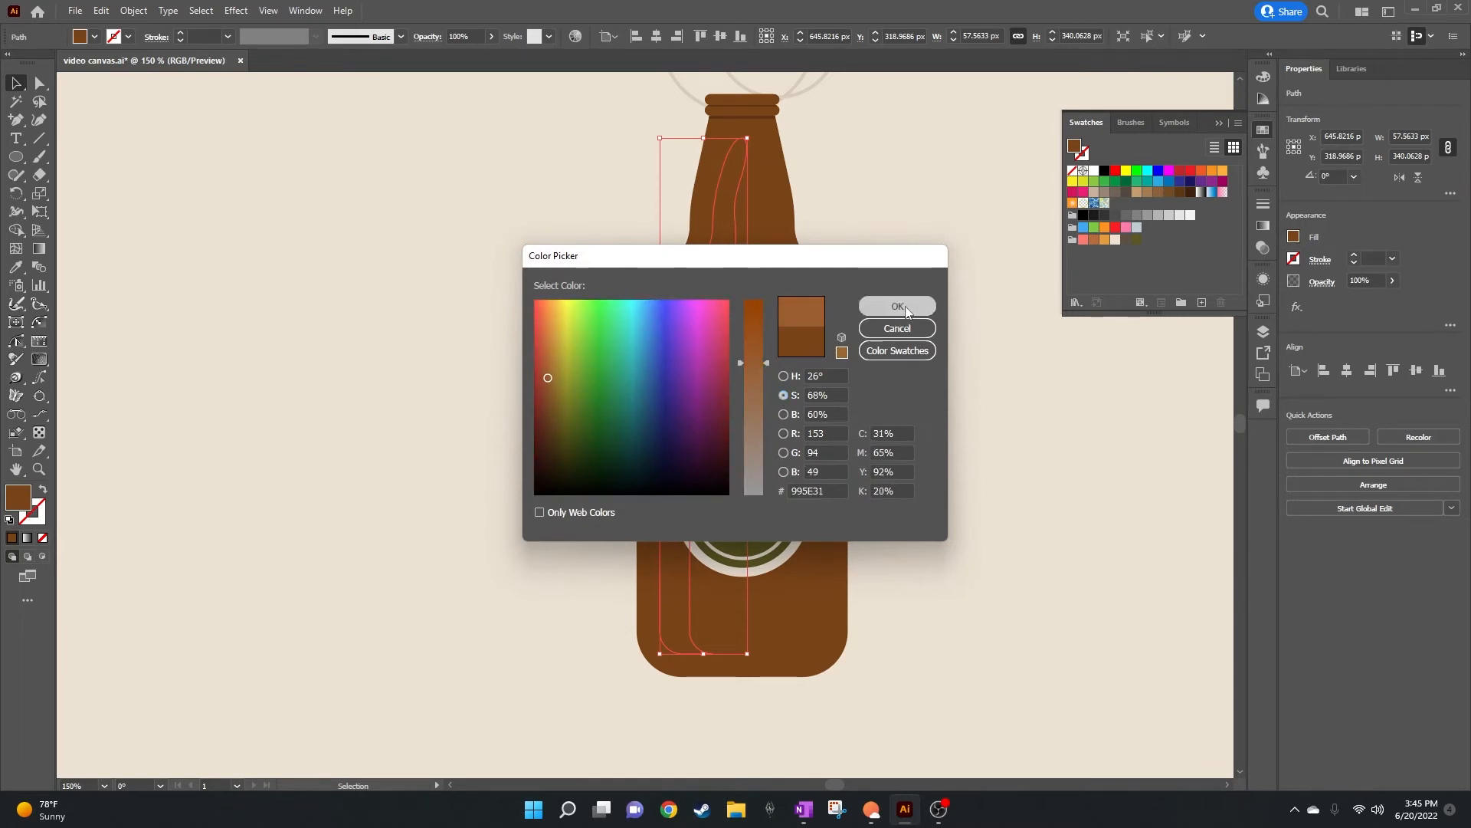
click(909, 272)
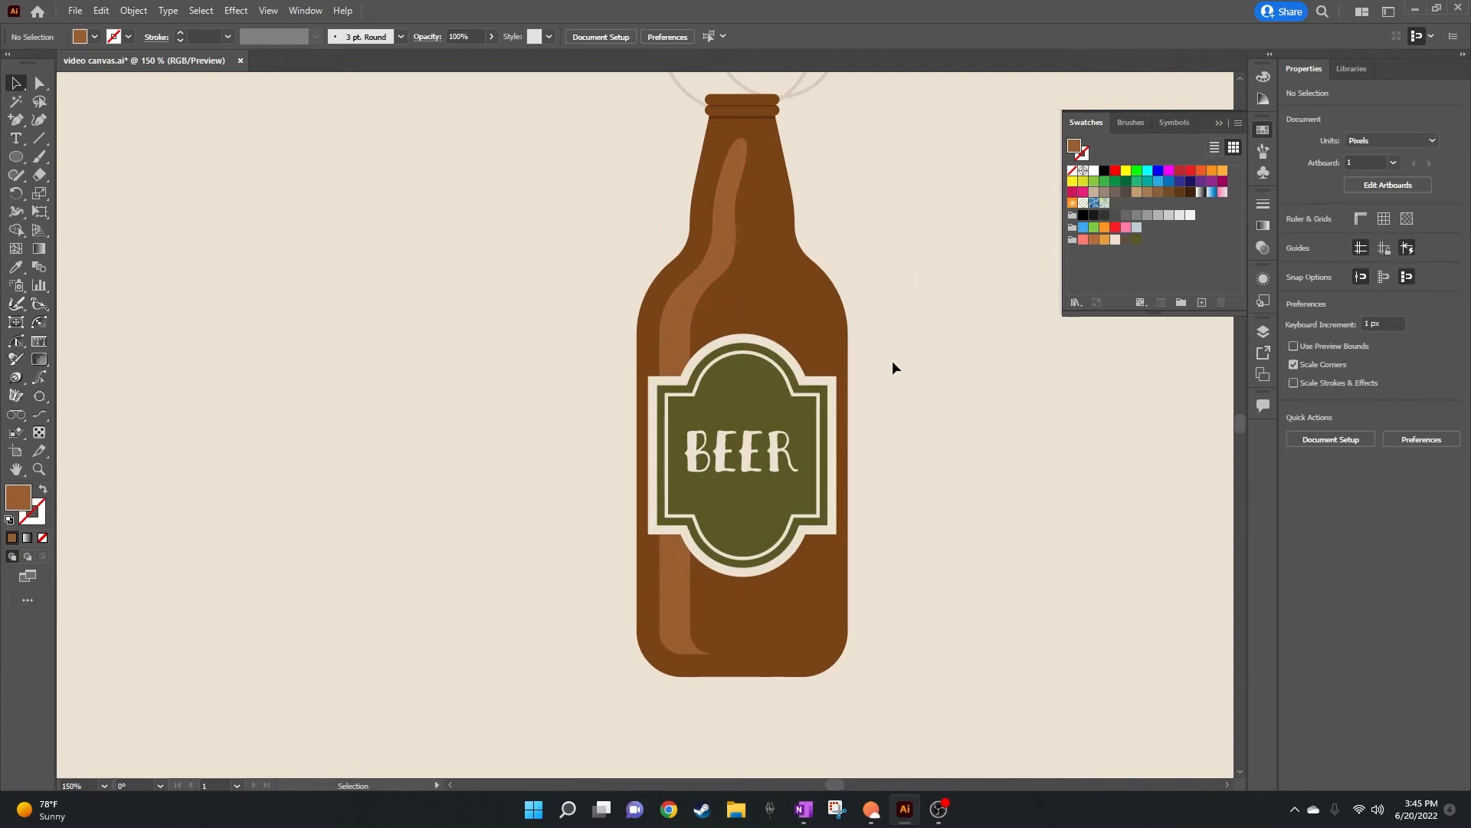
Step: Convert the highlight's pointed end anchor near the bottle base to smooth and move it to X 652, Y 485 px
scroll(766, 498, up, 1)
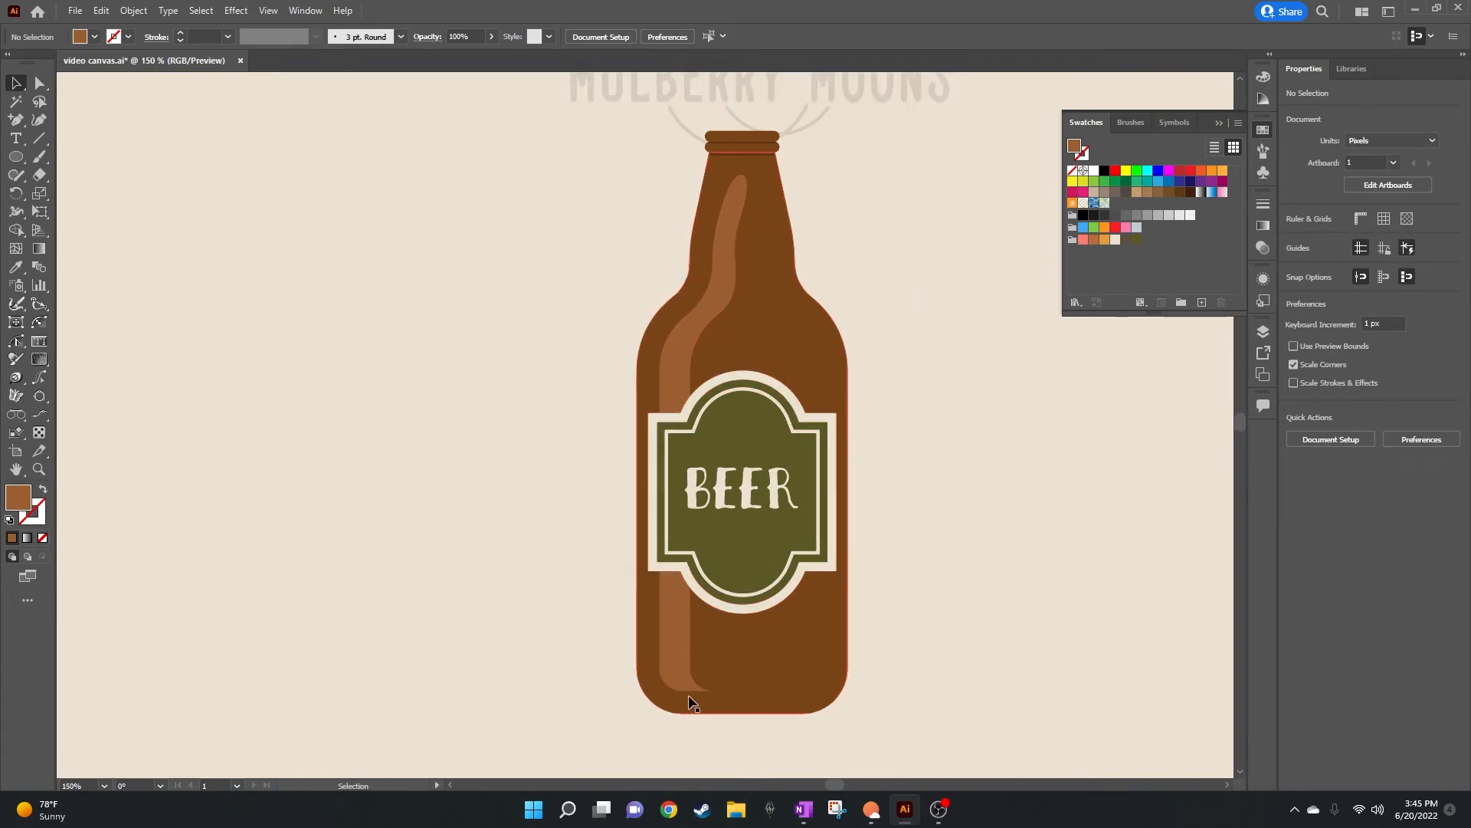
scroll(708, 694, up, 1)
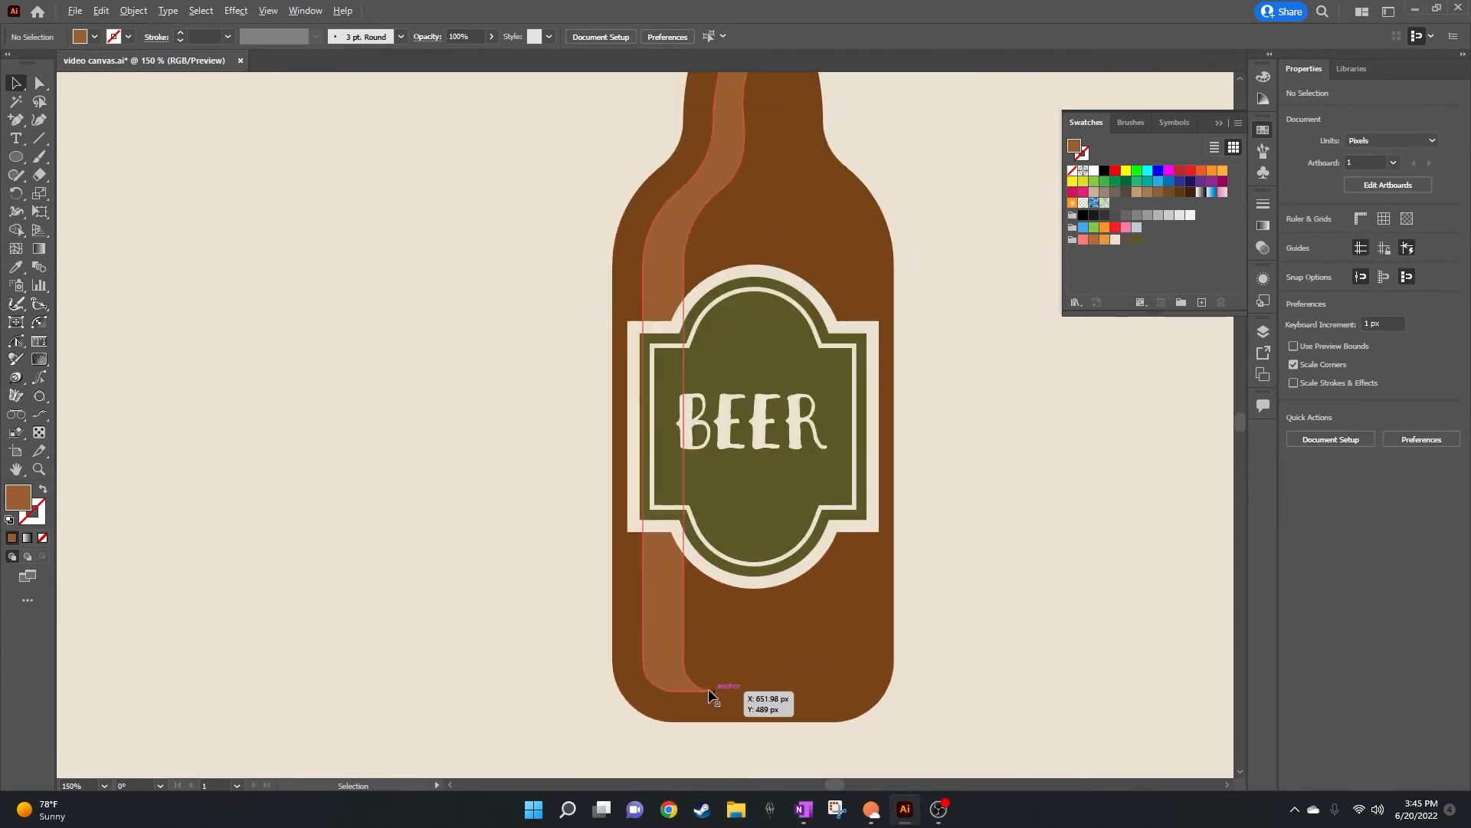
scroll(709, 689, up, 4)
click(654, 679)
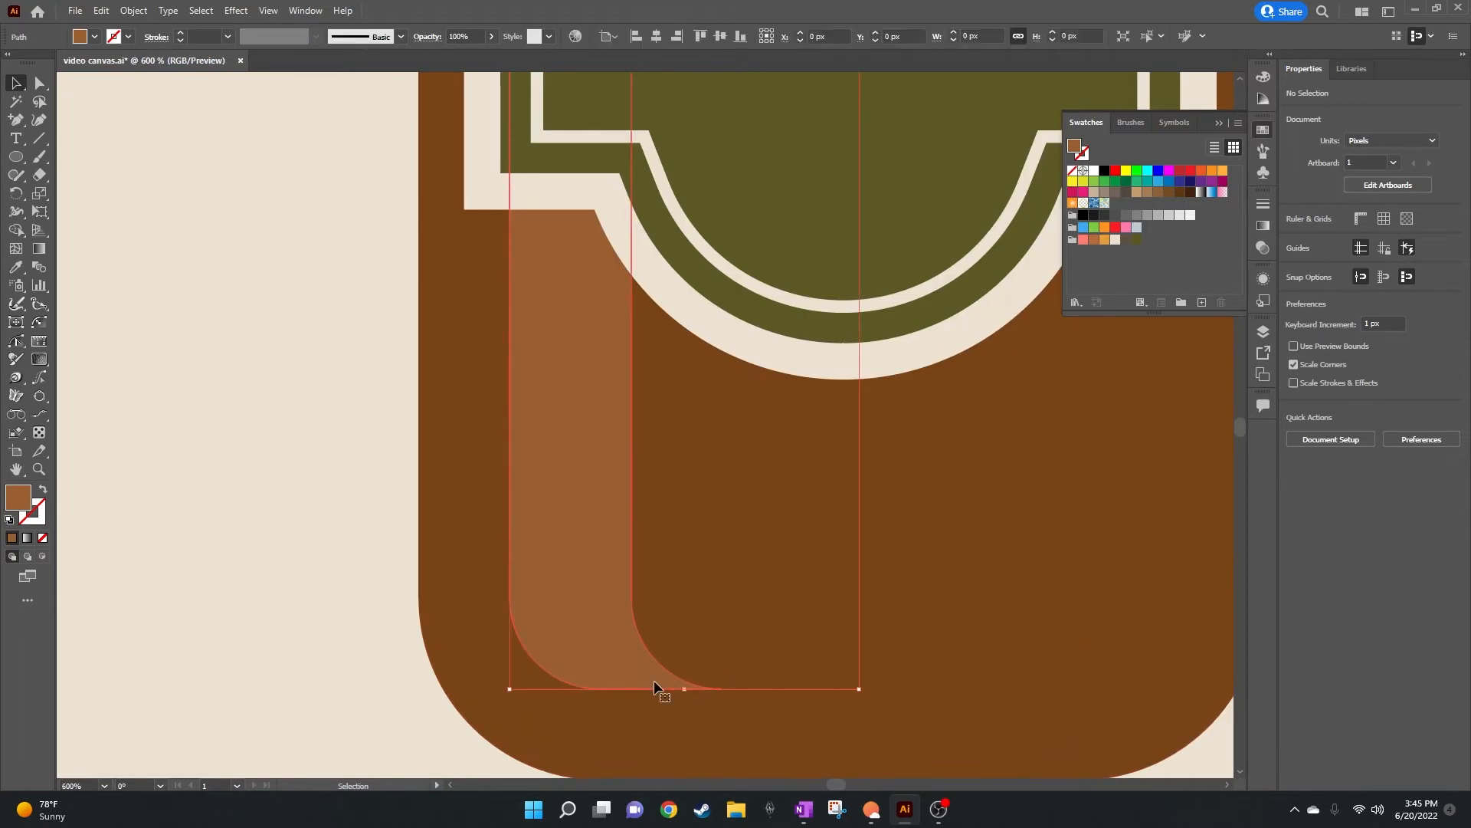
click(39, 82)
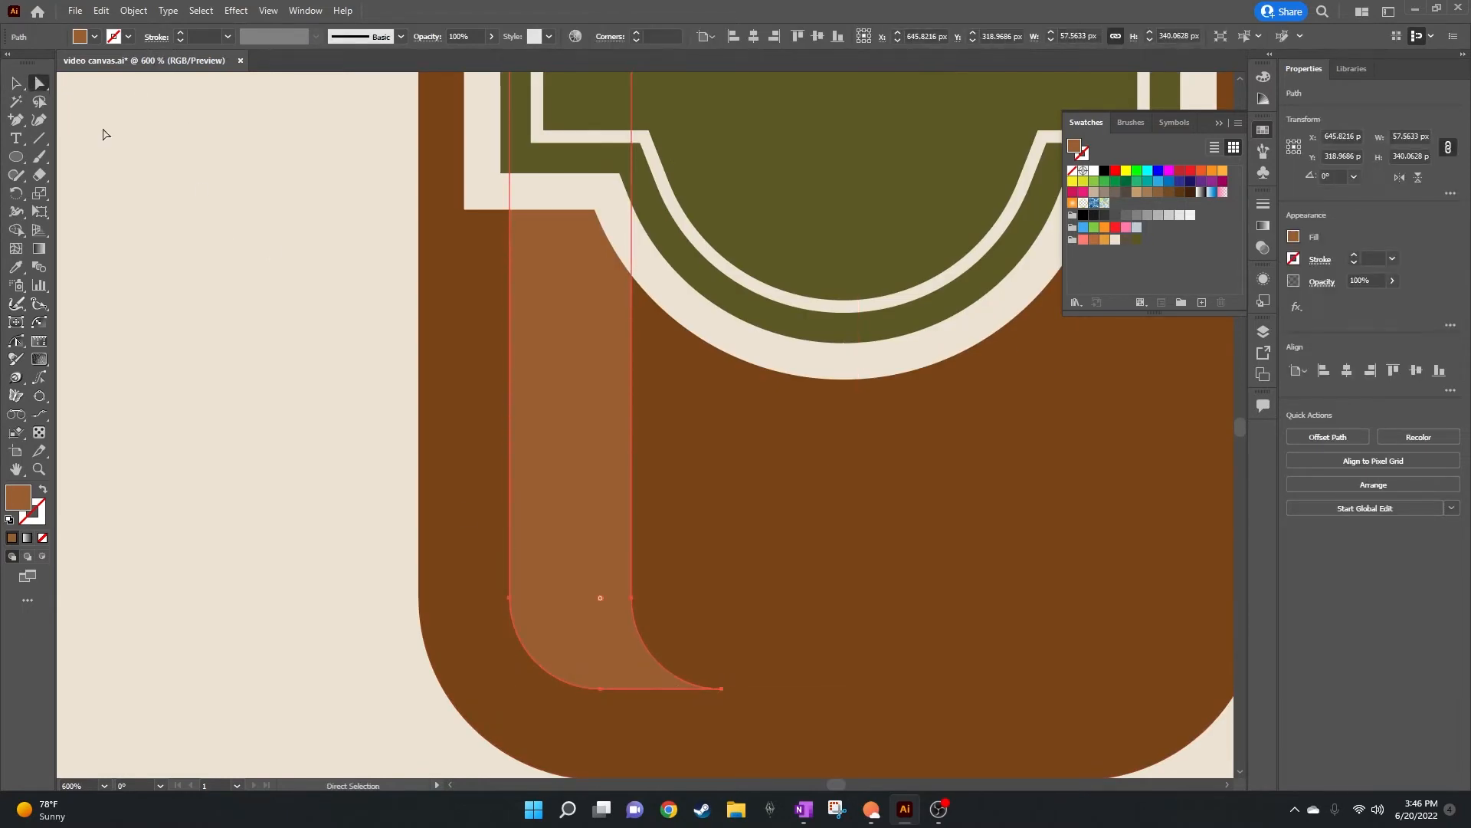
click(719, 690)
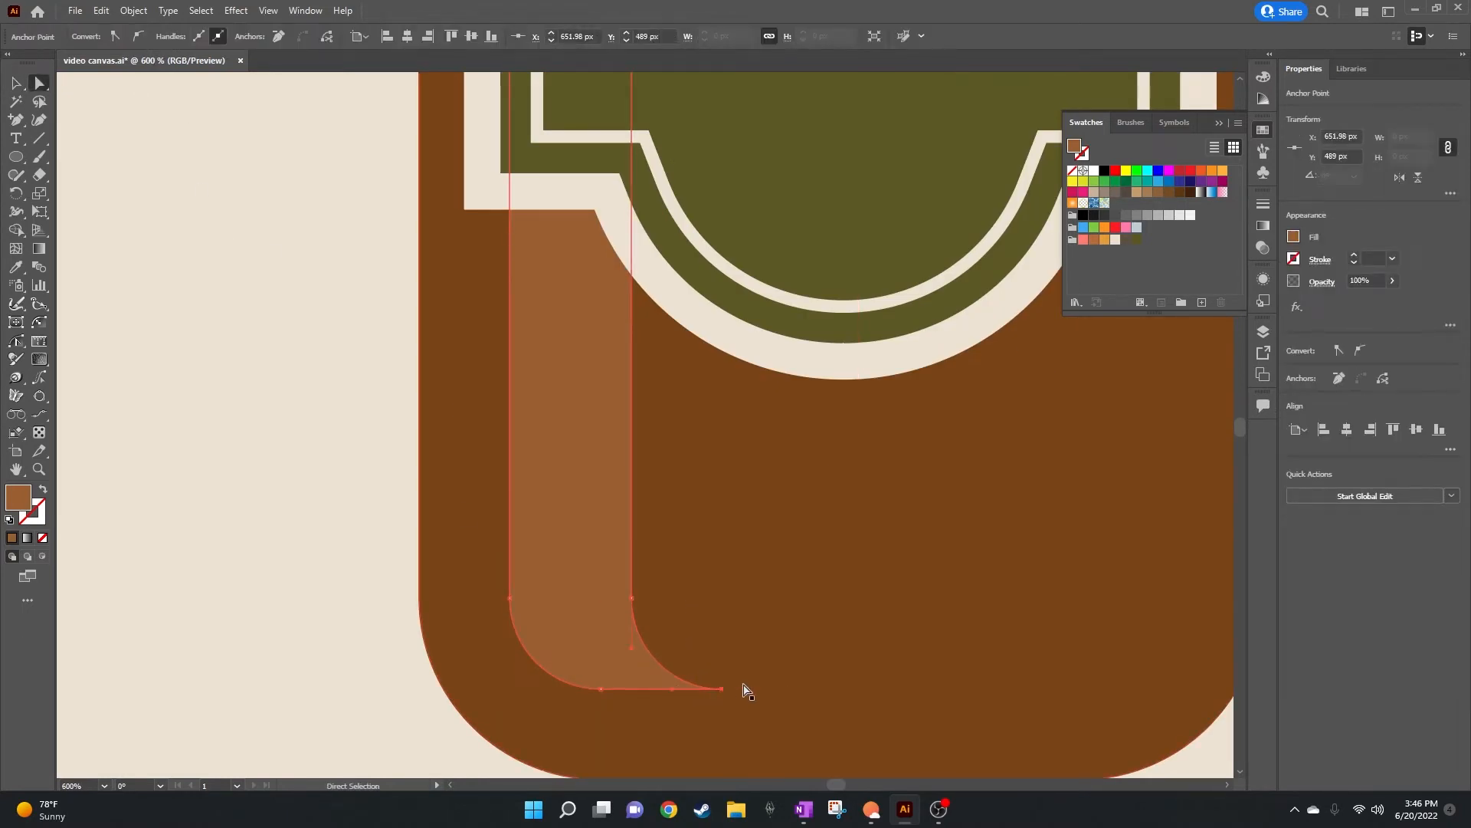
click(140, 37)
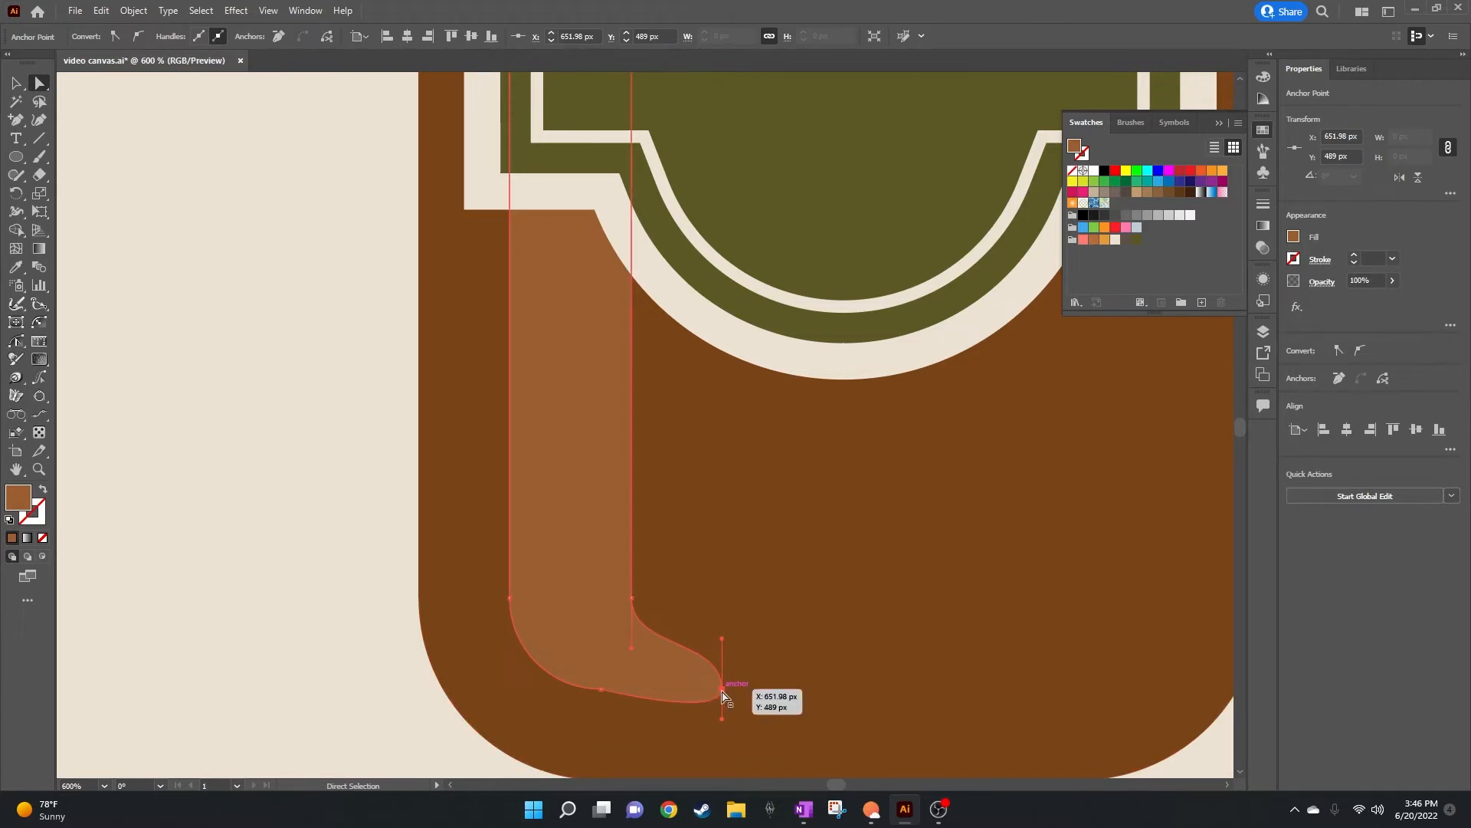
drag(723, 694, 721, 673)
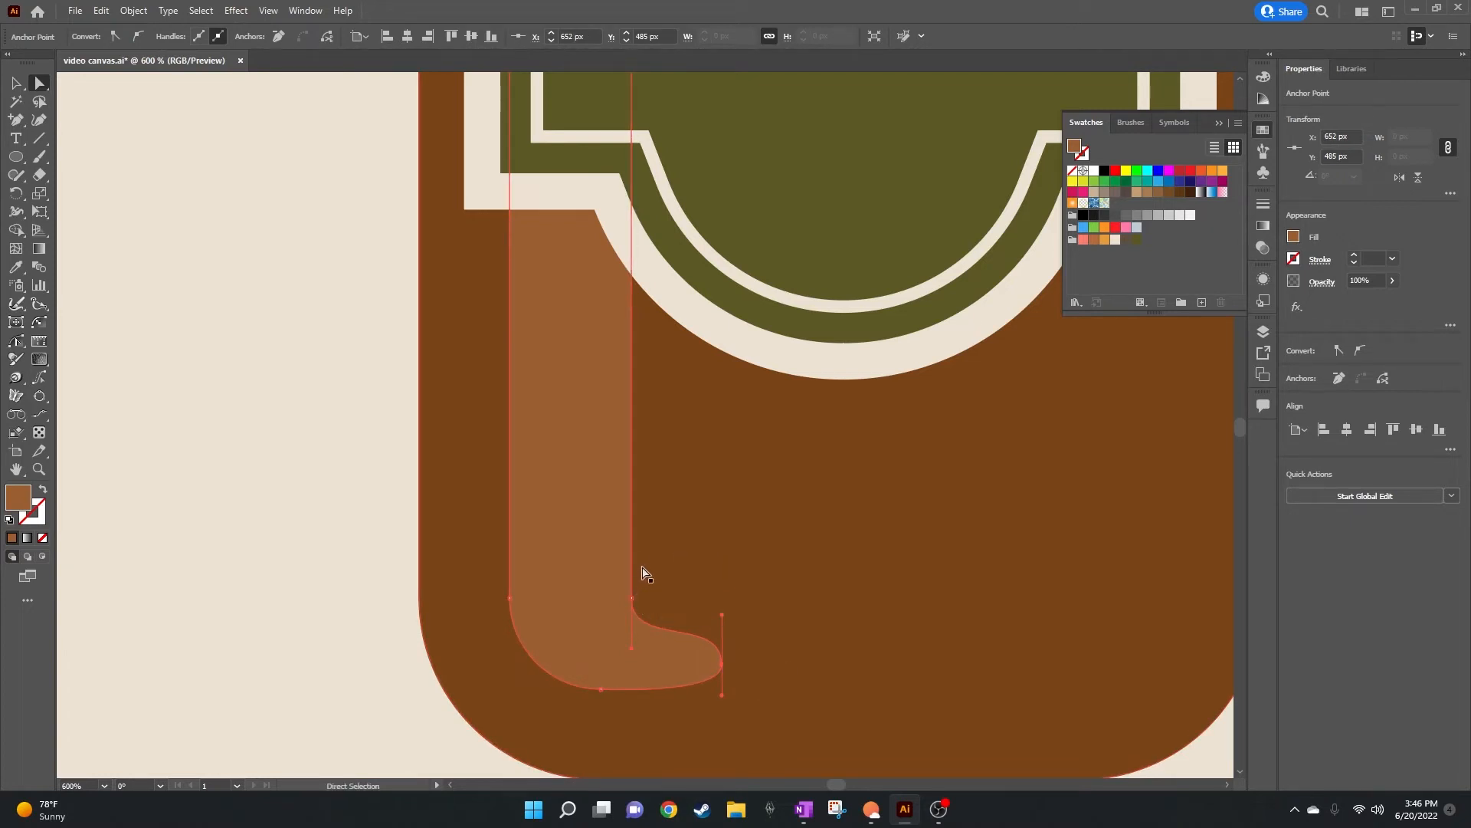
Step: Smooth the inner bend where the highlight's right edge turns into its foot near the bottle base
drag(633, 599, 720, 516)
scroll(719, 515, down, 3)
click(1017, 493)
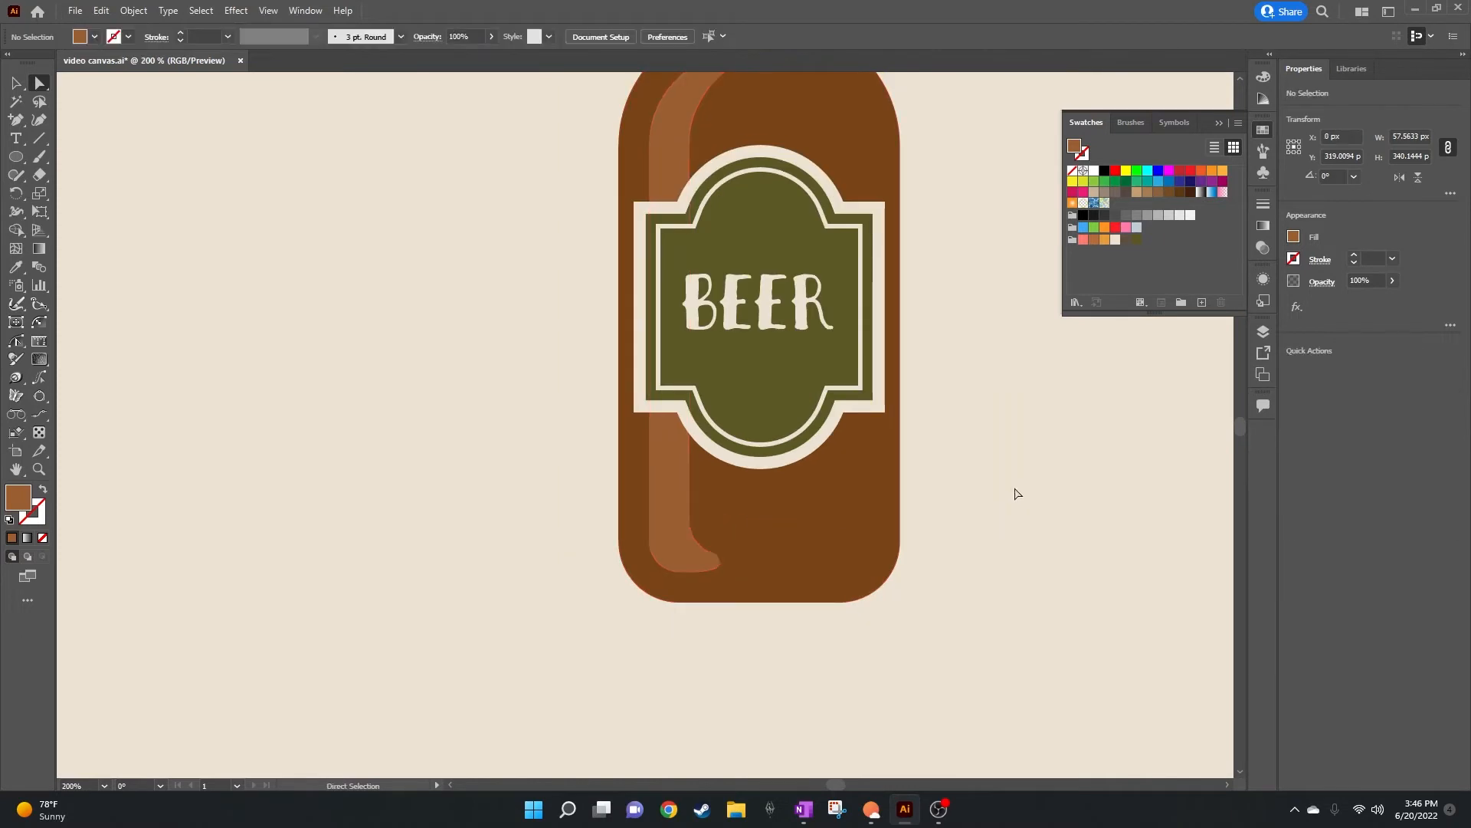
Step: Narrow the highlight's tip on the neck by shortening the right-hand handle of its topmost anchor and levelling it
scroll(920, 431, down, 2)
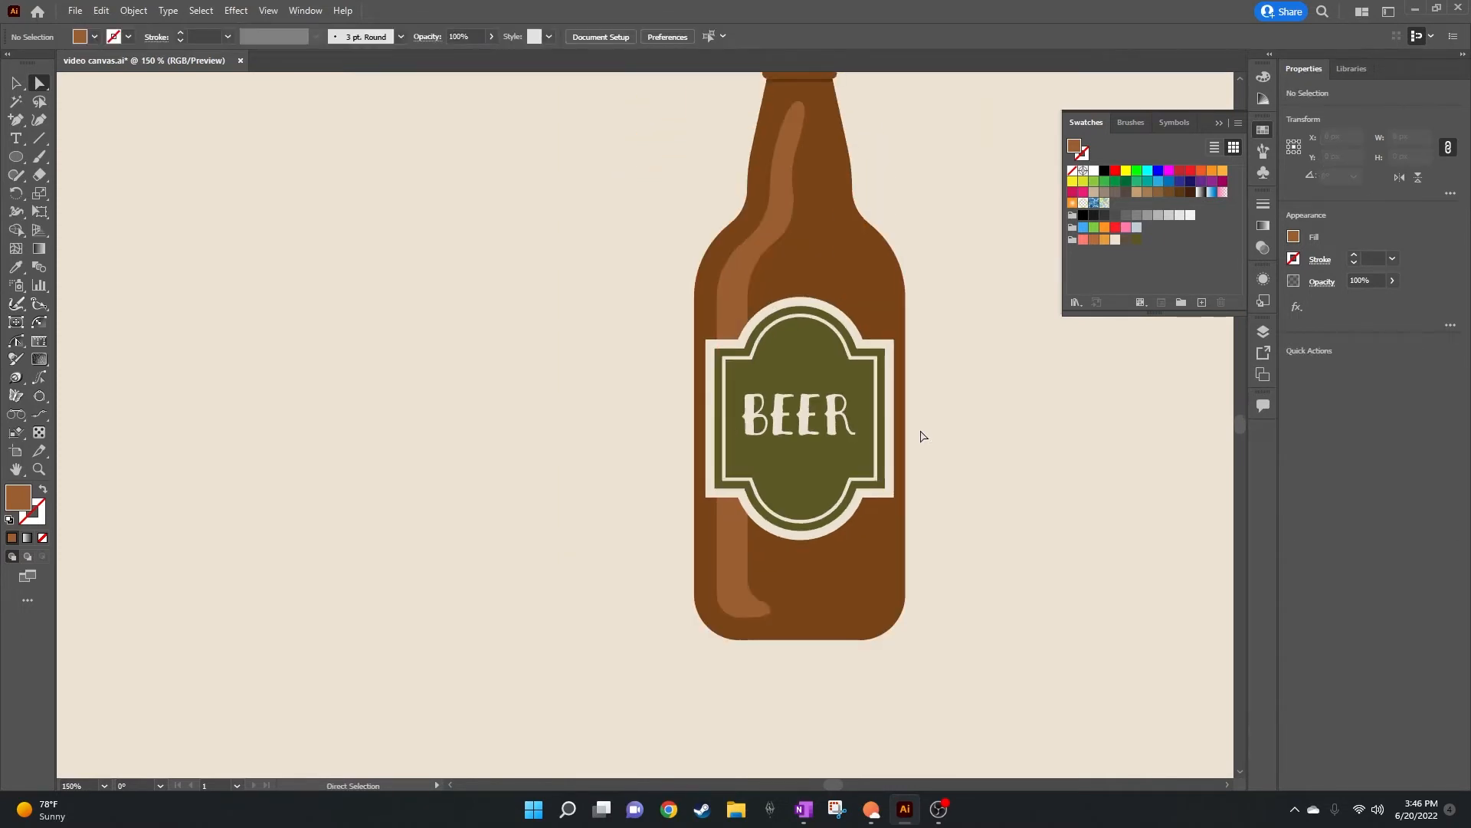
scroll(942, 460, up, 2)
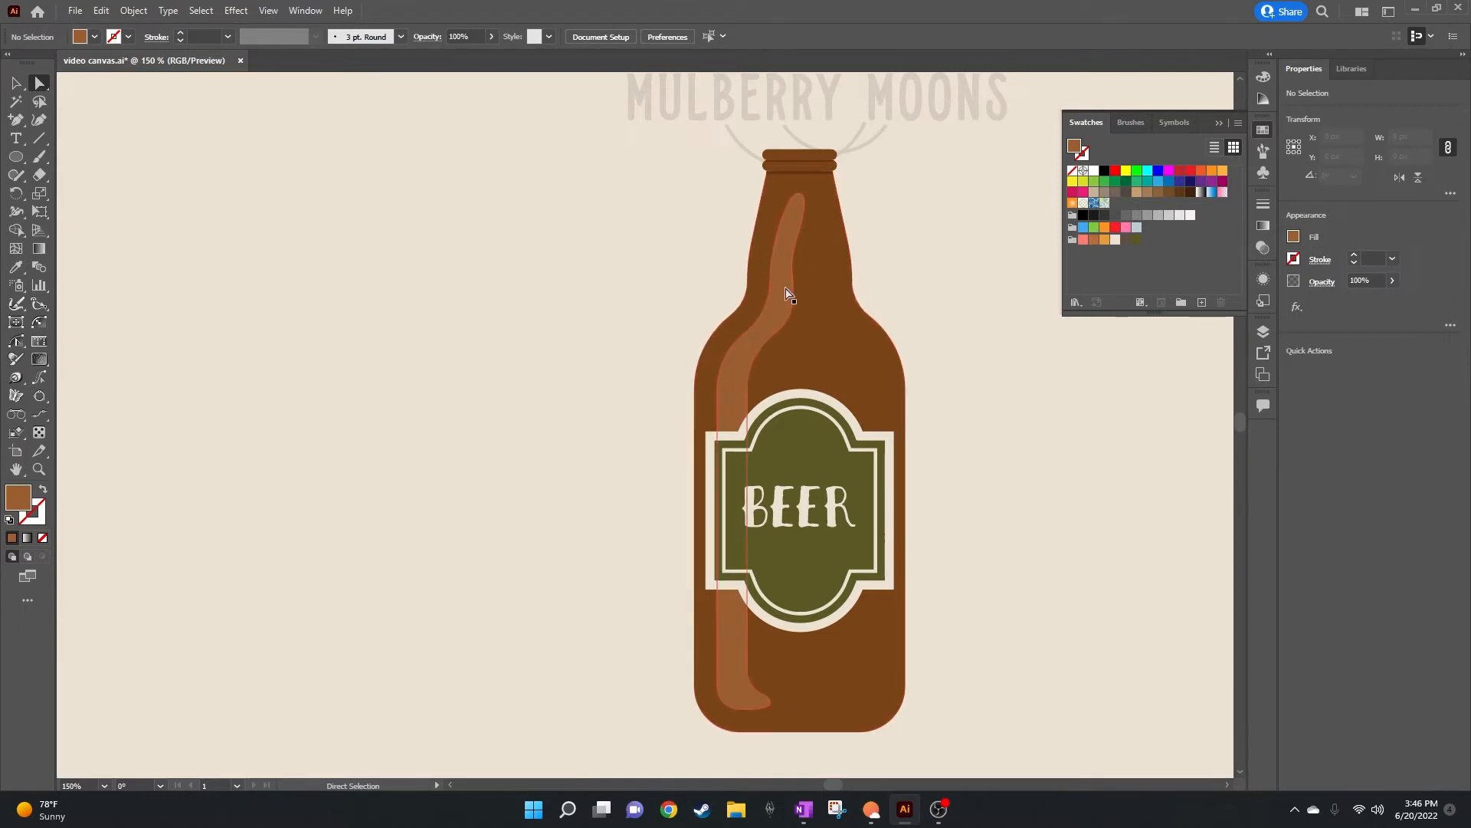
scroll(797, 280, up, 5)
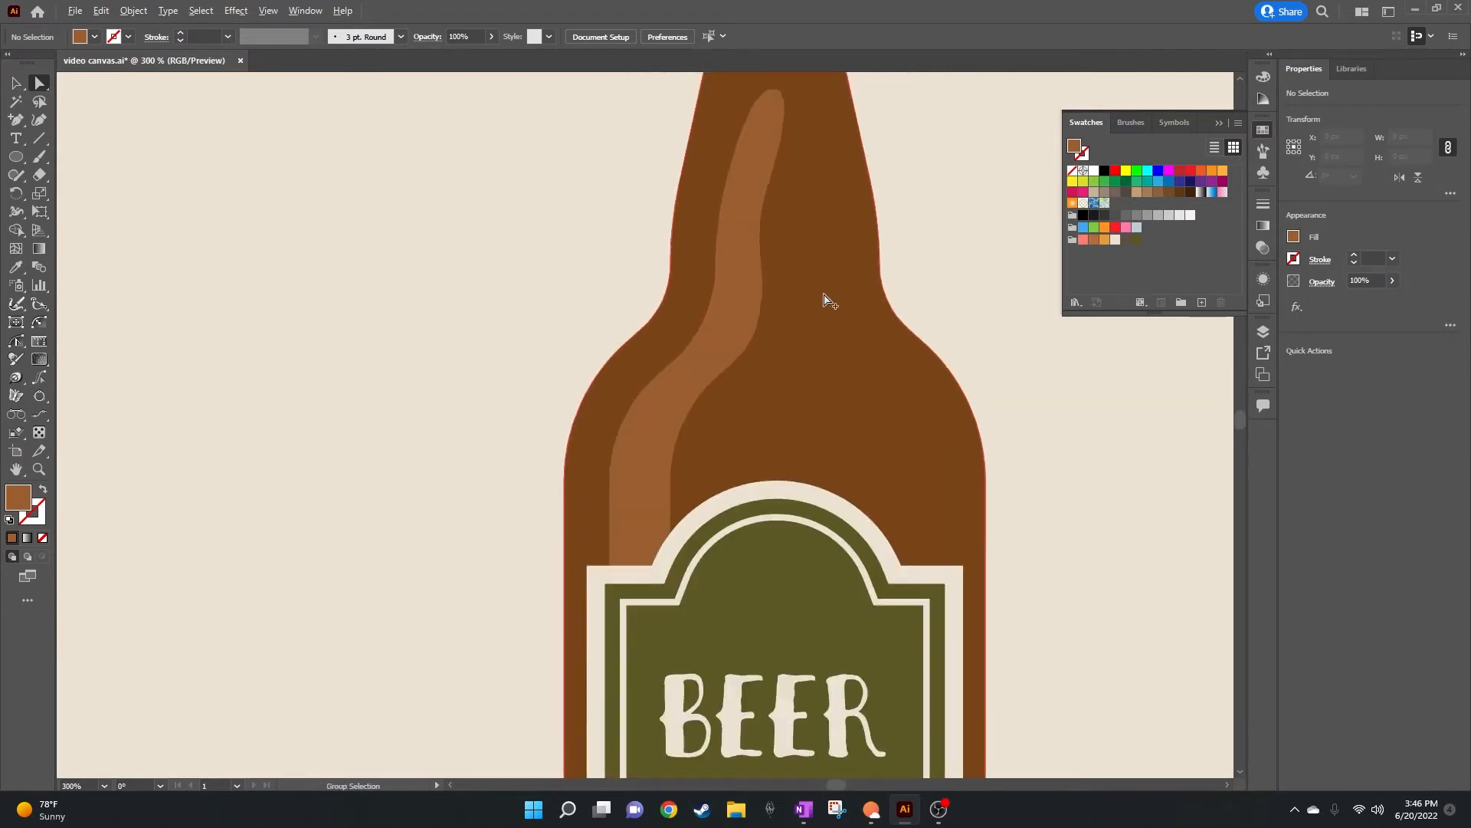
click(720, 181)
scroll(721, 181, up, 1)
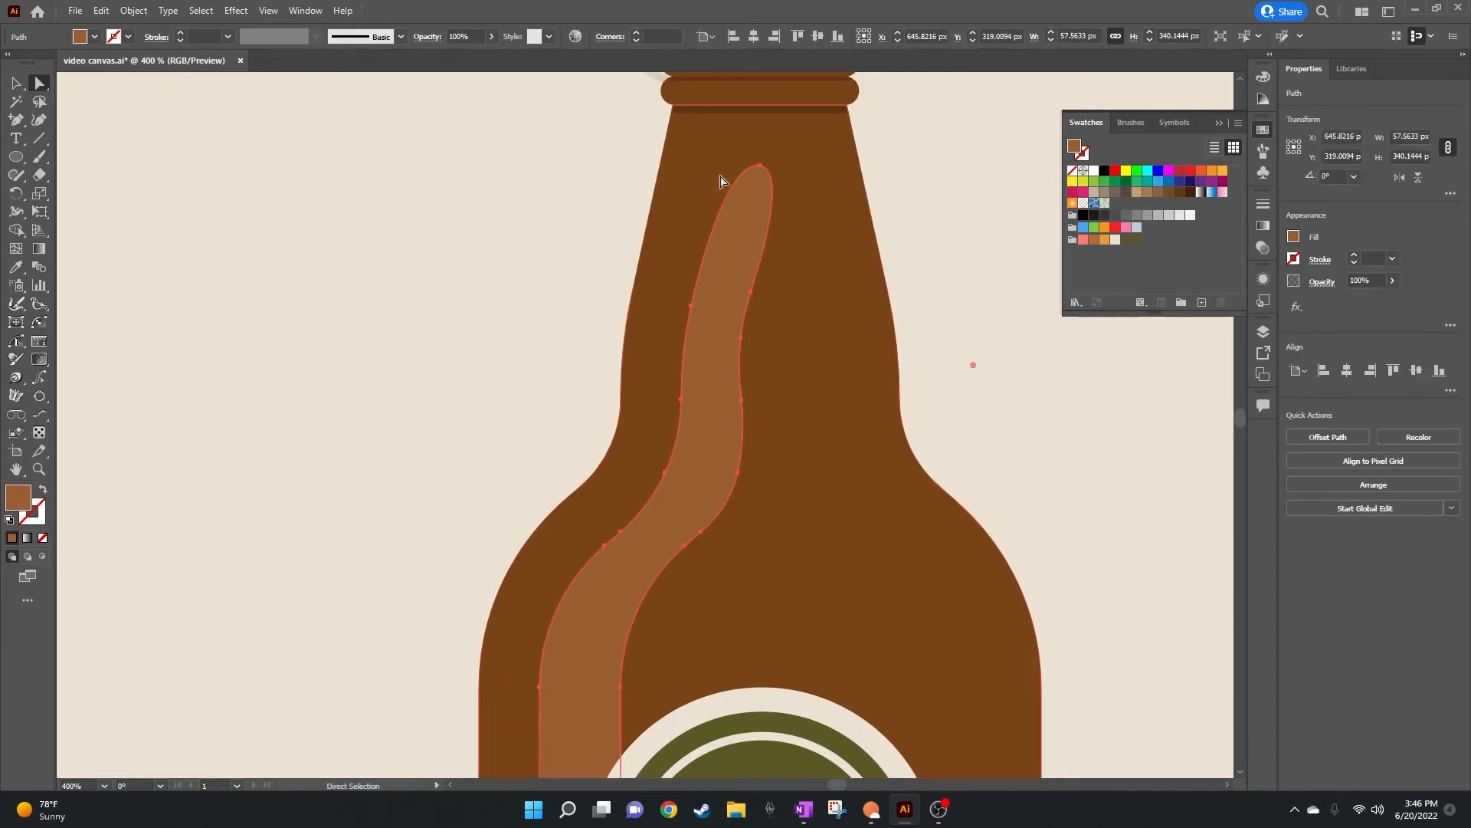
click(760, 165)
drag(788, 170, 770, 166)
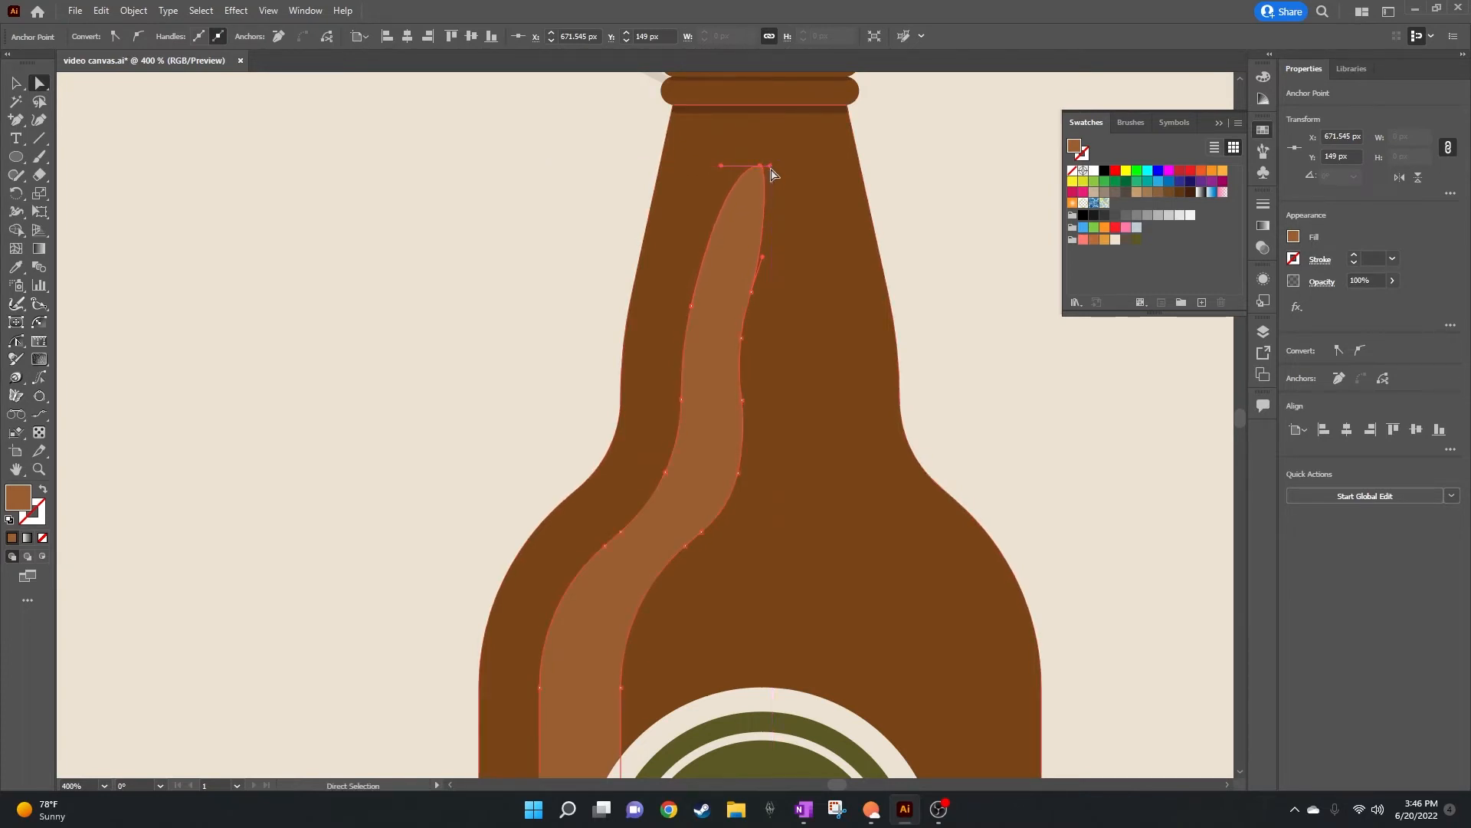
Step: Move the right-edge anchor just below the highlight's tip to X 667, Y 179 px and adjust its upper handle
click(752, 292)
drag(764, 263, 760, 263)
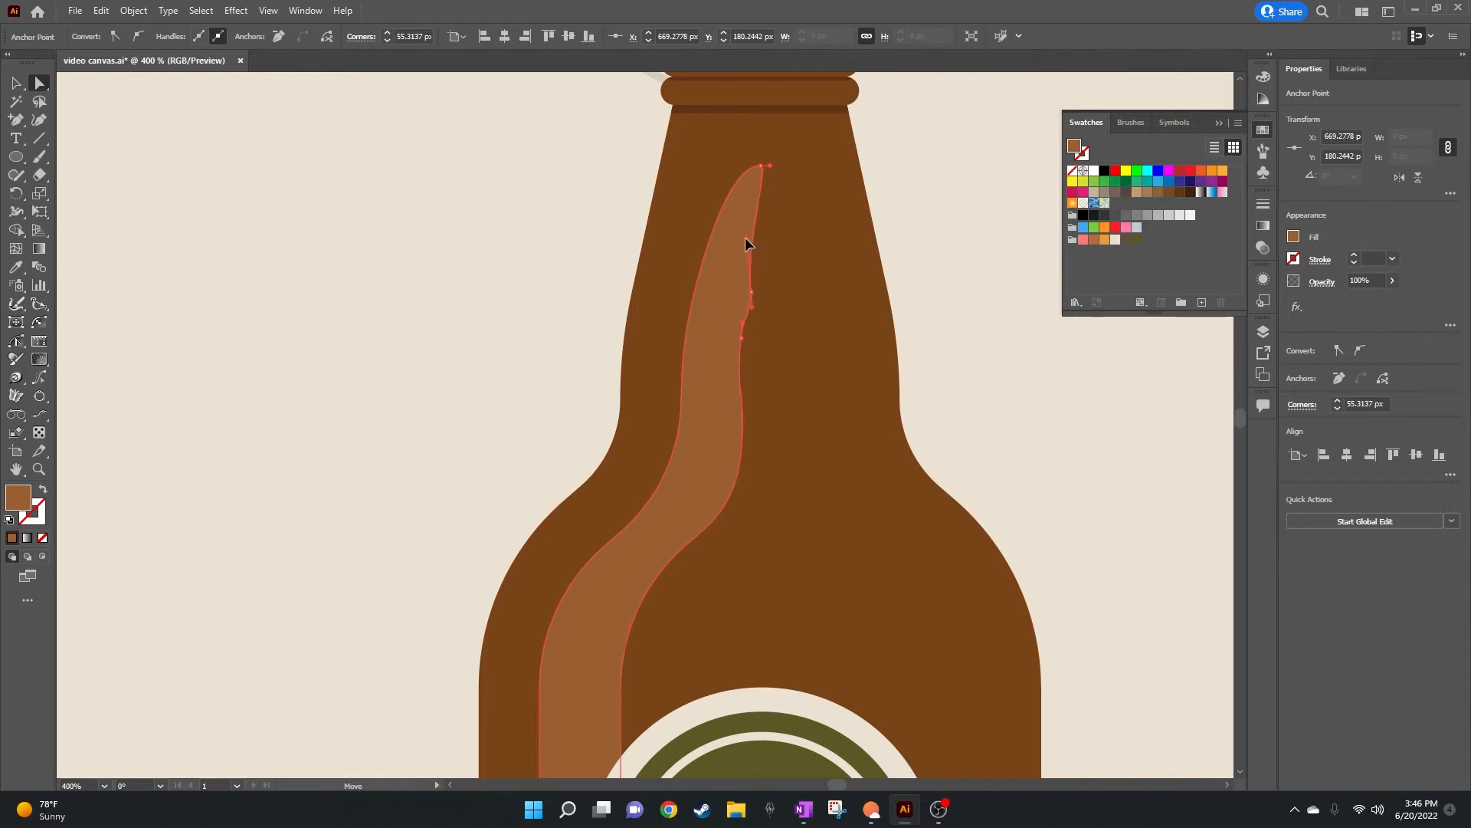
drag(750, 295, 744, 289)
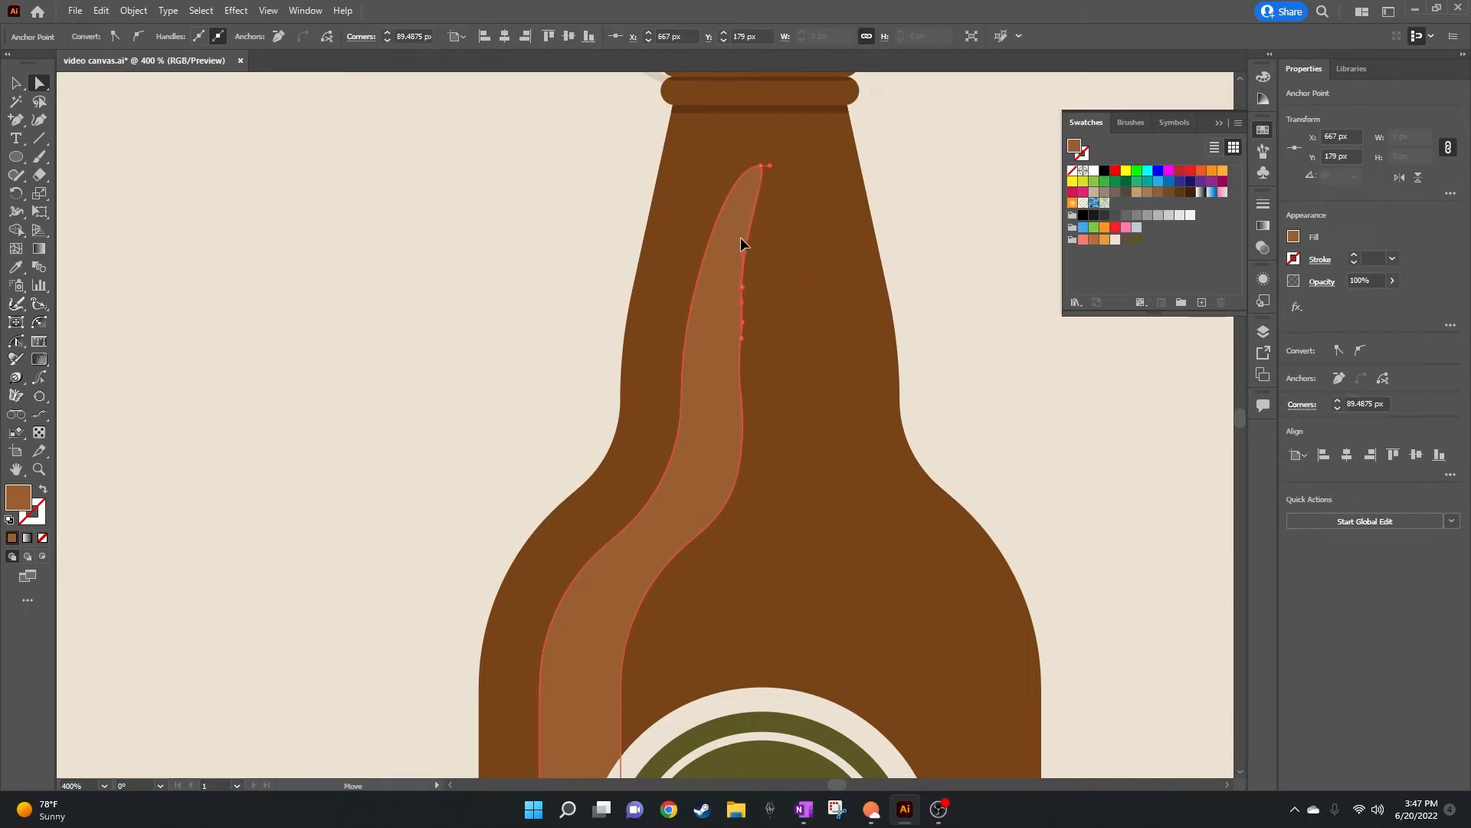
Step: Move the highlight's second right-edge anchor below the tip to X 666, Y 192 px
click(953, 189)
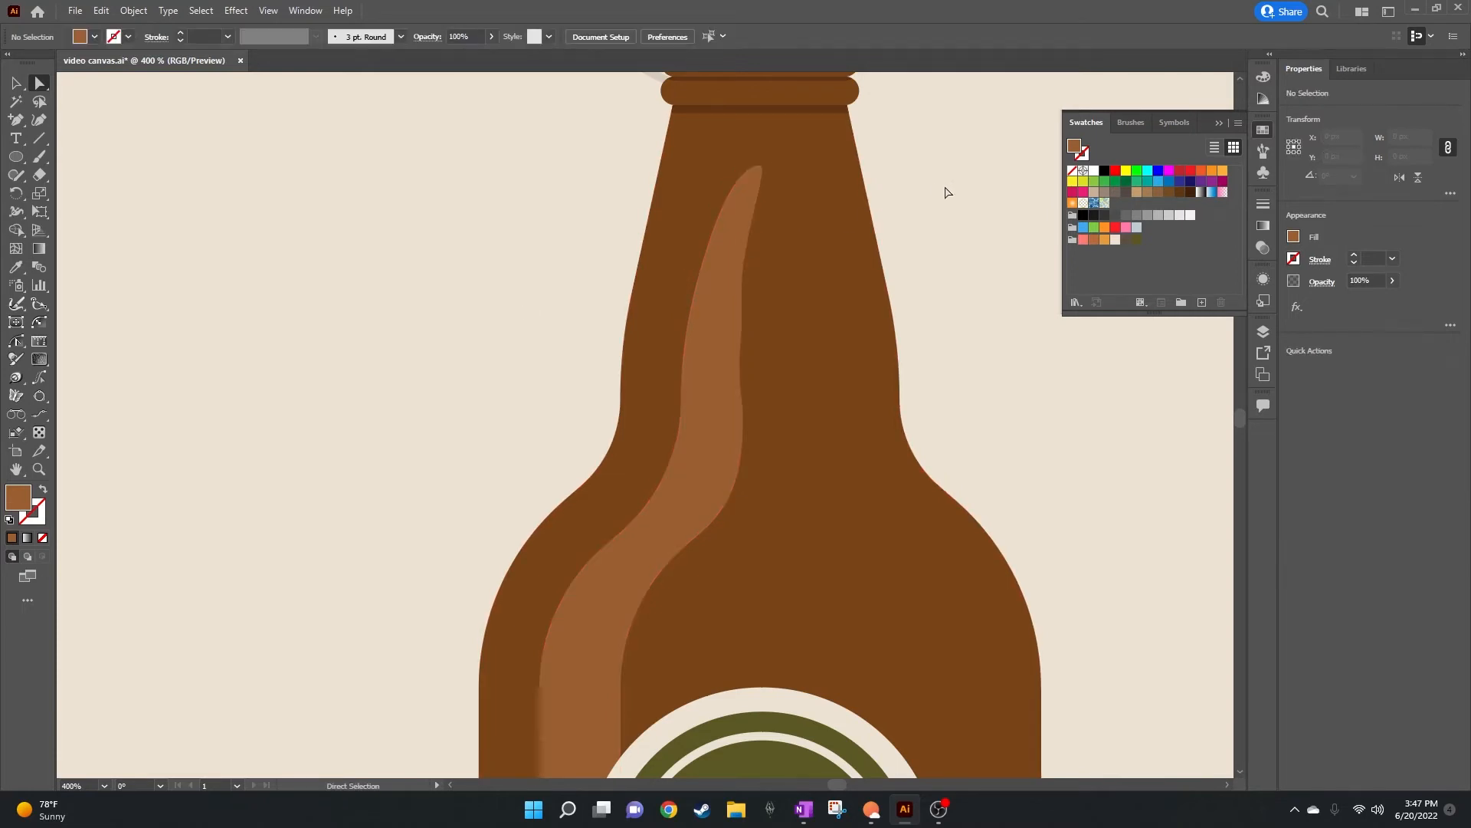
click(729, 322)
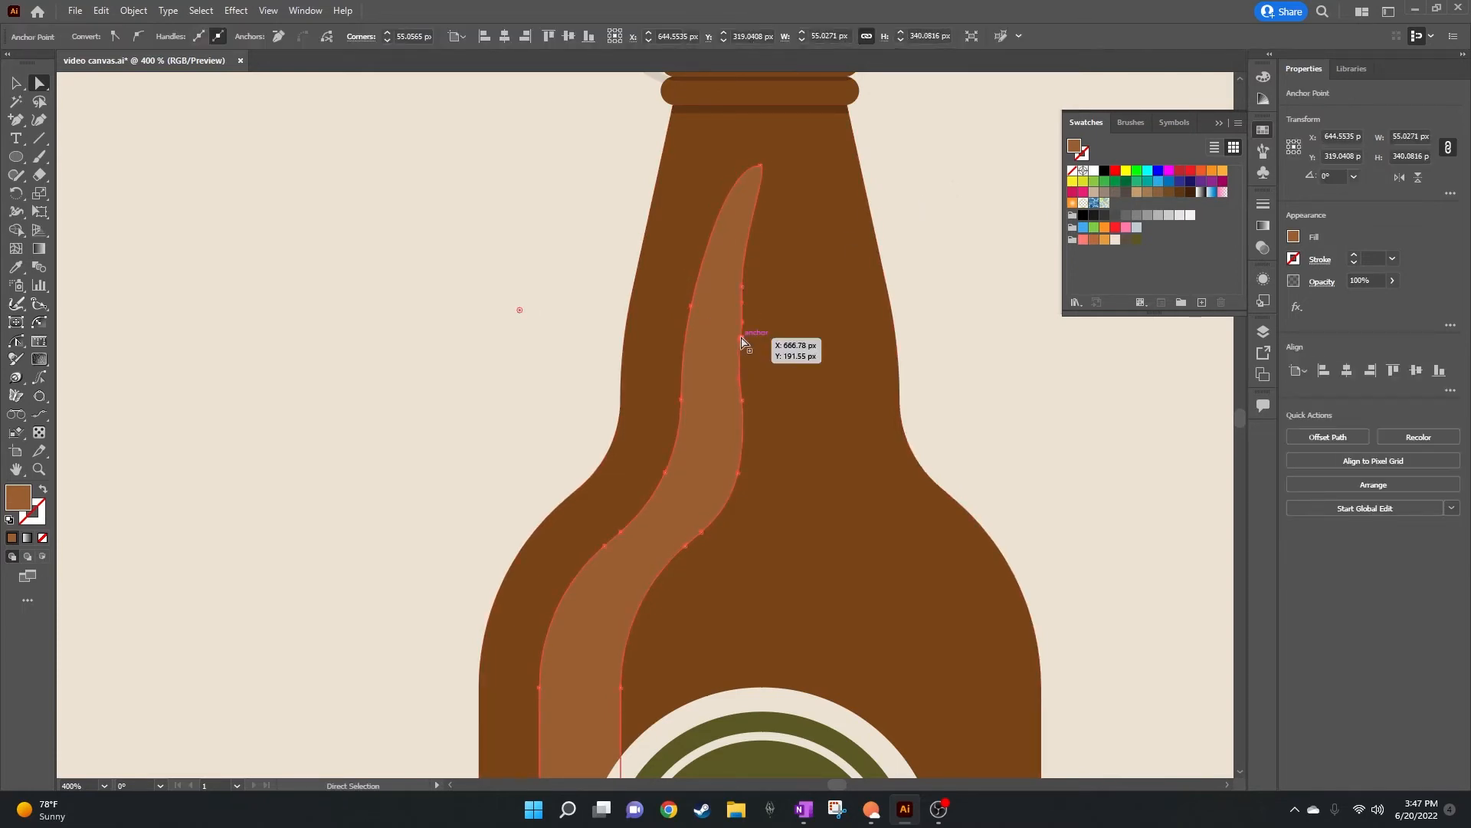
click(742, 341)
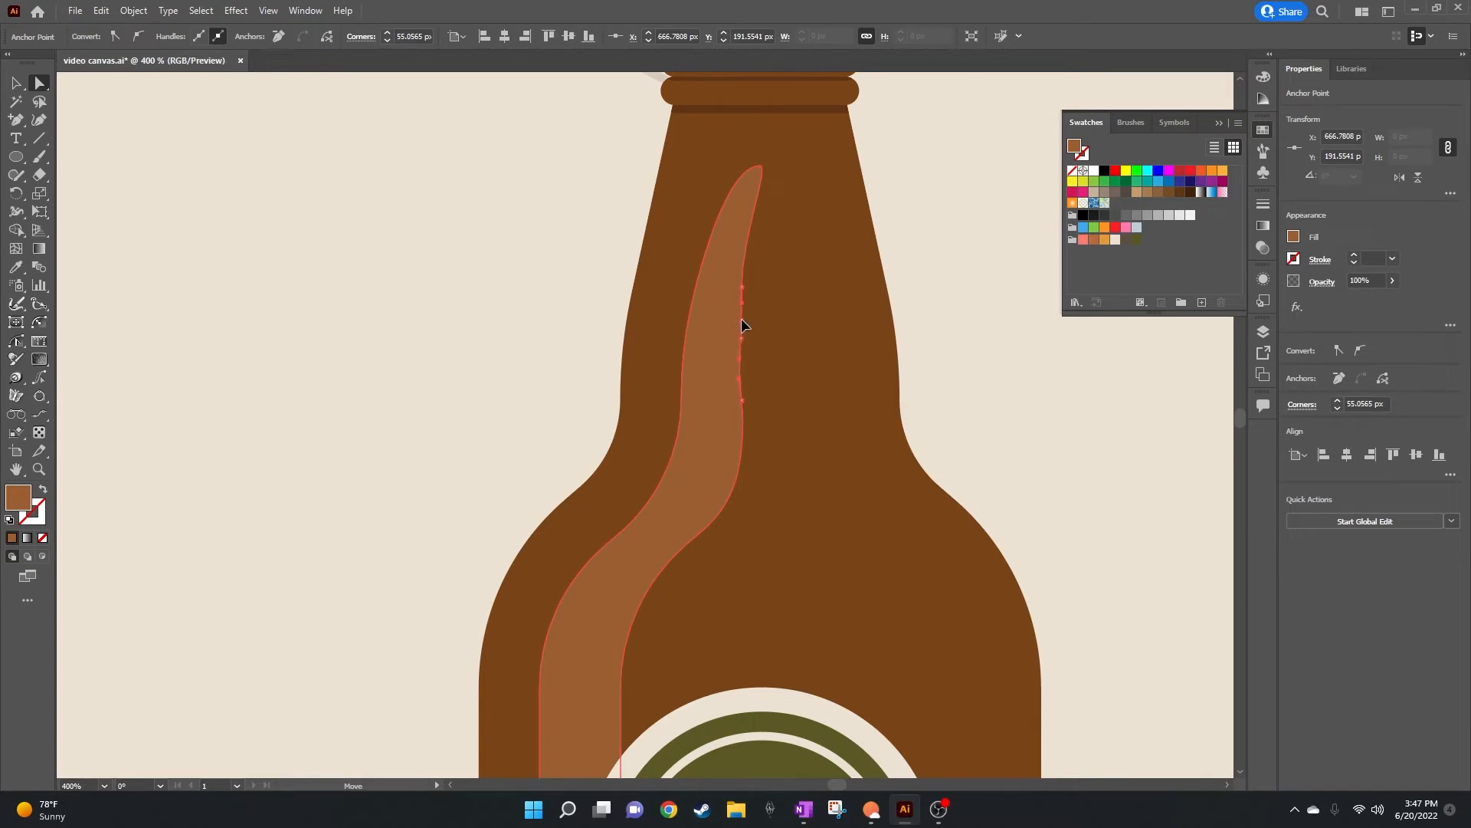
key(ctrl+plus)
key(ctrl+plus)
key(ctrl+plus)
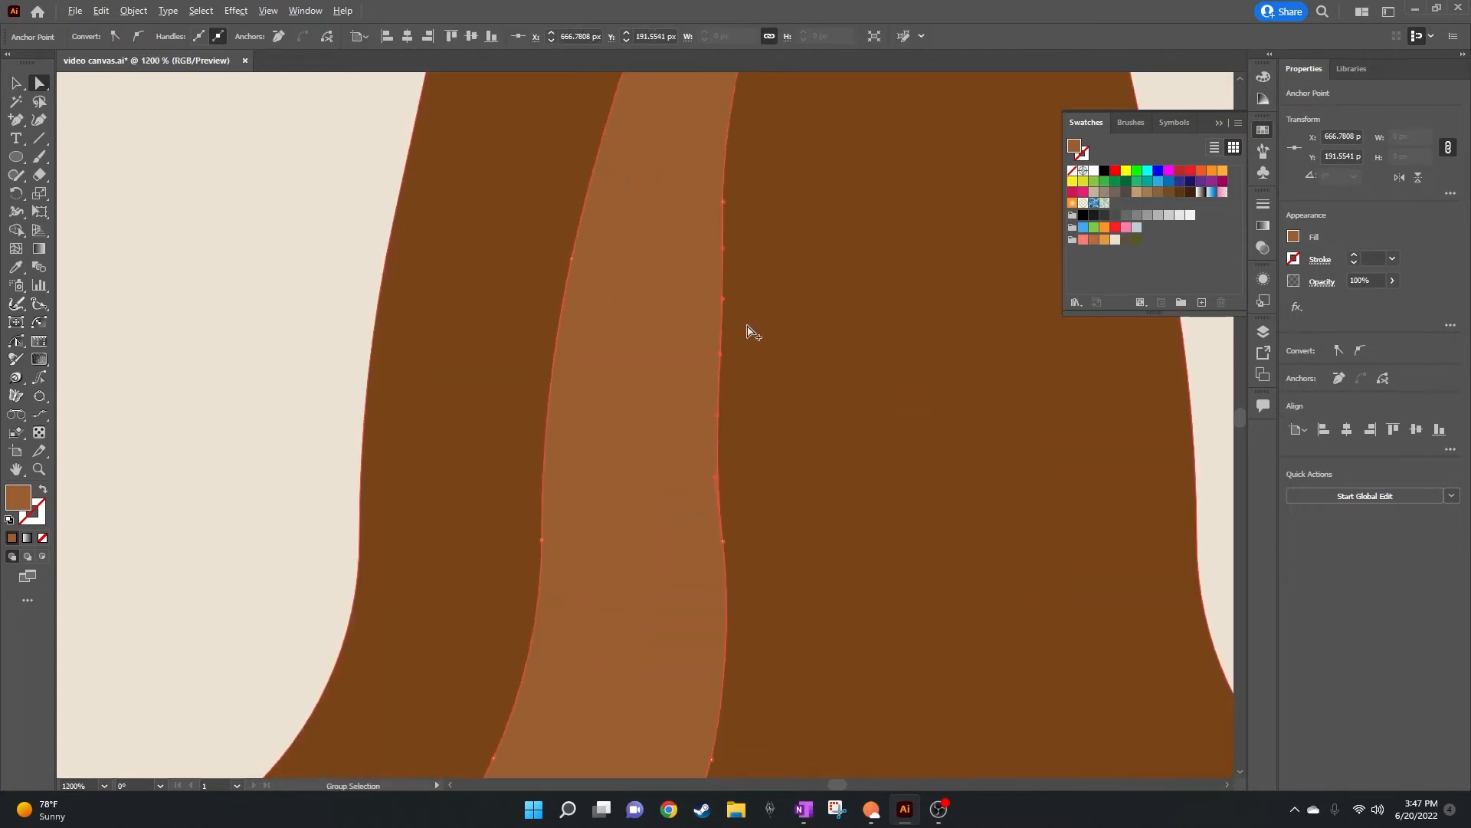
scroll(747, 372, up, 1)
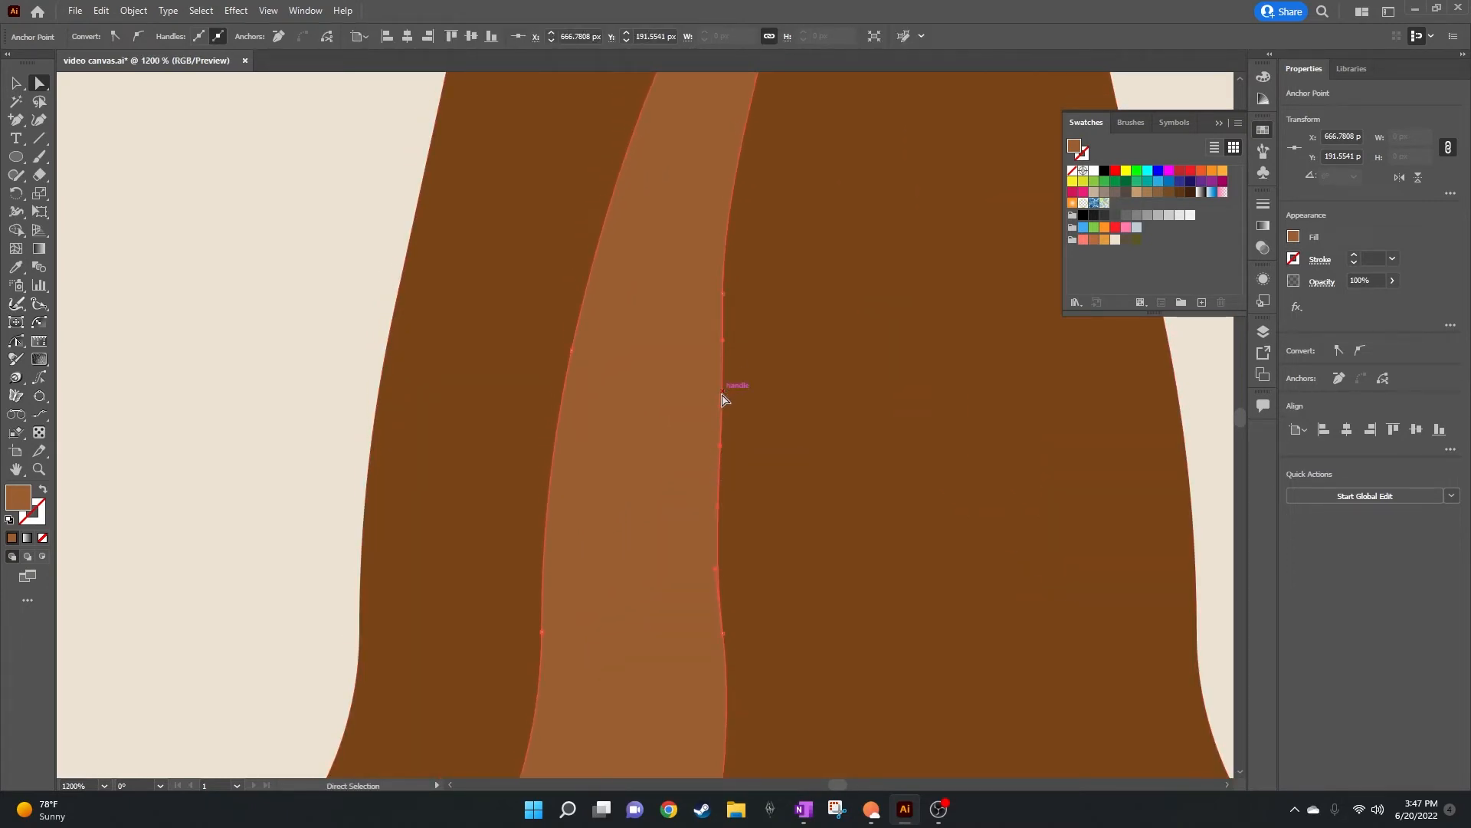
click(718, 344)
drag(722, 393, 722, 392)
drag(719, 442, 706, 450)
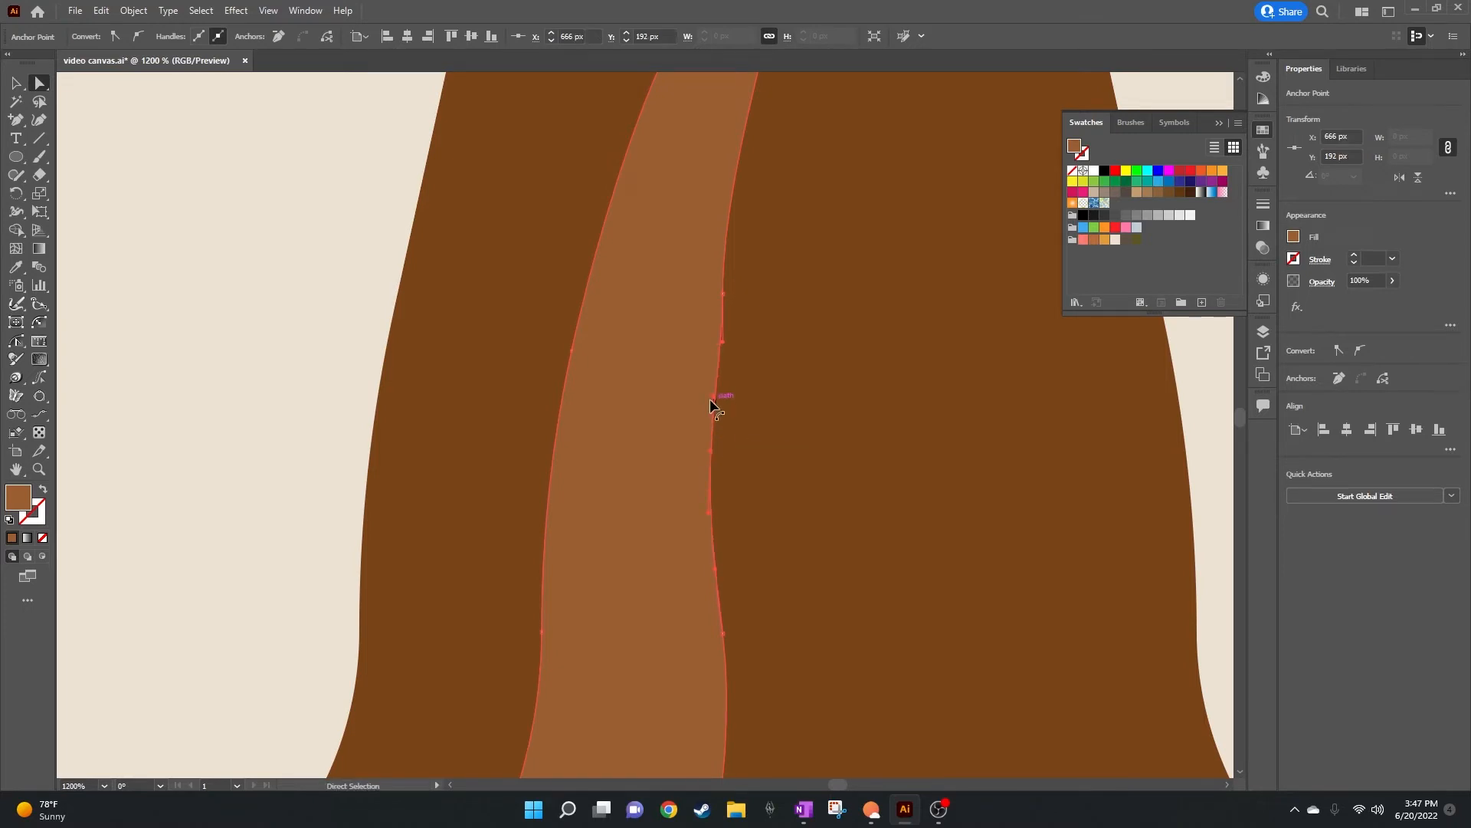
Step: Move the first right-edge anchor below the highlight's tip to X 667, Y 176 px and clear the selection
drag(712, 394, 723, 250)
scroll(729, 263, down, 3)
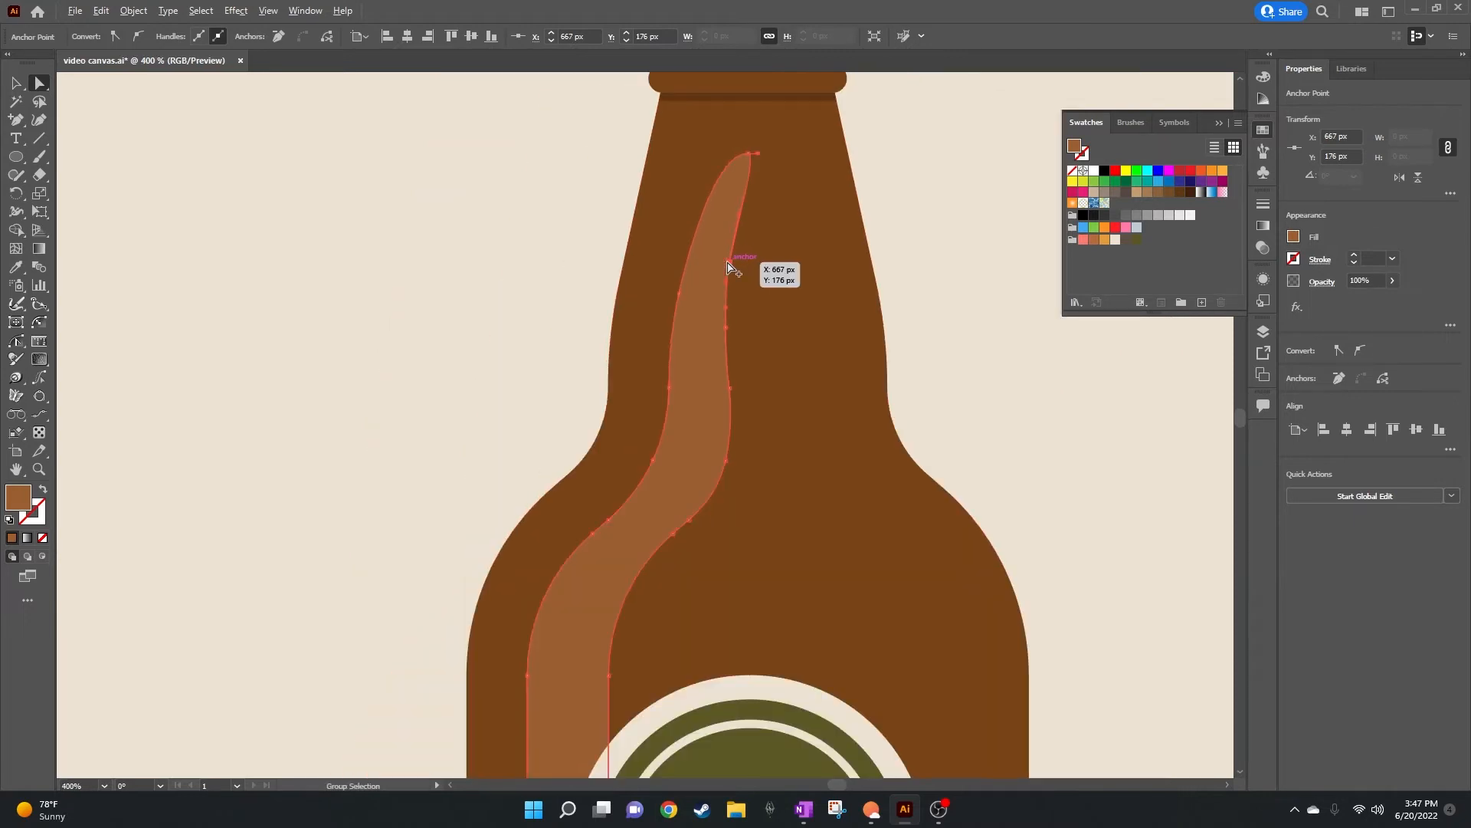
click(927, 233)
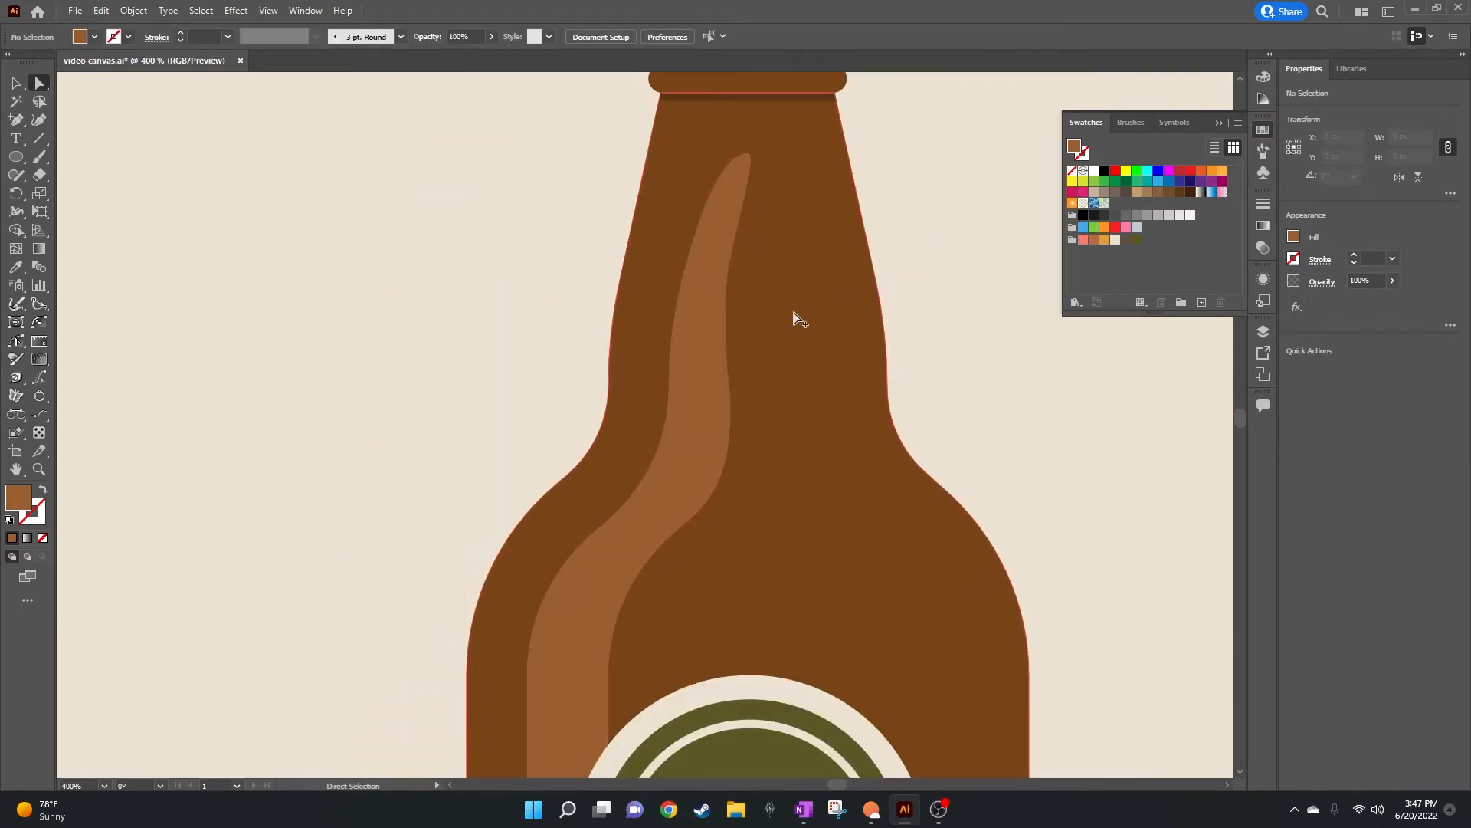
scroll(794, 318, down, 3)
scroll(794, 317, down, 1)
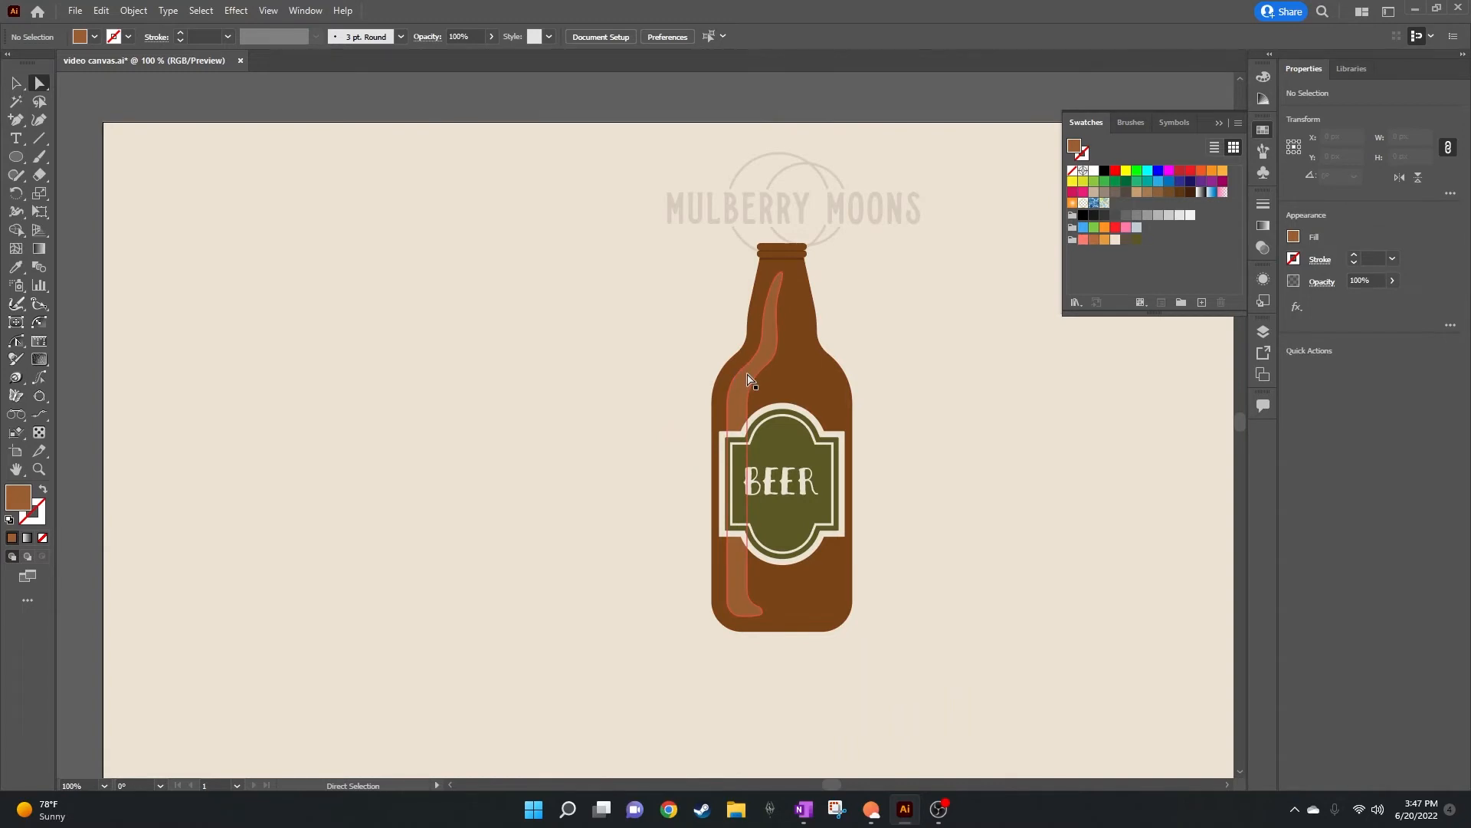
Step: Darken the highlight's fill, raising its saturation to 70% and lowering its brightness
click(14, 89)
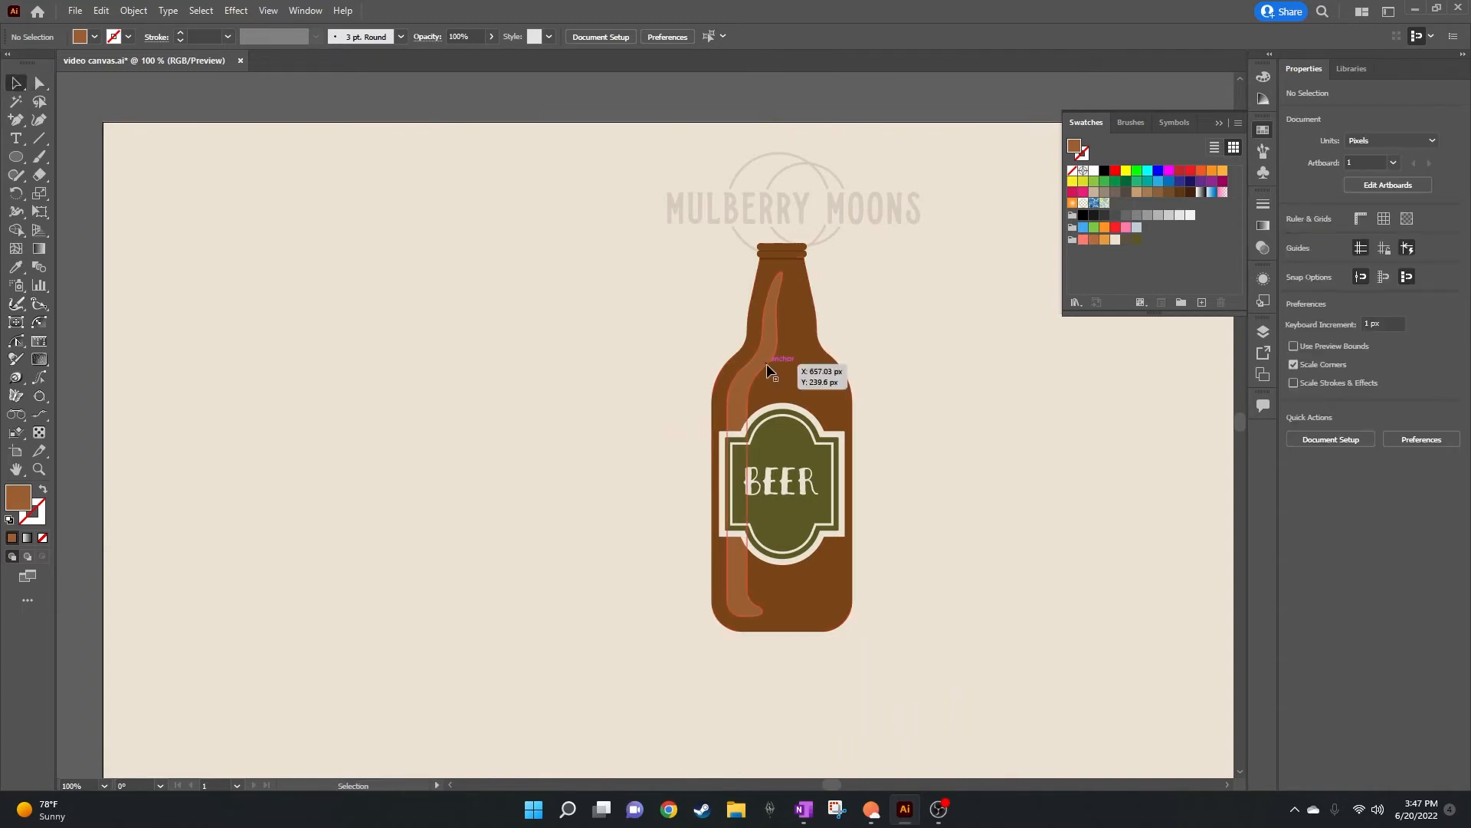
click(761, 354)
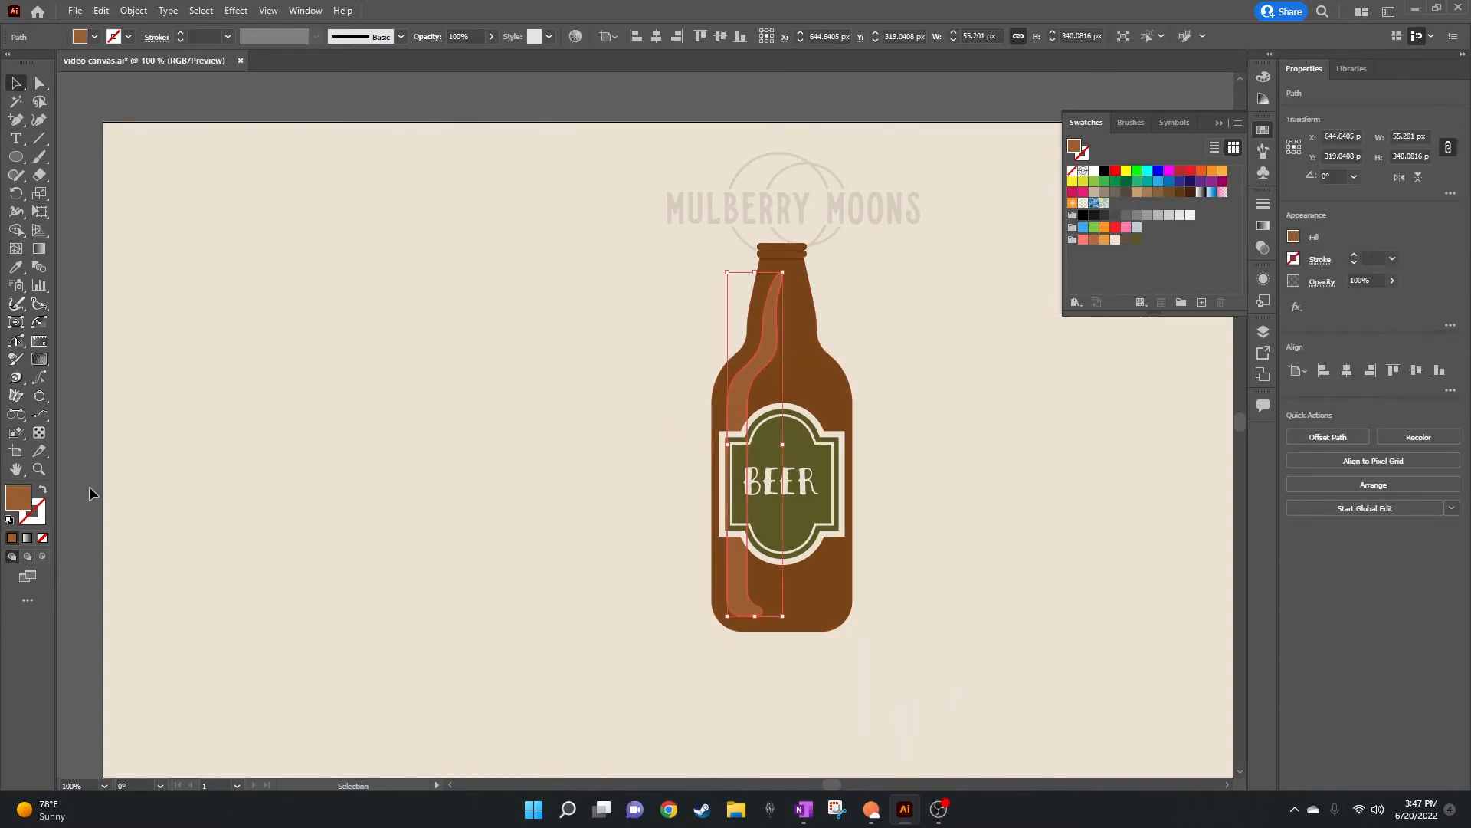
double_click(16, 498)
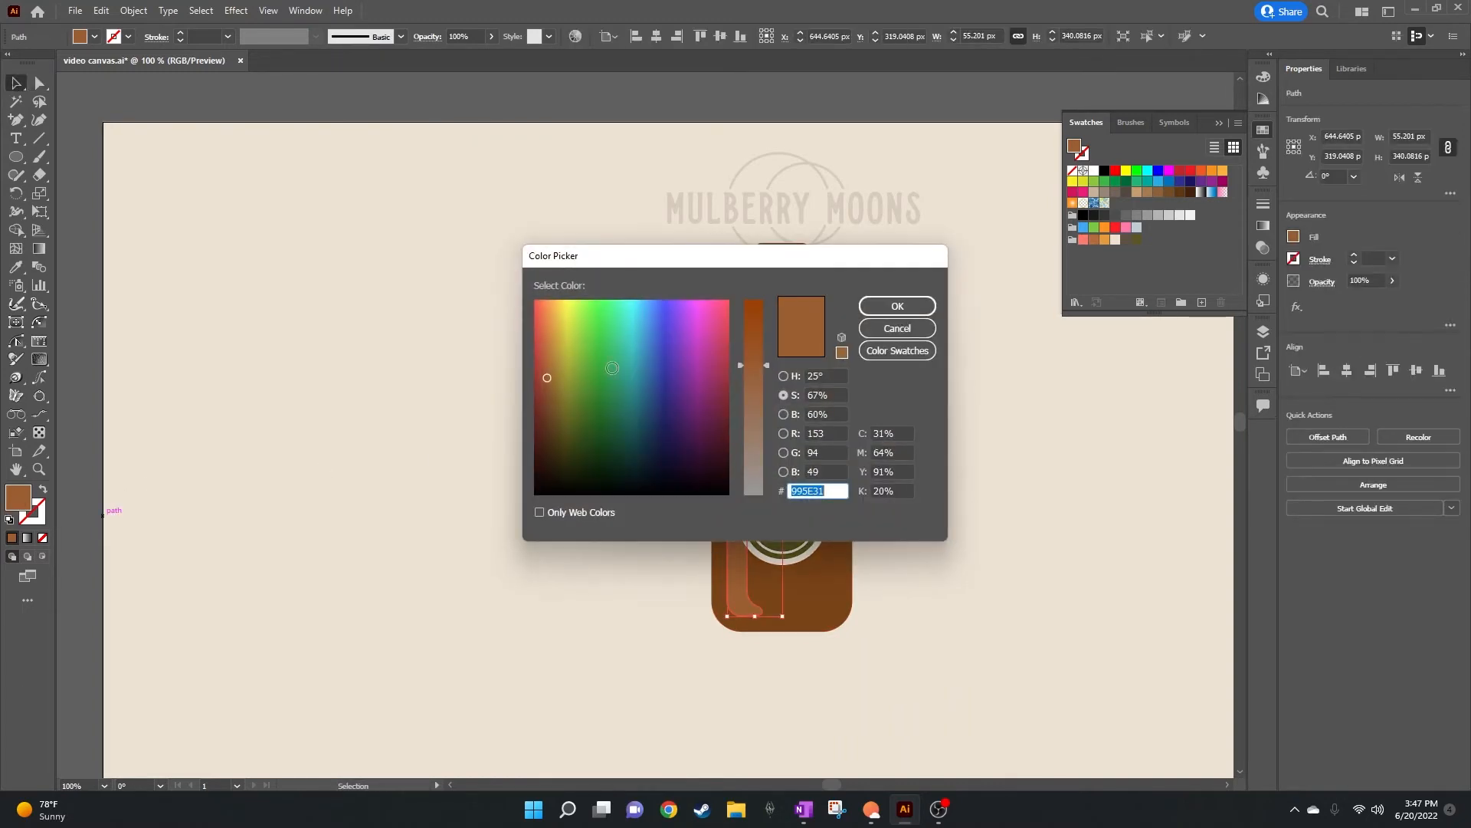
click(761, 358)
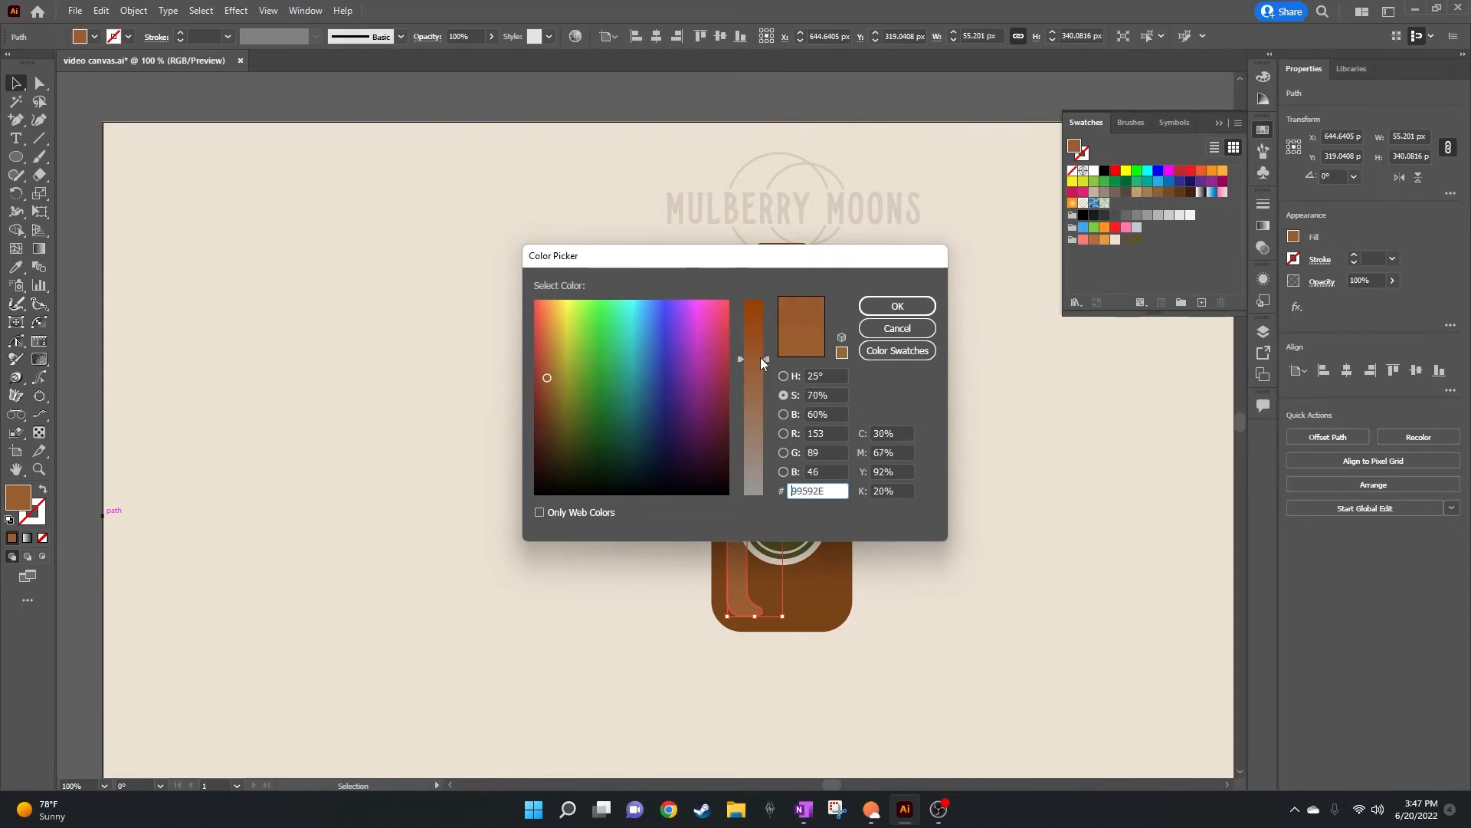
click(784, 414)
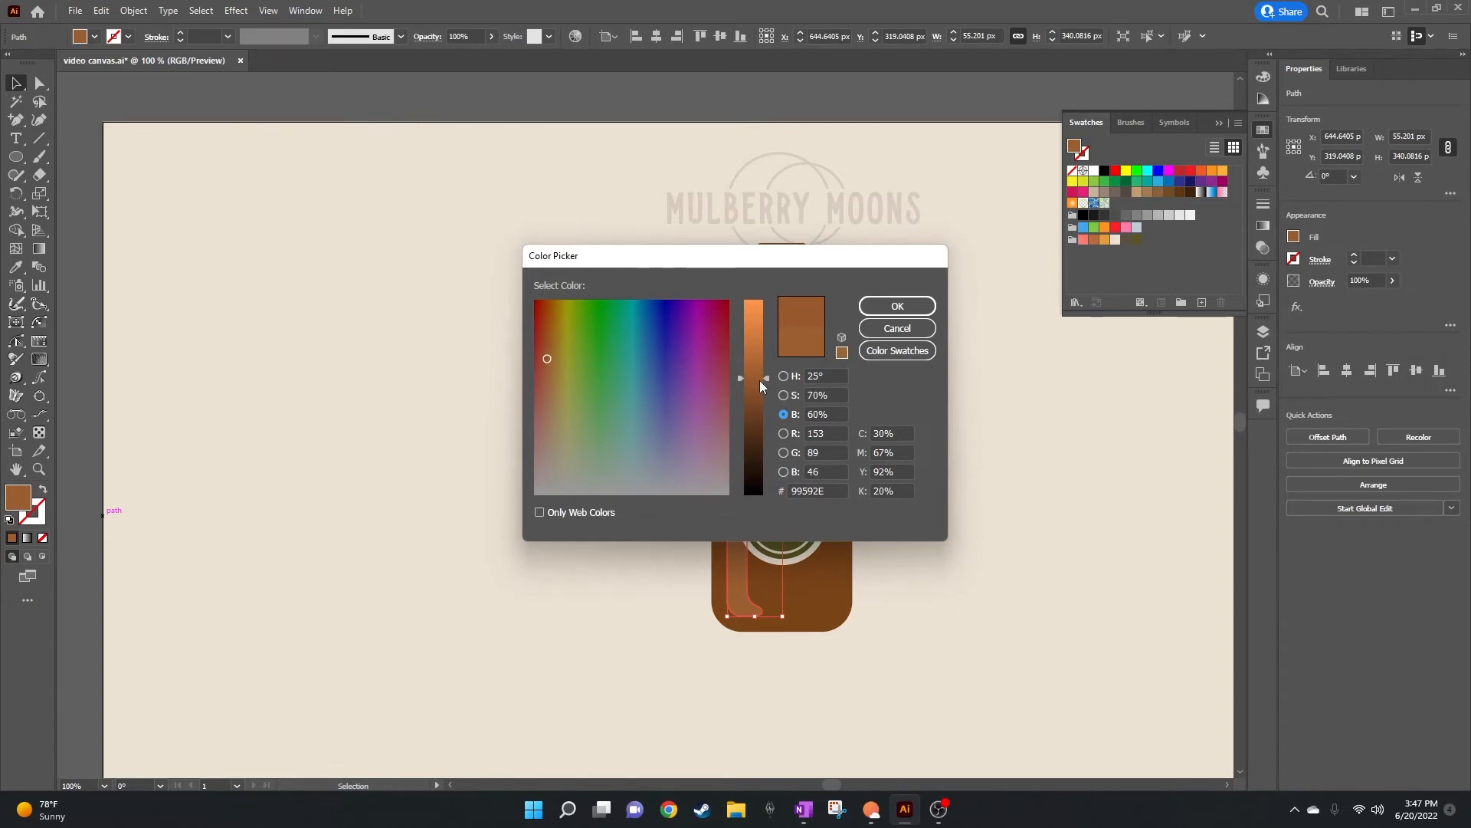
click(881, 307)
click(891, 323)
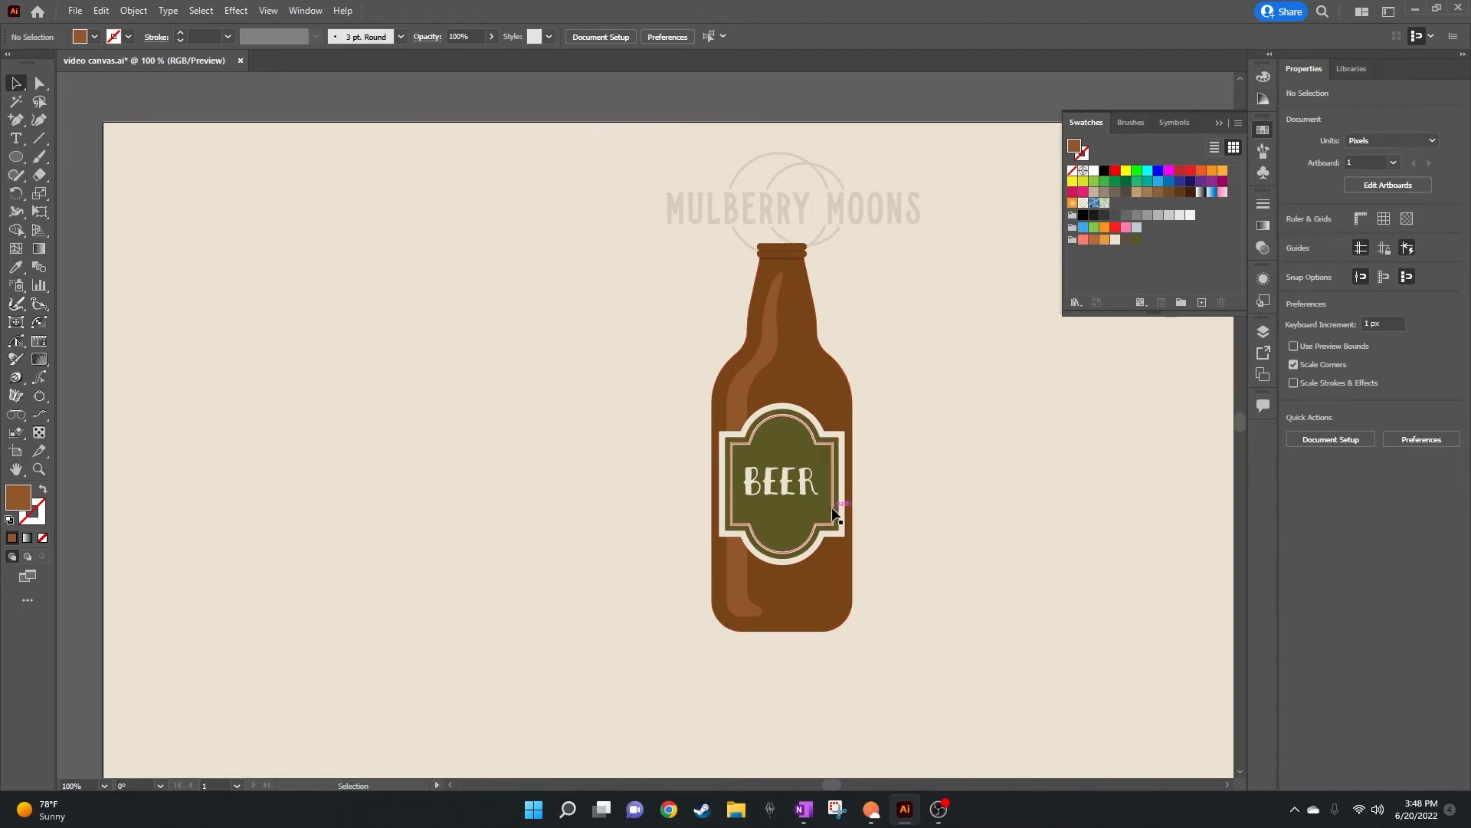
Step: Offset the bottle body path by -15 px with round joins
click(822, 375)
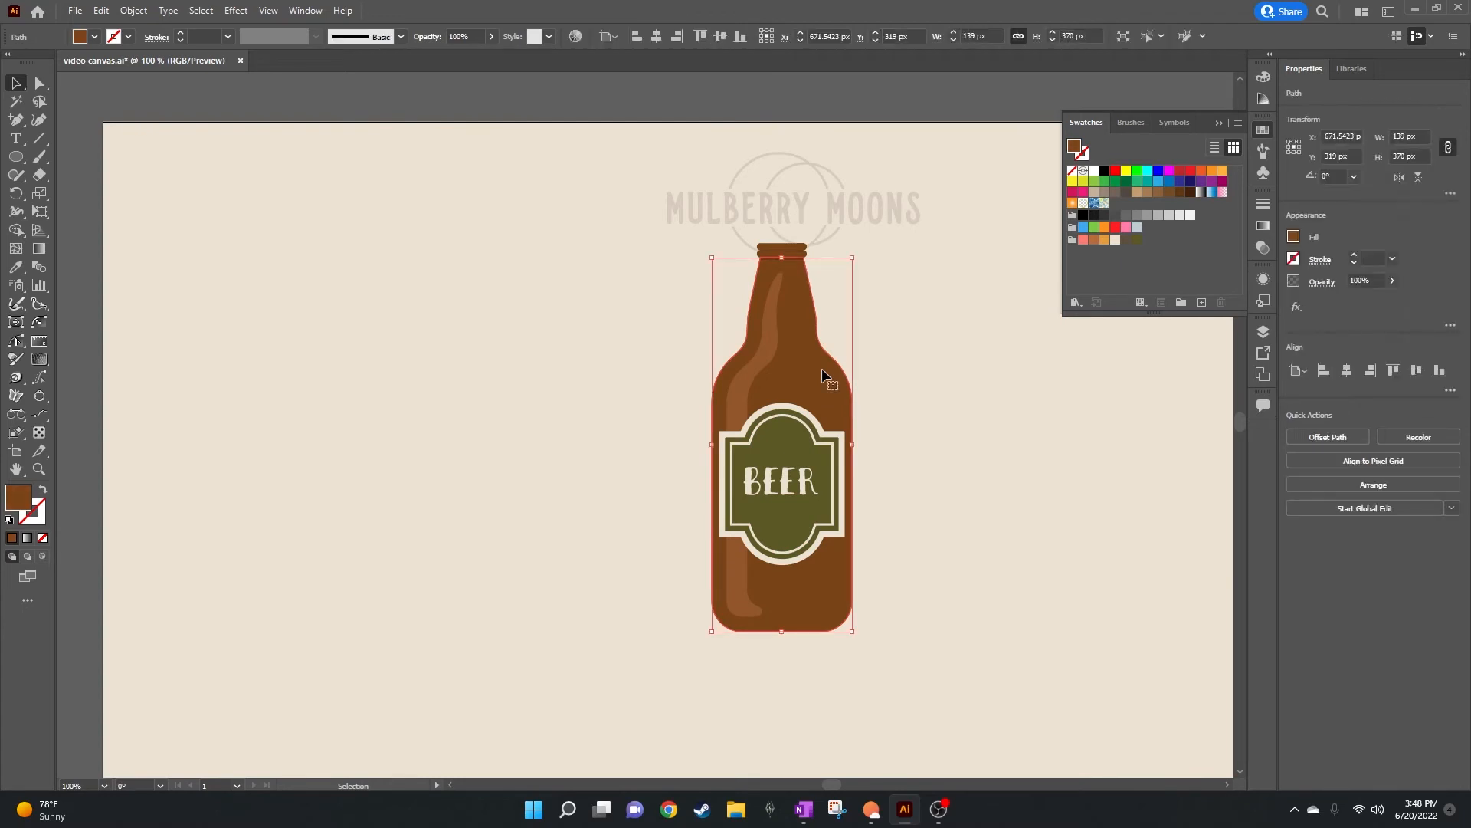
scroll(821, 370, up, 1)
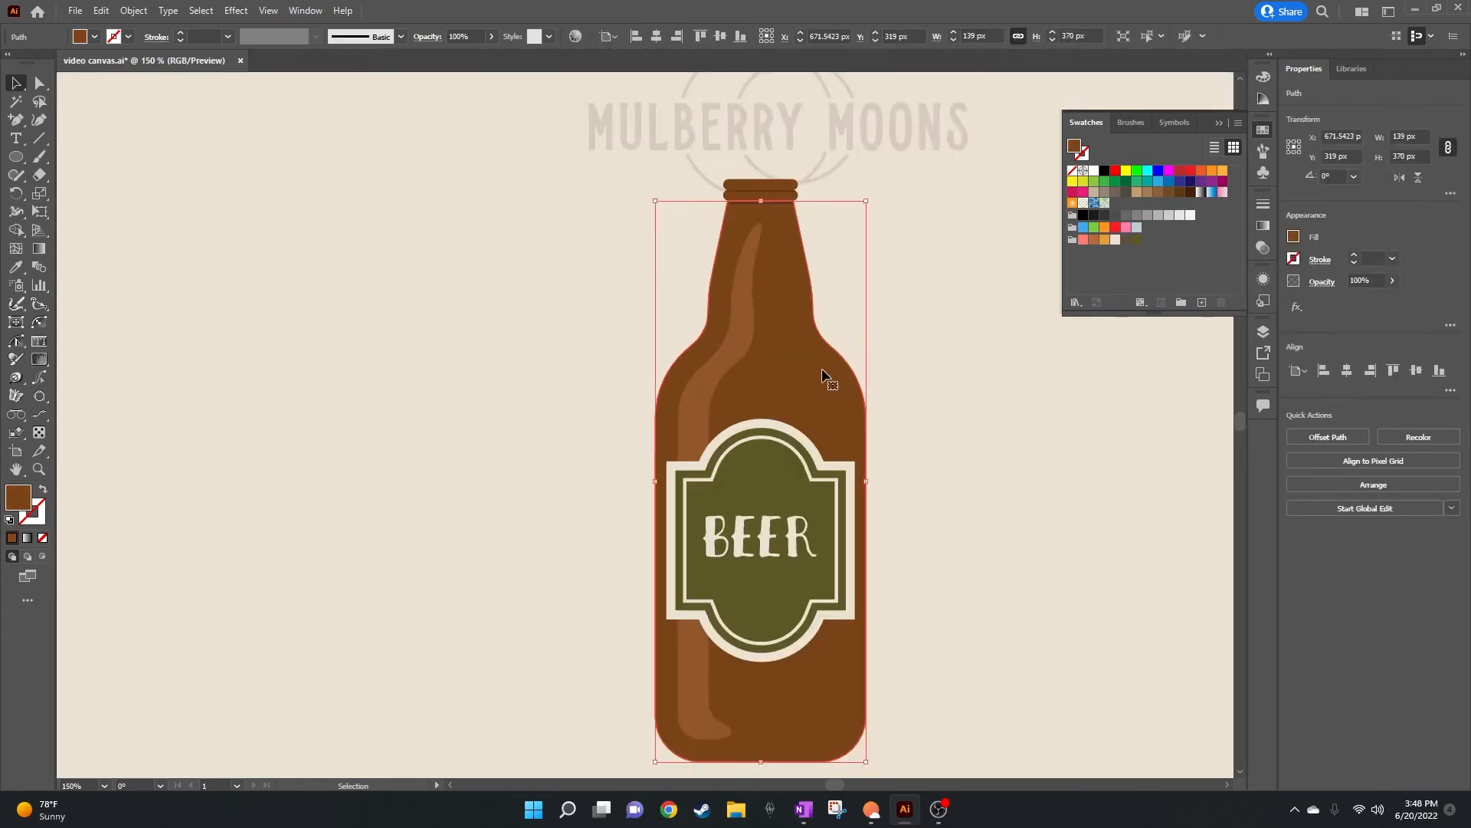
scroll(822, 369, down, 1)
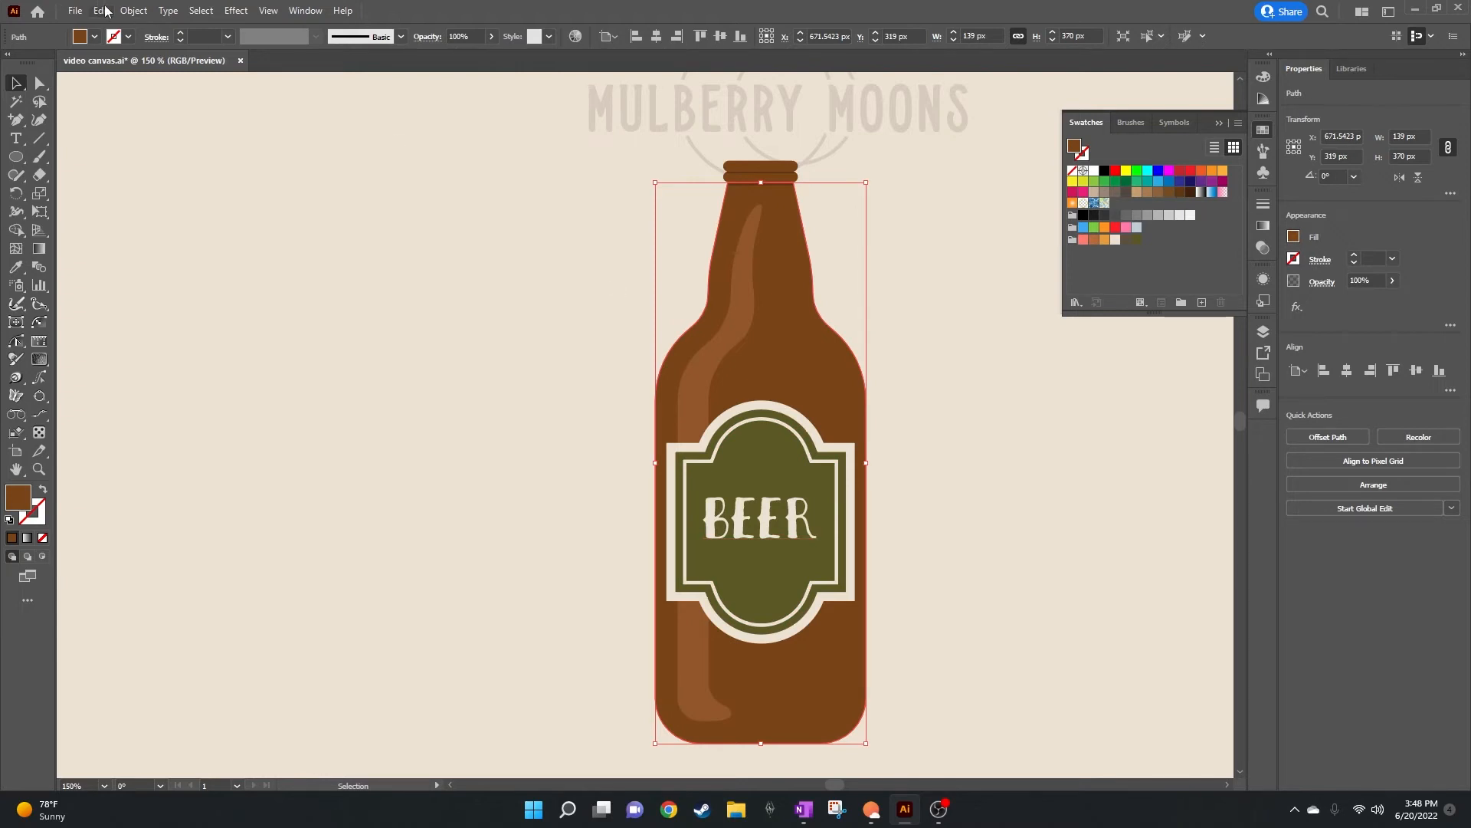
click(134, 11)
mouse_move(234, 434)
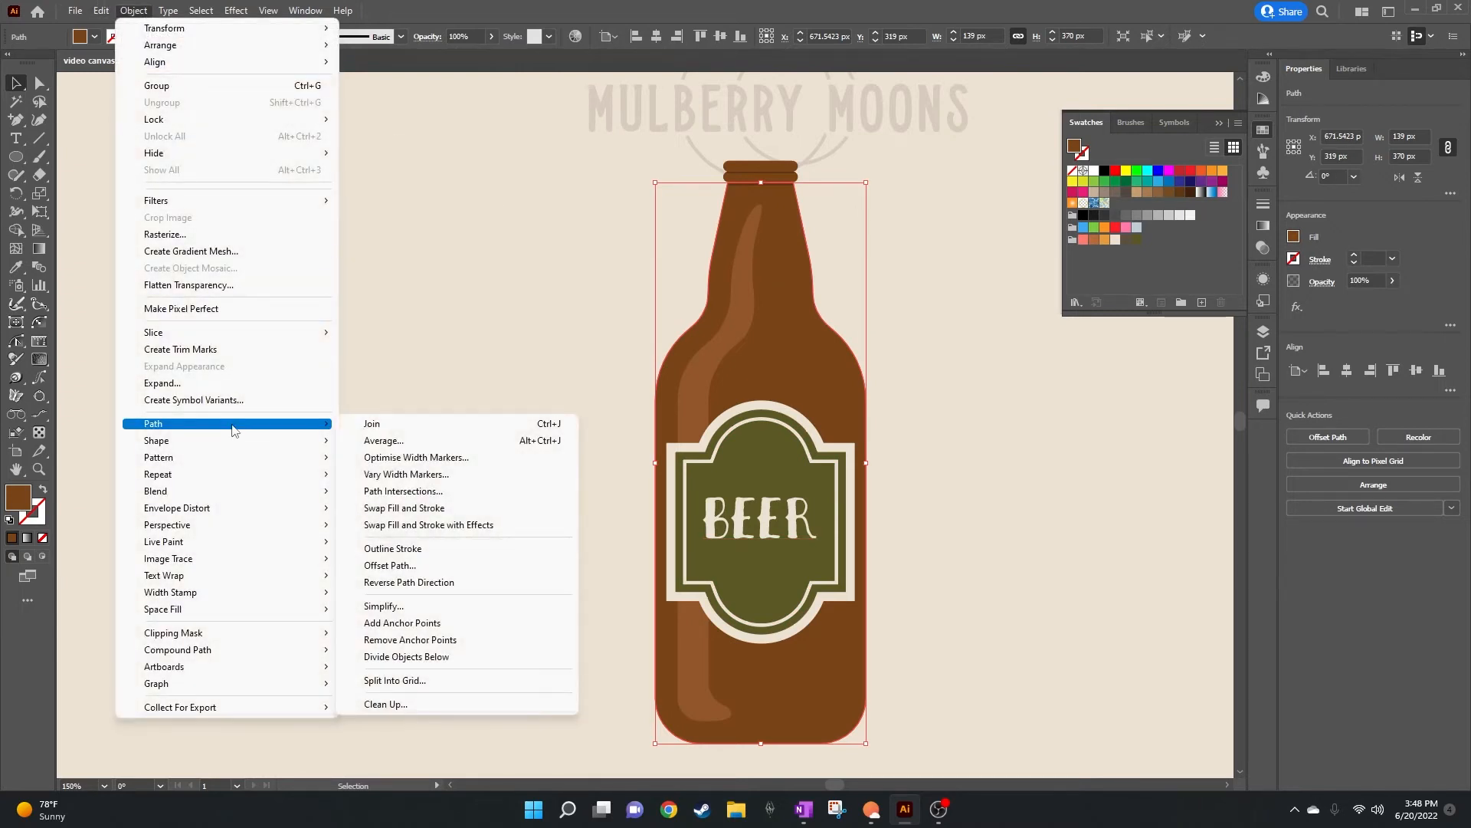
click(418, 569)
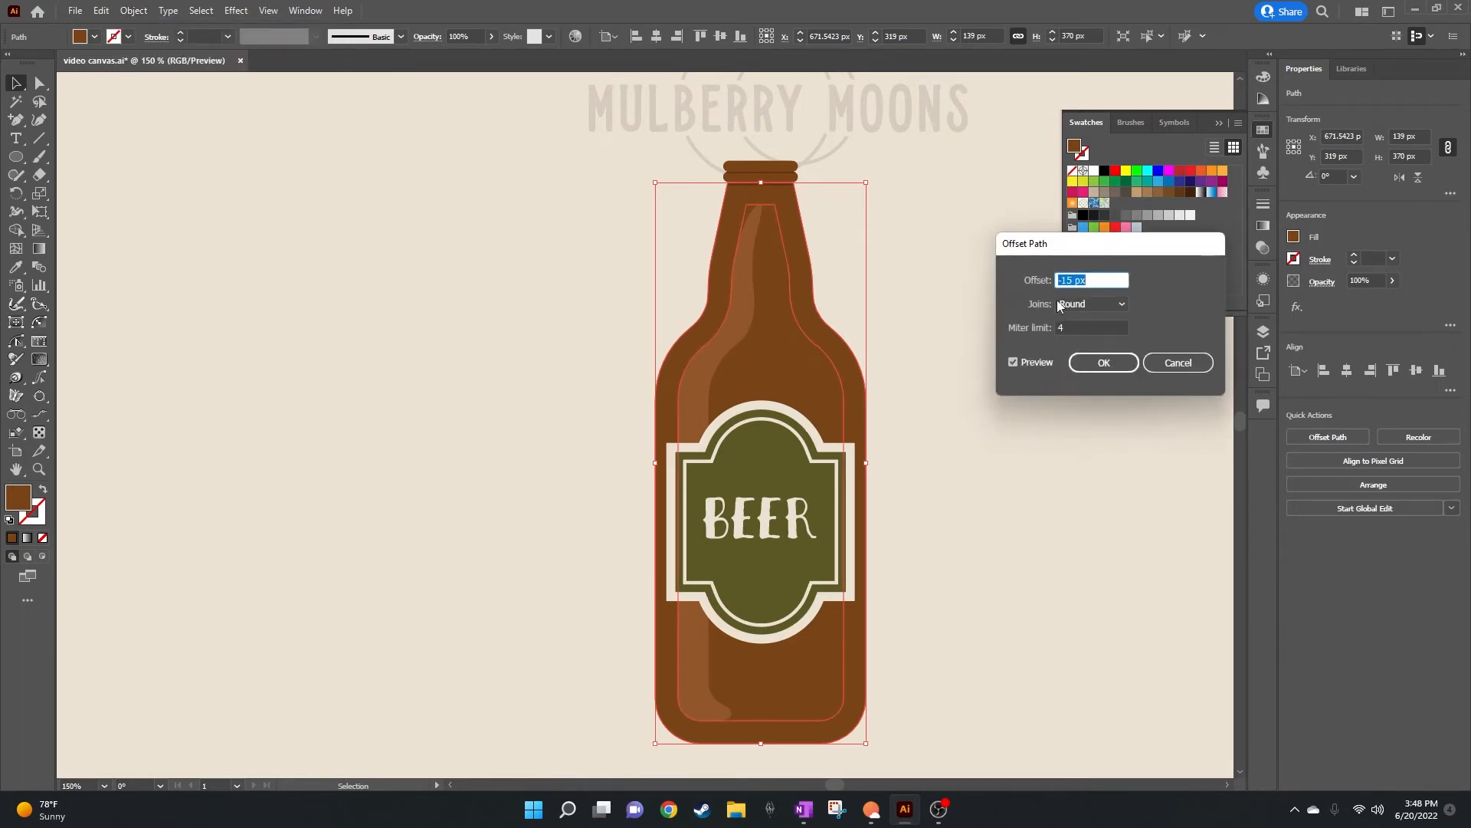
click(1103, 364)
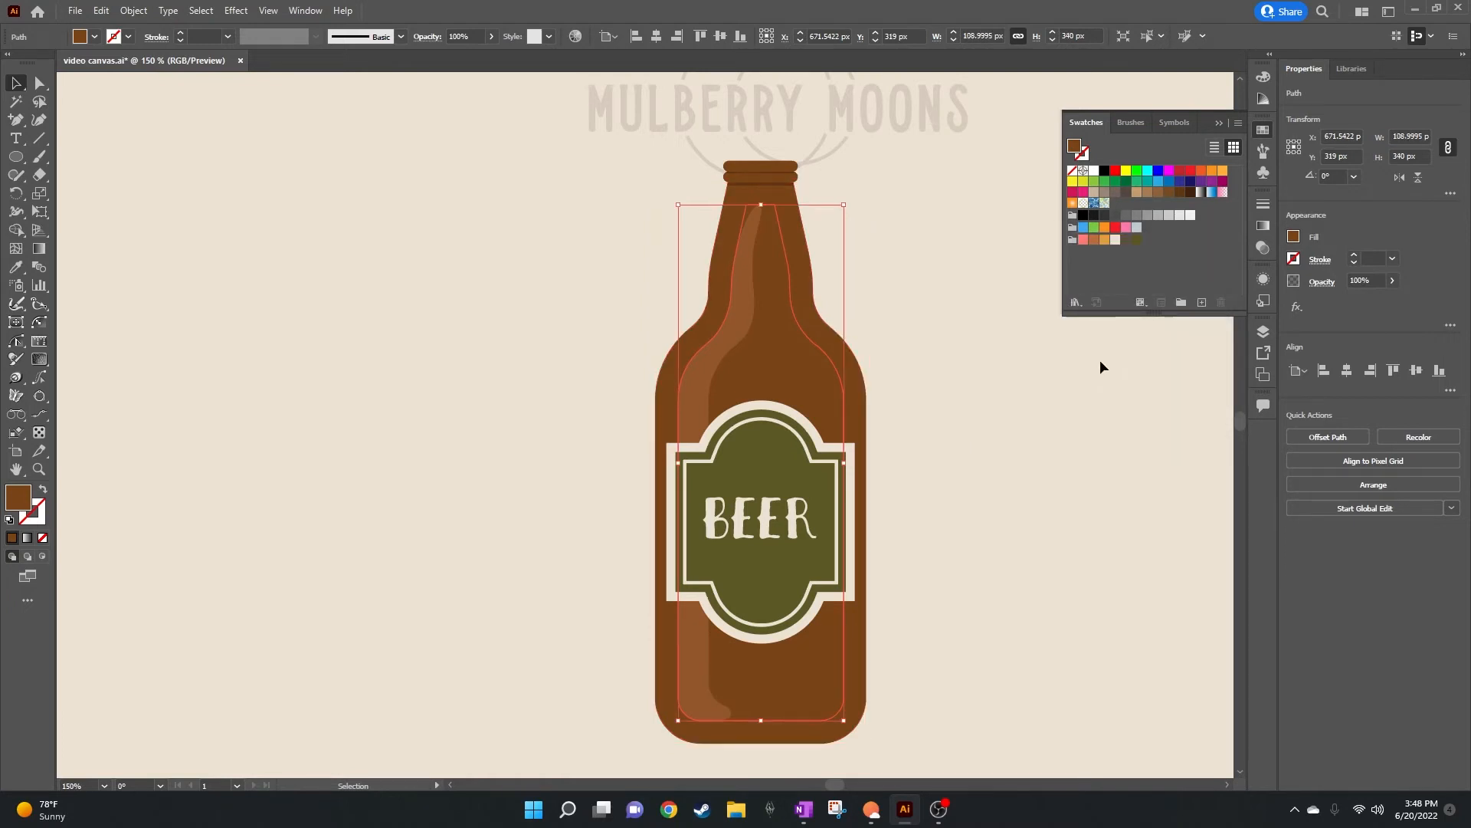
Step: Duplicate the offset bottle path in place and shift the copy 10 px to the left
key(a)
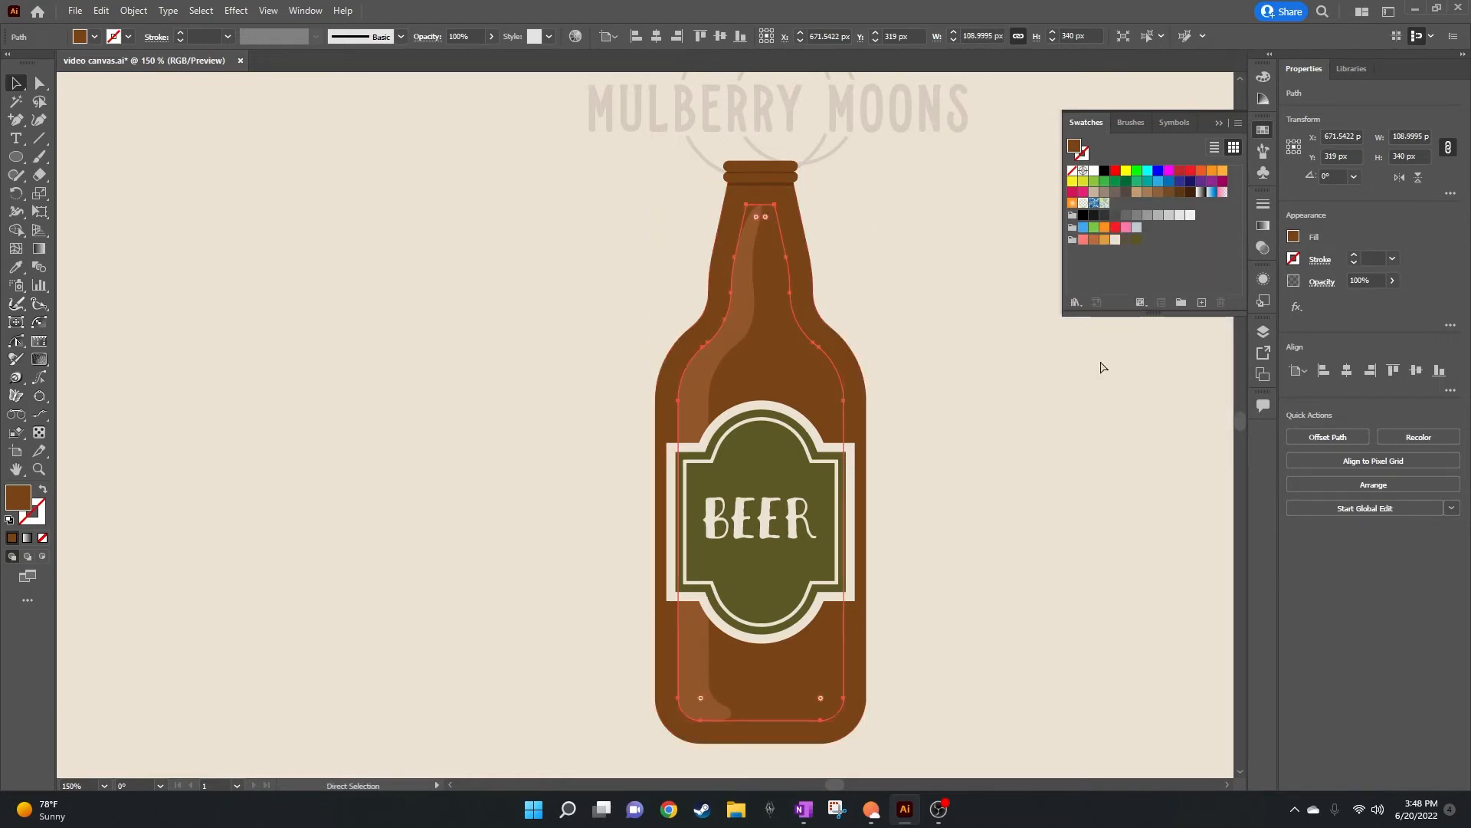
key(ctrl)
key(ctrl)
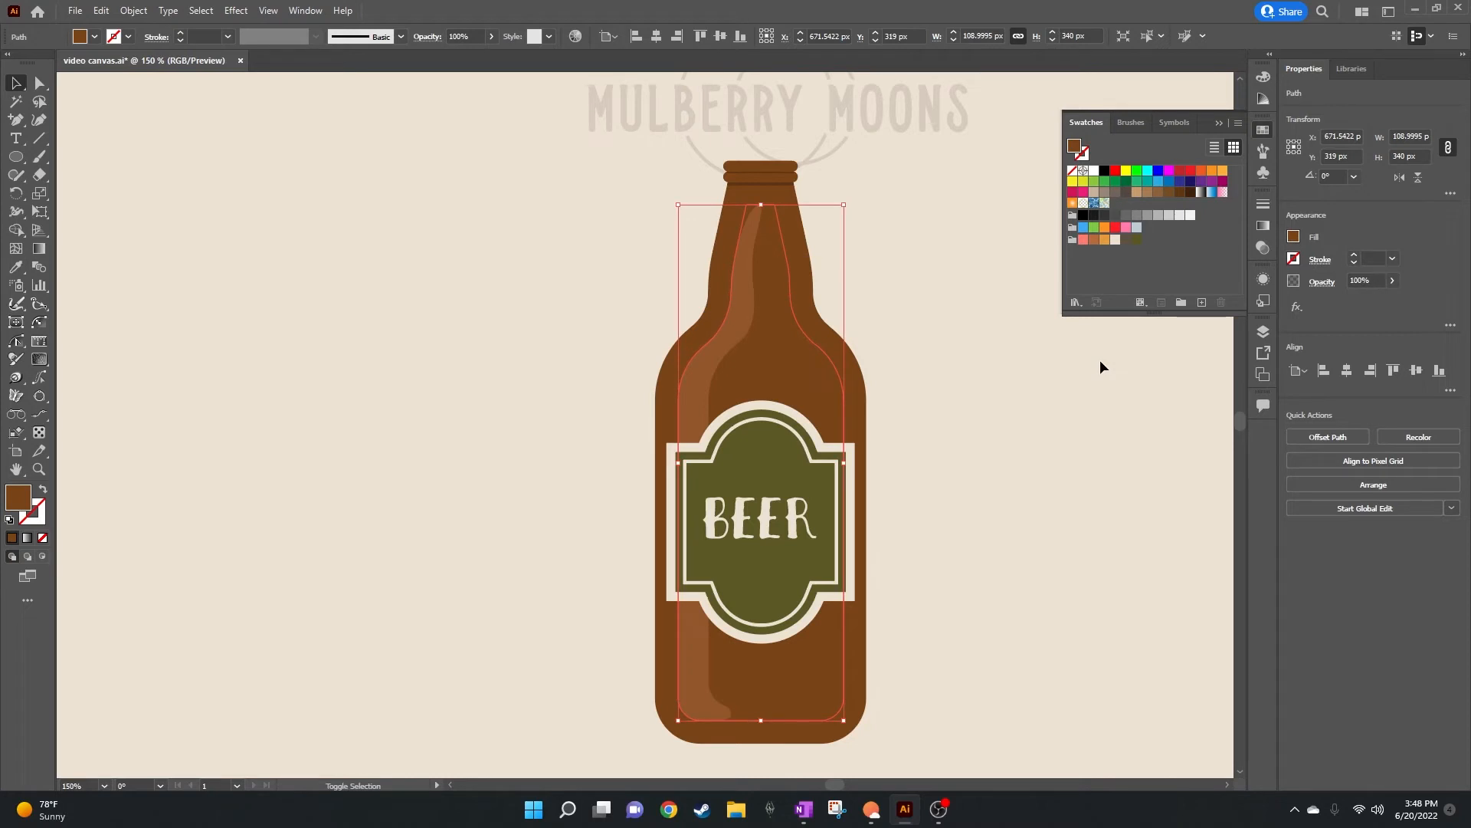
key(shift+Left)
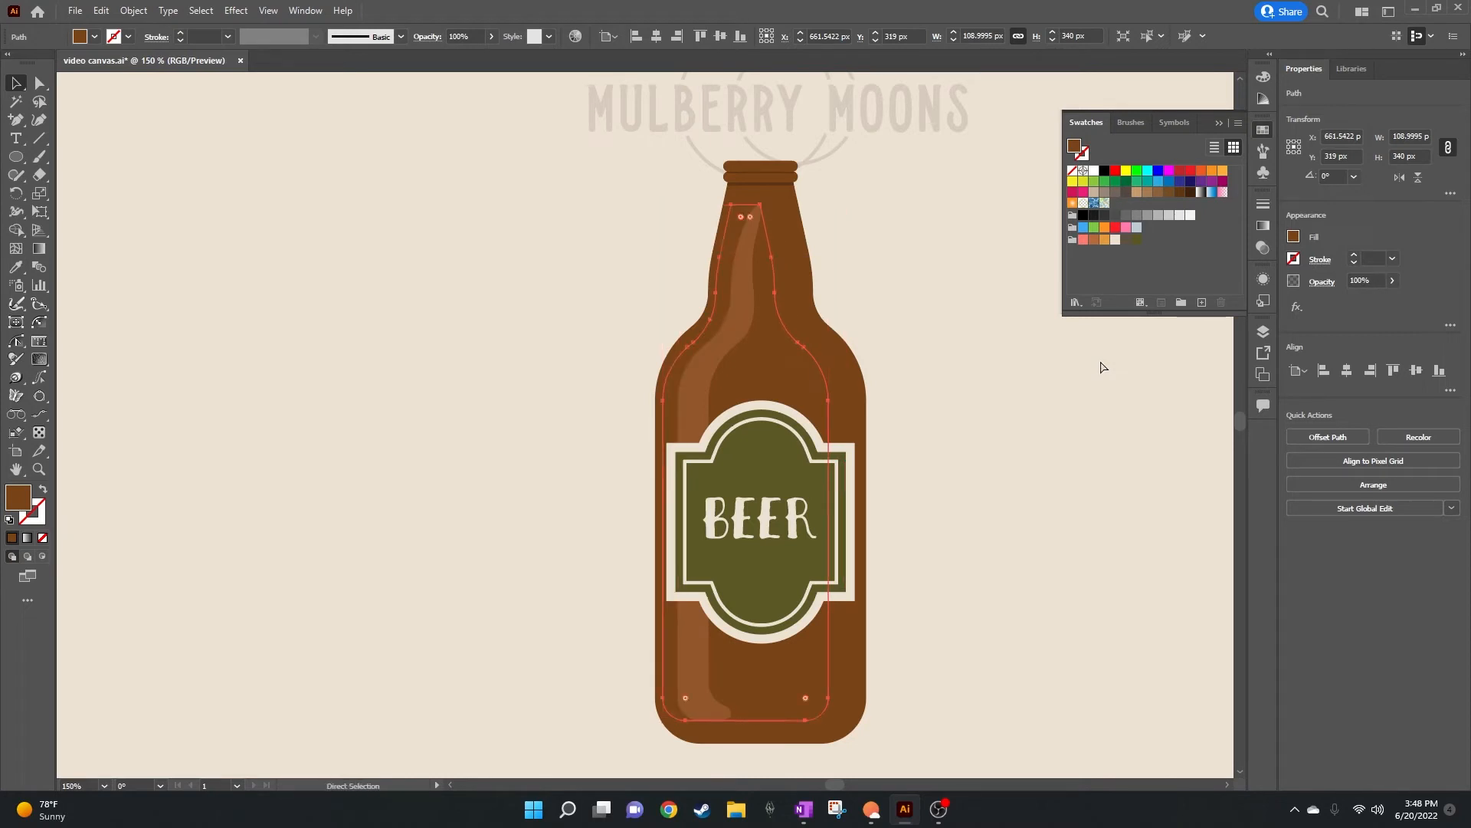
key(shift+Right)
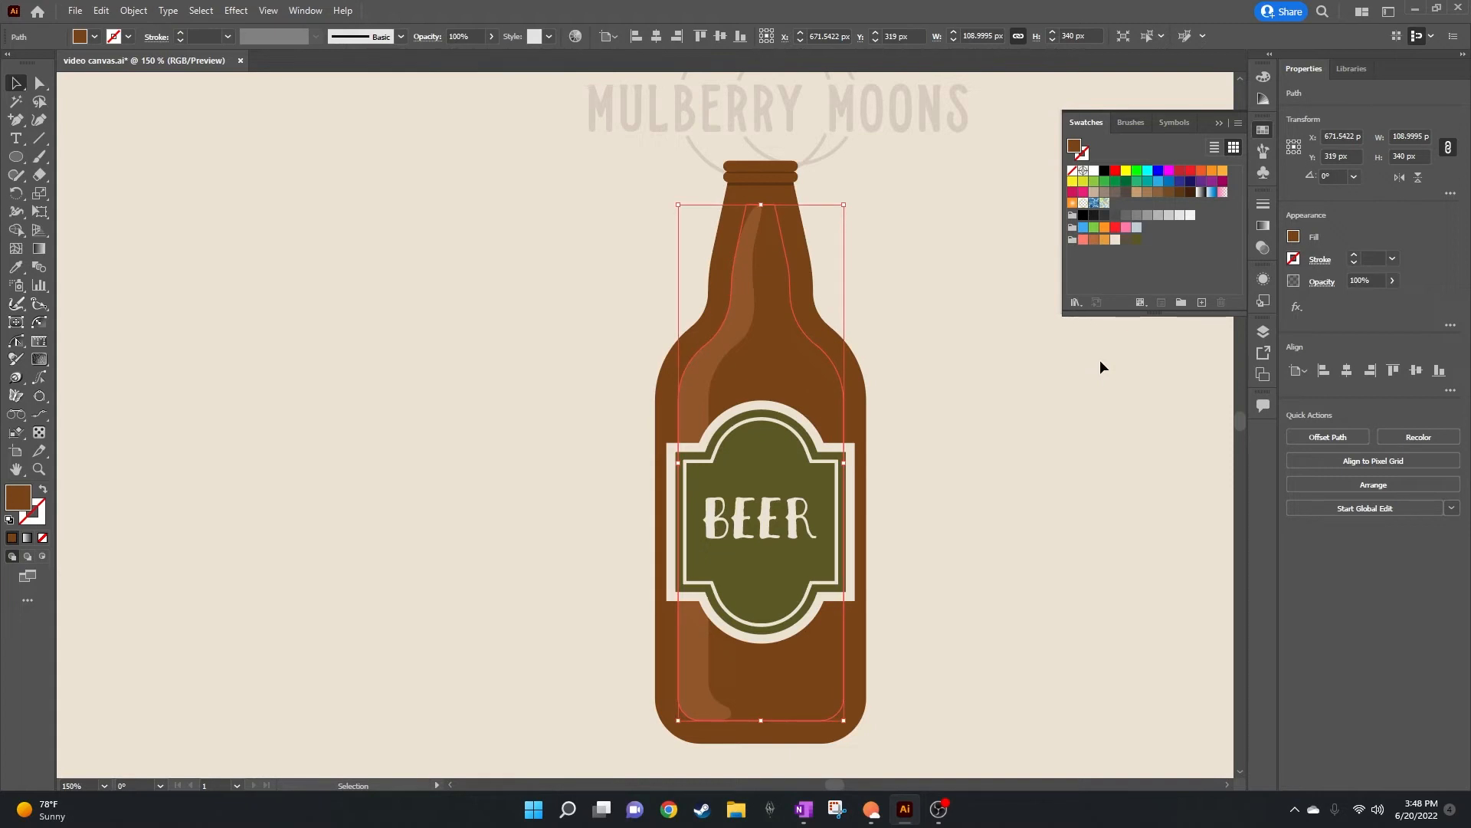
key(shift+Left)
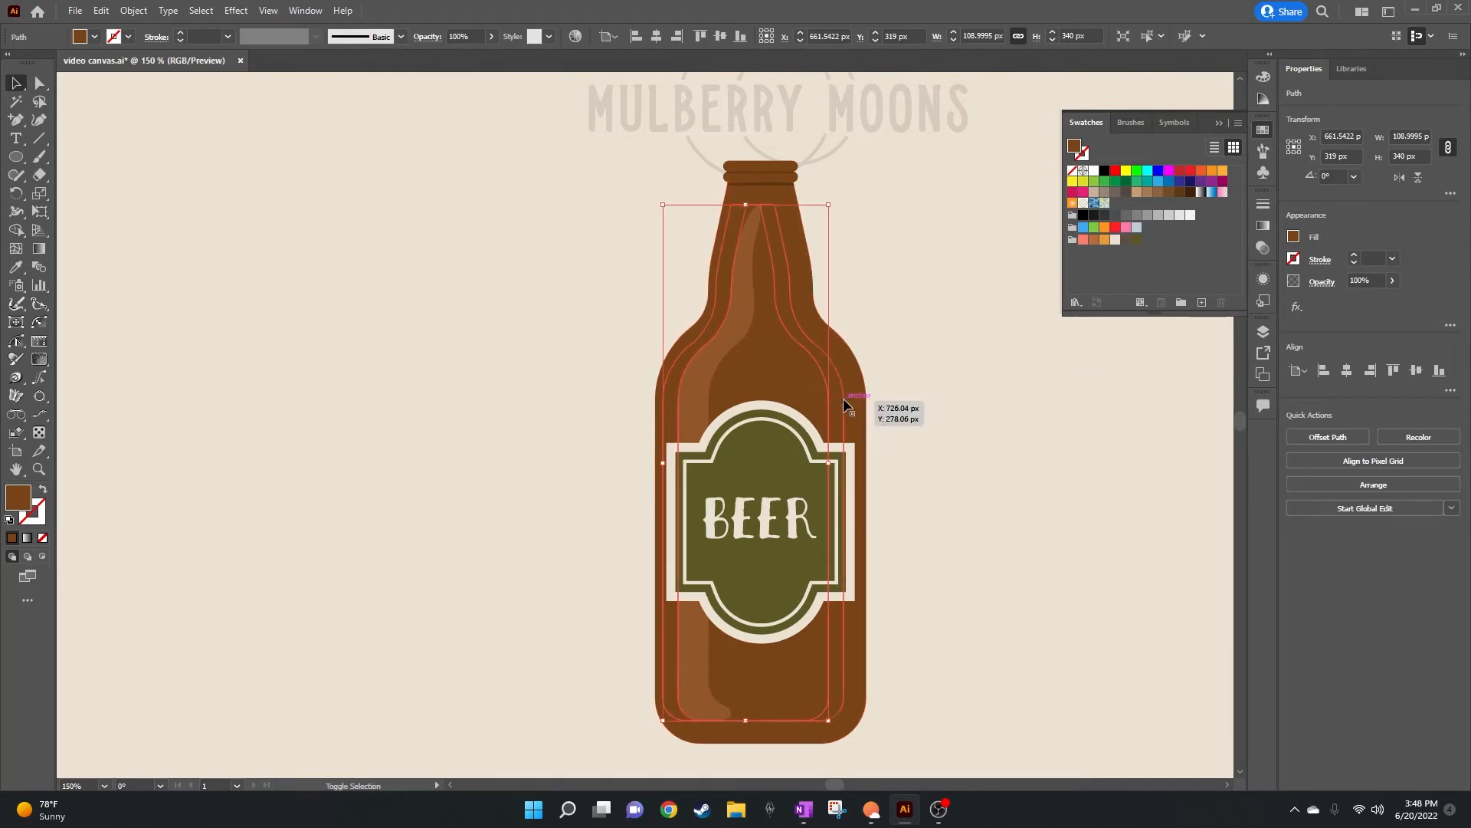
Step: Try to subtract one offset bottle path from the other with Minus Front, then undo the operation
shift+click(843, 398)
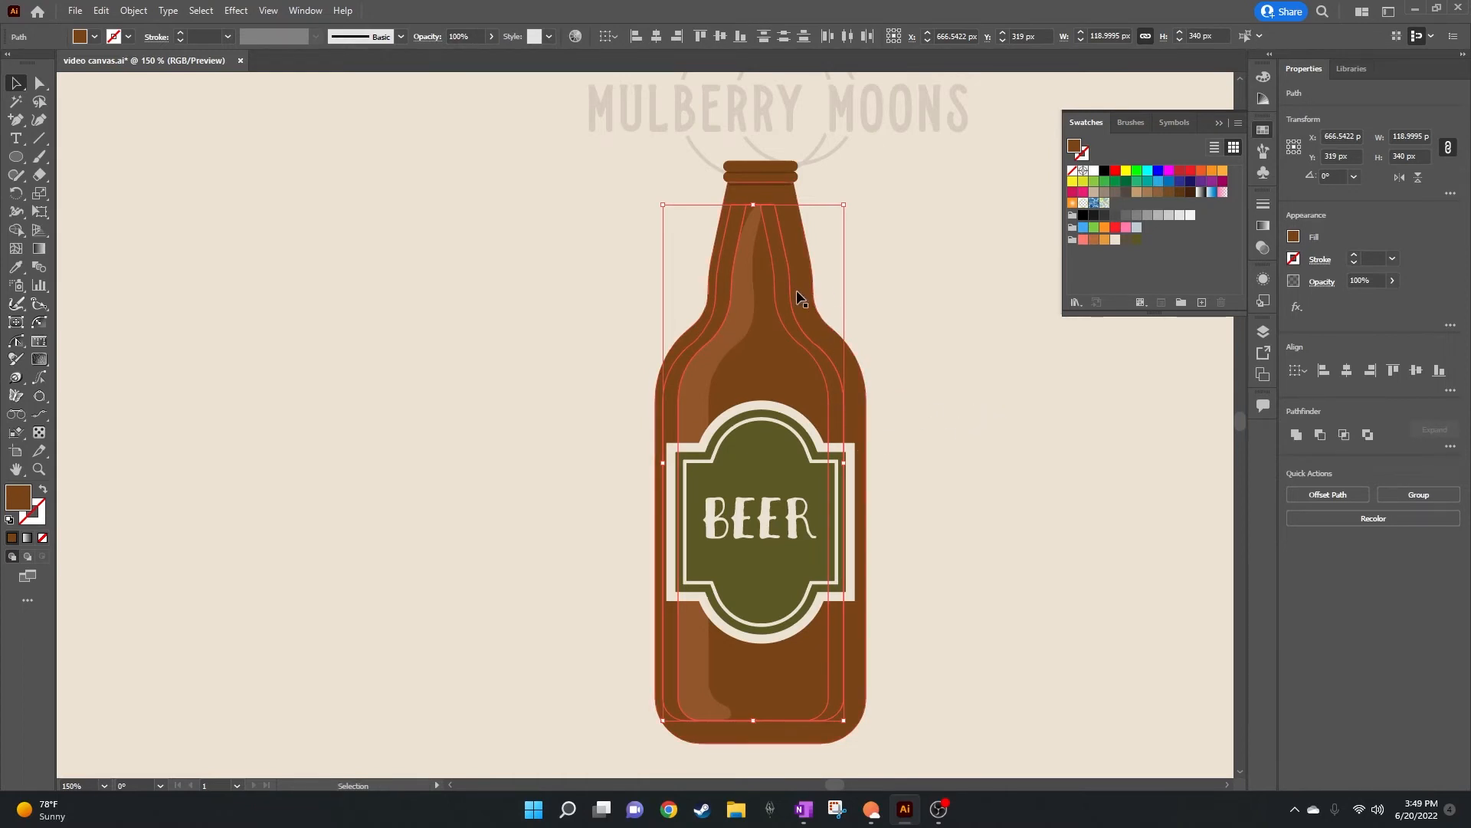
click(1320, 436)
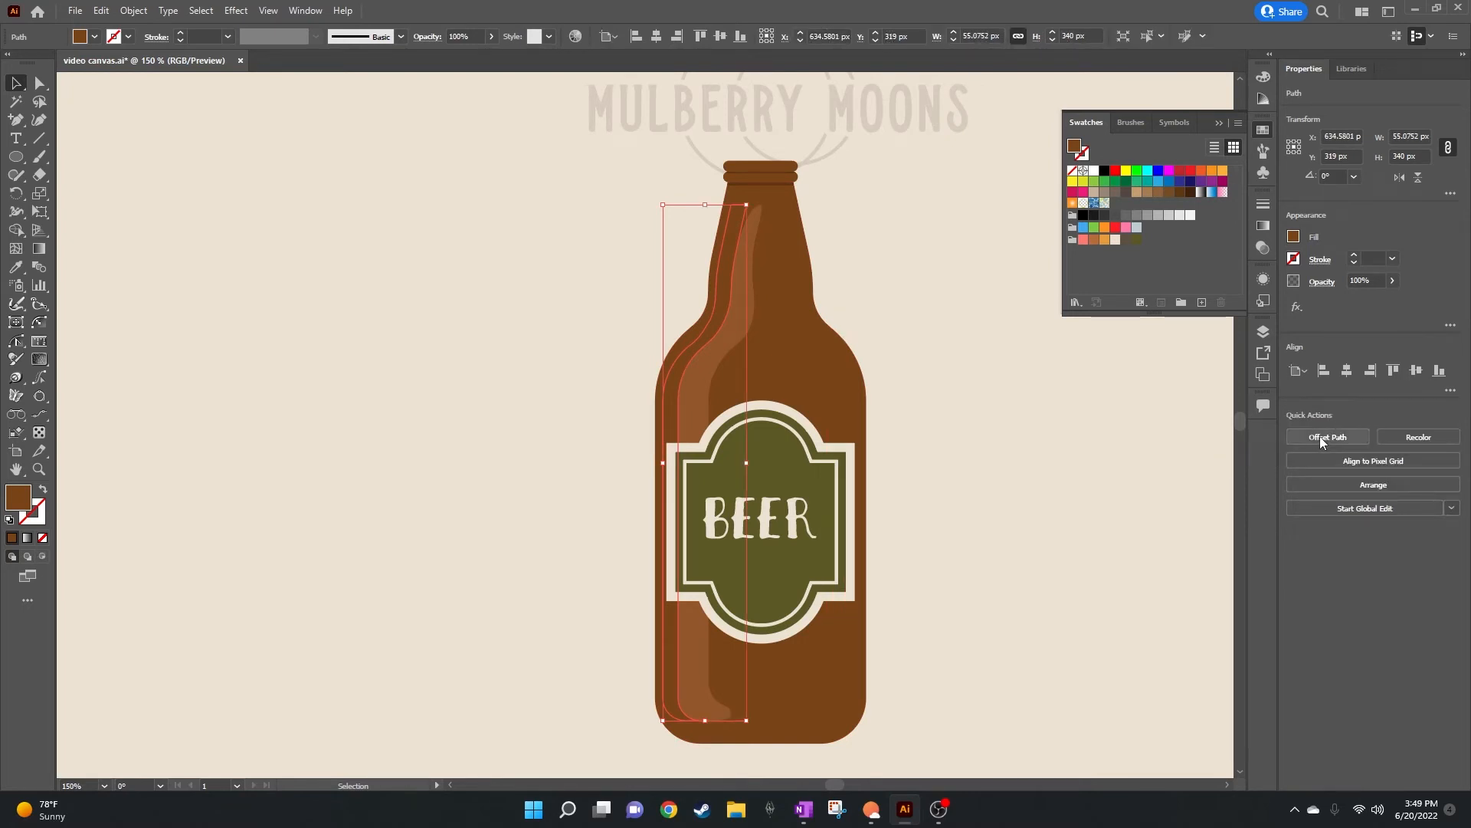
key(ctrl+z)
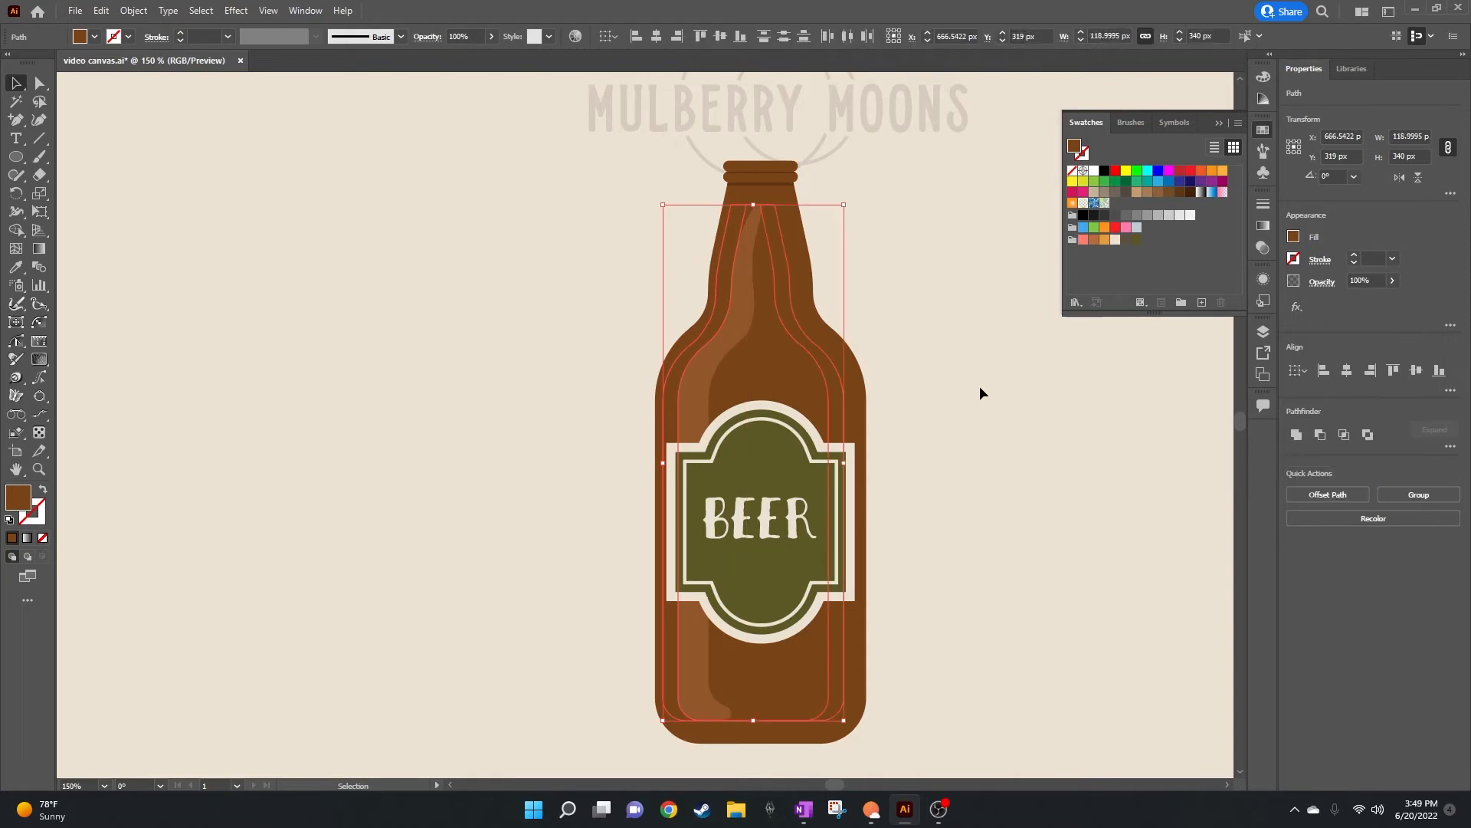
Step: Place the left-shifted offset path above the unshifted one in Layer 2's stacking order
click(881, 385)
click(843, 390)
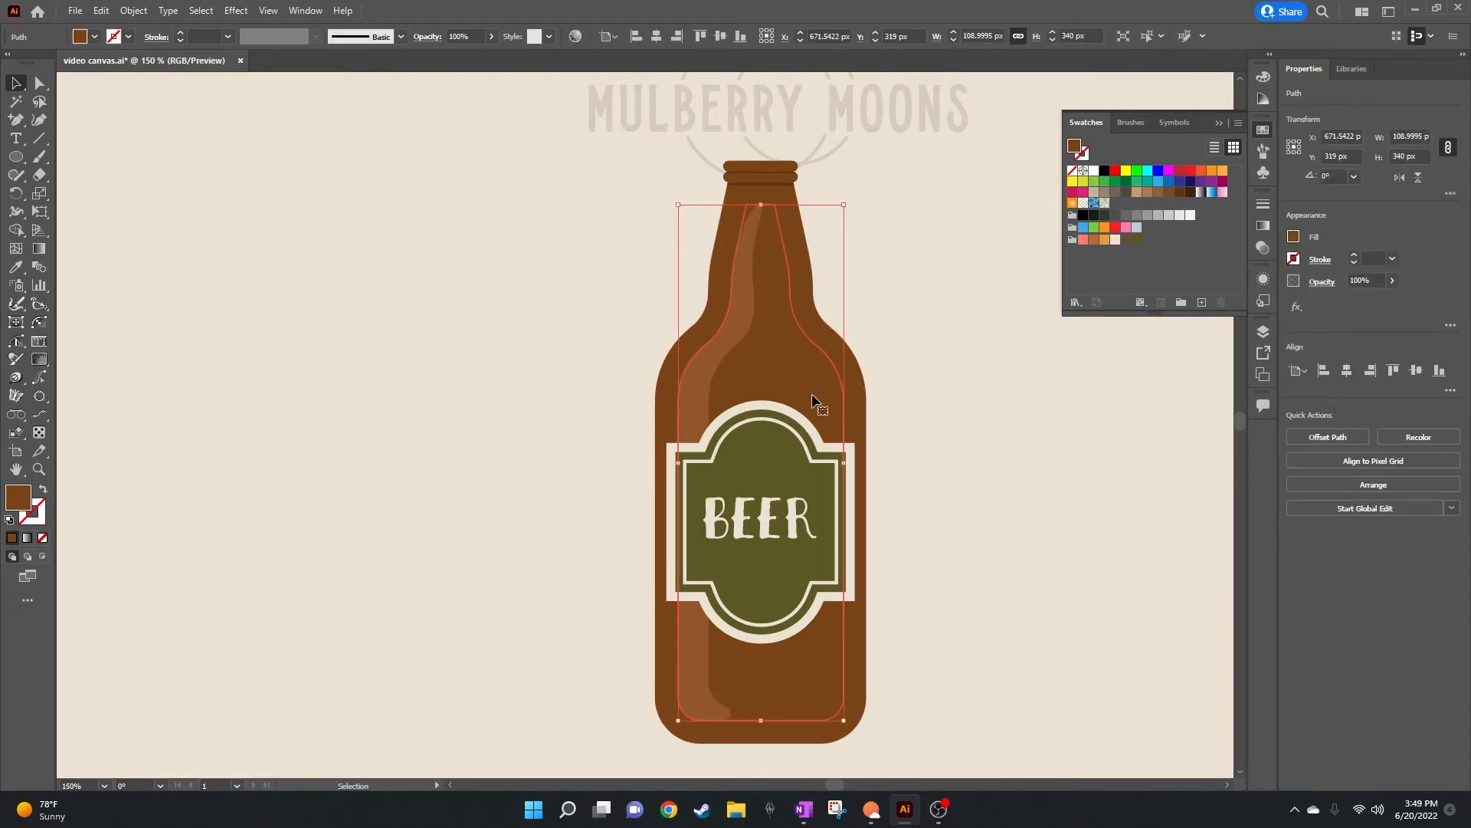
shift+click(682, 354)
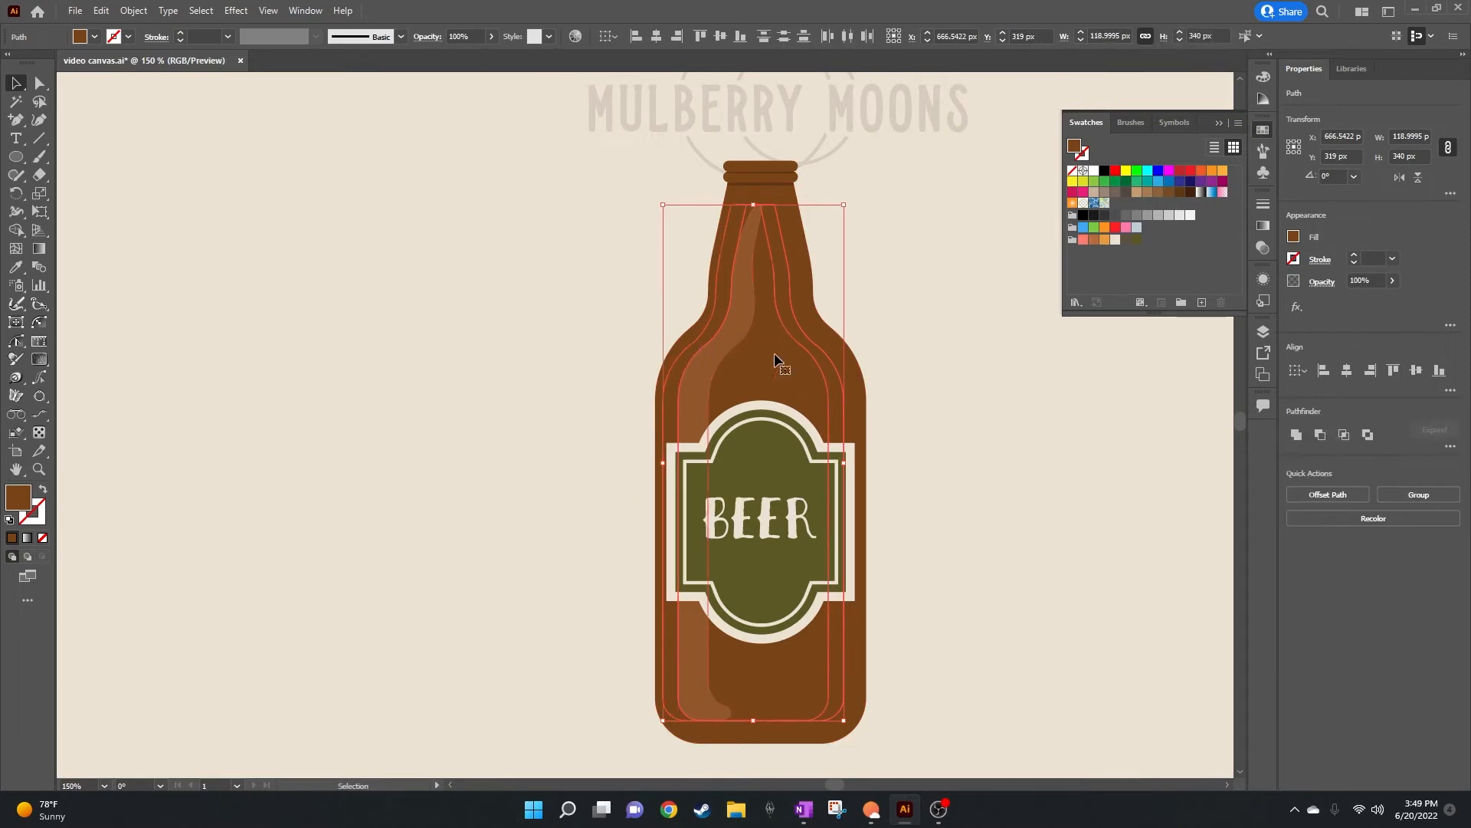
click(1264, 332)
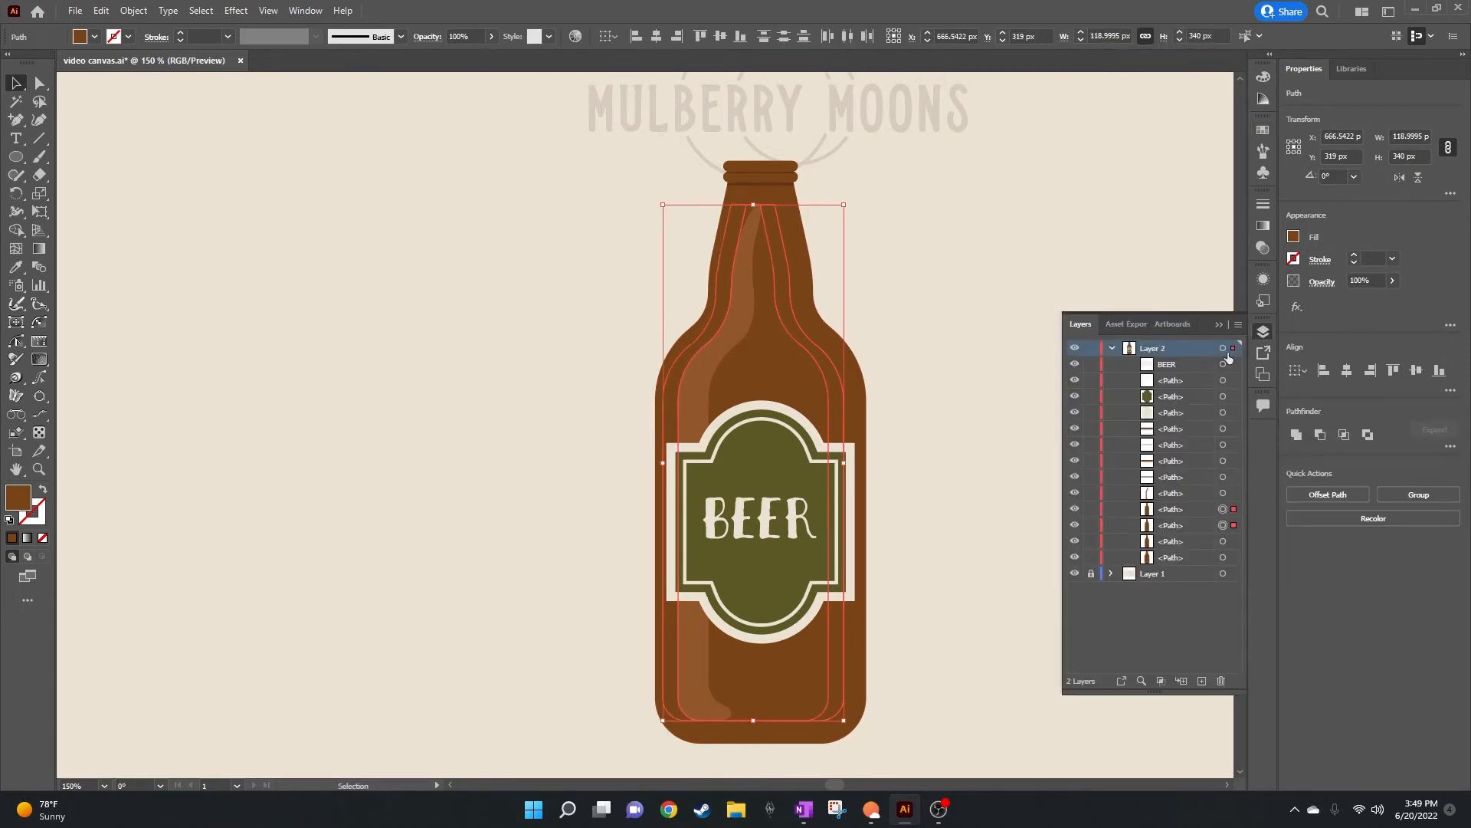
click(1234, 510)
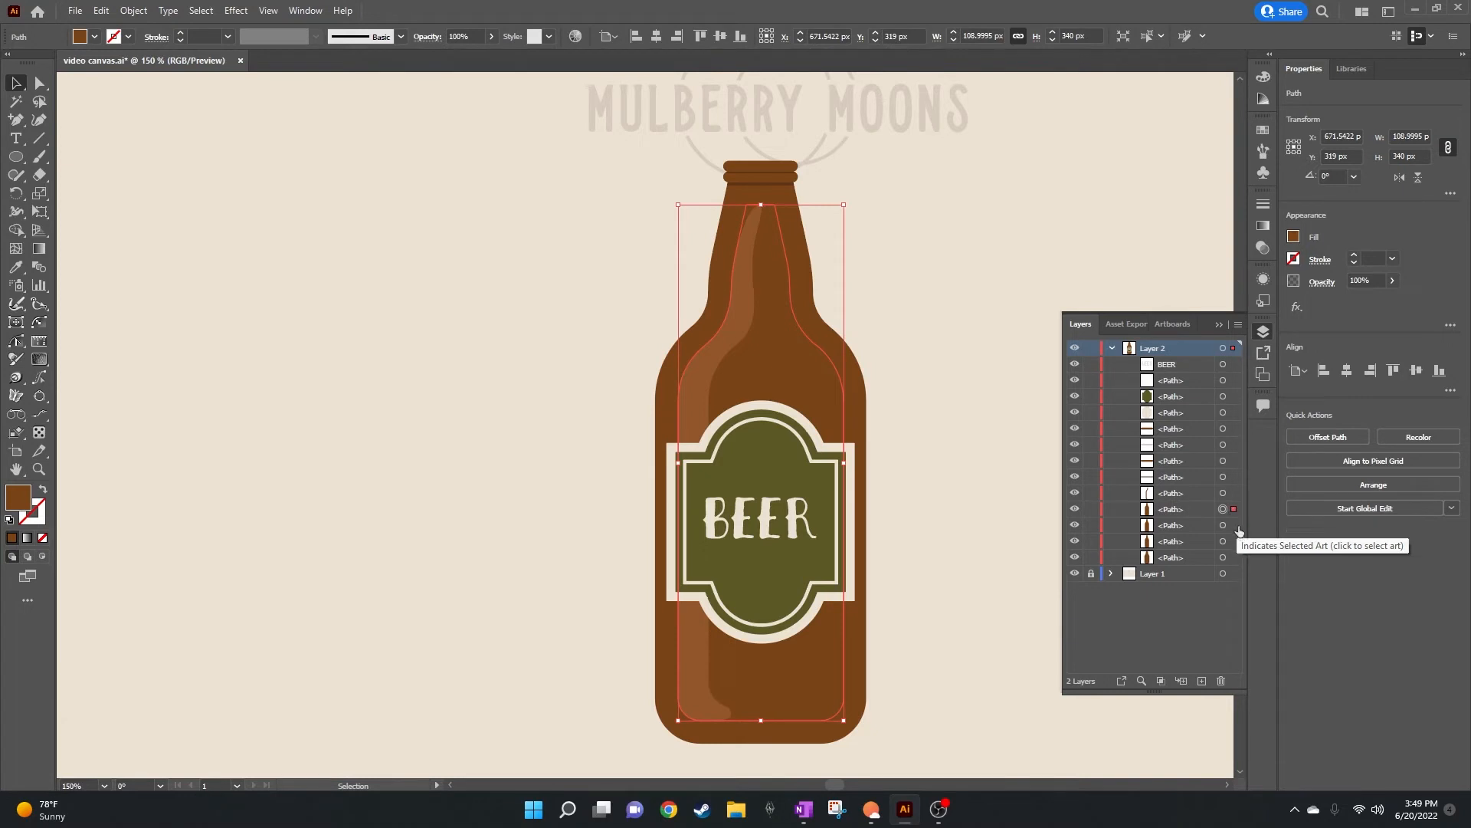
click(1234, 526)
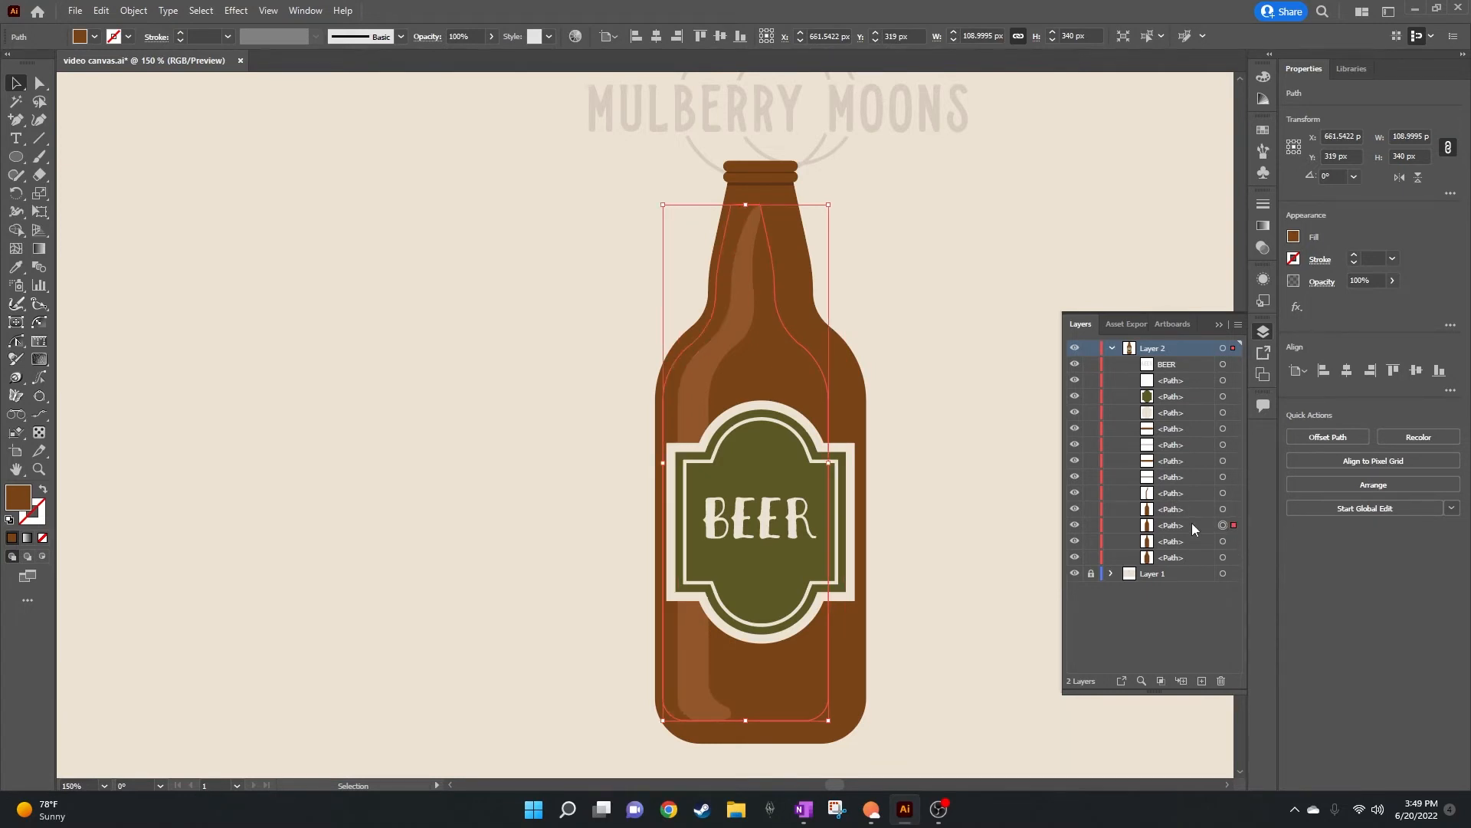
click(1197, 510)
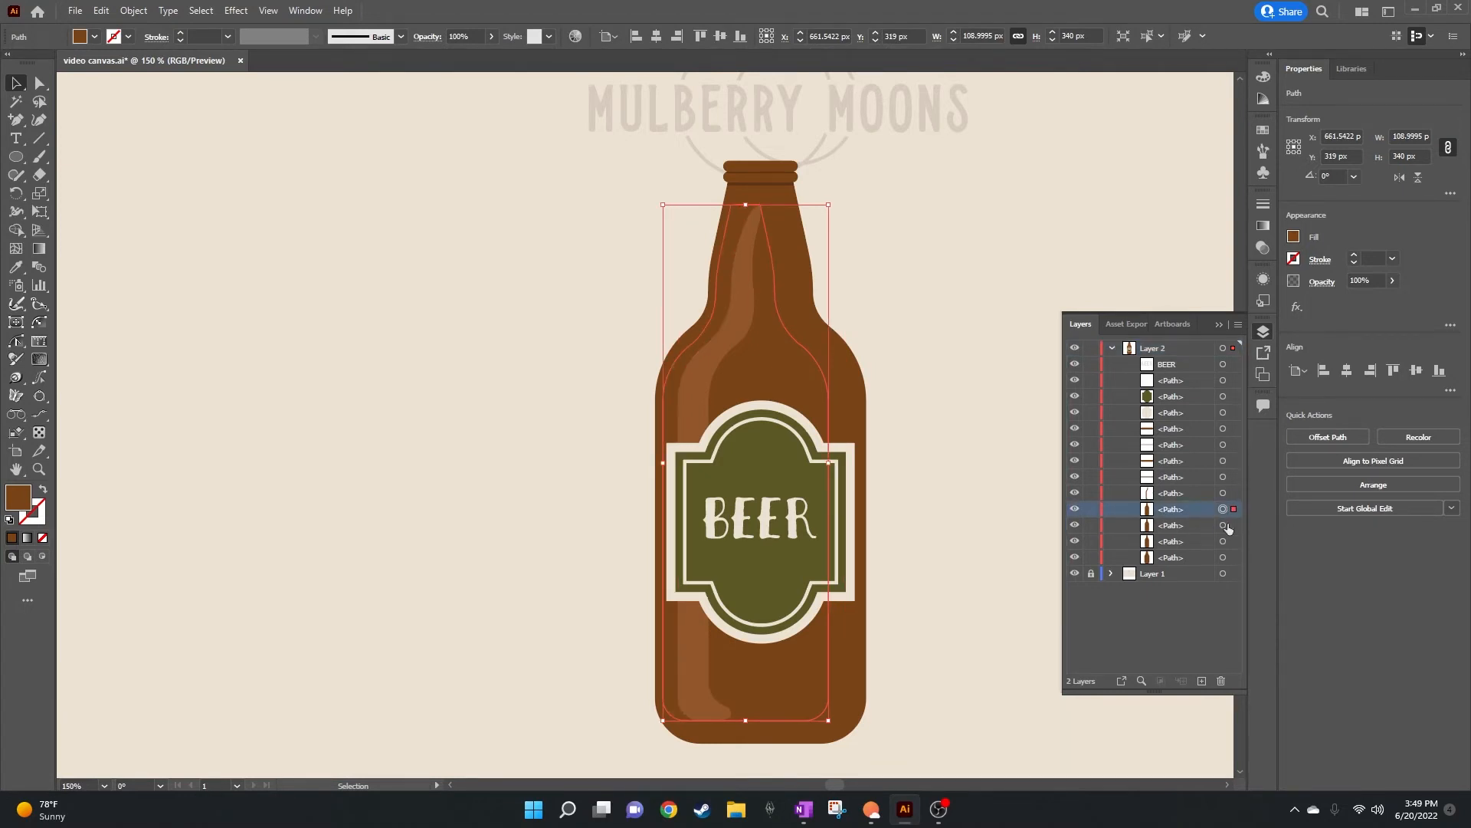
Step: Select the two overlapping offset bottle paths and subtract the left-shifted one with Minus Front
click(1227, 526)
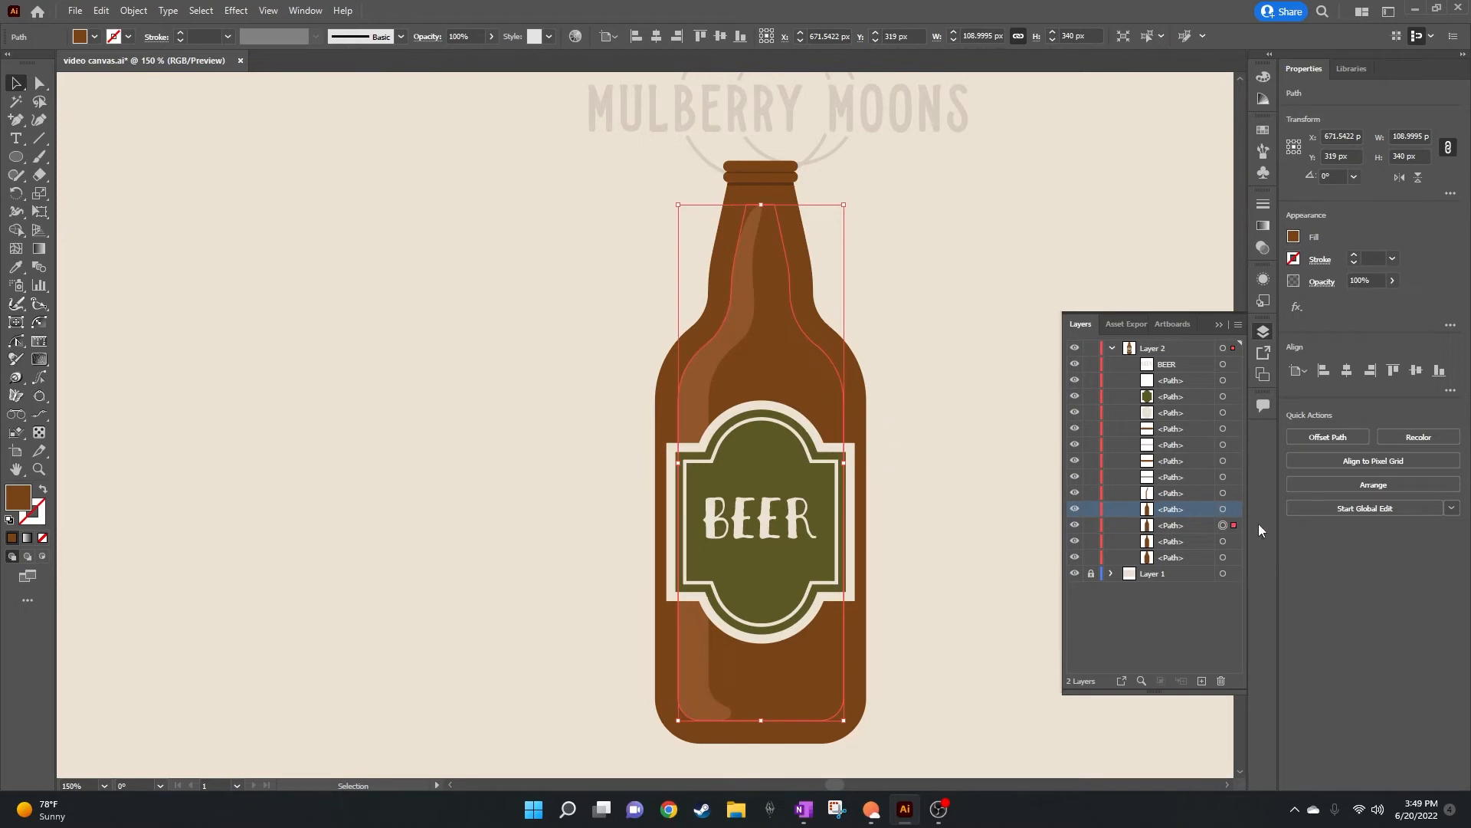
shift+click(1234, 509)
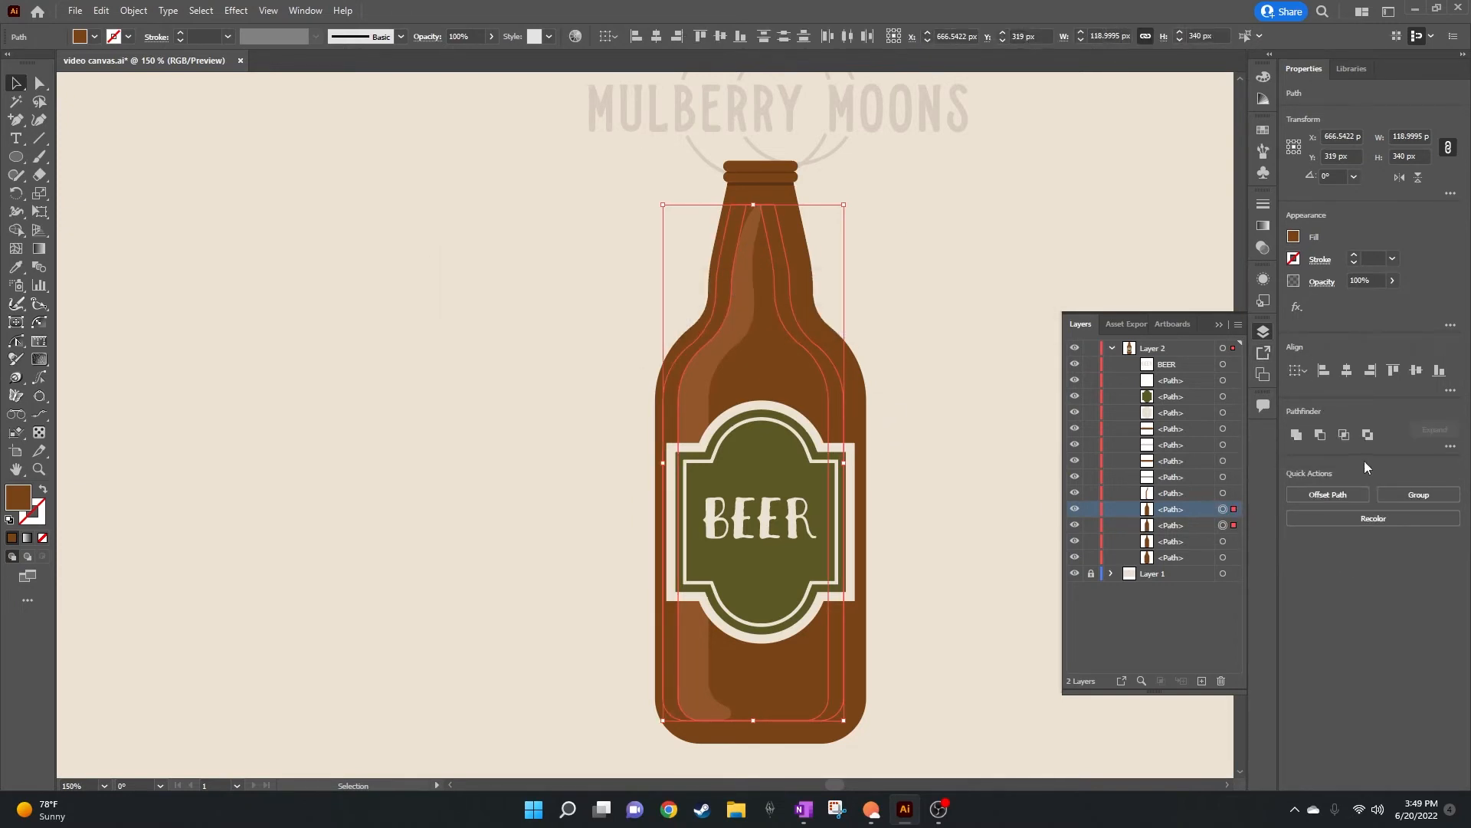
click(1320, 435)
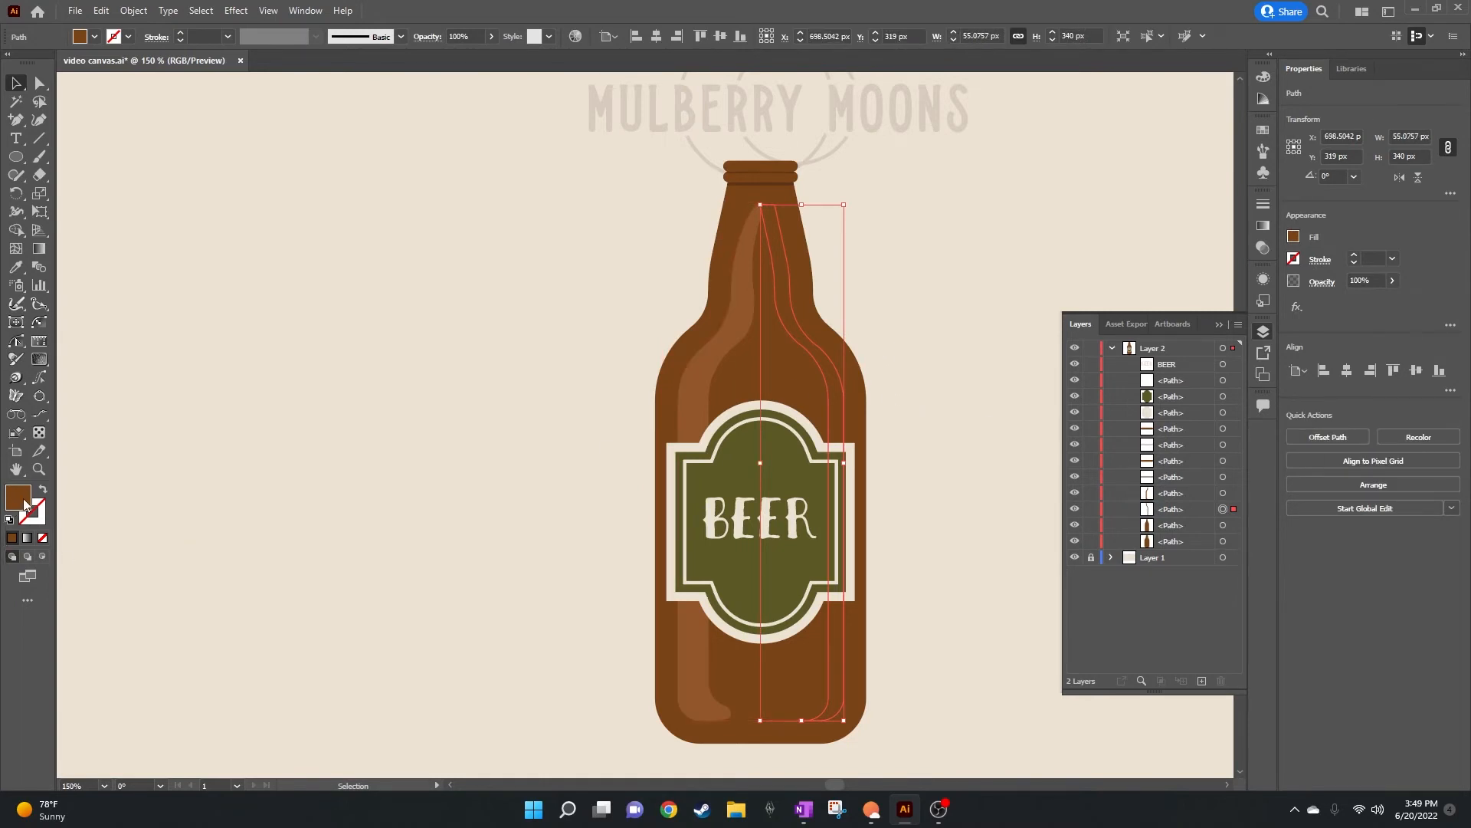
Step: Fill the resulting right-side sliver with the dark brown sampled from the bottle's neck band, and deselect it
click(19, 270)
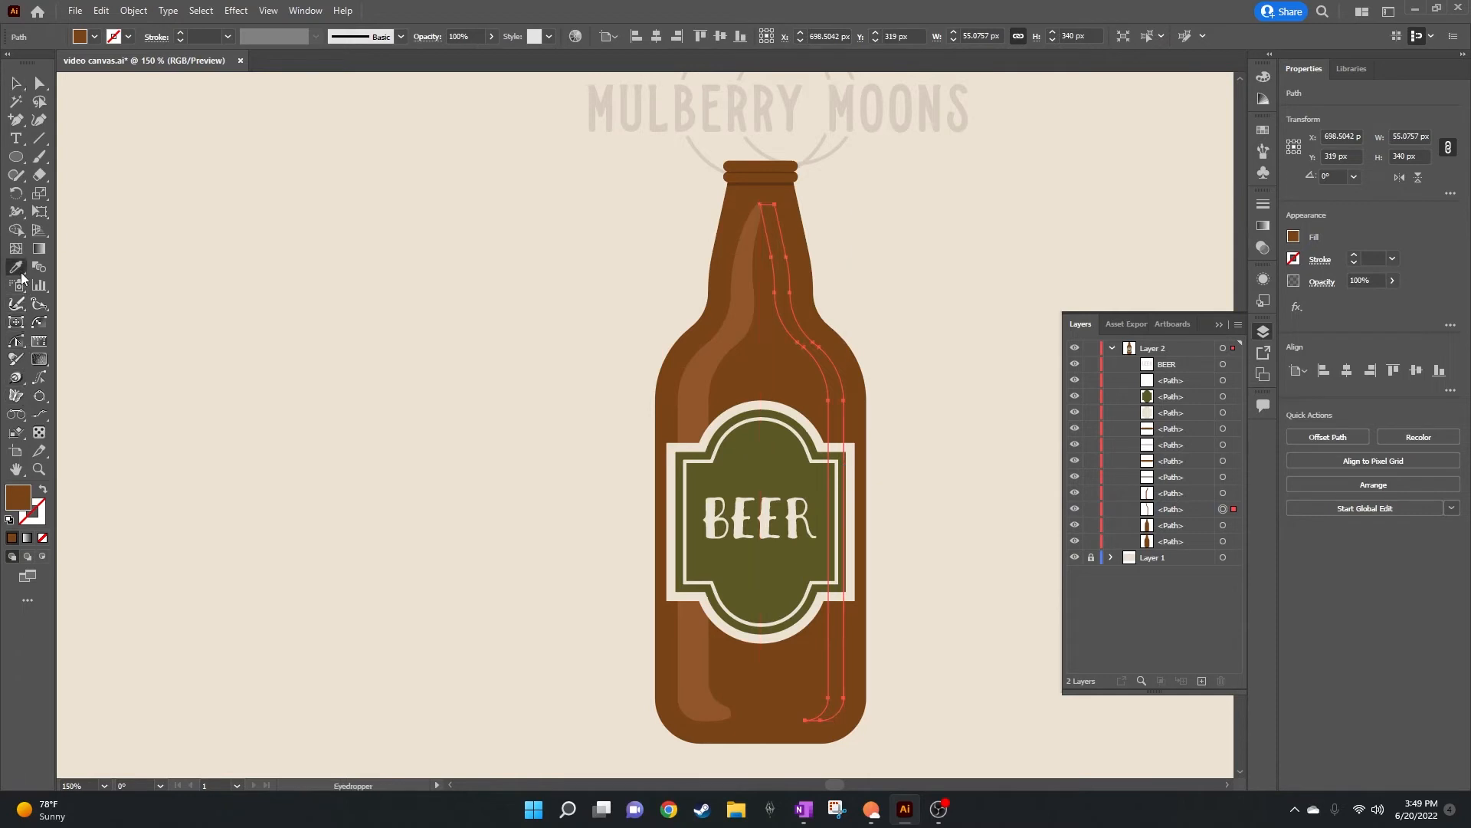
click(764, 179)
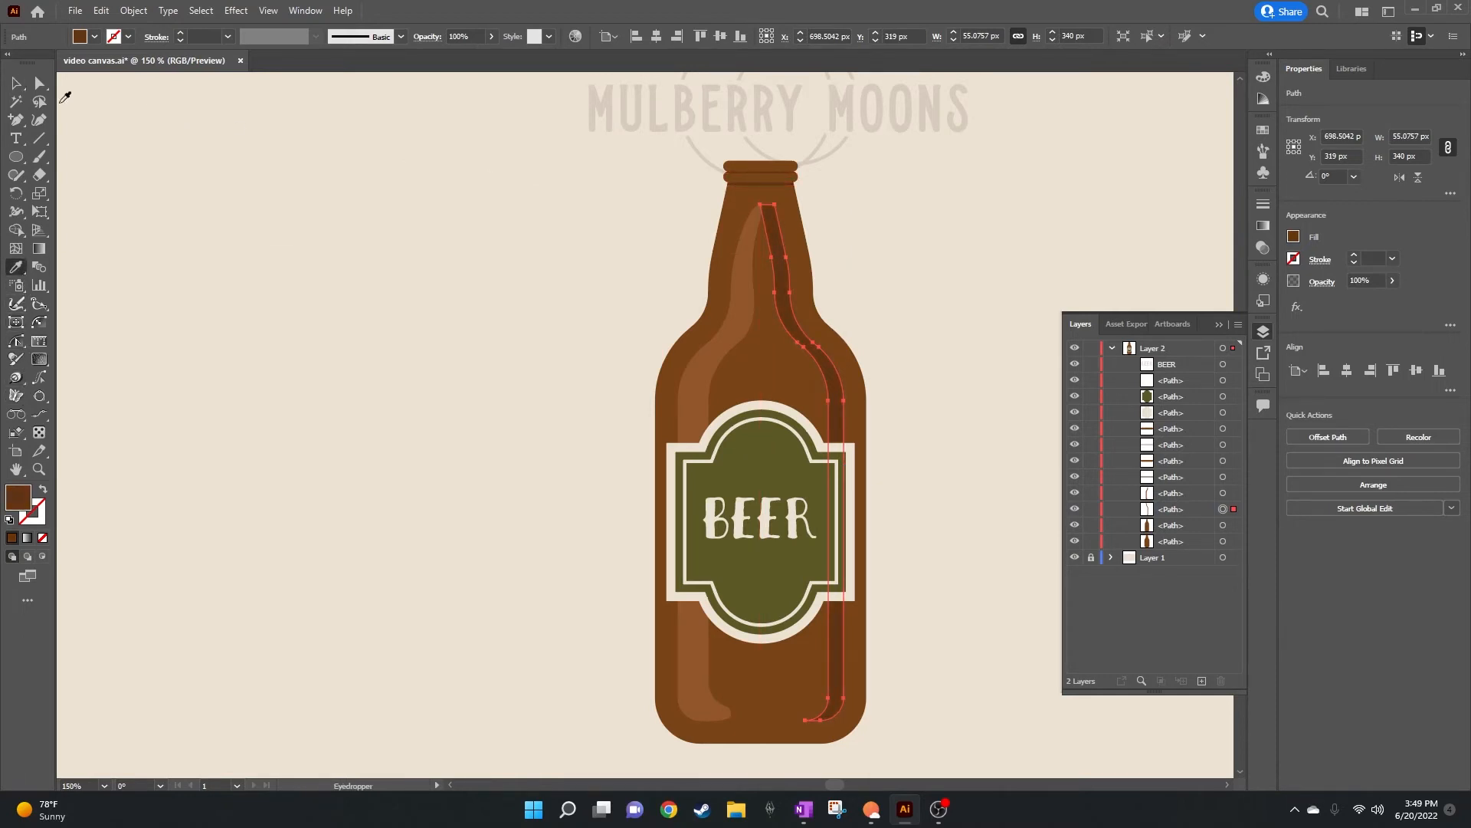
click(21, 86)
click(486, 365)
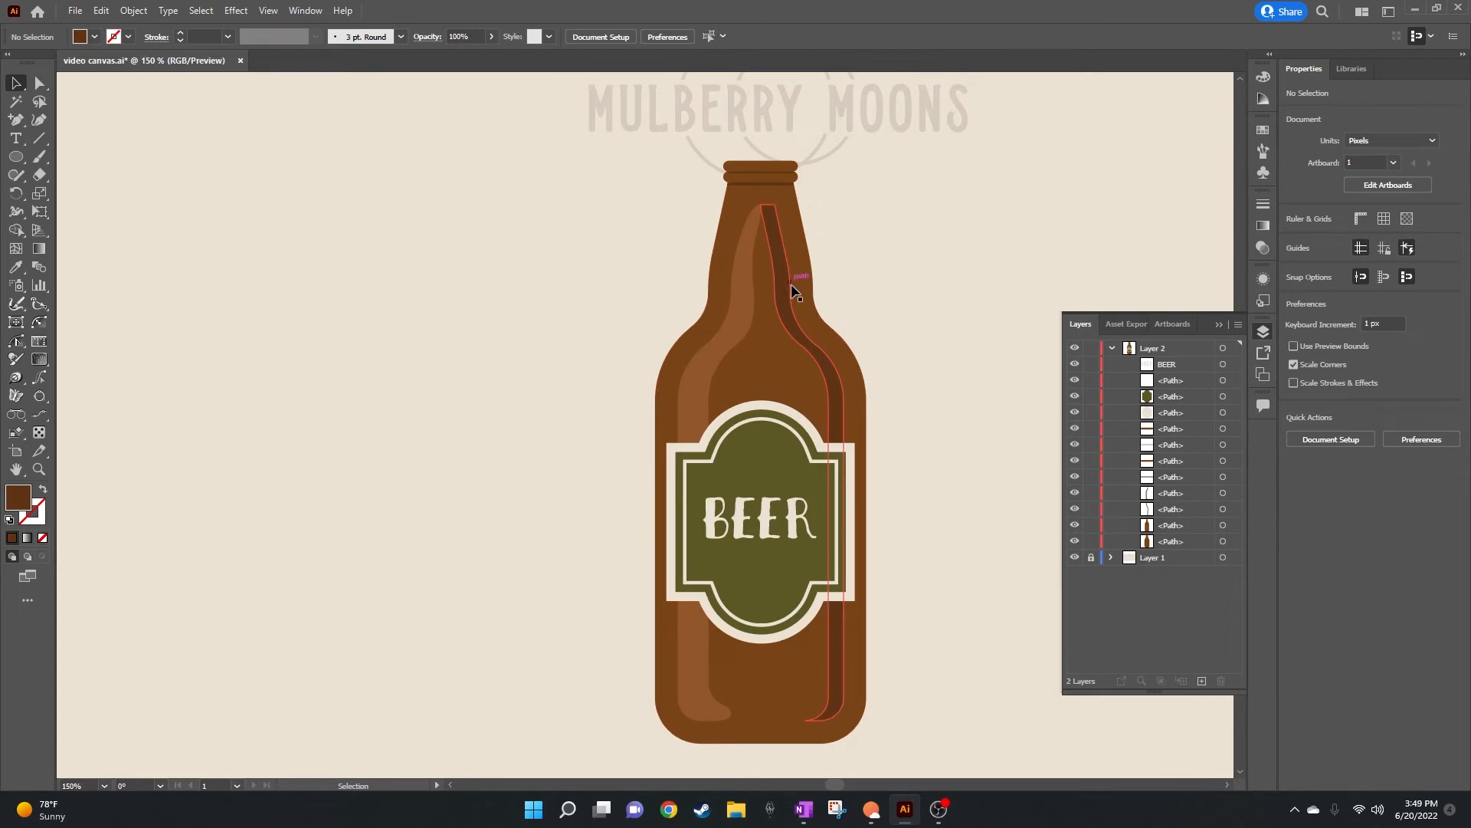
Step: Erase the neck portion of the dark brown shadow with the Eraser, leaving it starting at the bottle's right shoulder
click(831, 381)
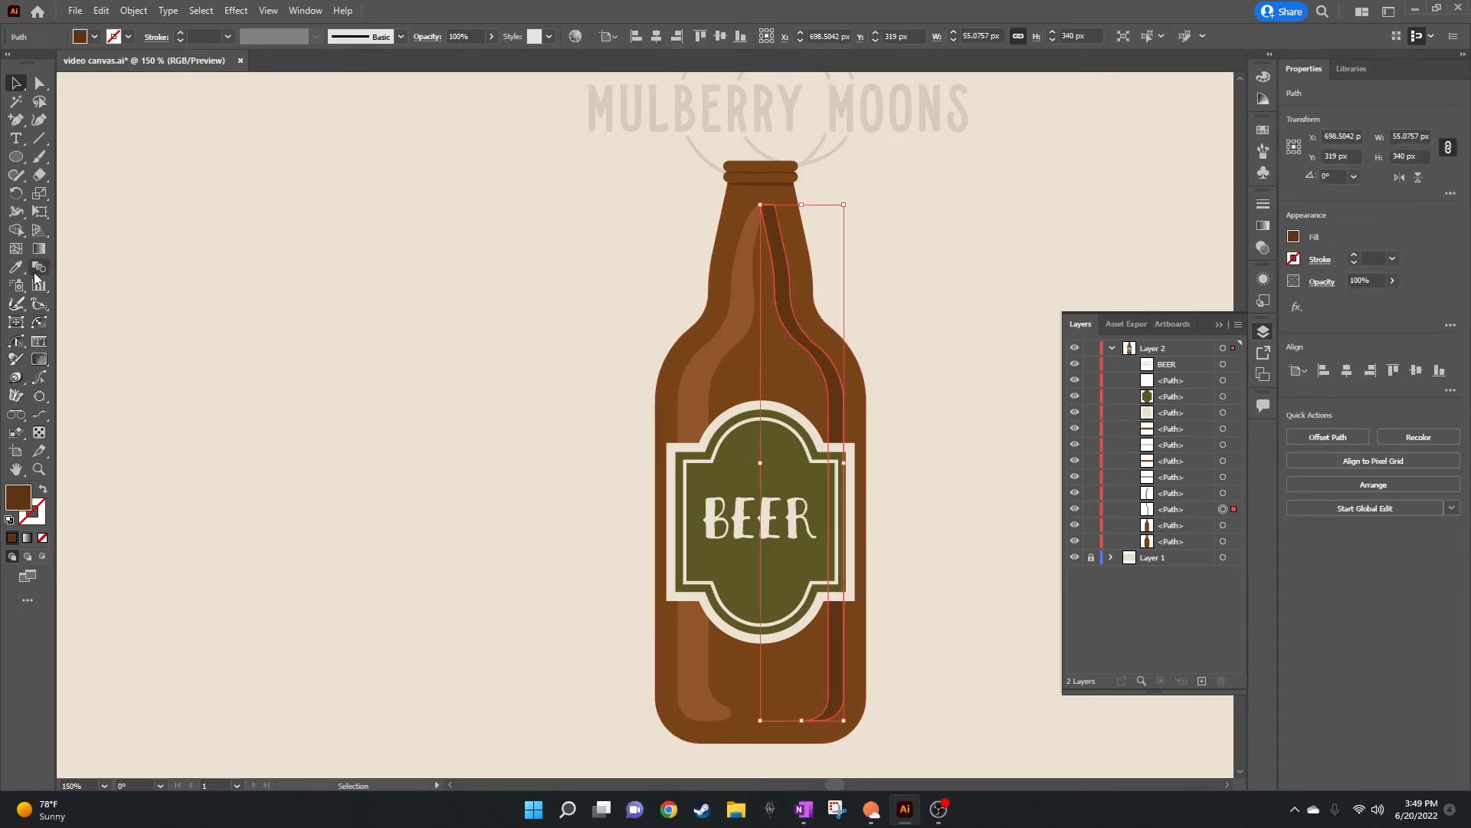
click(39, 175)
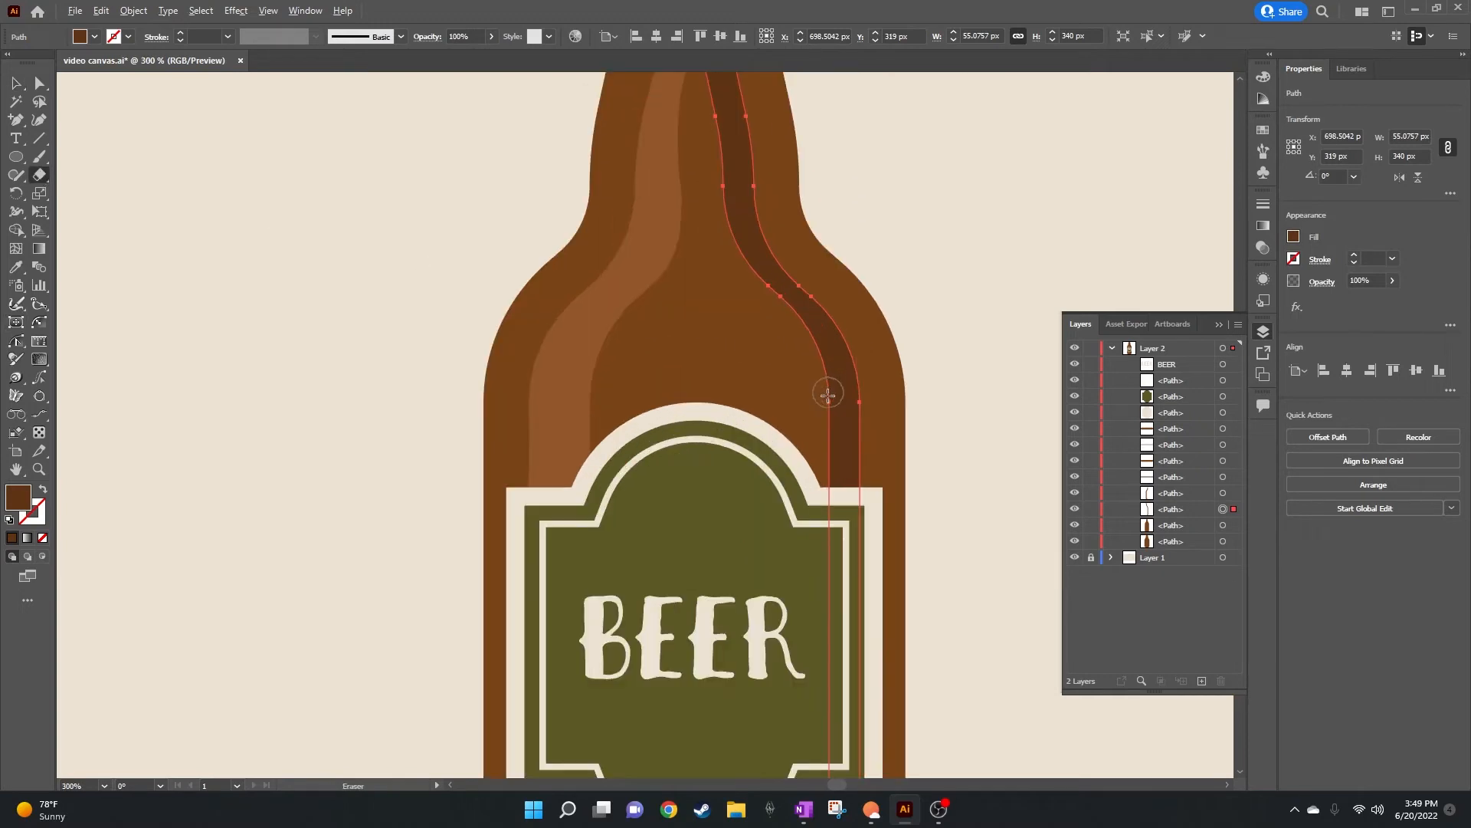
scroll(828, 398, up, 2)
scroll(827, 398, up, 3)
mouse_move(720, 218)
mouse_down()
mouse_move(690, 212)
mouse_move(719, 233)
mouse_move(698, 236)
mouse_move(715, 240)
mouse_move(715, 296)
mouse_move(711, 249)
mouse_move(708, 265)
mouse_move(725, 253)
mouse_move(736, 419)
mouse_move(815, 475)
mouse_move(742, 377)
mouse_move(715, 233)
mouse_up()
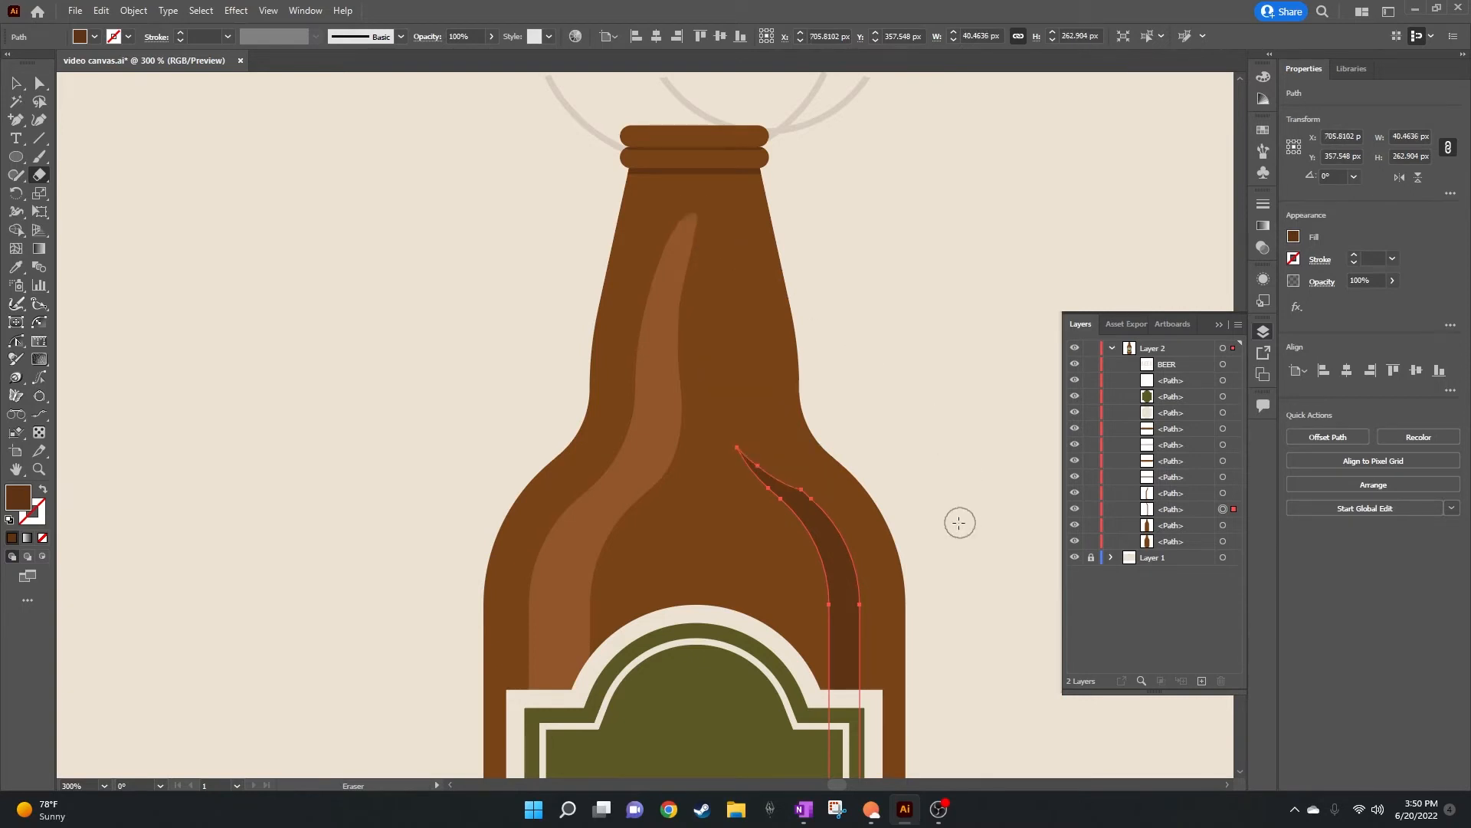
Step: Smooth the erased upper end of the shadow with the Smooth Tool along its shoulder edge and tip
click(16, 175)
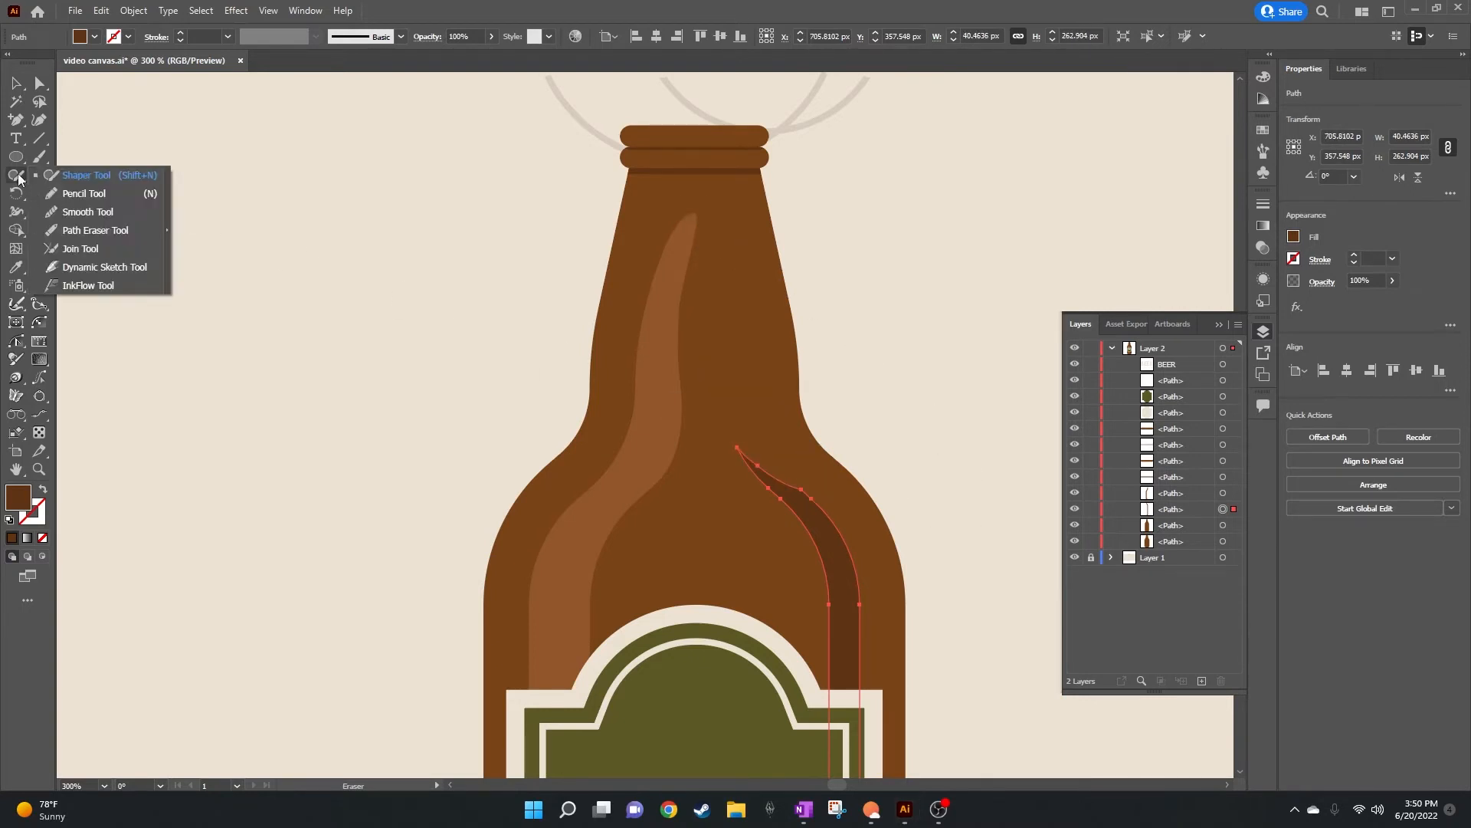
click(89, 216)
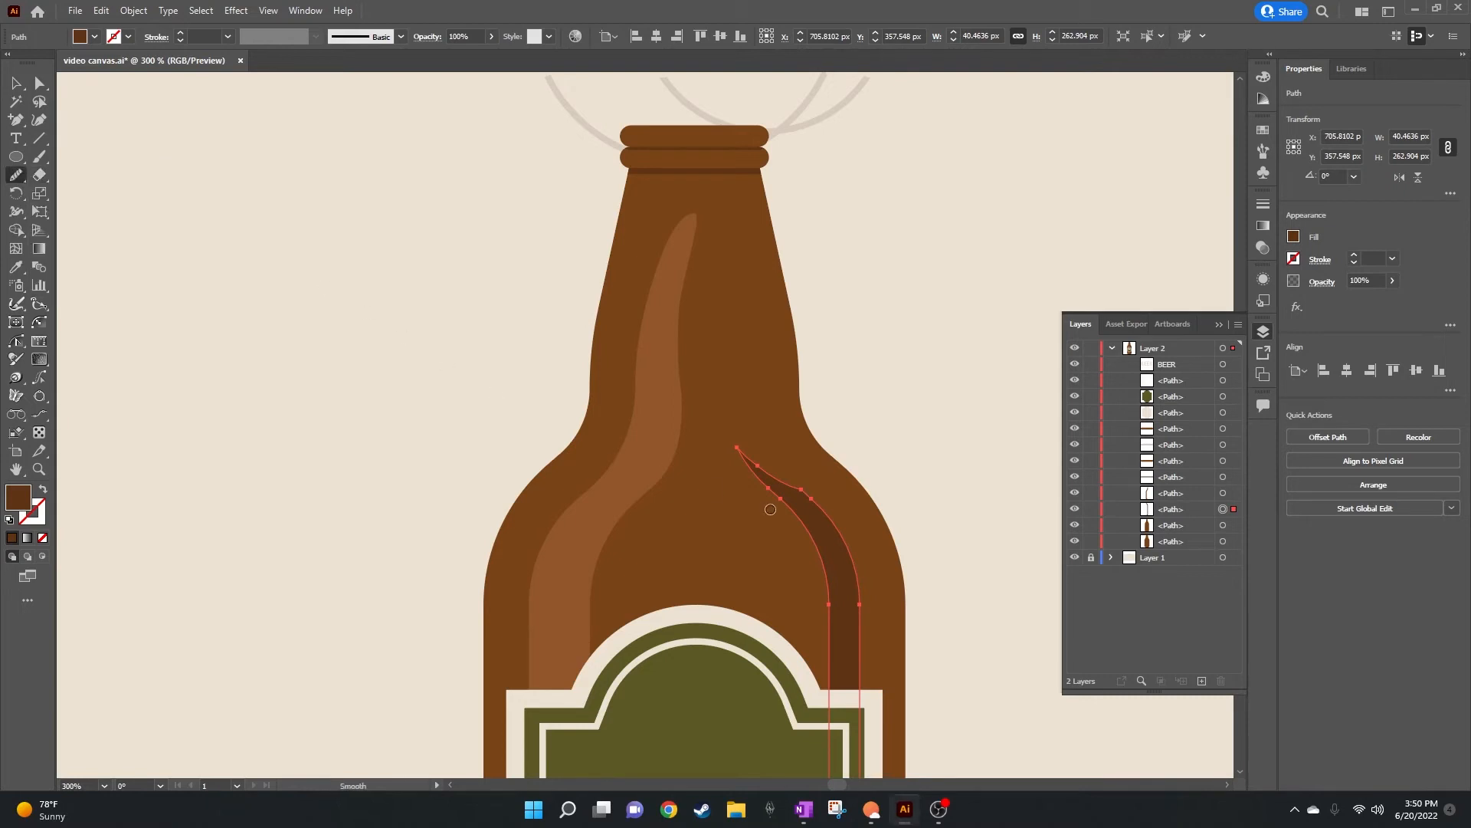
mouse_move(822, 506)
mouse_down()
mouse_move(740, 450)
mouse_move(796, 492)
mouse_up()
mouse_move(750, 469)
mouse_down()
mouse_move(812, 540)
mouse_move(817, 500)
mouse_move(739, 451)
mouse_up()
scroll(963, 495, down, 2)
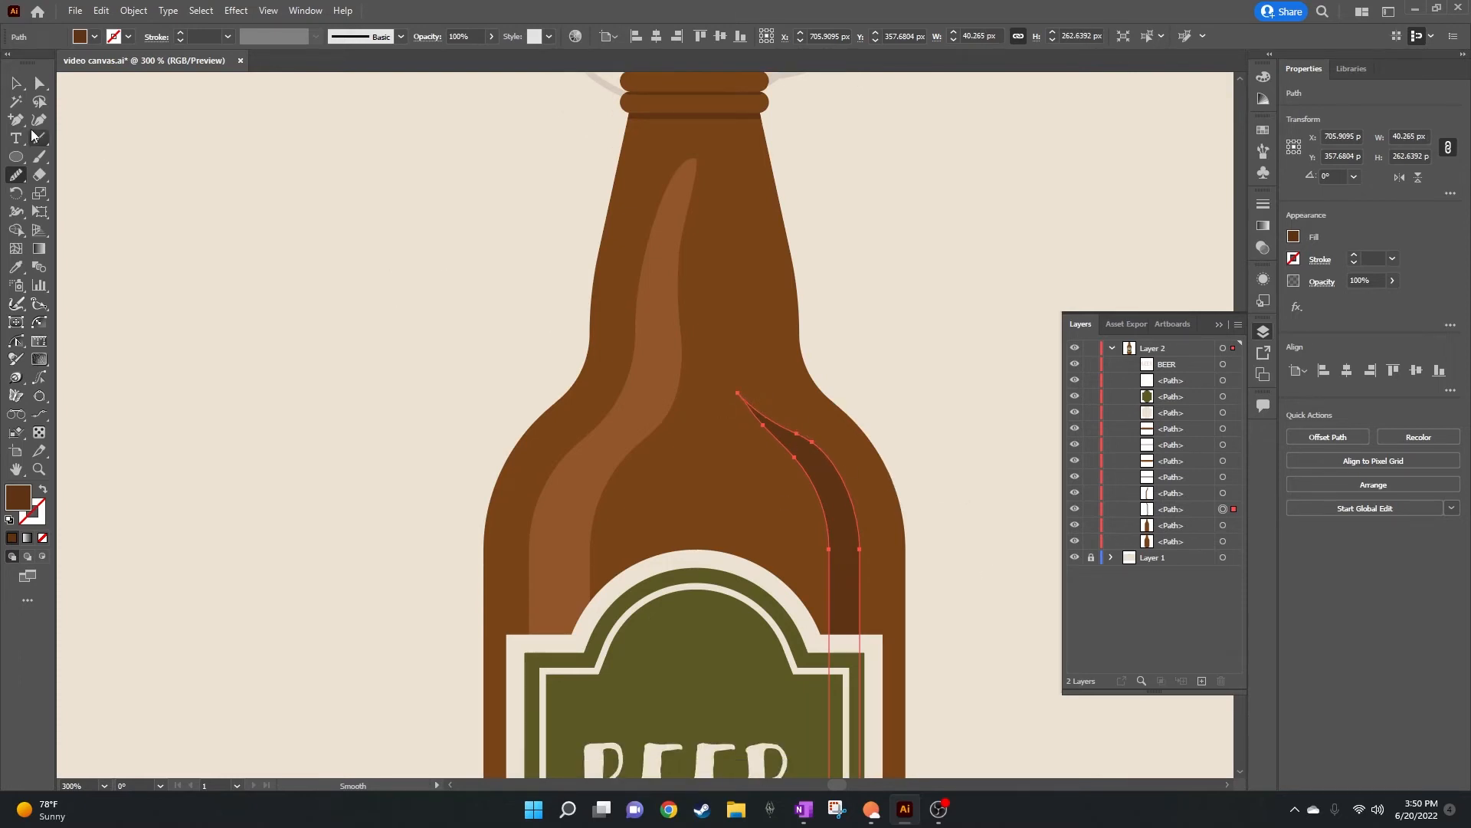
Step: Select the anchor point at the shadow's upper tip and convert it to a smooth point
key(a)
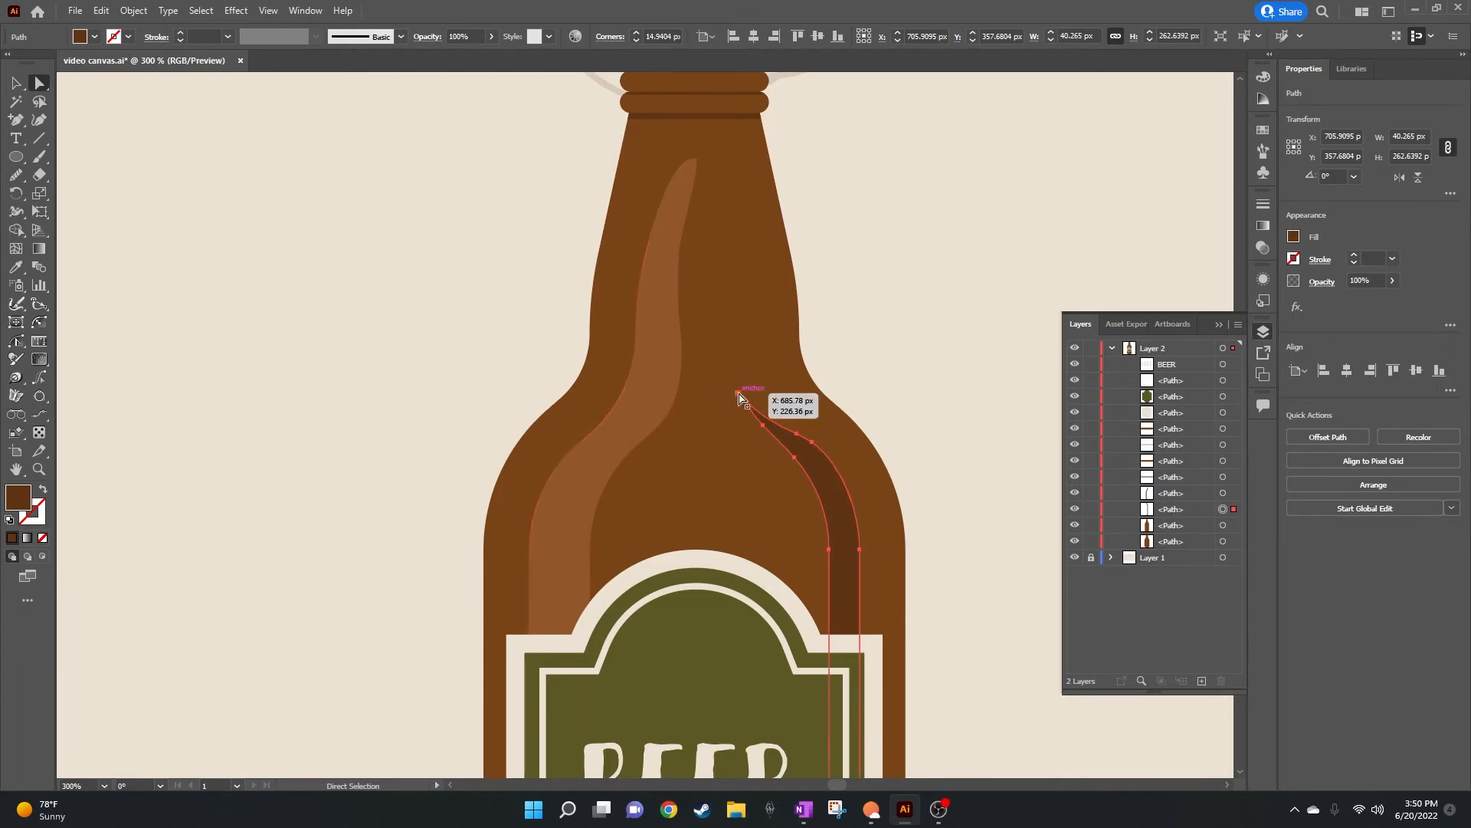
drag(743, 401, 764, 428)
scroll(764, 428, up, 7)
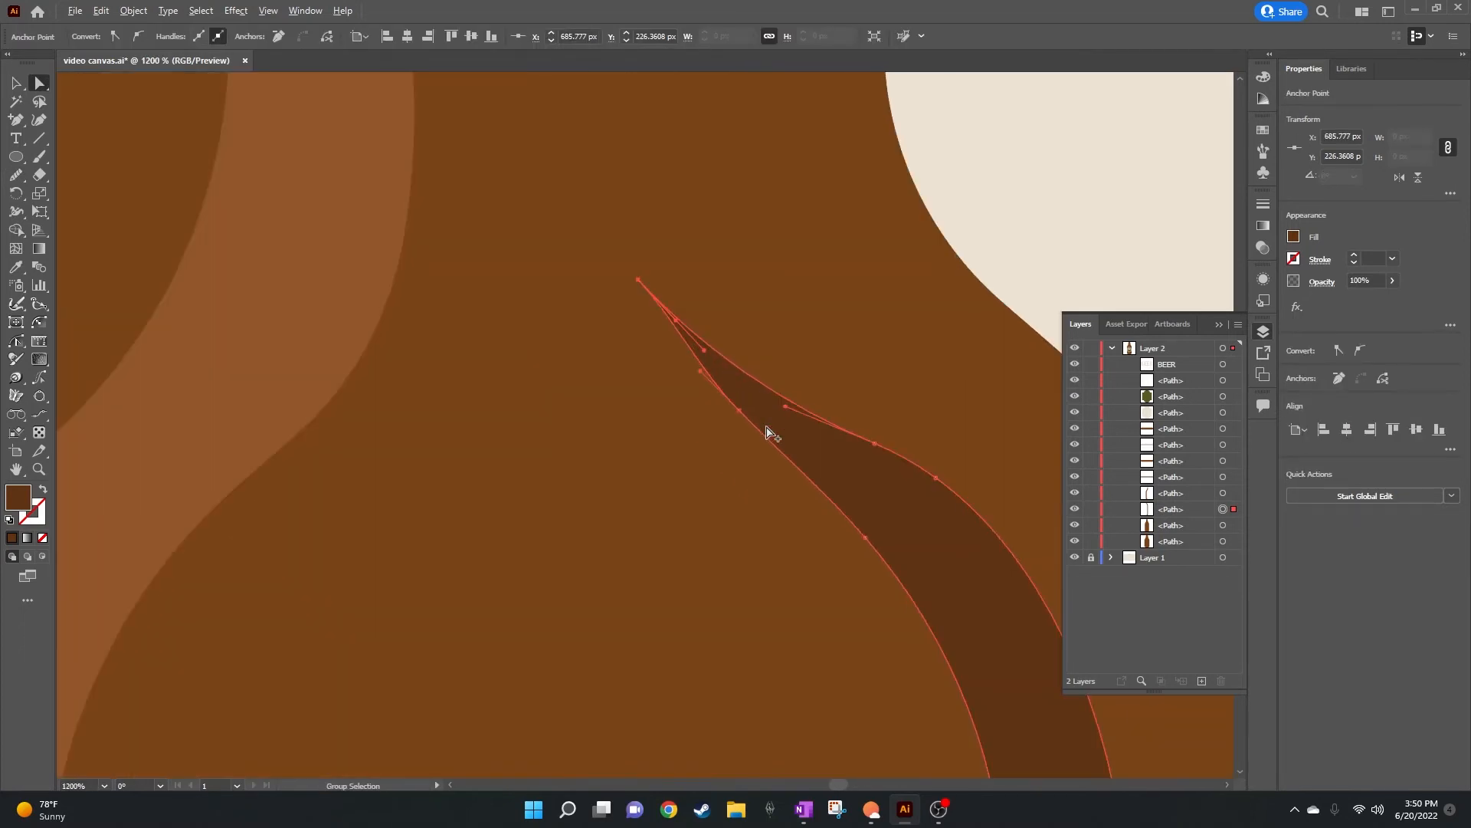
scroll(669, 406, up, 1)
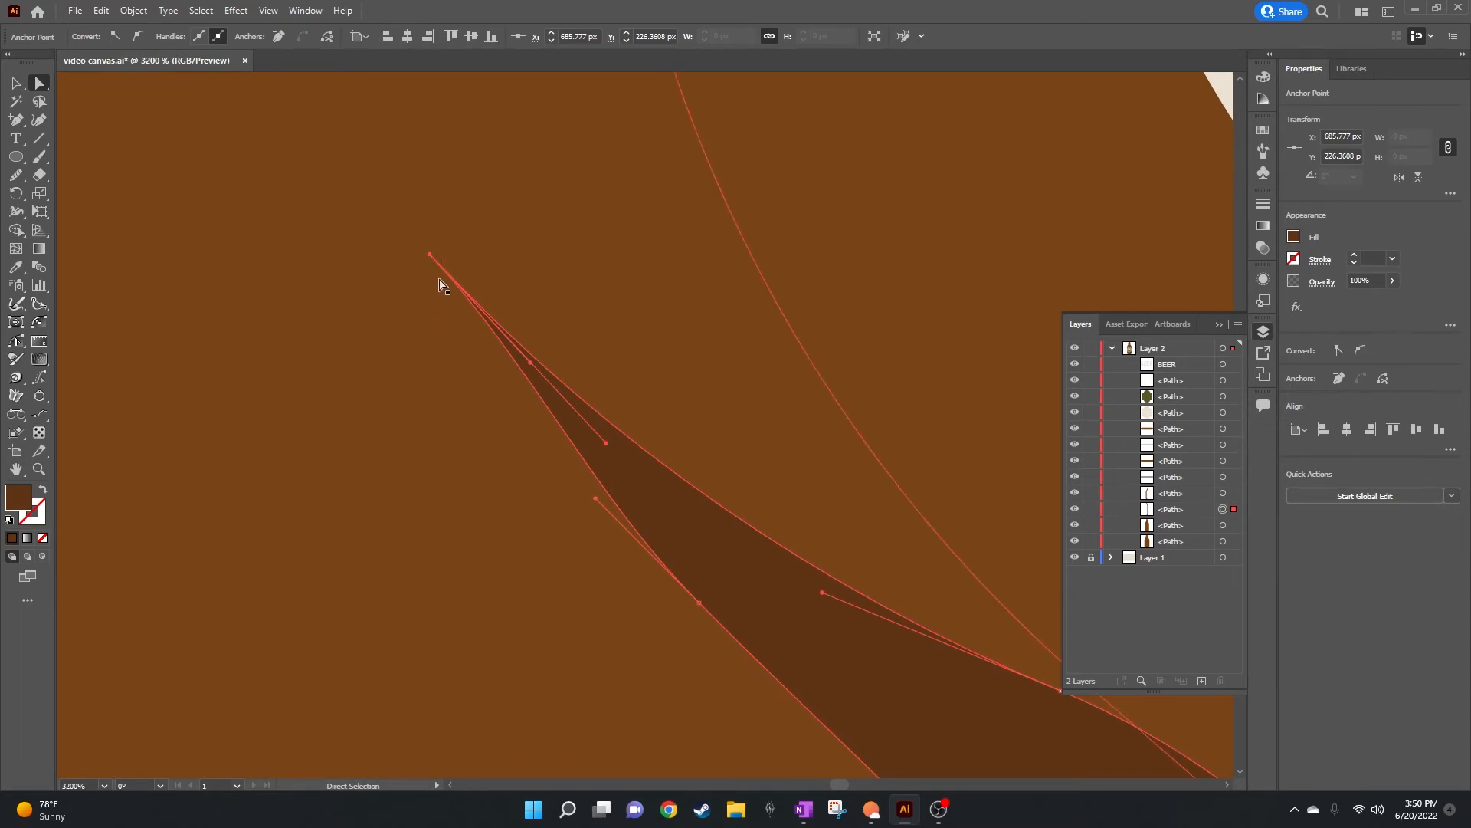
click(430, 257)
click(430, 256)
click(138, 40)
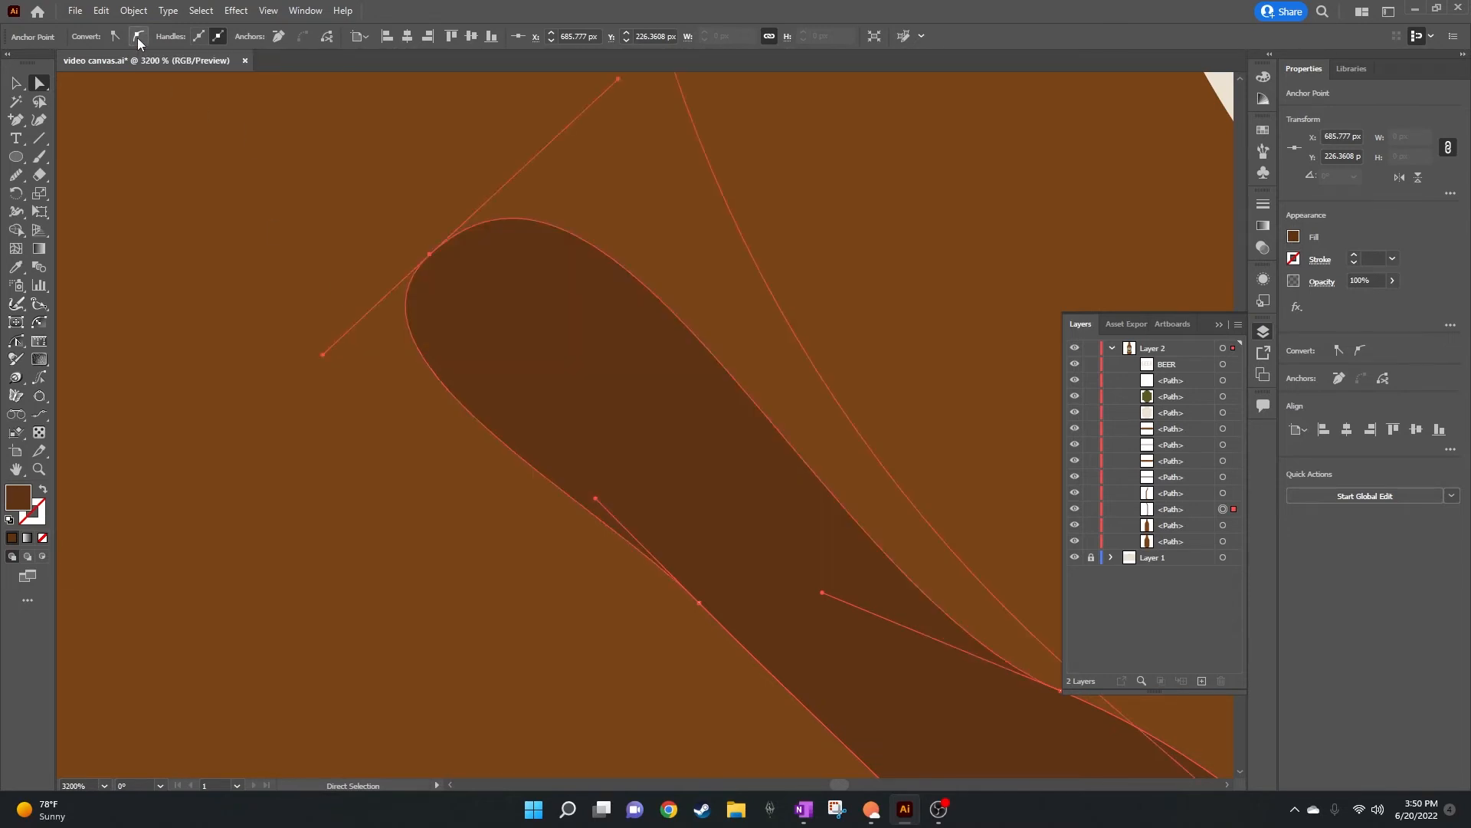
Step: Shorten both direction handles of the shadow's tip anchor to make a narrow rounded end
scroll(453, 391, down, 4)
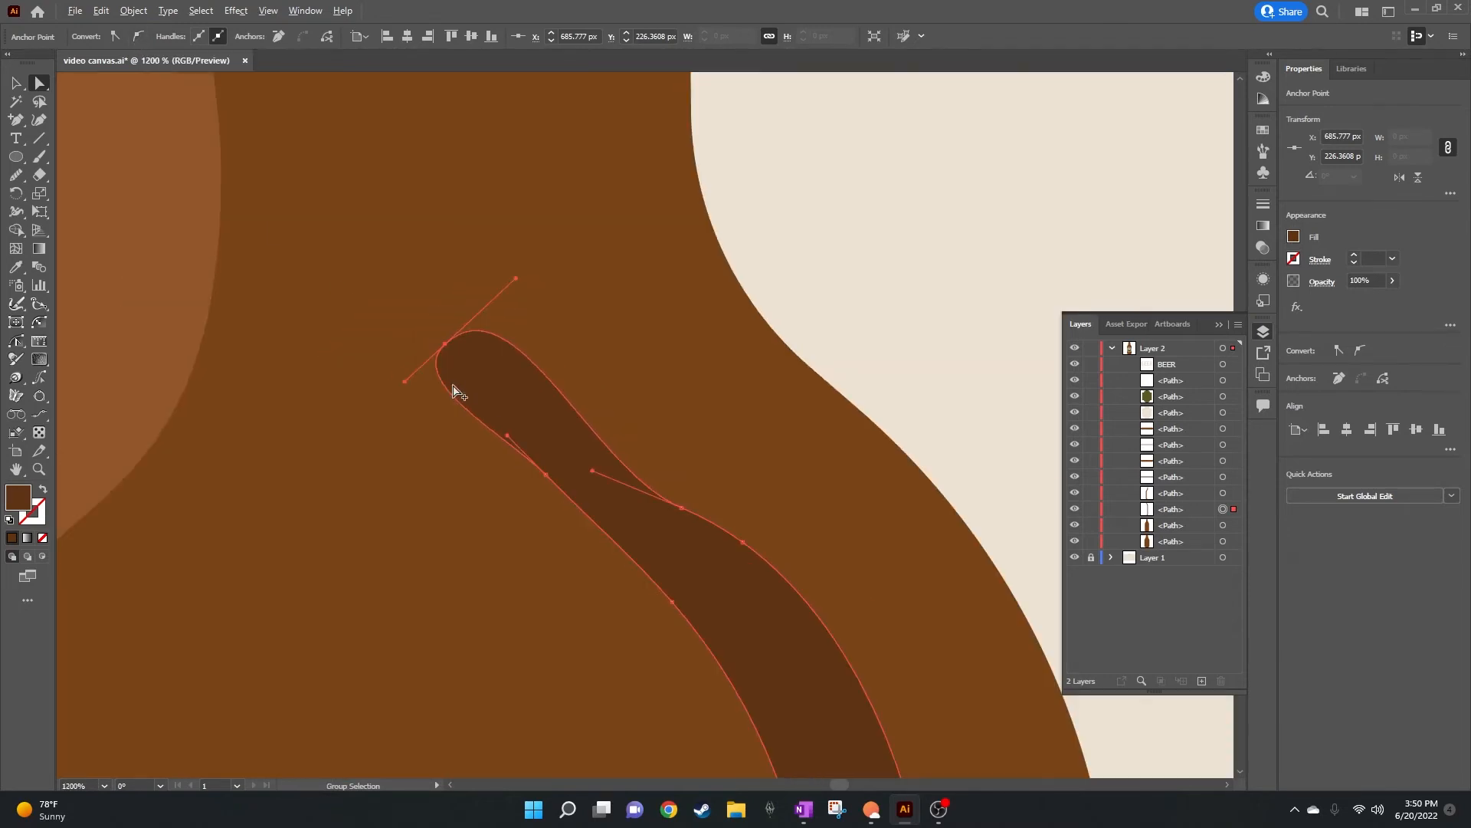
scroll(453, 391, down, 2)
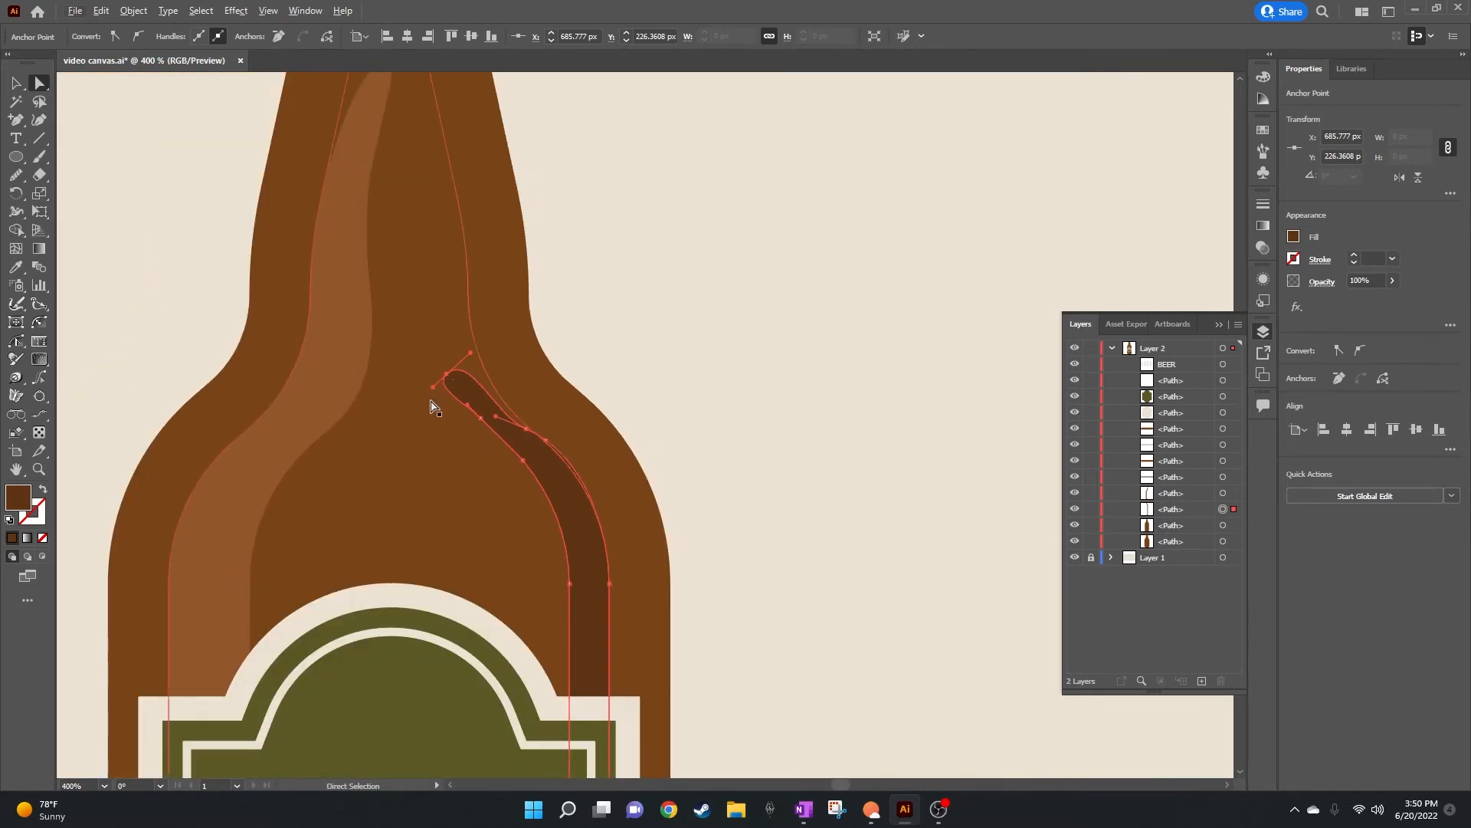
scroll(536, 466, up, 2)
scroll(537, 463, up, 3)
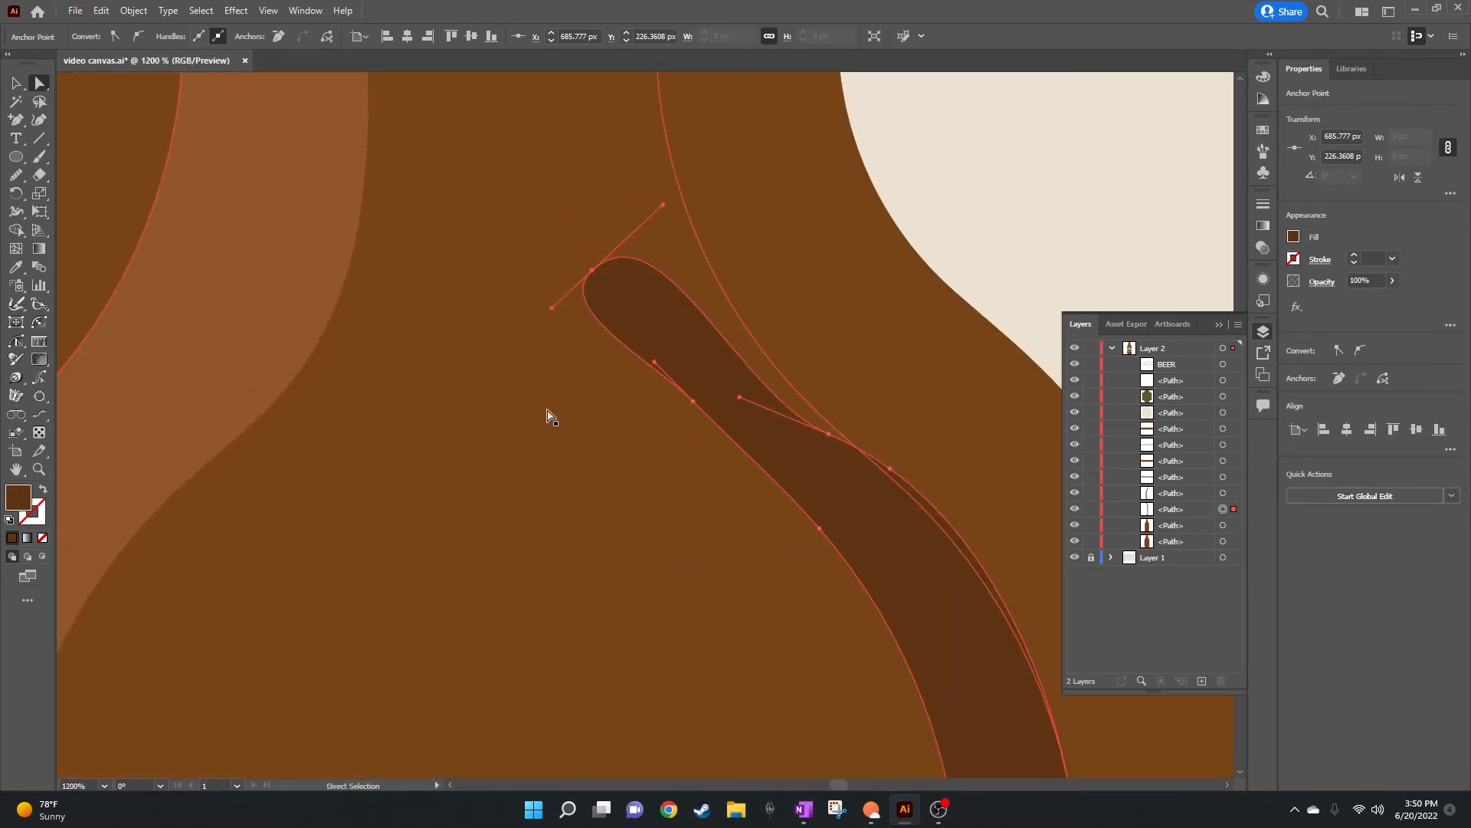
drag(553, 310, 576, 294)
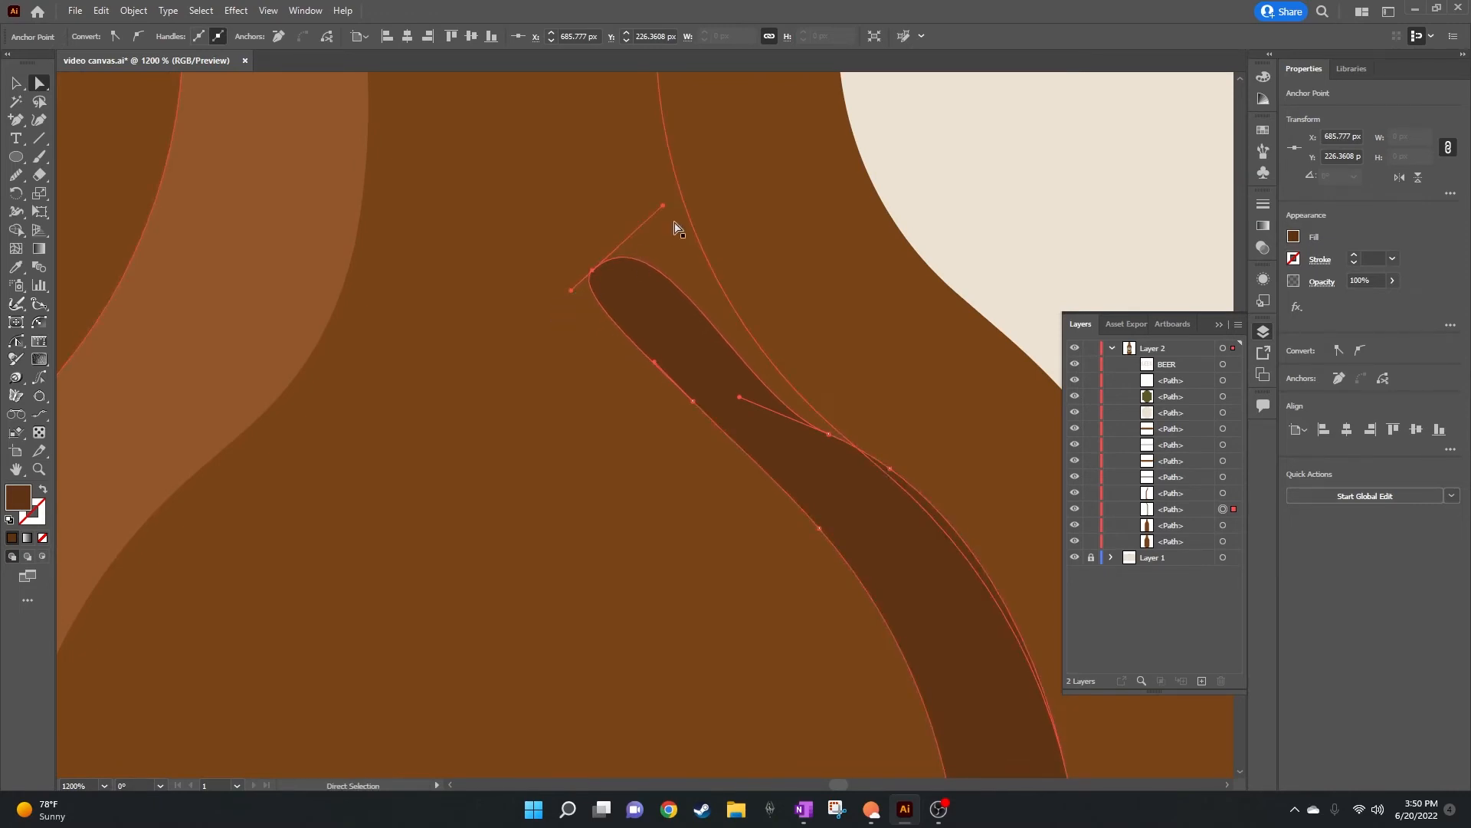
drag(664, 213, 607, 254)
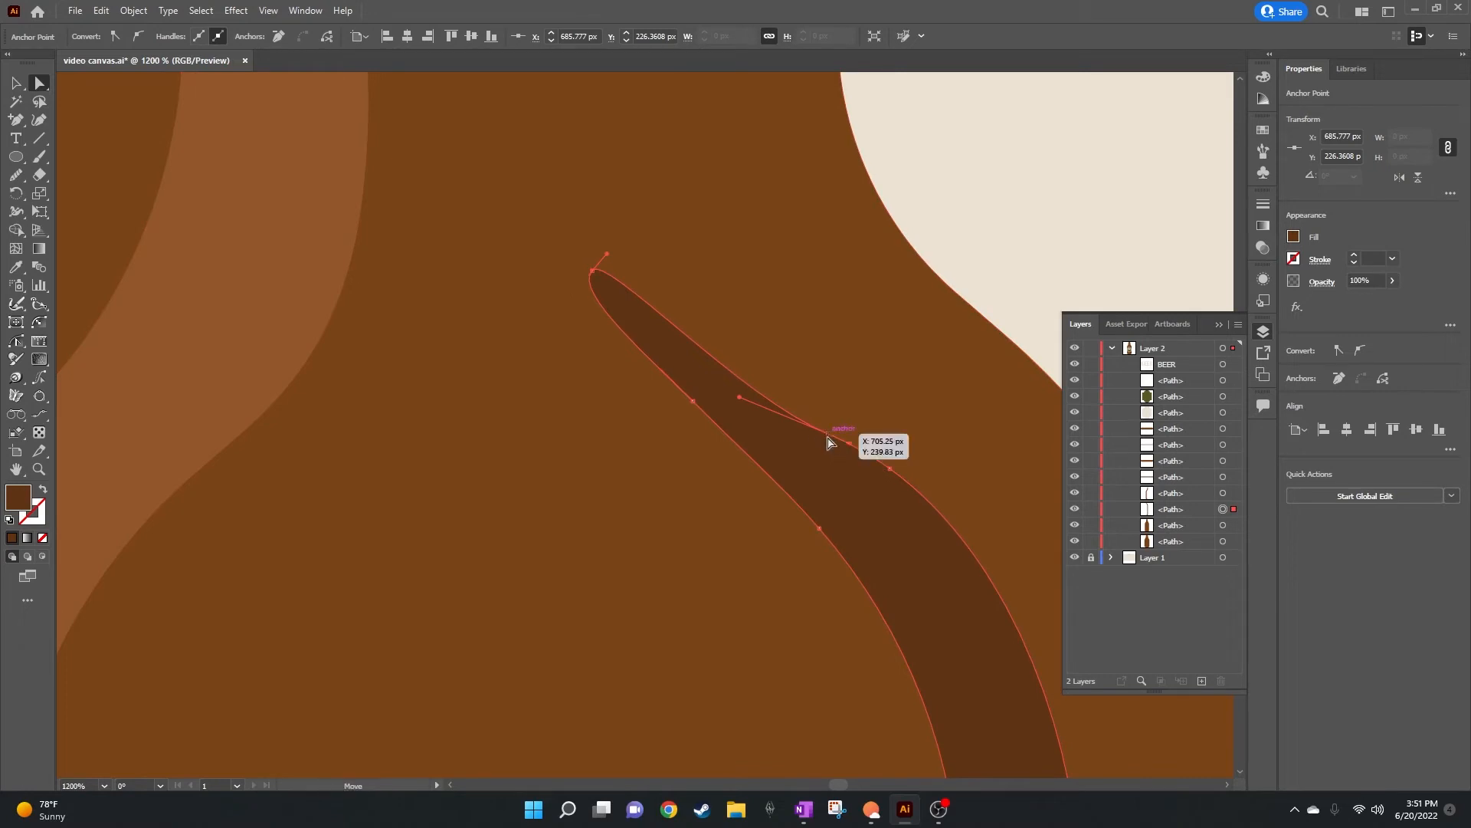
Step: Realign the handle of the anchor on the shadow's outer shoulder edge and move that anchor to X 705, Y 239 px
click(827, 437)
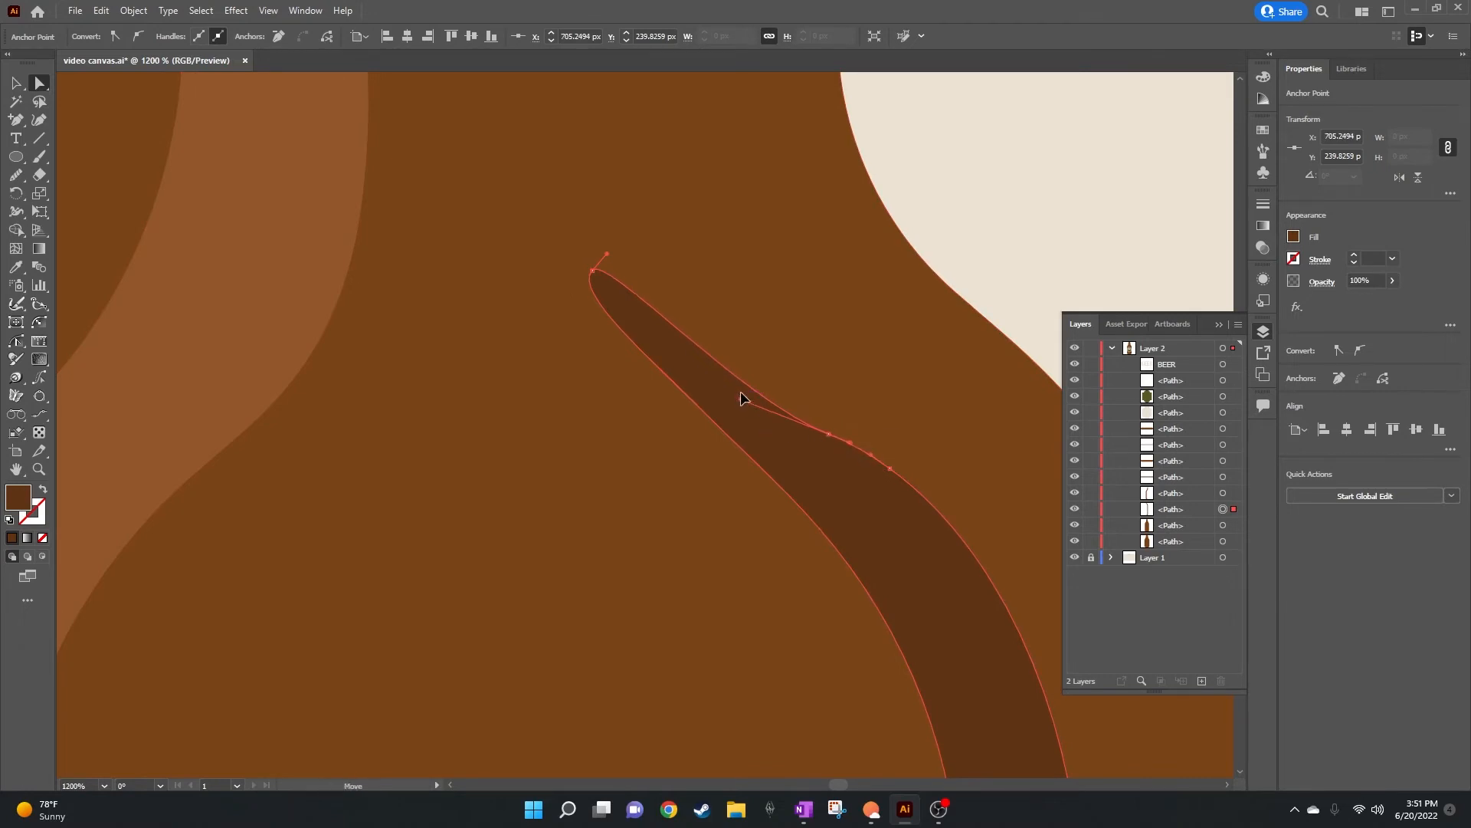
drag(742, 398, 751, 392)
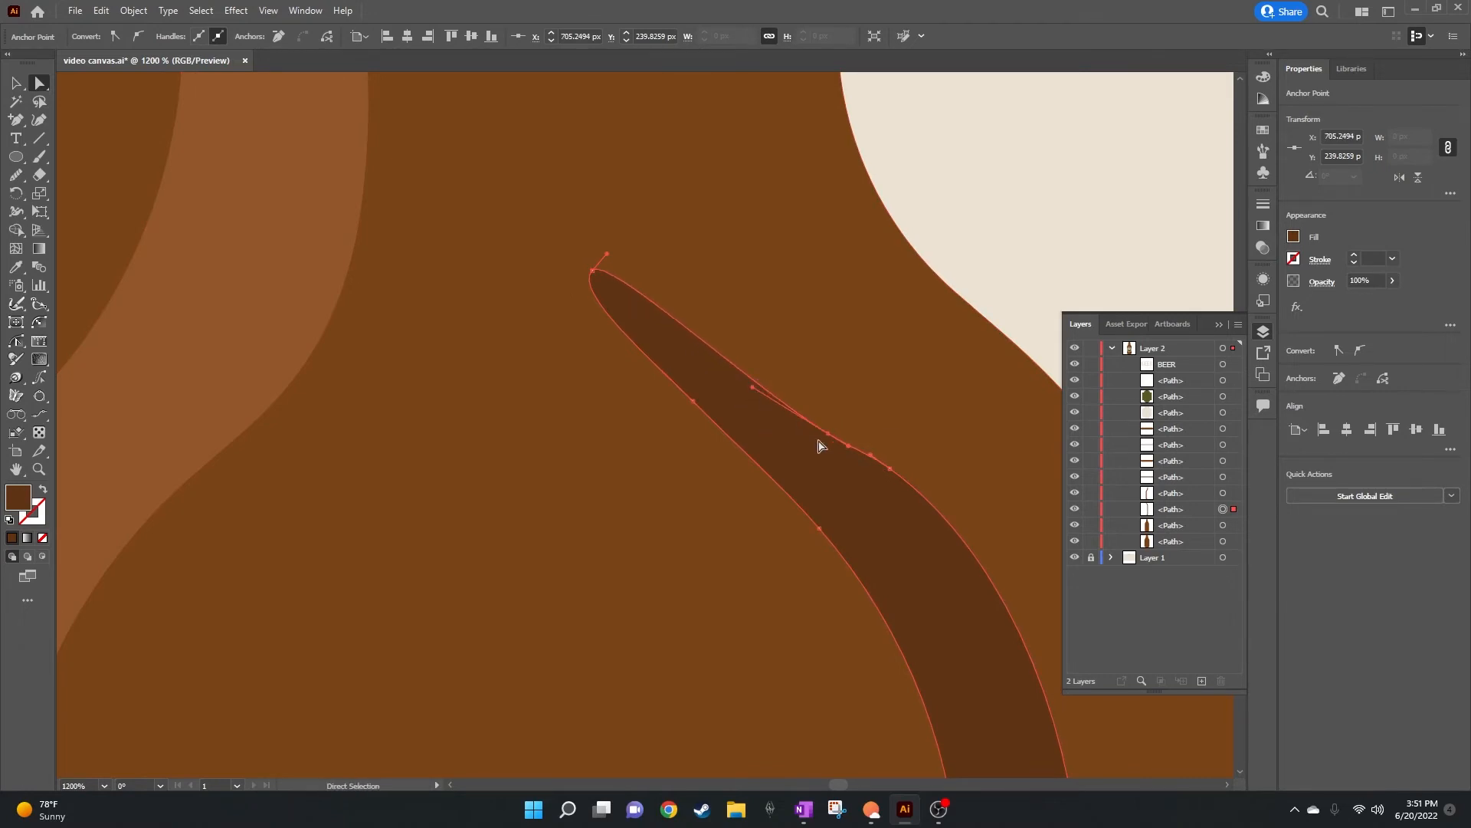
drag(827, 441, 829, 432)
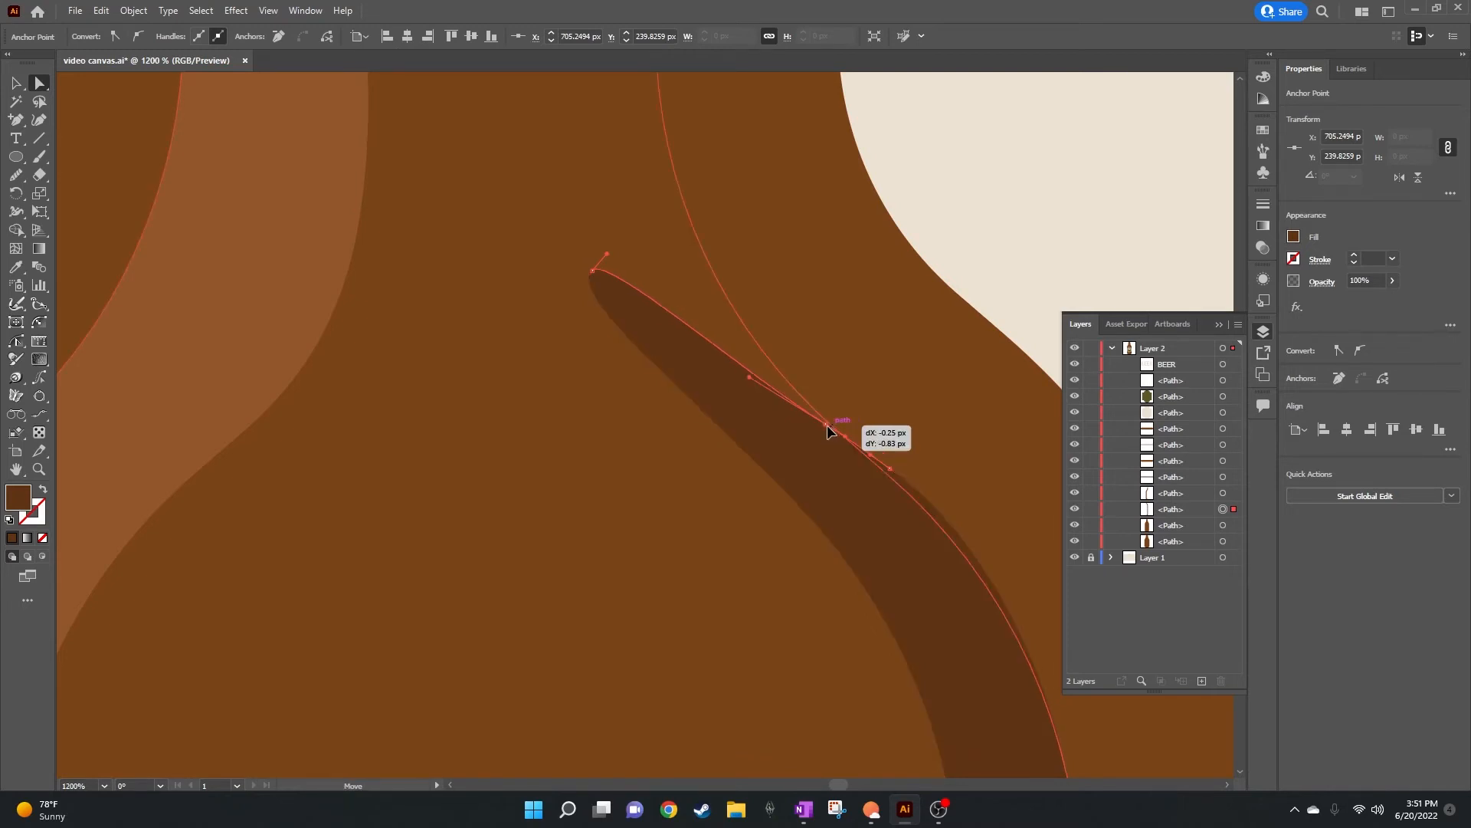
scroll(827, 433, down, 1)
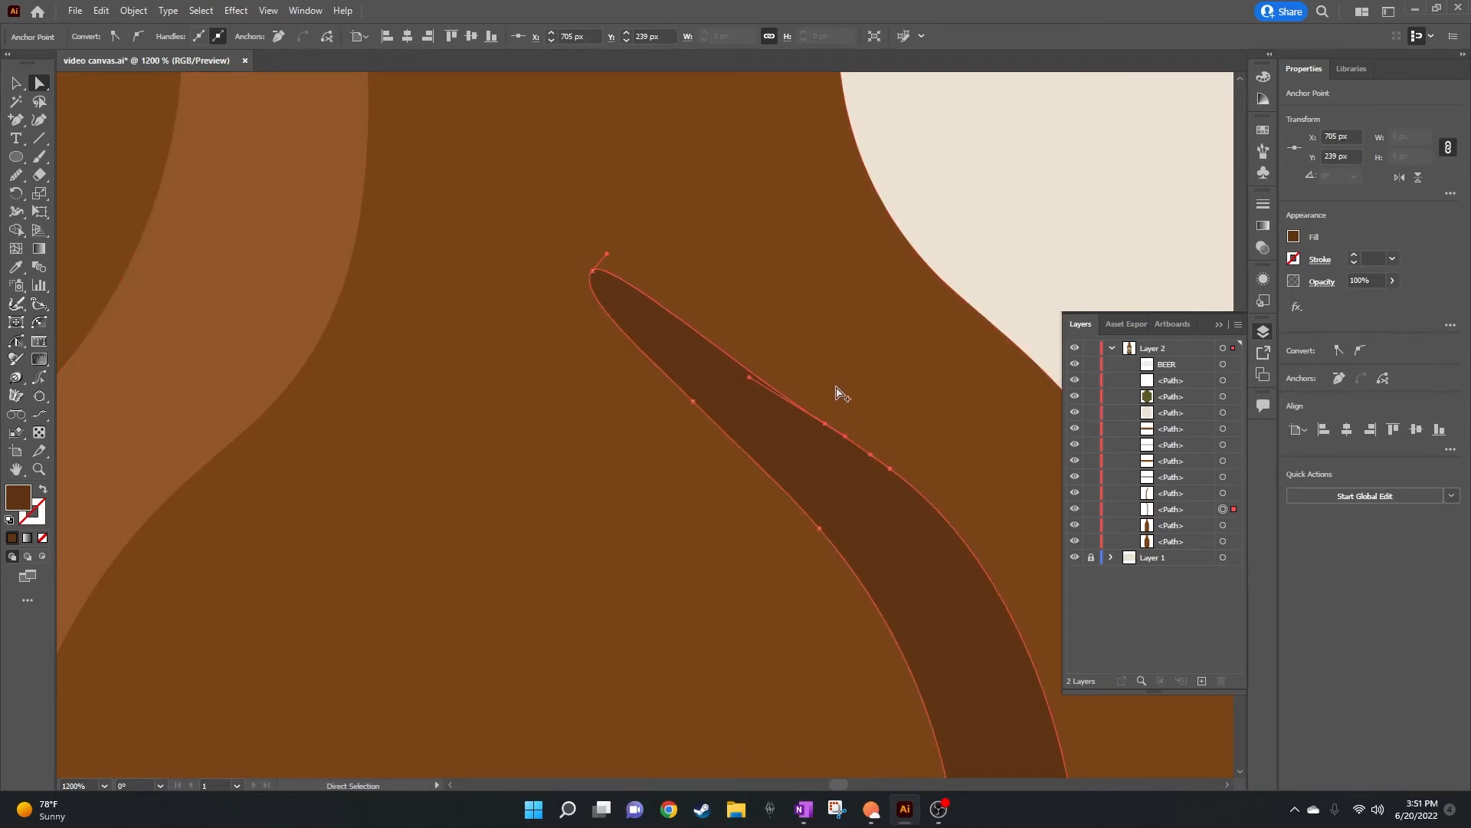
scroll(838, 399, down, 2)
scroll(840, 392, down, 1)
click(948, 370)
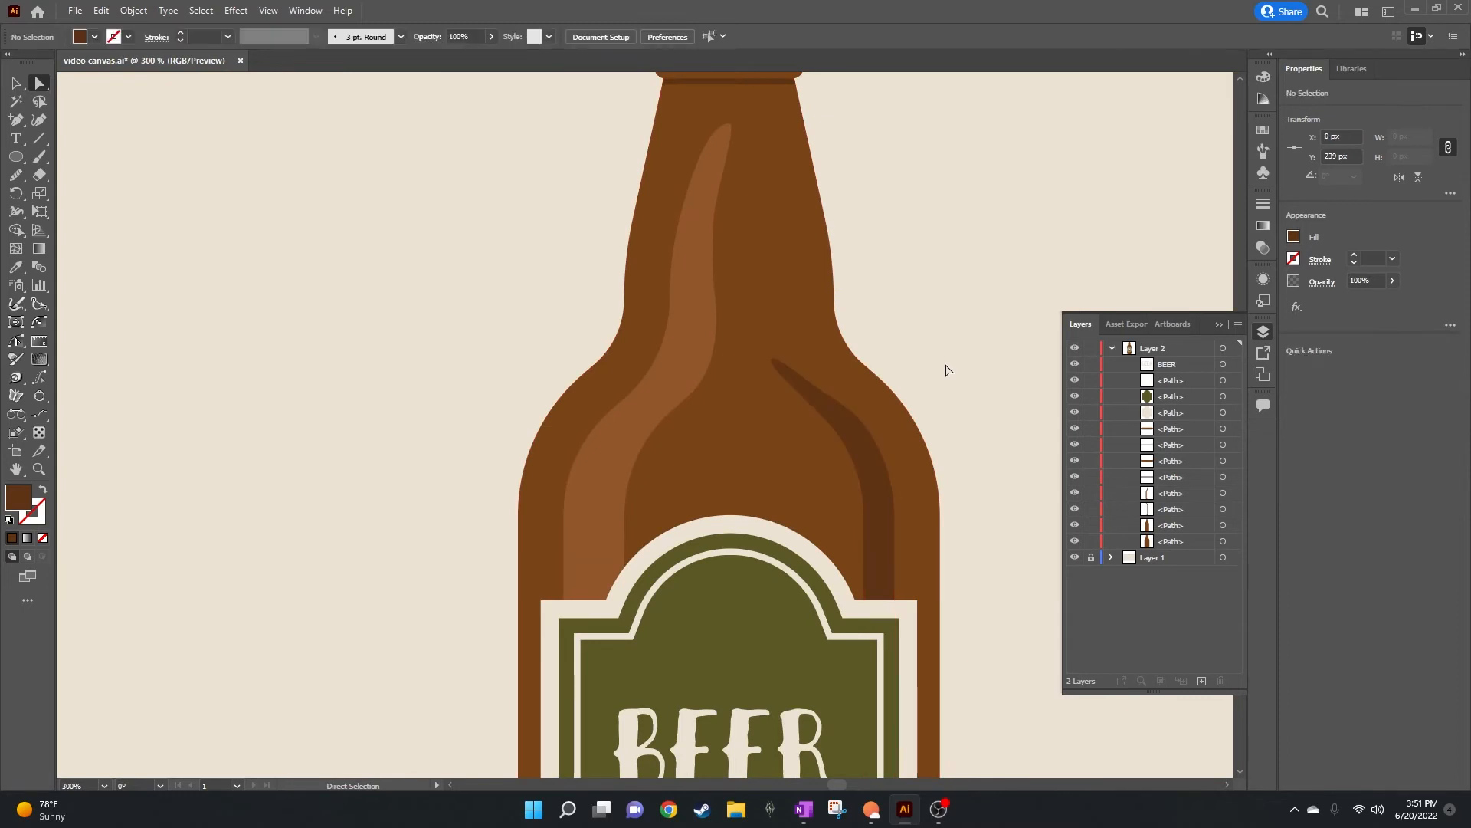
Step: Shorten the shadow's upper end by moving its tip anchor to X 692, Y 232 px, and deselect the path
scroll(949, 371, down, 2)
scroll(947, 370, down, 2)
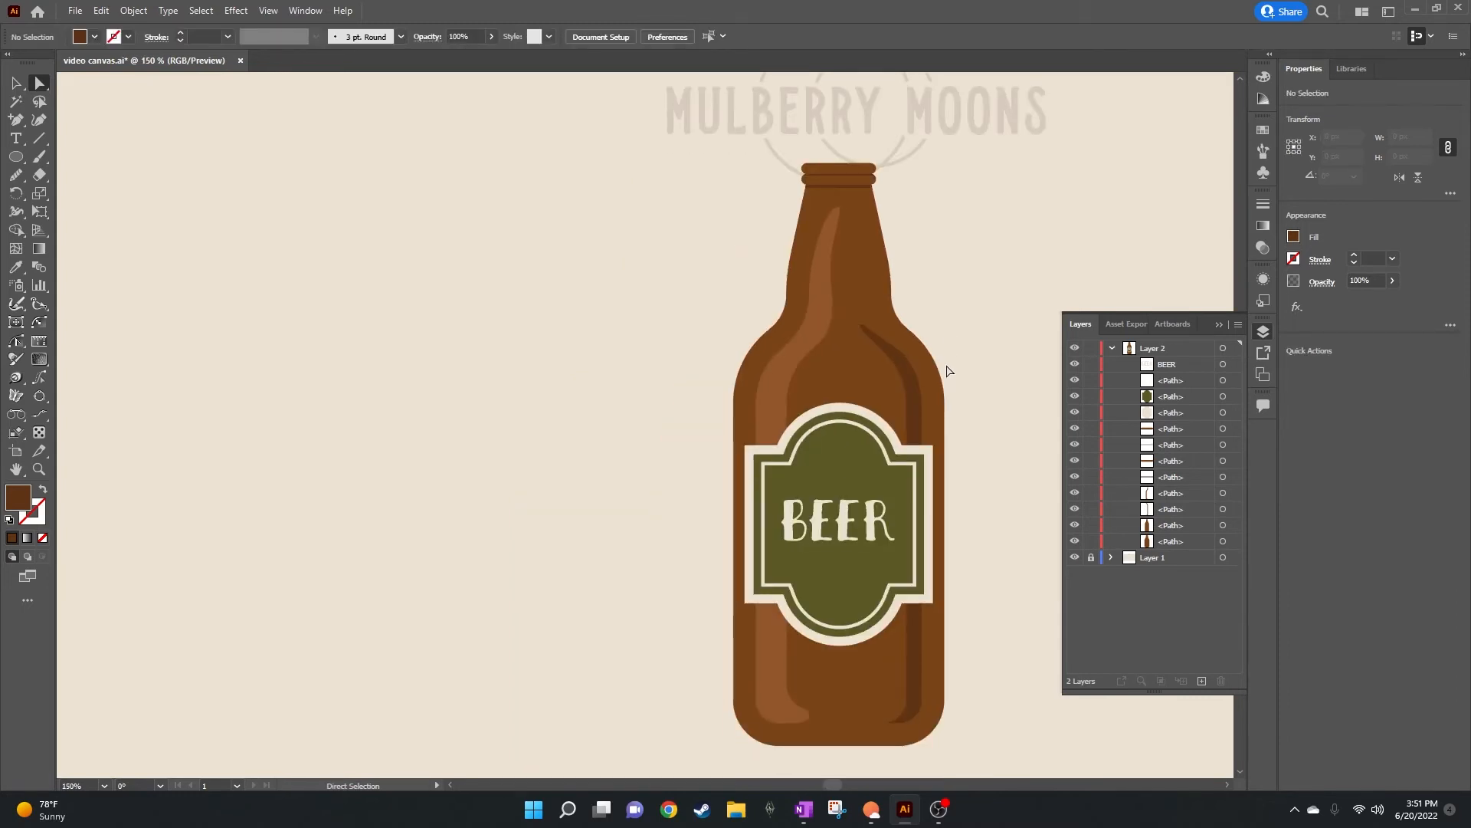
scroll(949, 371, up, 7)
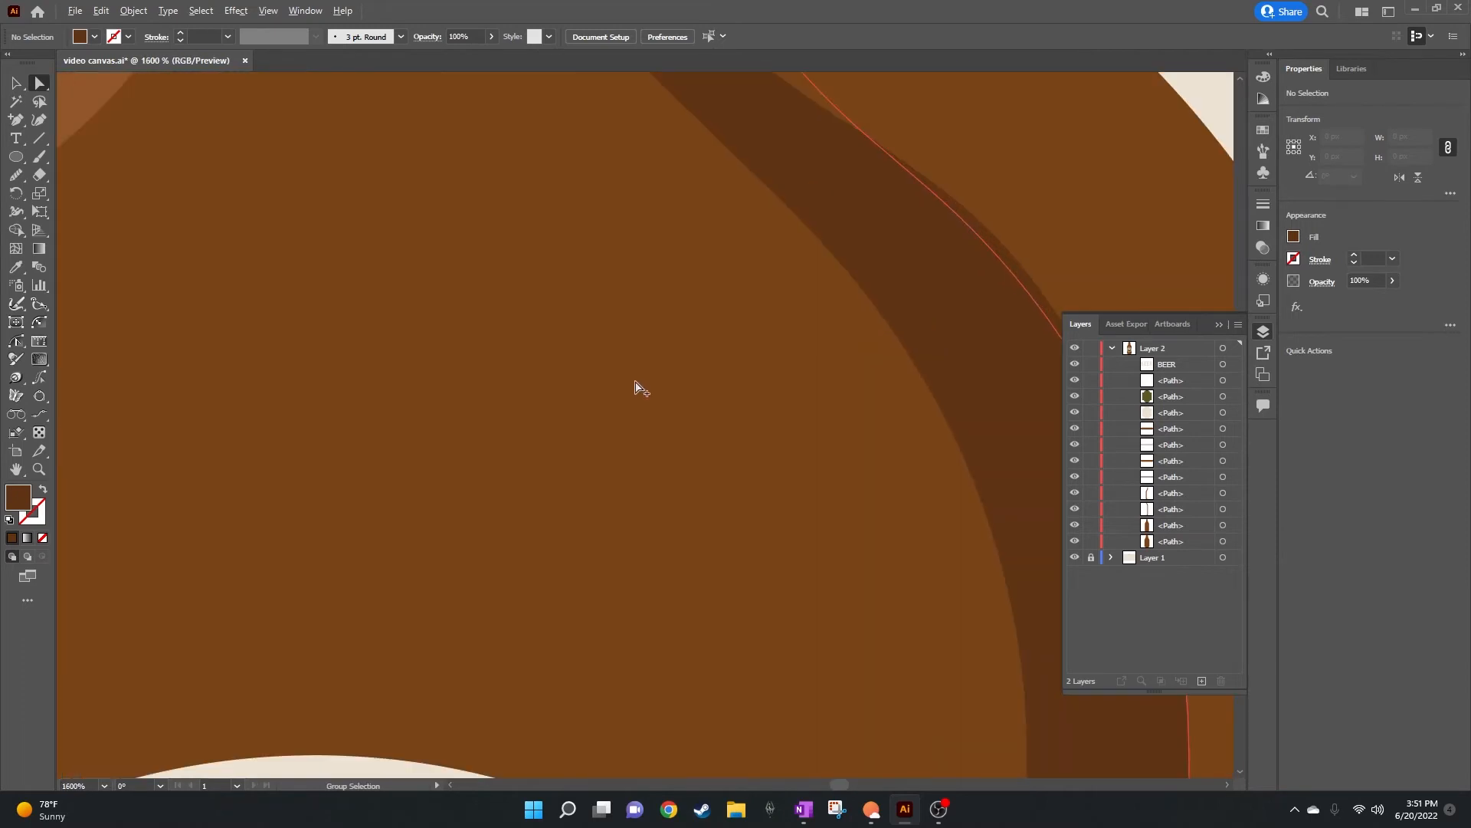
click(686, 232)
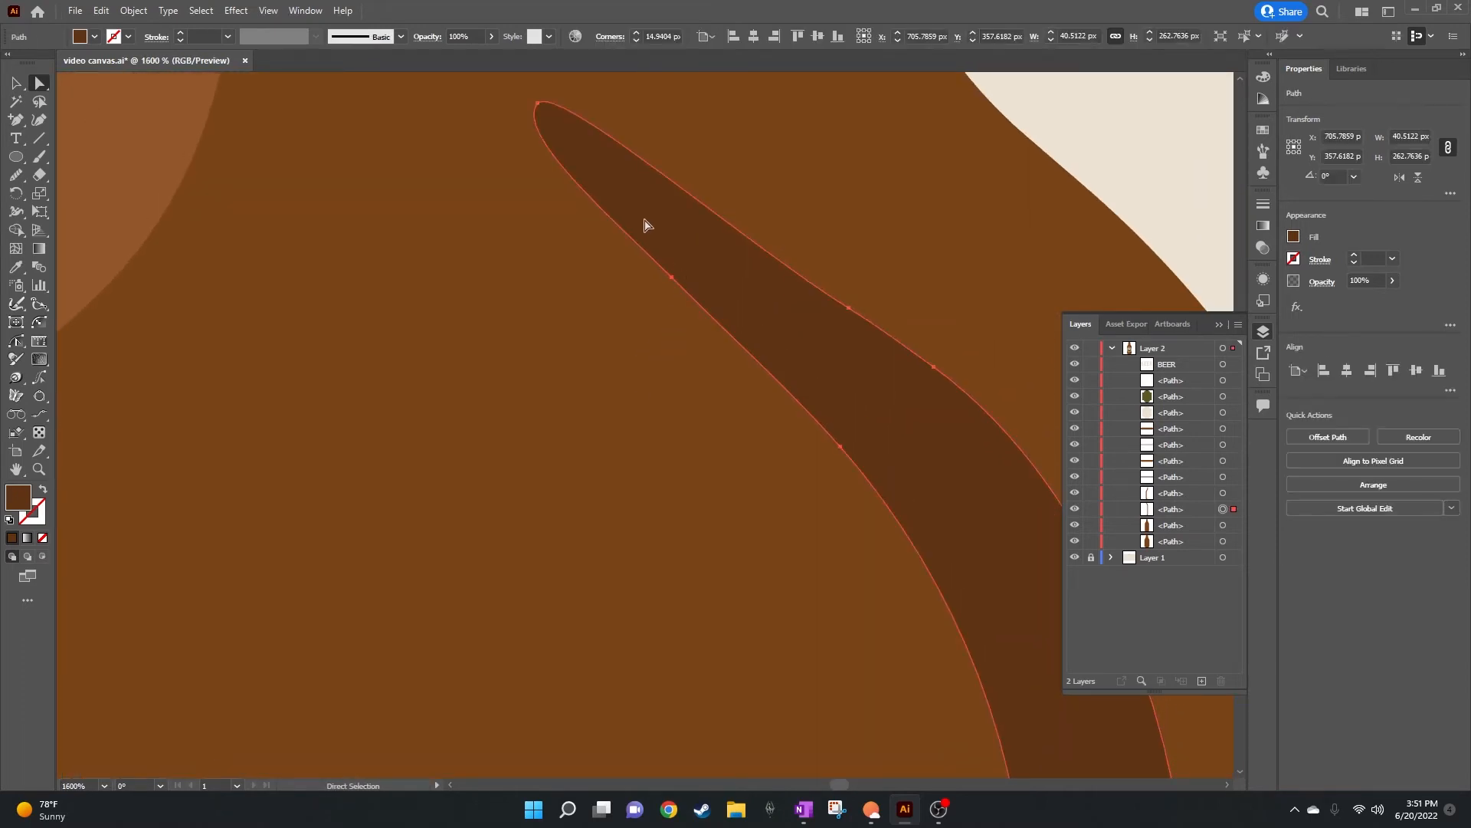
drag(536, 107, 658, 273)
click(618, 225)
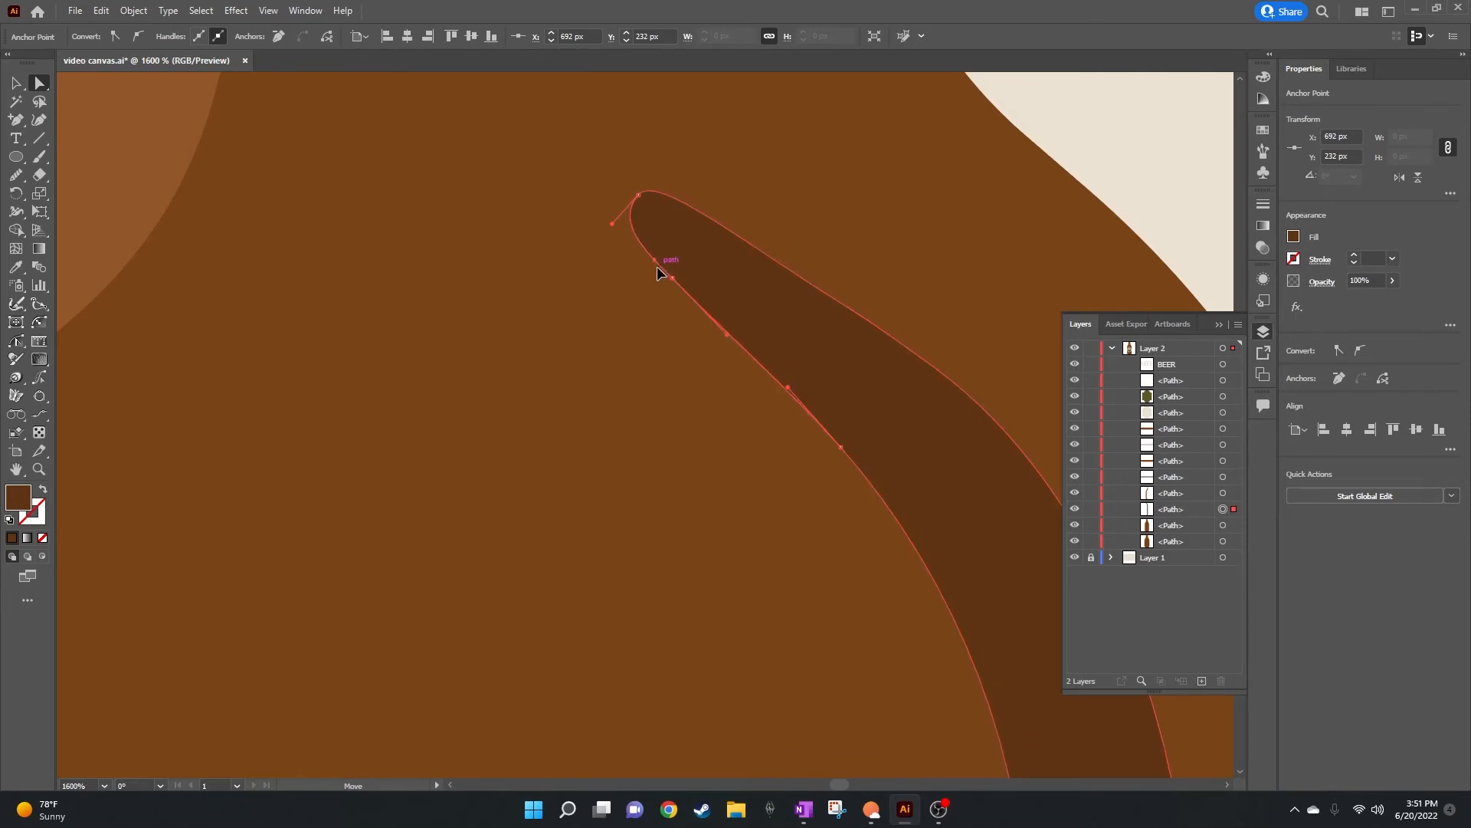
click(639, 196)
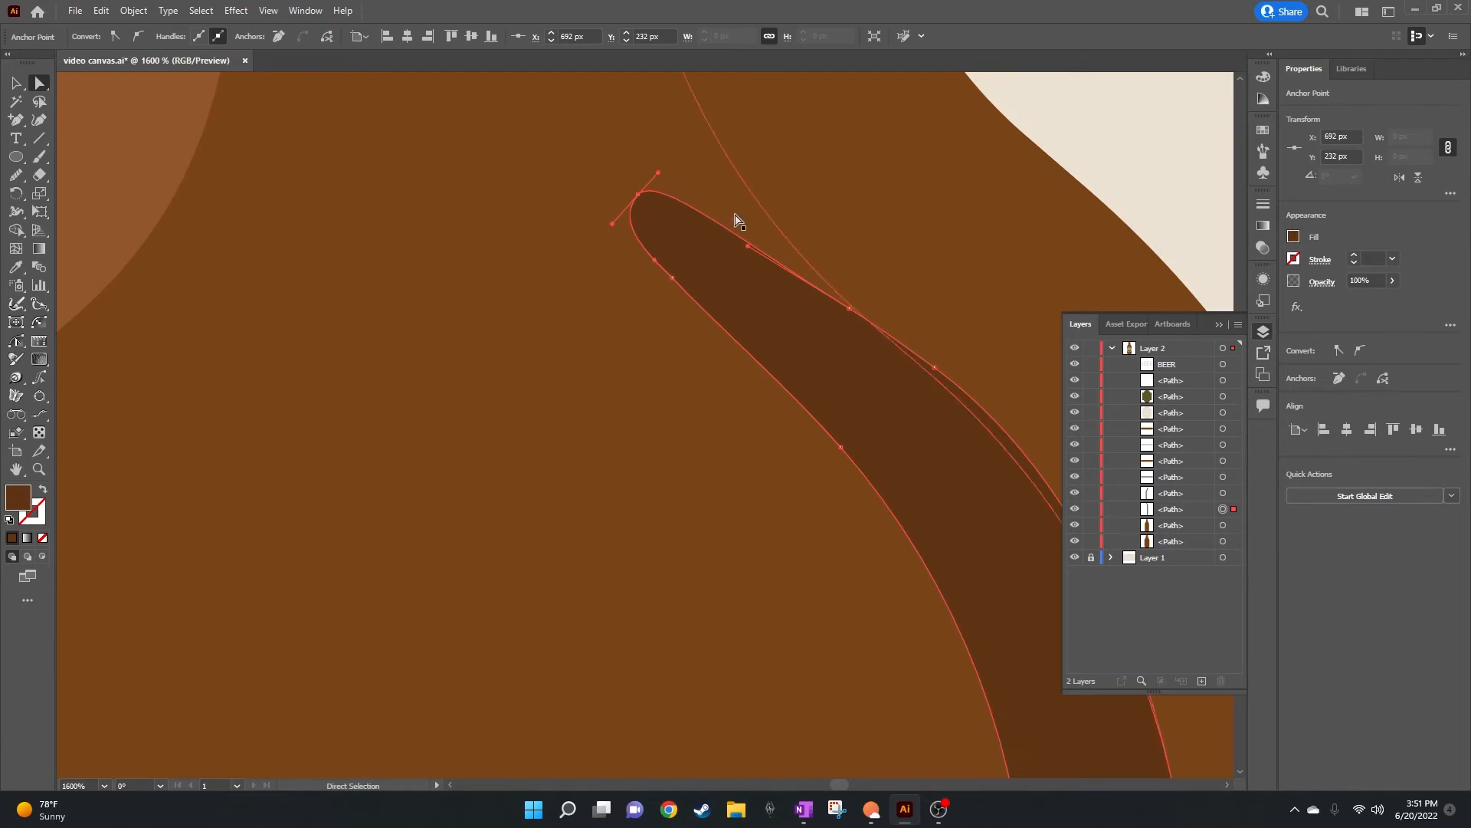
click(1125, 155)
Step: Select the shadow's lower tip anchor near the bottle's base and convert it to a smooth point
scroll(713, 360, down, 6)
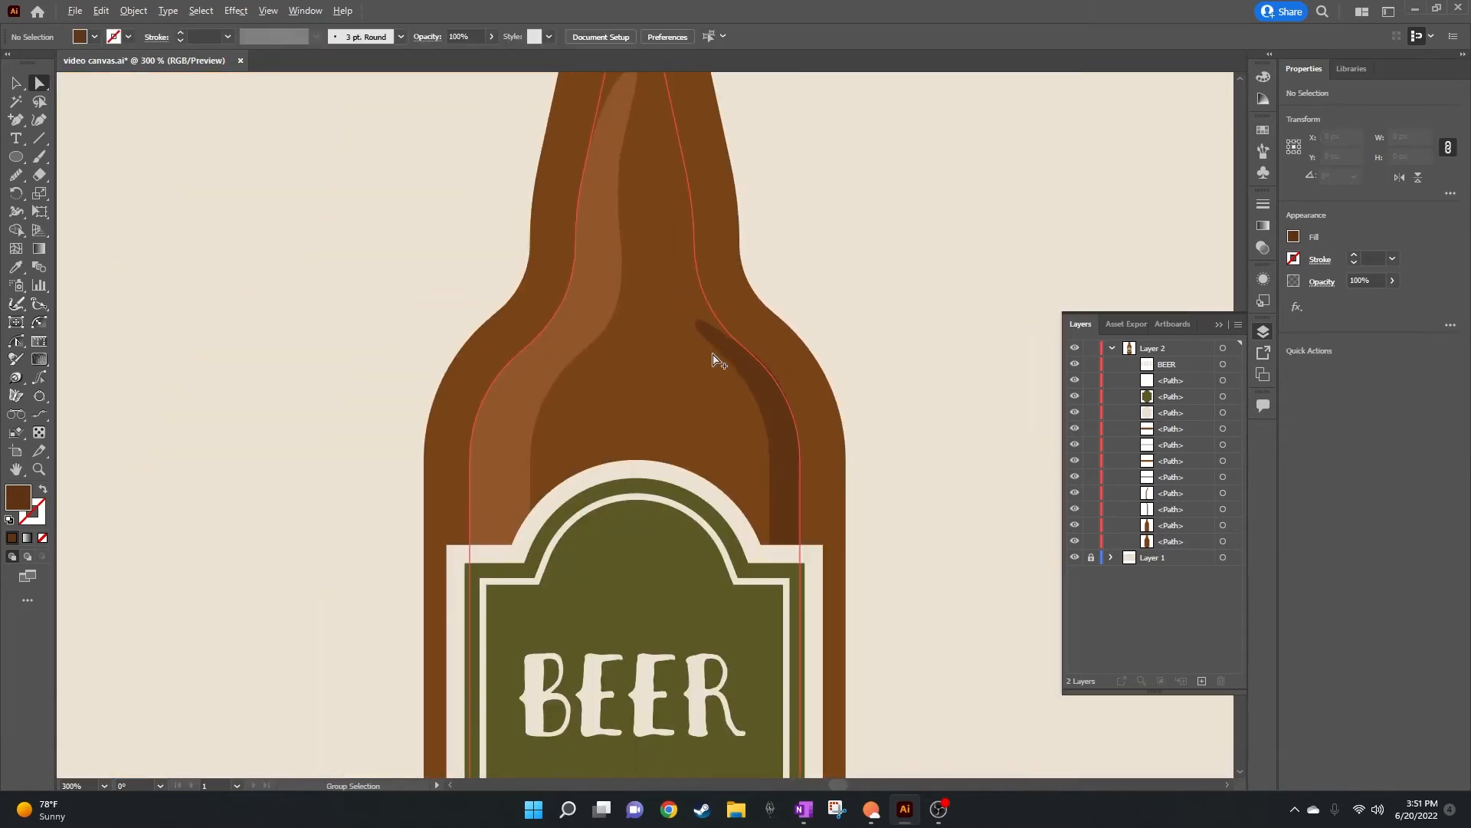
scroll(709, 391, down, 3)
scroll(736, 643, up, 4)
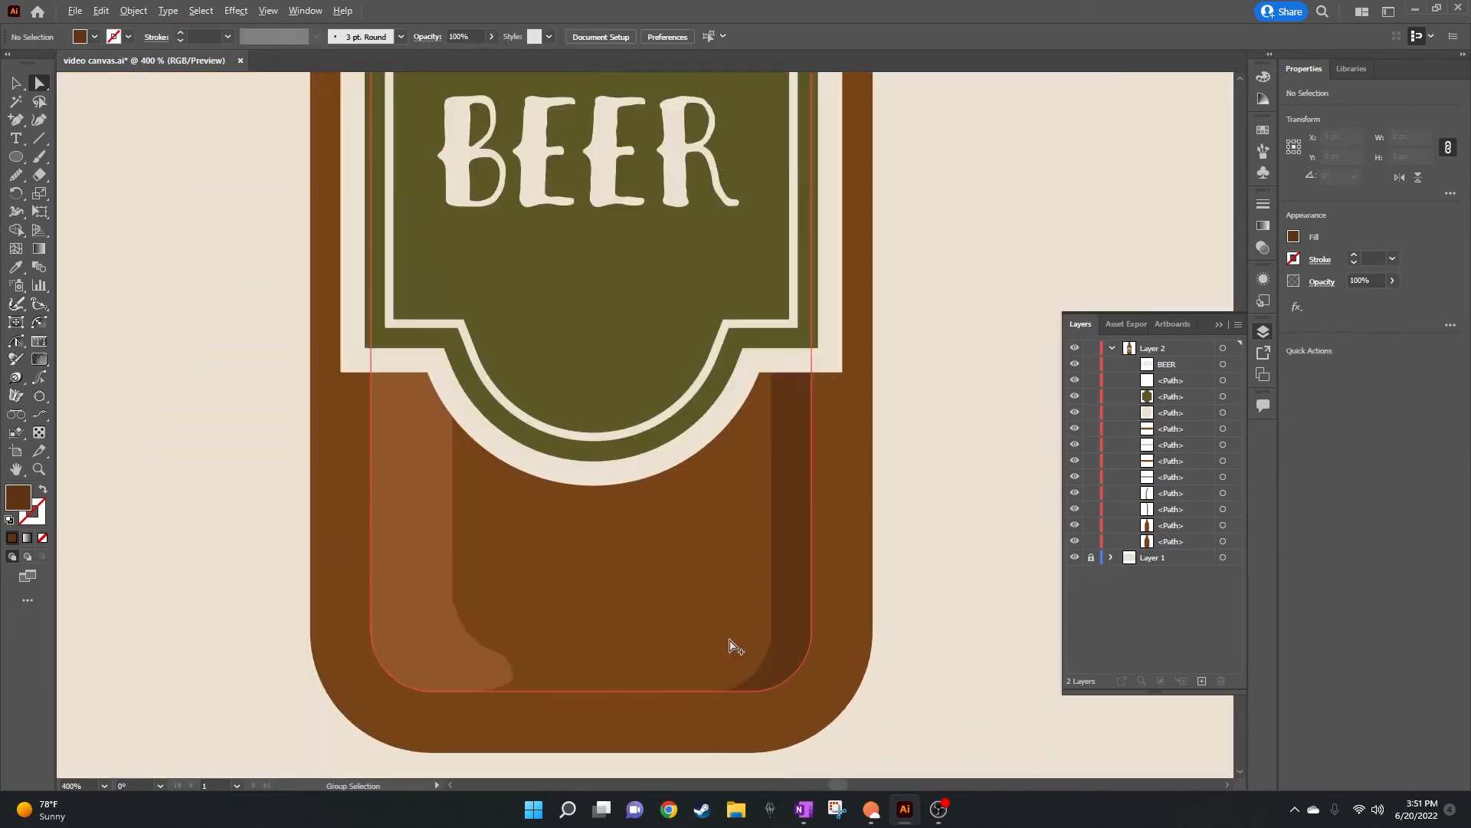
scroll(834, 693, down, 1)
click(820, 647)
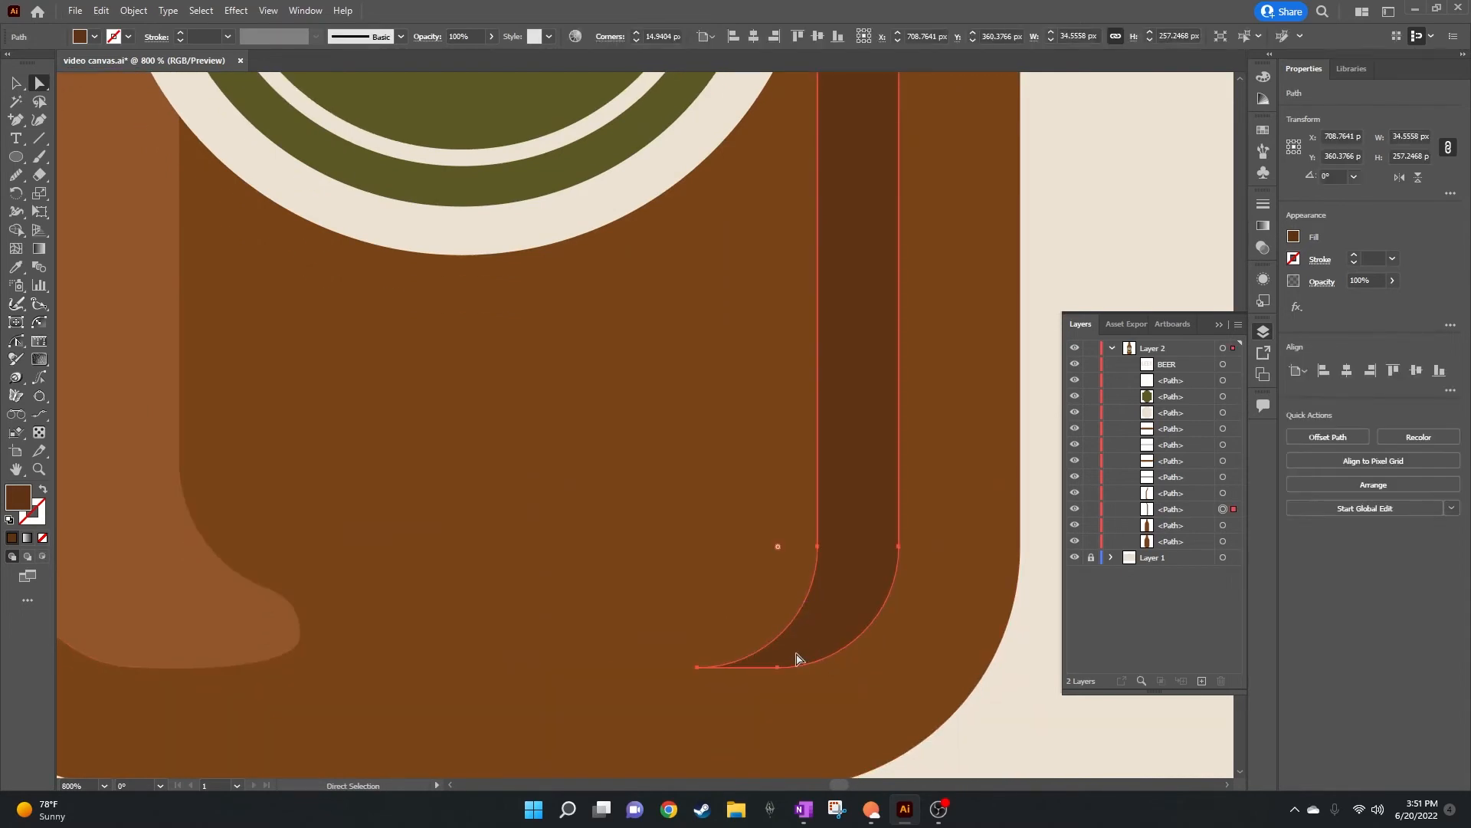
scroll(769, 654, down, 1)
scroll(769, 657, down, 1)
scroll(765, 651, up, 1)
scroll(762, 640, down, 1)
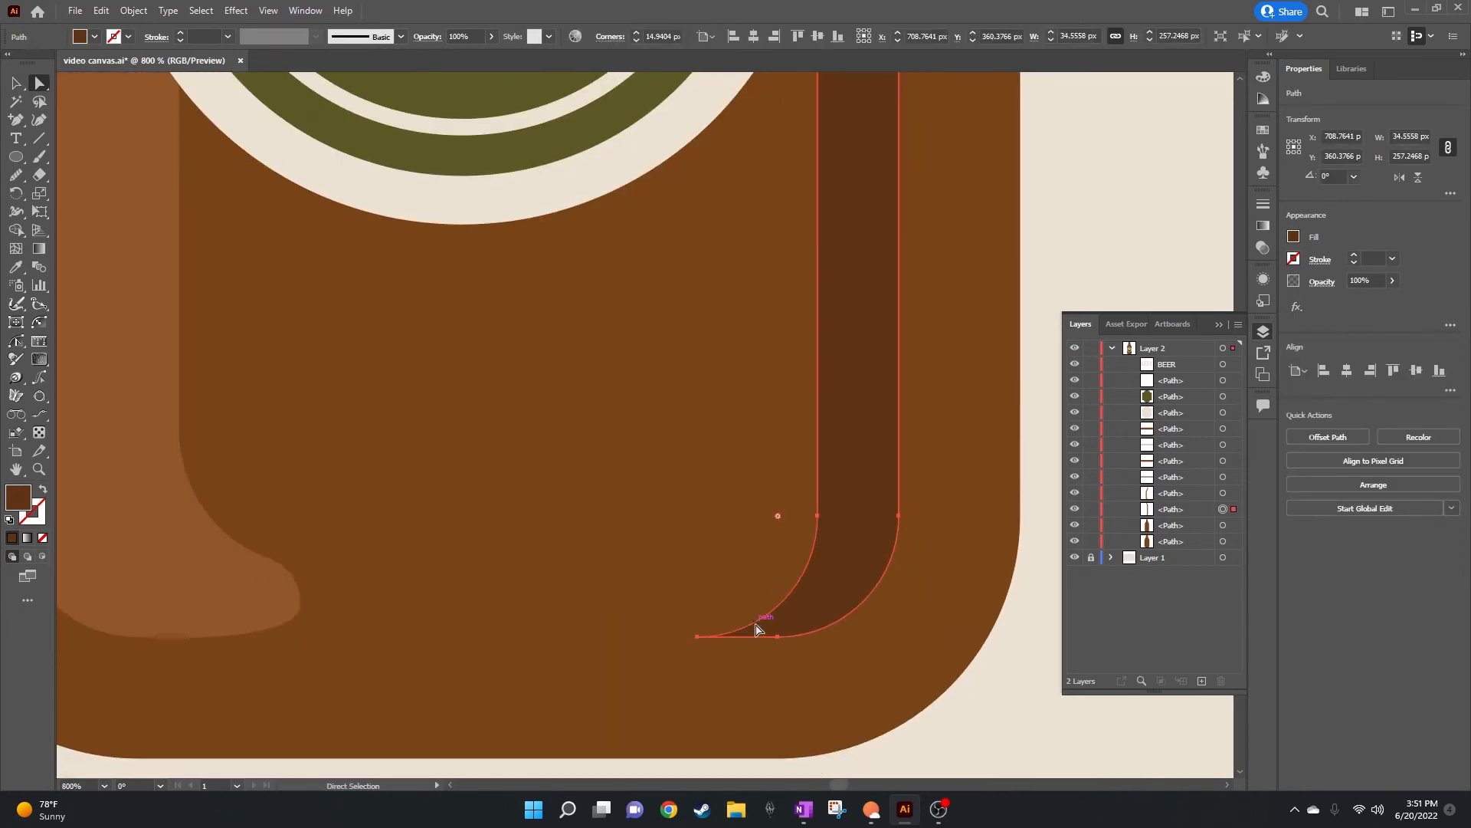
click(695, 640)
click(138, 36)
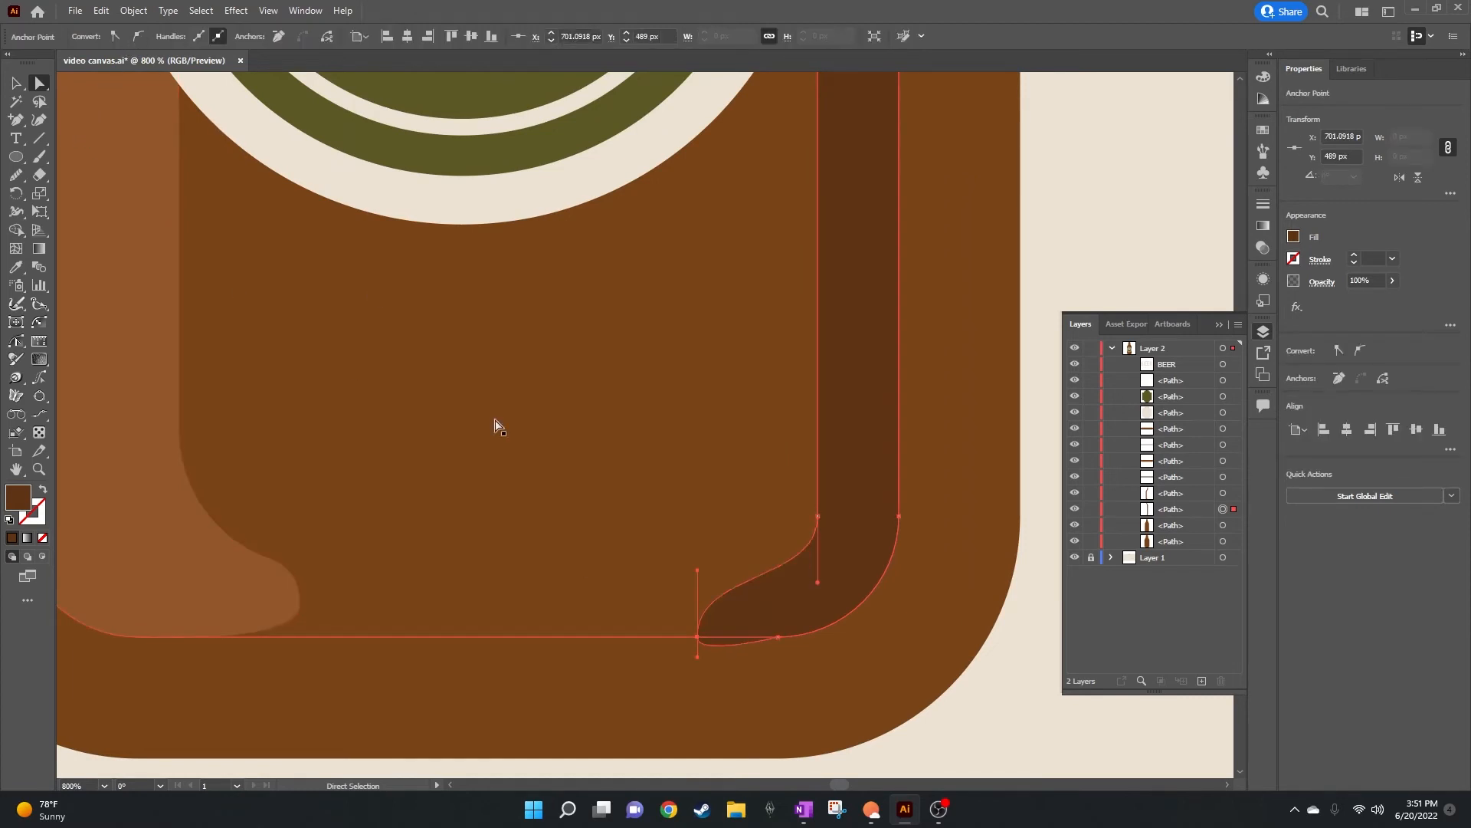
Step: Move the shadow's lower tip anchor to X 701, Y 487 px and reshape the handles between it and the inner bend
drag(695, 635, 695, 626)
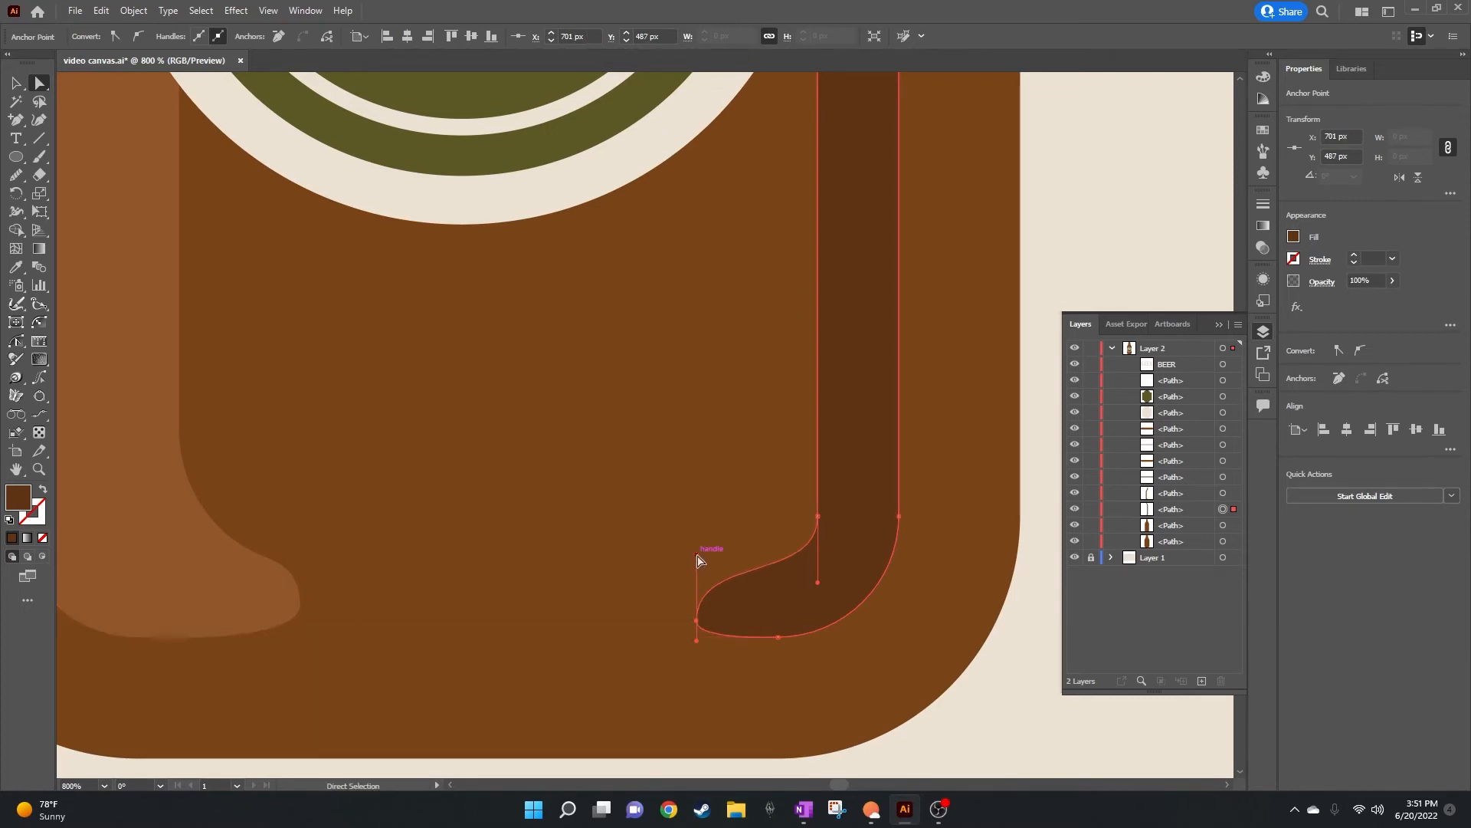
drag(698, 568, 704, 564)
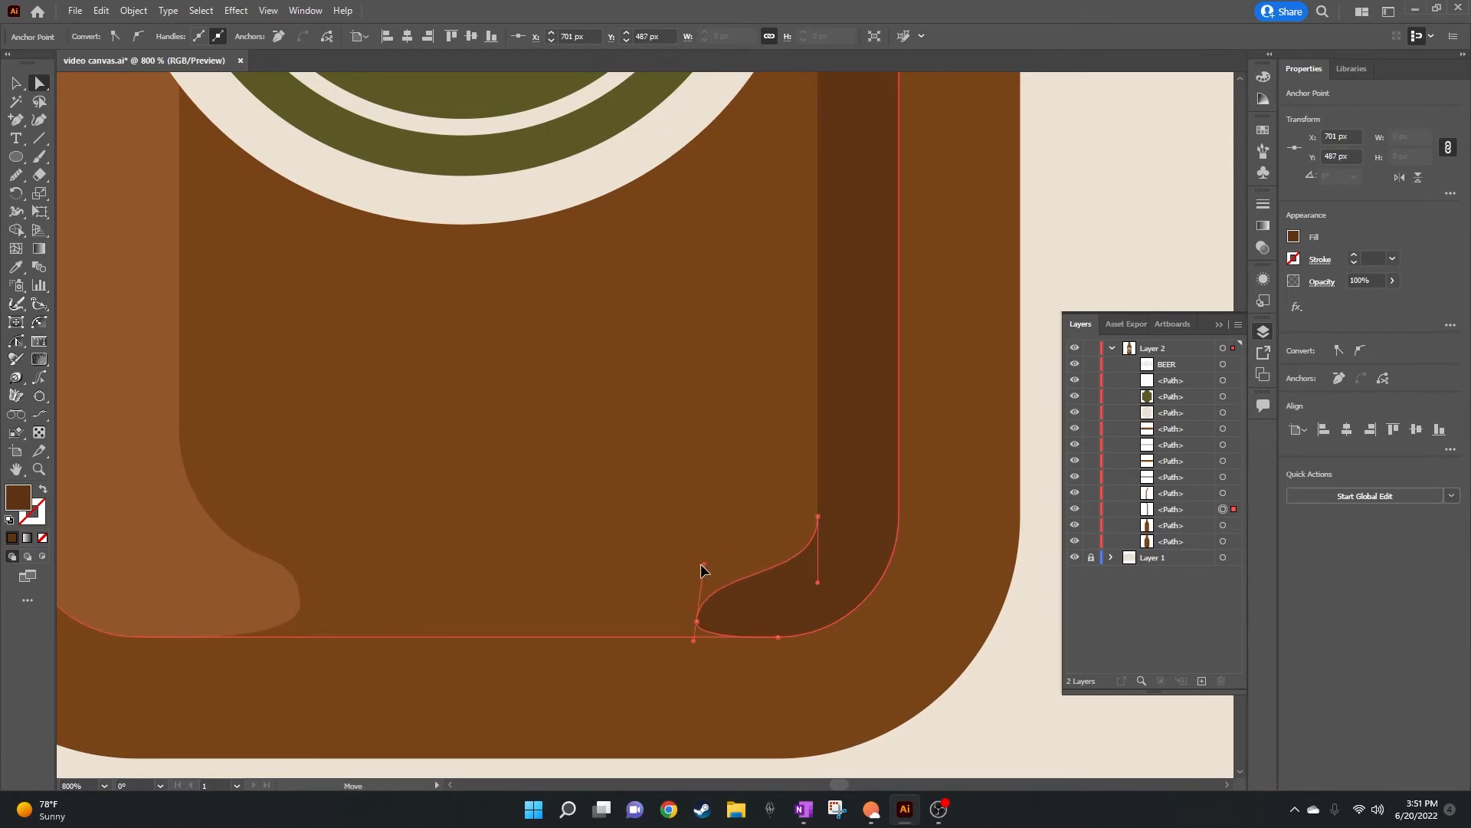
drag(818, 516, 819, 515)
drag(815, 581, 777, 573)
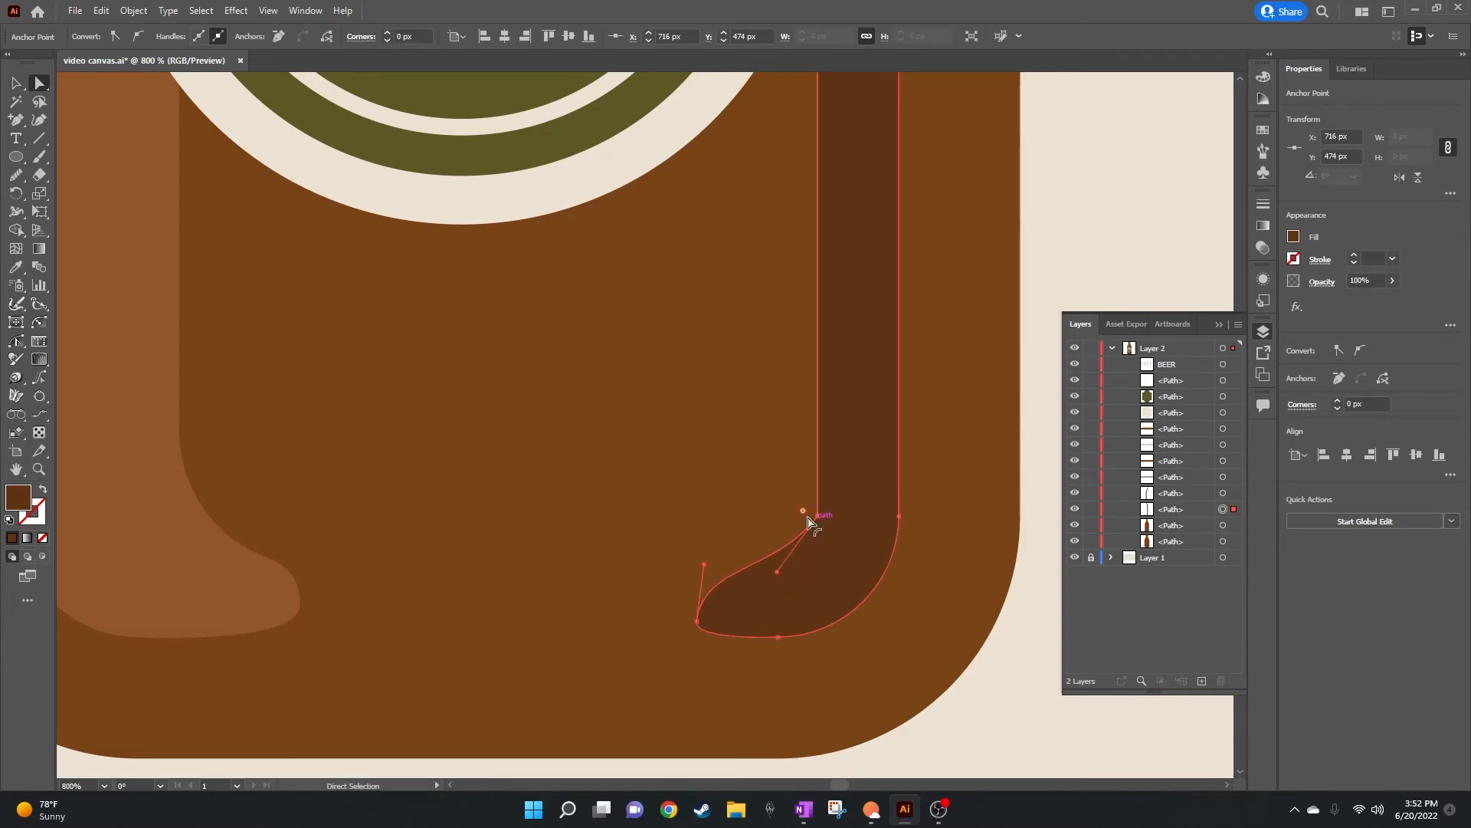
Step: Round the corner at the shadow's inner bend with a radius of about 14 px and deselect the path
drag(805, 516, 701, 478)
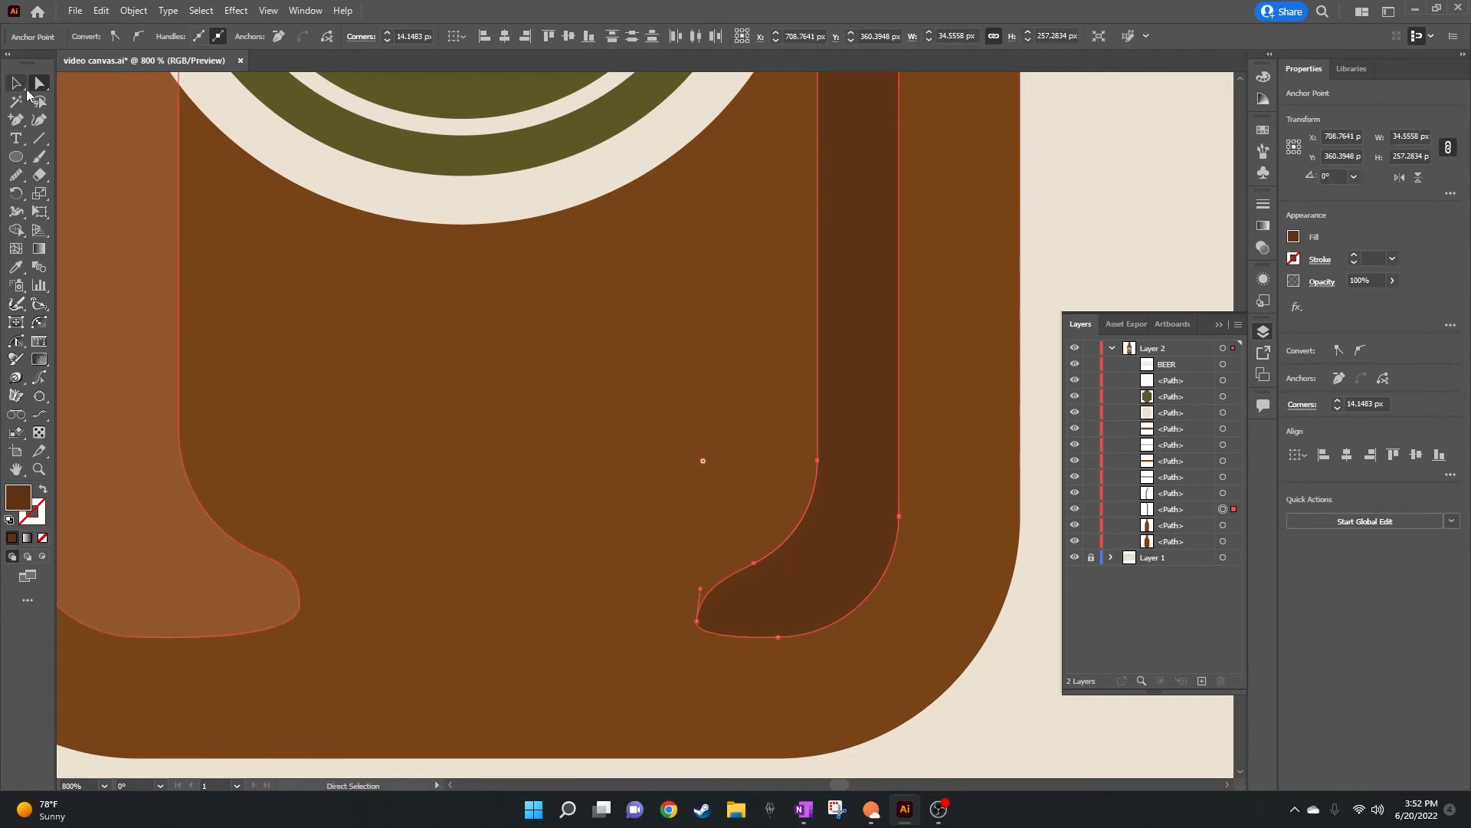
click(22, 86)
click(1041, 138)
Step: Examine the highlight and shadow shapes across the whole bottle
scroll(832, 365, down, 3)
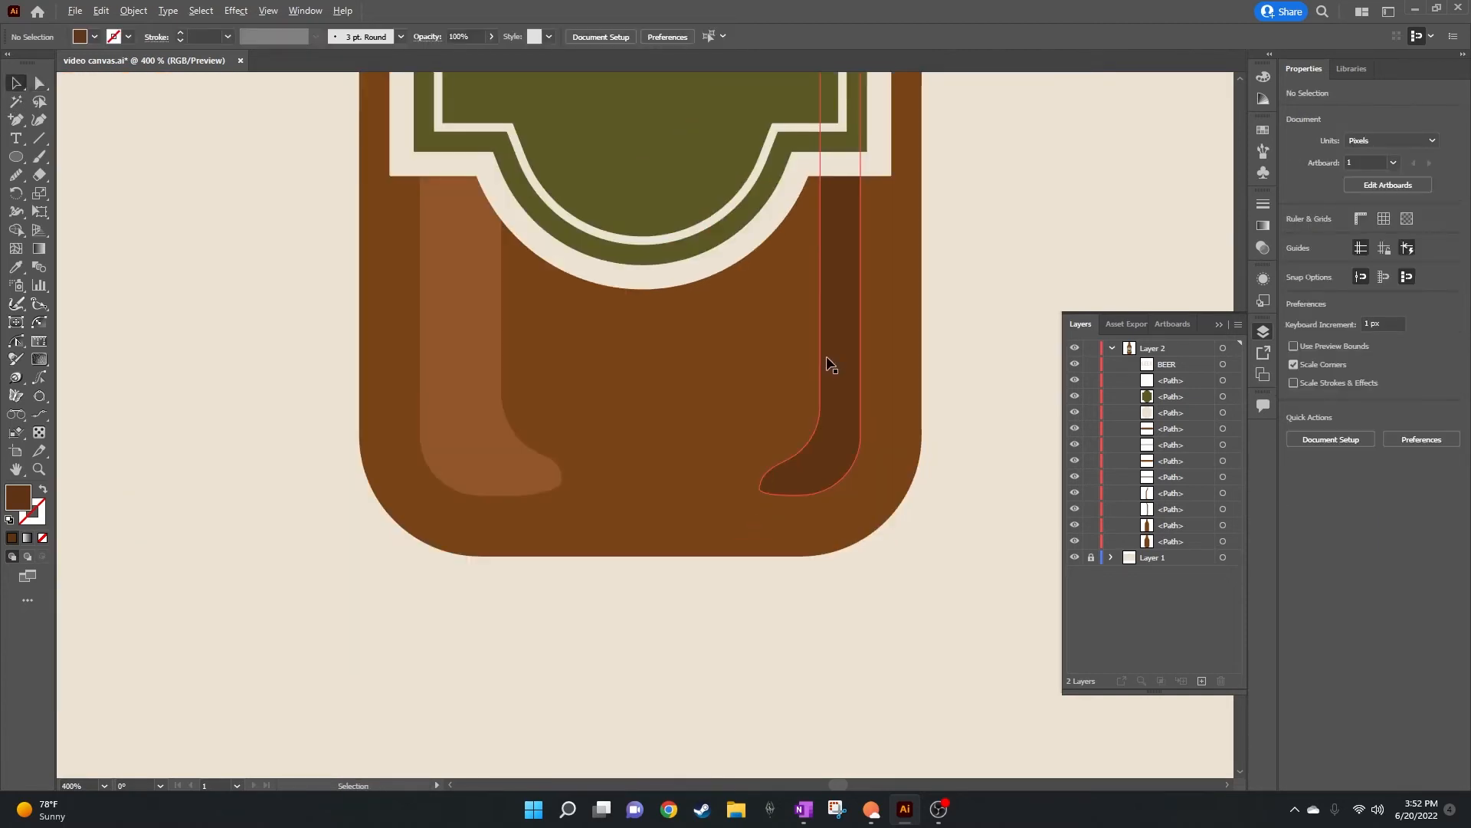
scroll(832, 366, down, 2)
scroll(834, 391, up, 6)
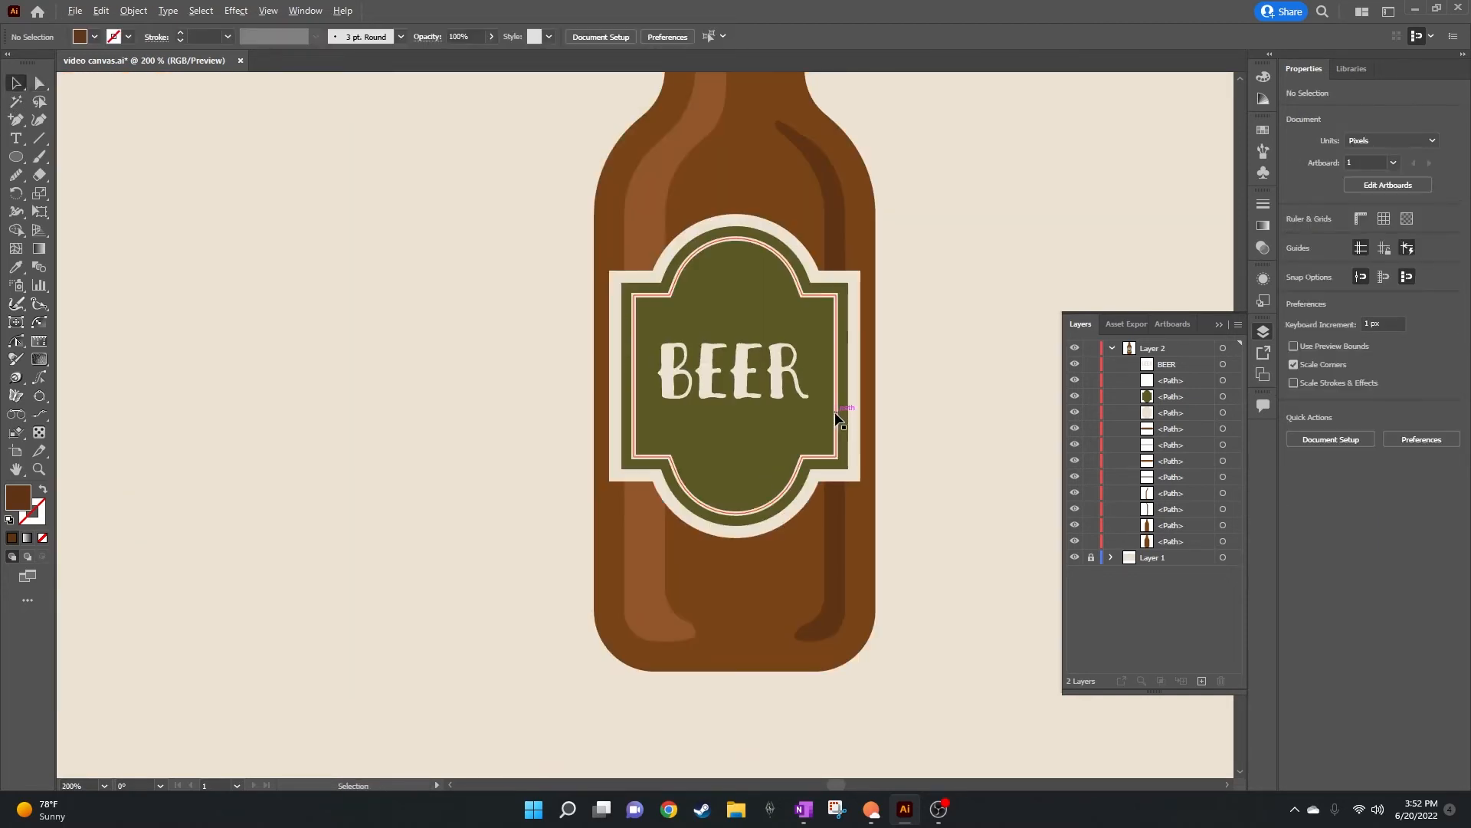
scroll(838, 418, down, 2)
scroll(889, 371, up, 2)
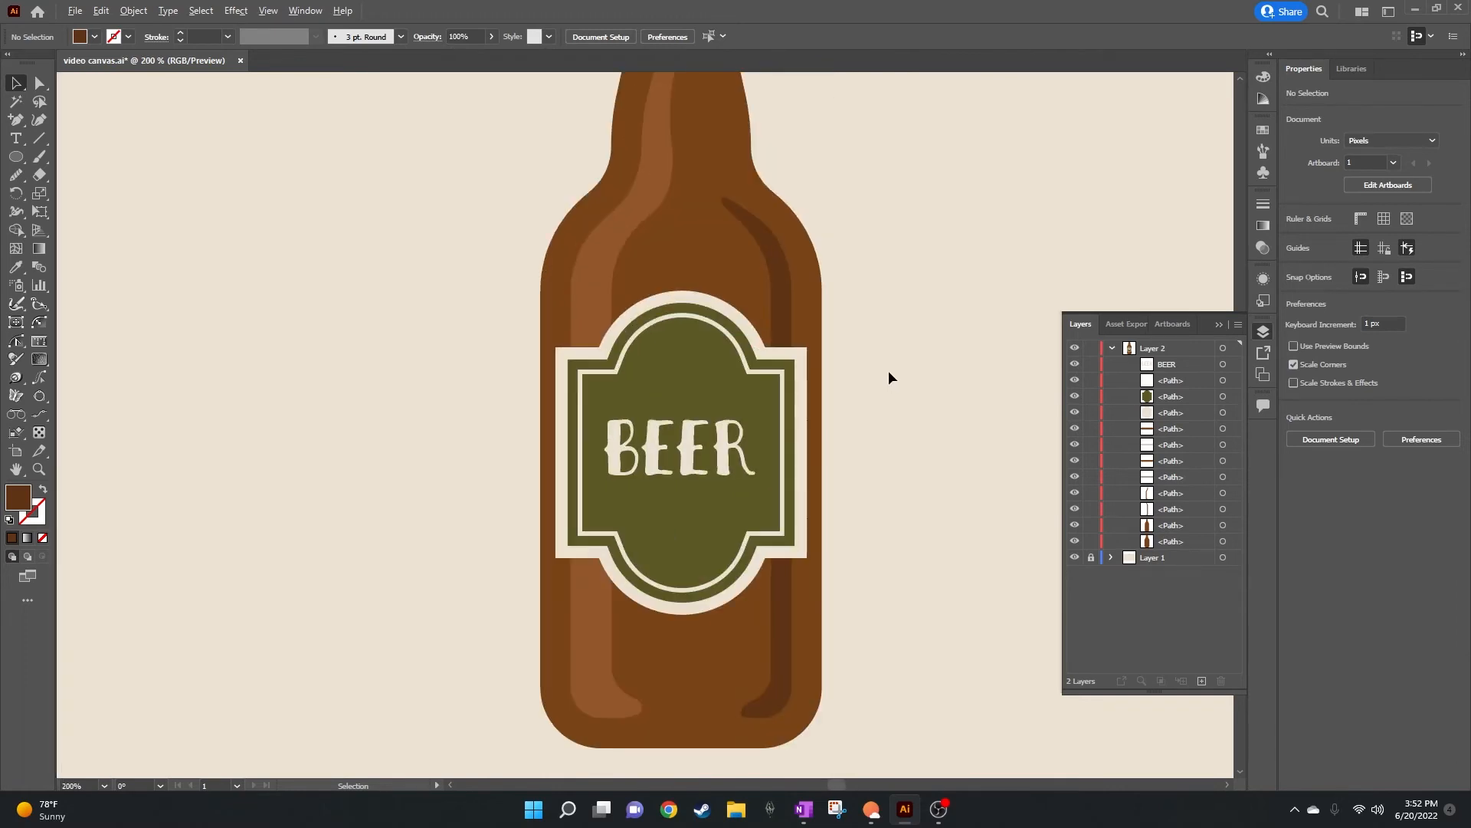
scroll(850, 391, down, 1)
scroll(850, 391, down, 1)
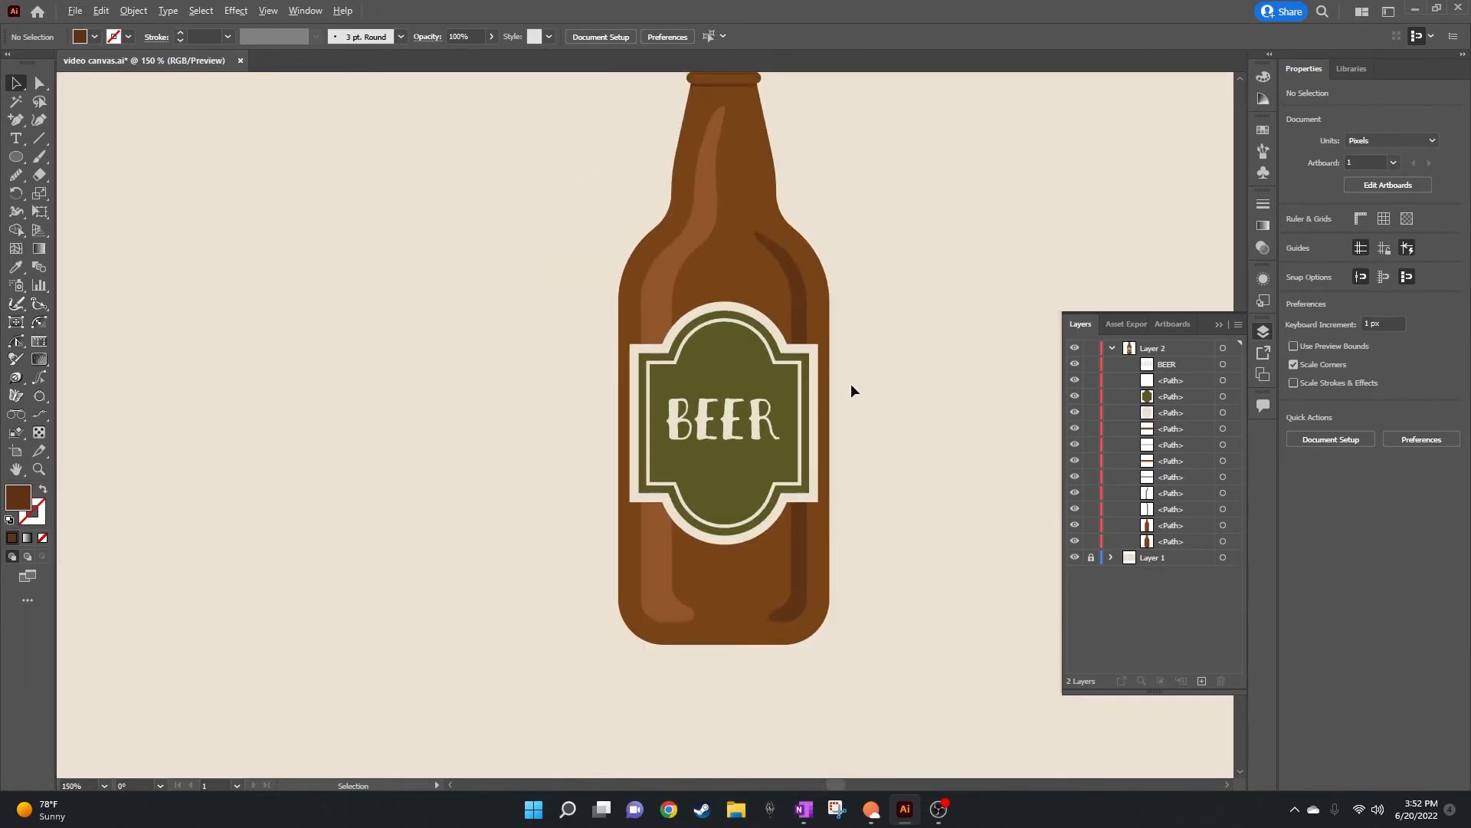
scroll(850, 391, up, 1)
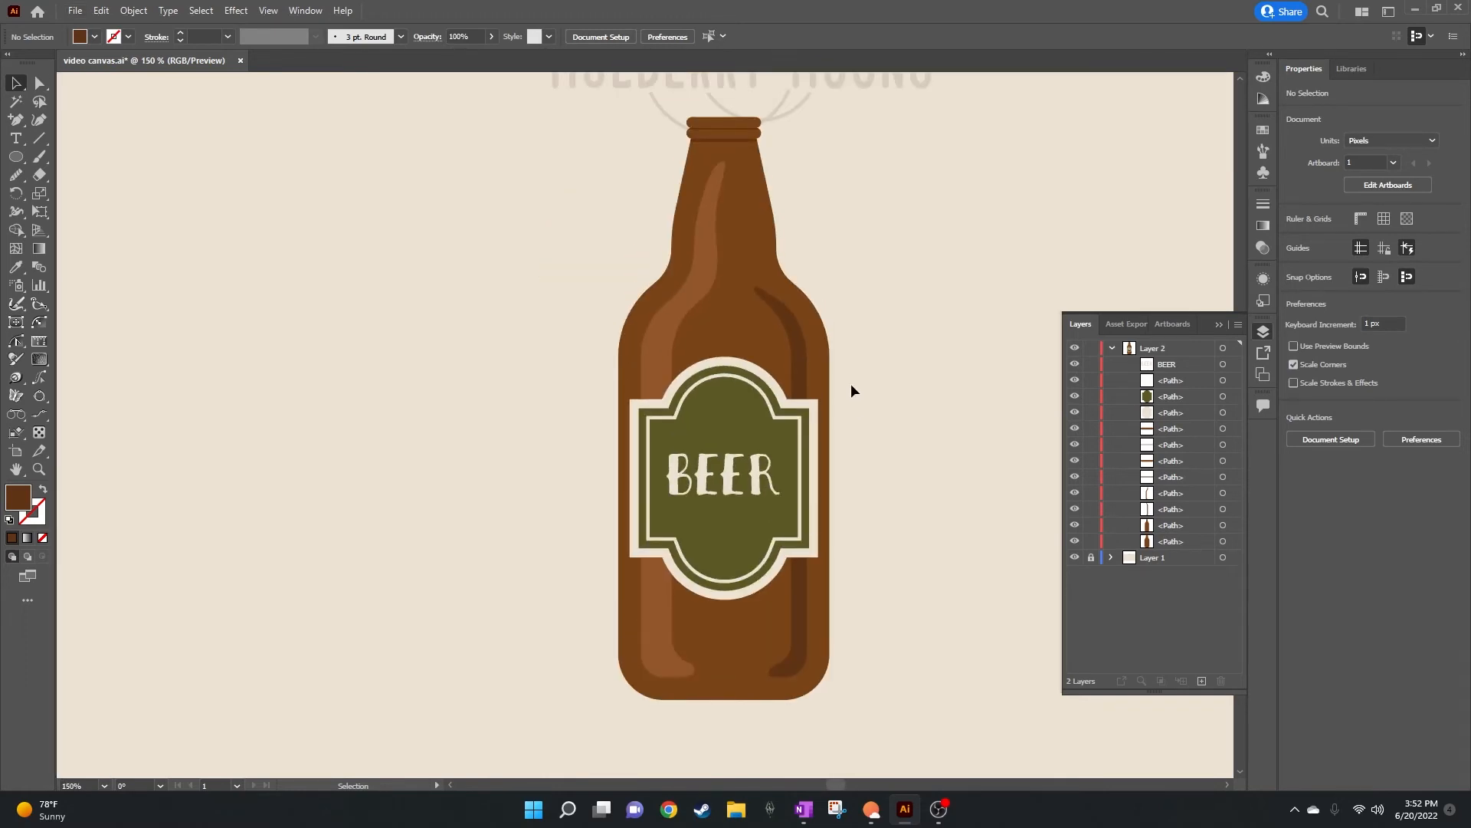
Step: Select the side shadow together with every other shape that has the same fill color
click(783, 331)
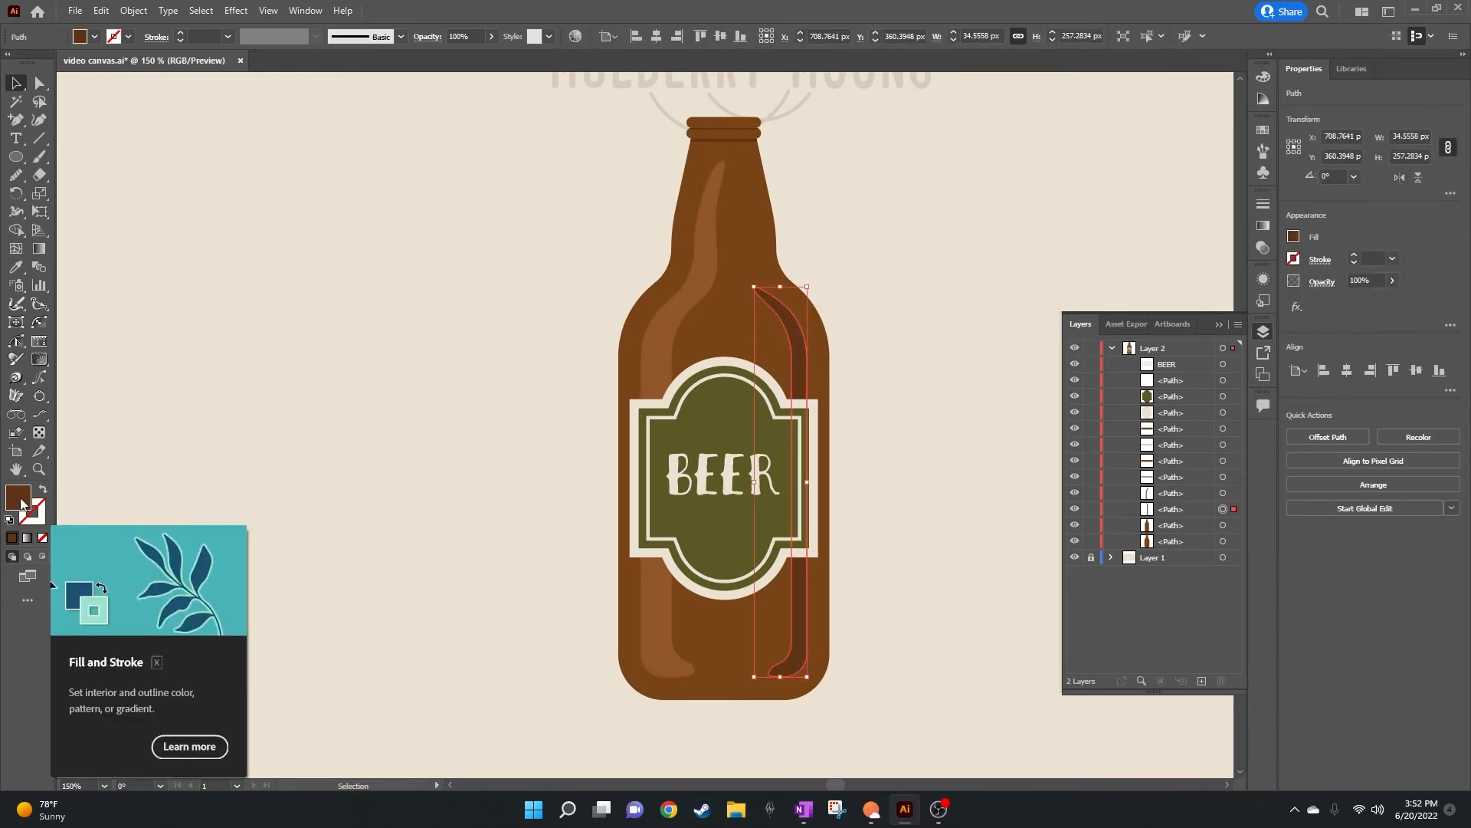
click(210, 13)
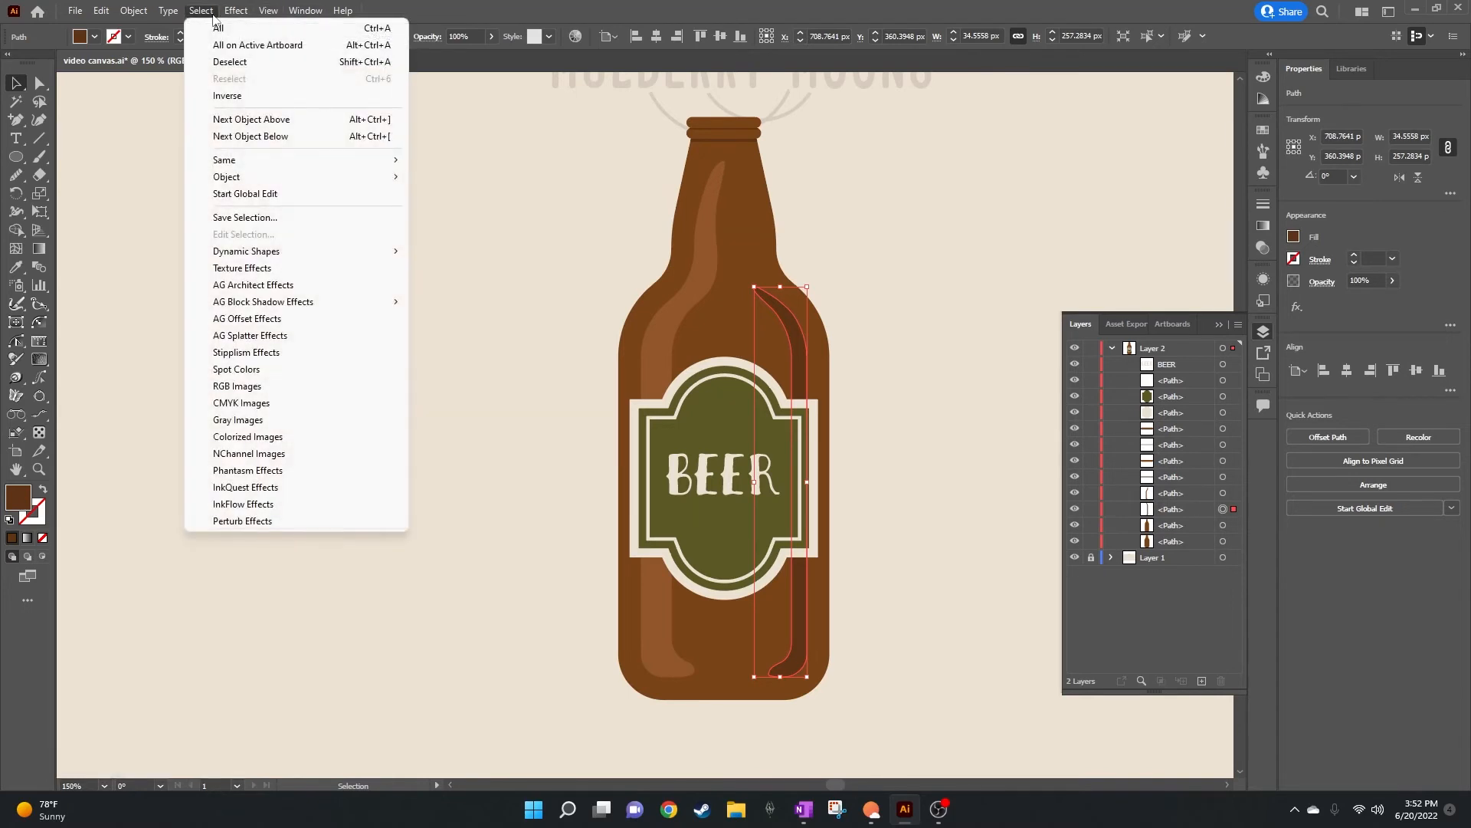
mouse_move(262, 164)
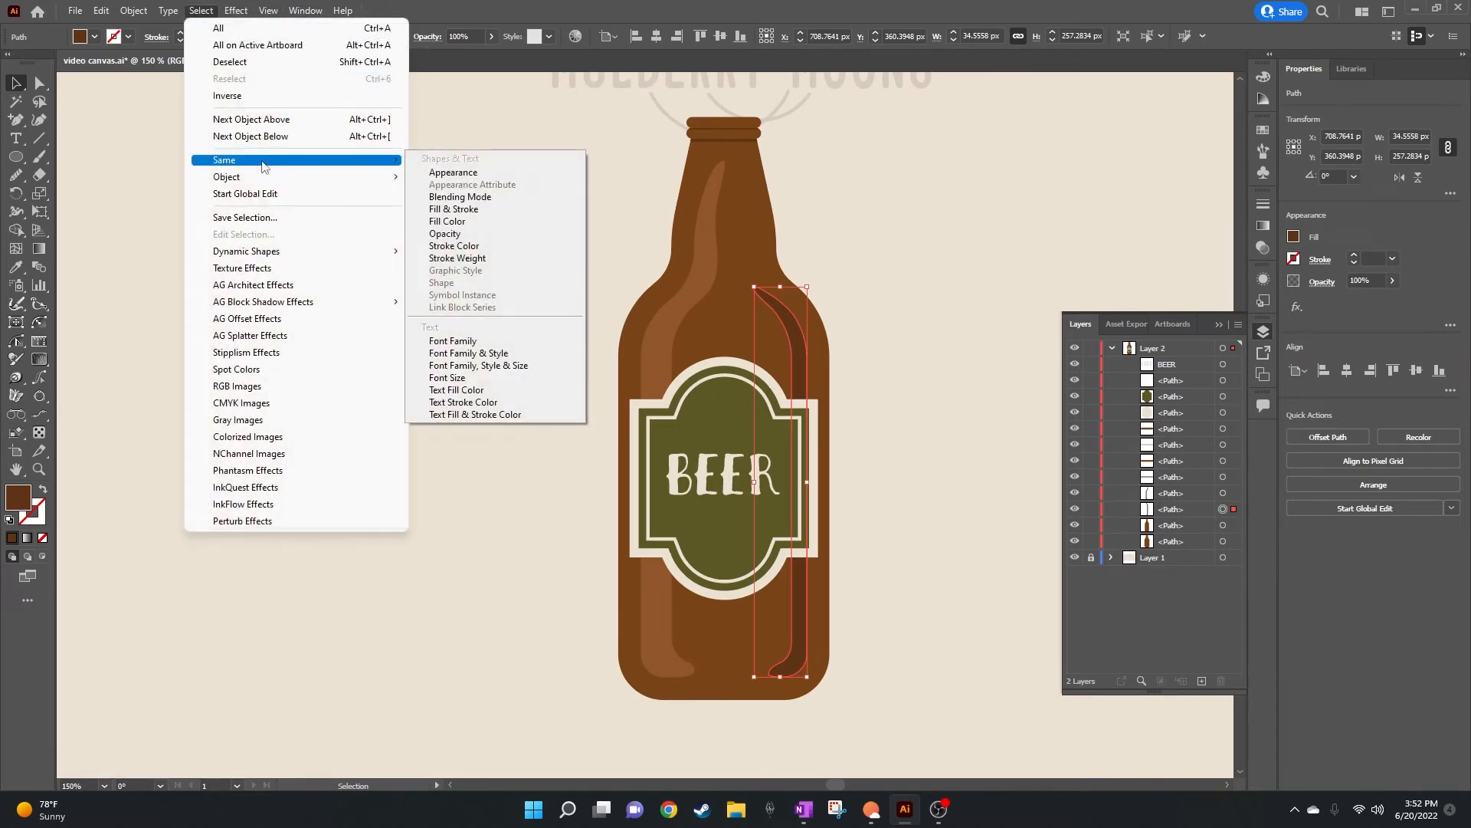
click(490, 224)
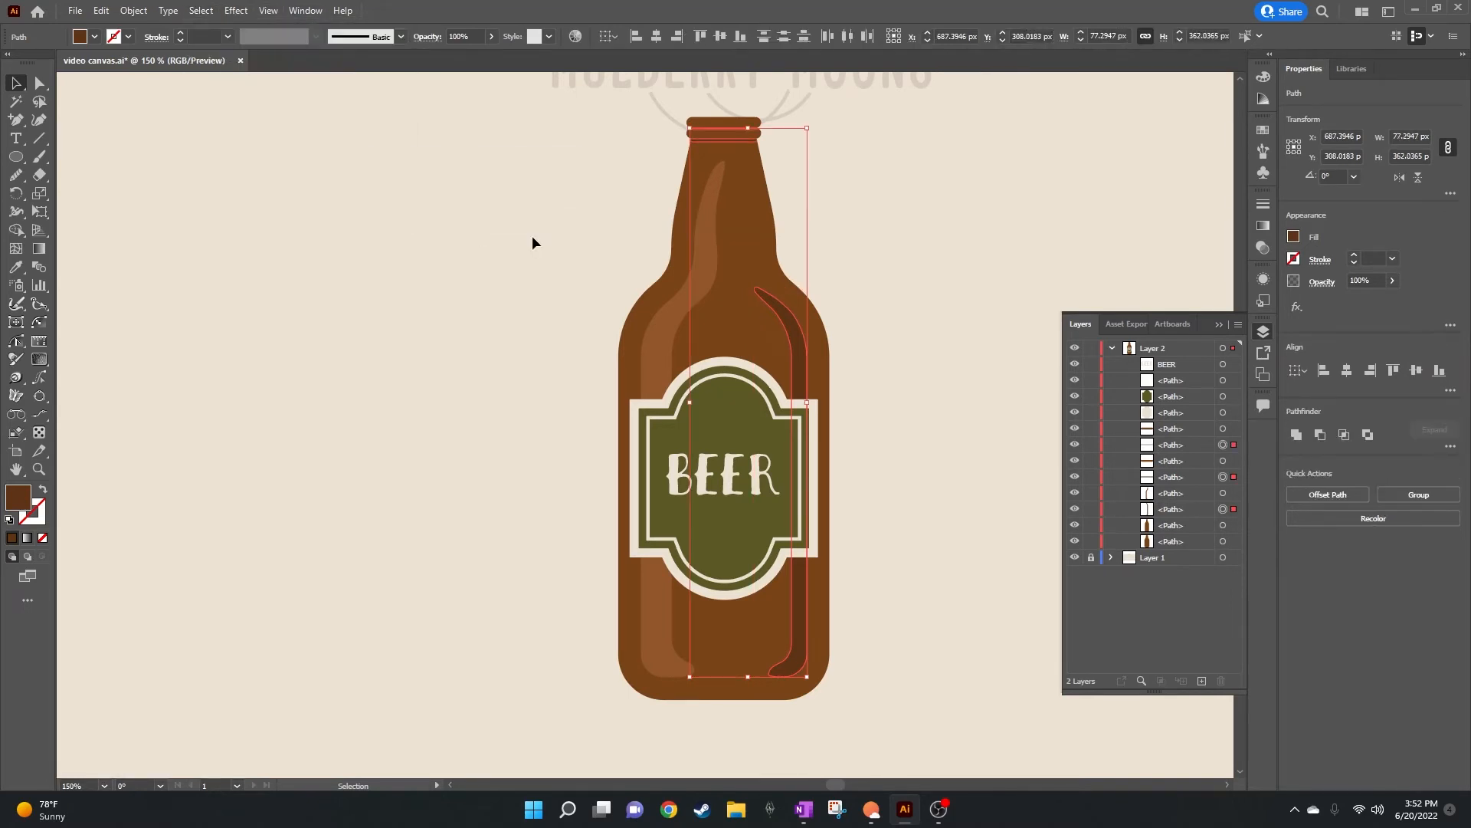
Step: Try the lighter brown fill 6D3A17 on the selected shadow shapes and undo the recoloring
double_click(17, 498)
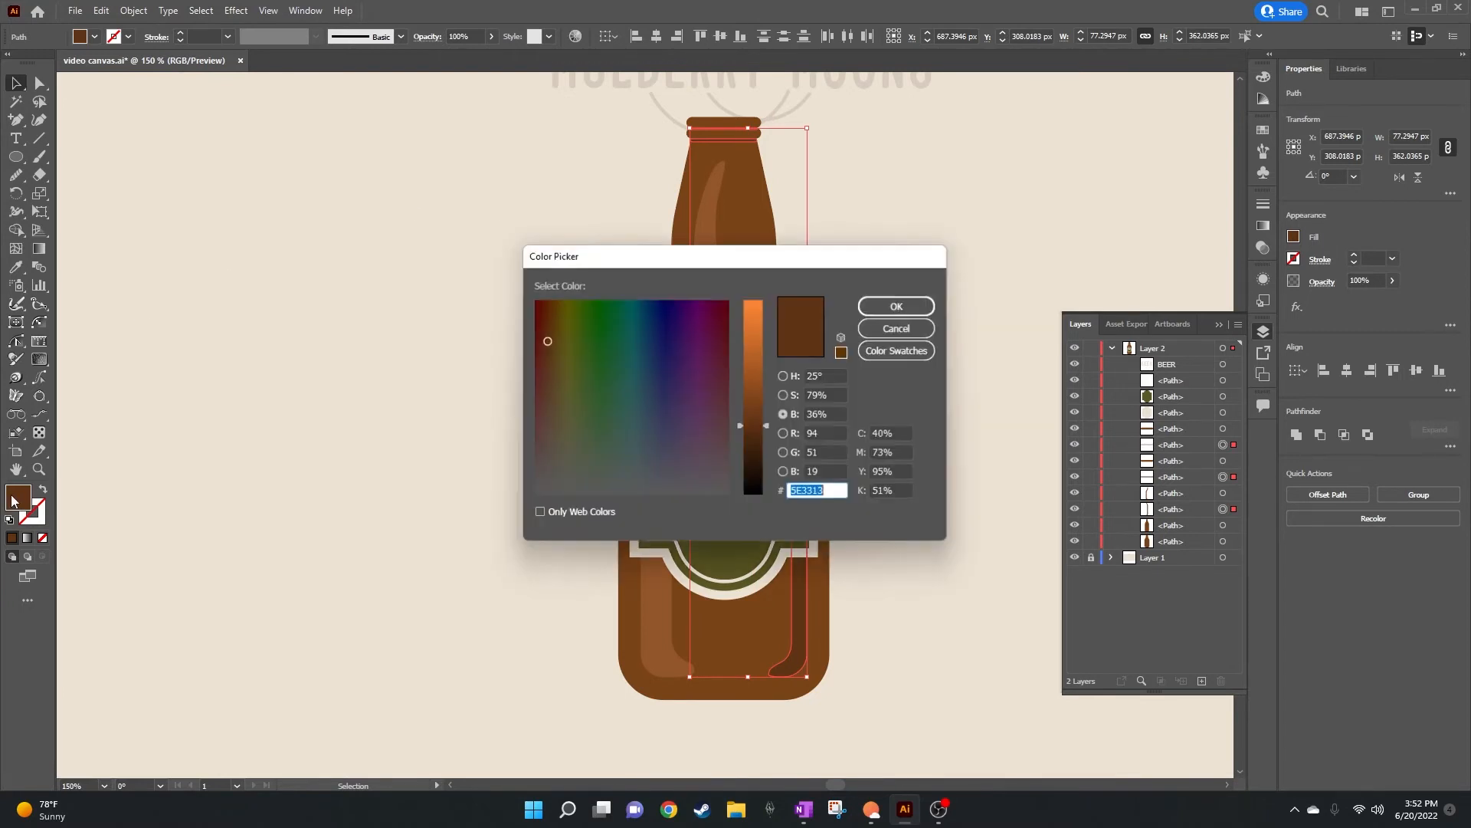
click(755, 416)
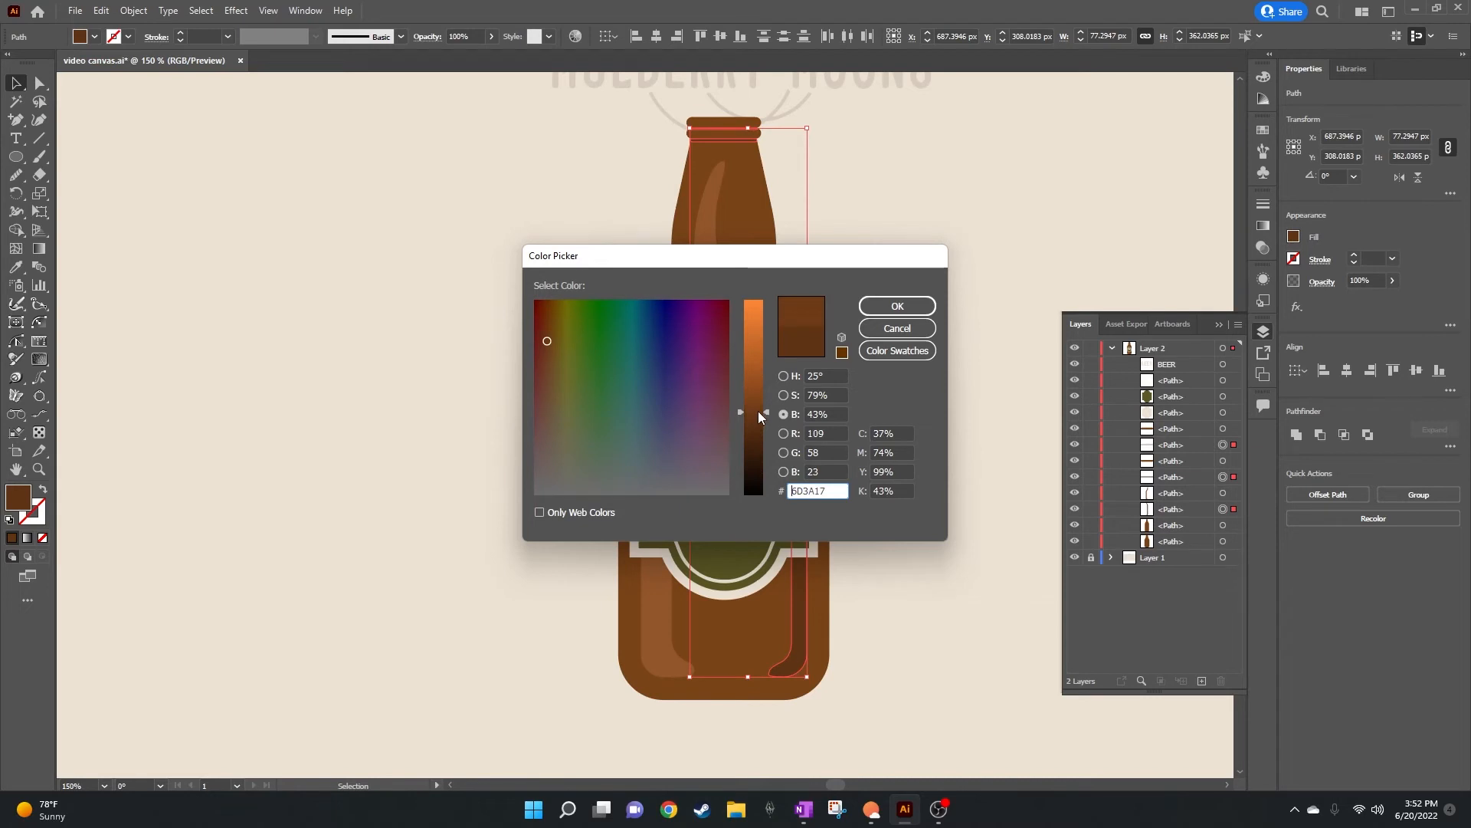
click(917, 307)
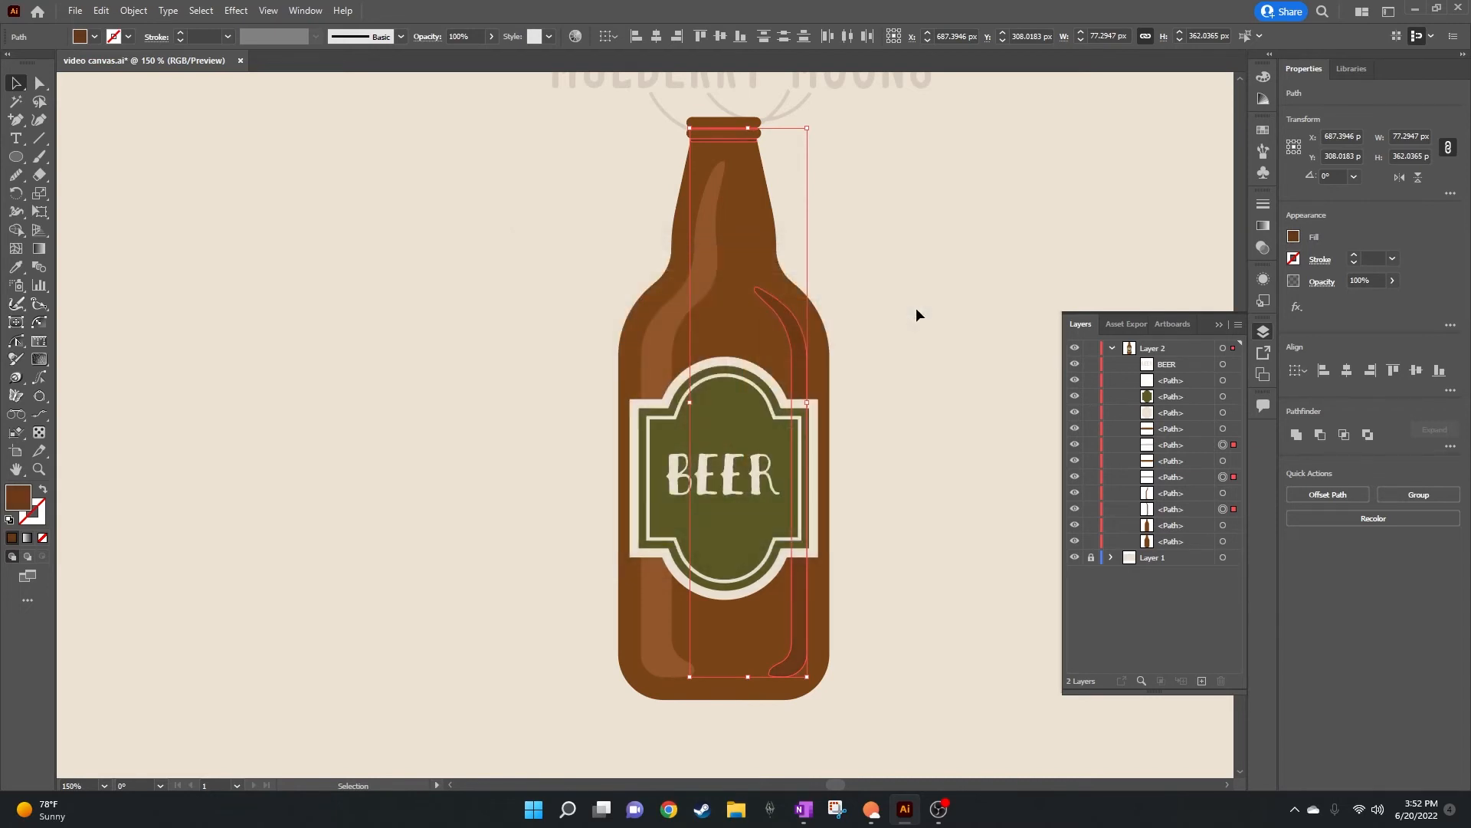
click(917, 314)
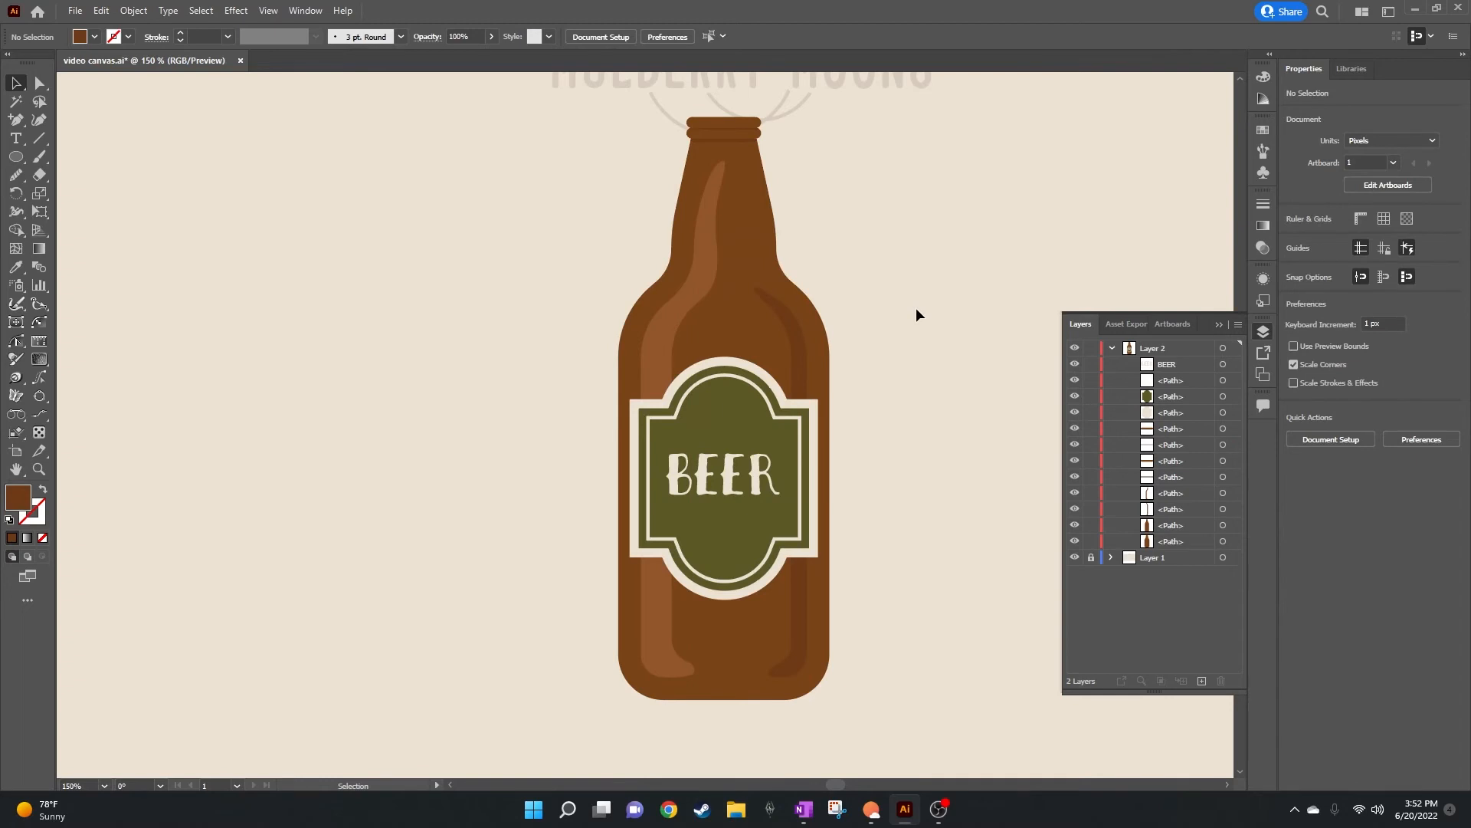
scroll(890, 360, left, 3)
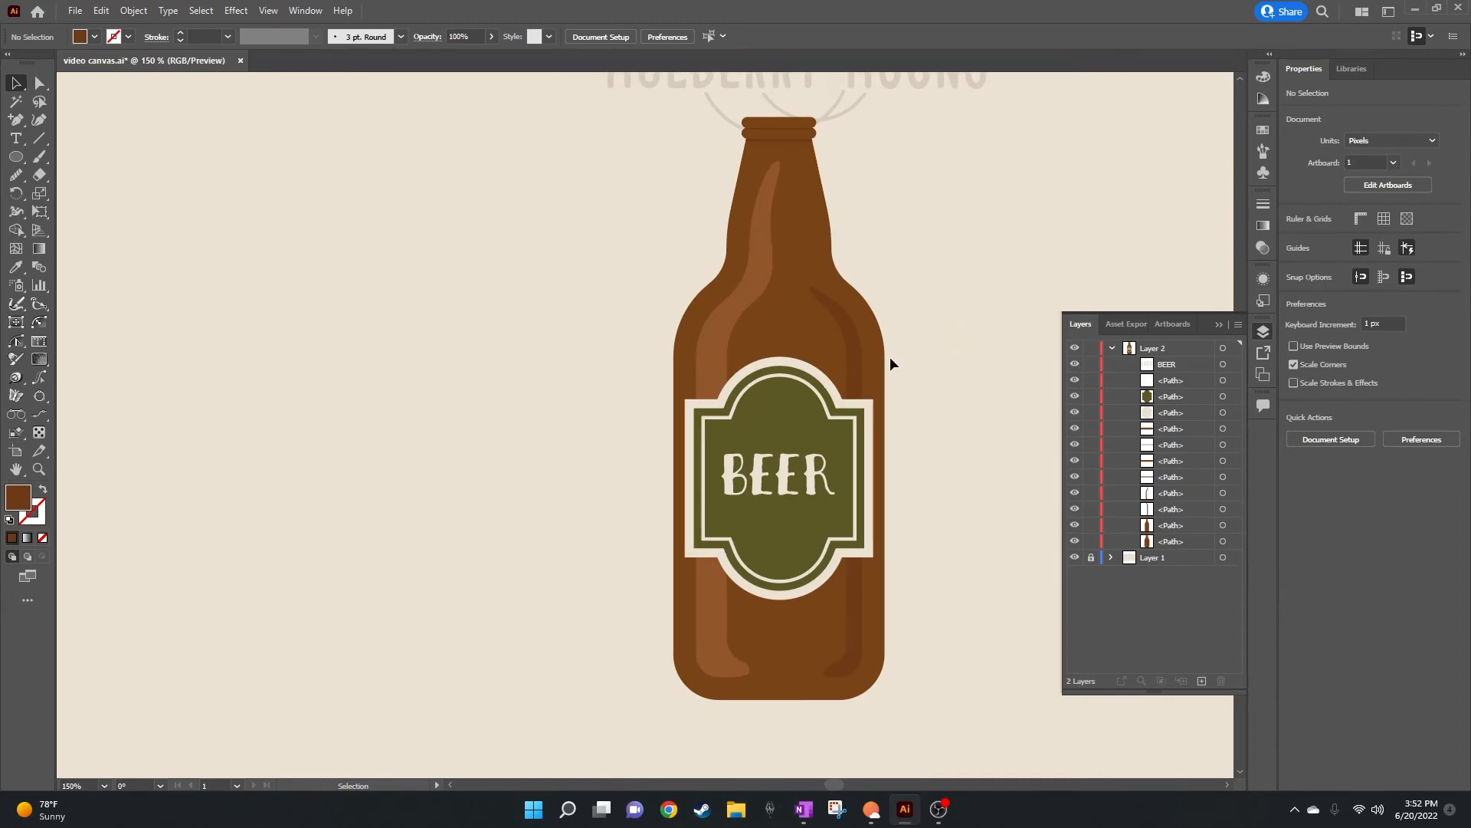
click(887, 367)
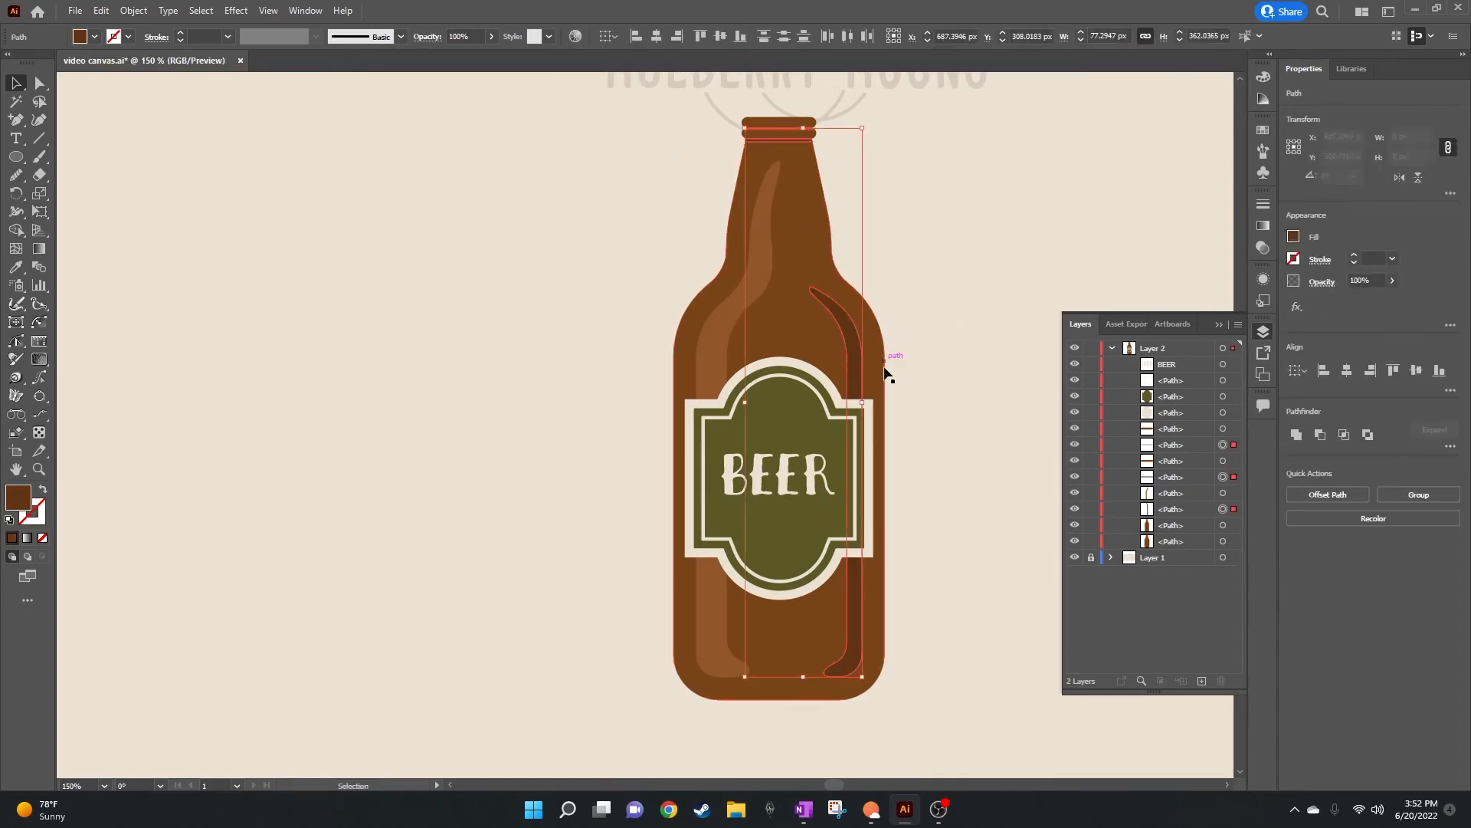
Step: Recolor the selected shadow shapes to a softer brown with 74% saturation and about 43% brightness, then deselect them
double_click(16, 500)
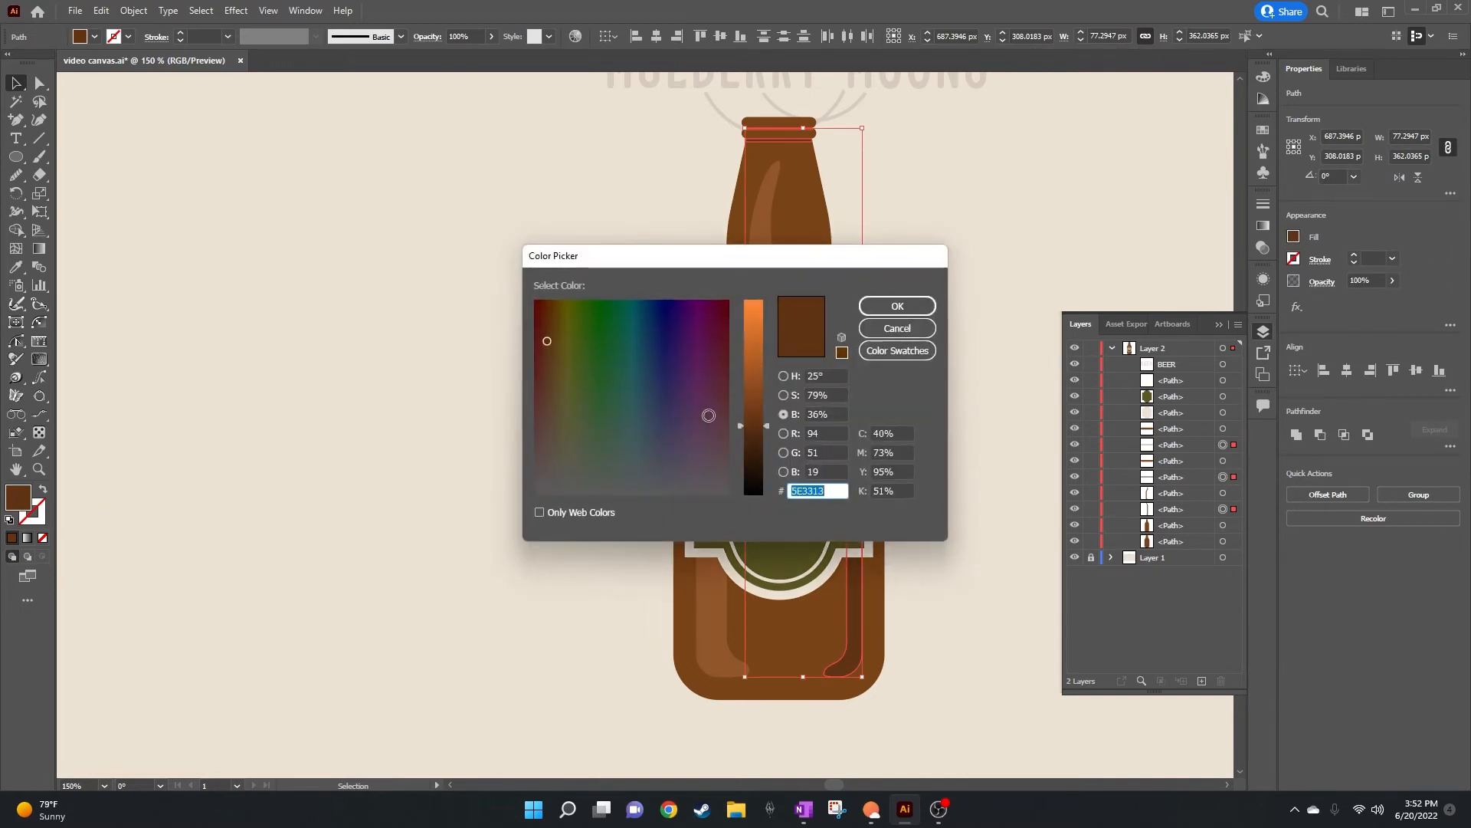
click(783, 395)
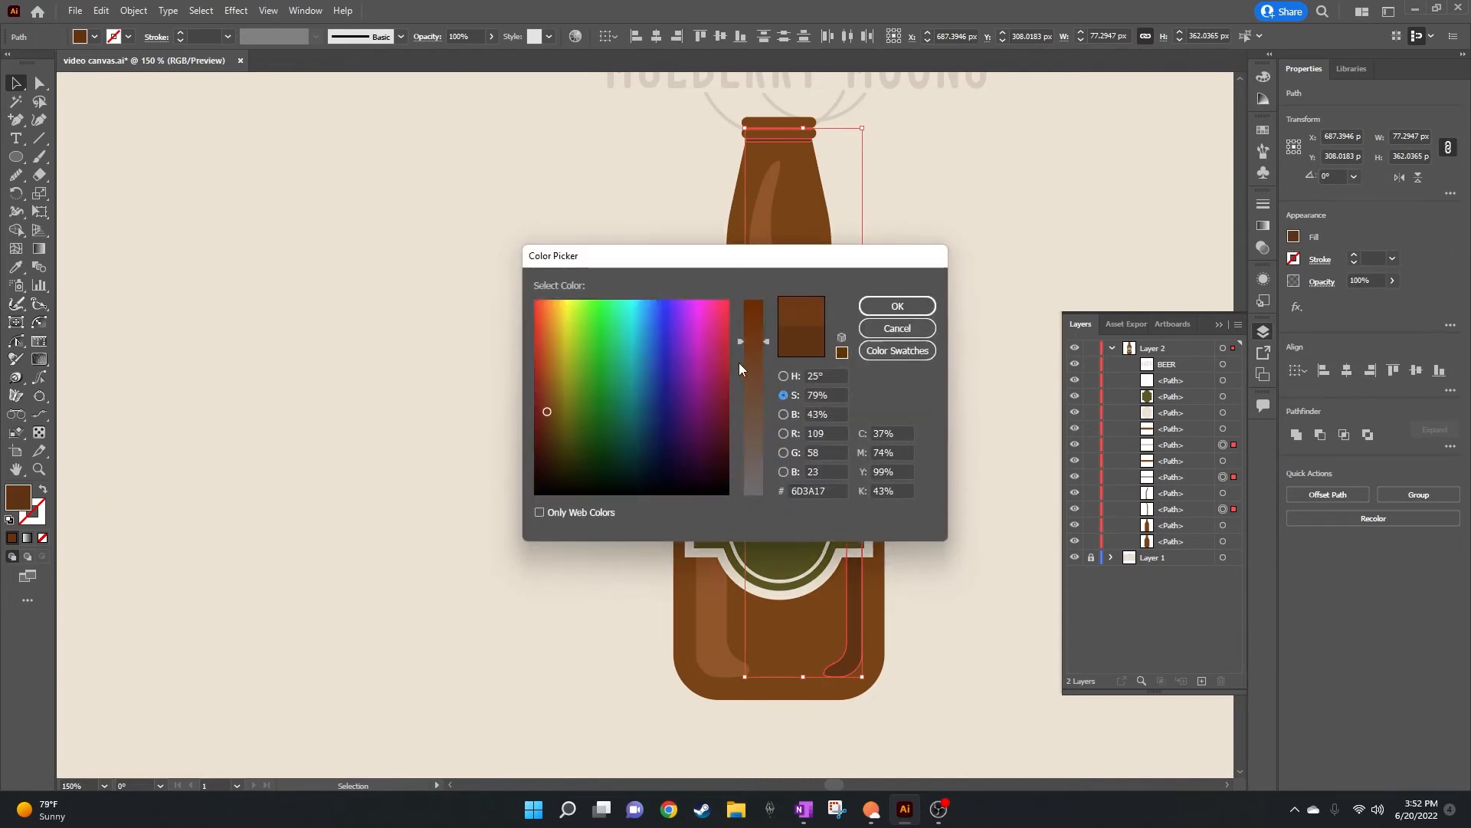
drag(738, 361, 748, 349)
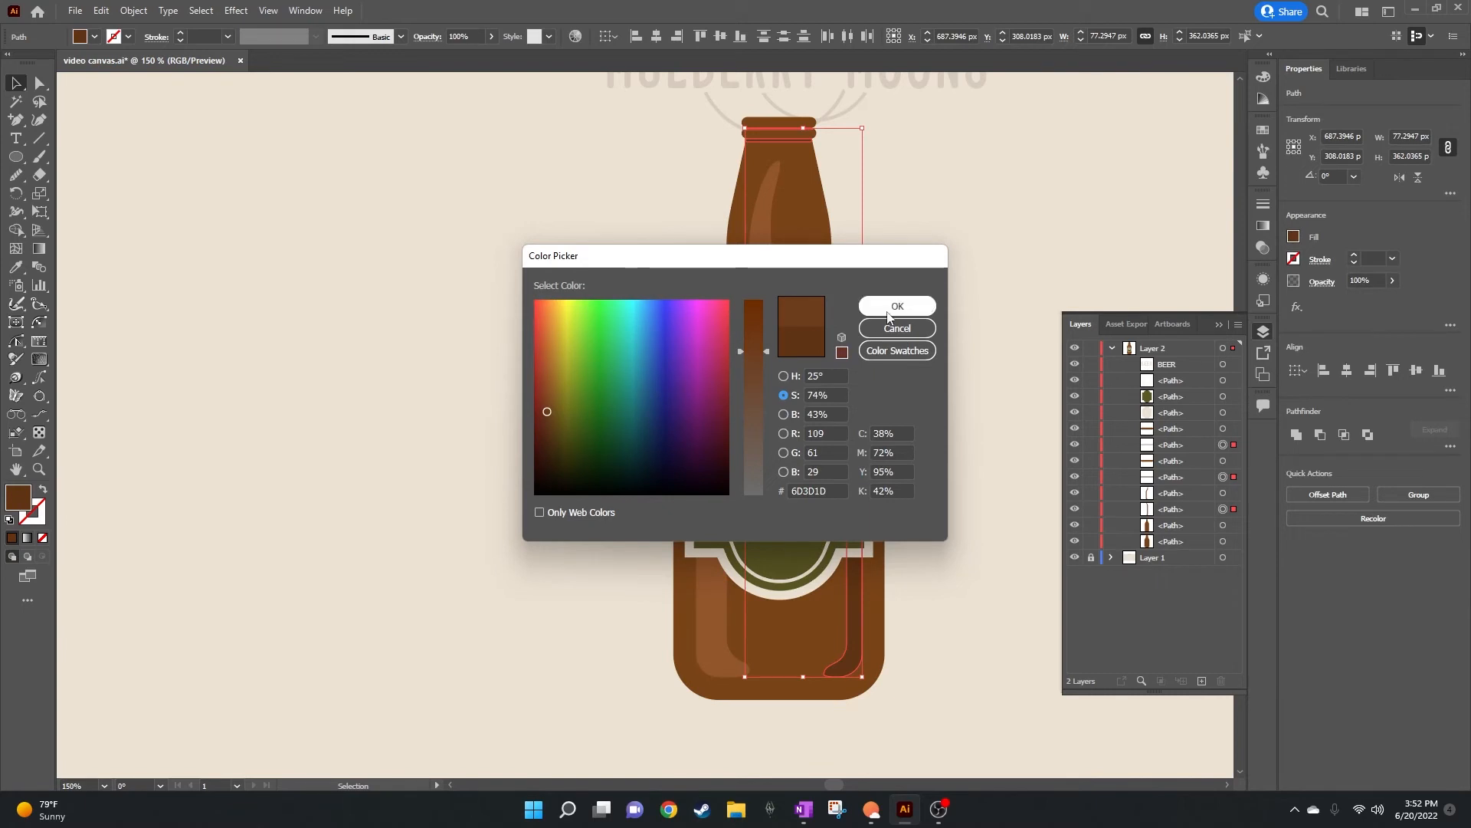
click(783, 414)
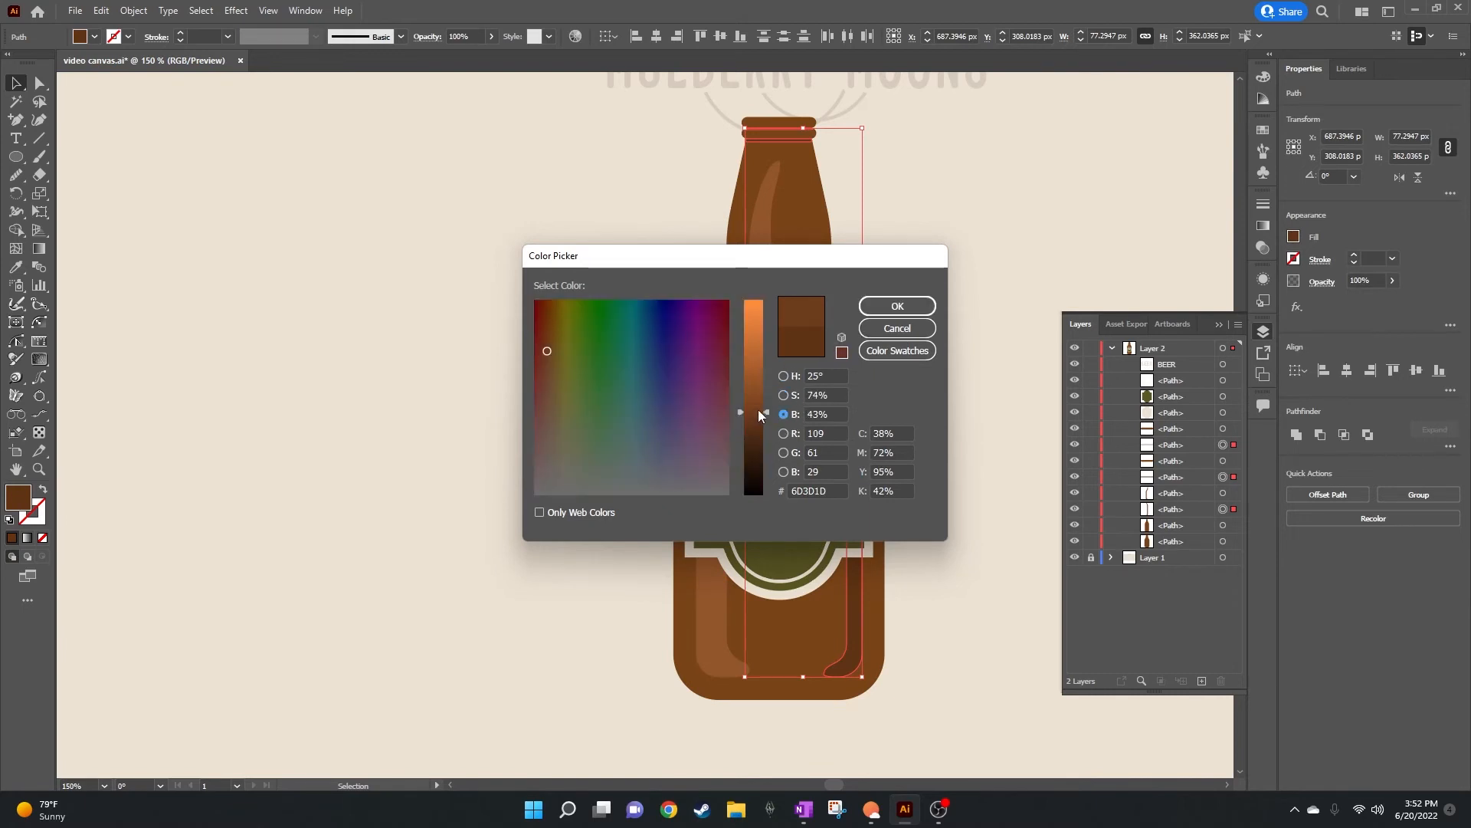
drag(759, 411, 760, 413)
click(895, 306)
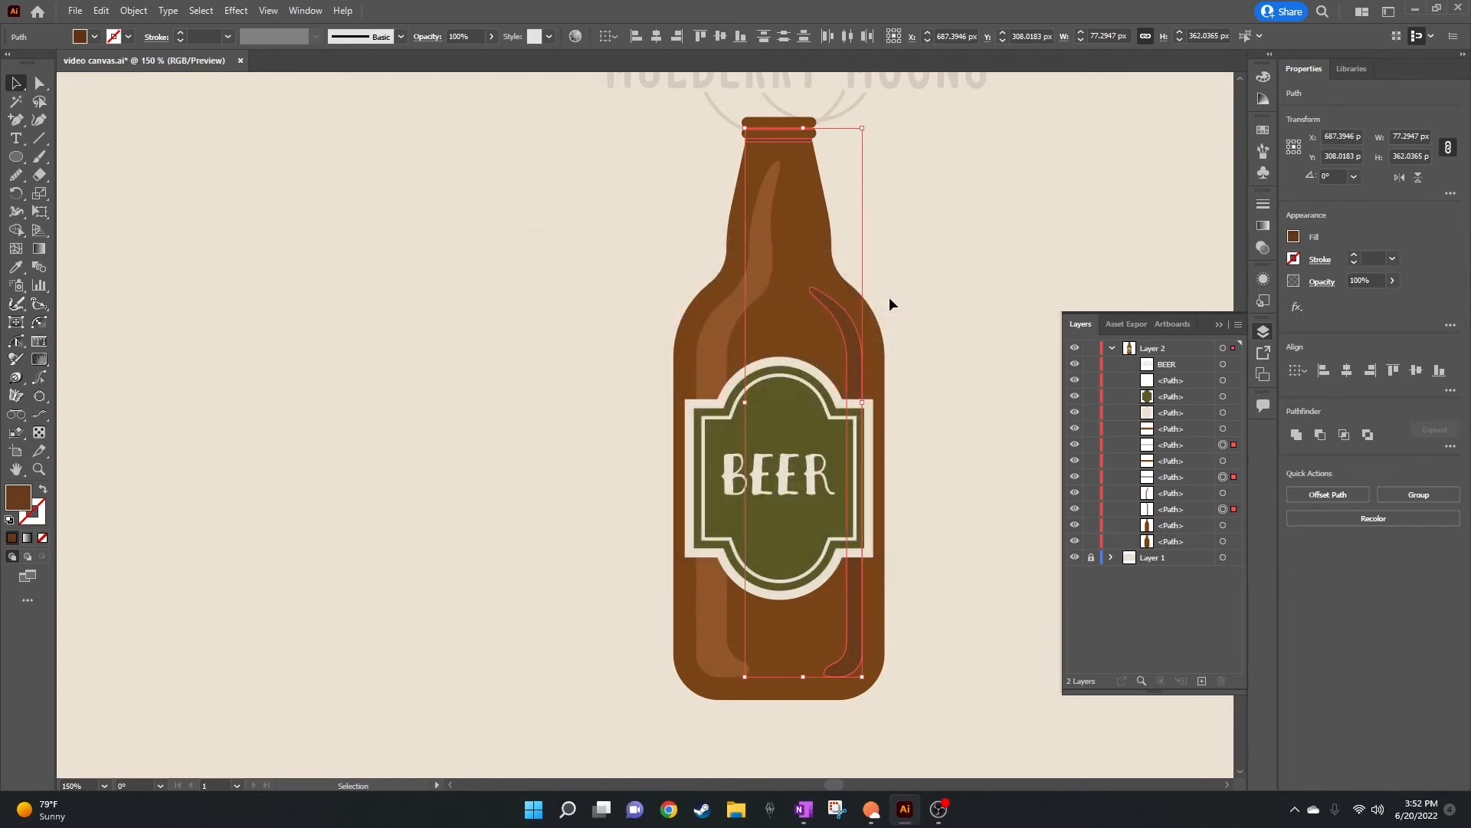
click(947, 299)
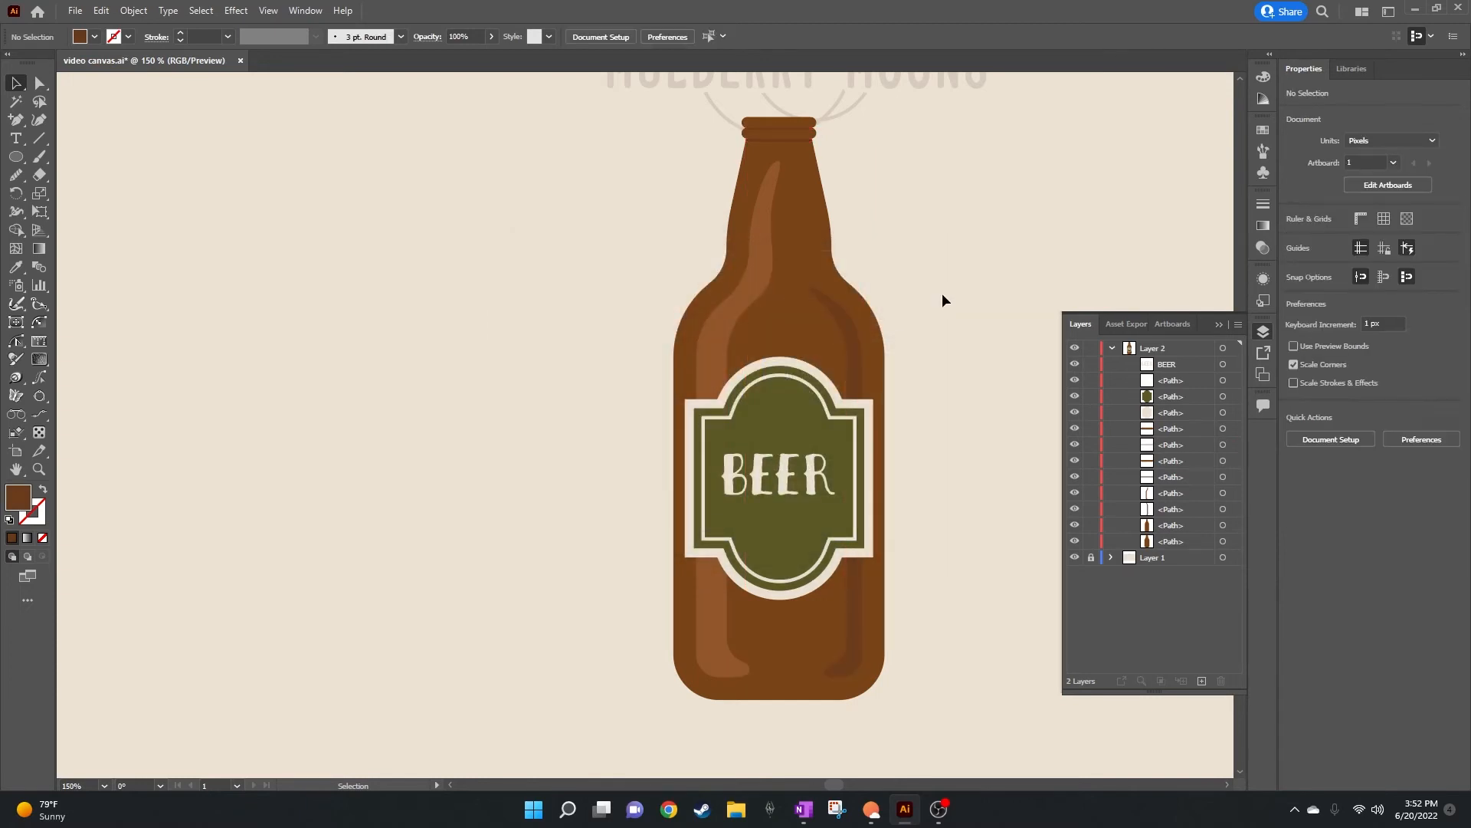
Step: Draw a rectangle about 69 by 206 px from the bottle's vertical centerline to its right edge, covering the label's right half
scroll(944, 299, right, 2)
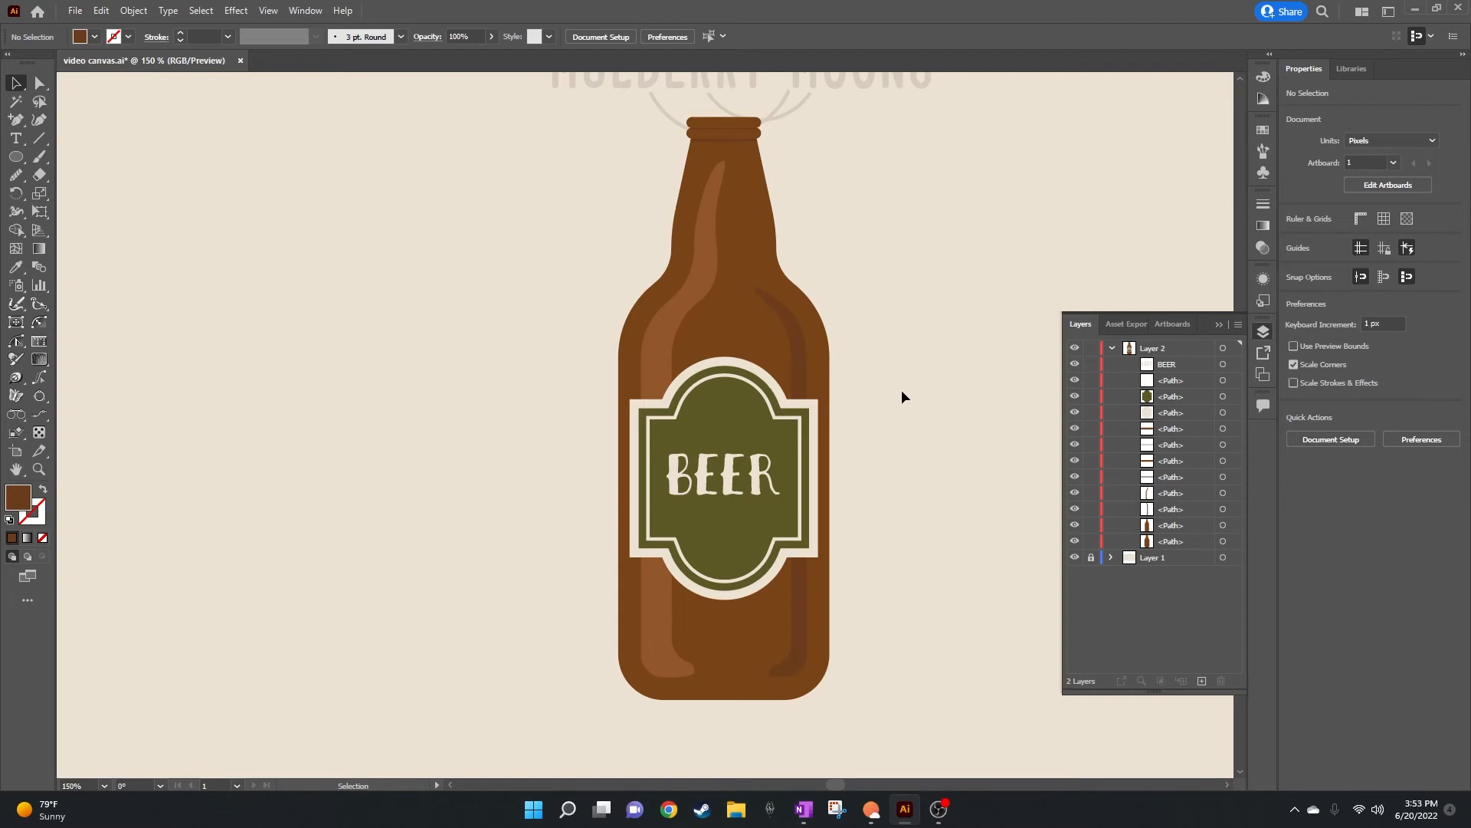
scroll(902, 389, right, 1)
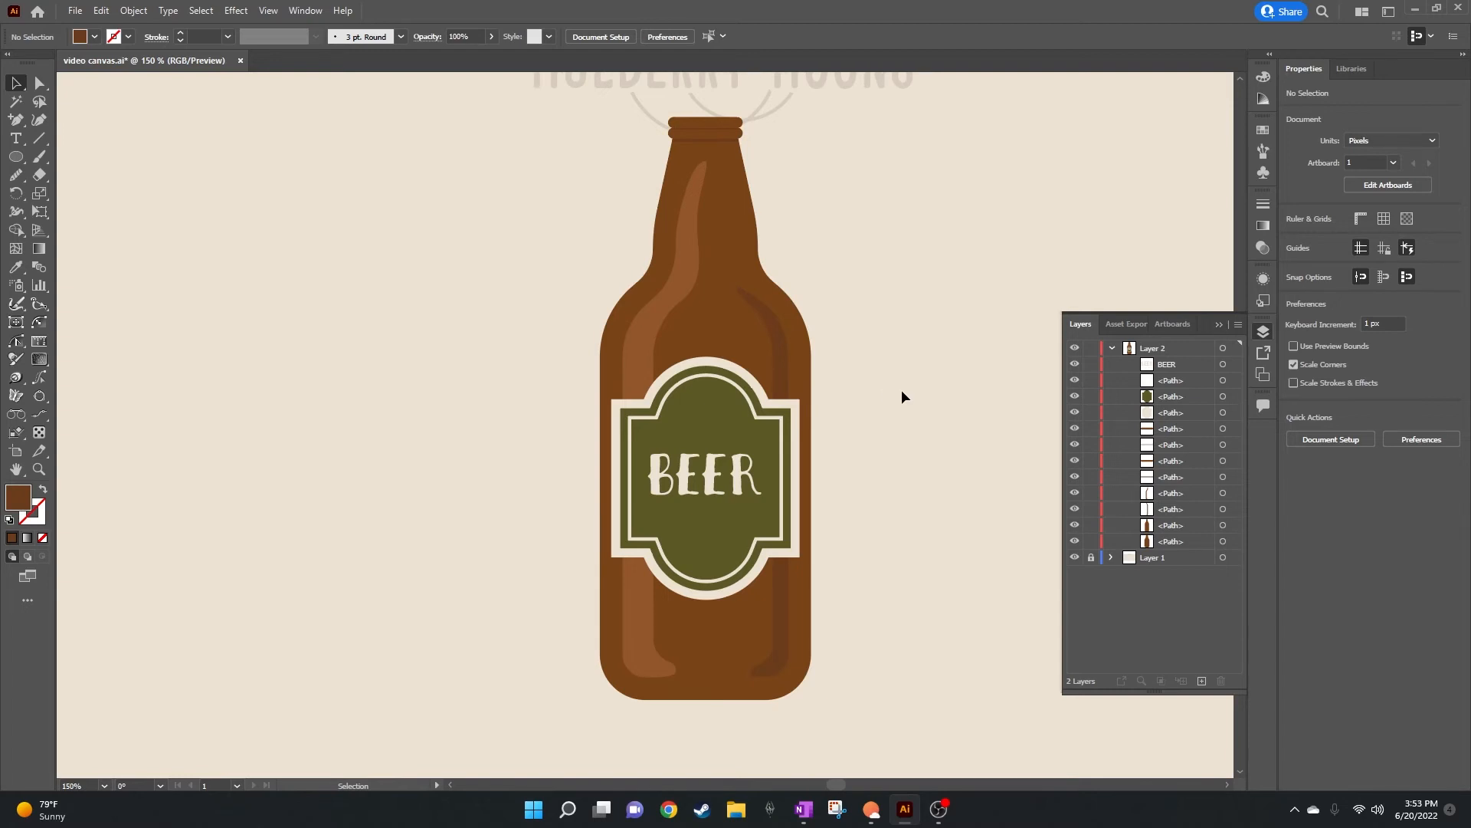
drag(18, 158, 80, 154)
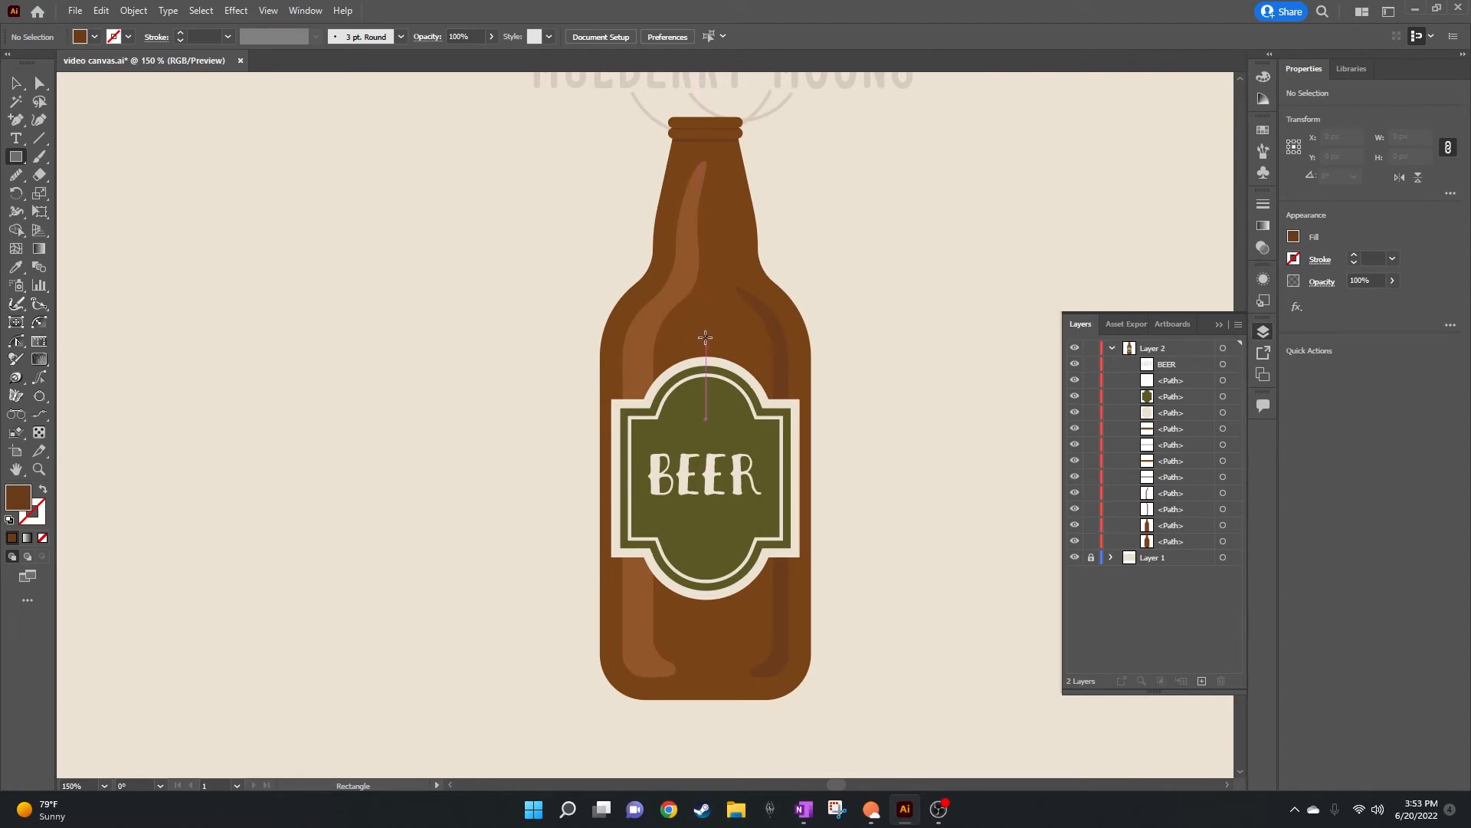
drag(705, 337, 811, 649)
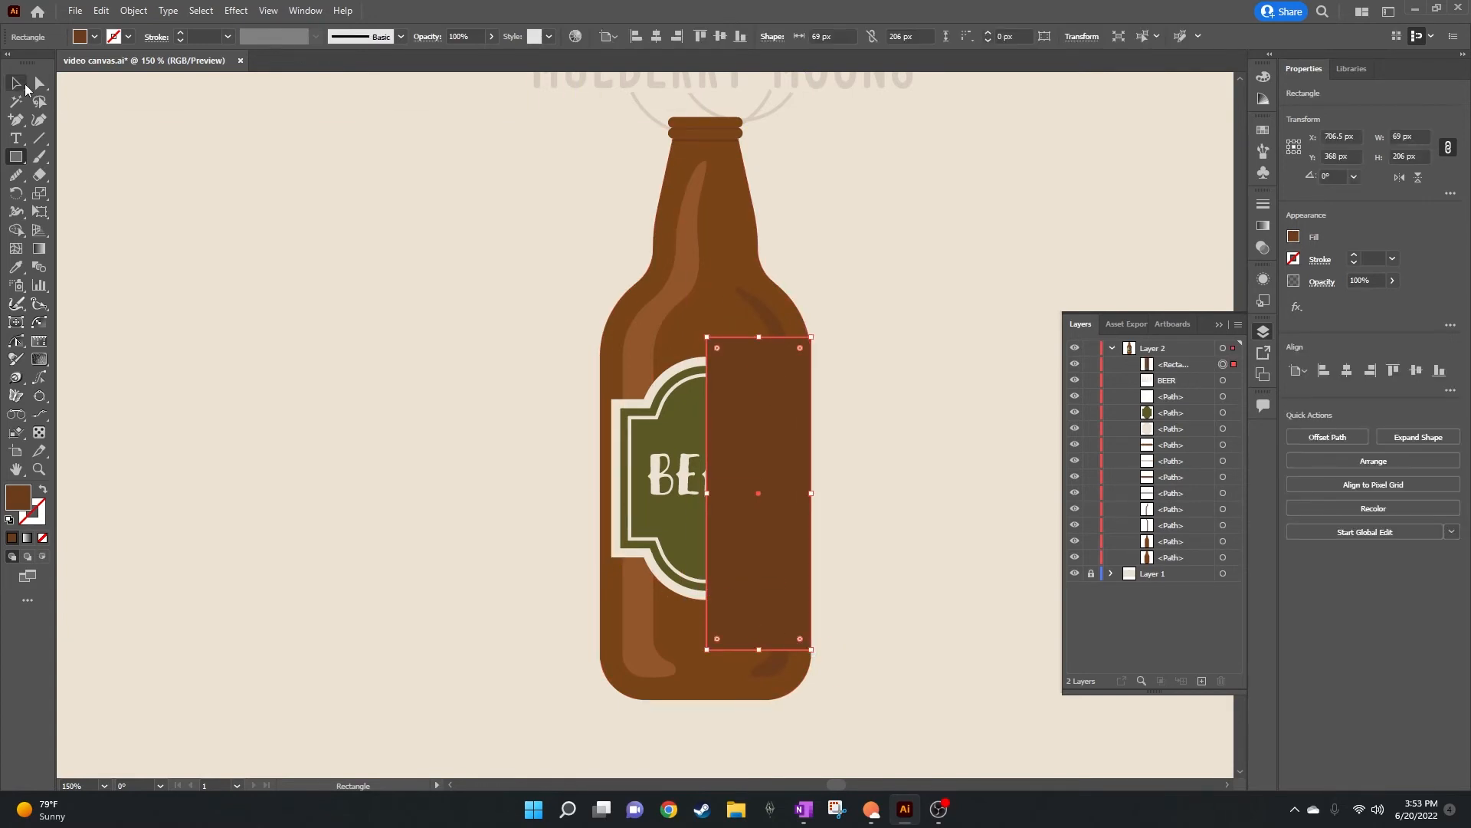
key(v)
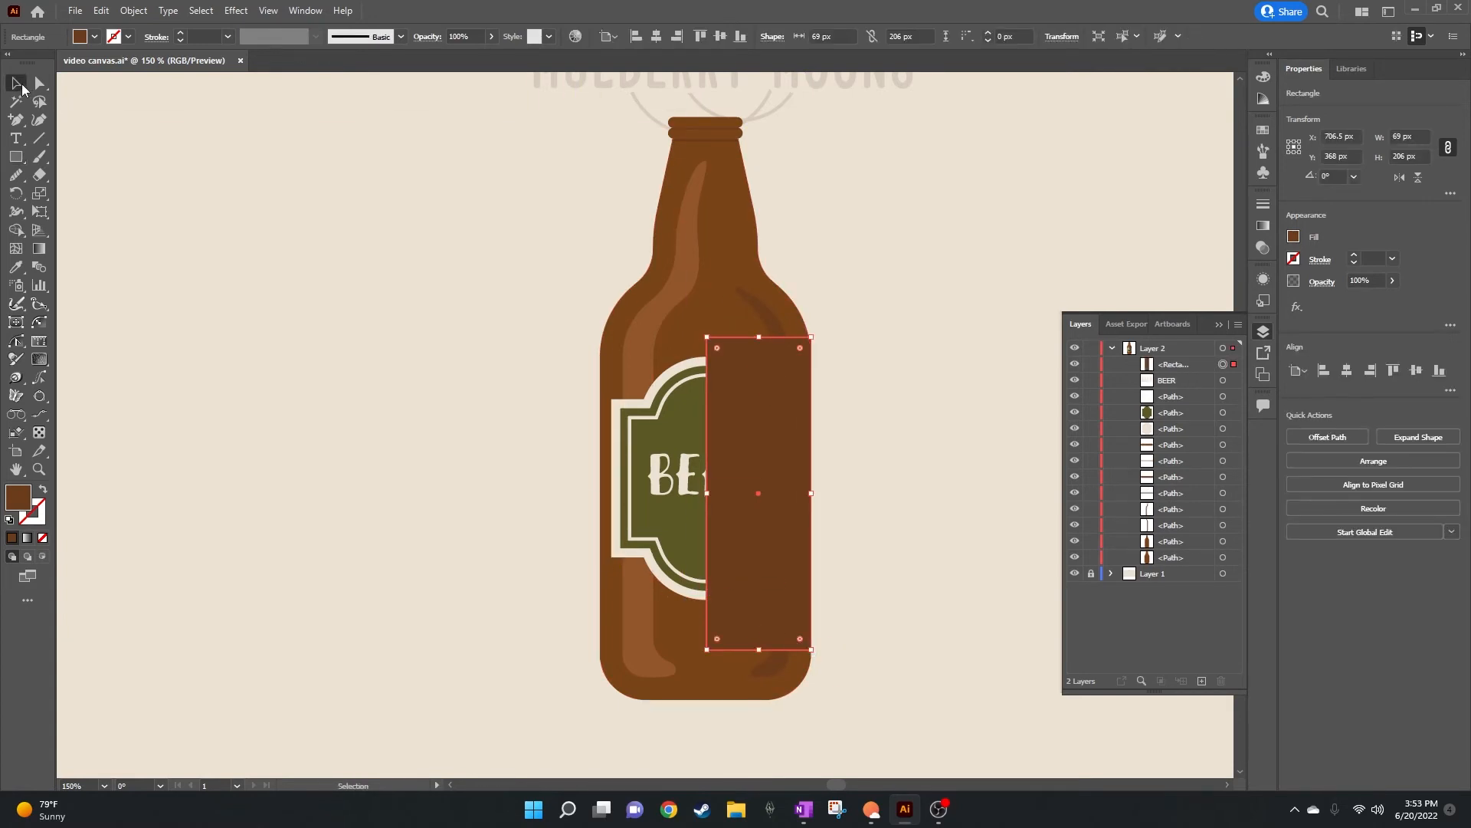
Step: Trim the brown rectangle to the label's outline with the Shape Builder, removing the part outside the label, and deselect
shift+click(696, 370)
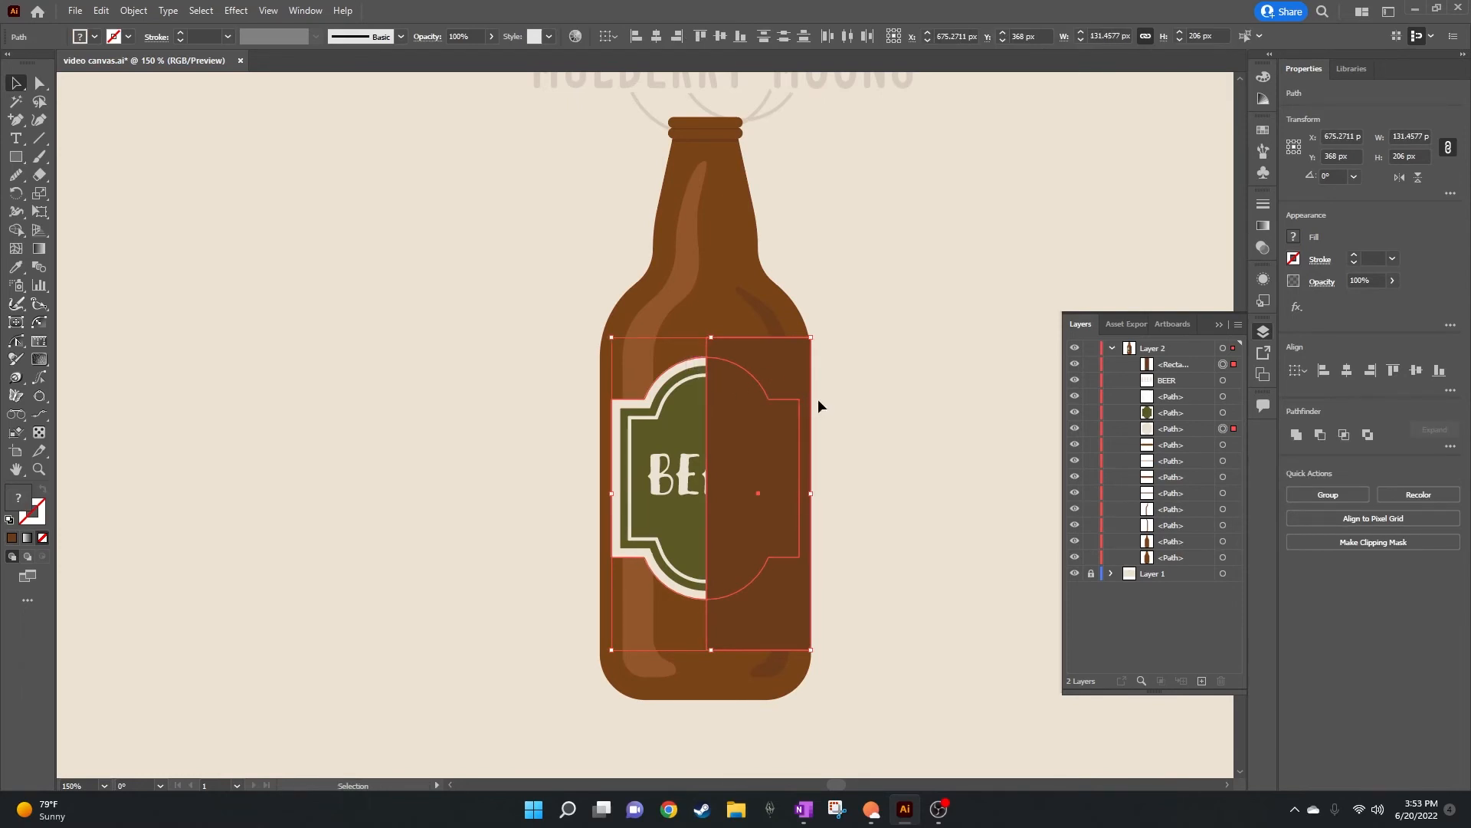
click(15, 230)
alt+click(764, 360)
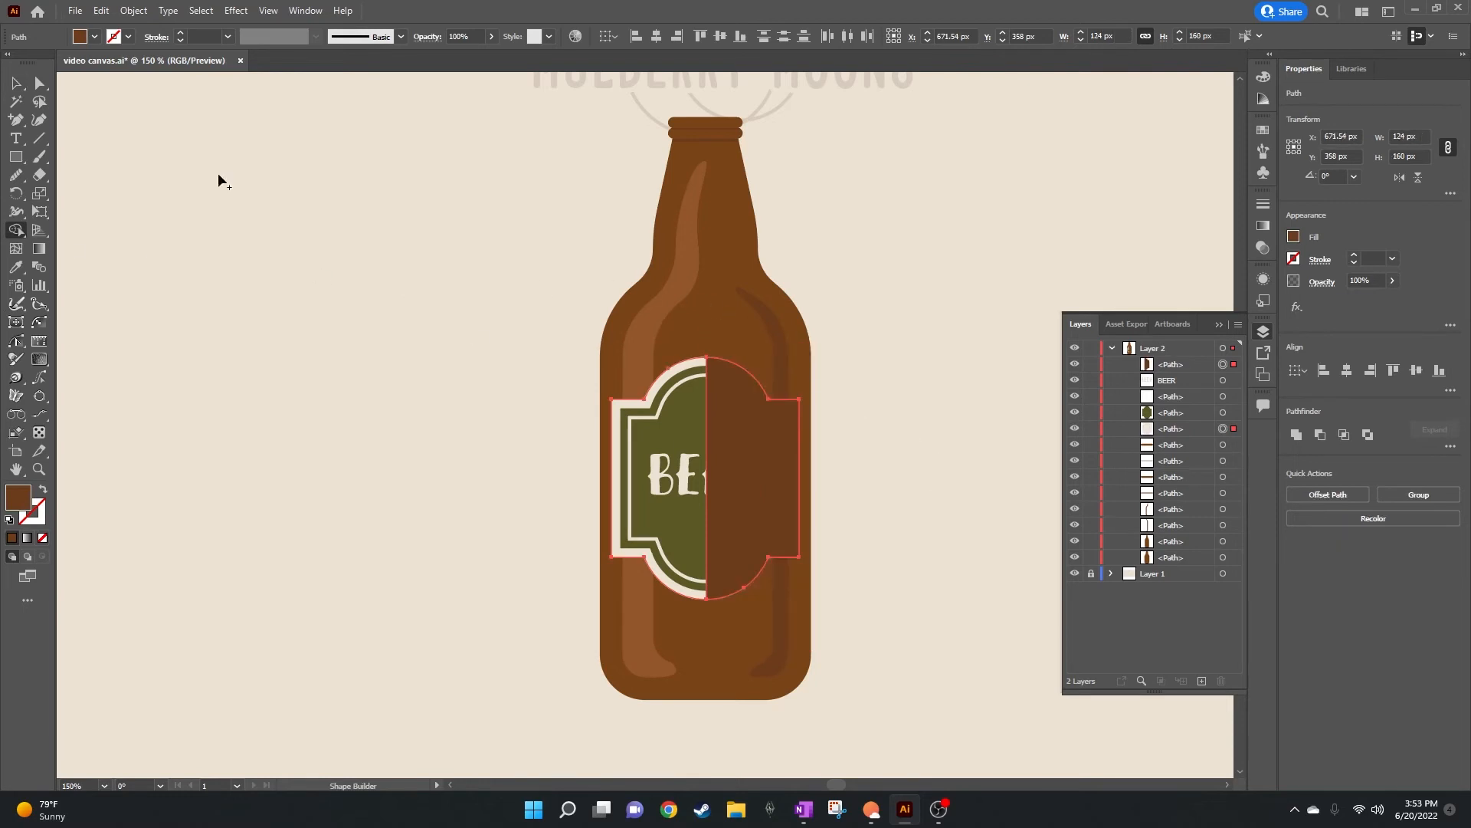
click(16, 83)
click(839, 420)
Step: Set the blending mode of the brown shape over the label's right half to Multiply
click(736, 460)
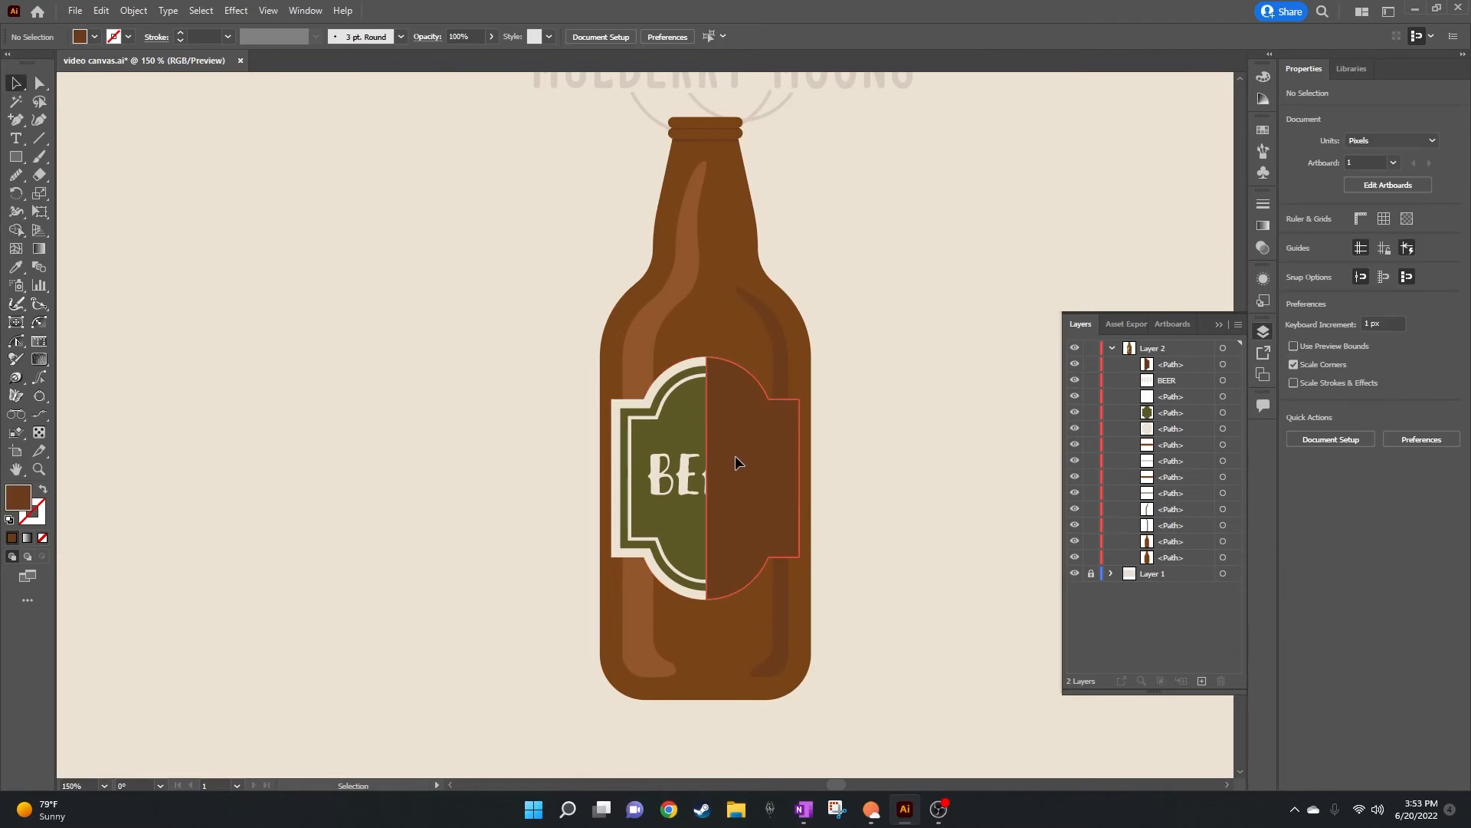
click(1322, 282)
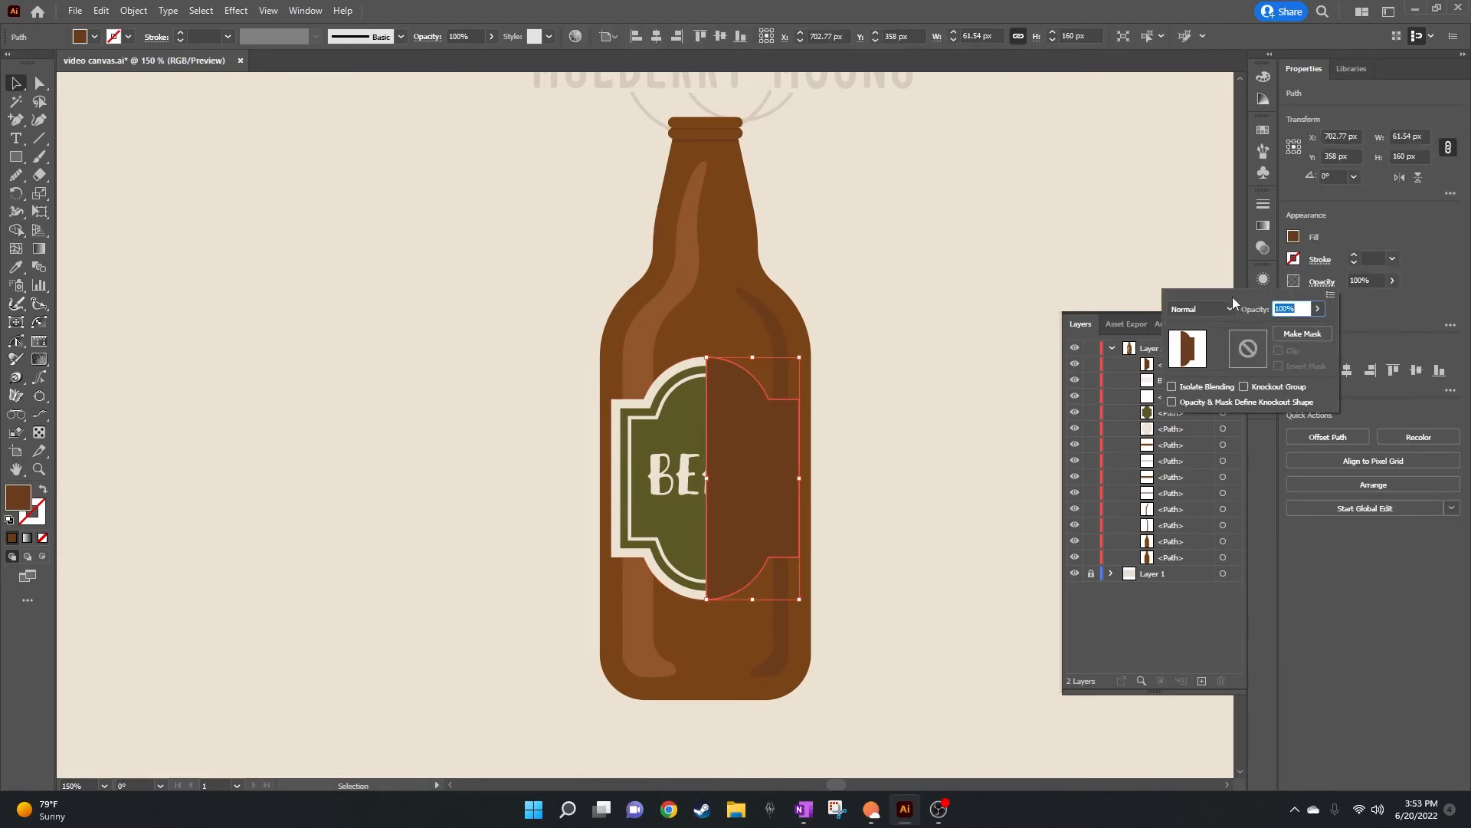
click(1229, 309)
click(1206, 363)
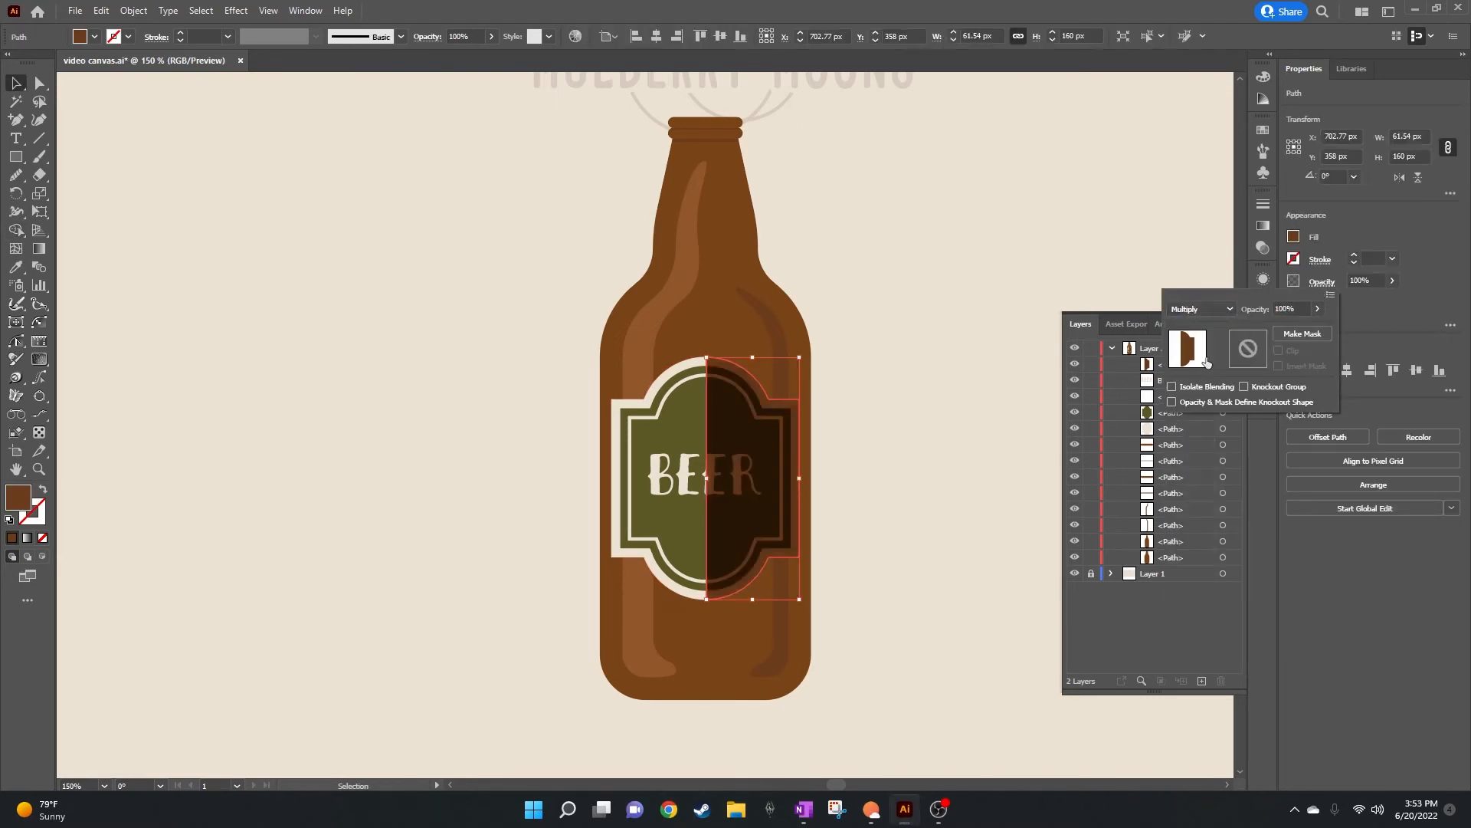
Step: Lower the label shadow's opacity to 25% and deselect it
click(1392, 281)
click(1391, 281)
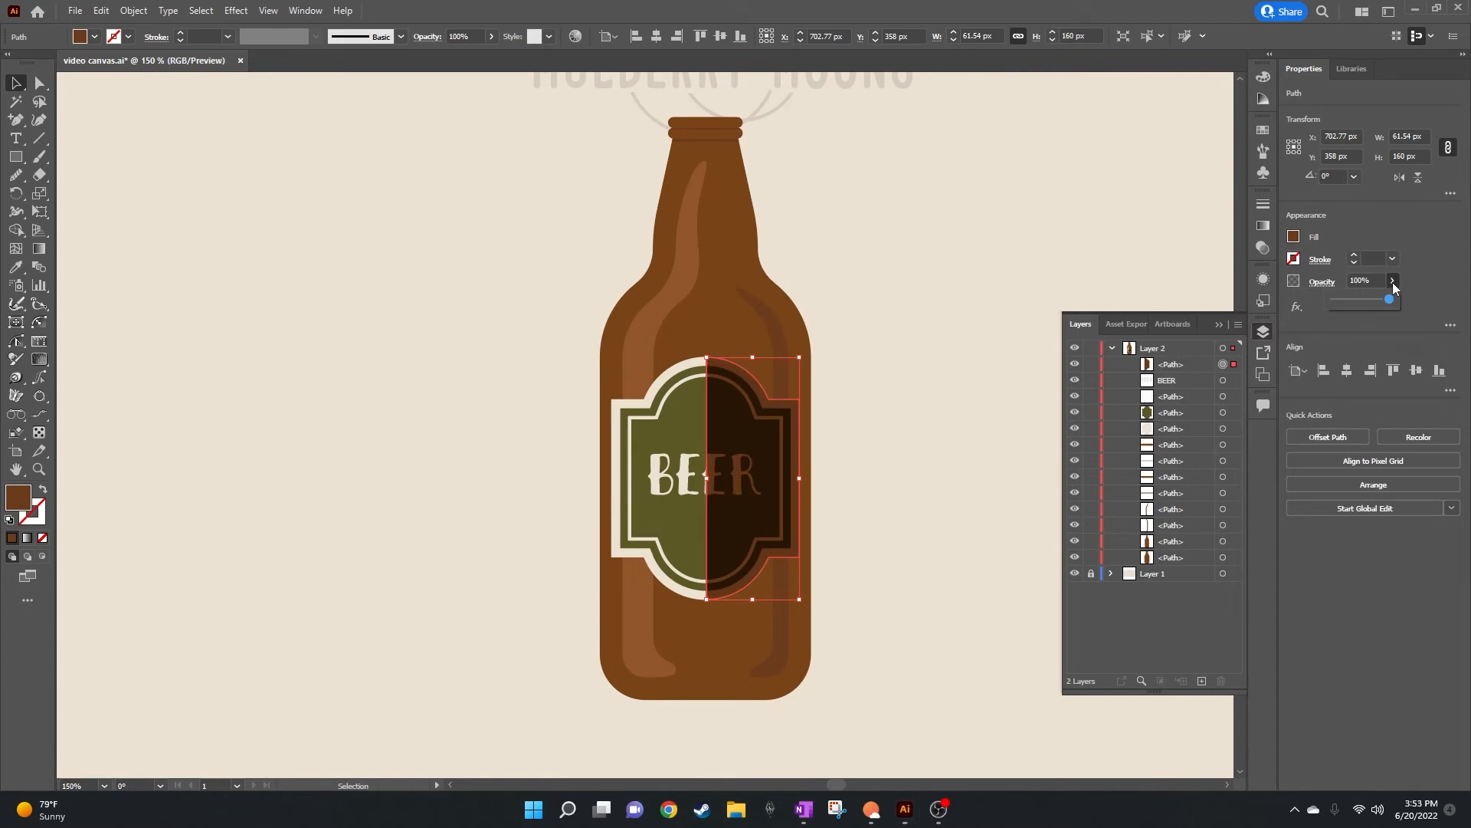
click(1350, 300)
drag(1351, 300, 1351, 301)
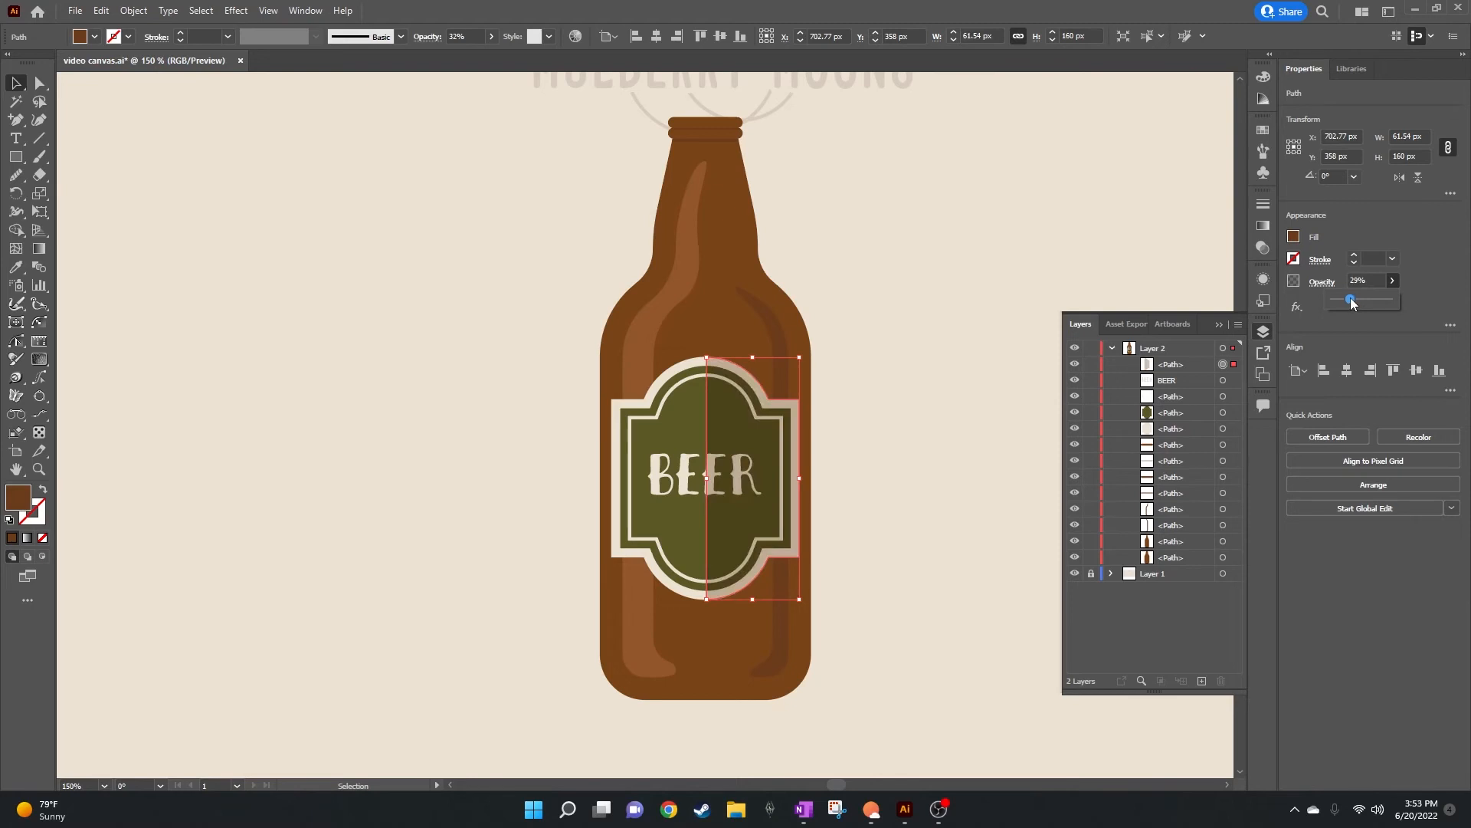
drag(1350, 300, 1345, 304)
click(920, 405)
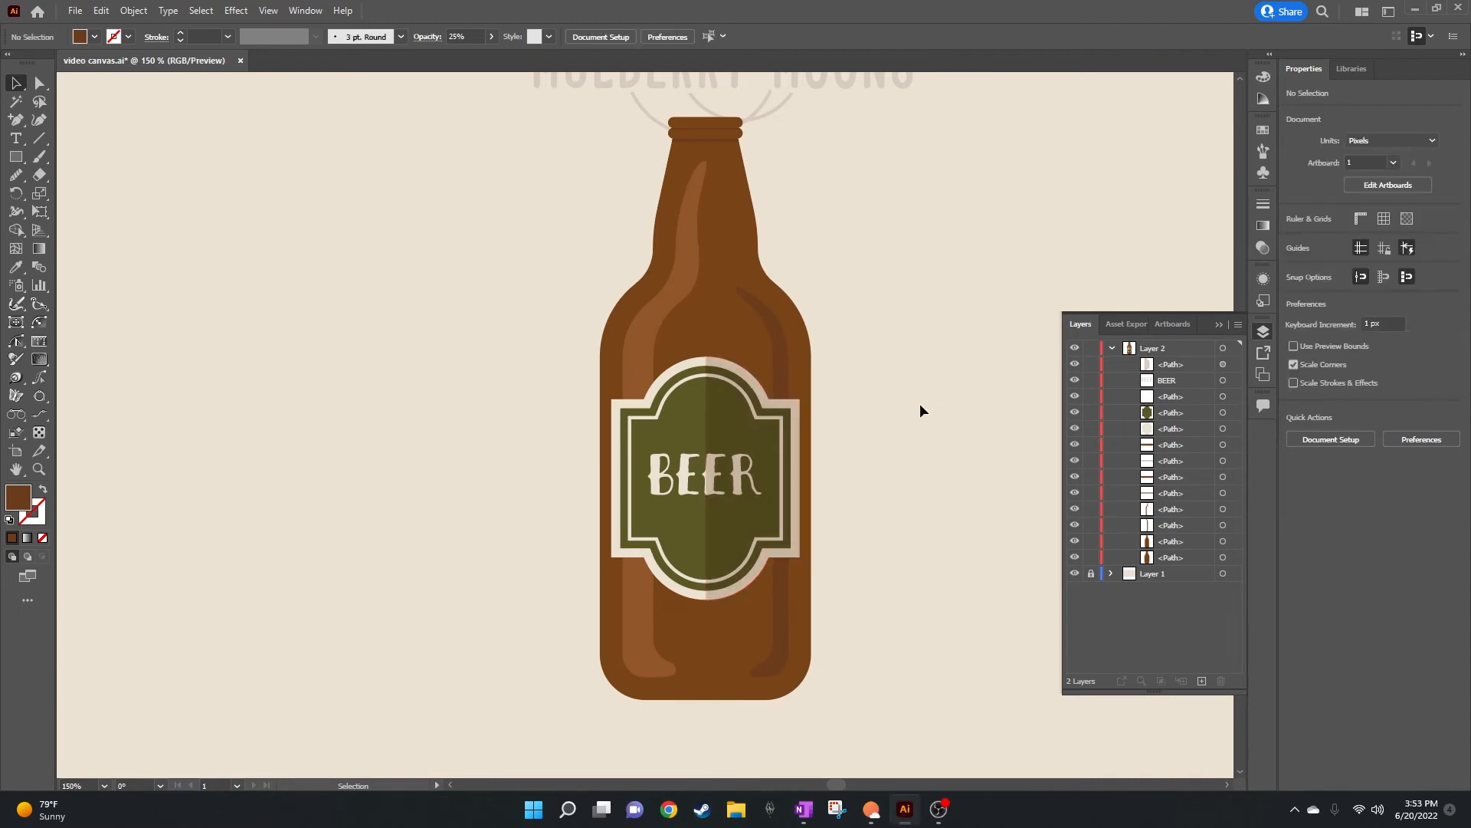
Step: Draw a brown rectangle about 49 by 11 px over the rings at the bottle's mouth as a cap, and deselect it
scroll(920, 405, up, 1)
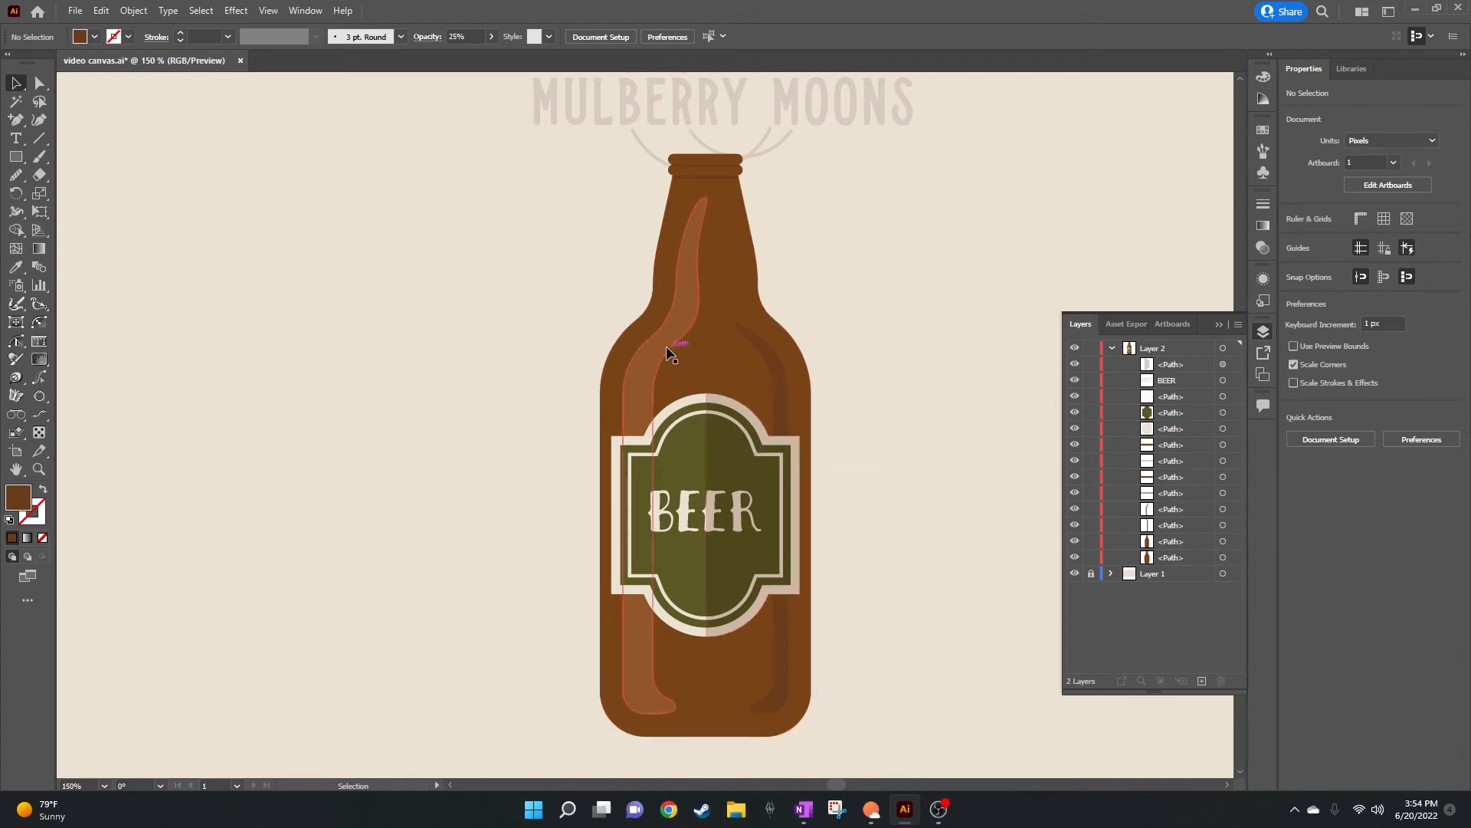
scroll(666, 347, up, 3)
scroll(769, 376, up, 5)
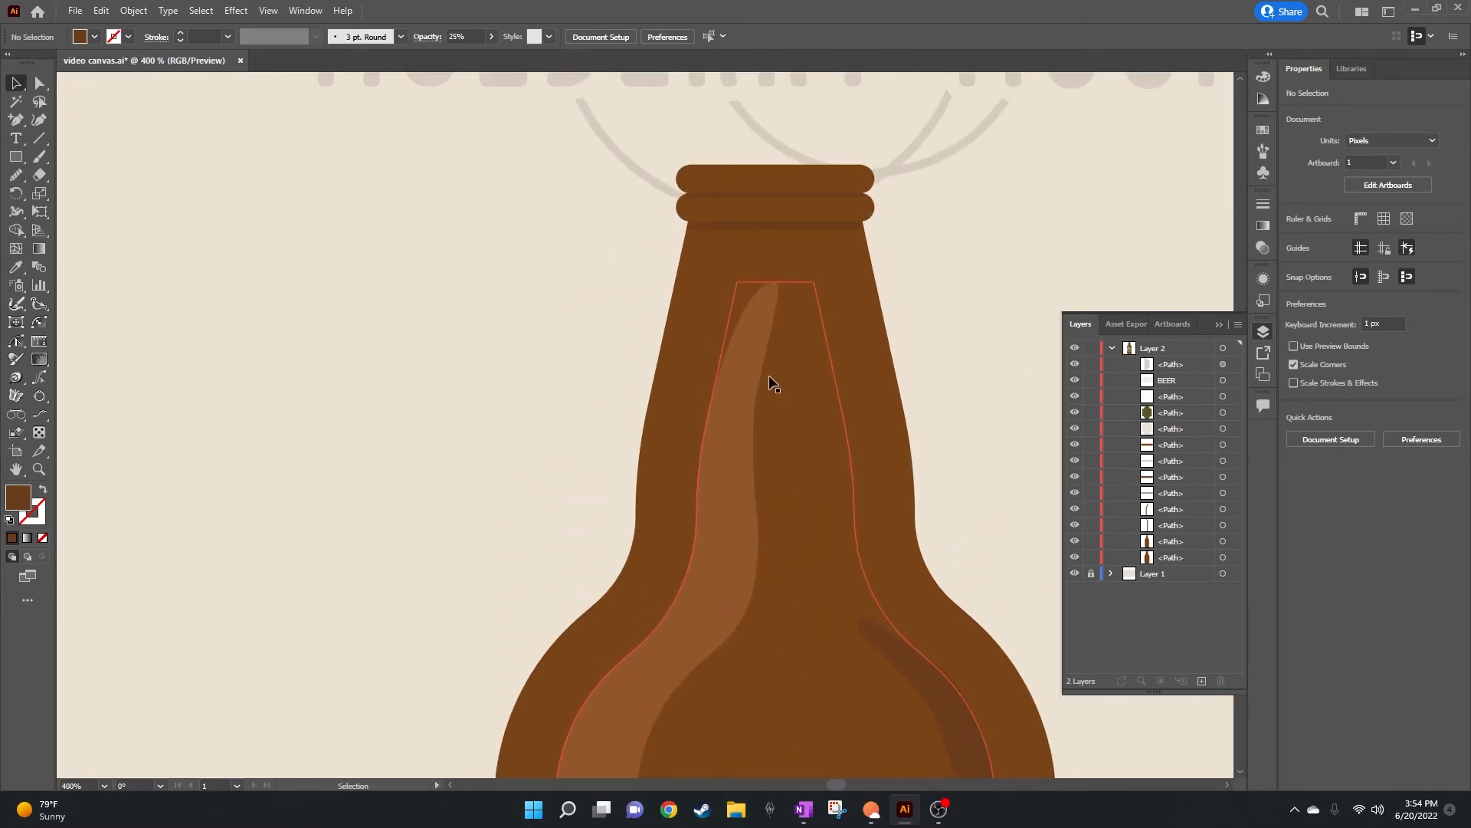
scroll(774, 377, up, 2)
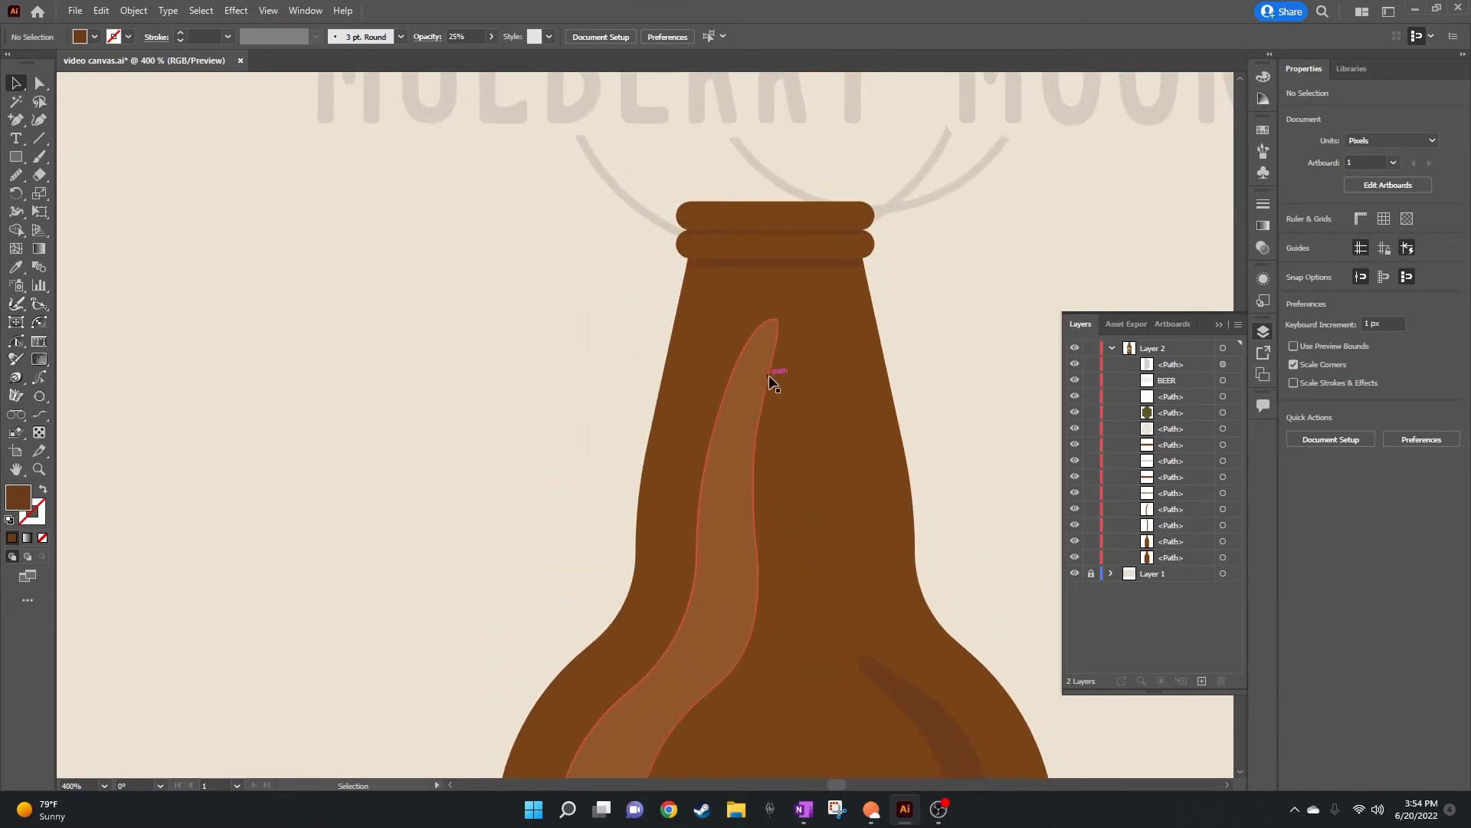
click(15, 156)
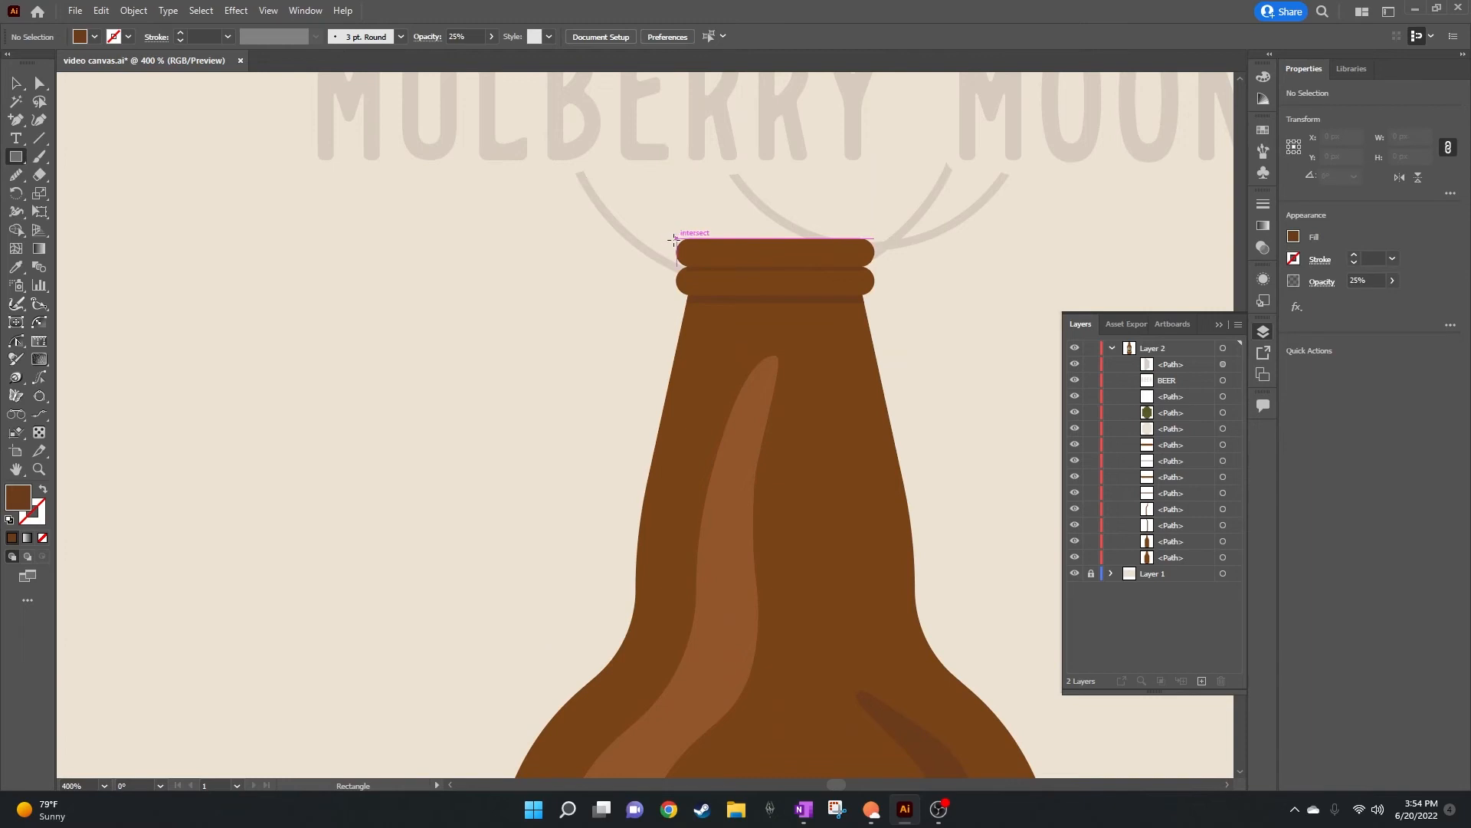
drag(674, 240, 877, 287)
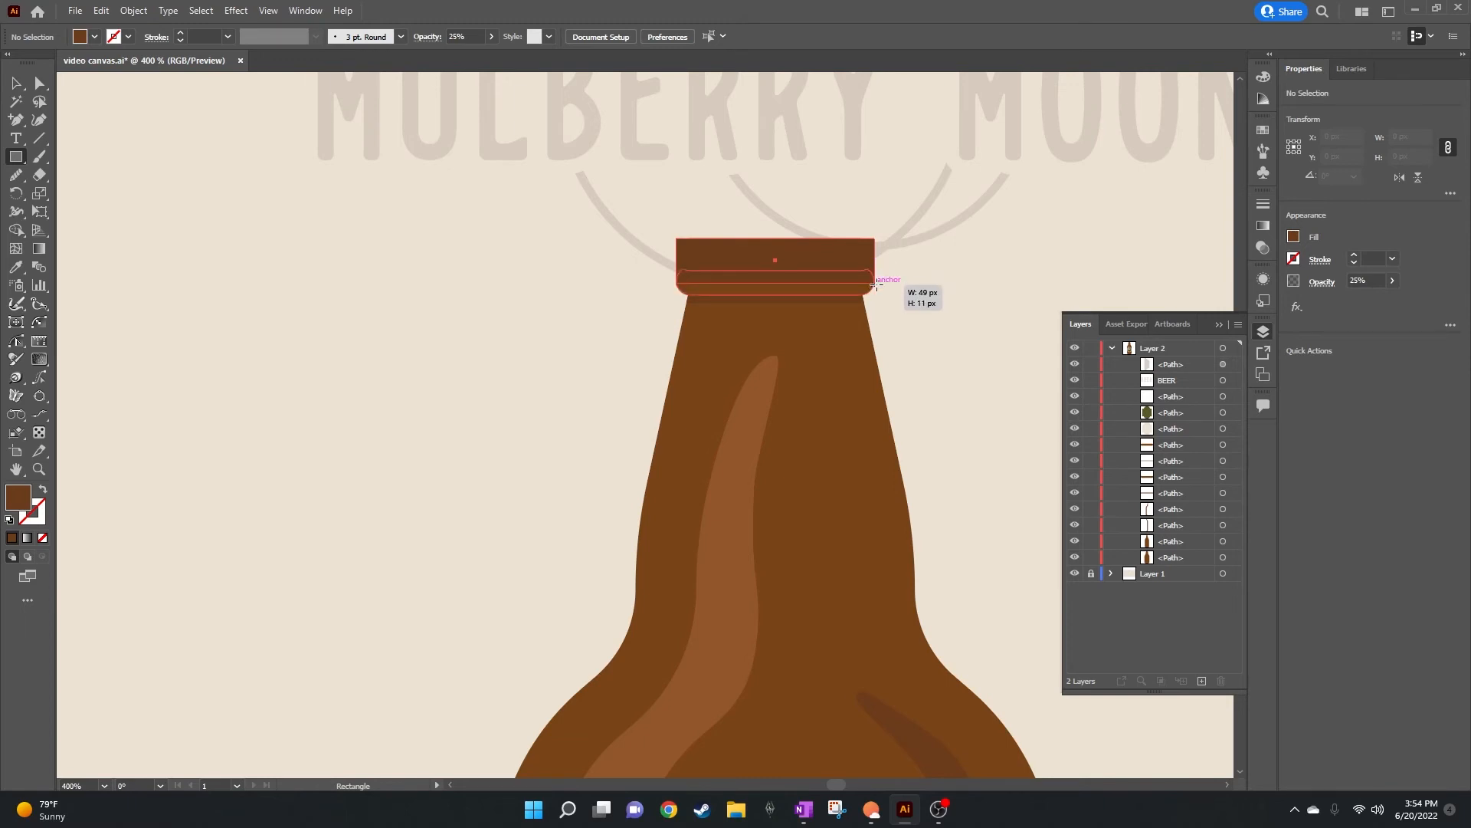
drag(875, 285, 877, 285)
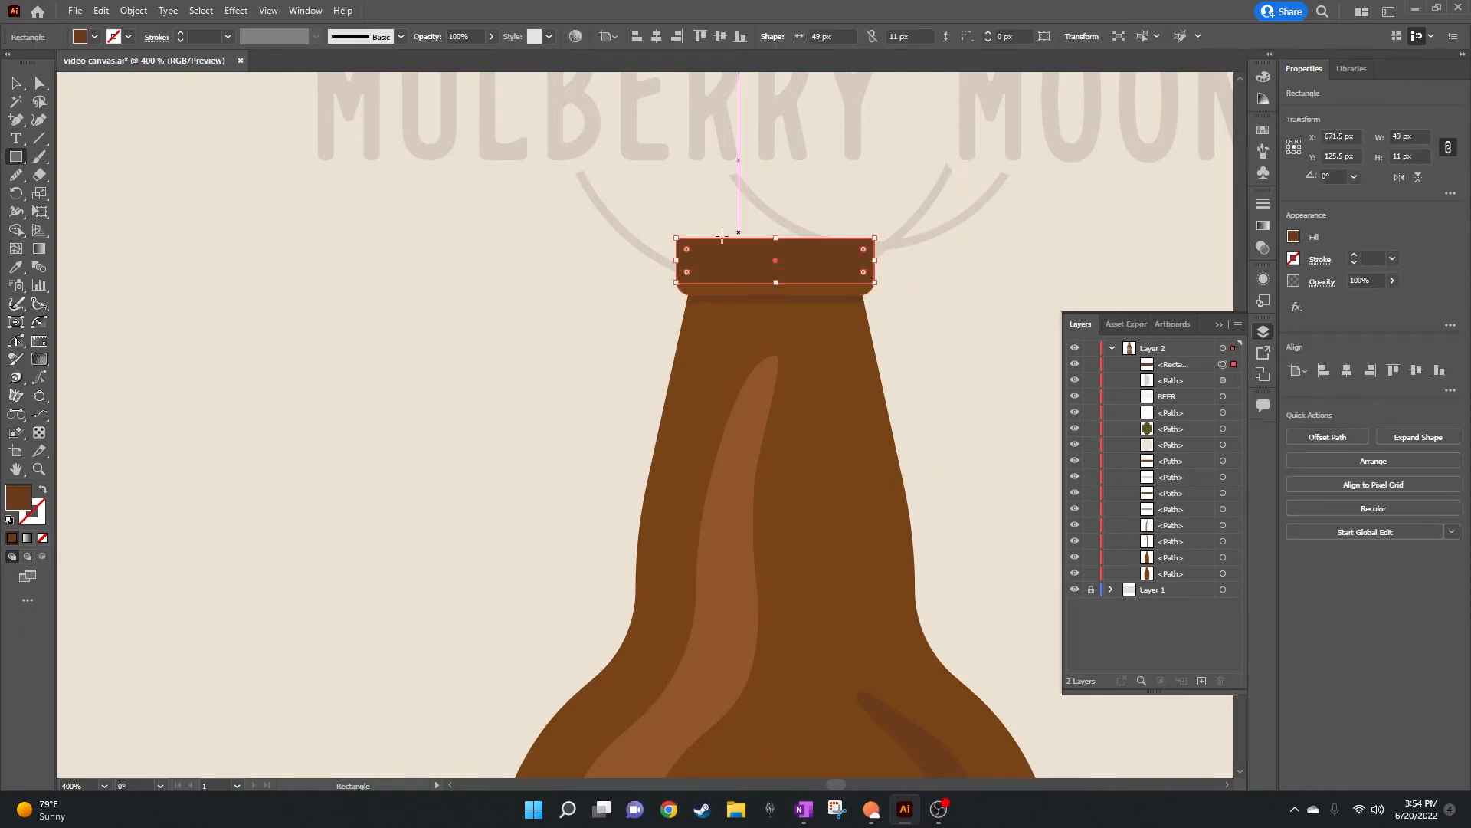
click(15, 83)
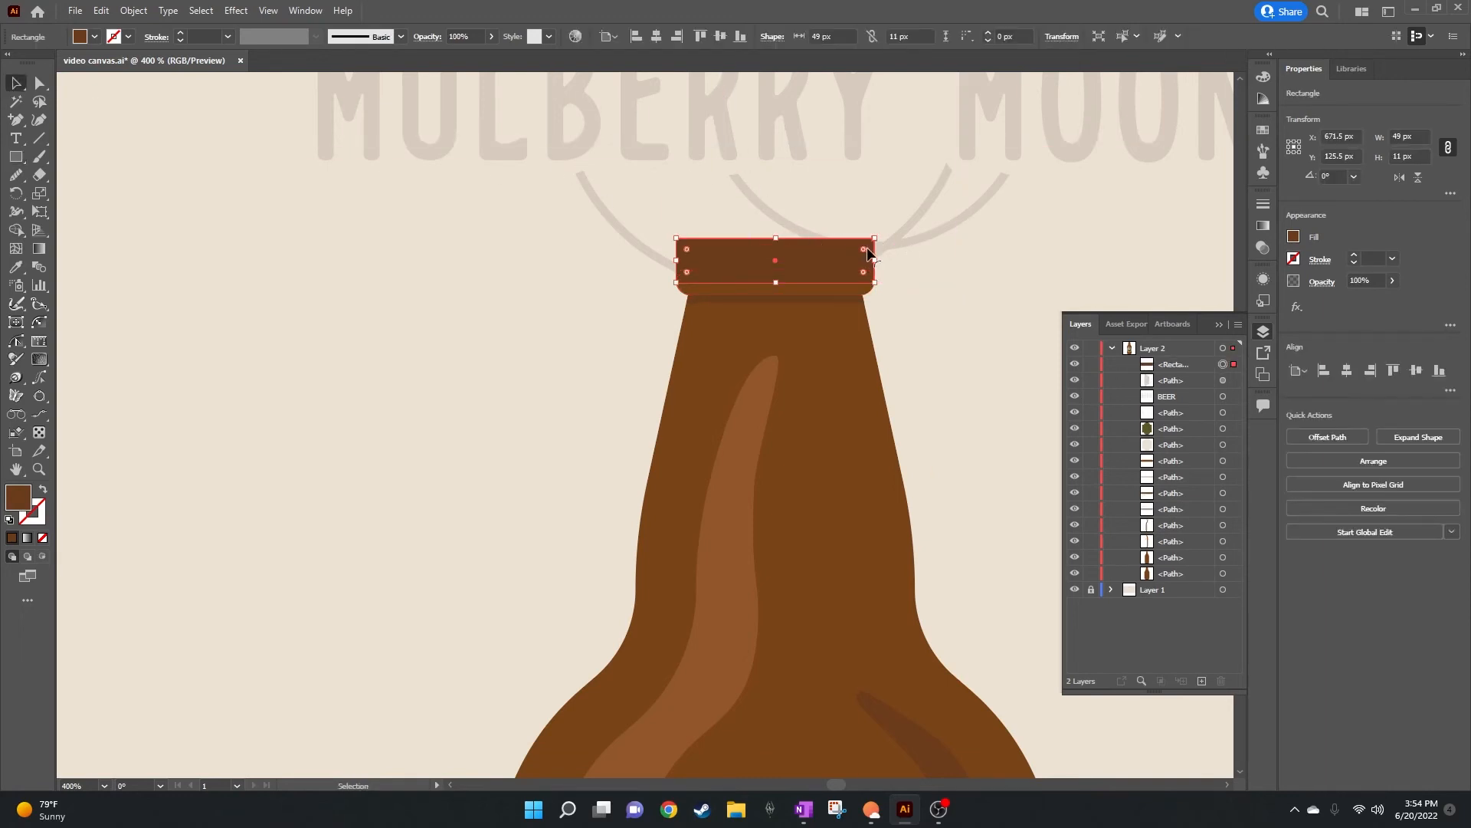
click(951, 271)
Step: Try to center all the bottle shapes horizontally and undo the alignment
scroll(609, 353, down, 3)
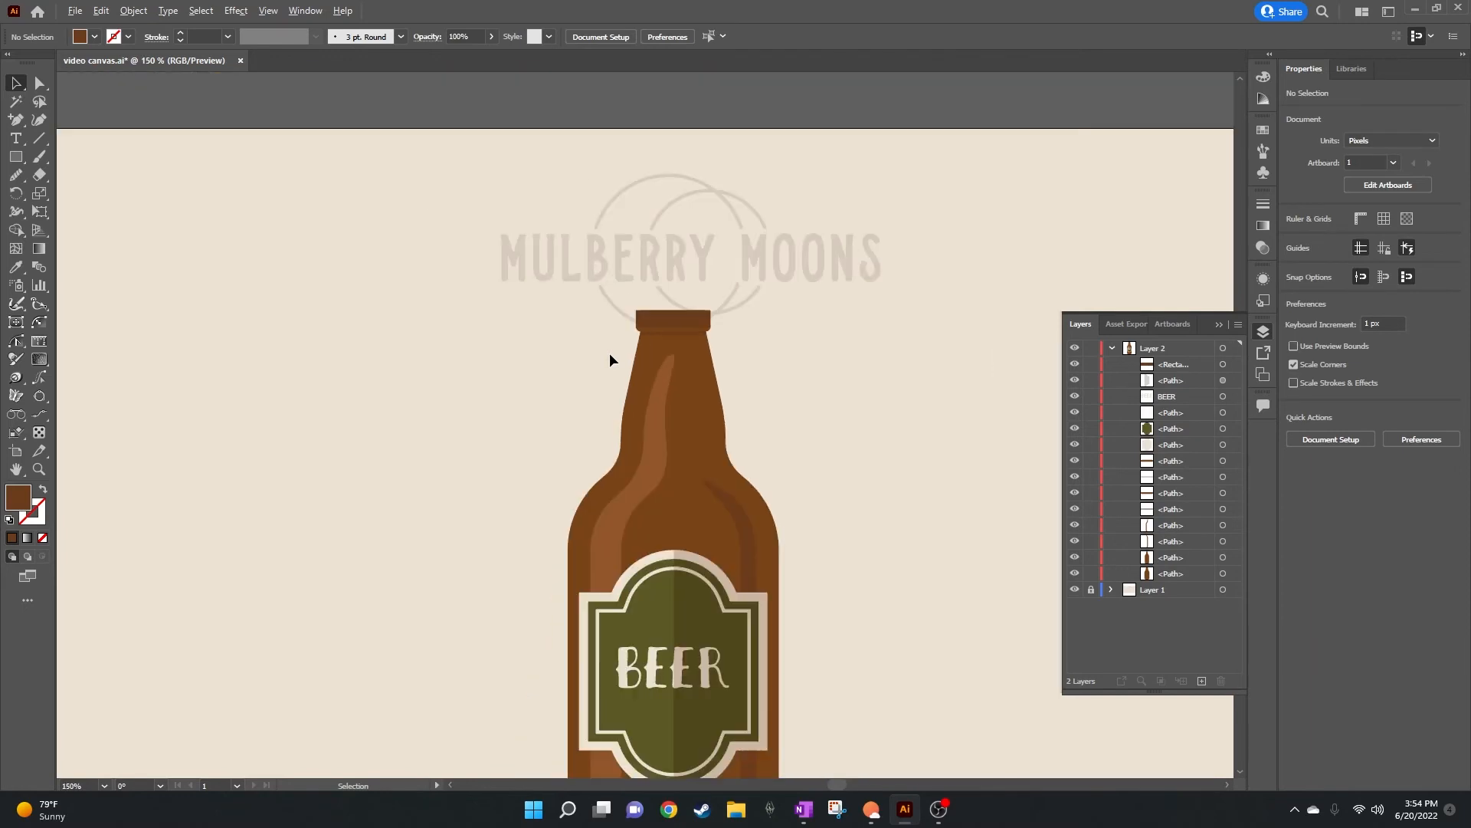
scroll(575, 338, down, 2)
scroll(585, 190, down, 2)
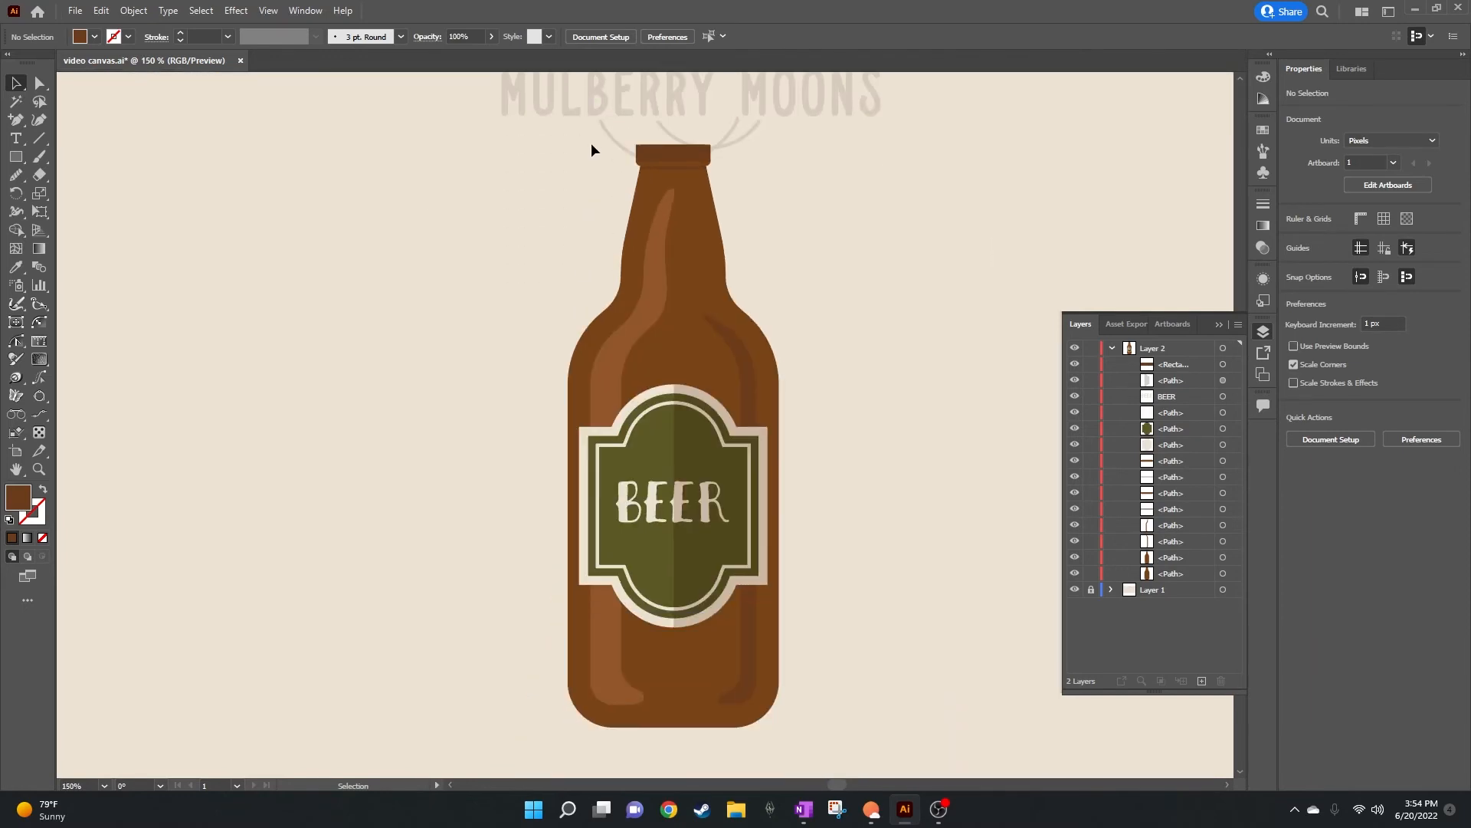
drag(591, 142, 832, 778)
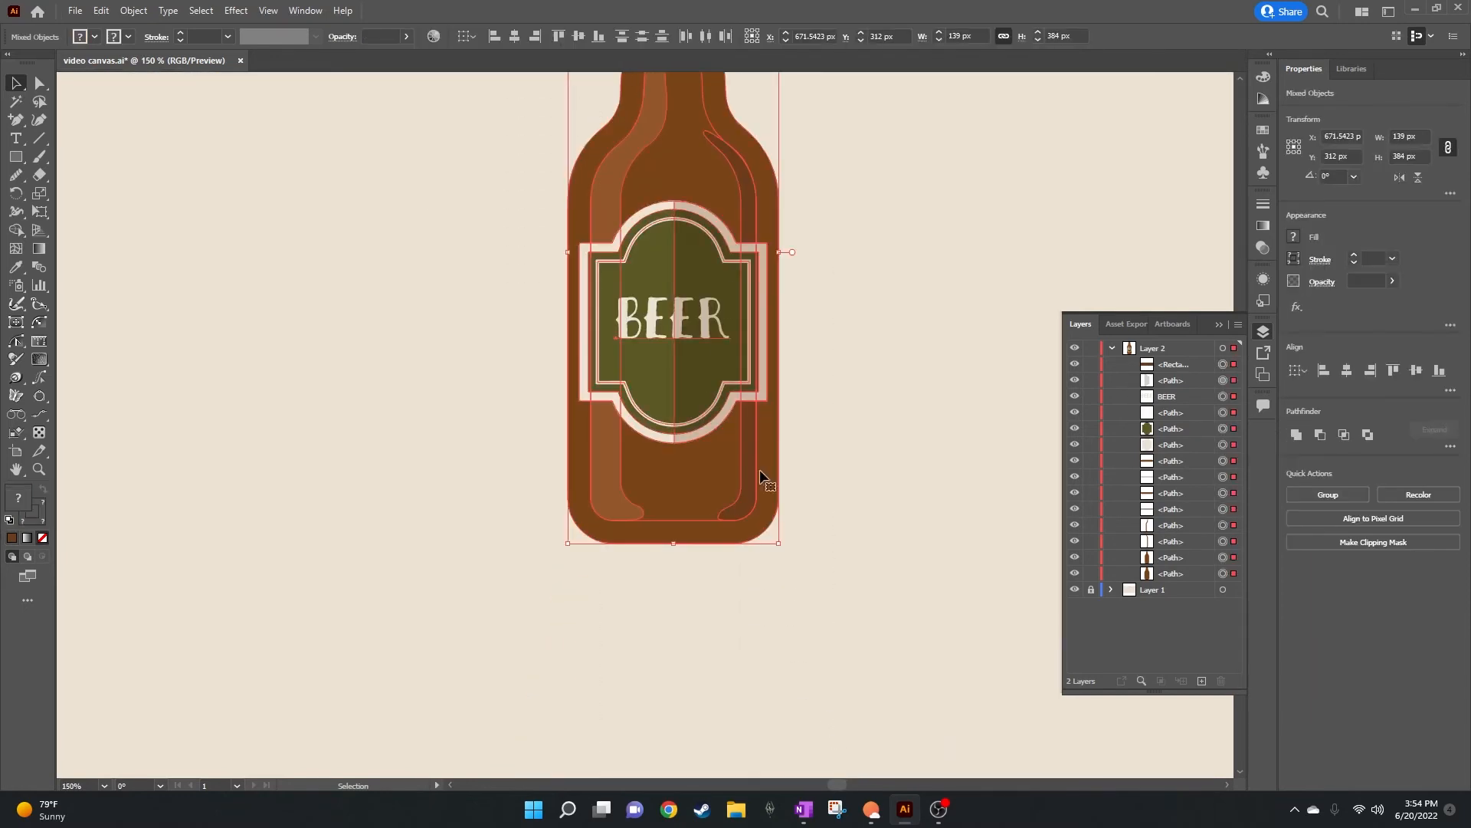
click(523, 38)
key(ctrl+z)
click(830, 306)
scroll(830, 306, up, 4)
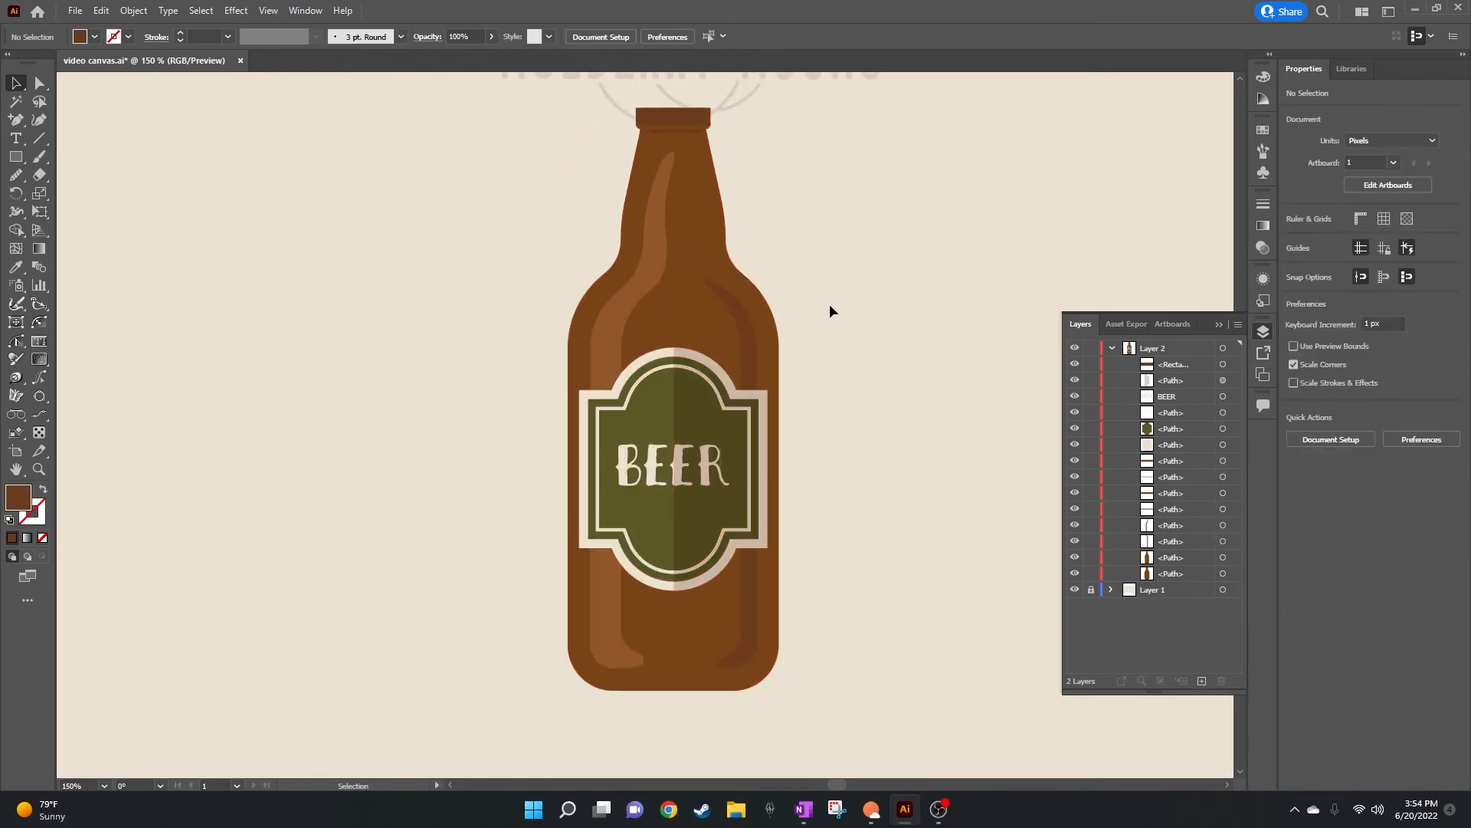
scroll(830, 305, up, 1)
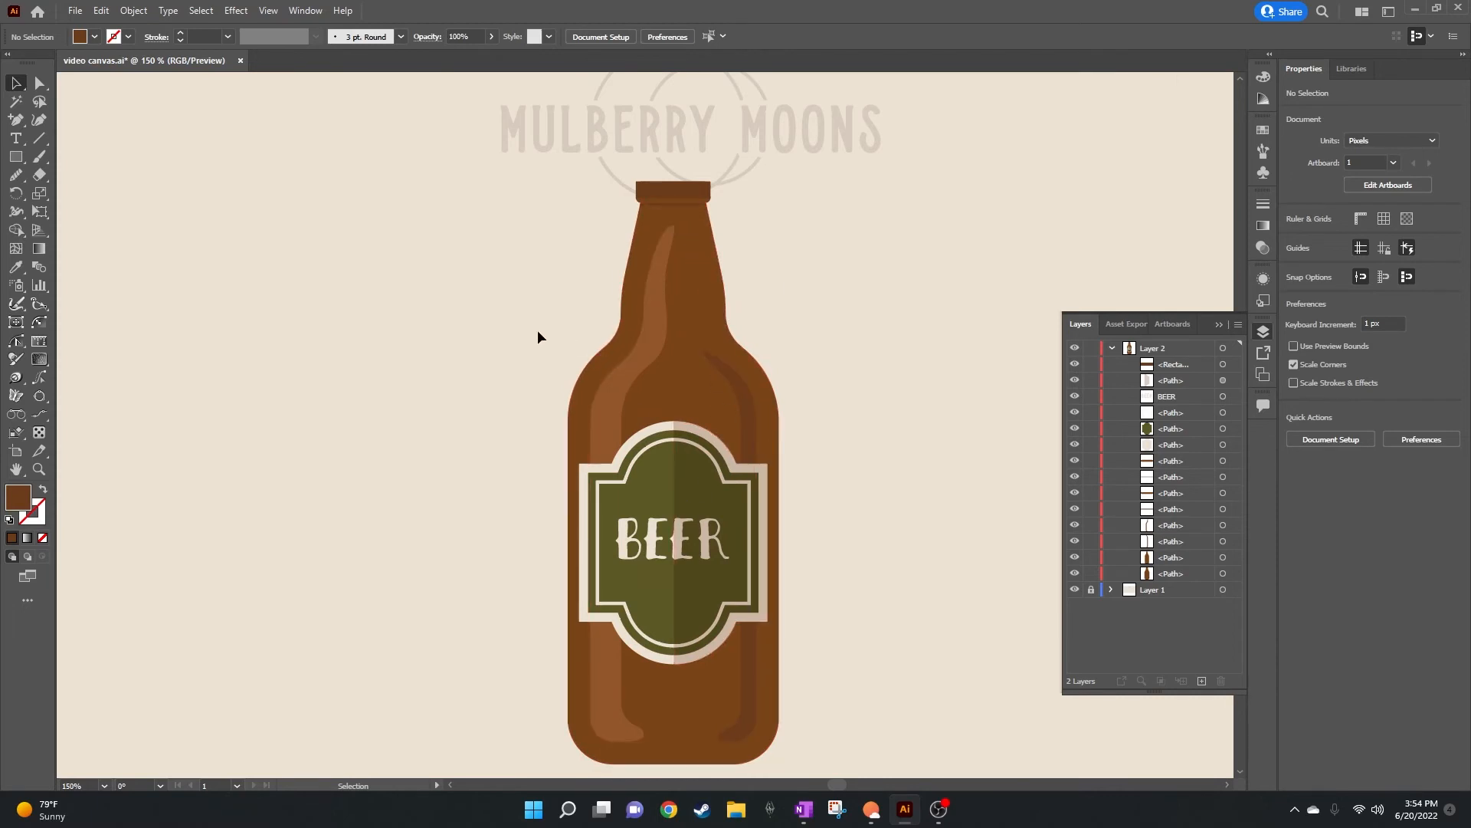
Step: Group the bottle body, shading and label shapes, and center the group horizontally with the cap and mouth rings
drag(538, 330, 841, 794)
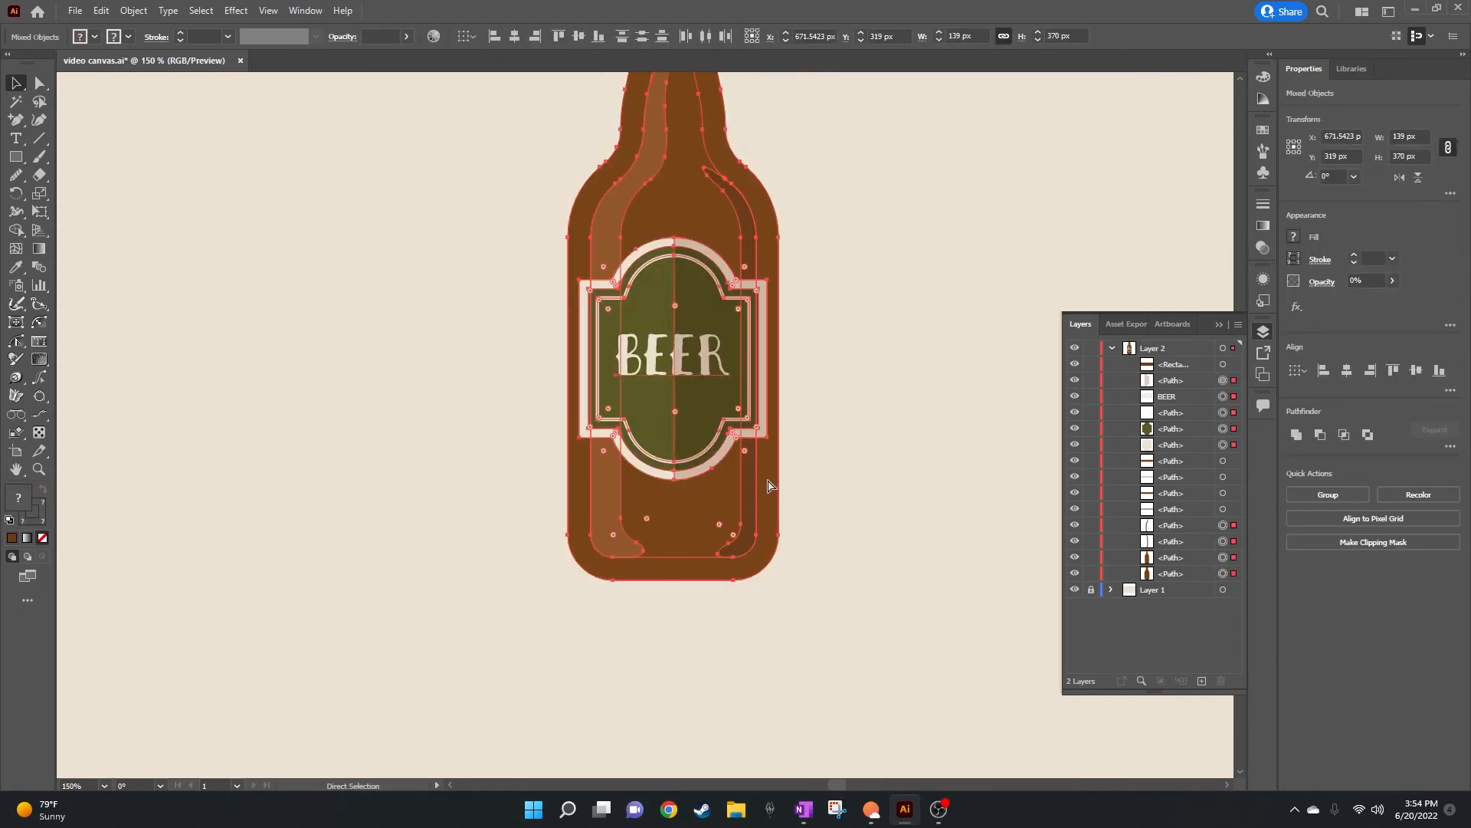
key(ctrl+g)
scroll(770, 485, up, 5)
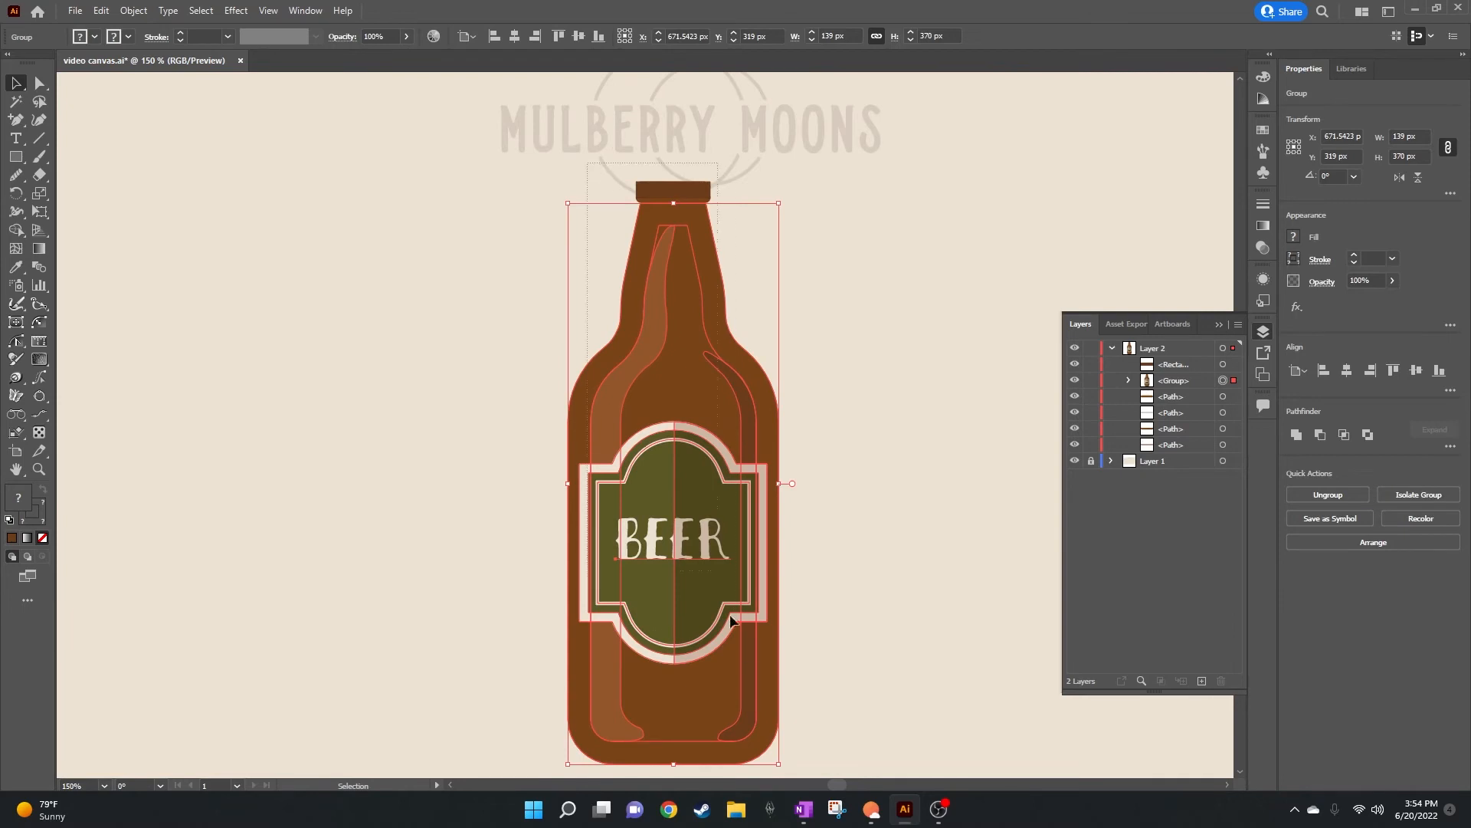
key(ctrl+a)
click(513, 36)
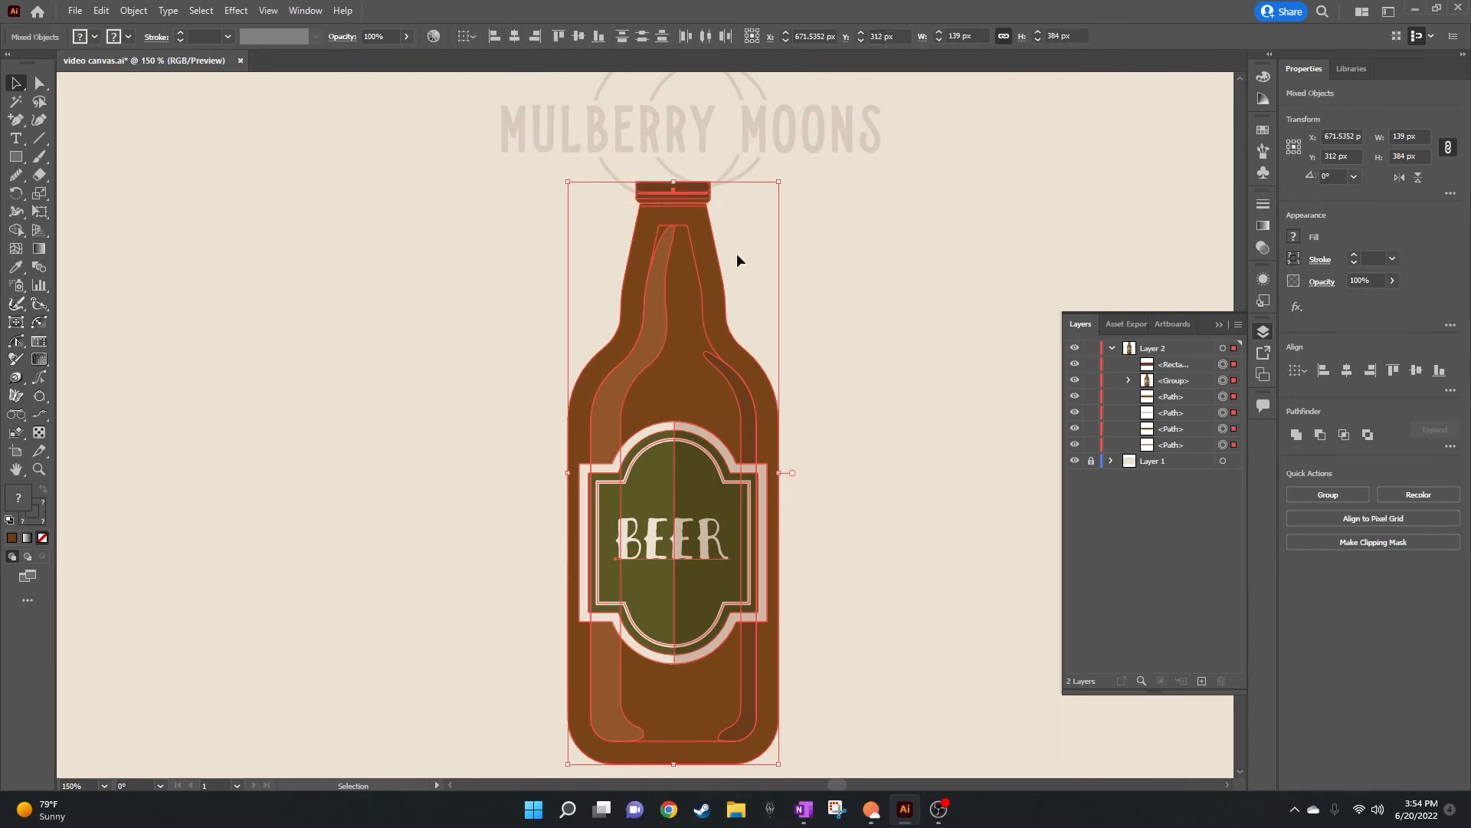
click(857, 275)
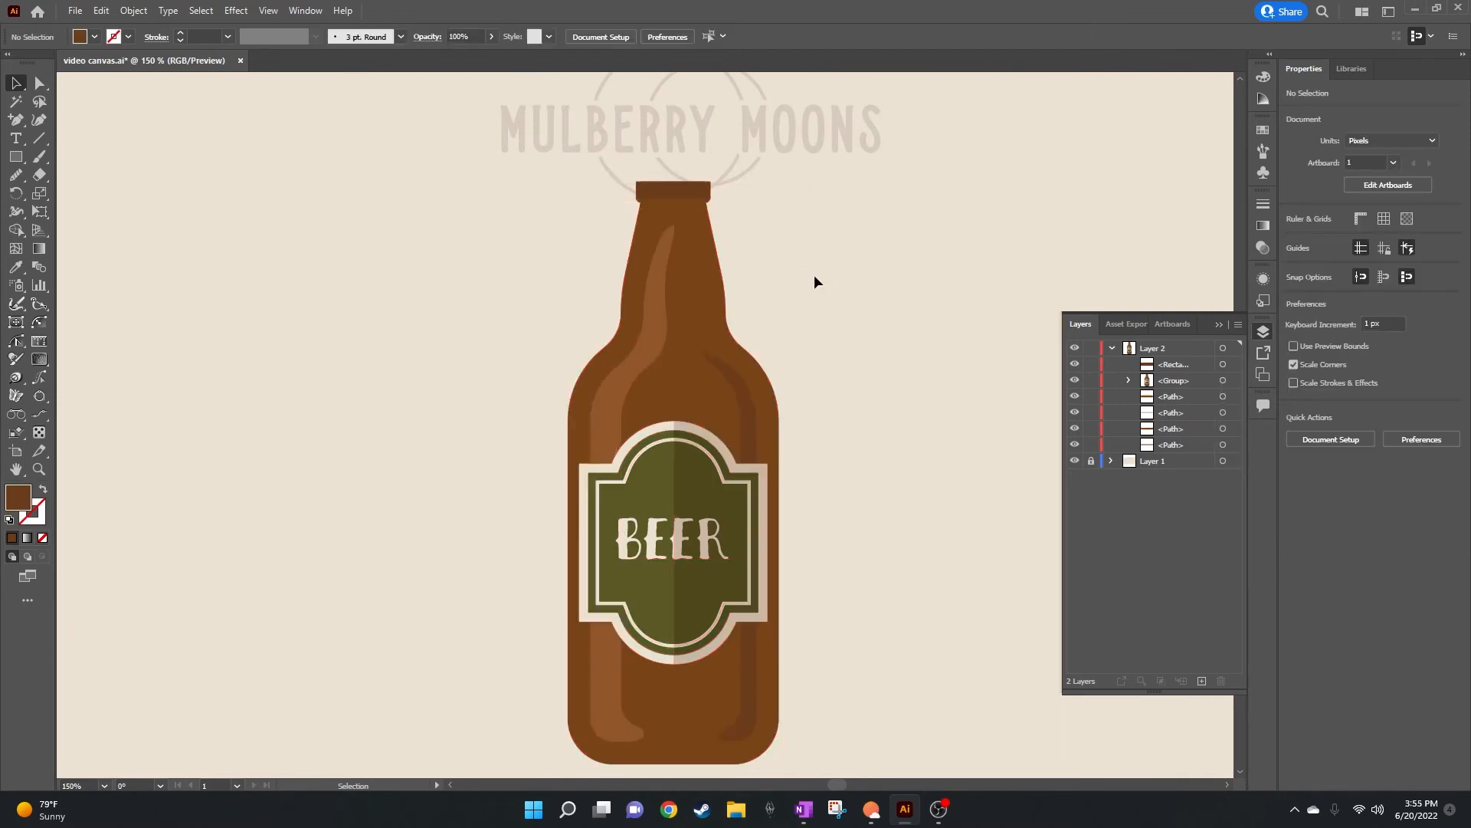
Step: Flare the cap rectangle into a trapezoid by moving each of its bottom corner points 3 px outward
scroll(673, 192, up, 5)
click(676, 193)
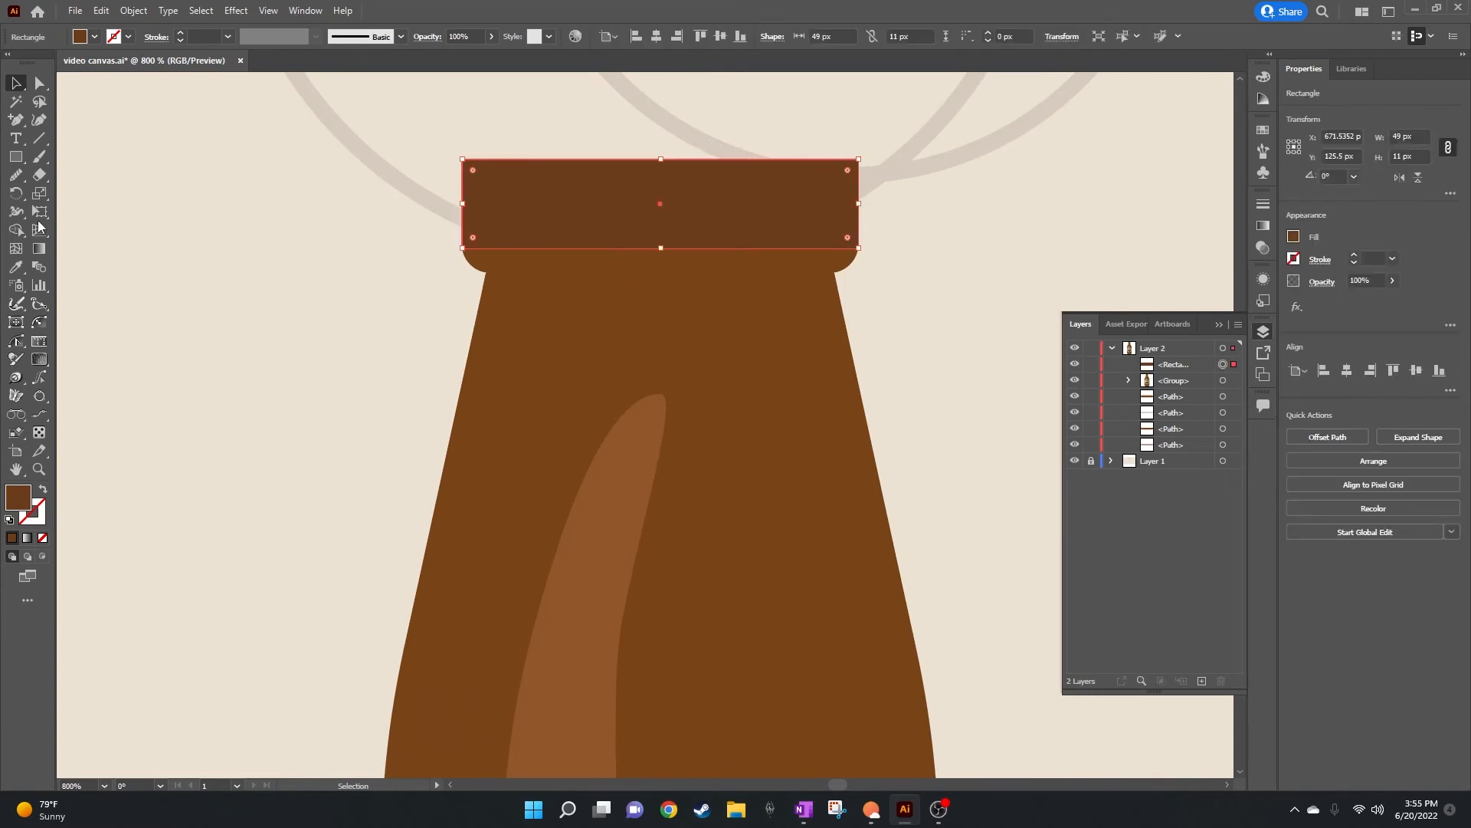
click(41, 83)
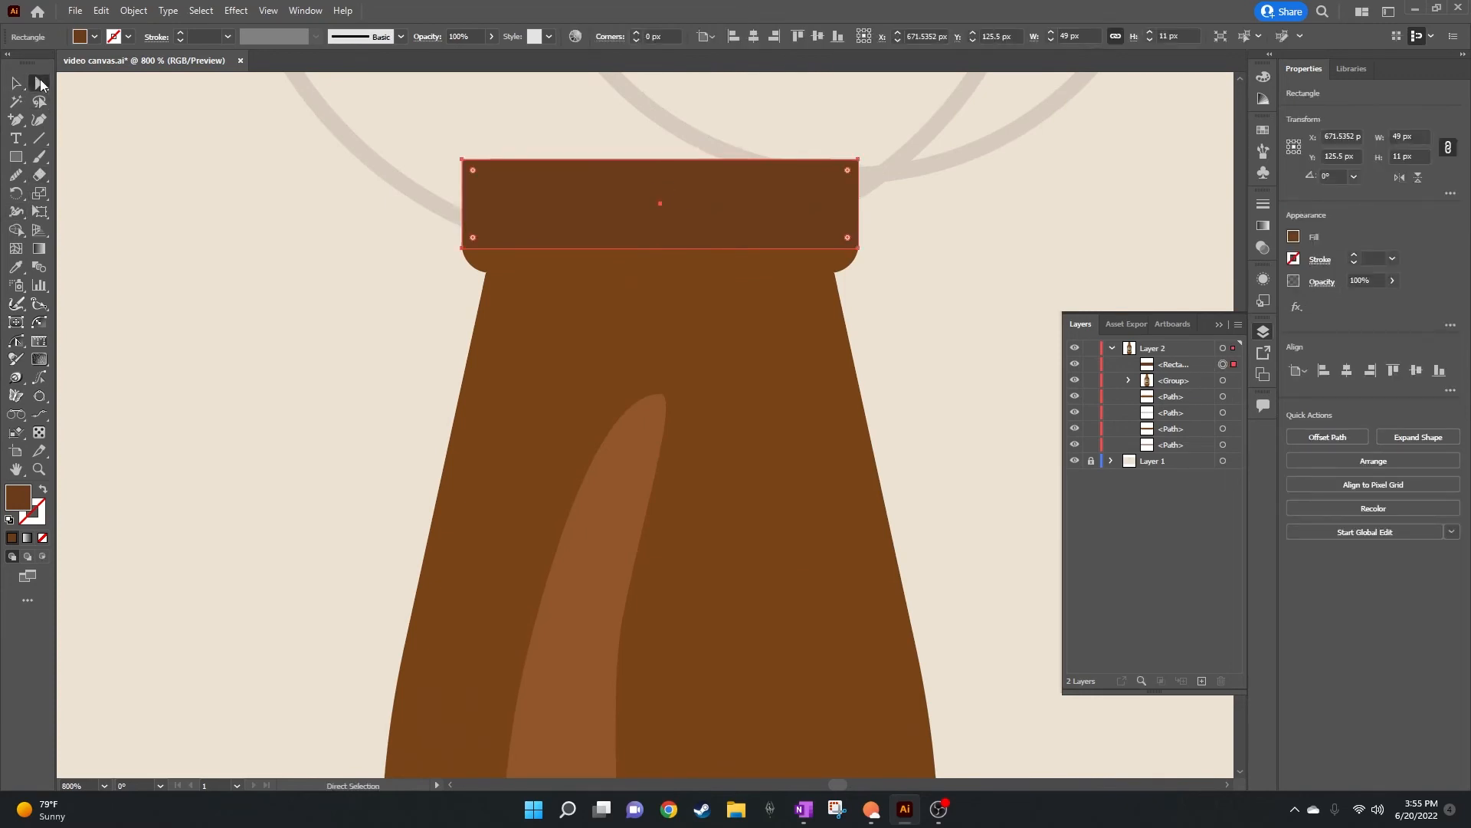
click(463, 248)
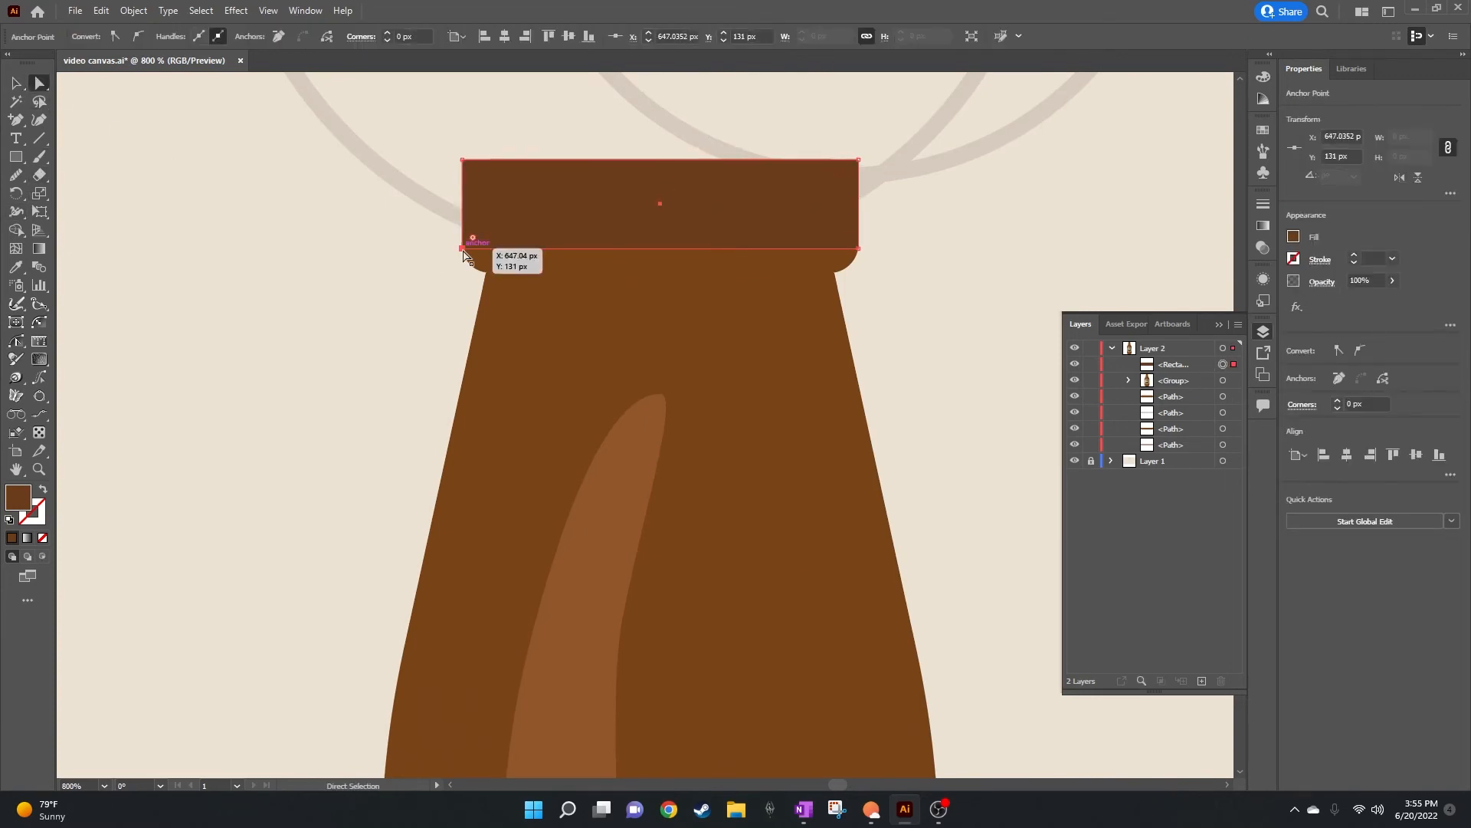
key(Left)
key(Left)
key(Left)
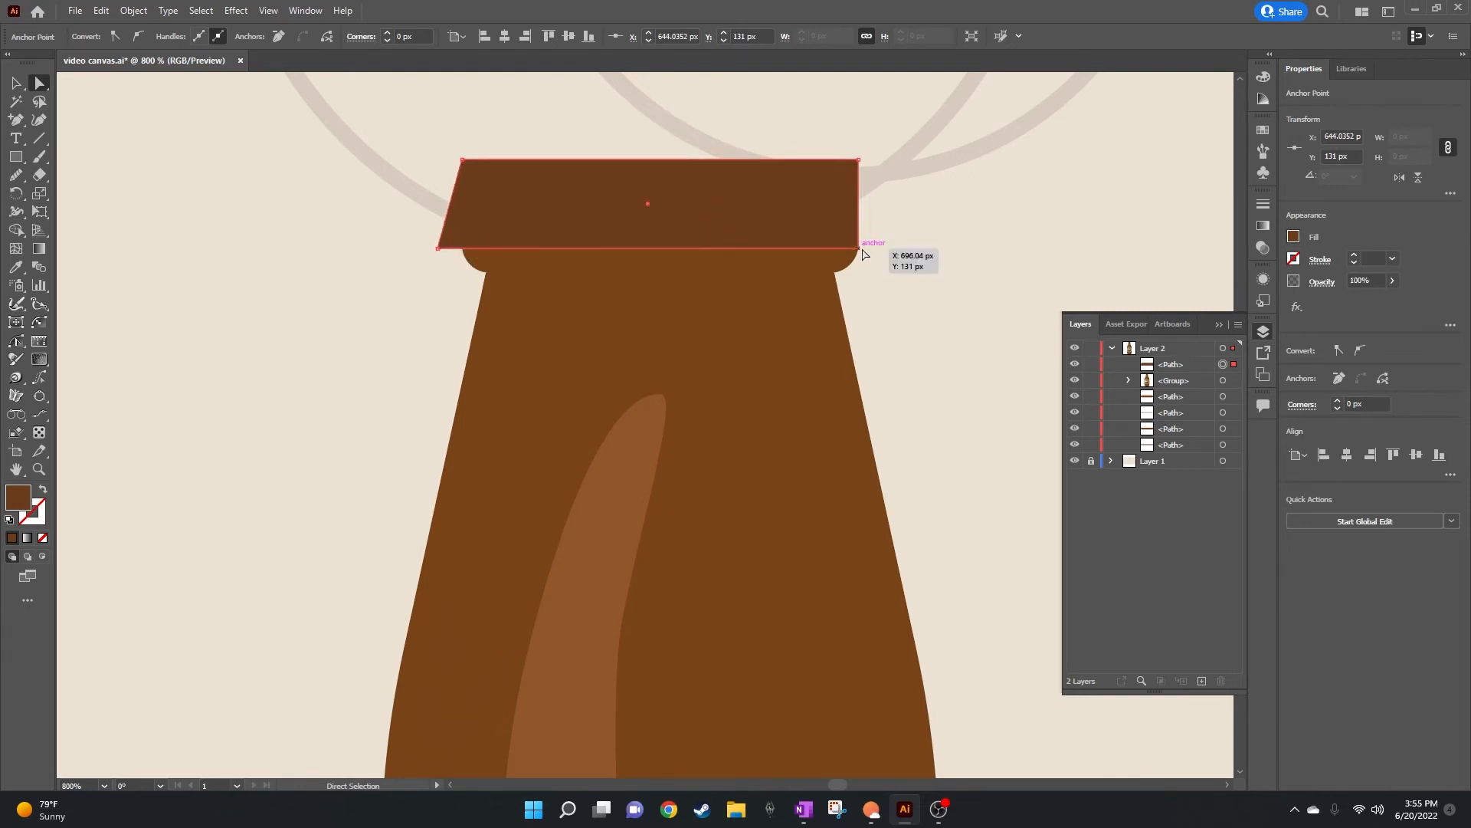
key(Right)
key(Right)
key(Right)
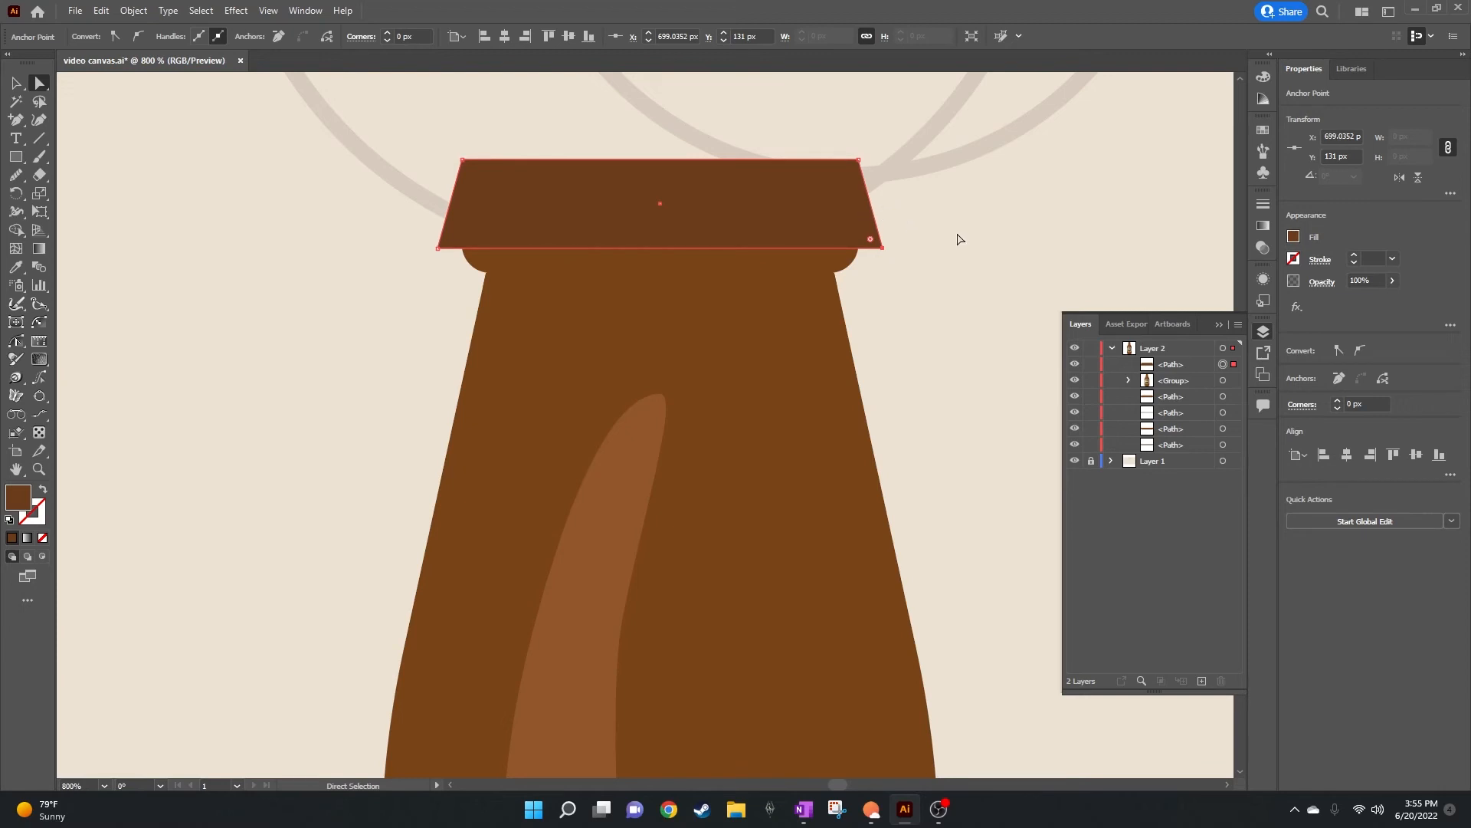
Step: Round the cap's two top corners to a radius of about 4 px
click(462, 159)
shift+click(859, 160)
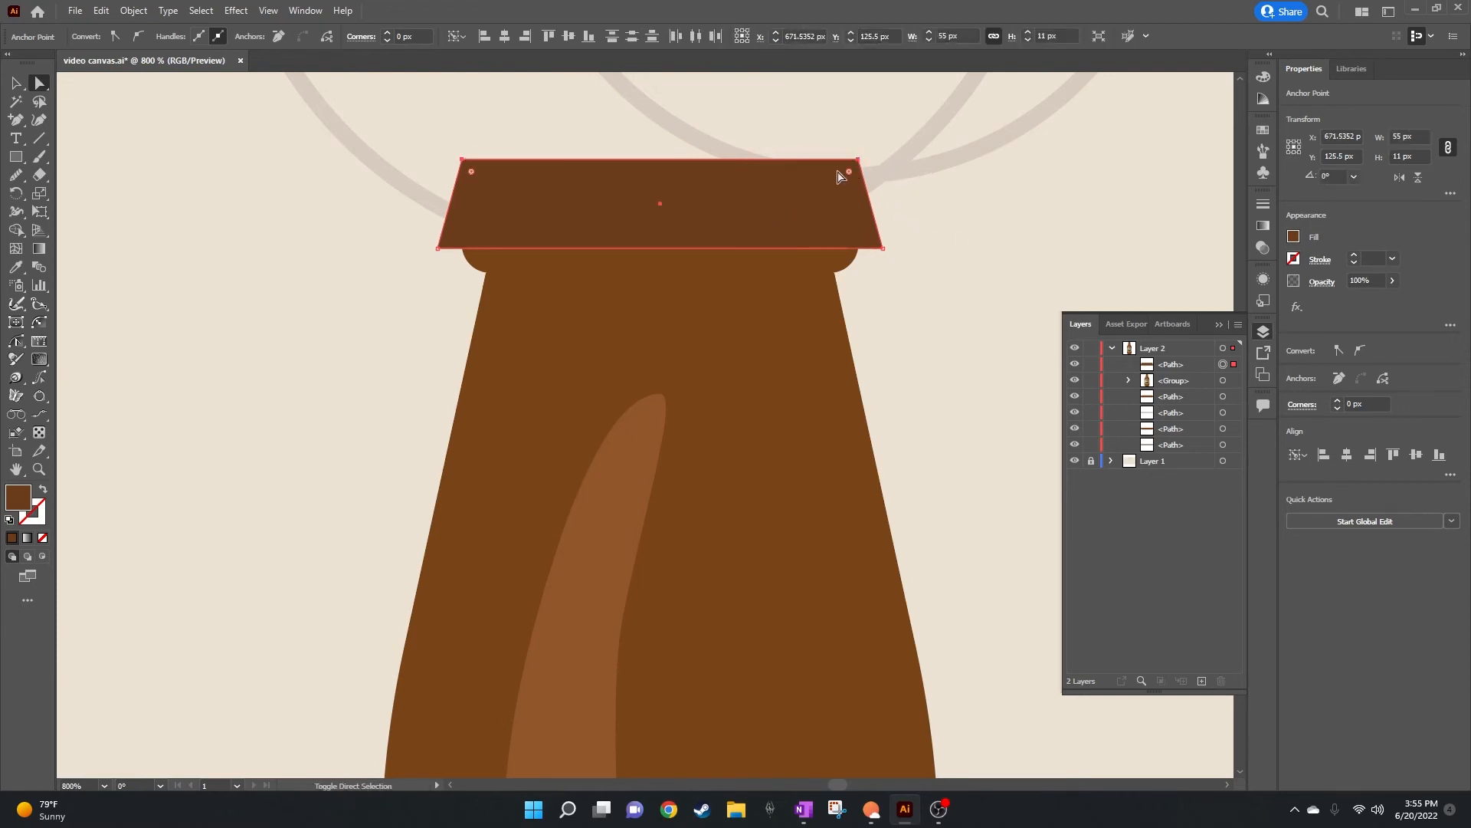
mouse_move(849, 172)
mouse_down()
mouse_move(807, 220)
mouse_move(832, 197)
mouse_up()
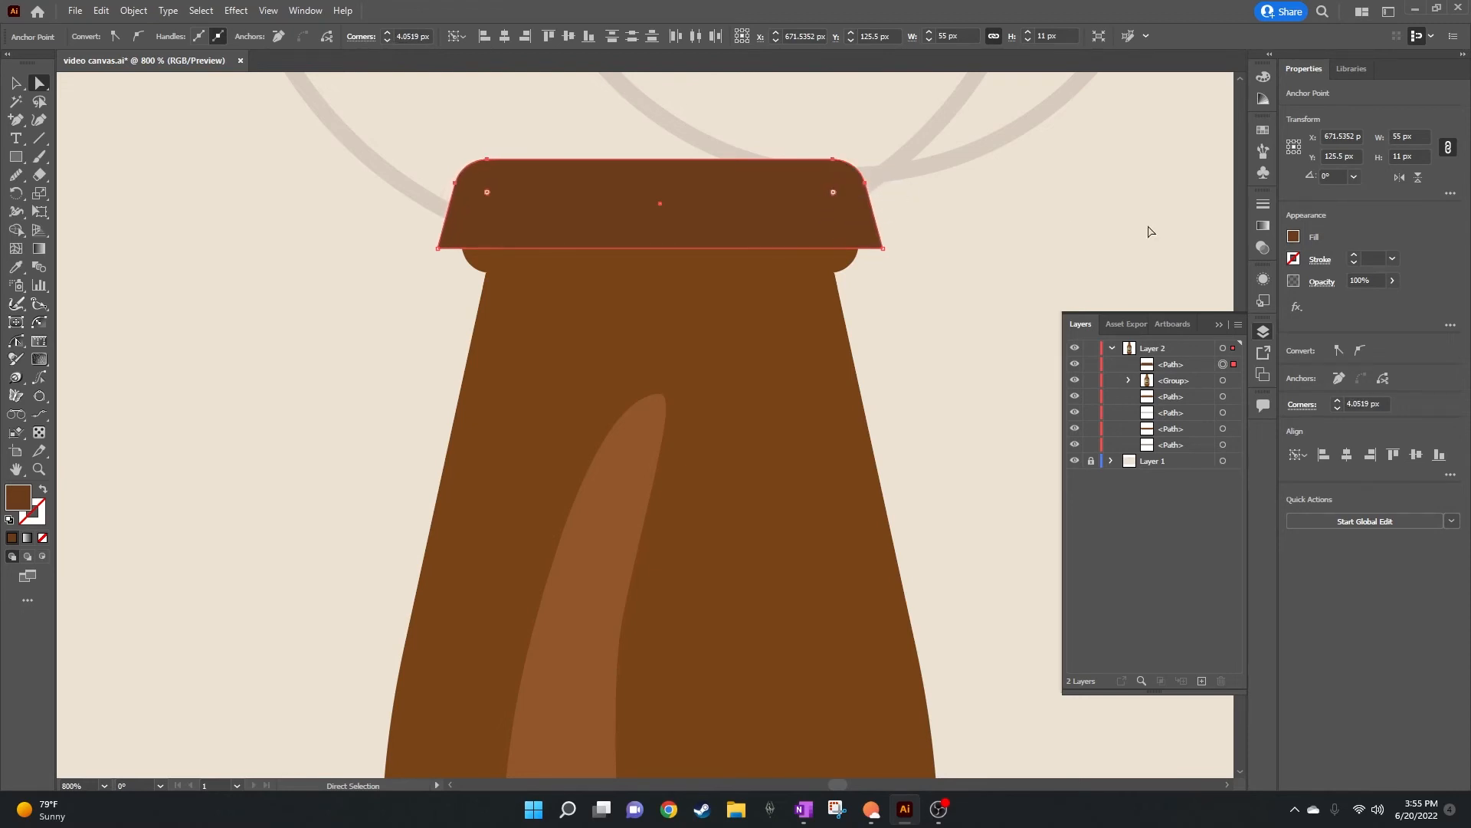
Step: Fill the cap with the dark olive green swatch and deselect it
click(1262, 130)
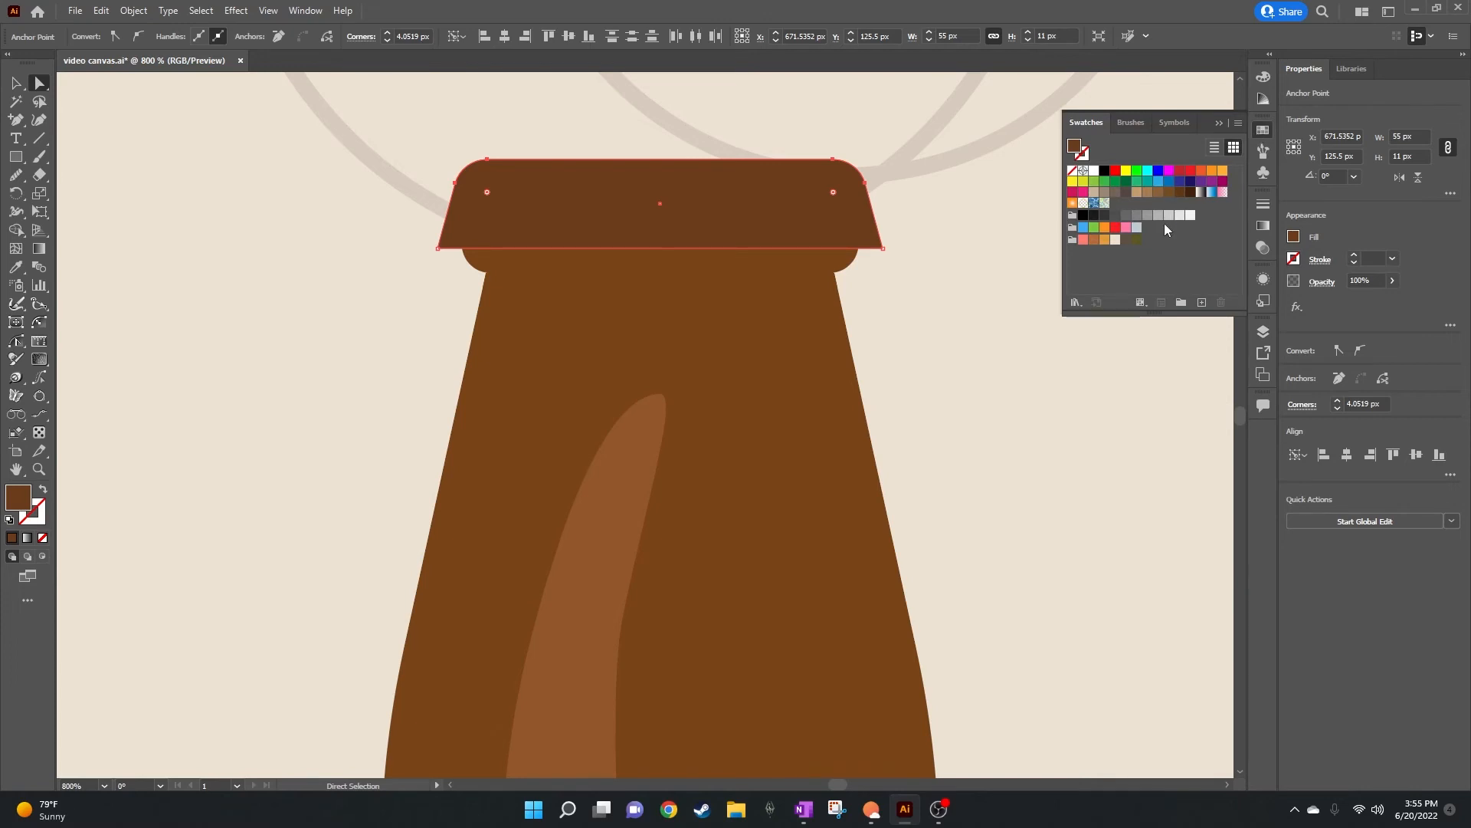
click(1138, 240)
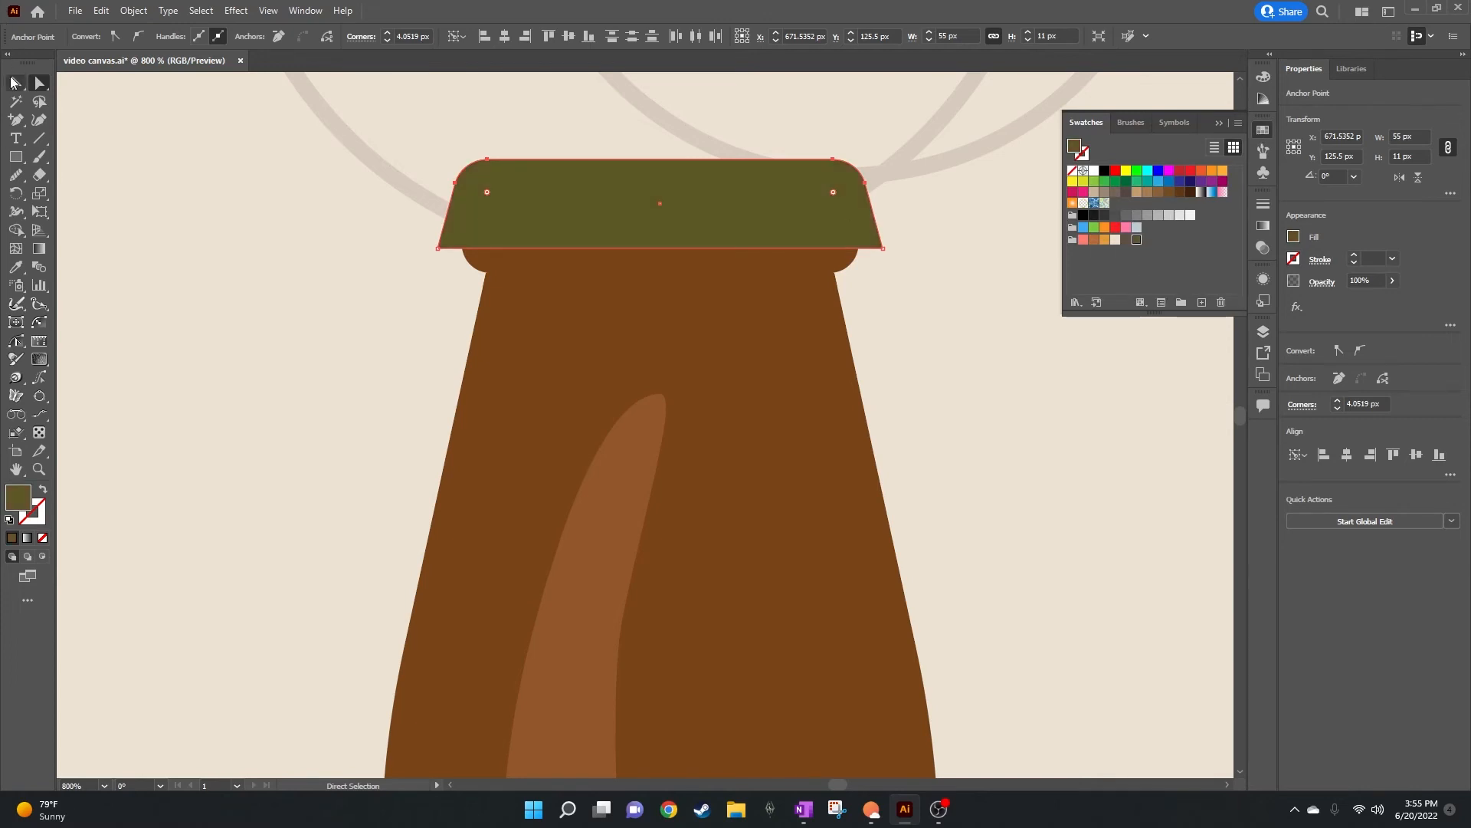
key(v)
click(960, 345)
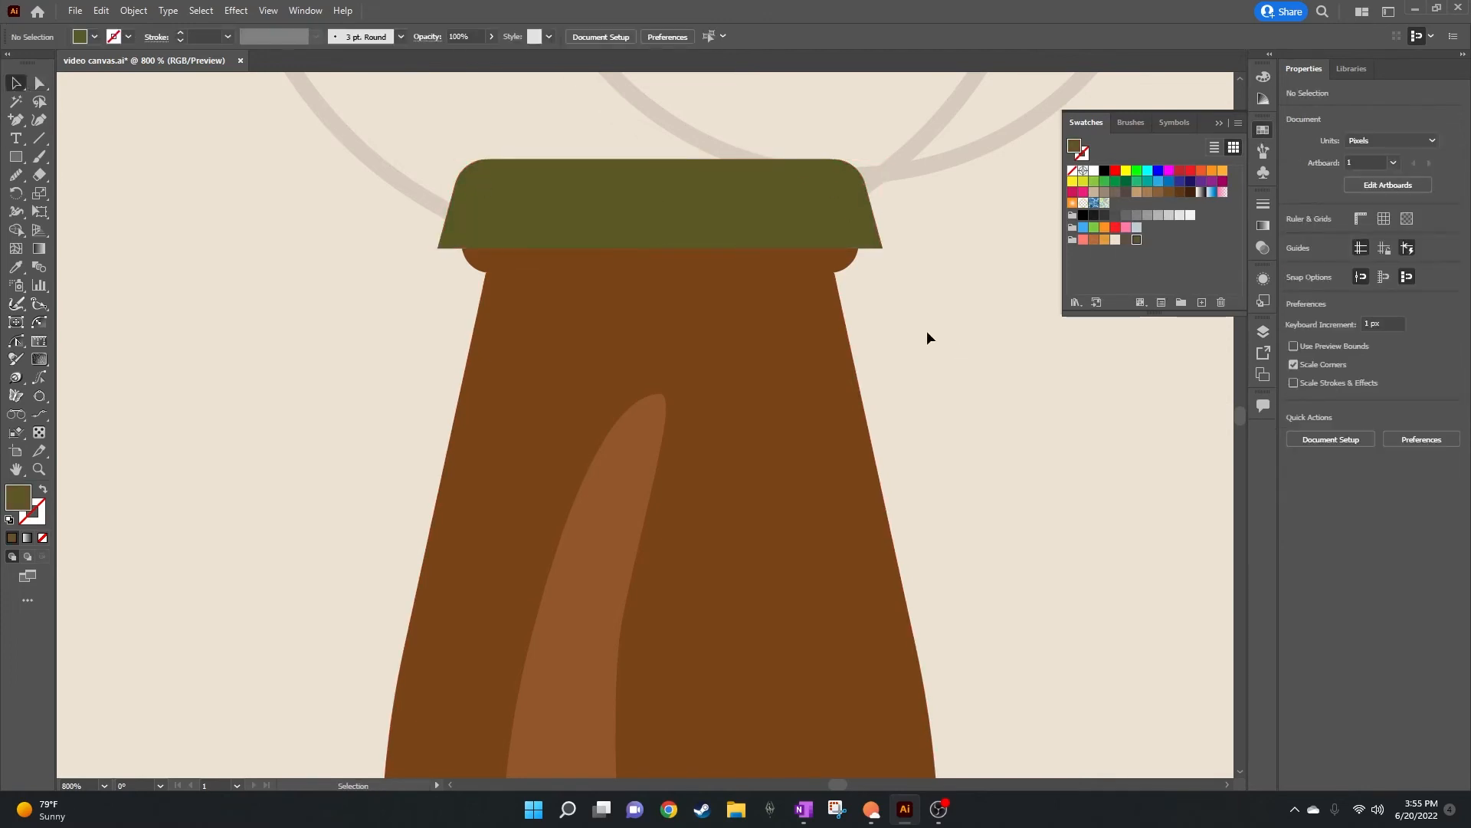
Step: Draw a horizontal line 55 px wide just below the cap and give it a 0.25 pt stroke
click(630, 193)
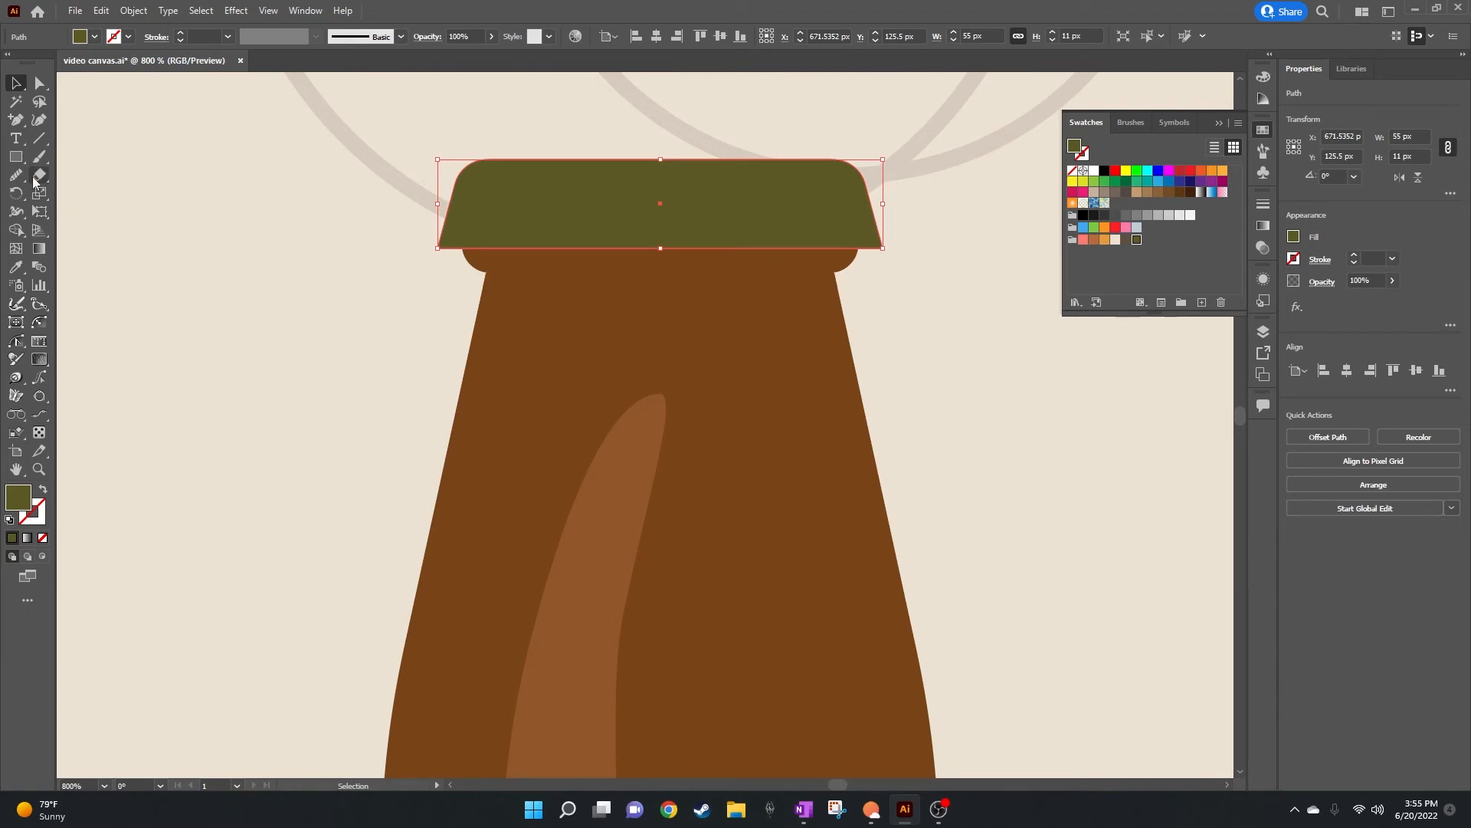
click(39, 138)
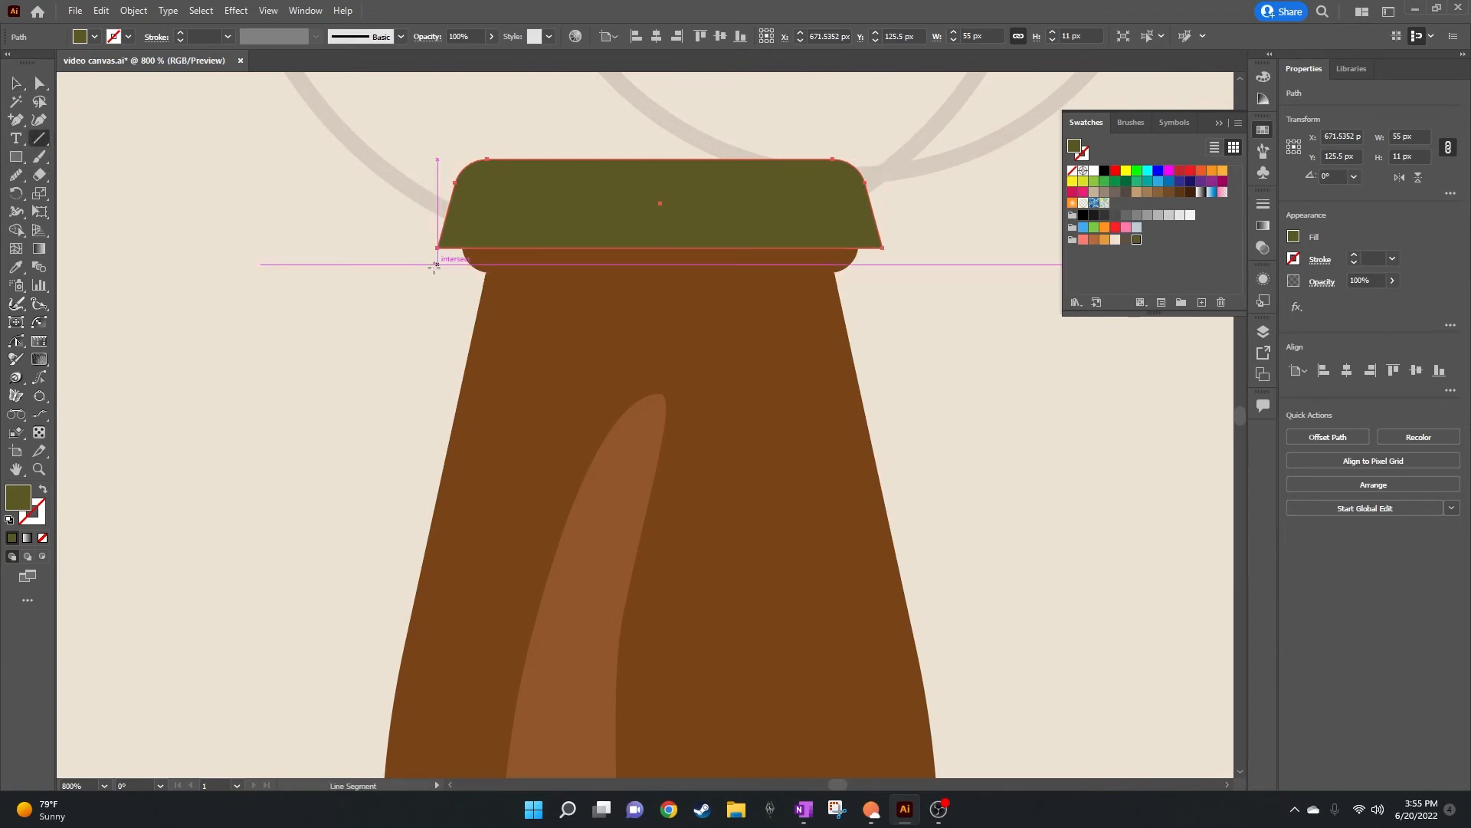
drag(434, 266, 881, 264)
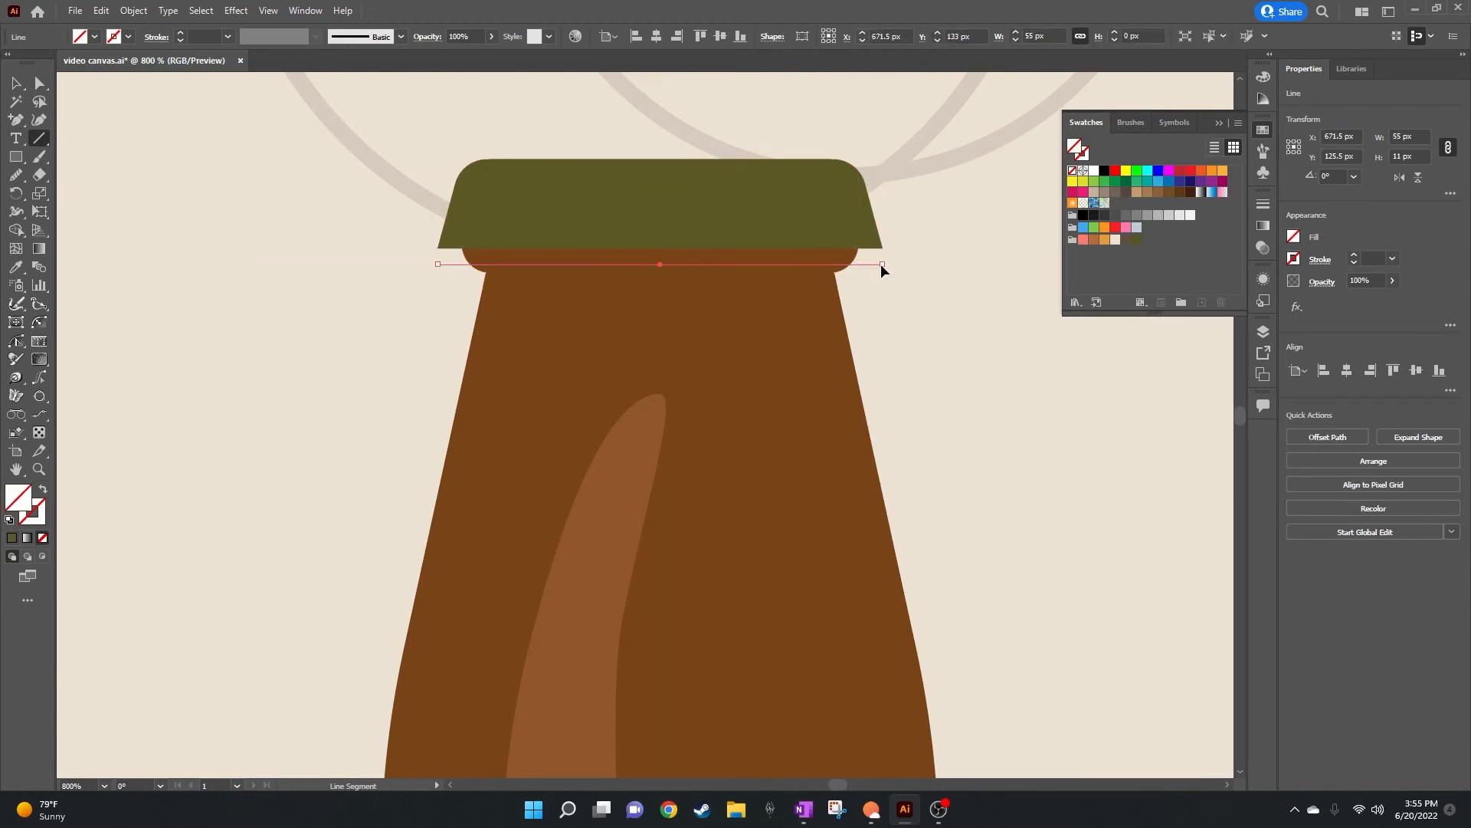
click(181, 32)
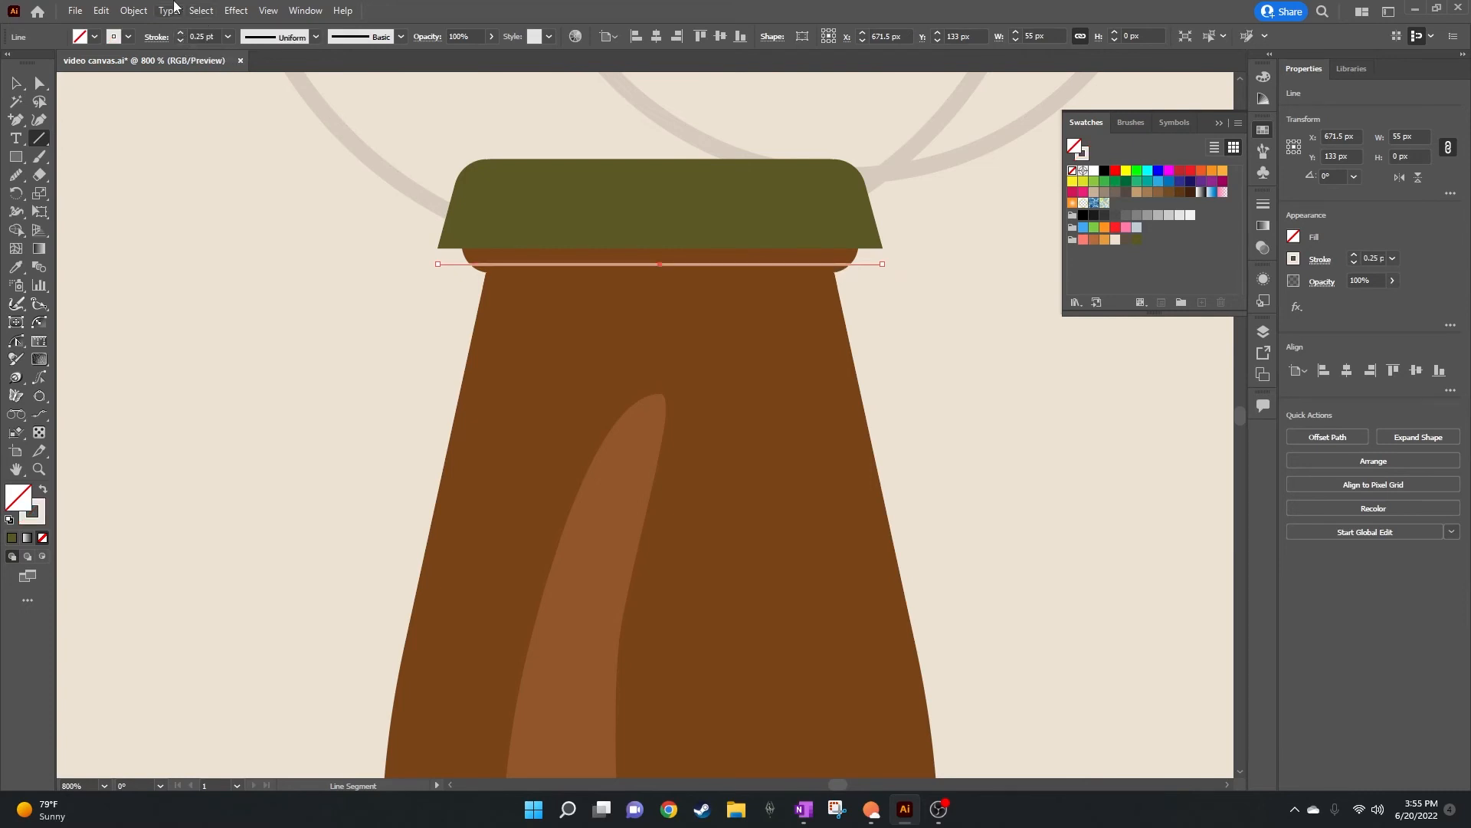
Step: Try a Zig Zag effect on the line with an absolute size of 2 px and 14 ridges per segment
click(235, 11)
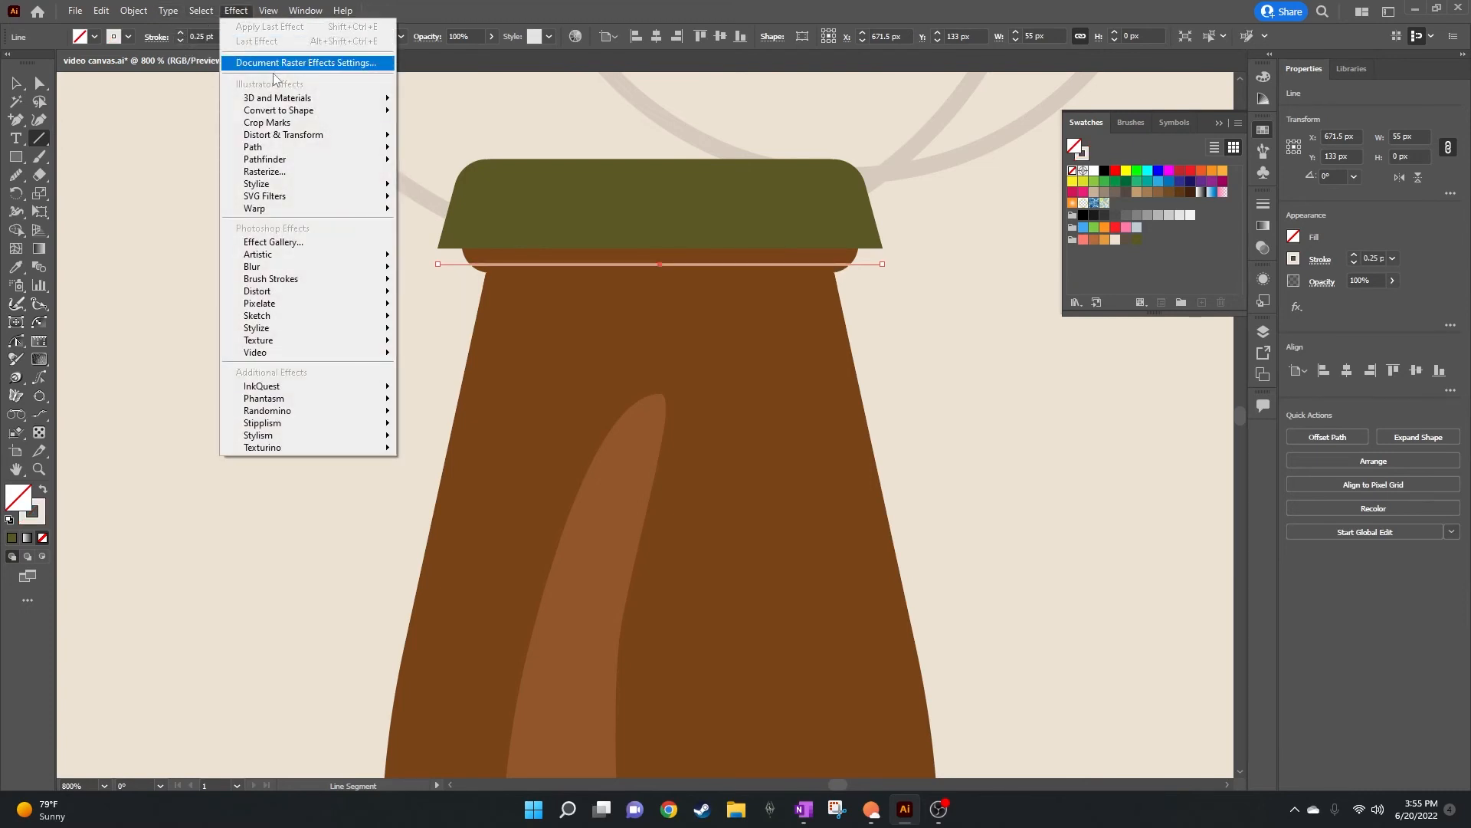
mouse_move(341, 136)
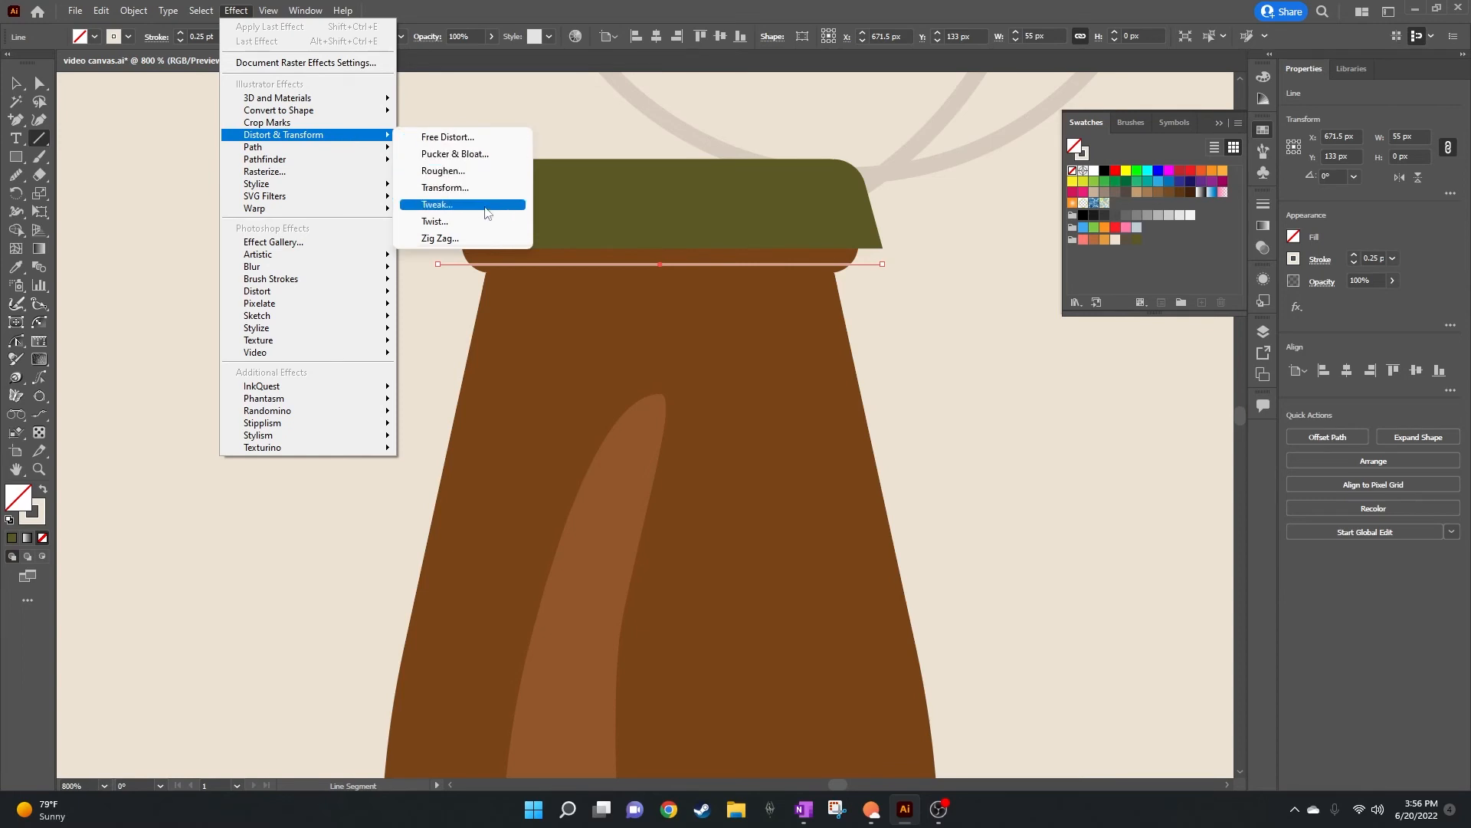
click(459, 238)
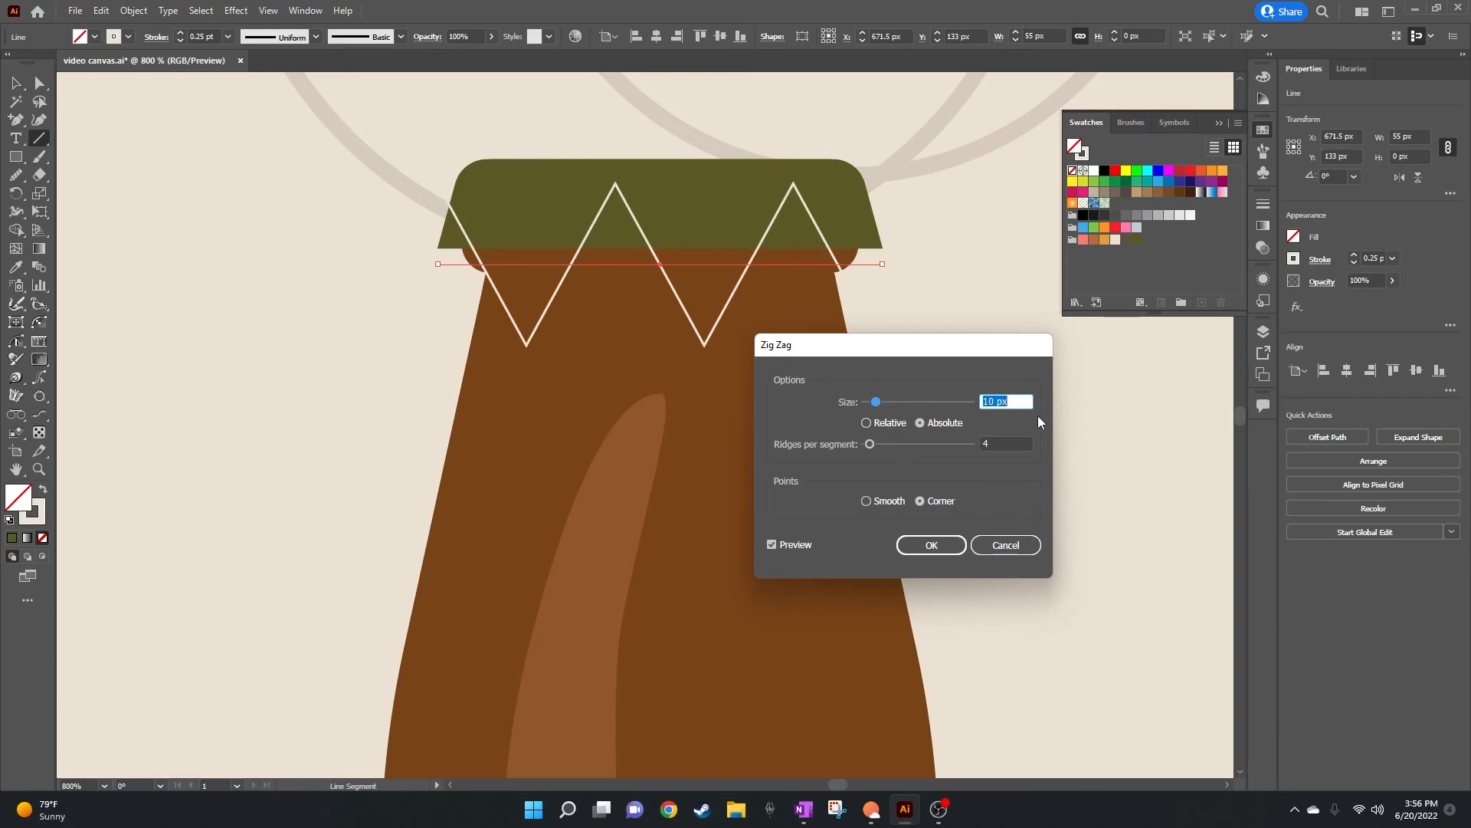
text(2)
click(1000, 444)
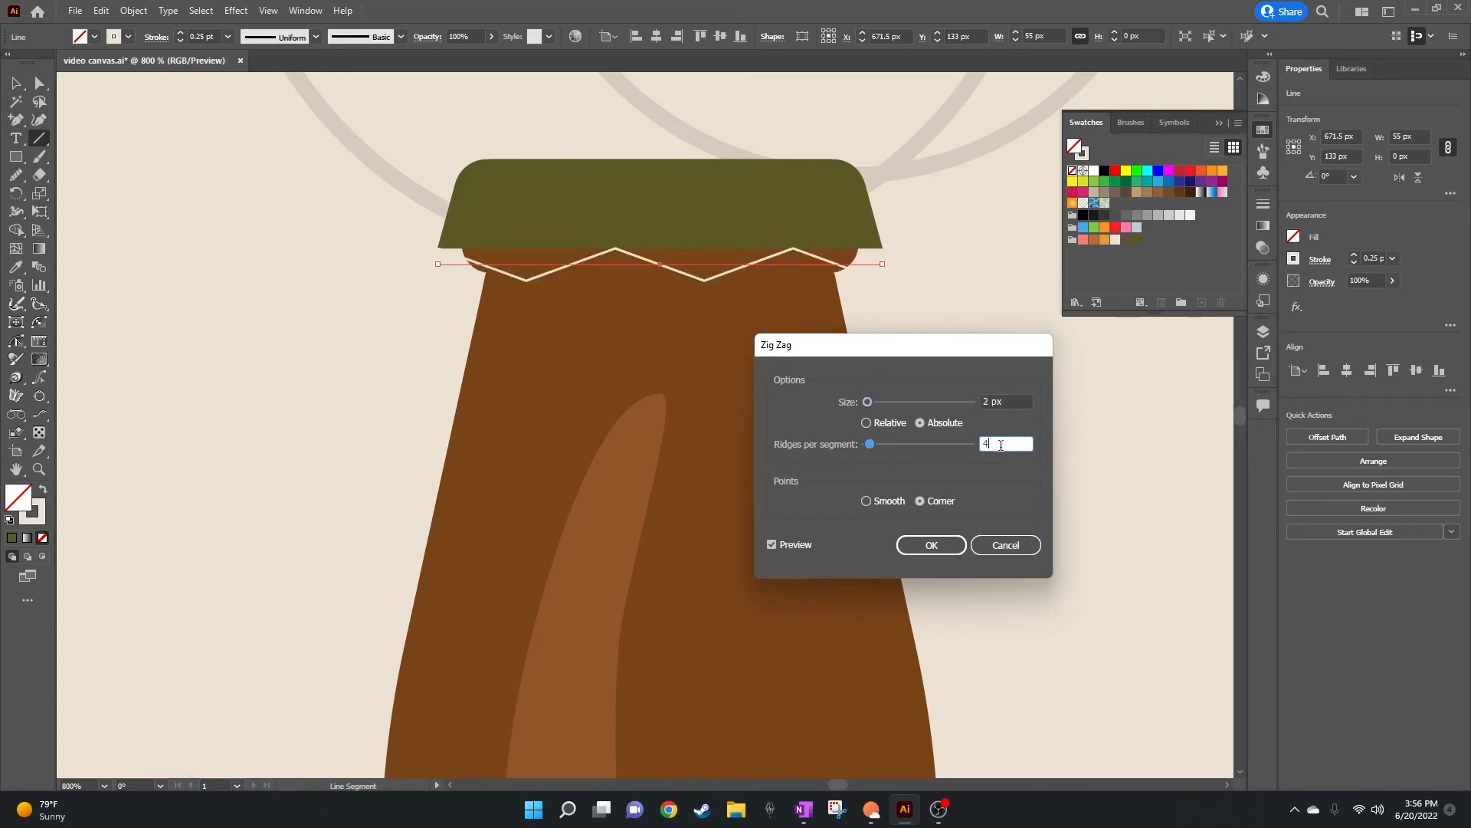
drag(1000, 444, 966, 449)
text(14)
click(1012, 404)
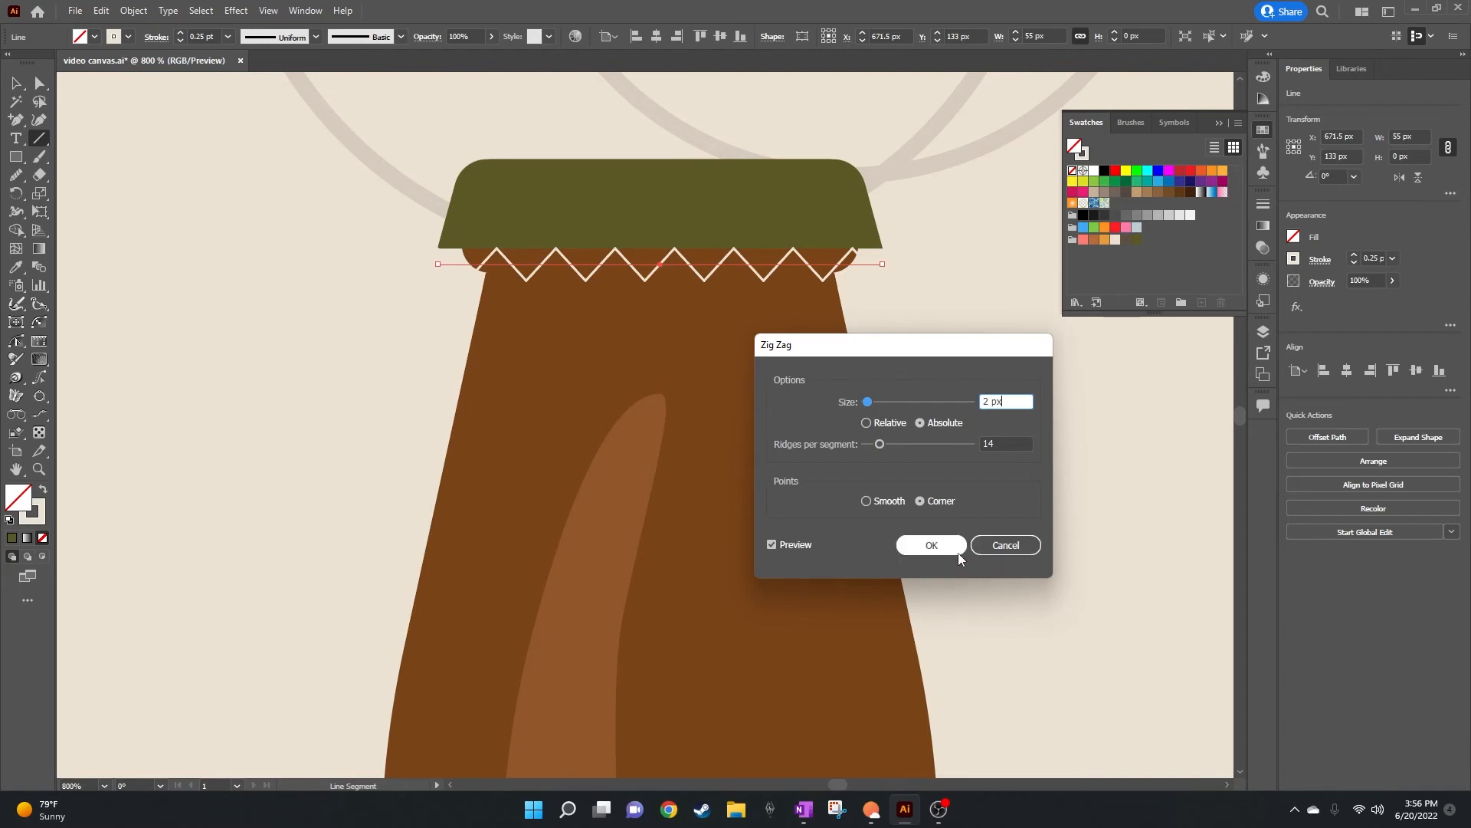
click(931, 545)
Step: Move the zigzag line up onto the lower part of the cap, to Y 129 px
key(Up)
key(Up)
key(Up)
key(Up)
key(Up)
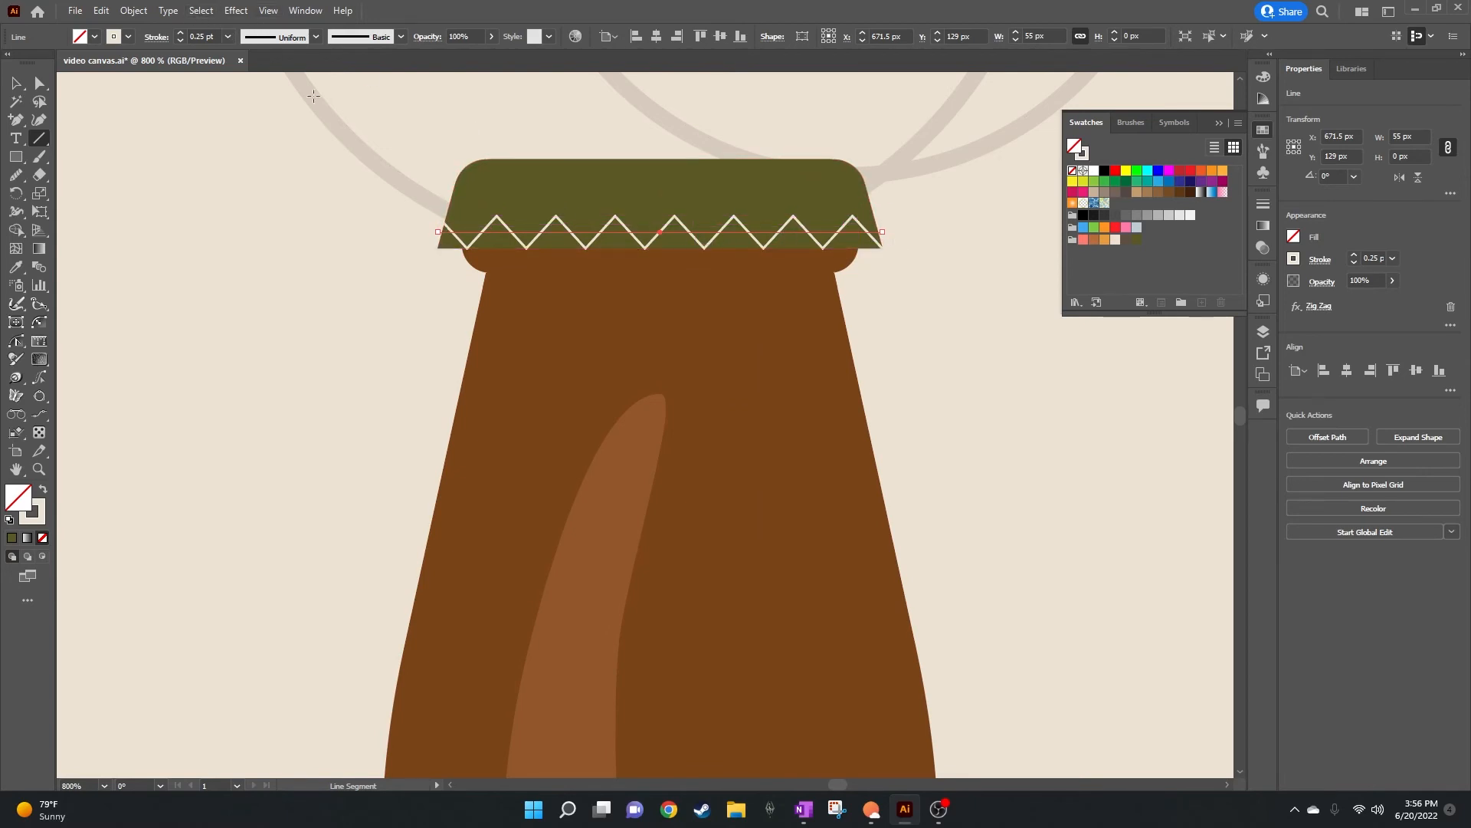
click(236, 11)
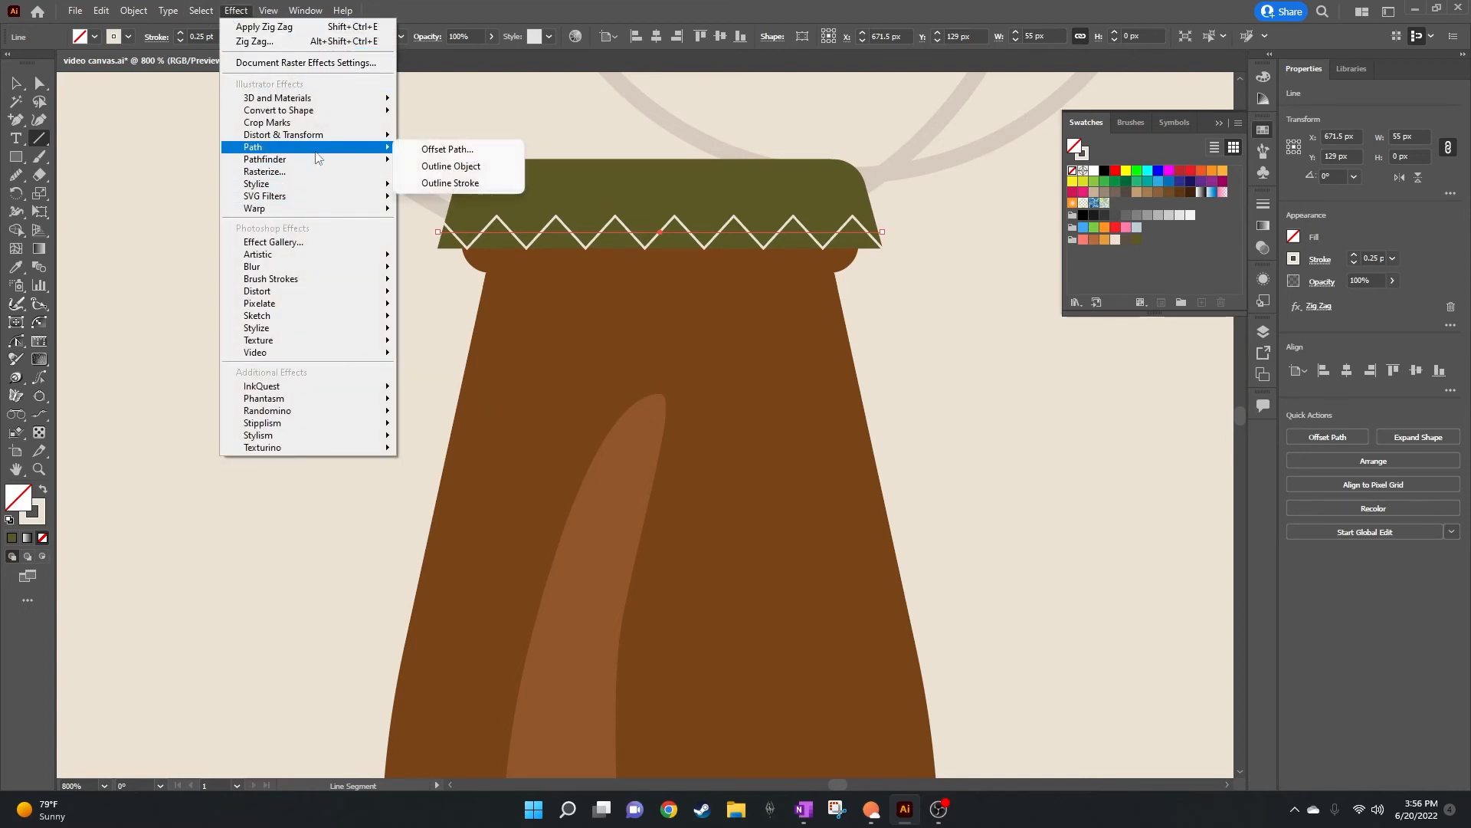
mouse_move(340, 141)
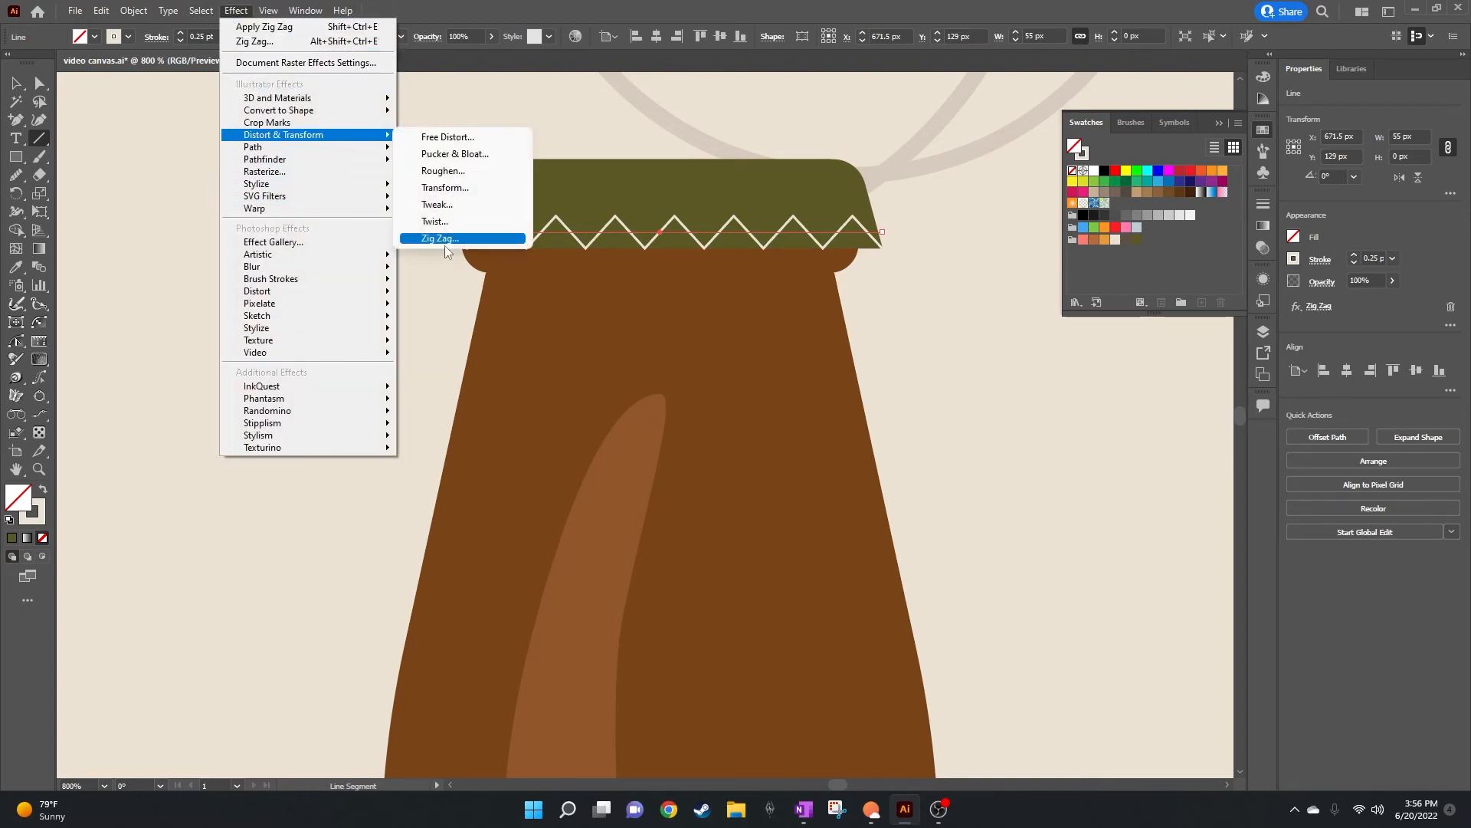
click(445, 234)
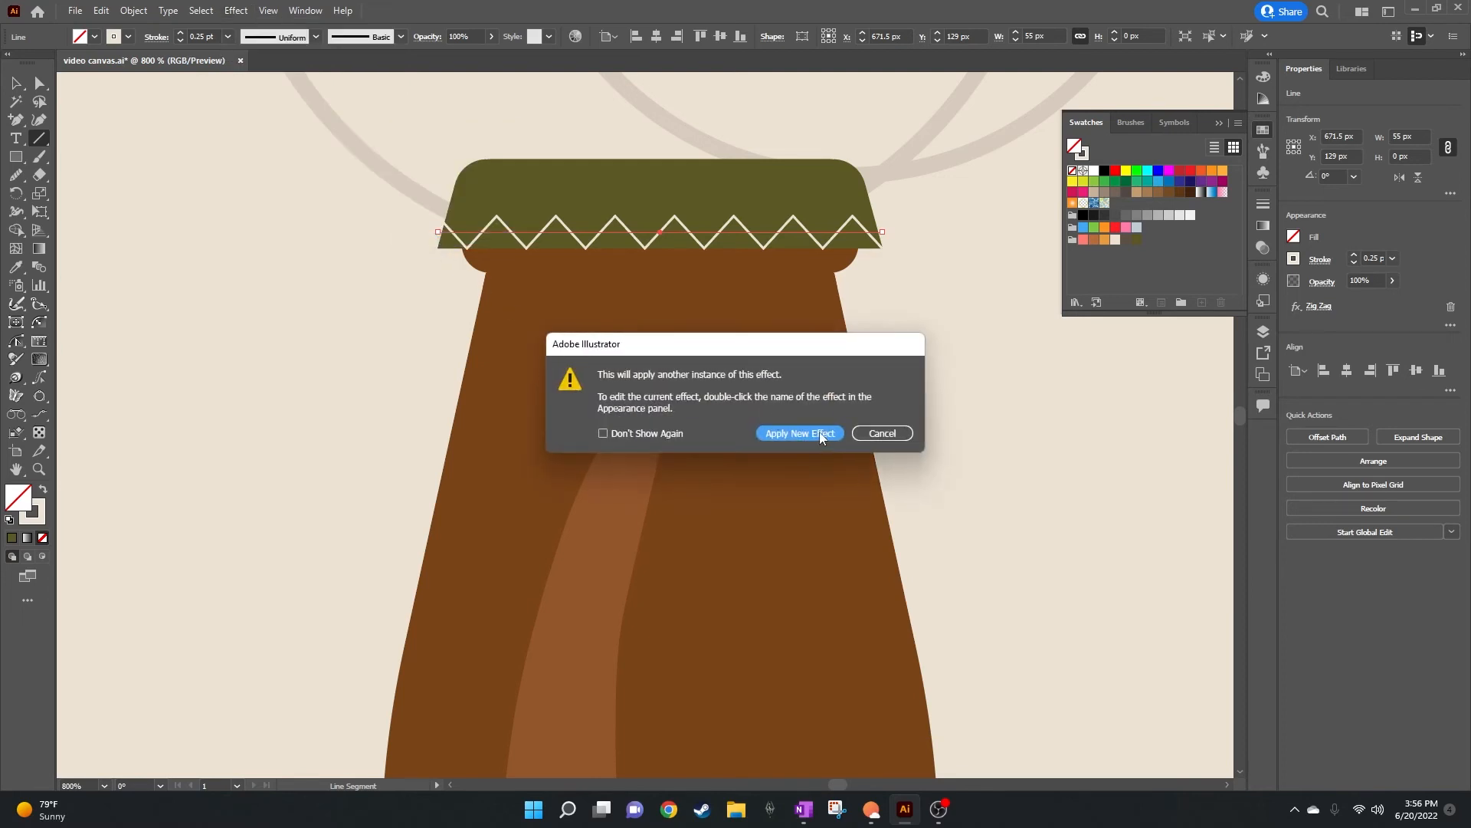
click(876, 434)
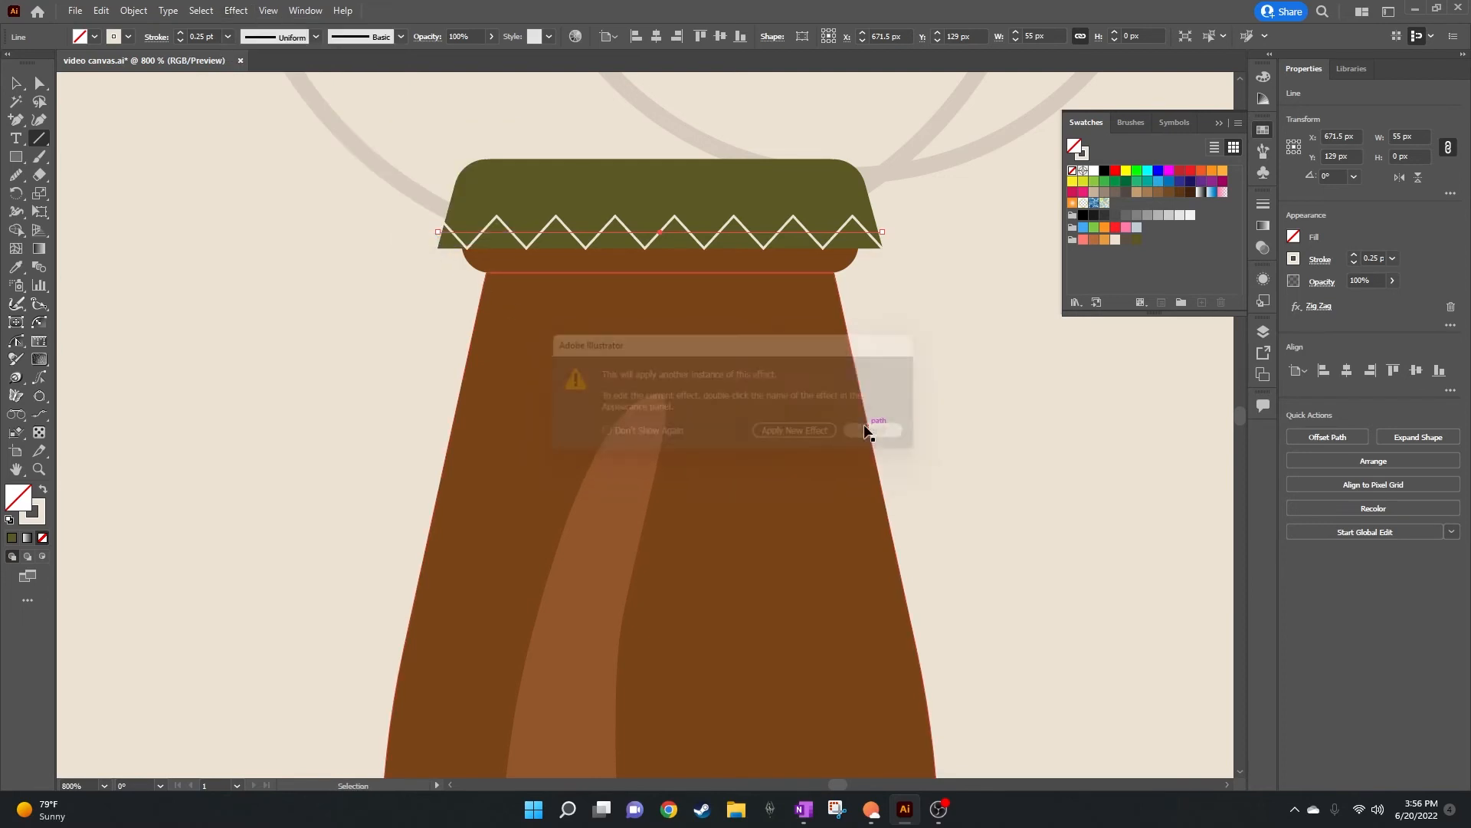
Step: Undo the zigzag line's moves and its Zig Zag effect, back to the straight line below the cap
key(Down)
key(Down)
key(ctrl+z)
key(ctrl+z)
key(ctrl+z)
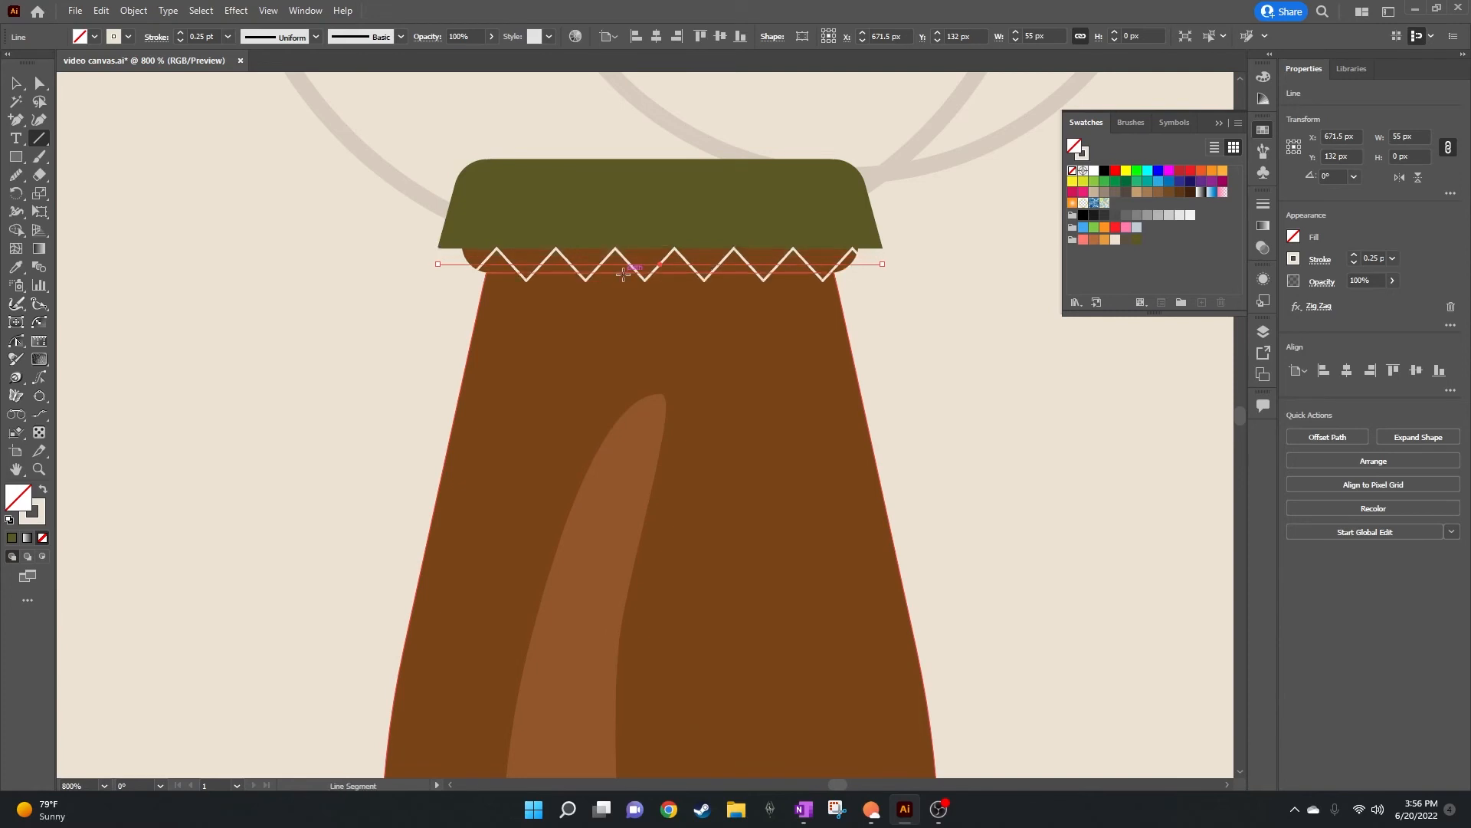
key(ctrl+z)
key(ctrl+z)
key(ctrl+z)
key(ctrl+z)
key(ctrl+z)
key(ctrl+z)
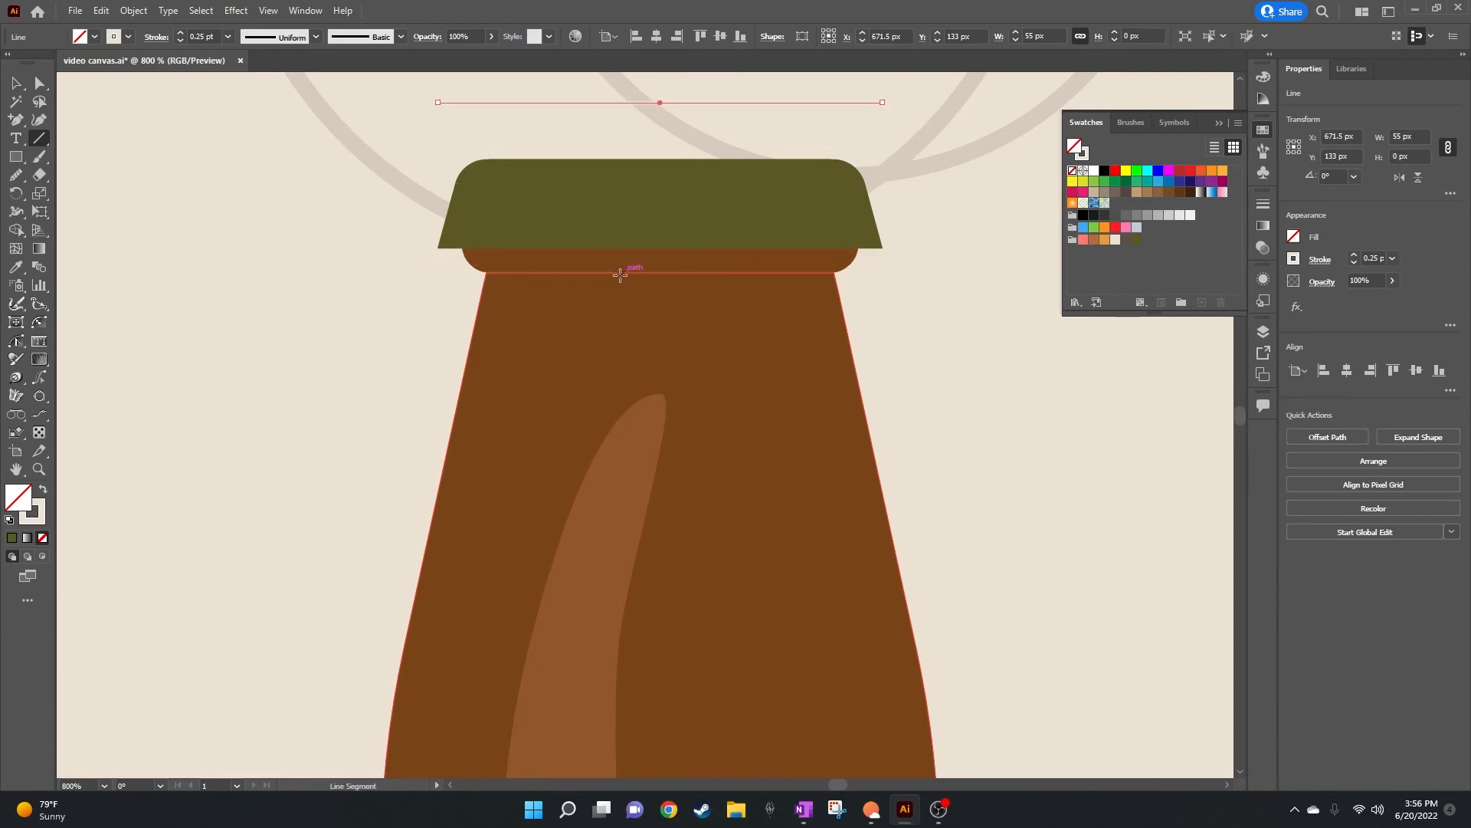
Step: Move the line up 3 px over the cap's lower edge and apply a 2 px Zig Zag effect with 13 ridges per segment
key(Up)
key(Up)
key(Up)
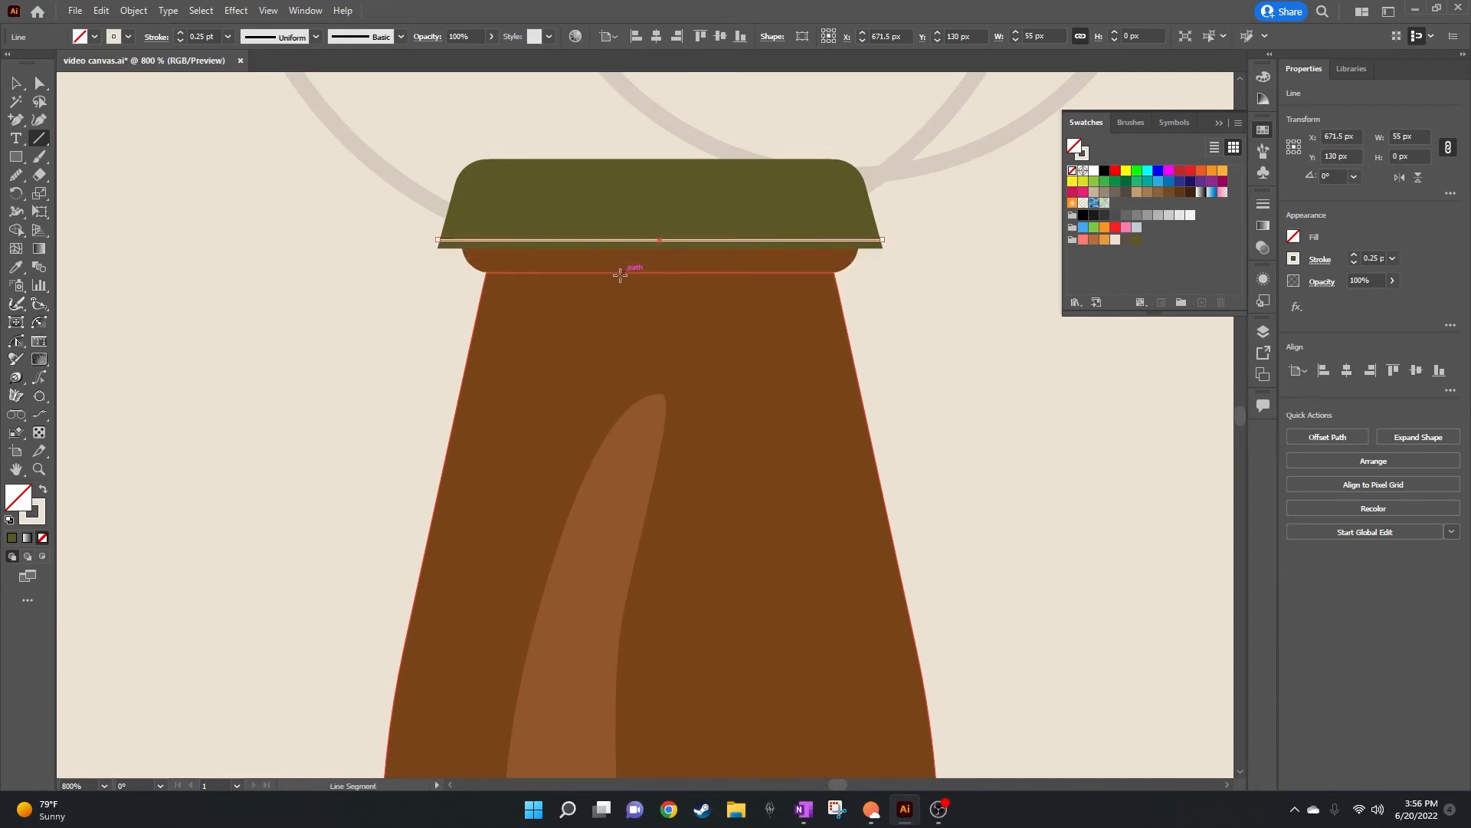
click(232, 11)
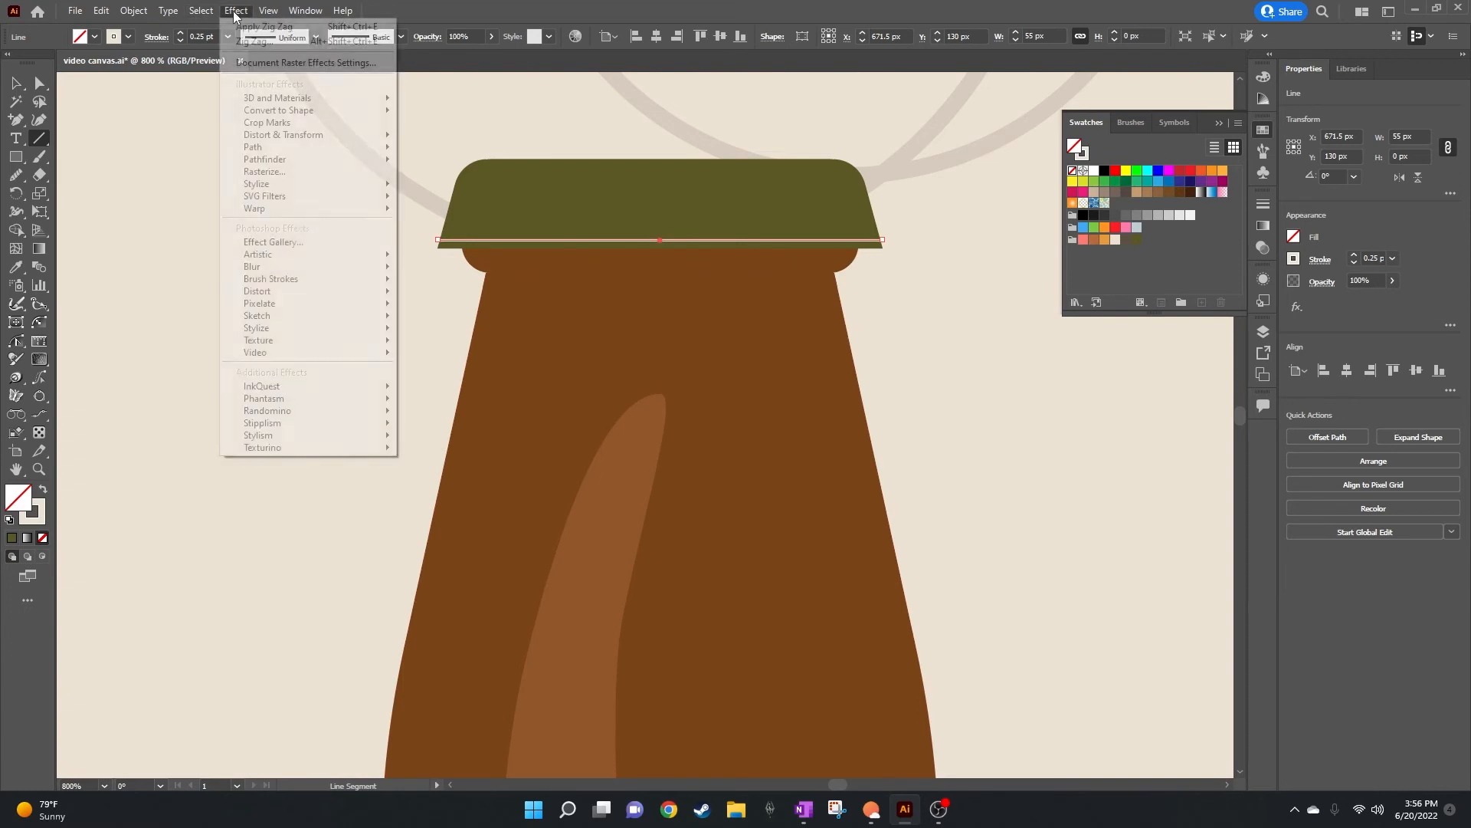
click(295, 42)
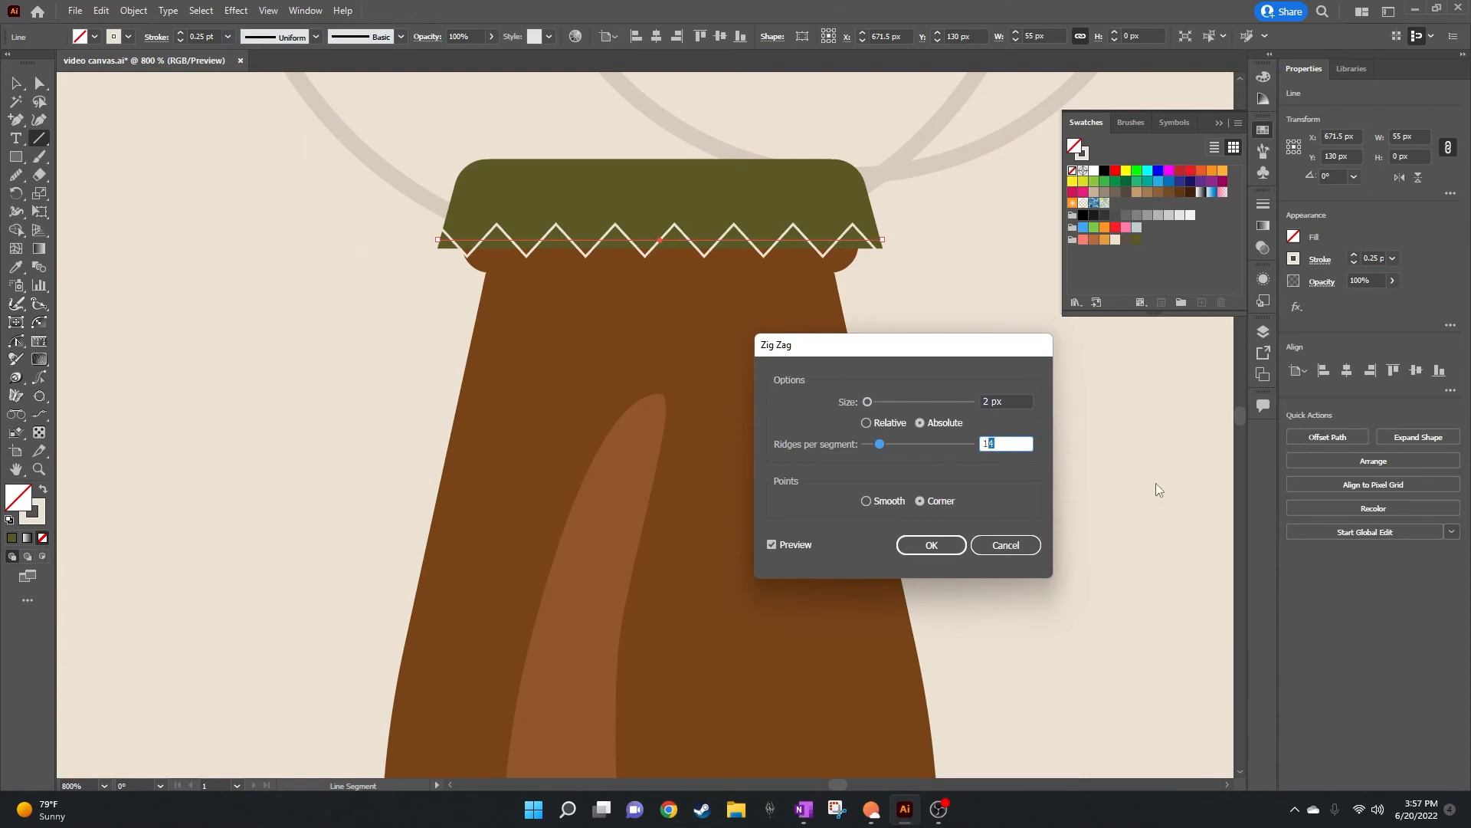
text(3)
click(1007, 400)
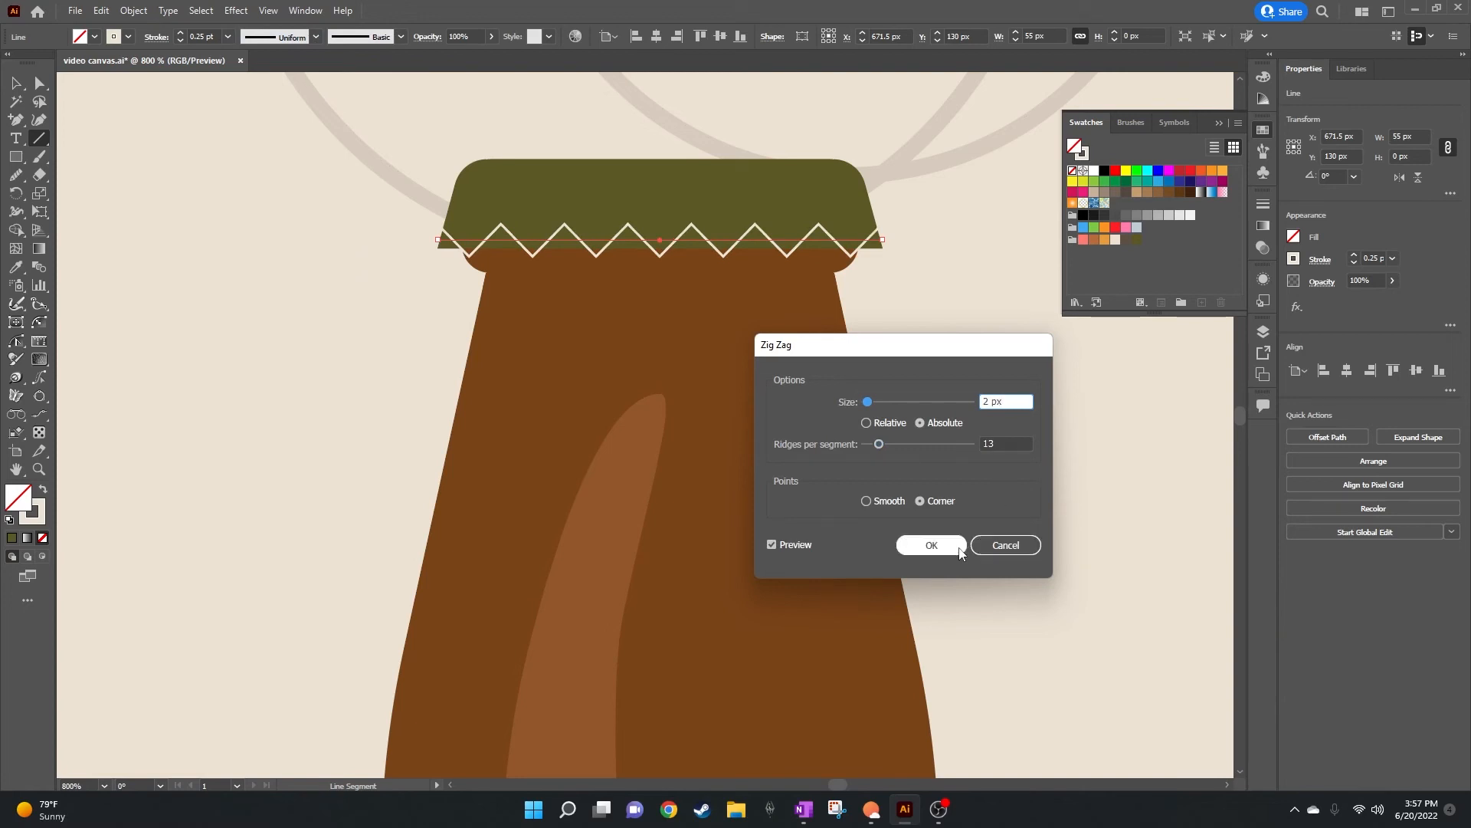
click(931, 544)
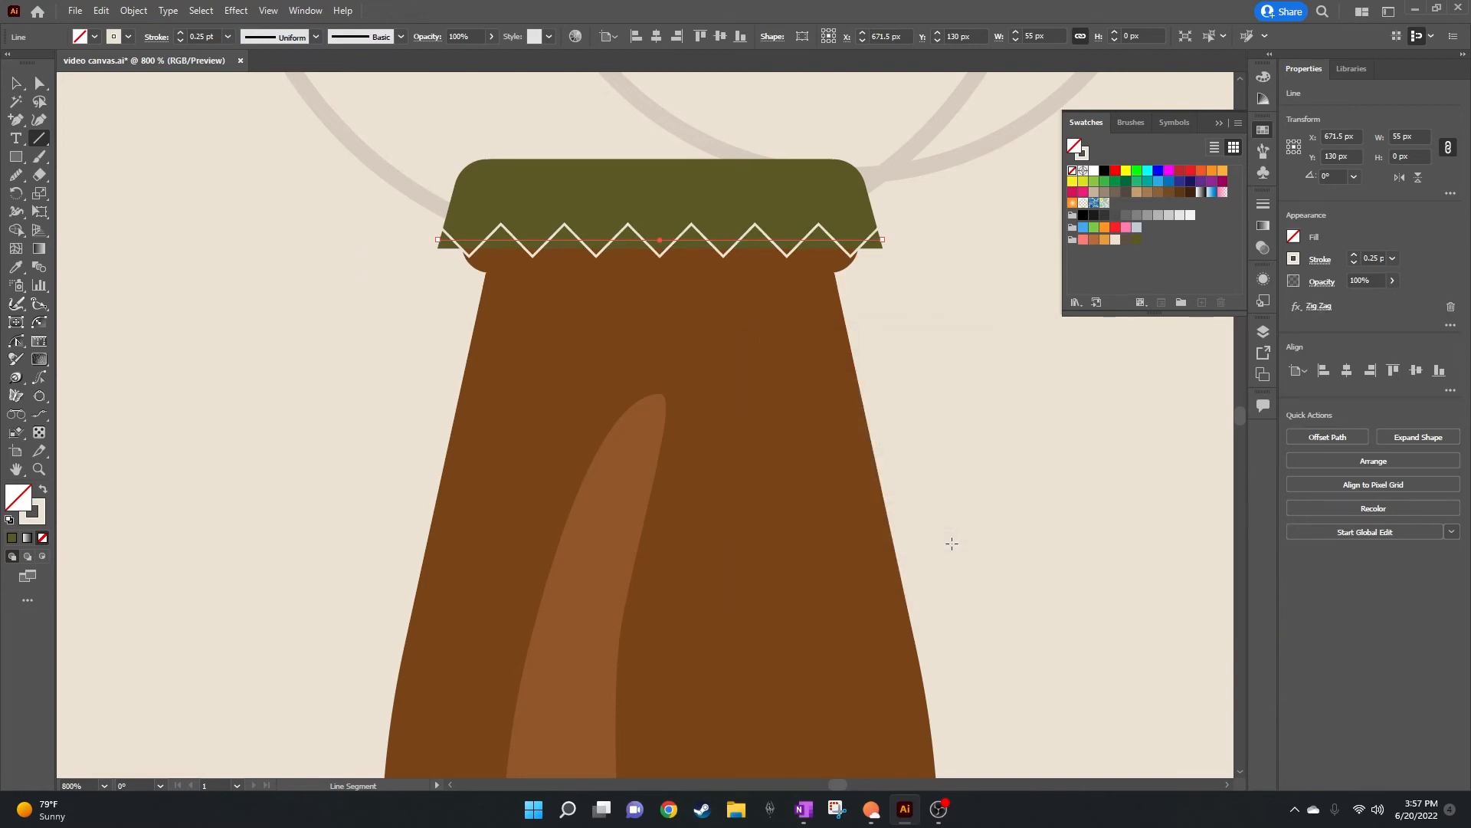
Step: Reflect the zigzag line across the vertical axis and move it up 1 px to meet the cap's bottom edge
right_click(653, 247)
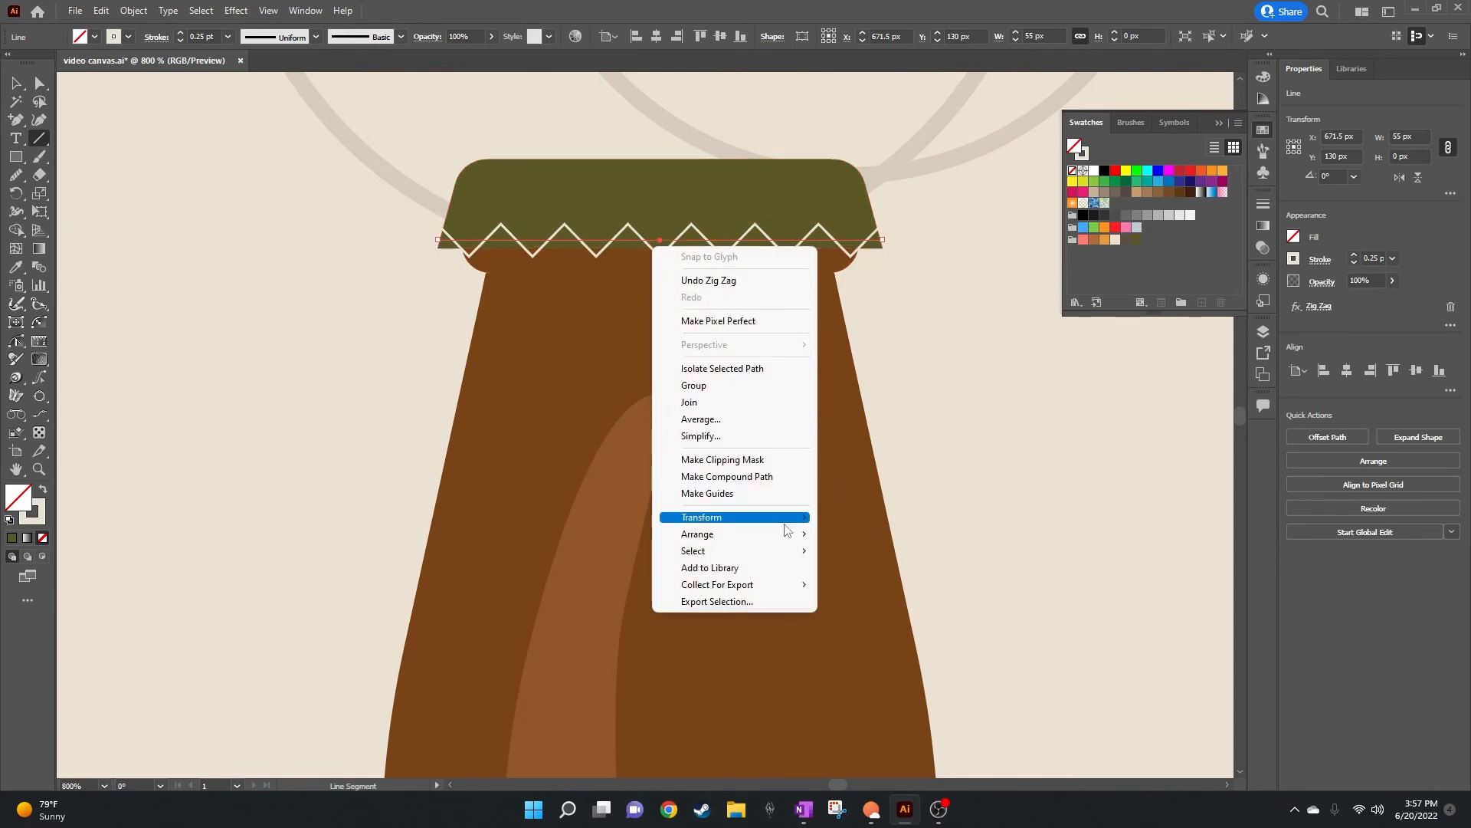
mouse_move(766, 519)
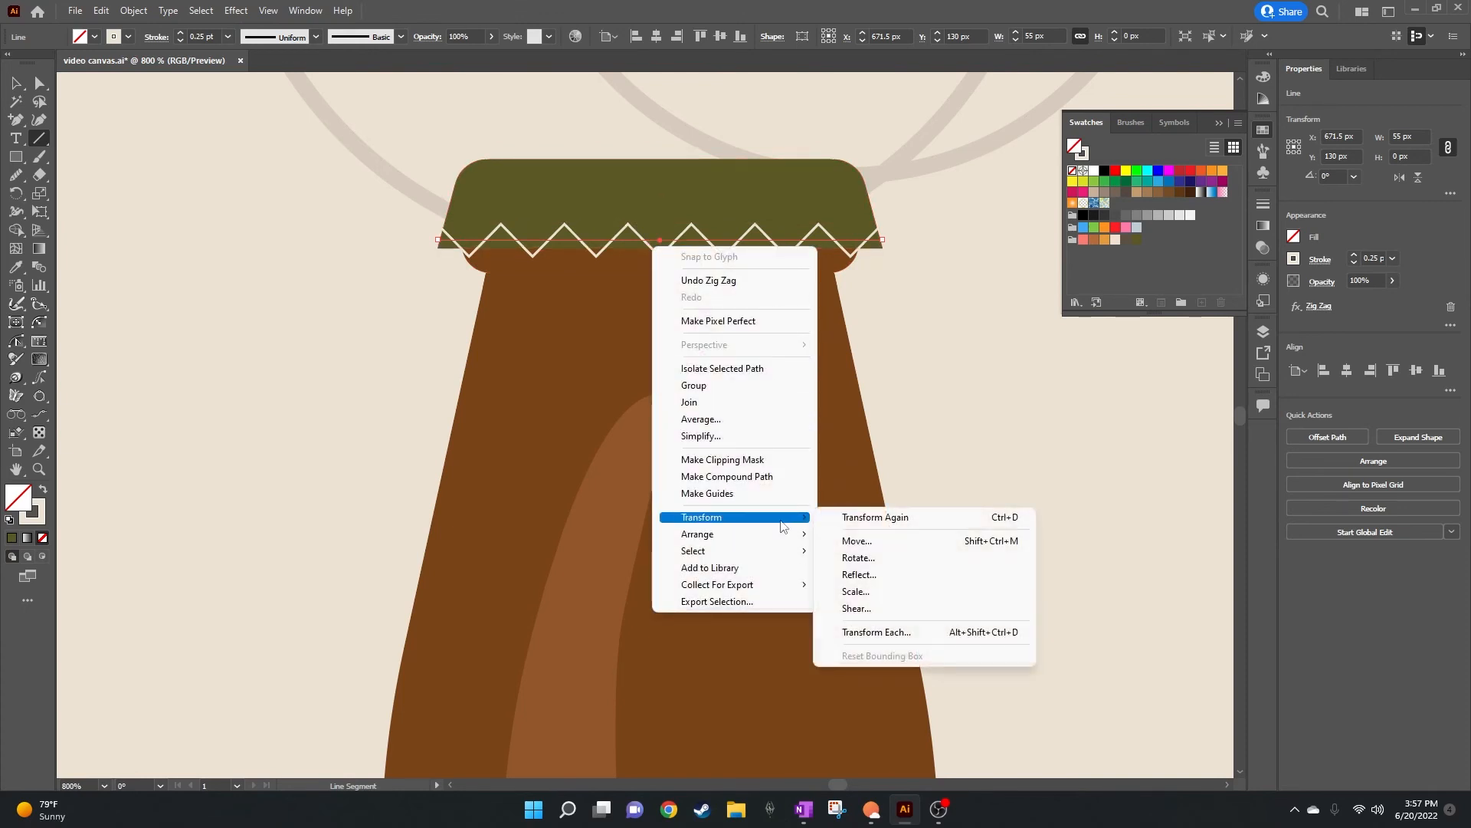
click(876, 573)
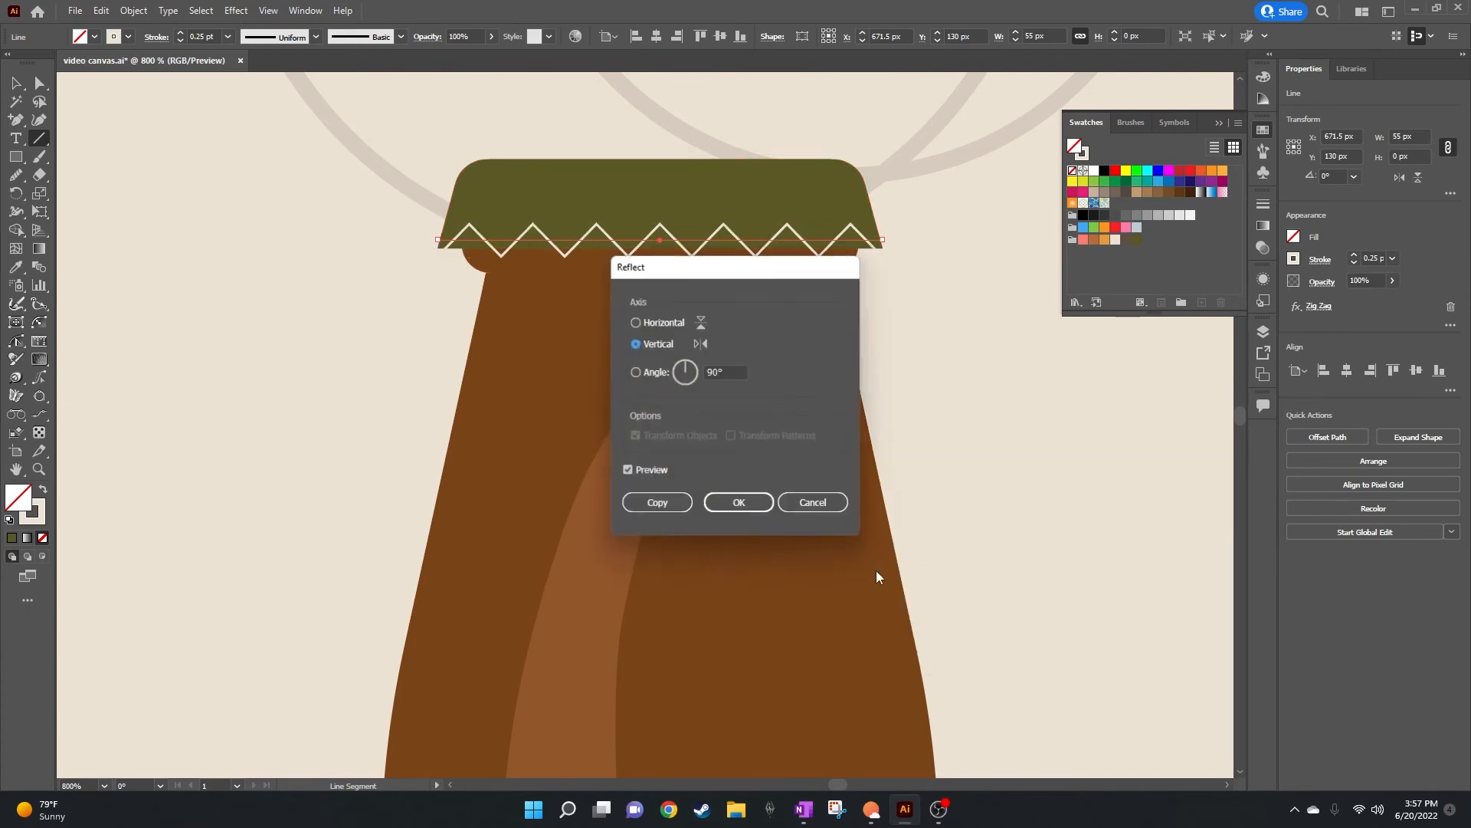
click(739, 503)
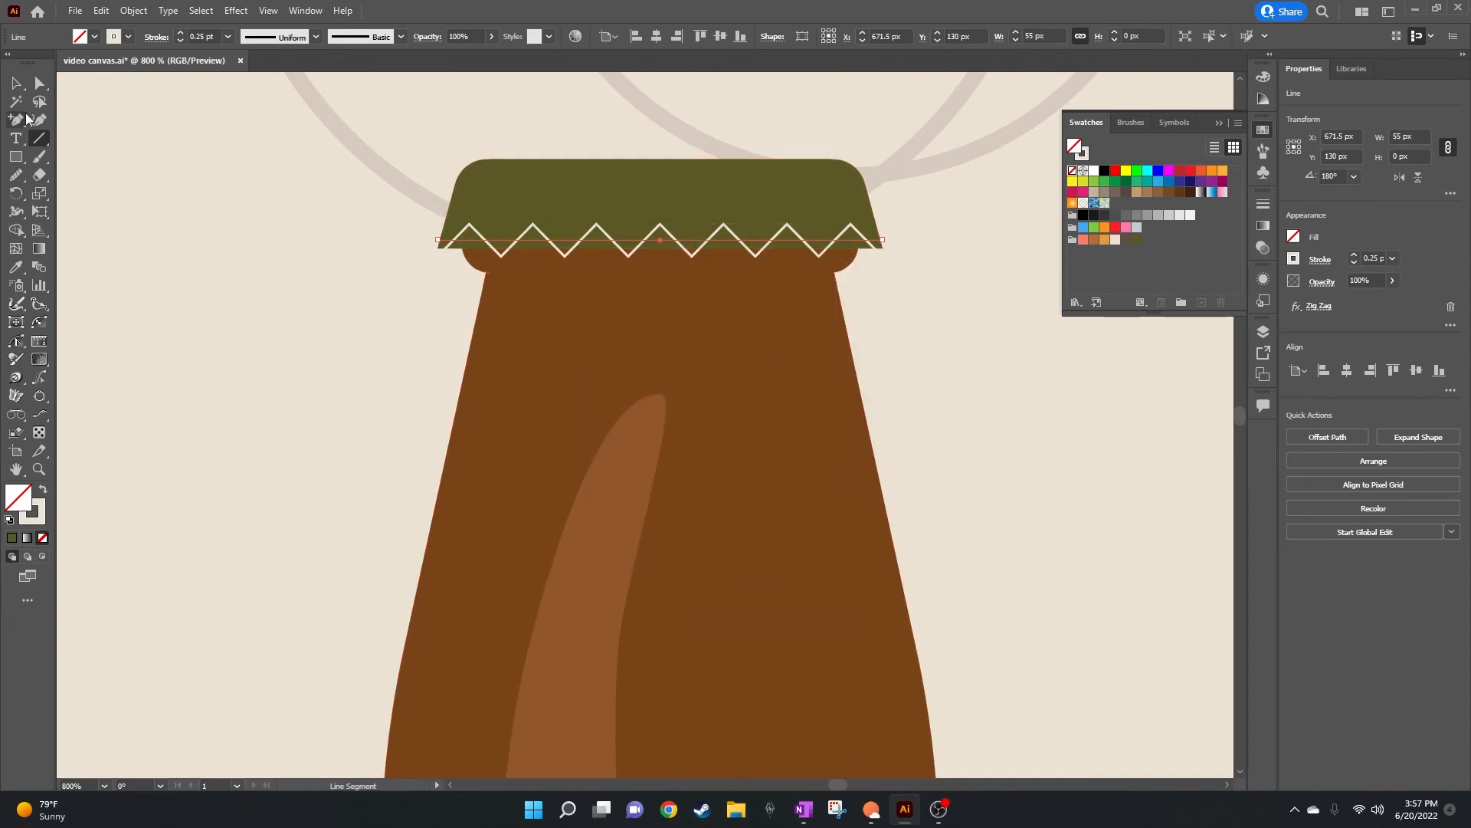
click(16, 82)
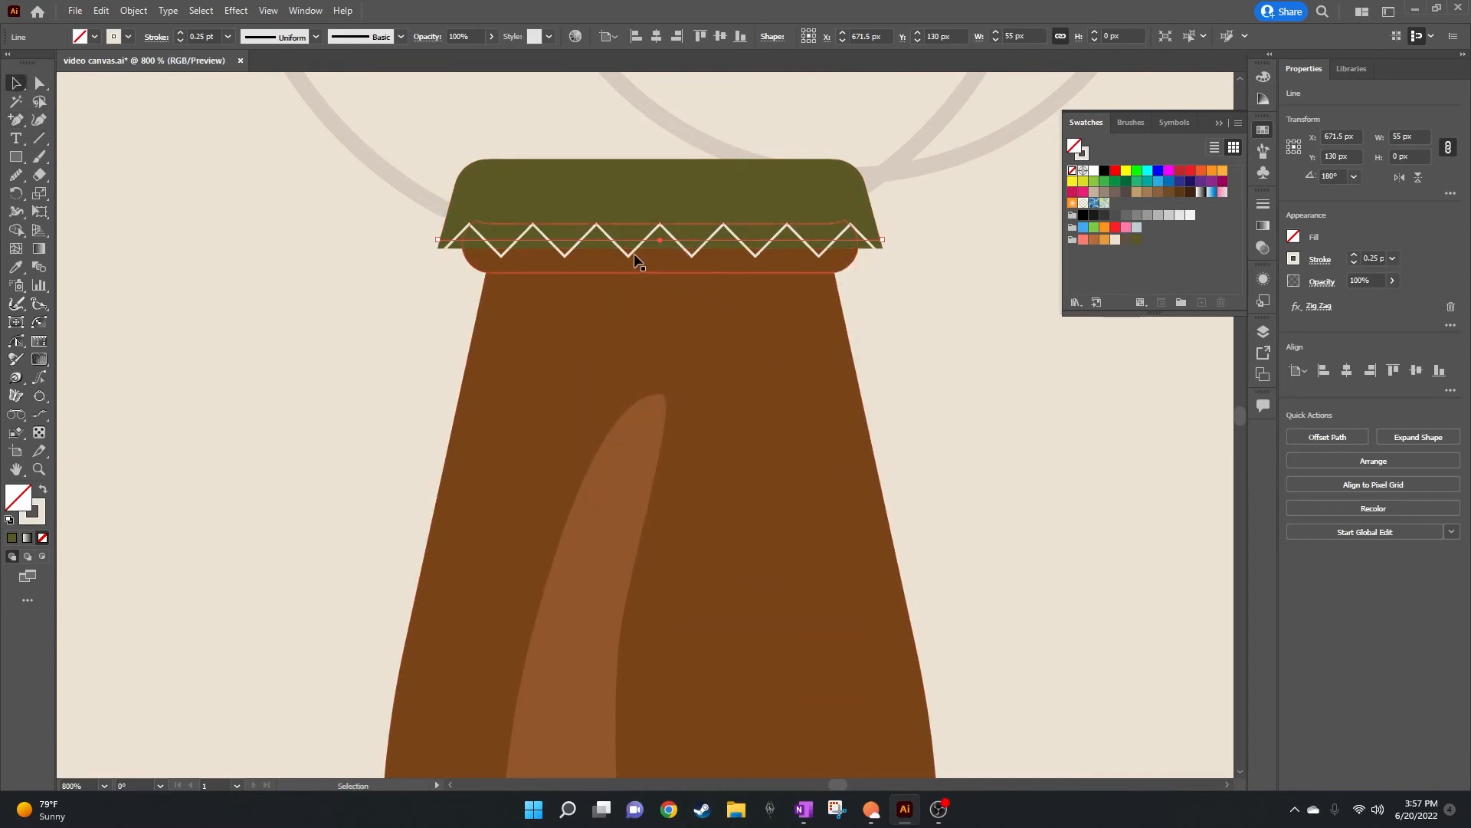
drag(632, 253, 632, 245)
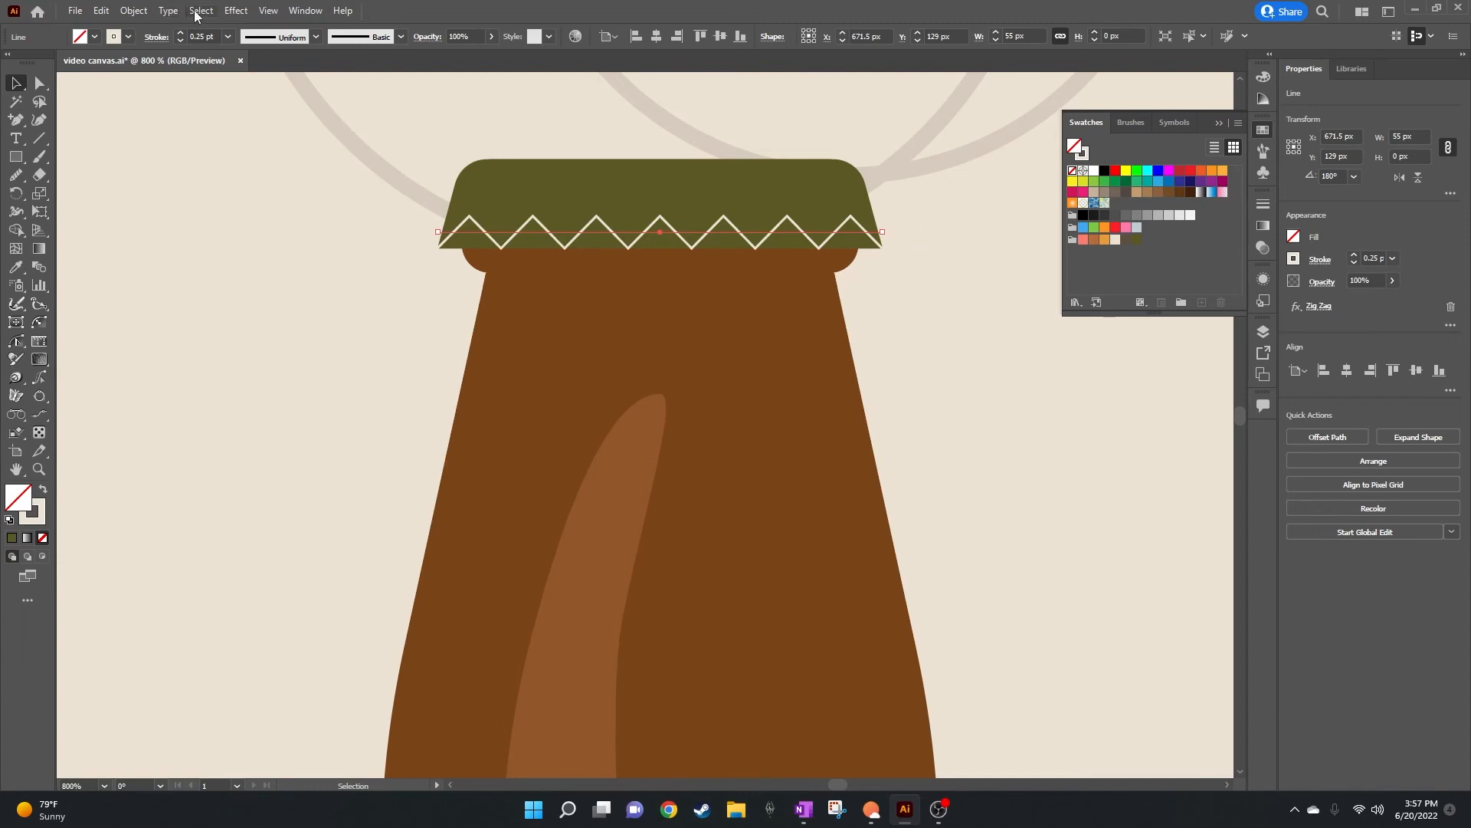
Step: Expand the zigzag line's appearance and remove the seven triangles beneath it from the cap with Shape Builder
click(133, 11)
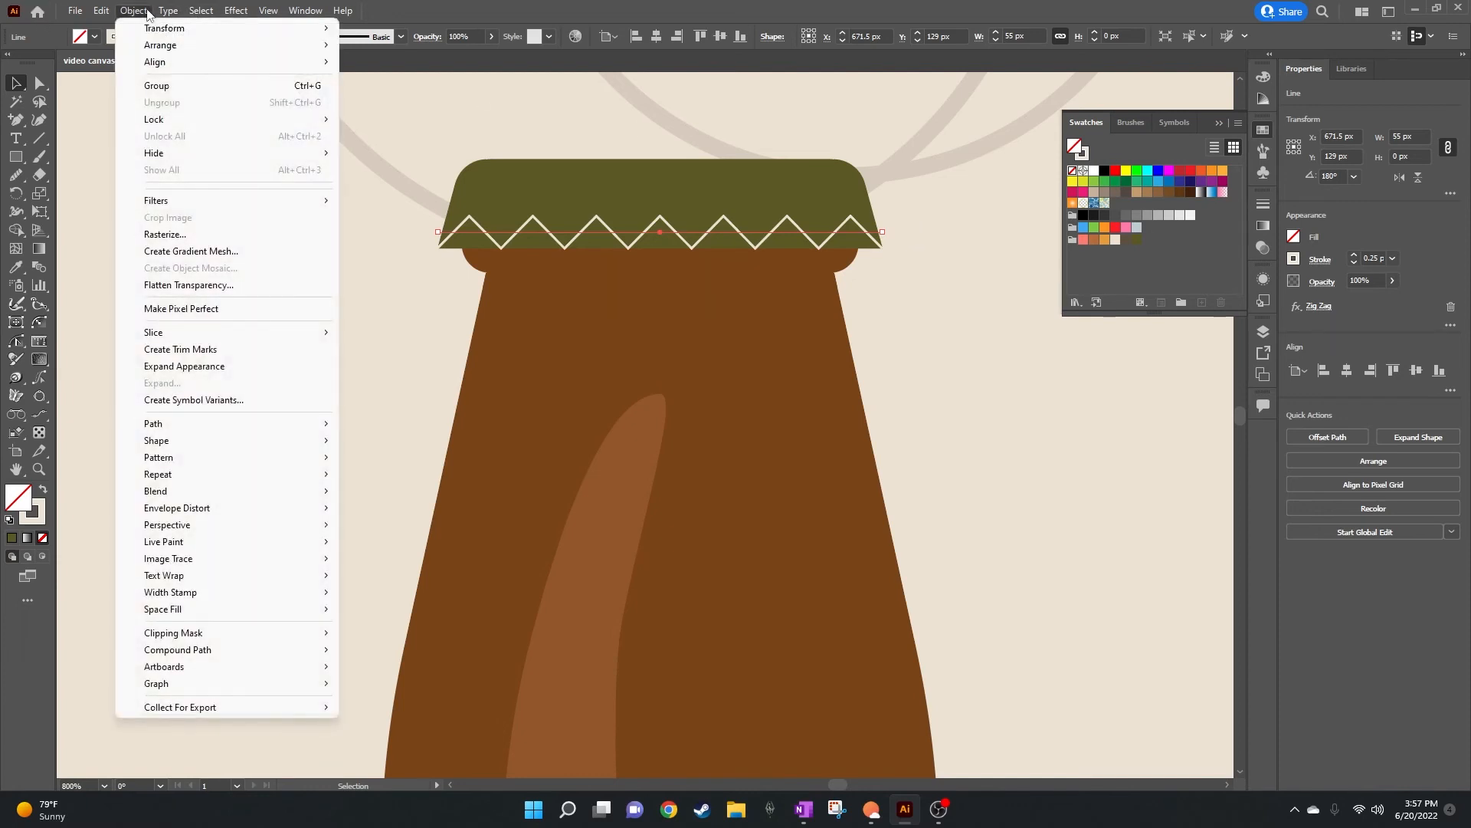
click(193, 372)
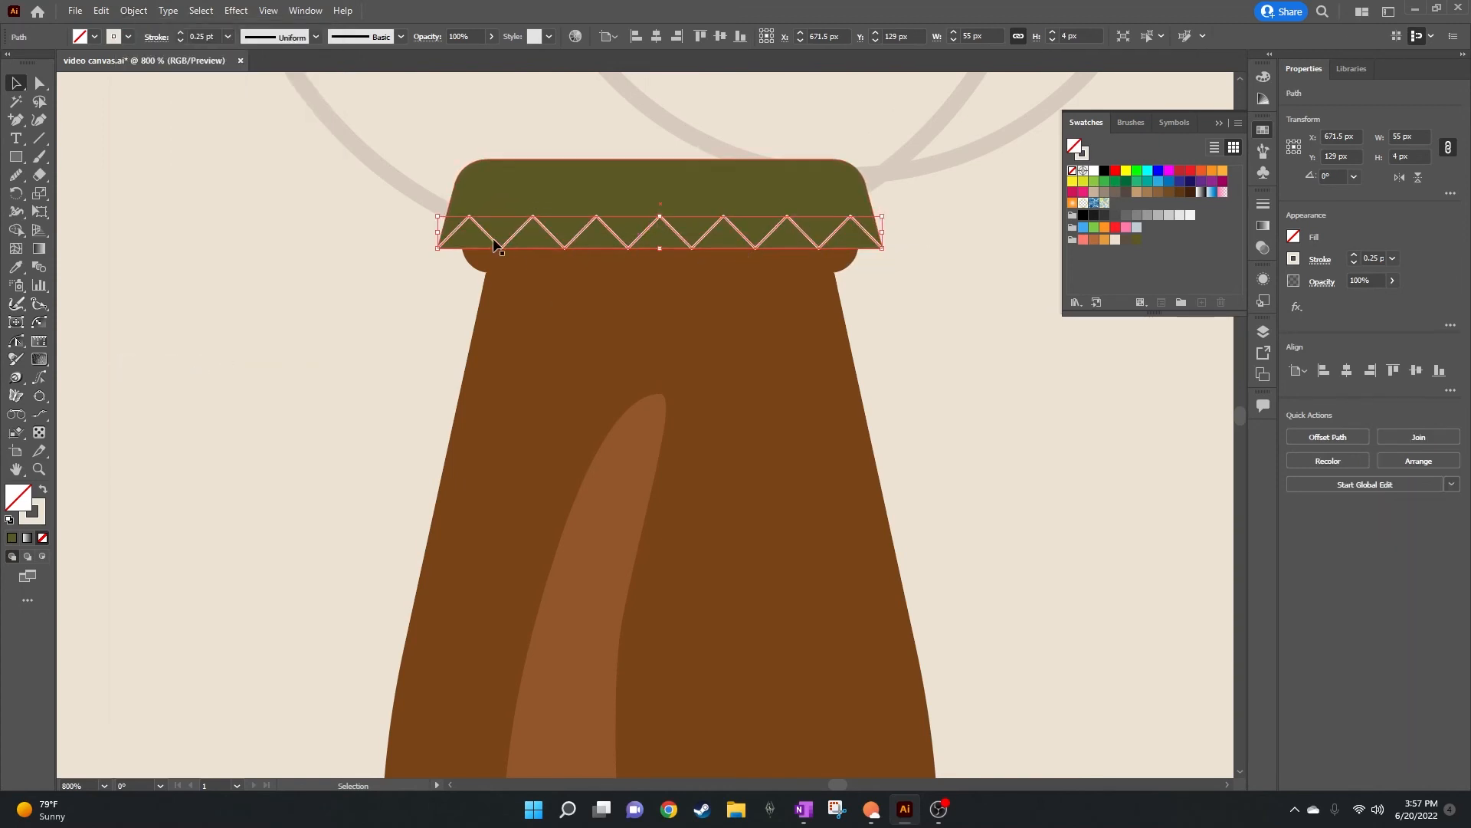
shift+click(535, 179)
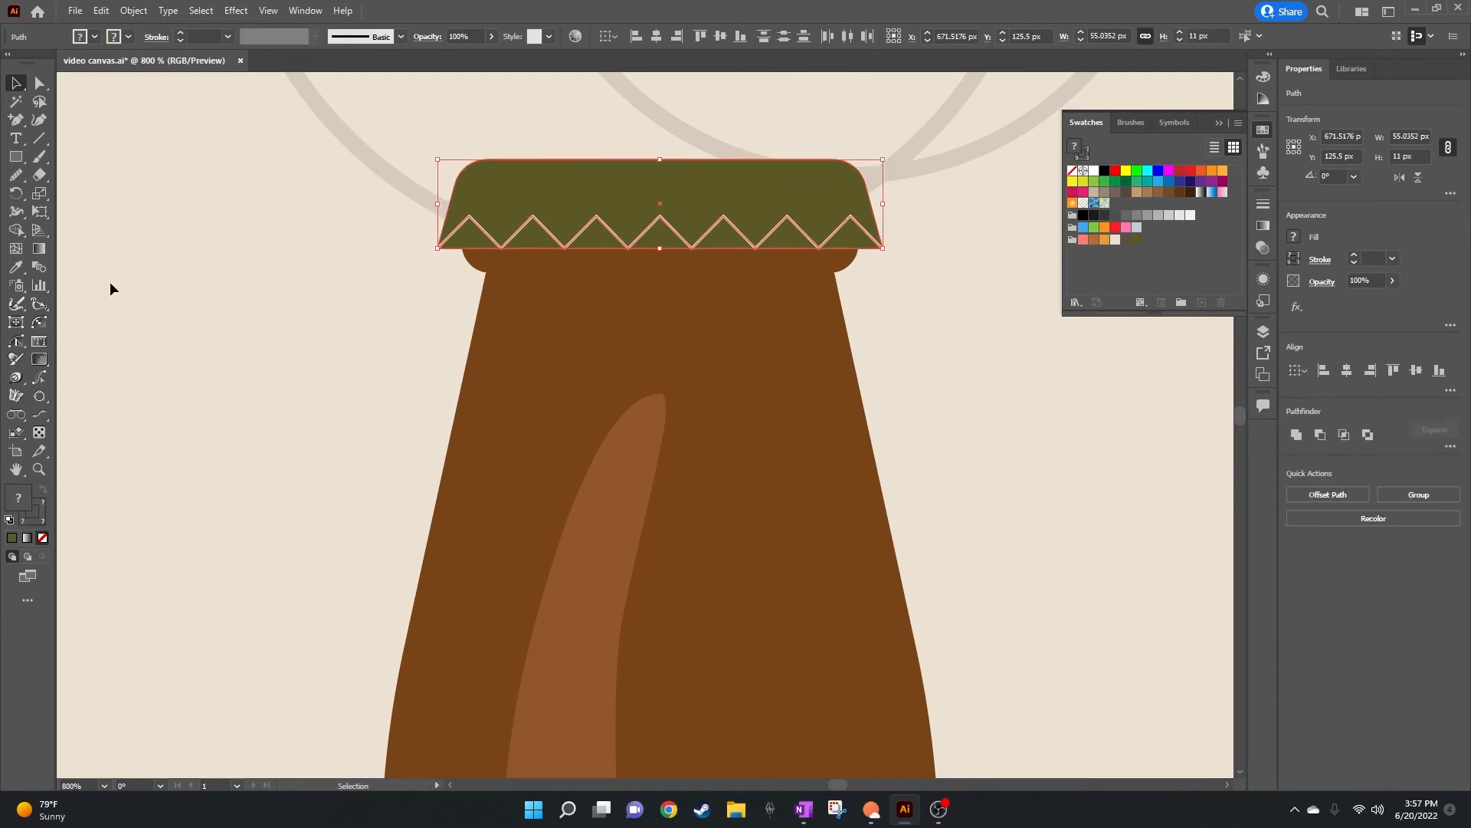
click(18, 230)
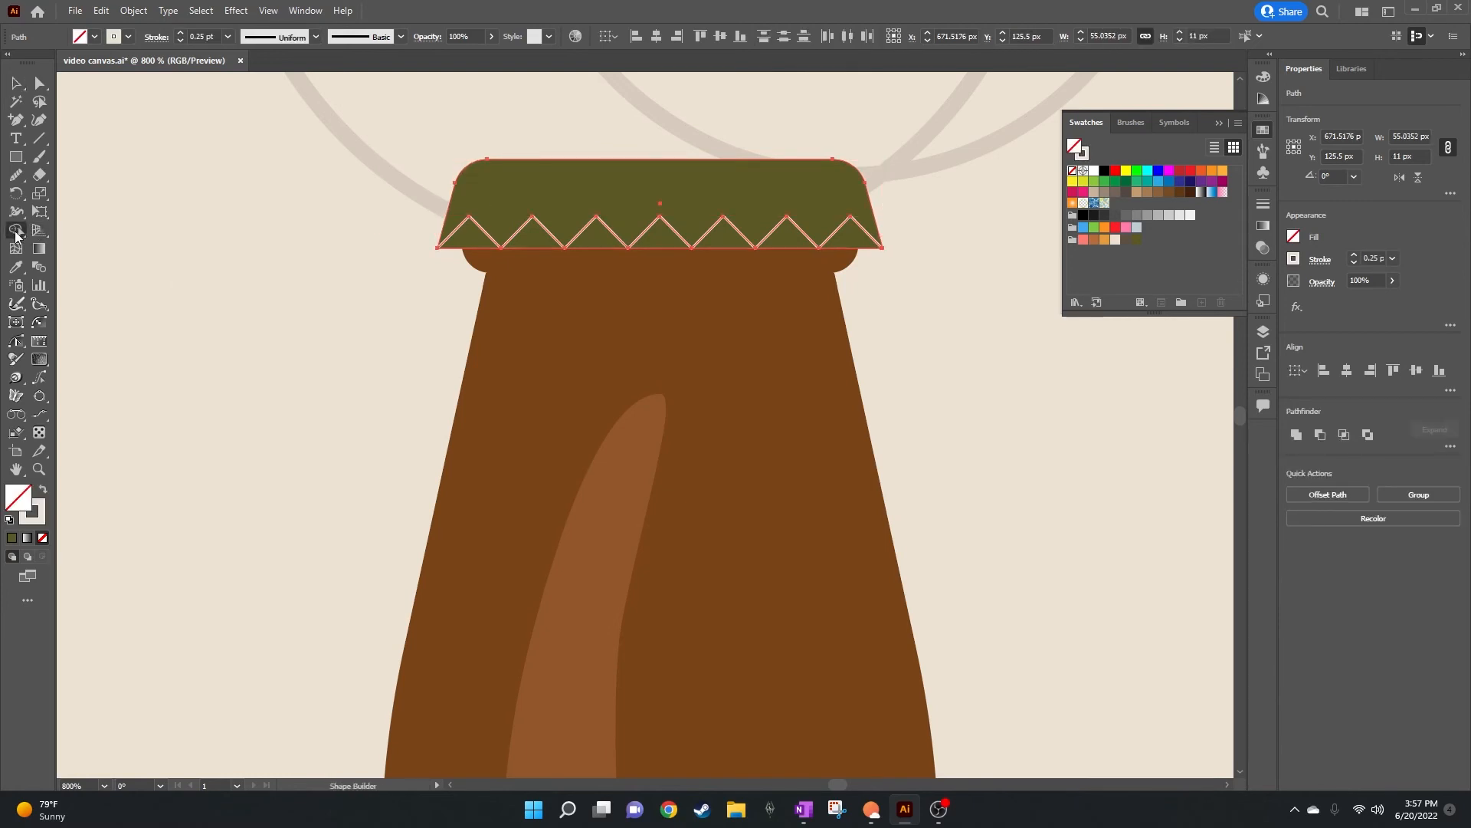
alt+click(480, 242)
alt+click(537, 242)
alt+click(605, 244)
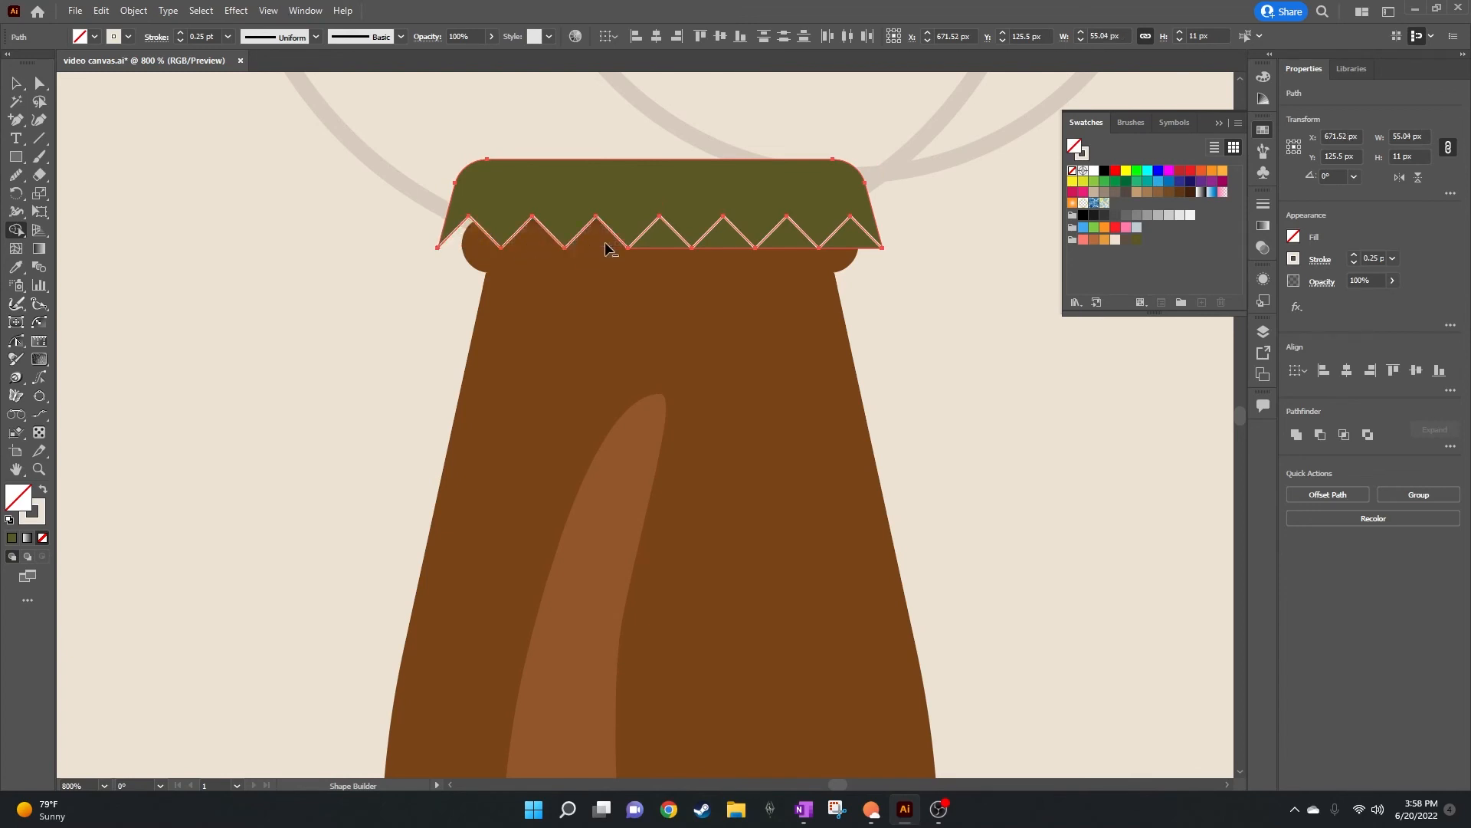
alt+click(667, 239)
alt+click(724, 240)
alt+click(788, 241)
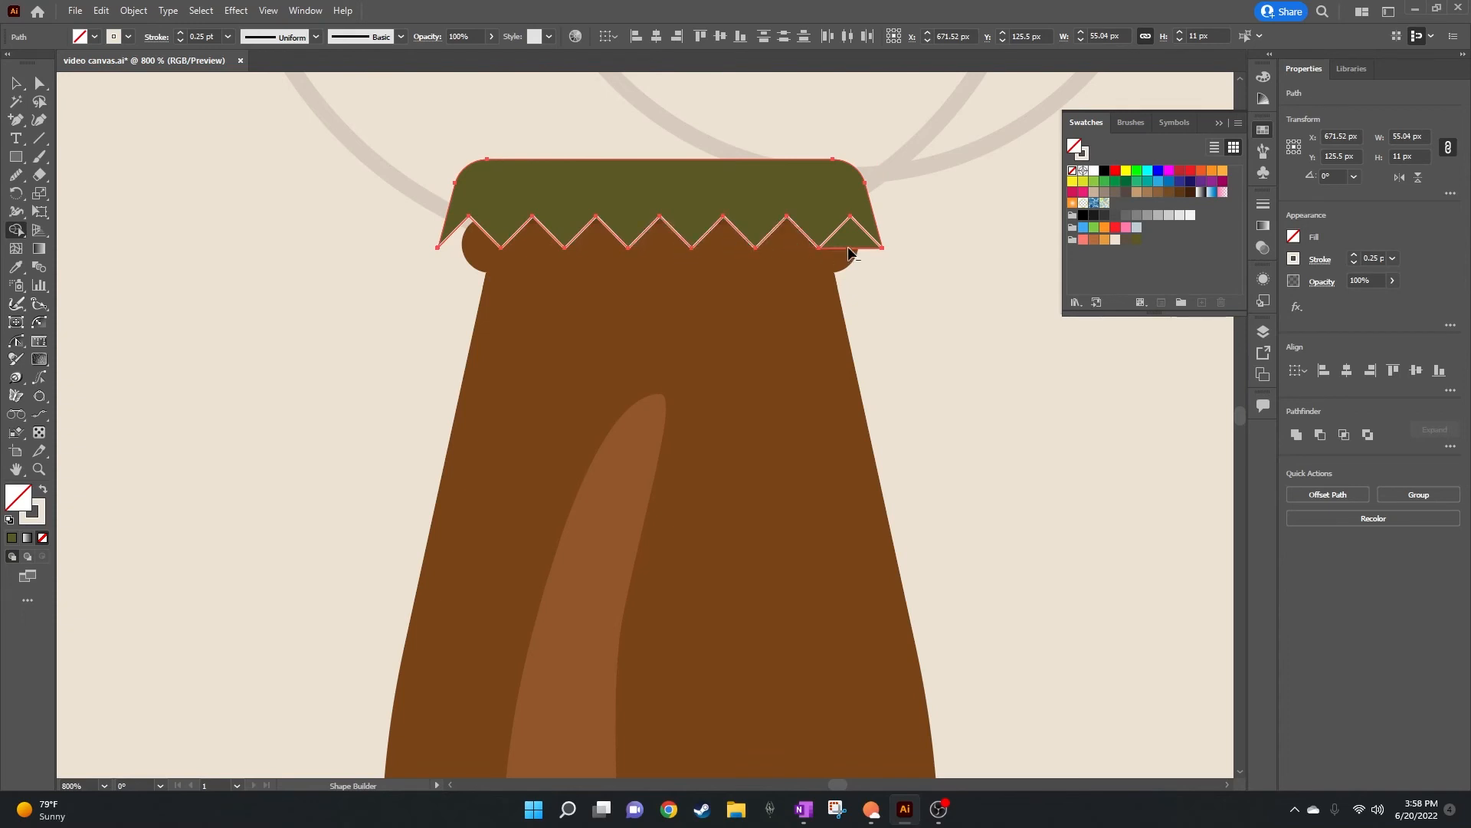
alt+click(850, 243)
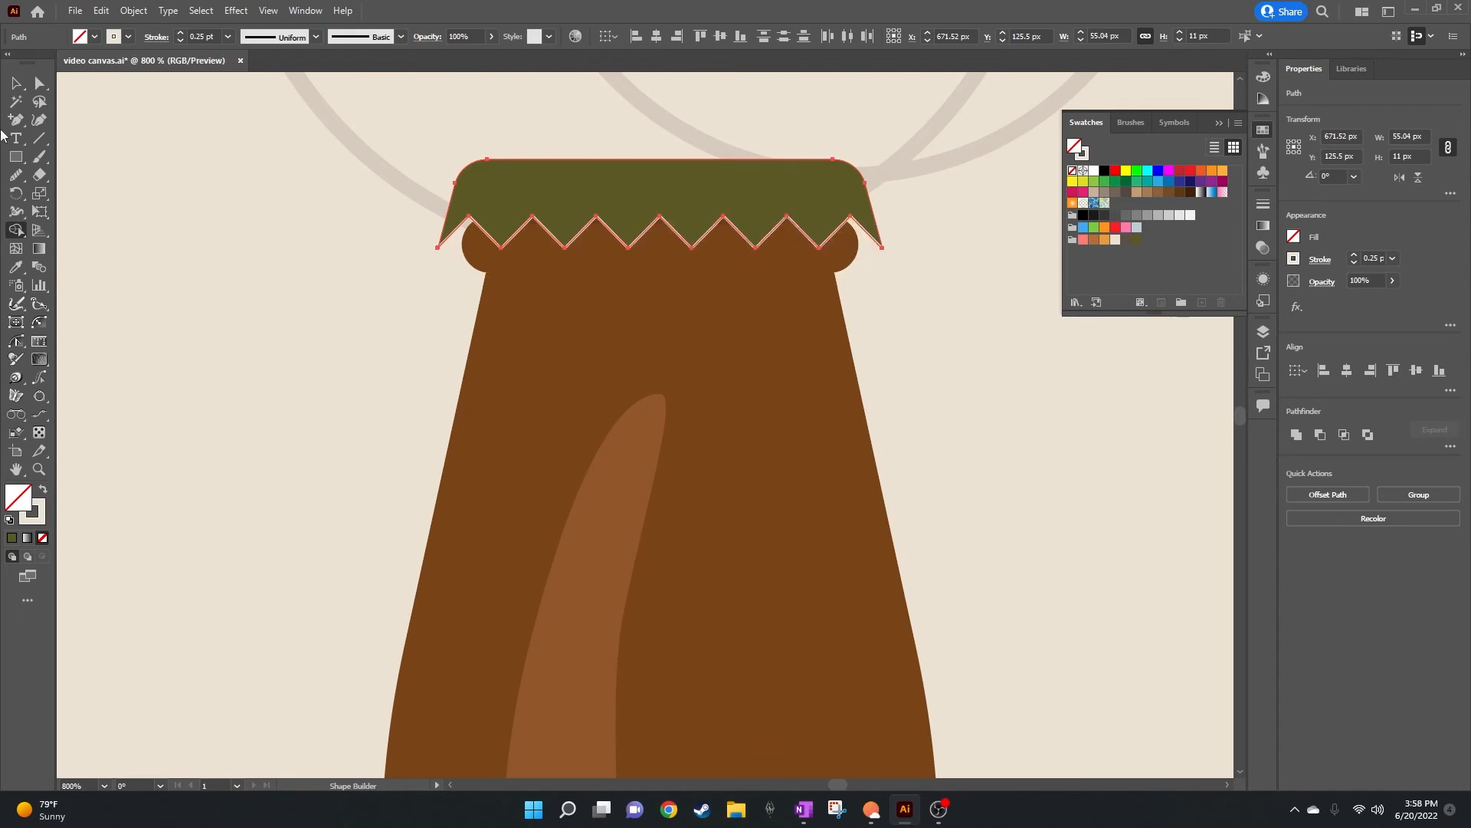
key(v)
click(956, 318)
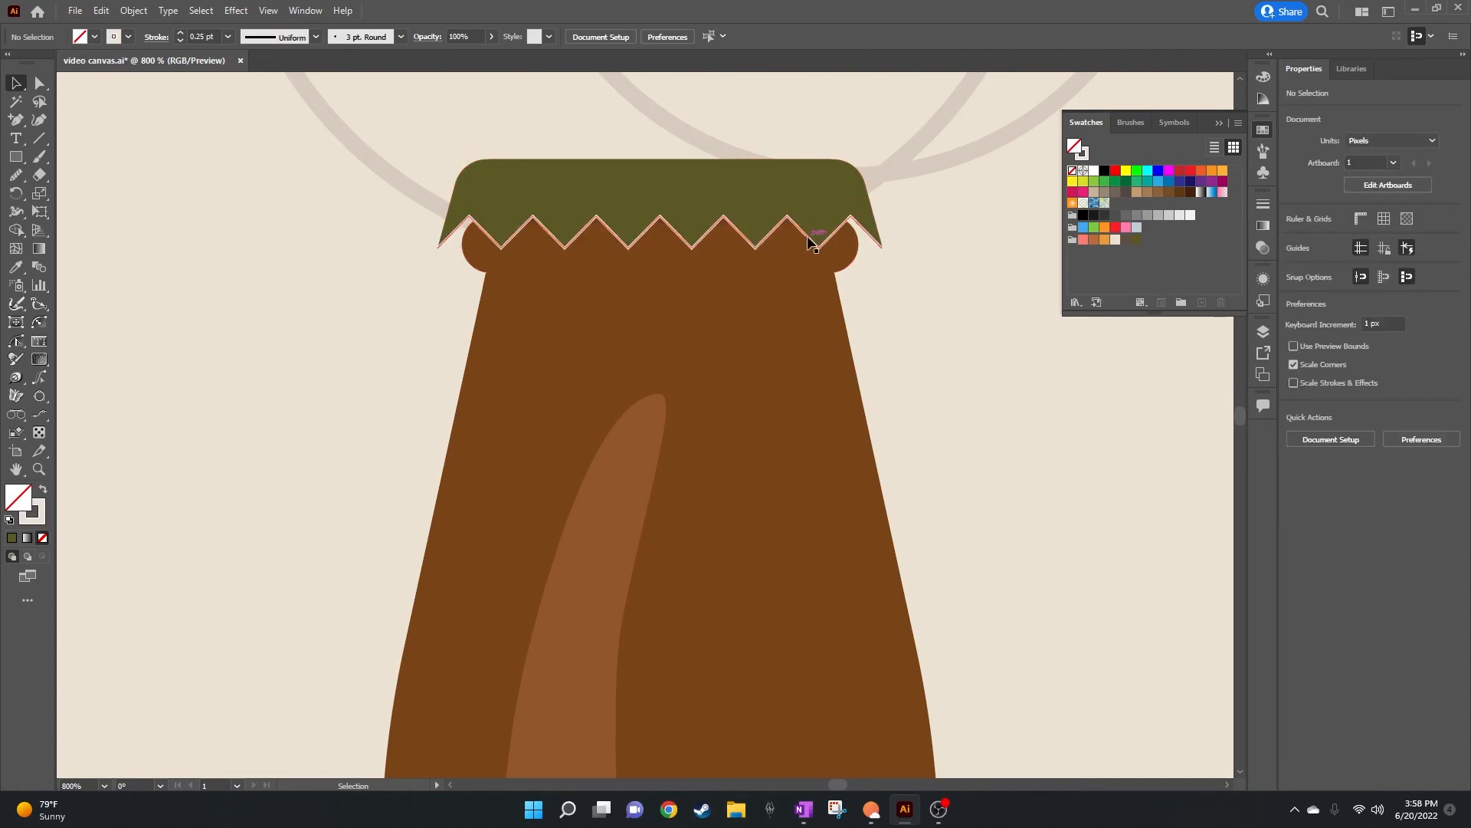
Step: Delete the leftover zigzag line and stretch the cap downward to a height of 13 px
click(807, 236)
key(Delete)
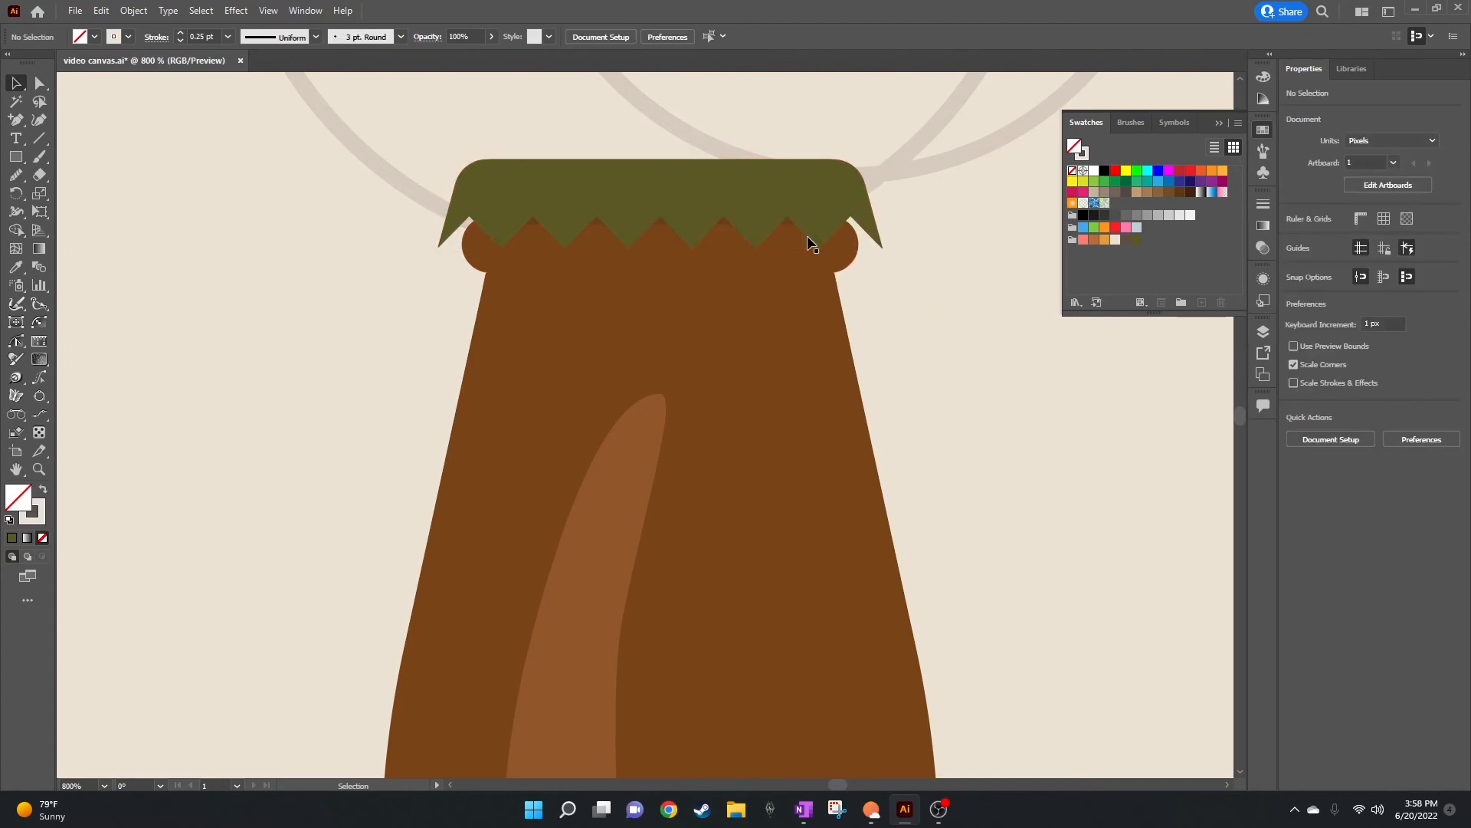
click(688, 192)
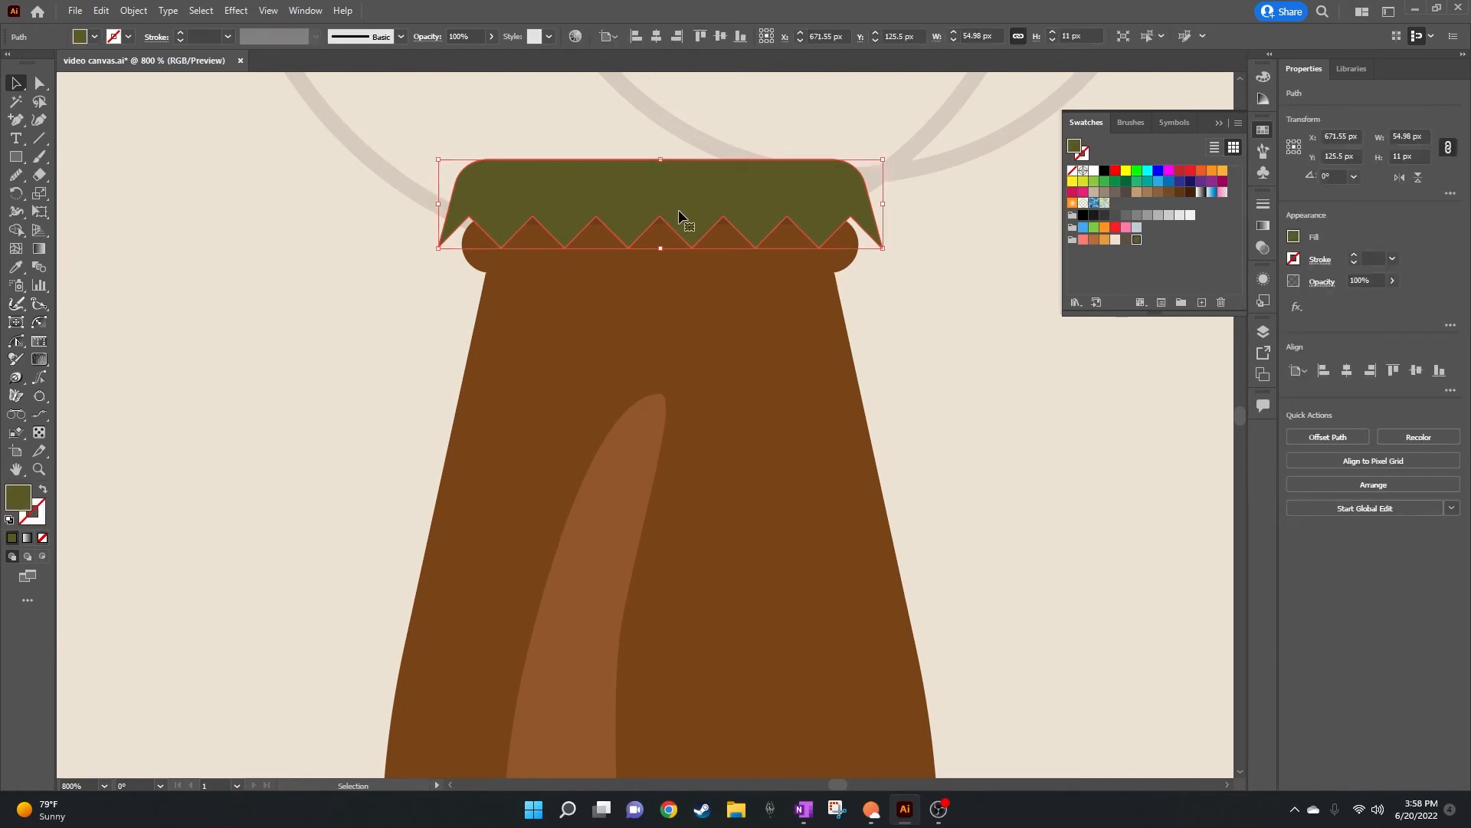
mouse_move(660, 247)
mouse_down()
mouse_move(656, 283)
mouse_move(660, 265)
mouse_up()
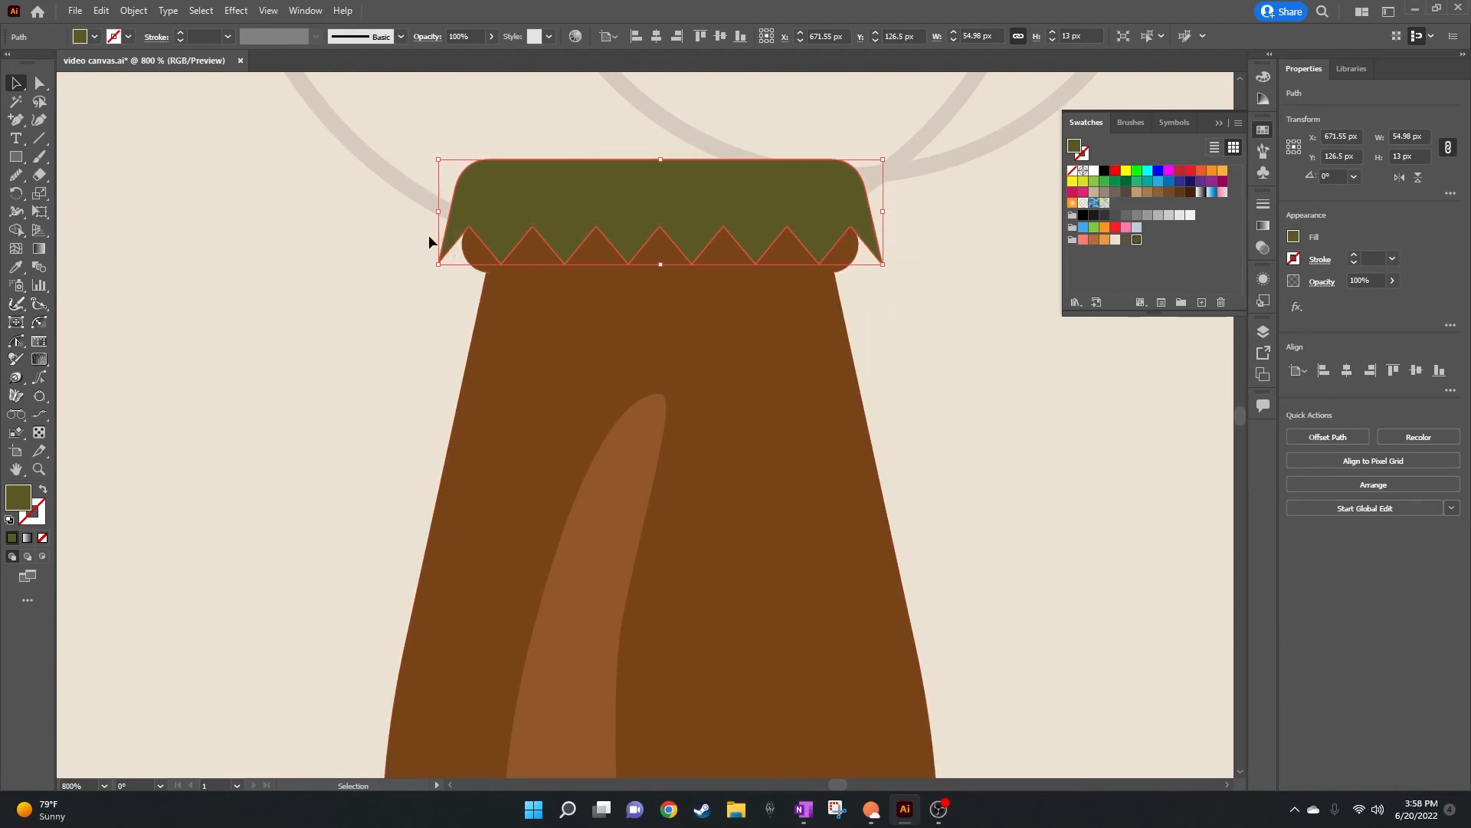
click(318, 203)
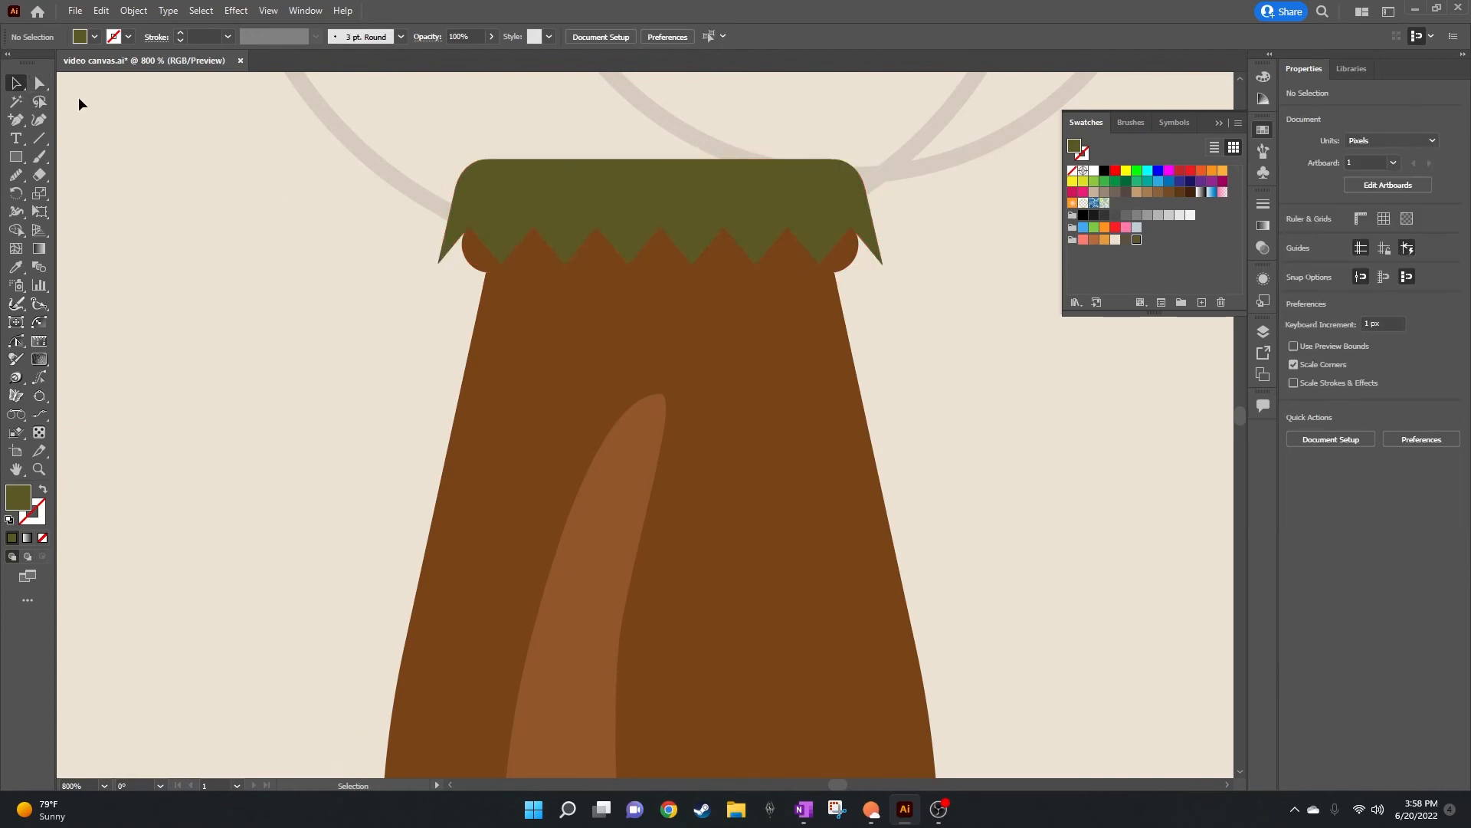
click(39, 84)
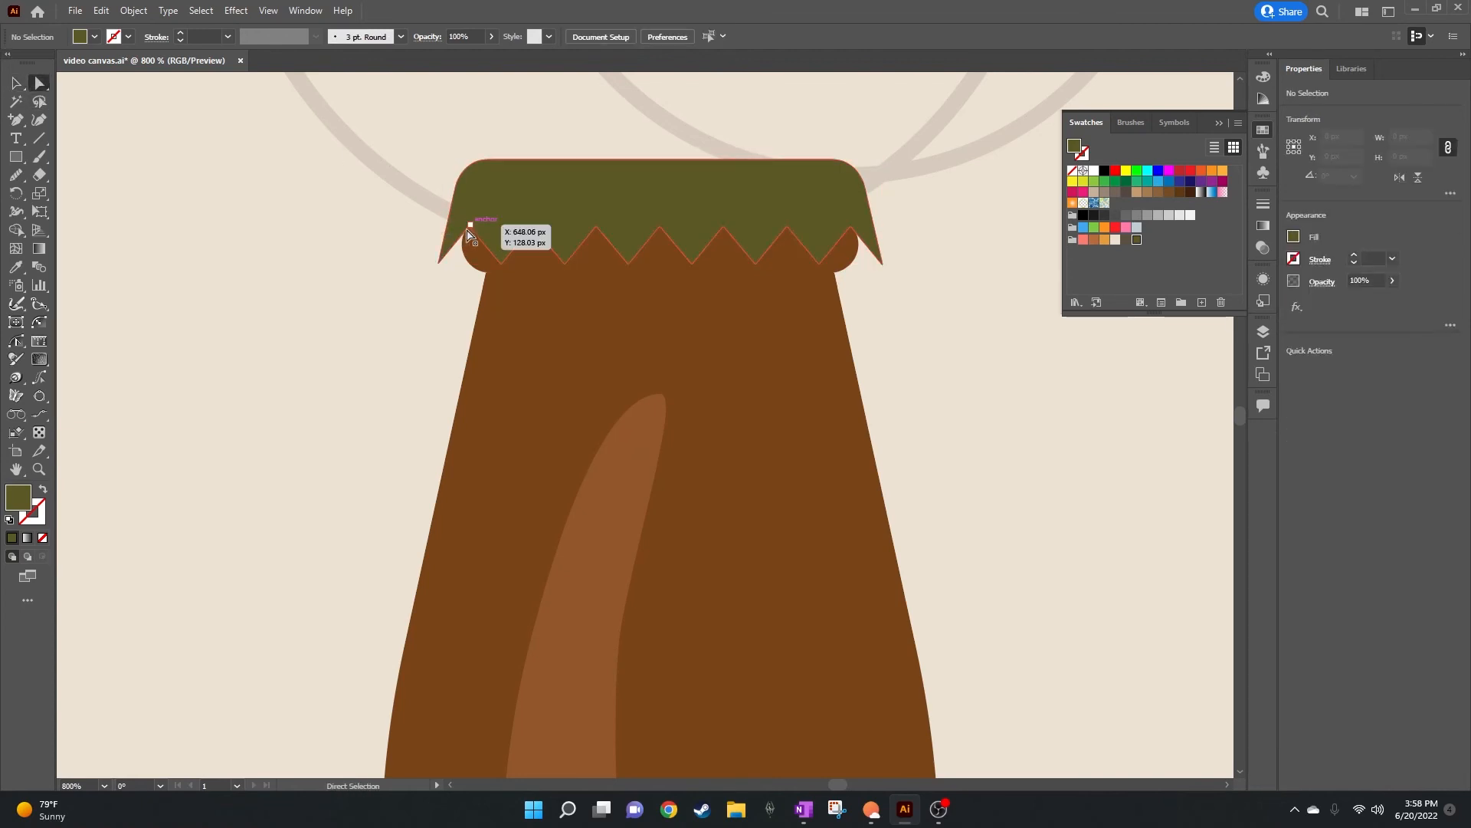
click(470, 230)
shift+click(534, 228)
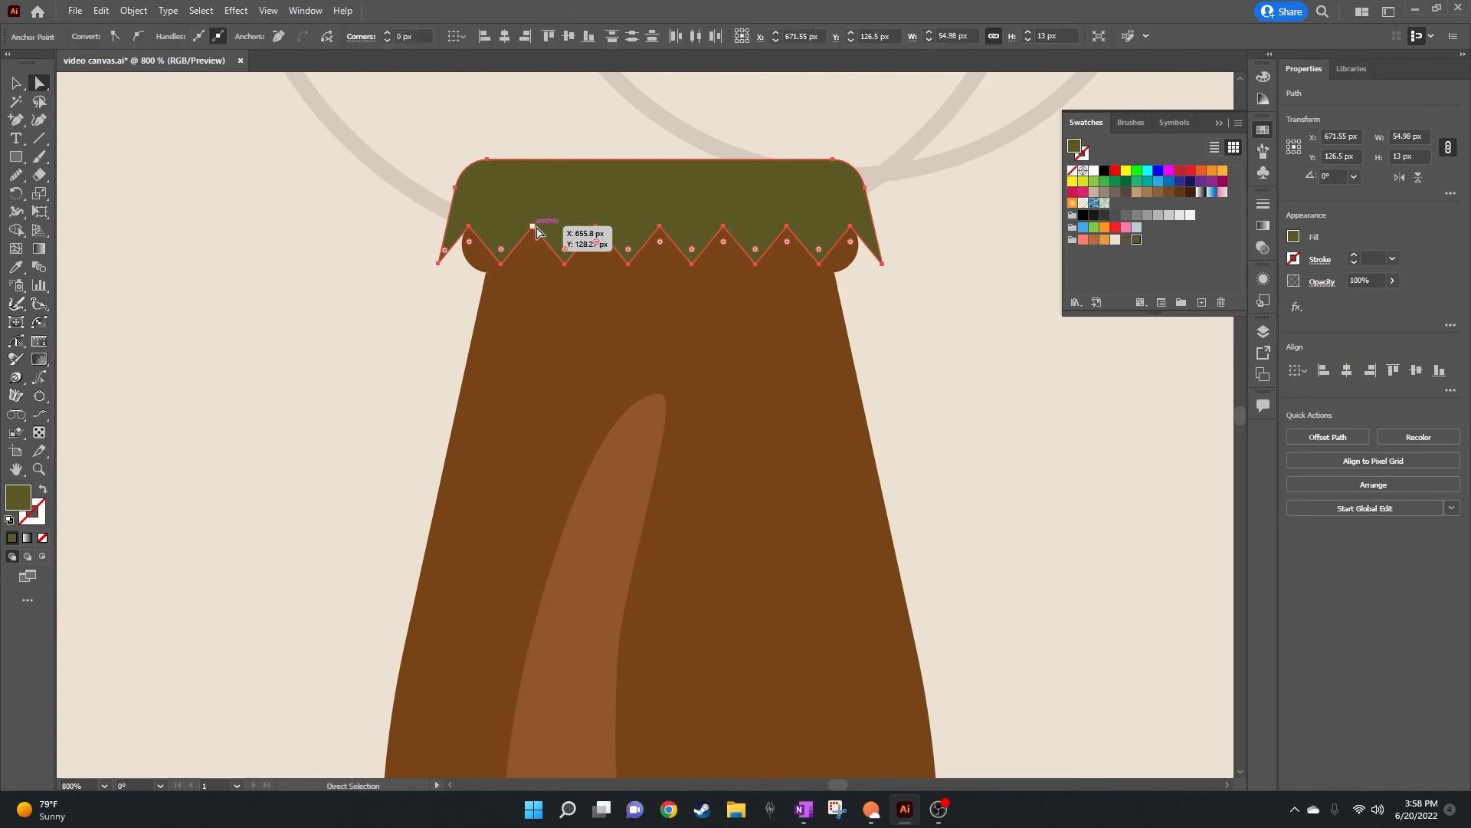
shift+click(597, 228)
shift+click(661, 228)
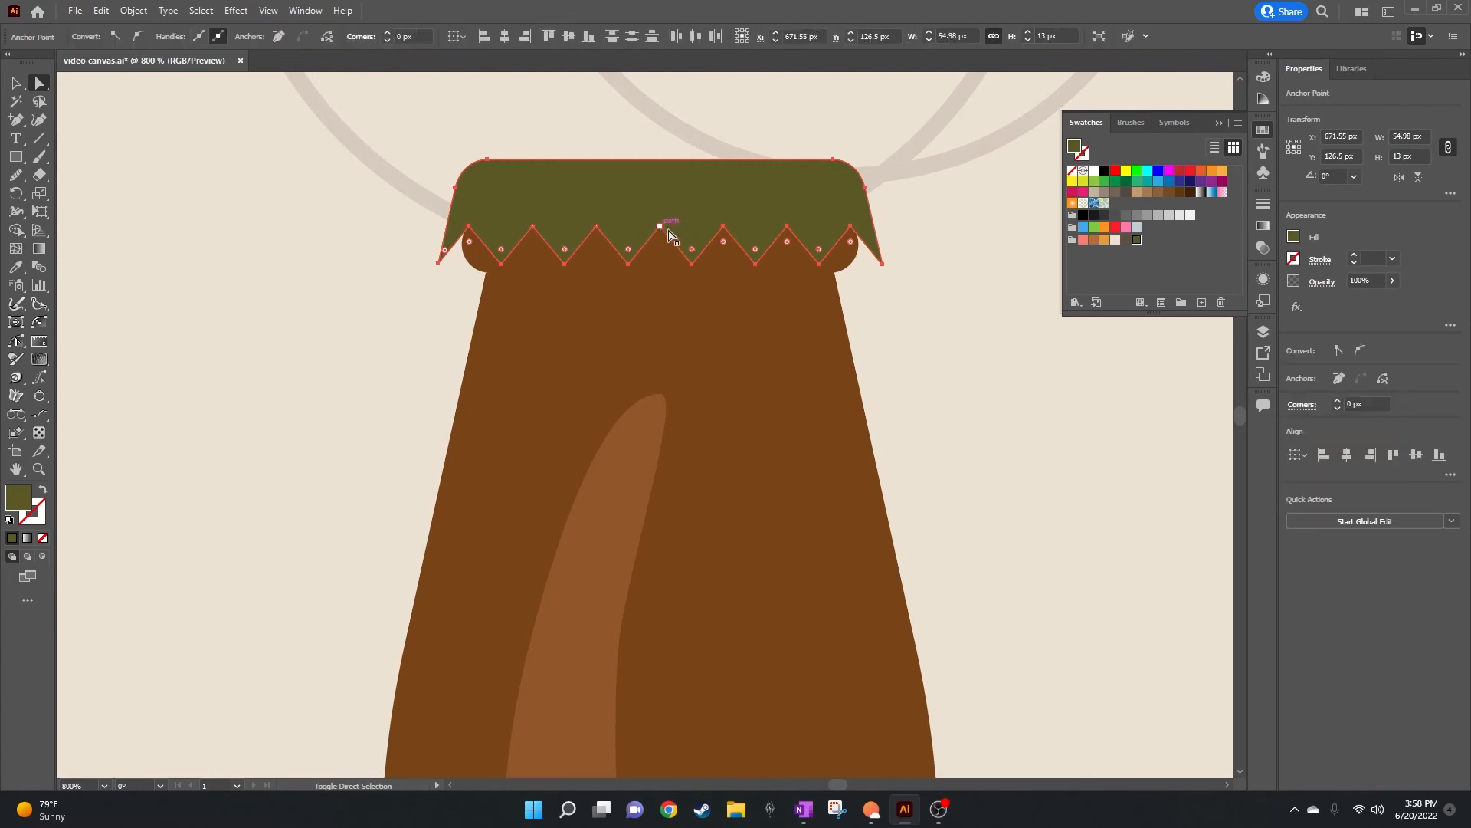
click(889, 307)
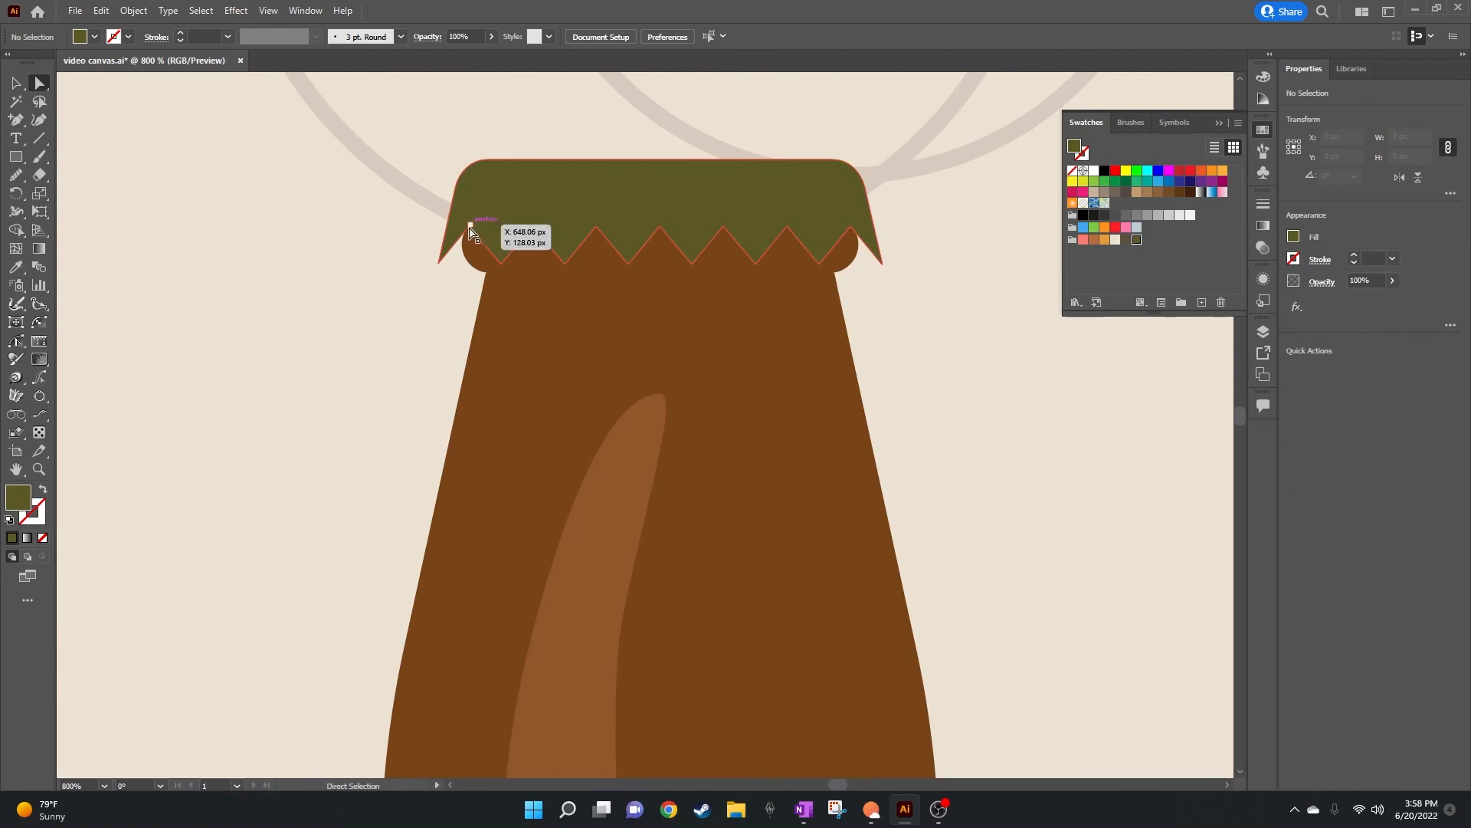
Step: Round the seven upper zigzag corners along the cap's lower edge to a radius of about 3.56 px
click(470, 227)
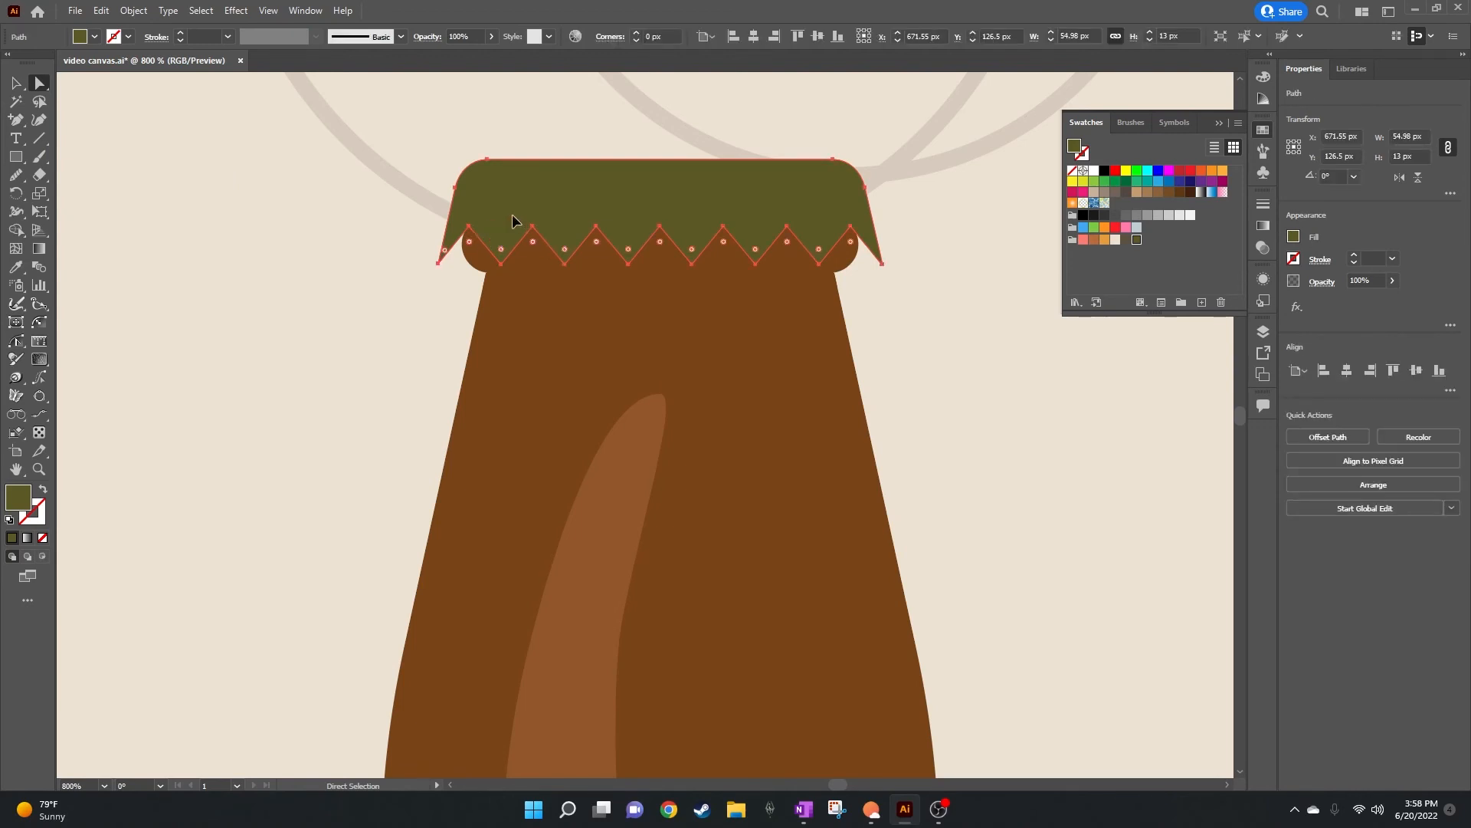
click(469, 227)
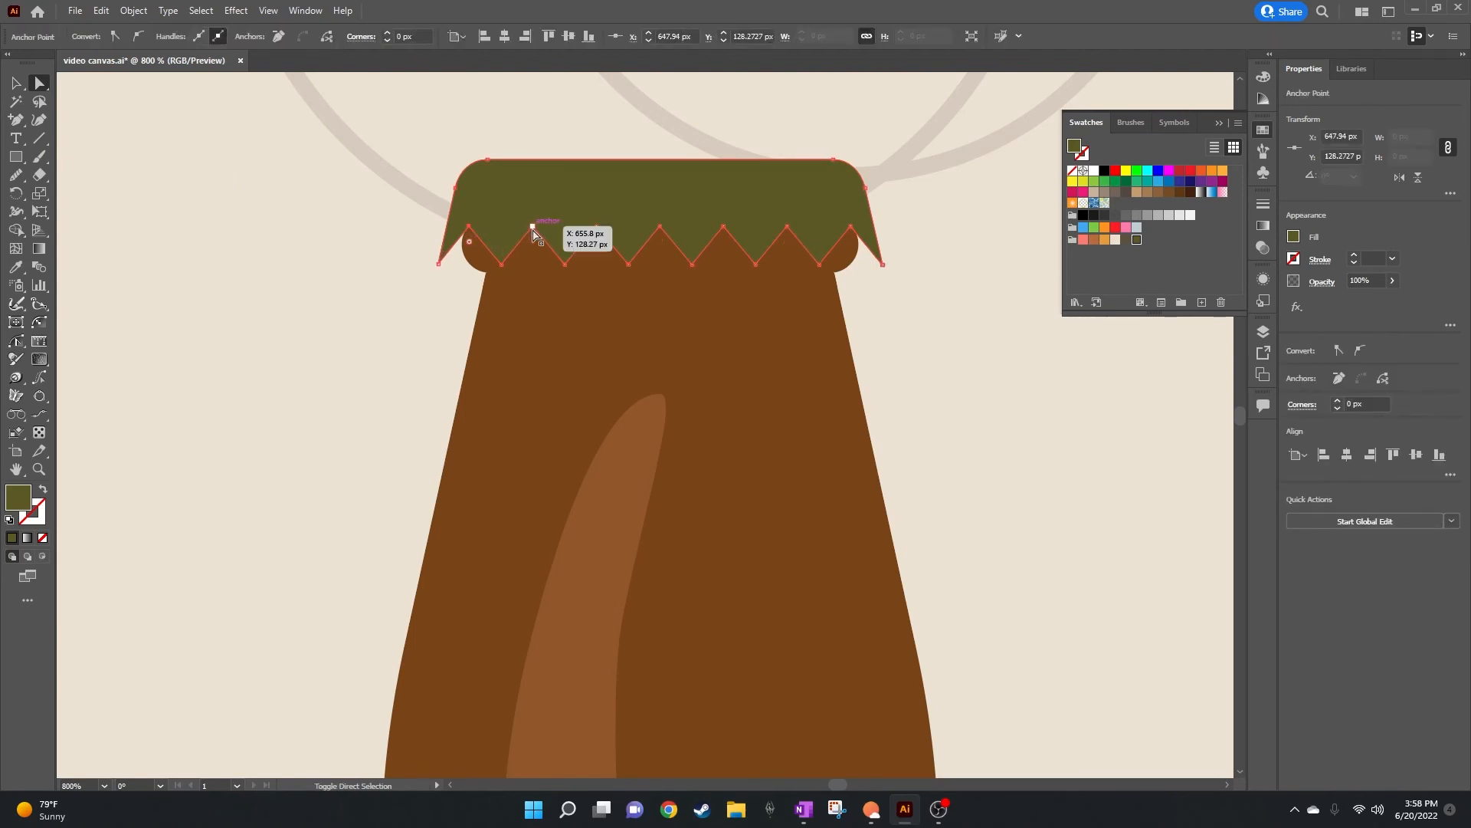
shift+click(533, 227)
shift+click(596, 227)
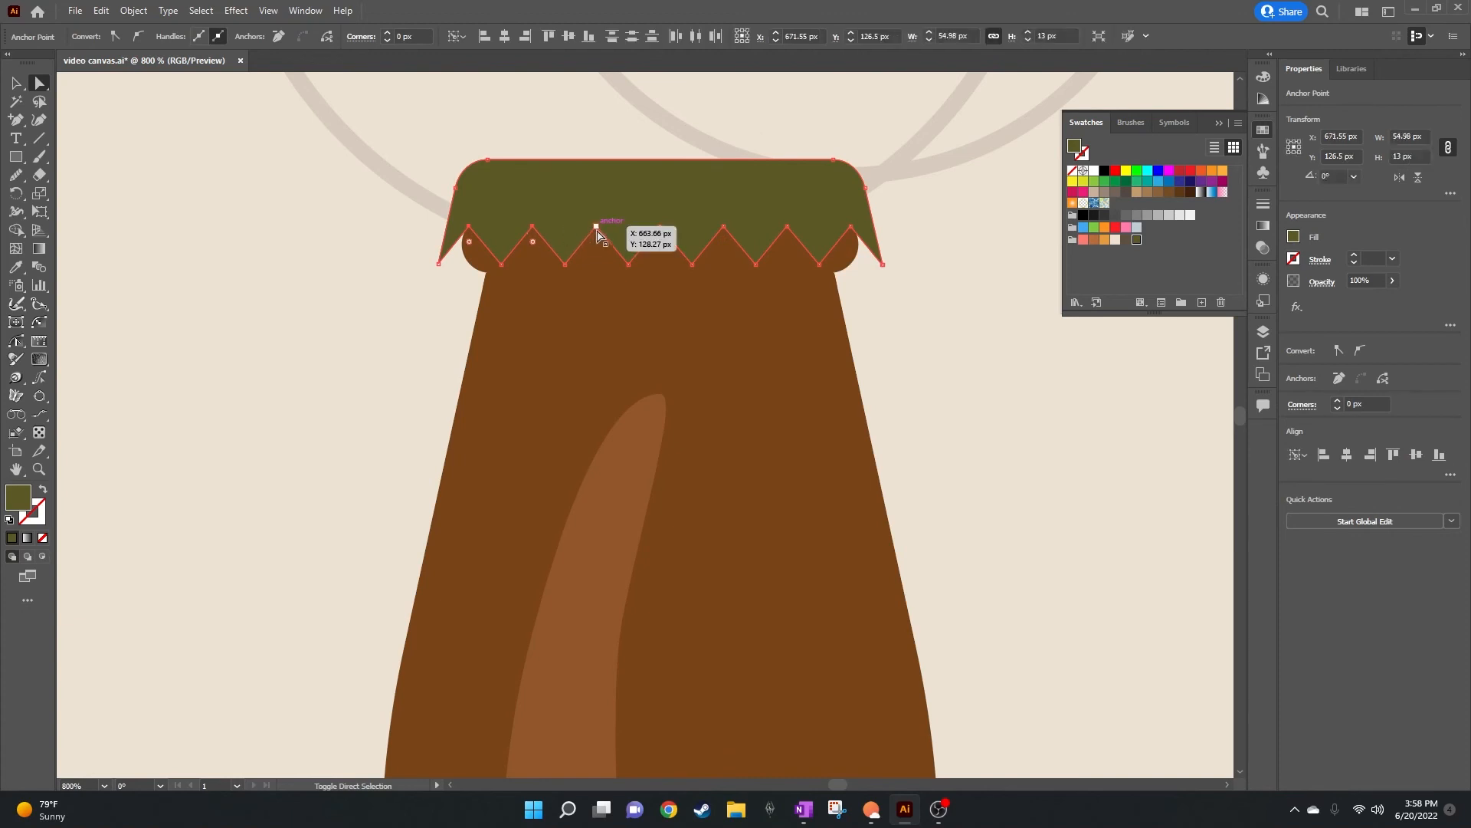
shift+click(661, 228)
shift+click(724, 227)
shift+click(785, 229)
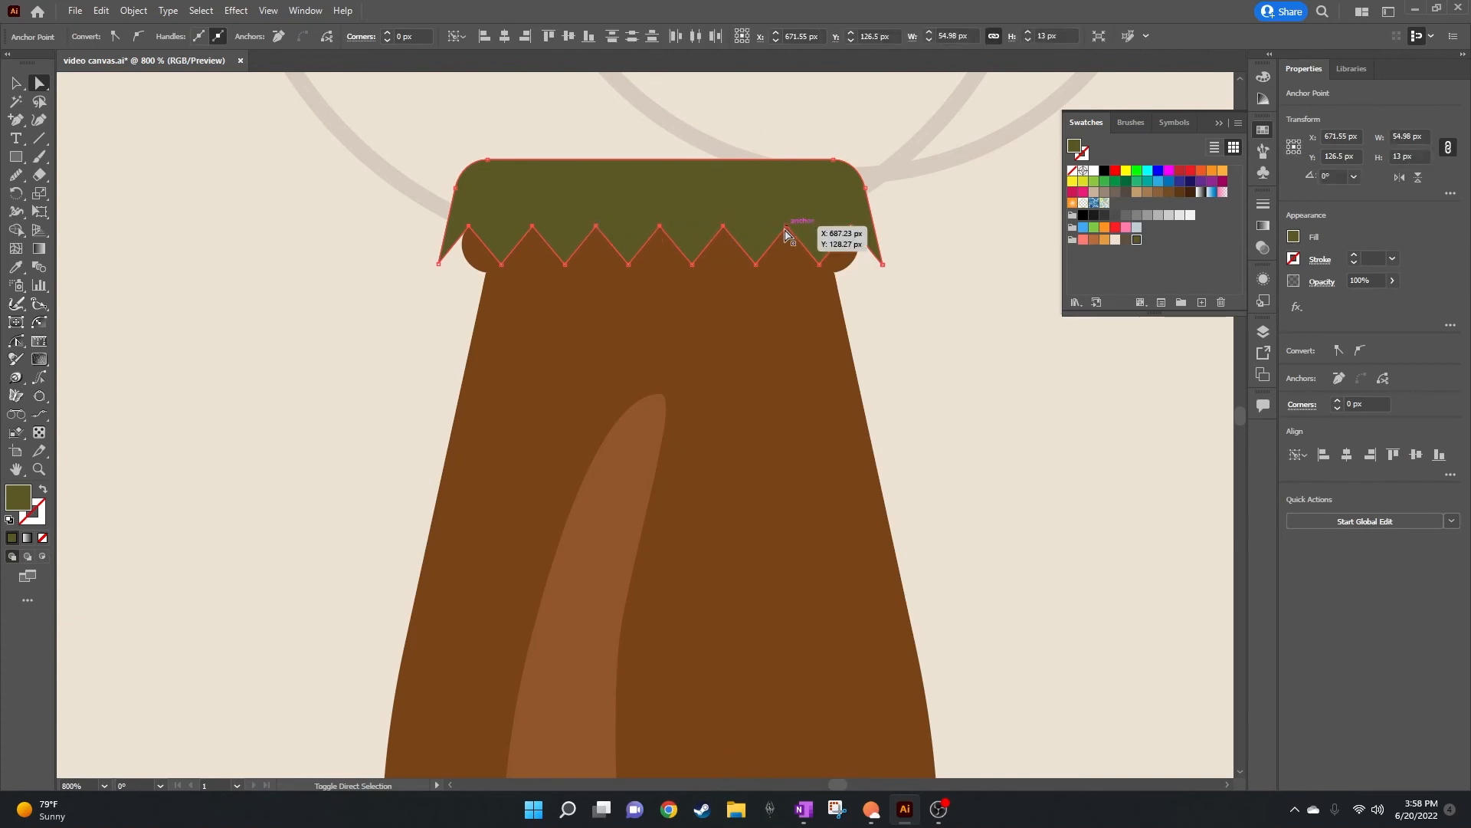
shift+click(851, 227)
drag(851, 238, 851, 273)
key(v)
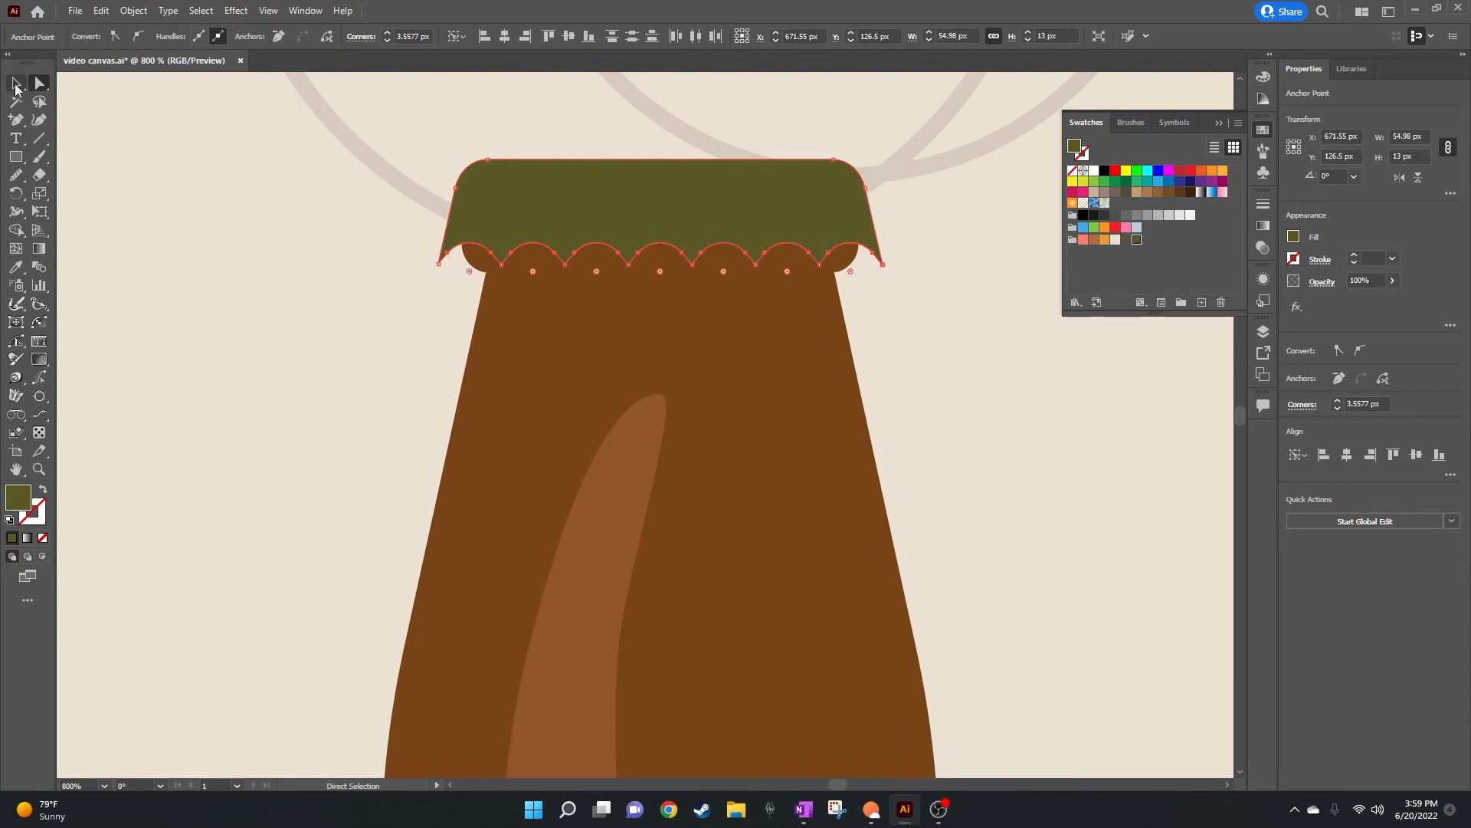
click(187, 193)
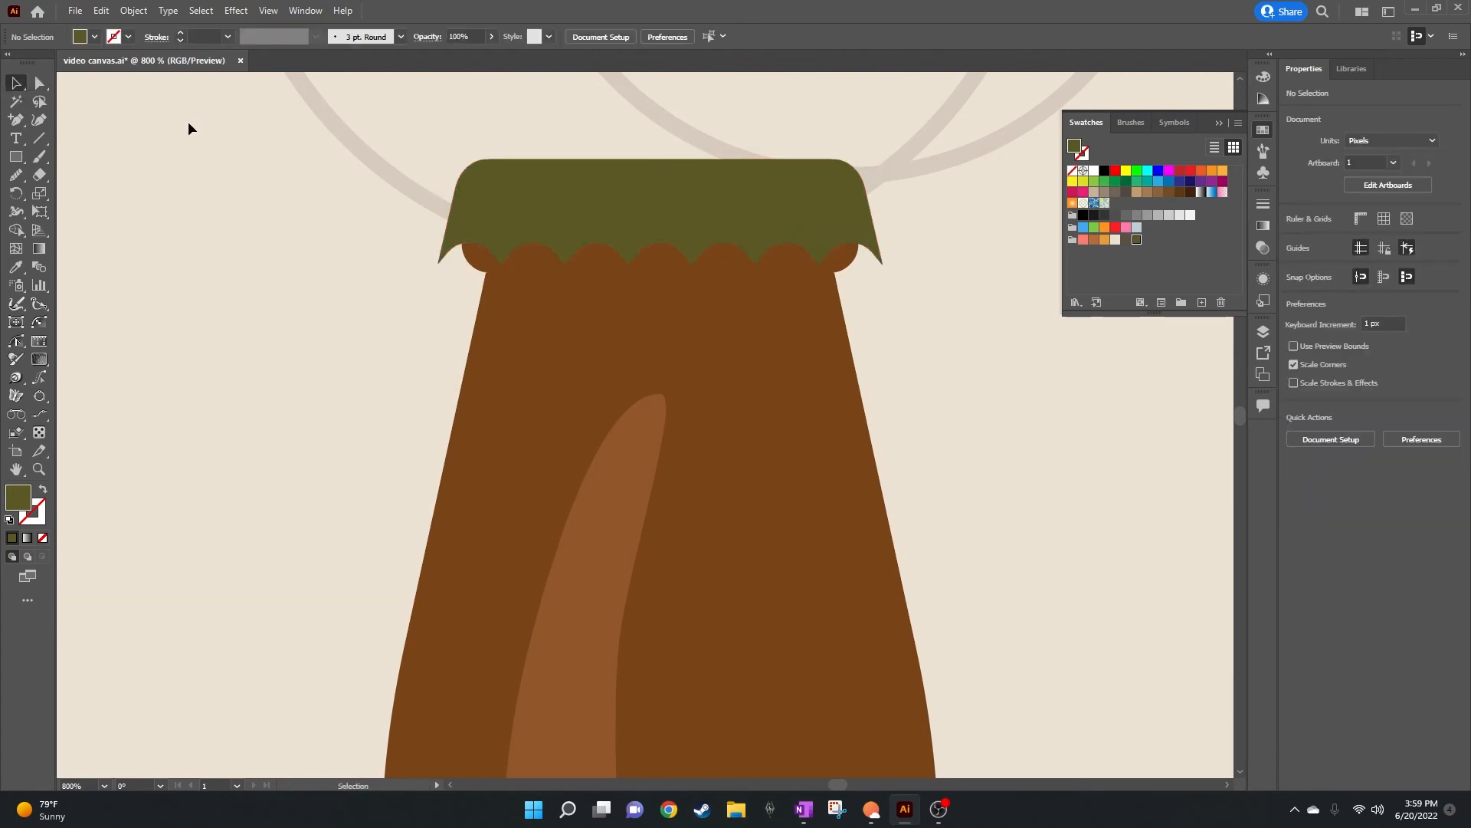
Step: Draw a 9 px circle over the left part of the cap and fill it with dark olive #49461D
click(11, 164)
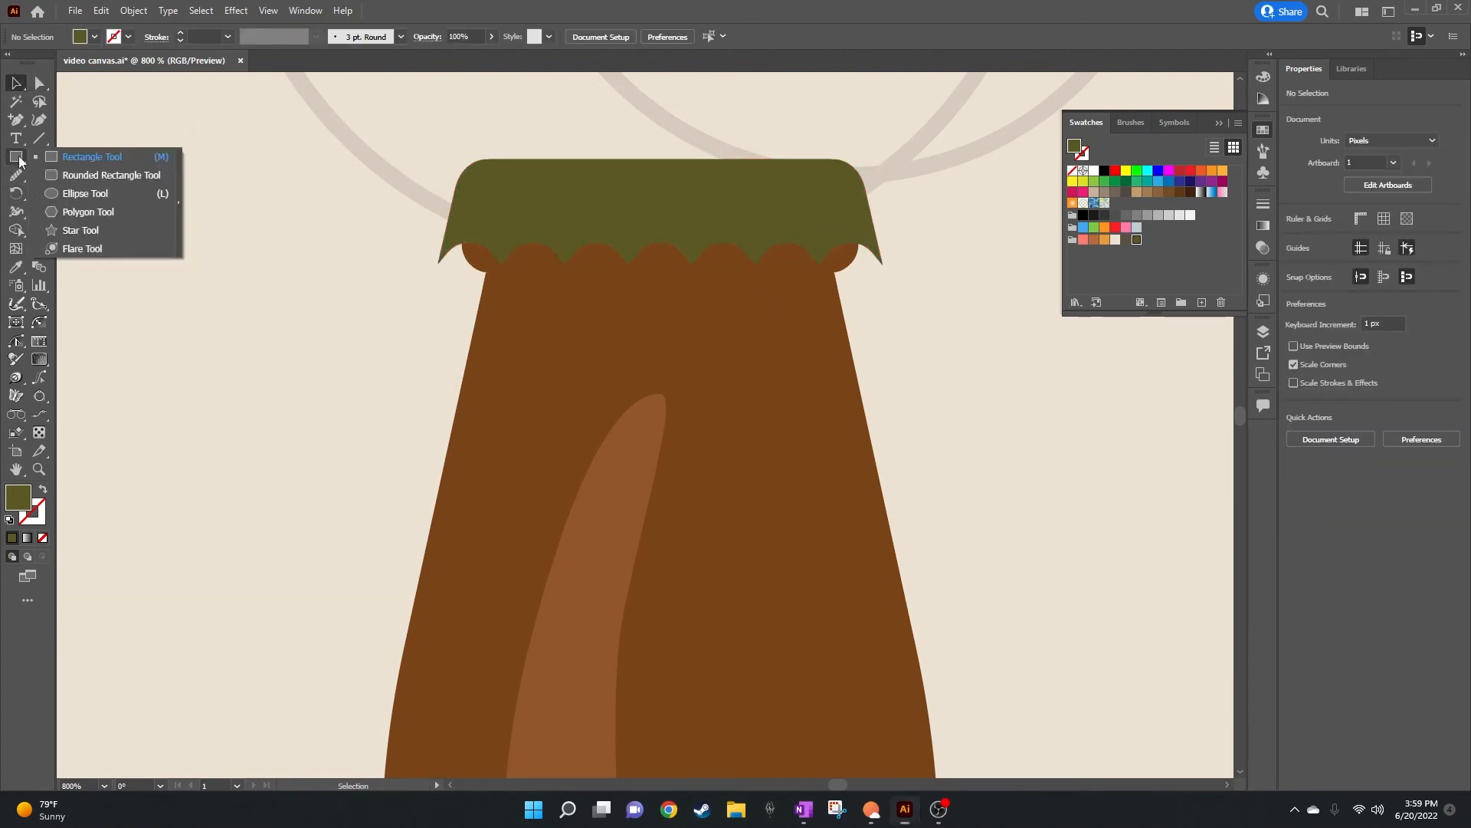
click(79, 195)
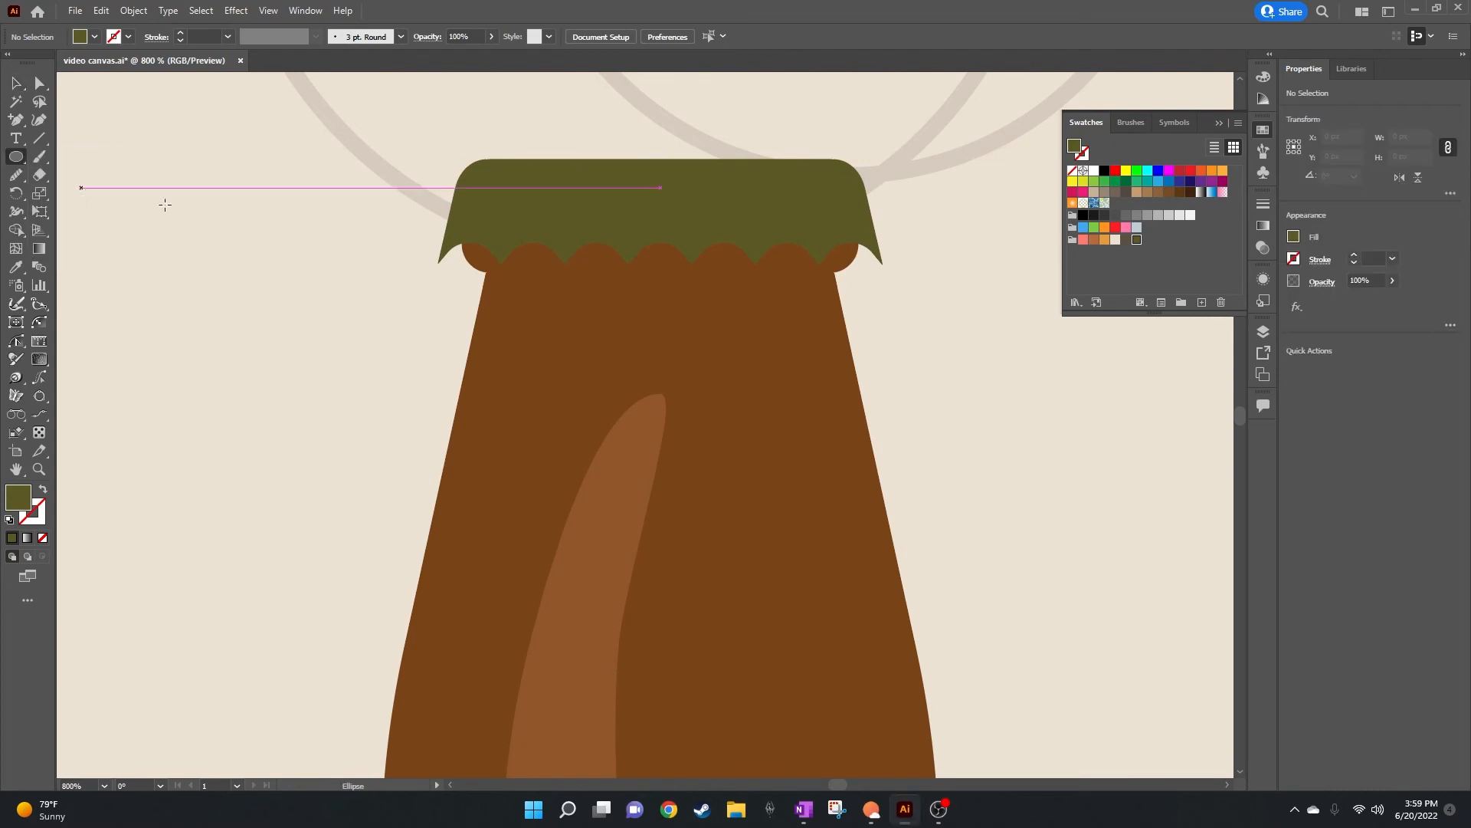
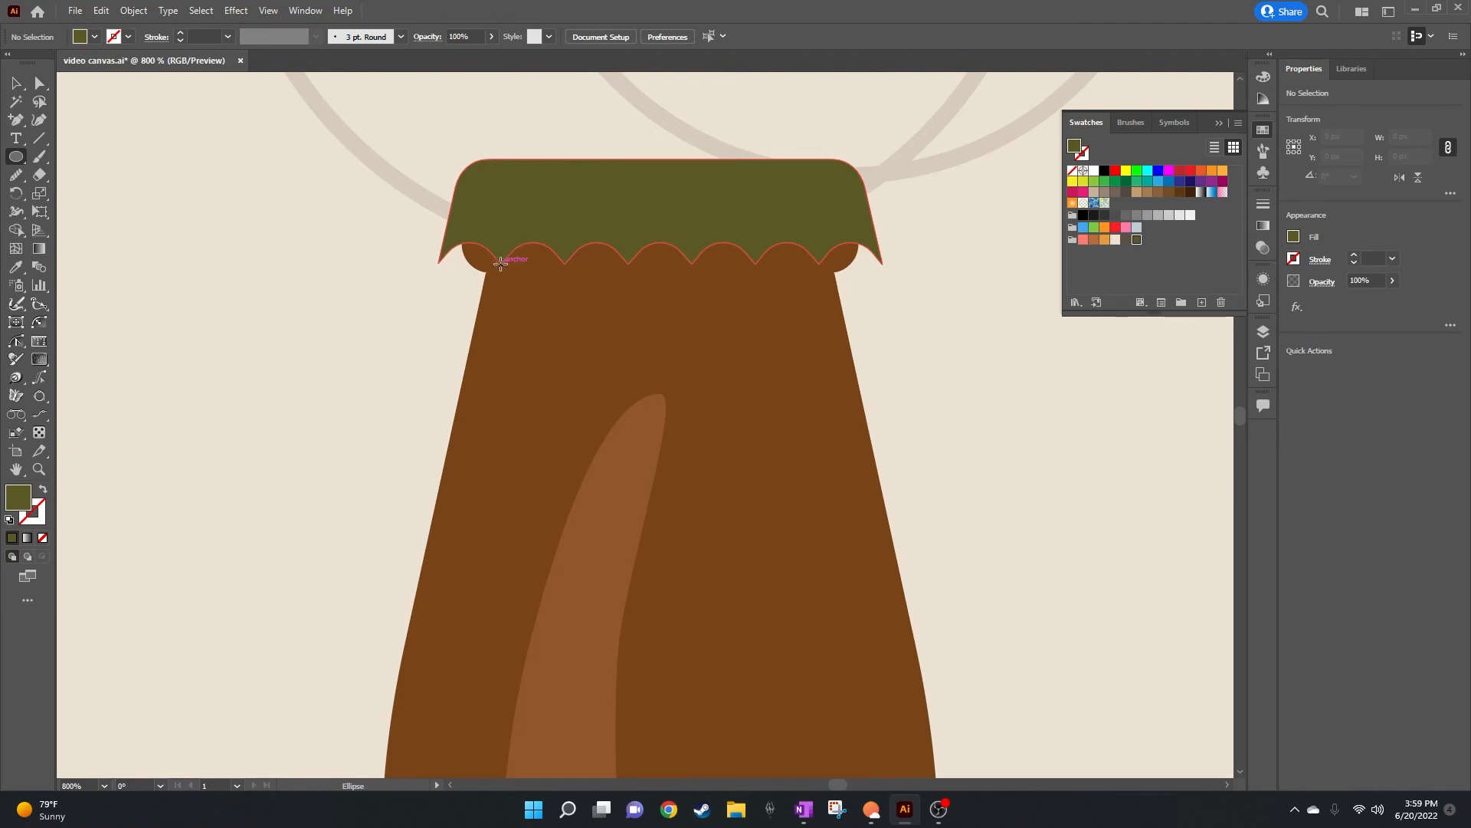
mouse_move(501, 263)
mouse_down()
mouse_move(563, 263)
mouse_move(573, 193)
mouse_up()
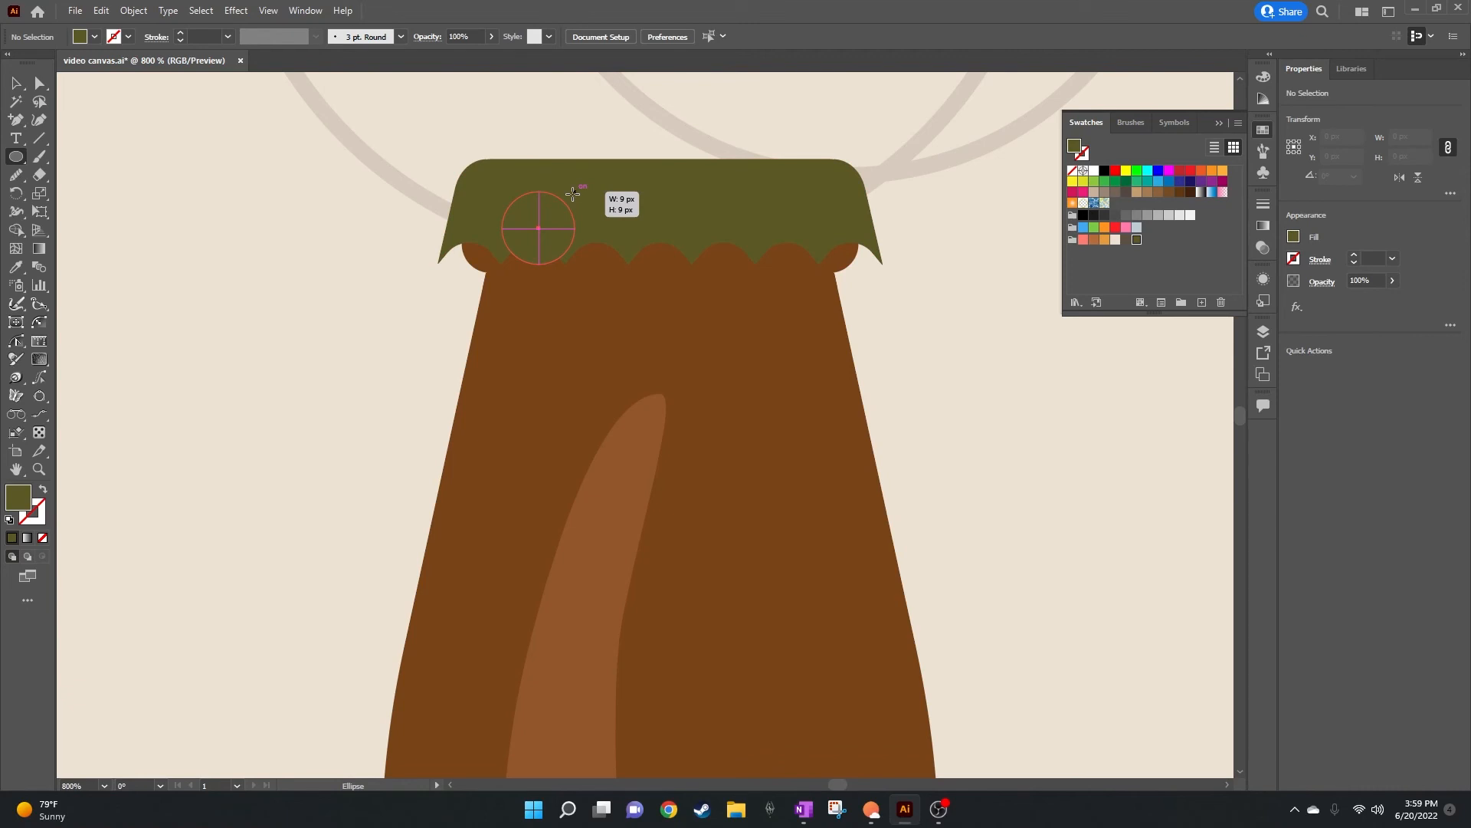
drag(573, 193, 573, 194)
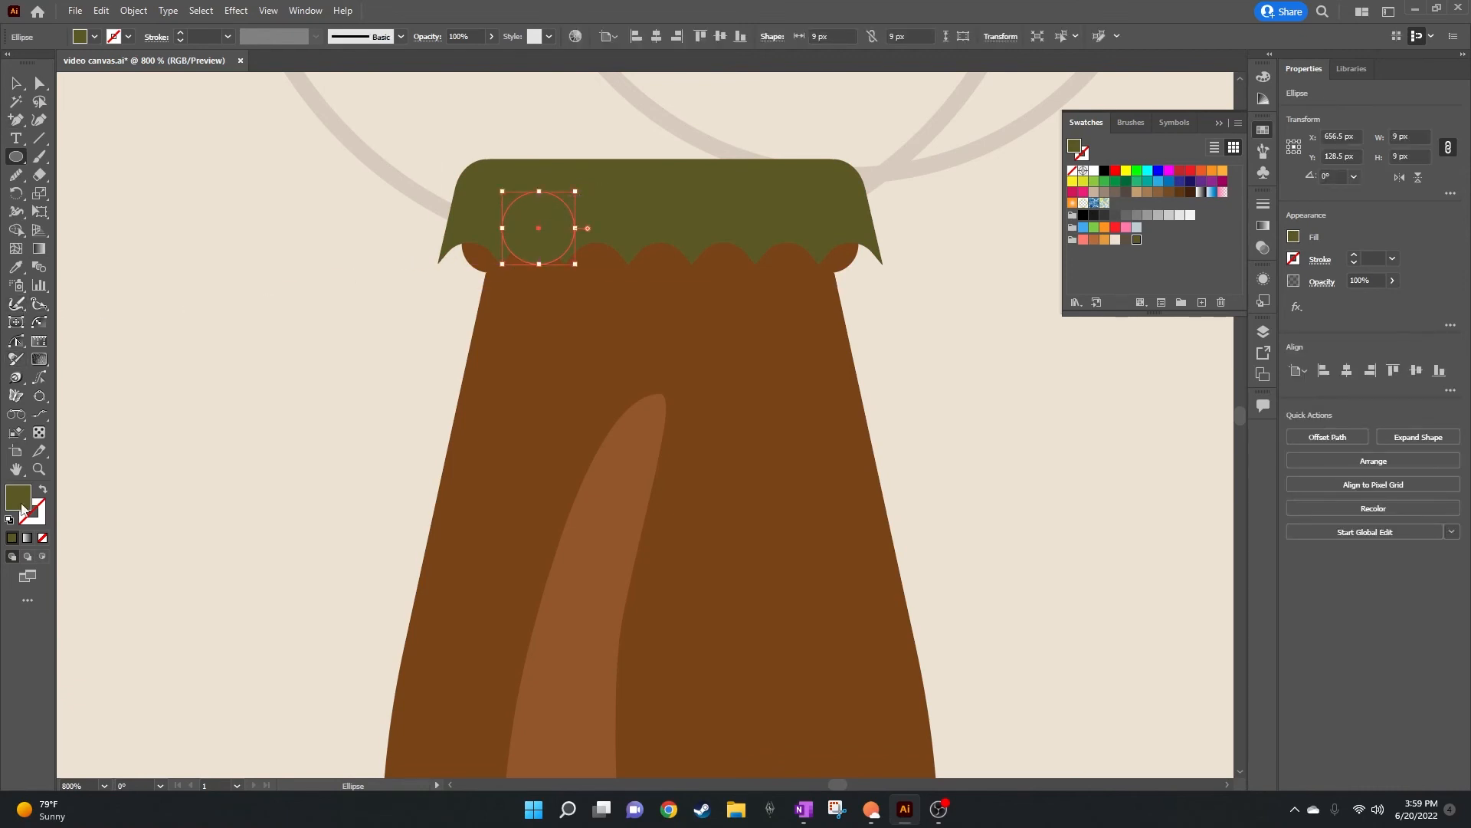
double_click(22, 505)
click(761, 442)
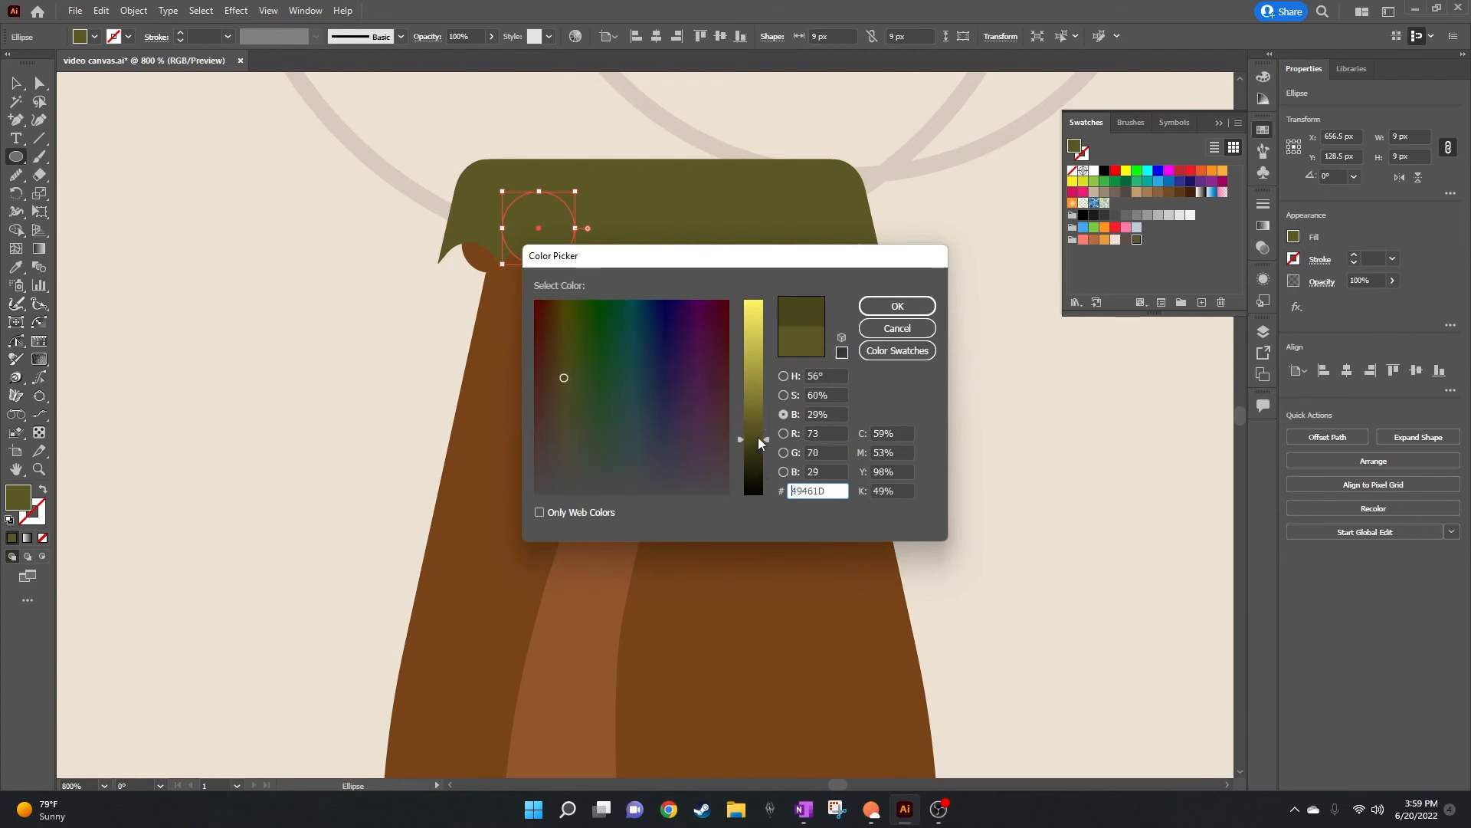
click(897, 306)
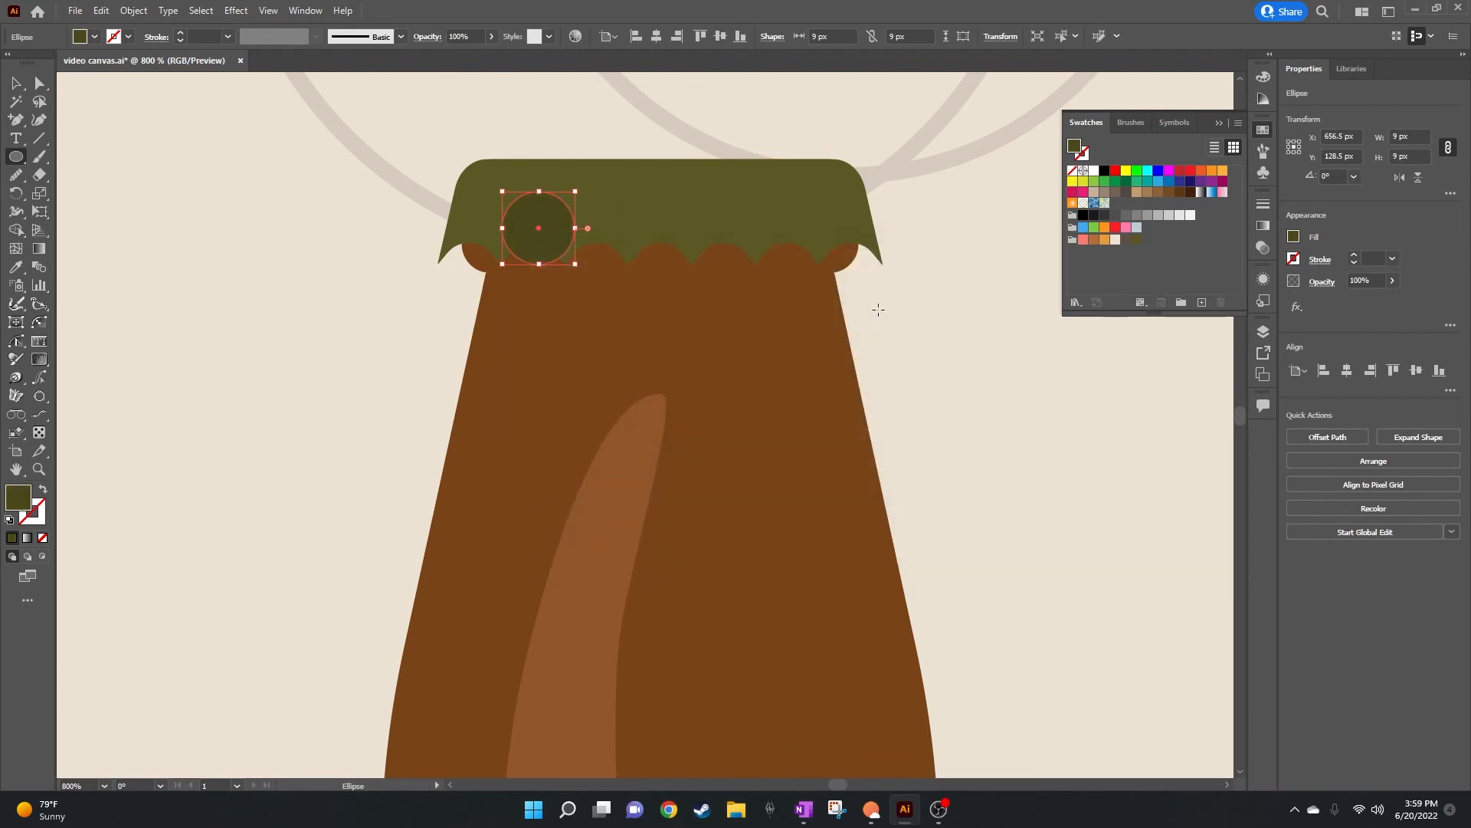
Step: Stretch the circle into an ellipse 14 px tall and move it over the middle scallop of the cap's edge
key(v)
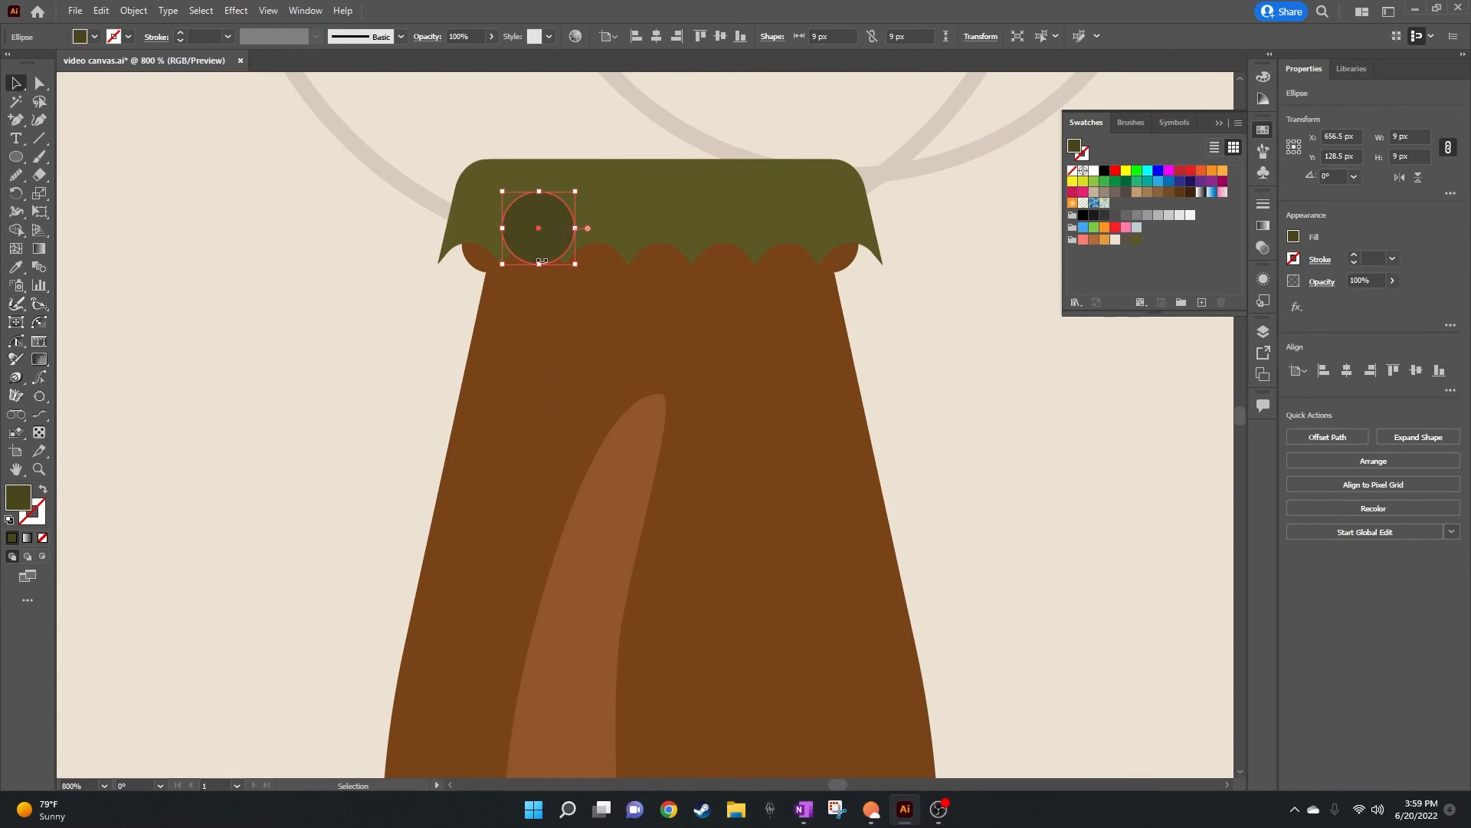
drag(541, 264, 540, 304)
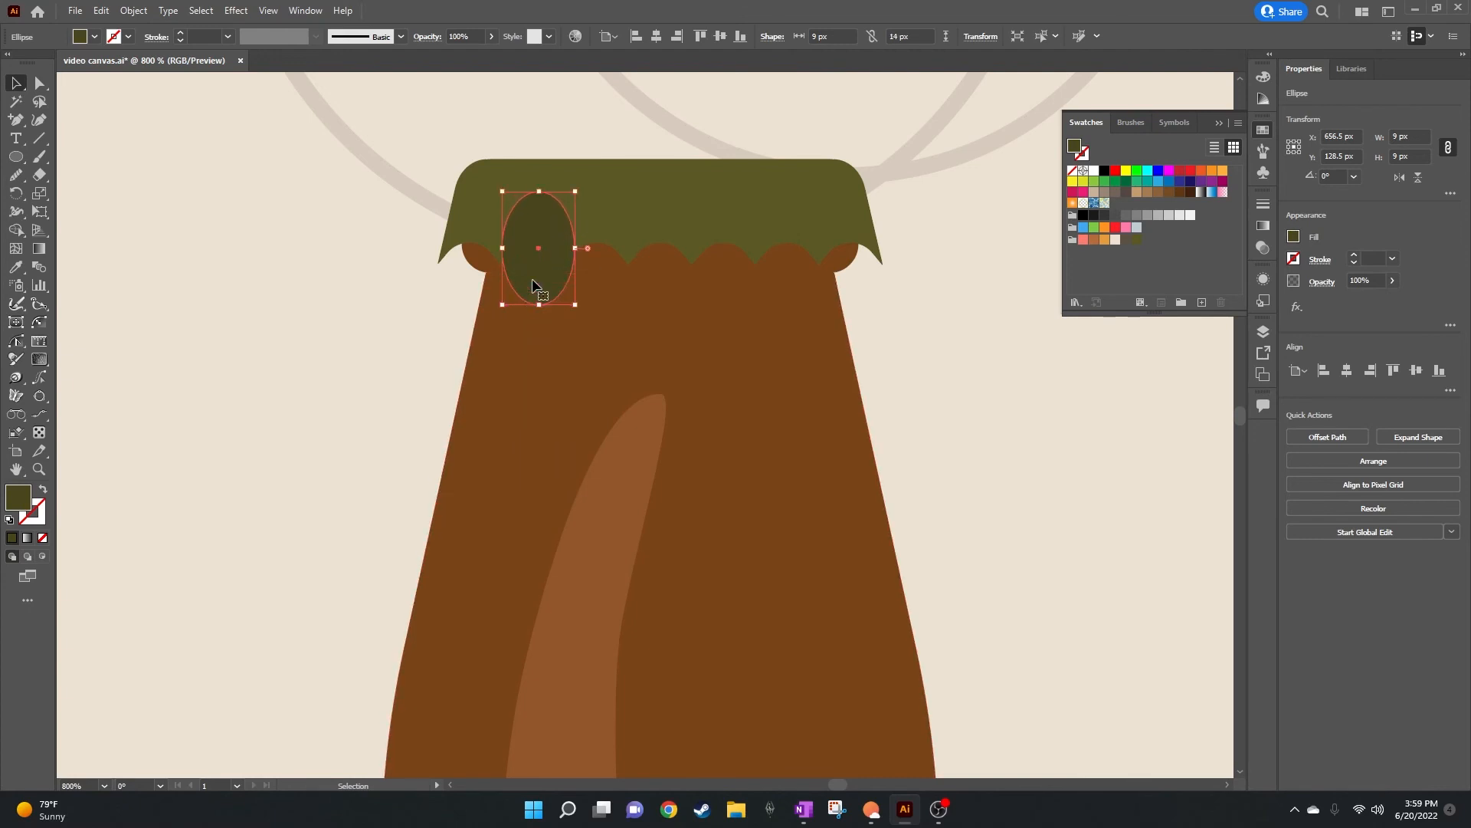
drag(541, 223, 589, 247)
scroll(657, 329, up, 3)
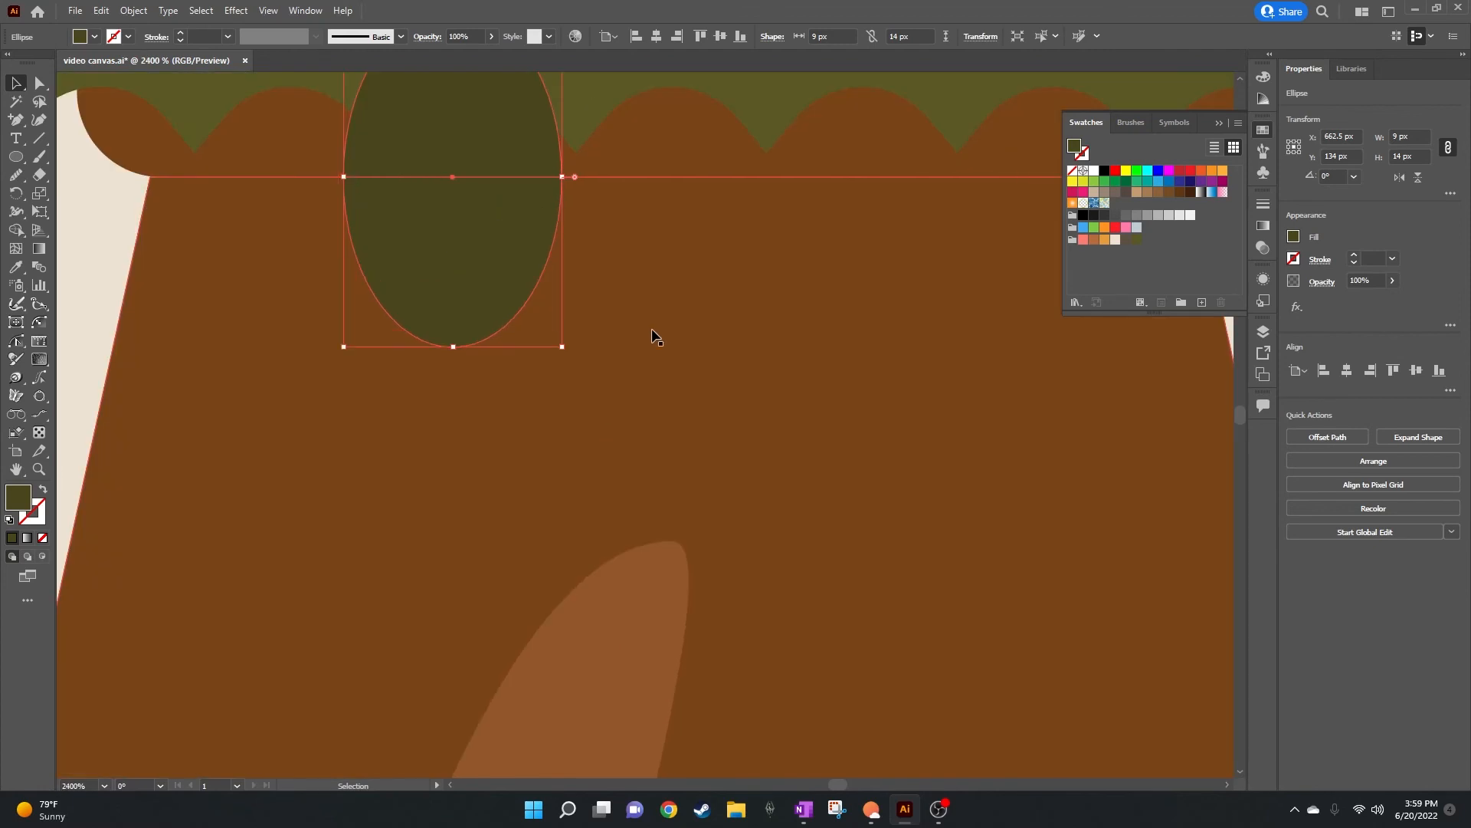
scroll(654, 335, up, 2)
scroll(653, 337, up, 2)
drag(456, 430, 660, 375)
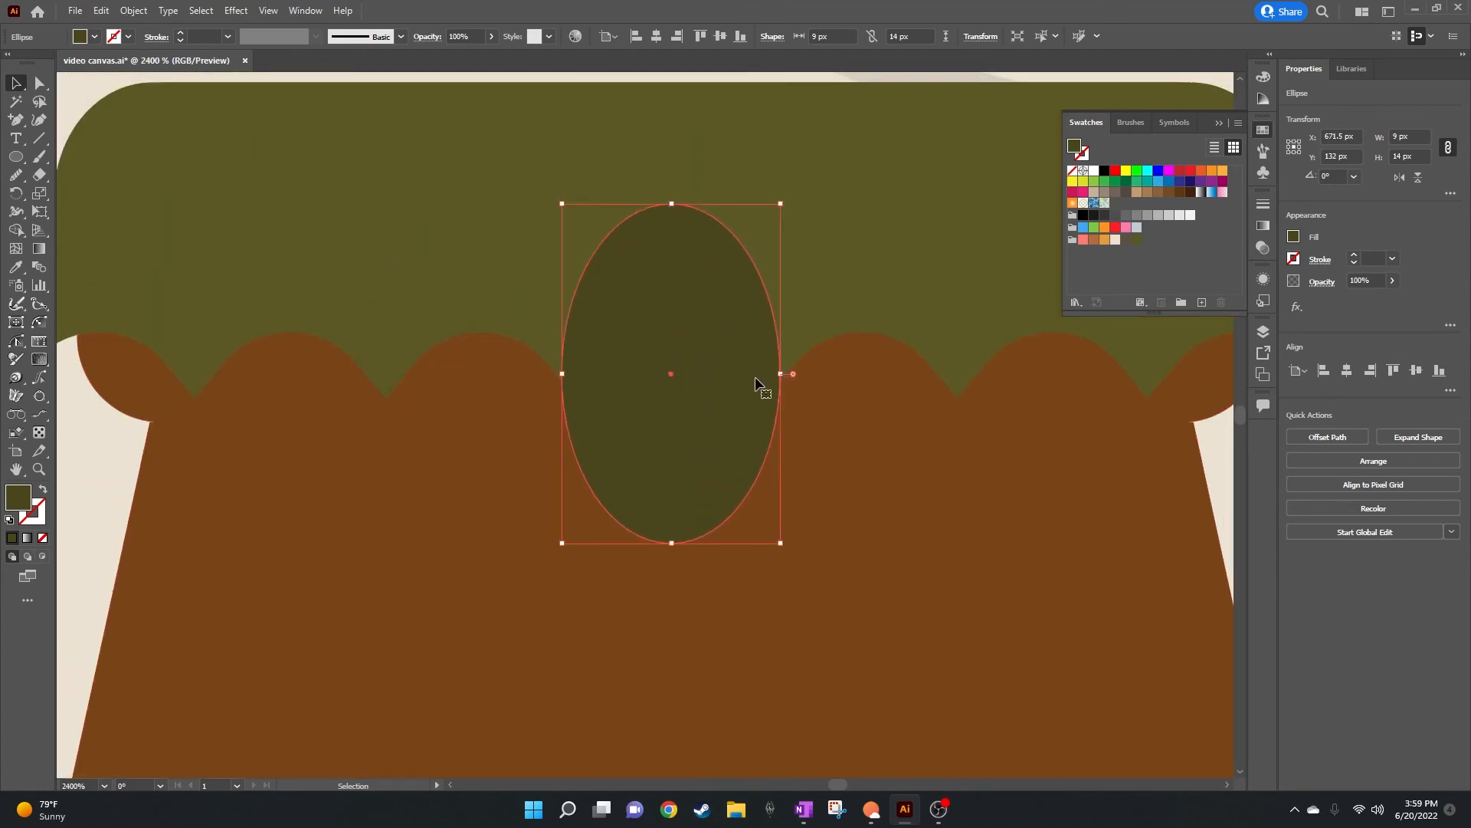
Step: Turn off Snap to Pixel and fit the ellipse centrally over the middle scallop, narrowing it to about 6.72 px wide
drag(781, 376, 756, 377)
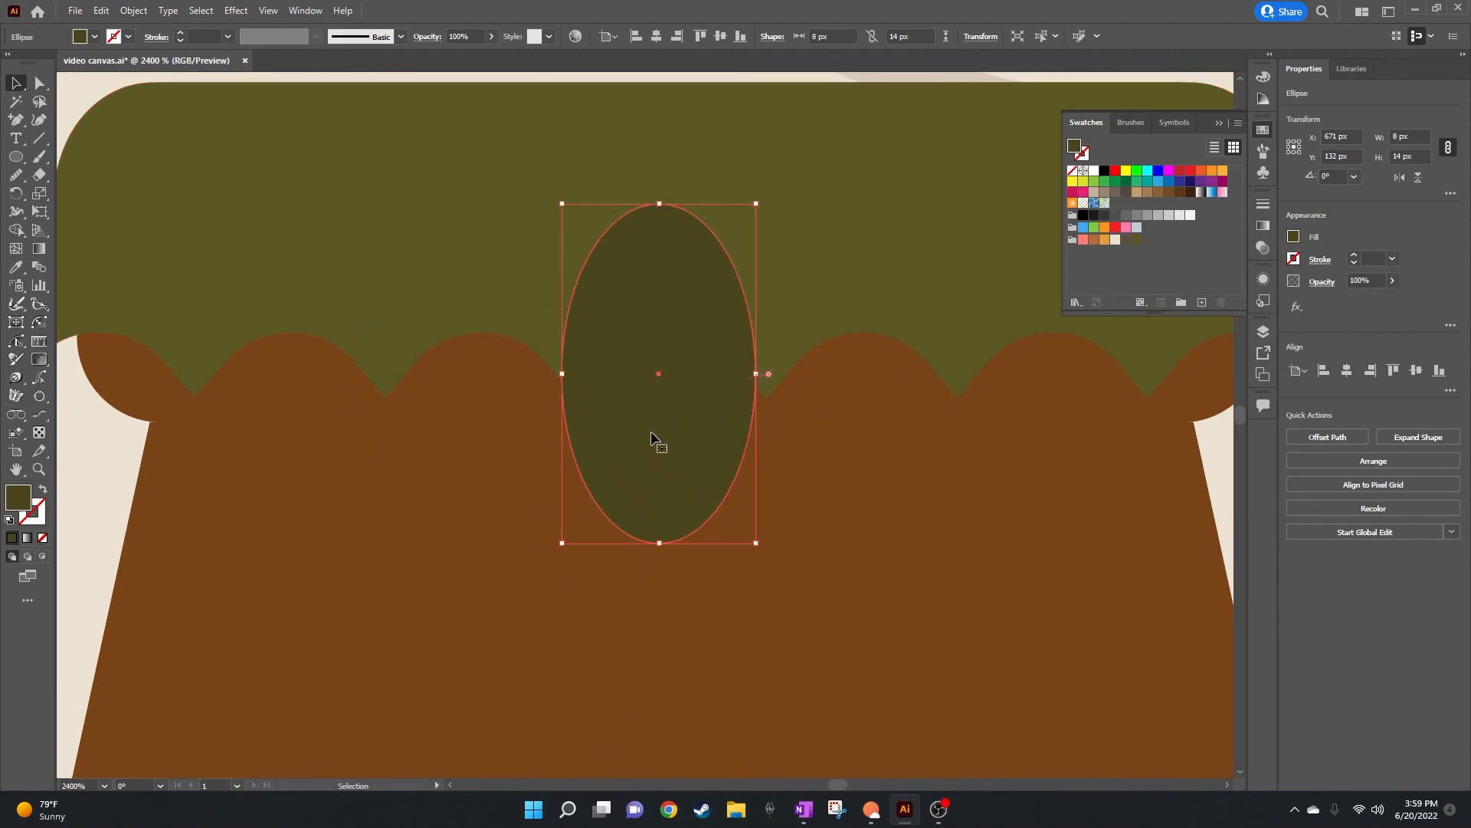
drag(651, 431, 848, 445)
click(263, 12)
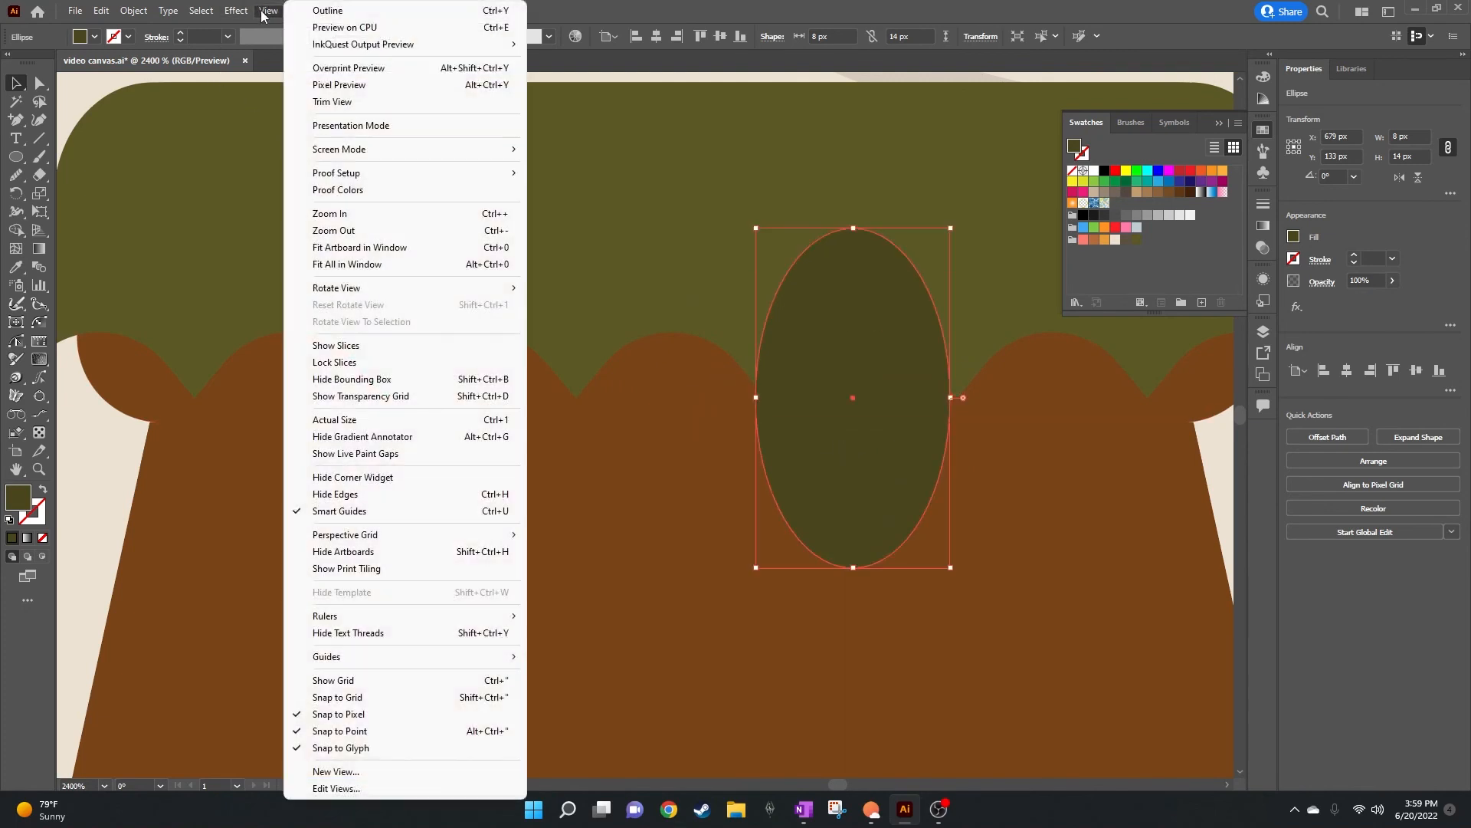
click(373, 715)
drag(880, 447, 697, 431)
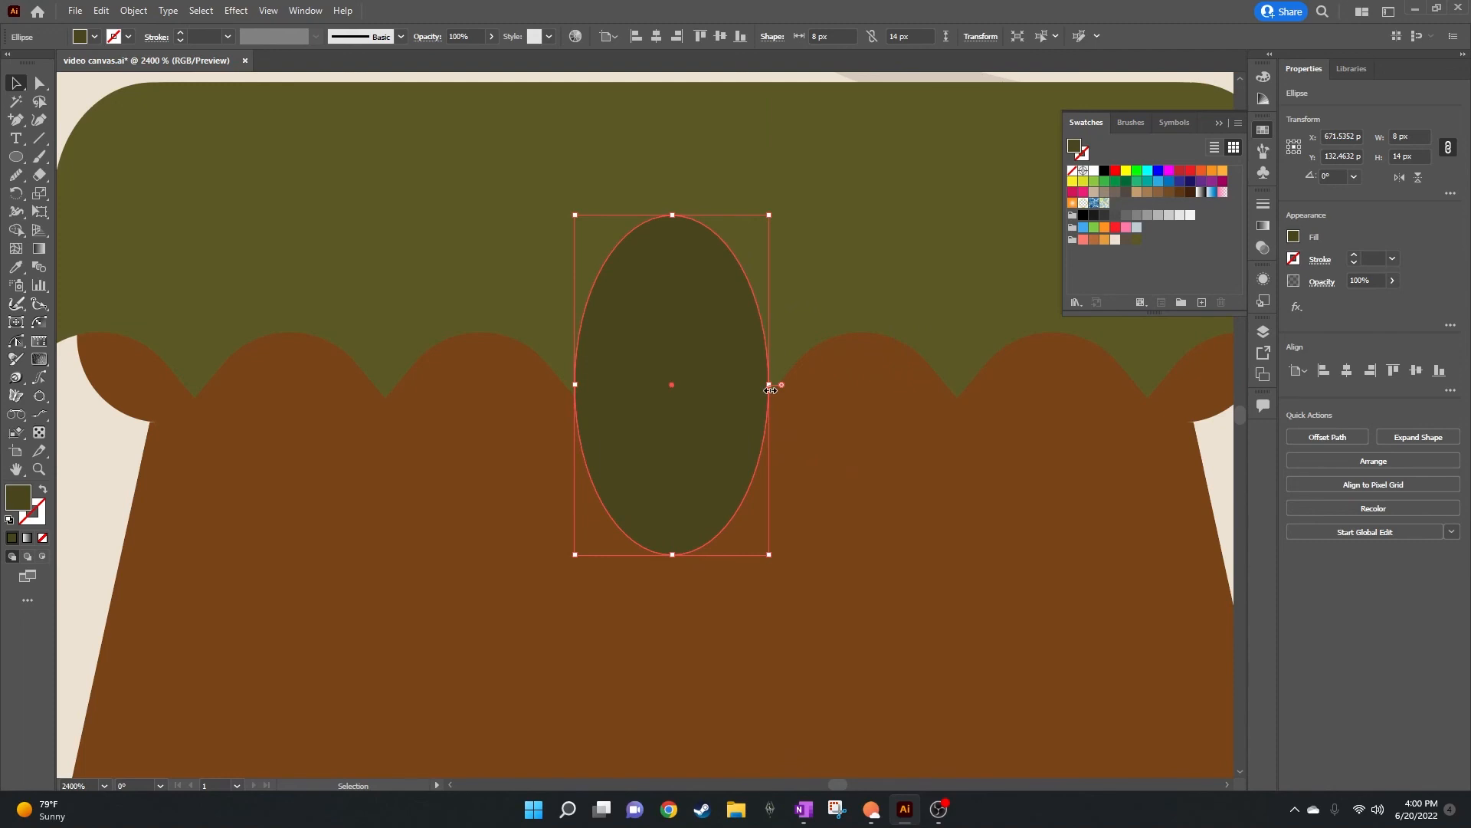
drag(770, 390, 754, 390)
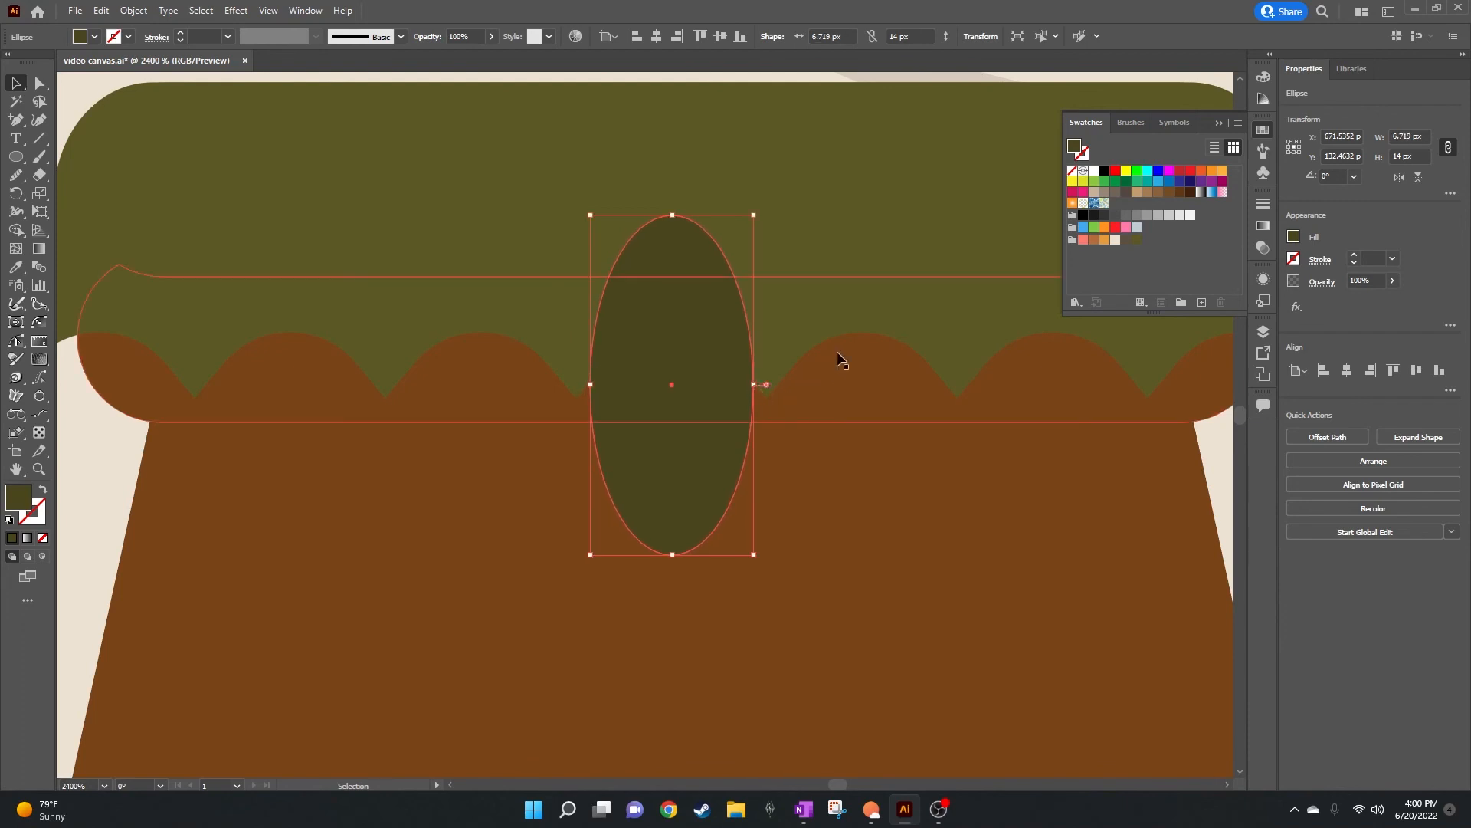
scroll(840, 354, down, 3)
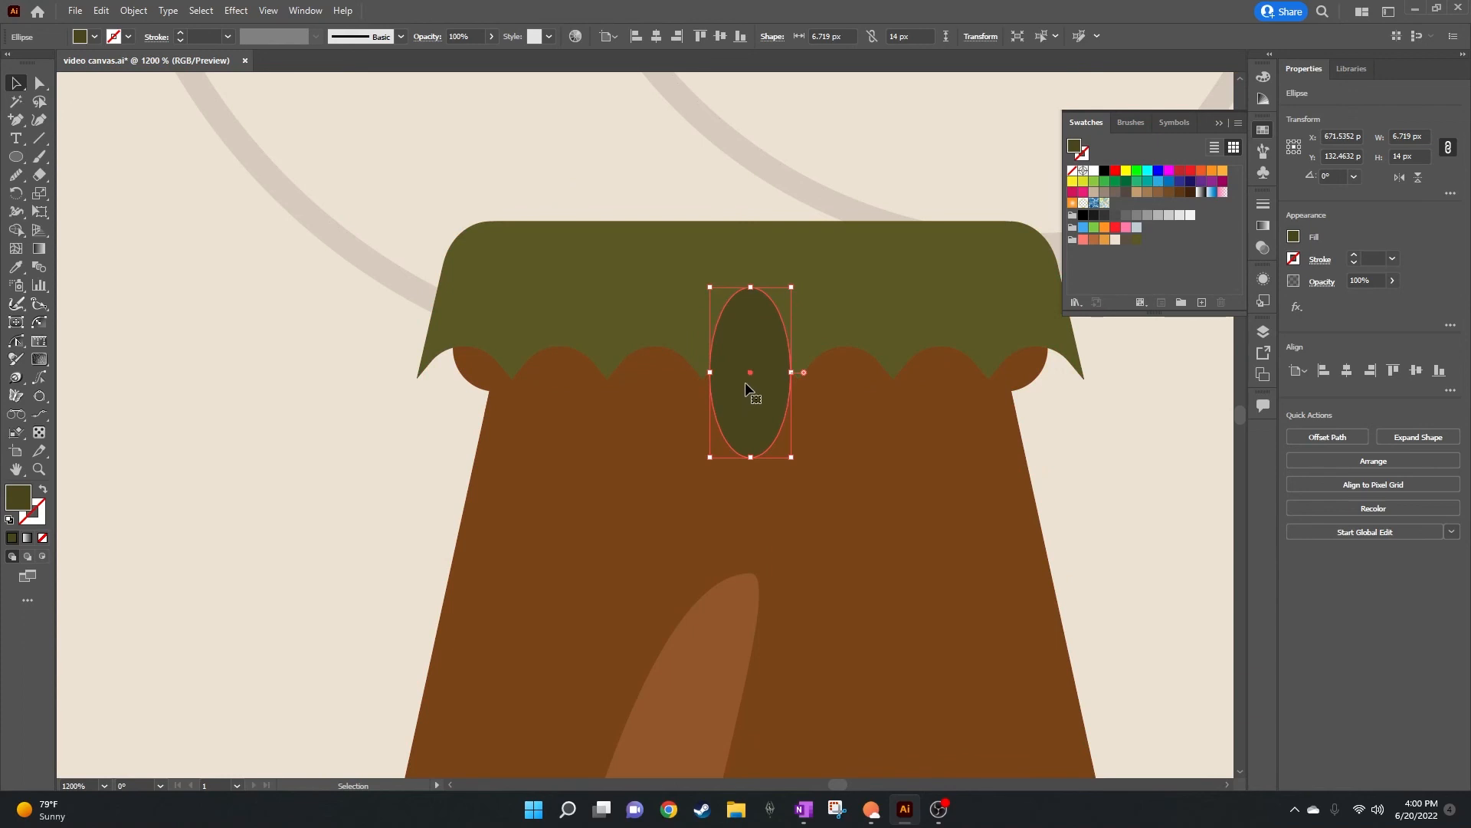
drag(749, 385, 841, 385)
key(ctrl+z)
click(40, 138)
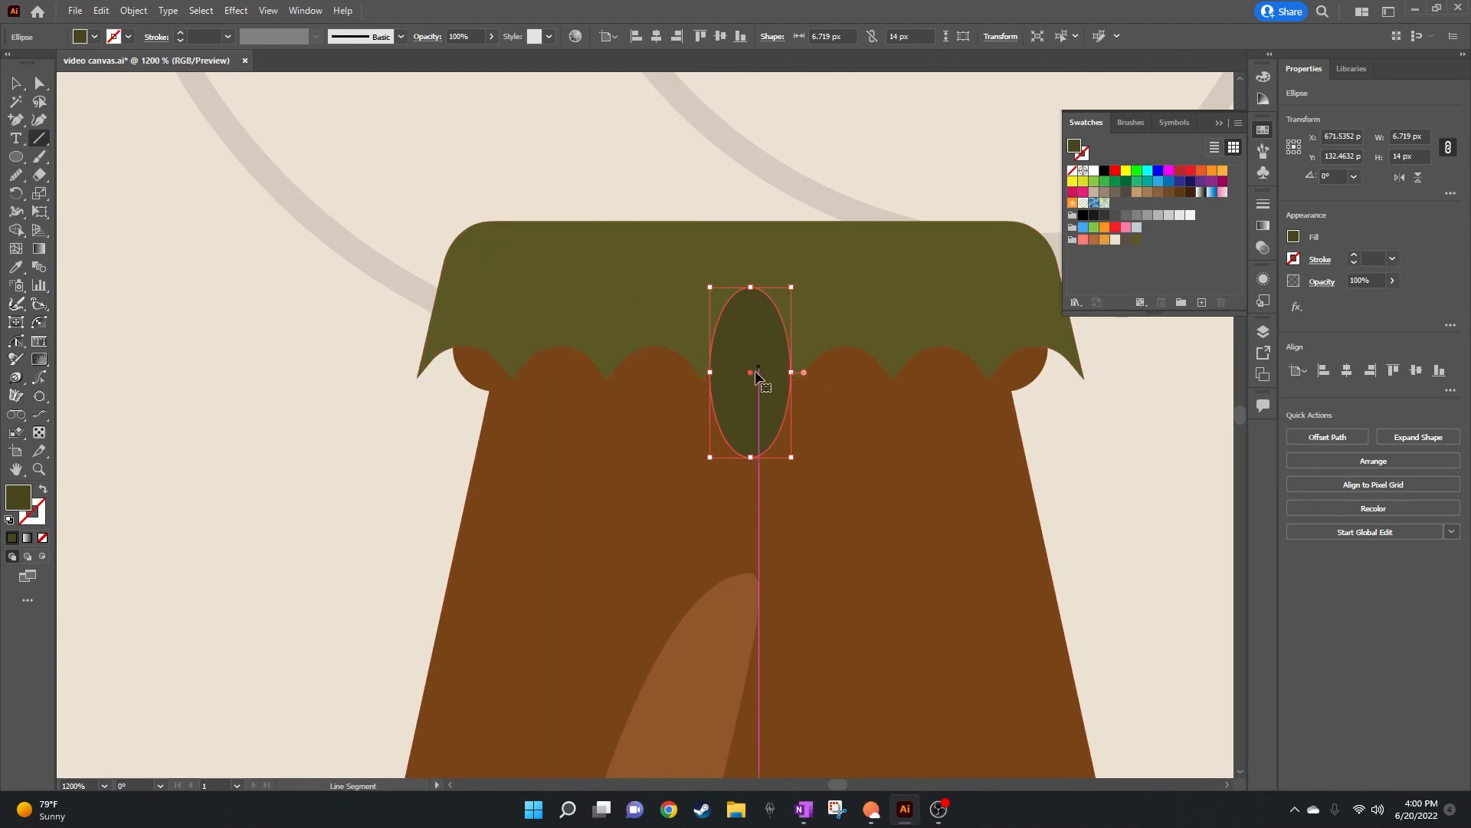
alt+scroll(766, 381, up, 3)
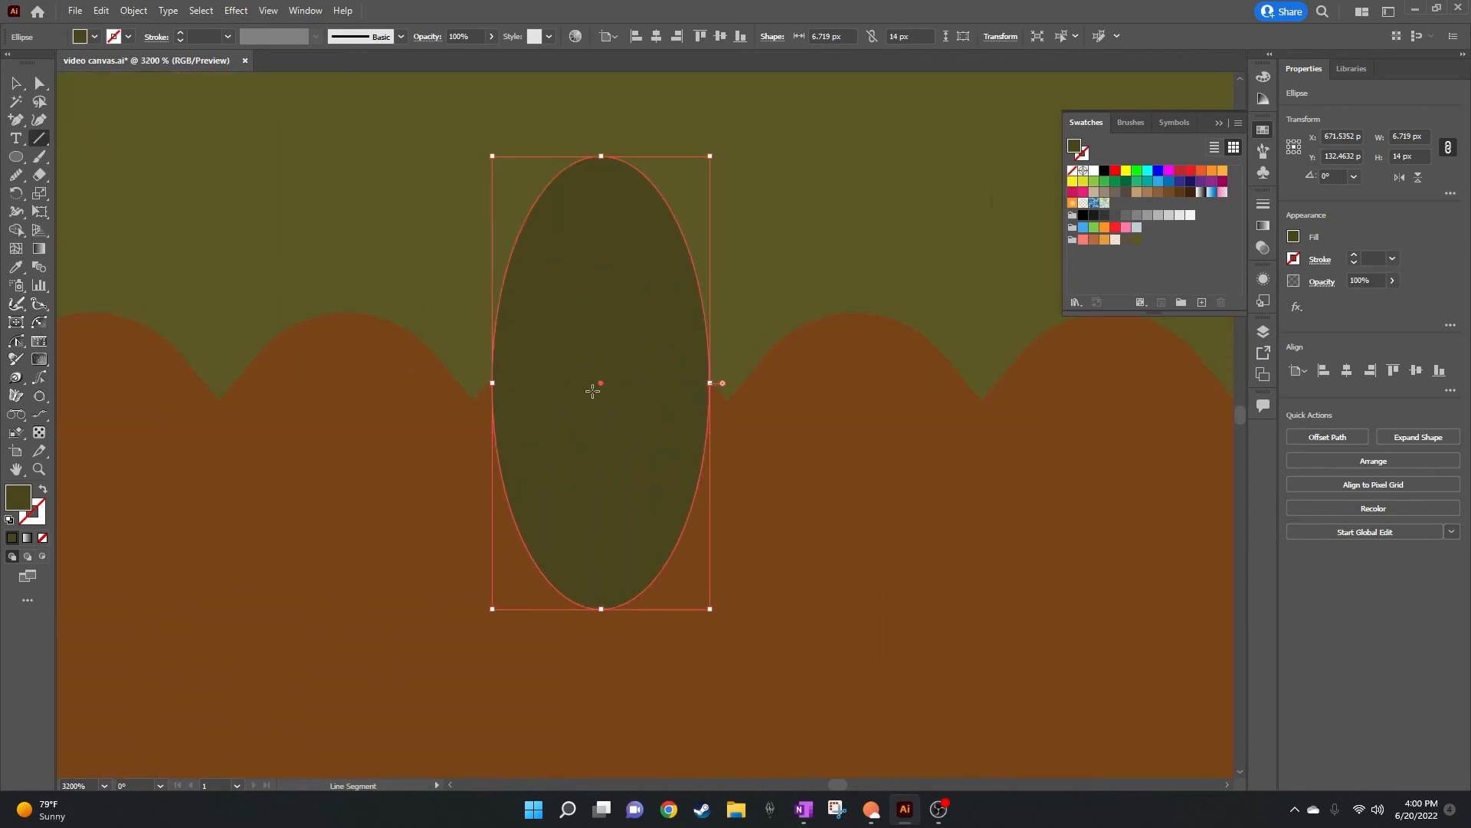
key(v)
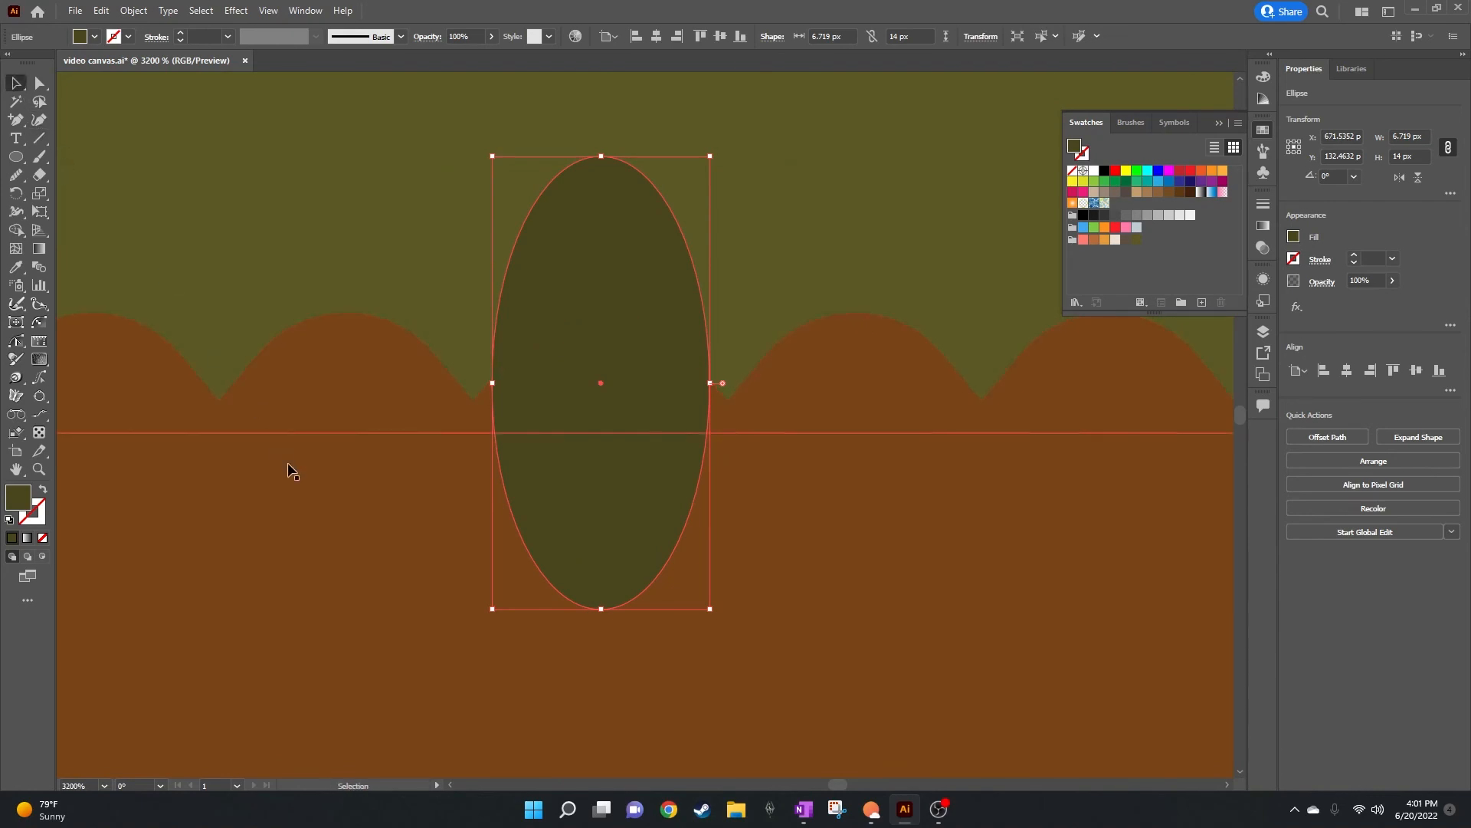
click(303, 483)
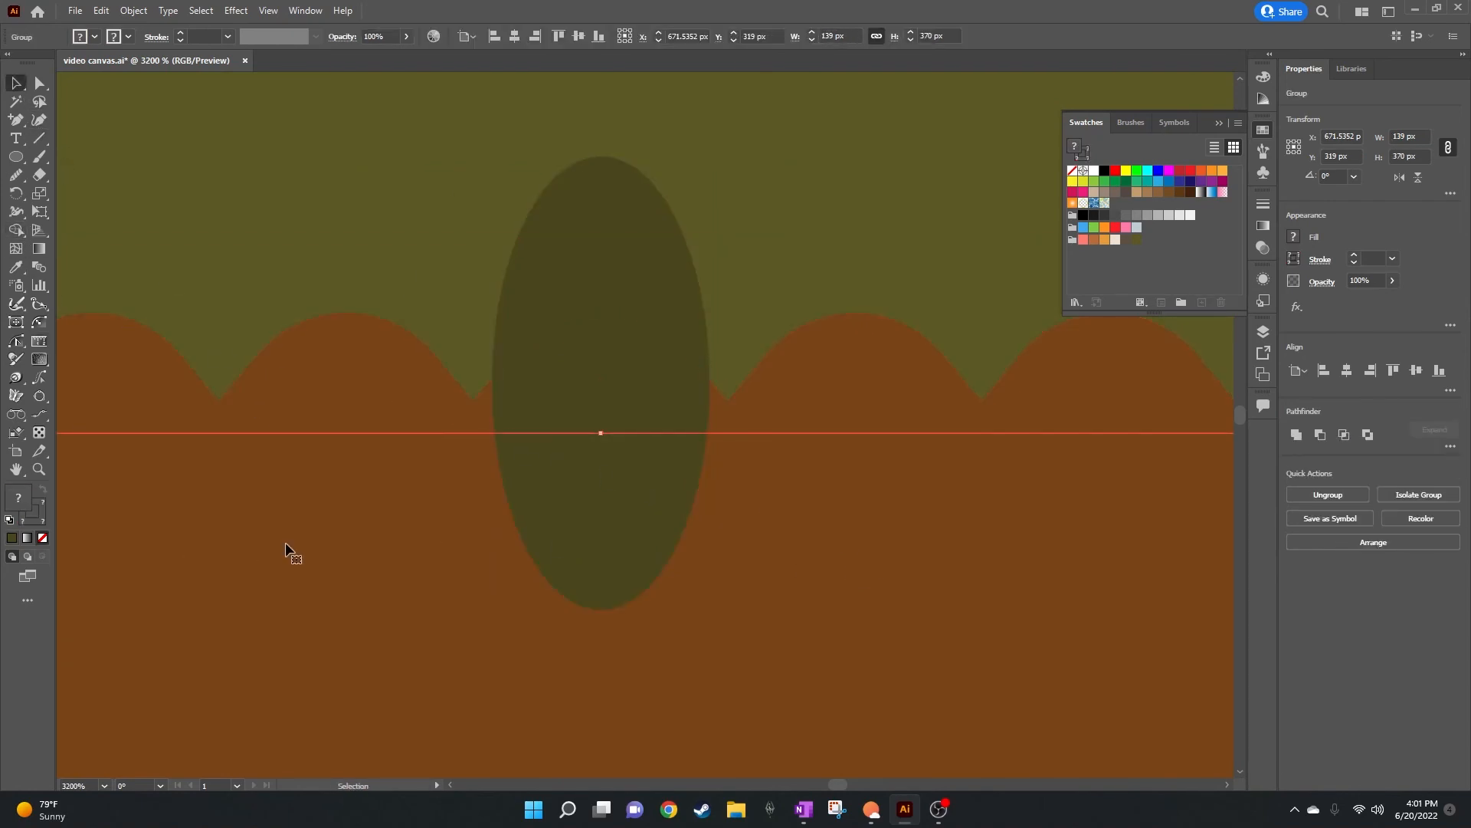
alt+scroll(352, 498, down, 2)
click(1008, 516)
alt+scroll(443, 521, up, 2)
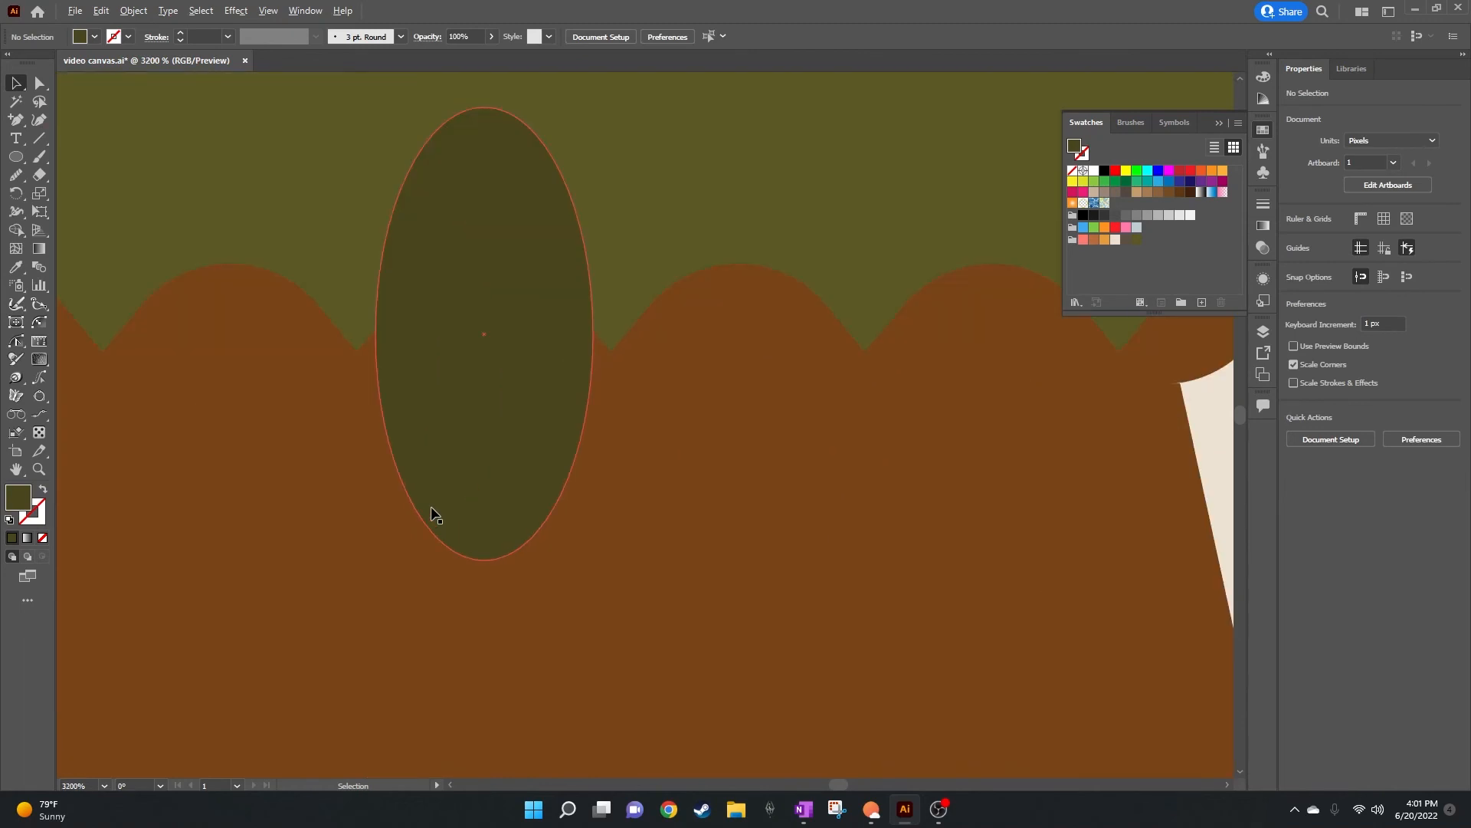
Step: Measure the spacing between two neighbouring scallops with a temporary horizontal line from the ellipse's centre, and delete that line
scroll(394, 486, up, 2)
click(35, 138)
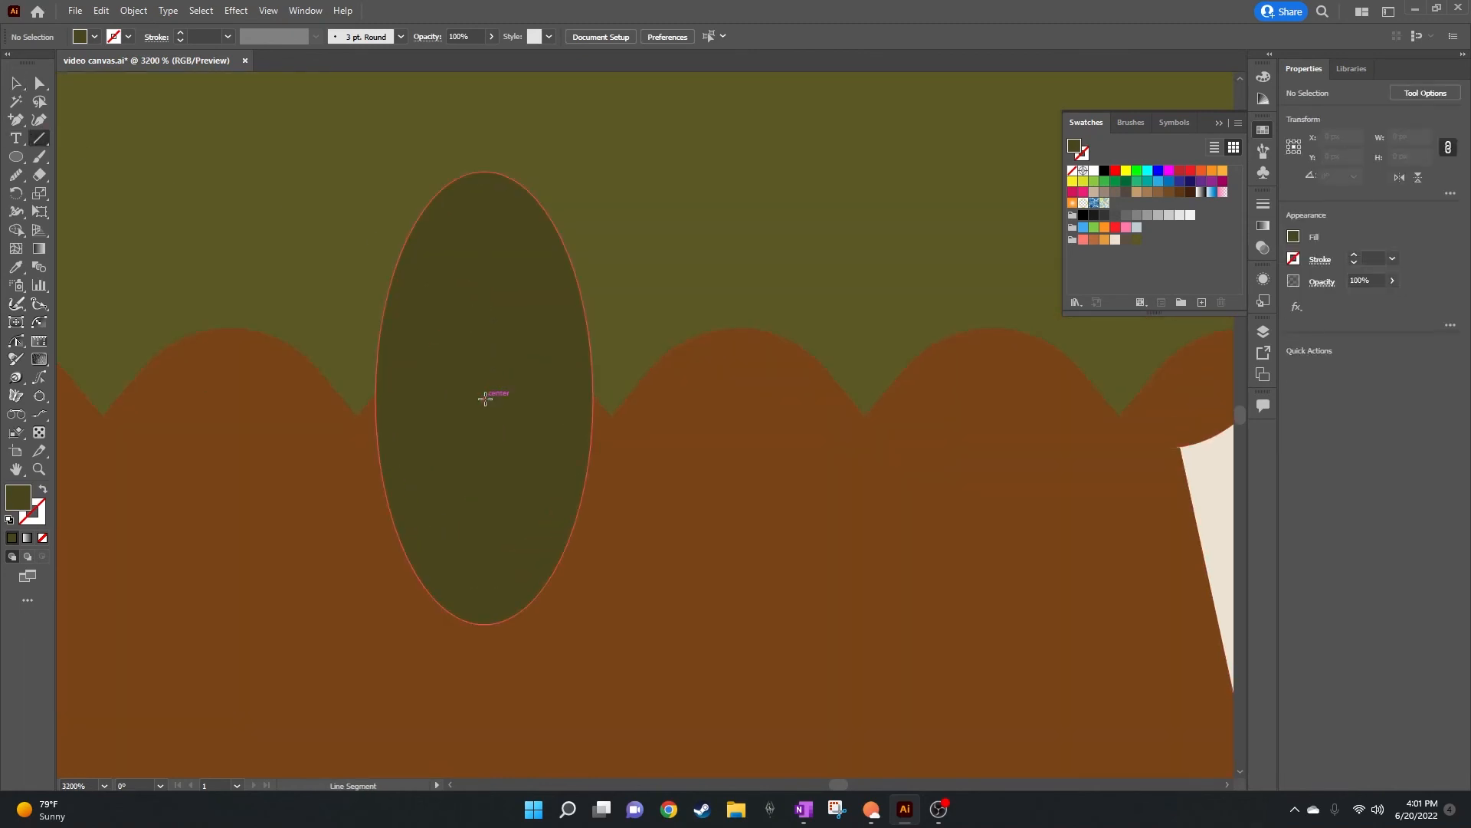
drag(485, 398, 735, 399)
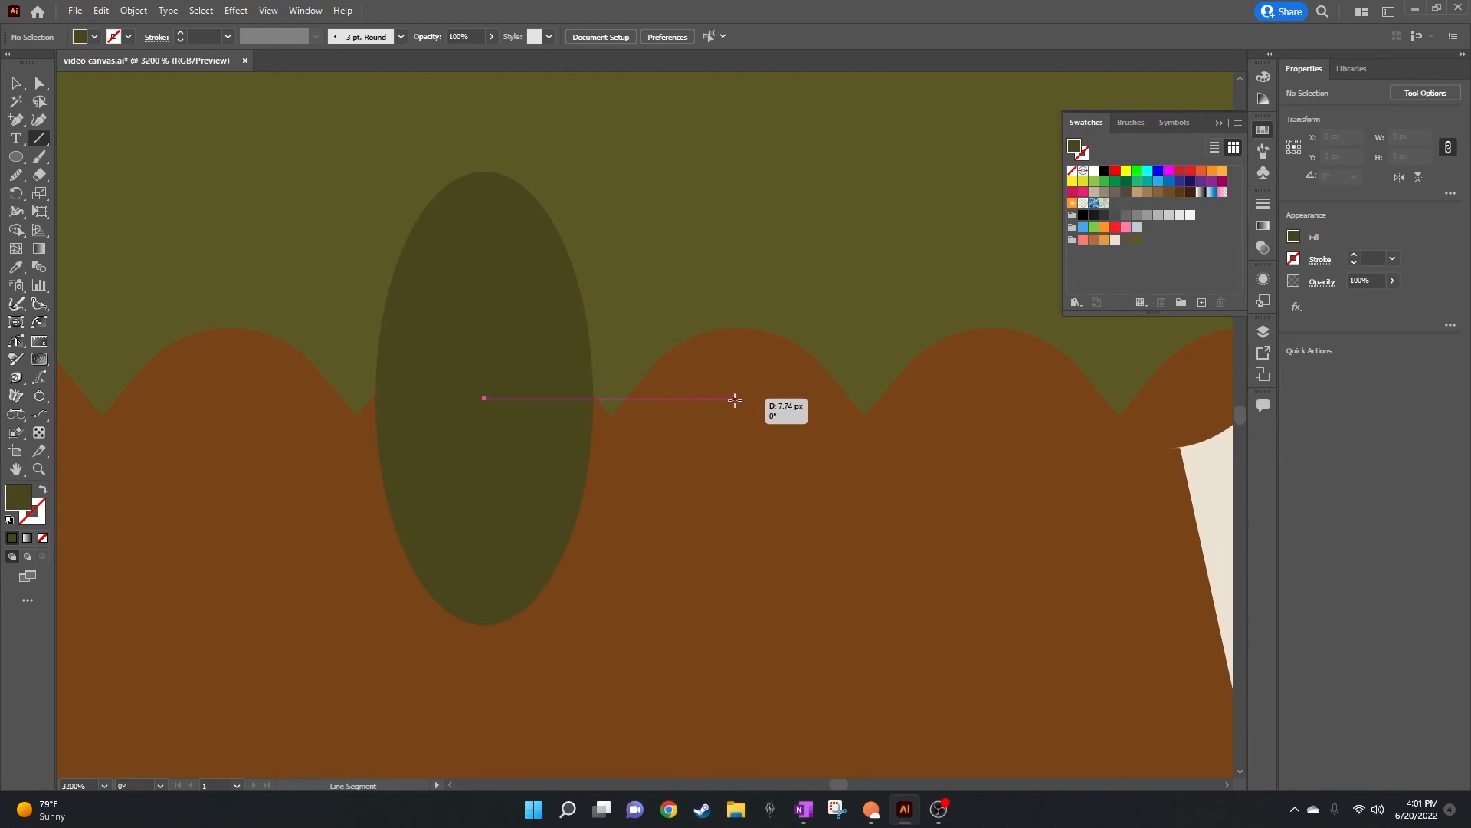
drag(735, 400, 736, 399)
drag(737, 399, 736, 399)
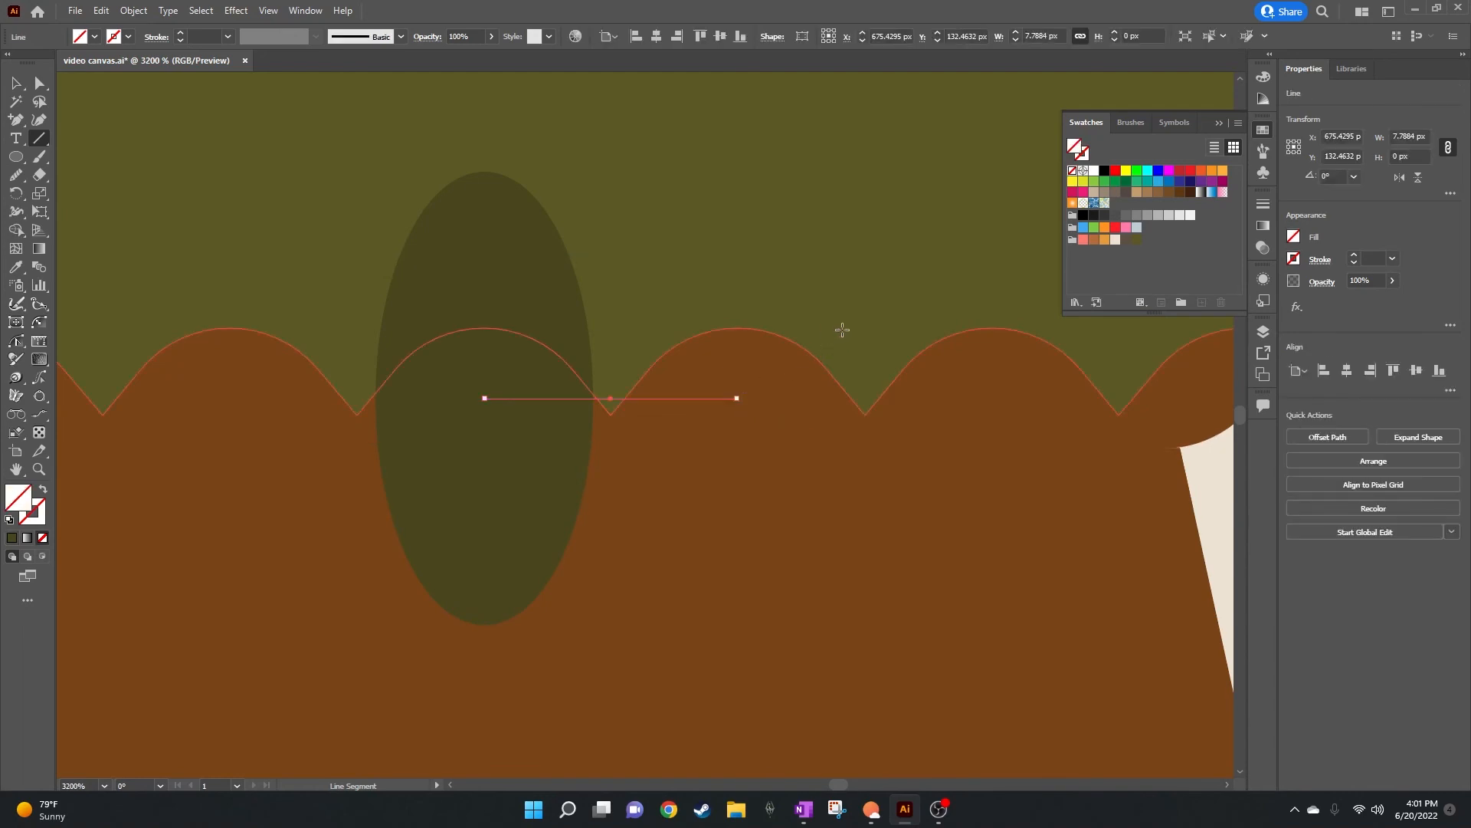
click(18, 84)
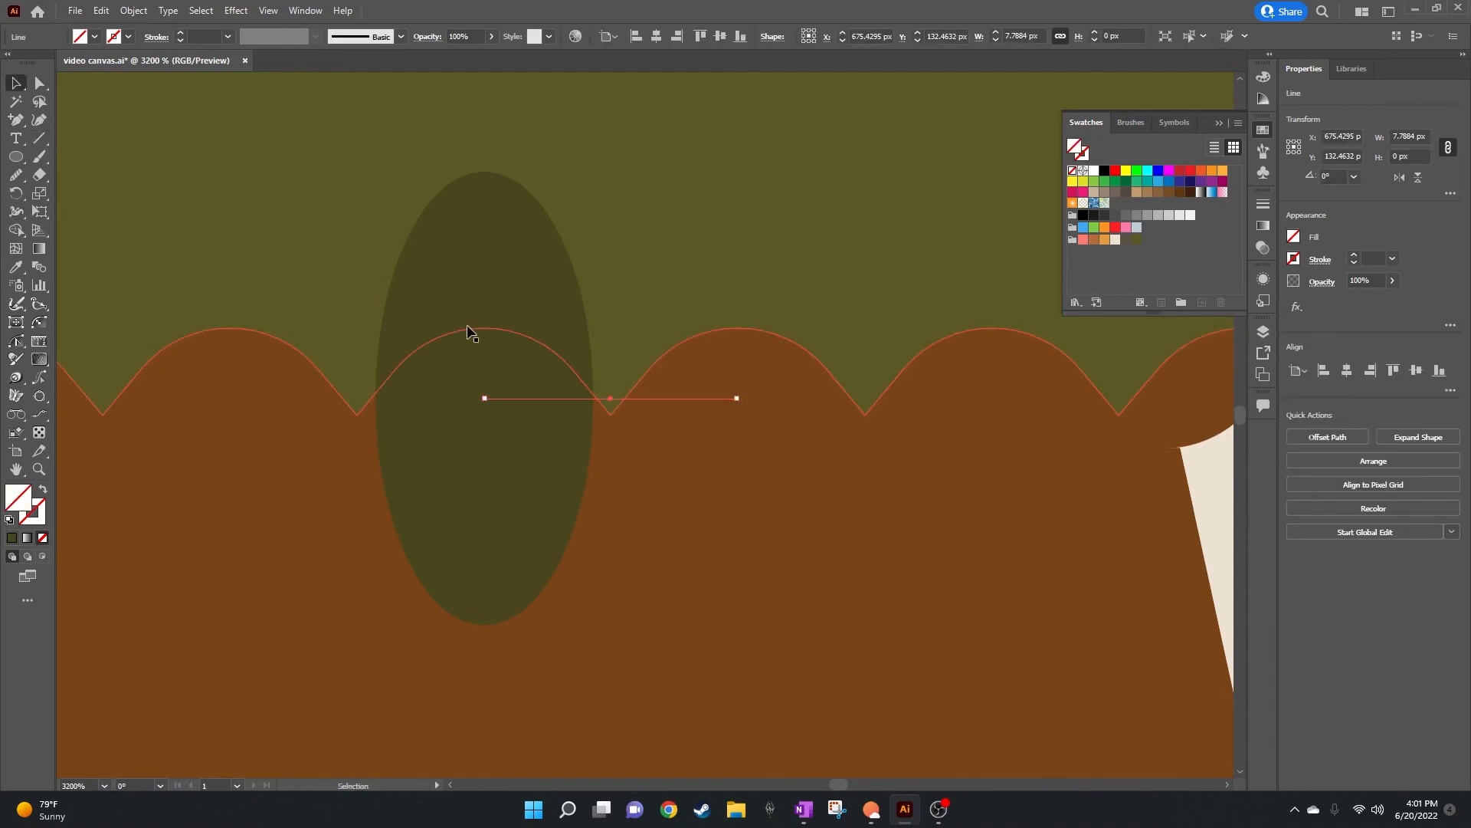
key(Delete)
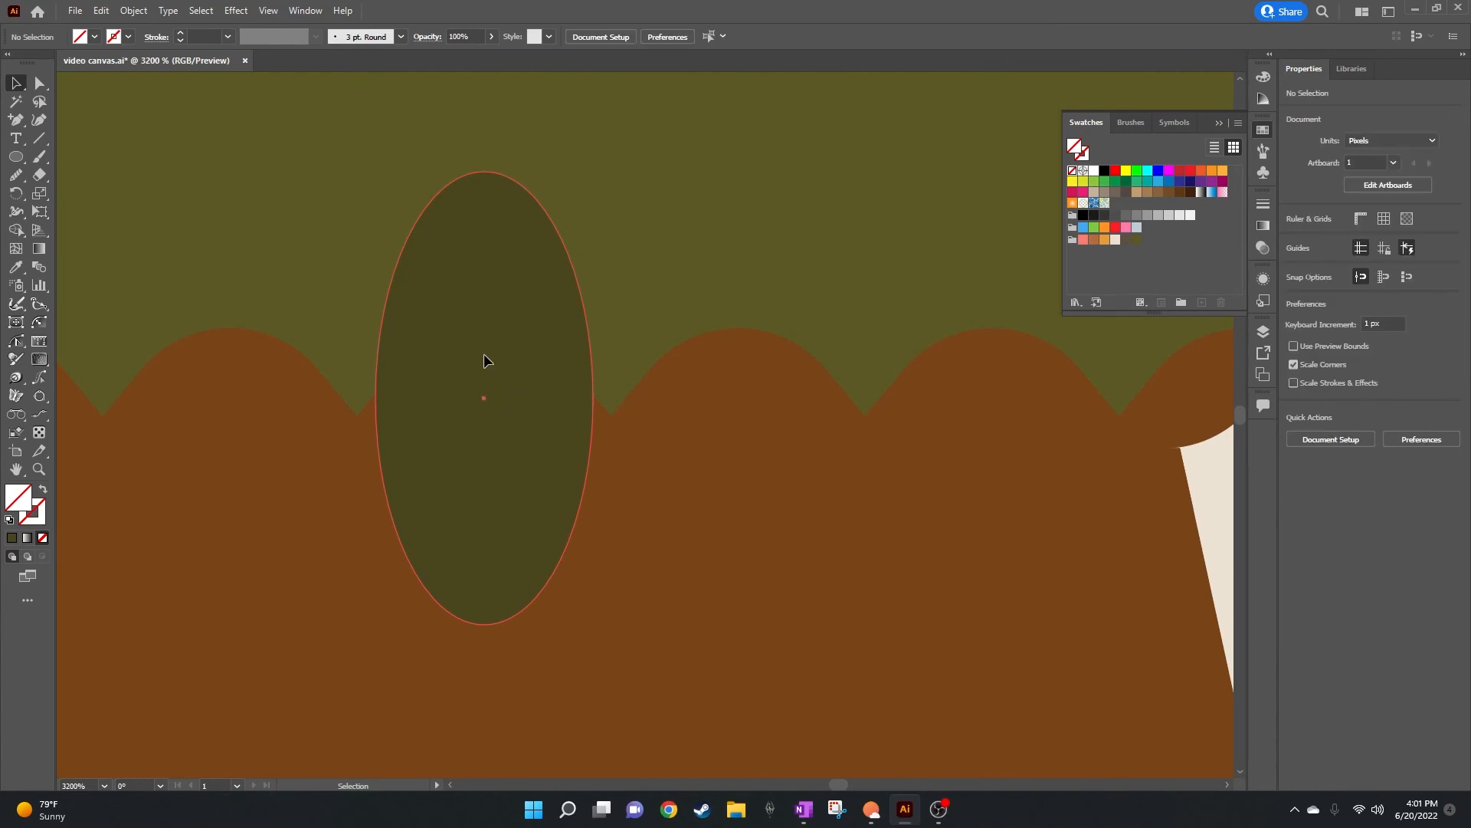
Step: Copy the dark olive ellipse onto the next scallop to the right with a move of 7.8 px horizontally and 0 px vertically
click(486, 361)
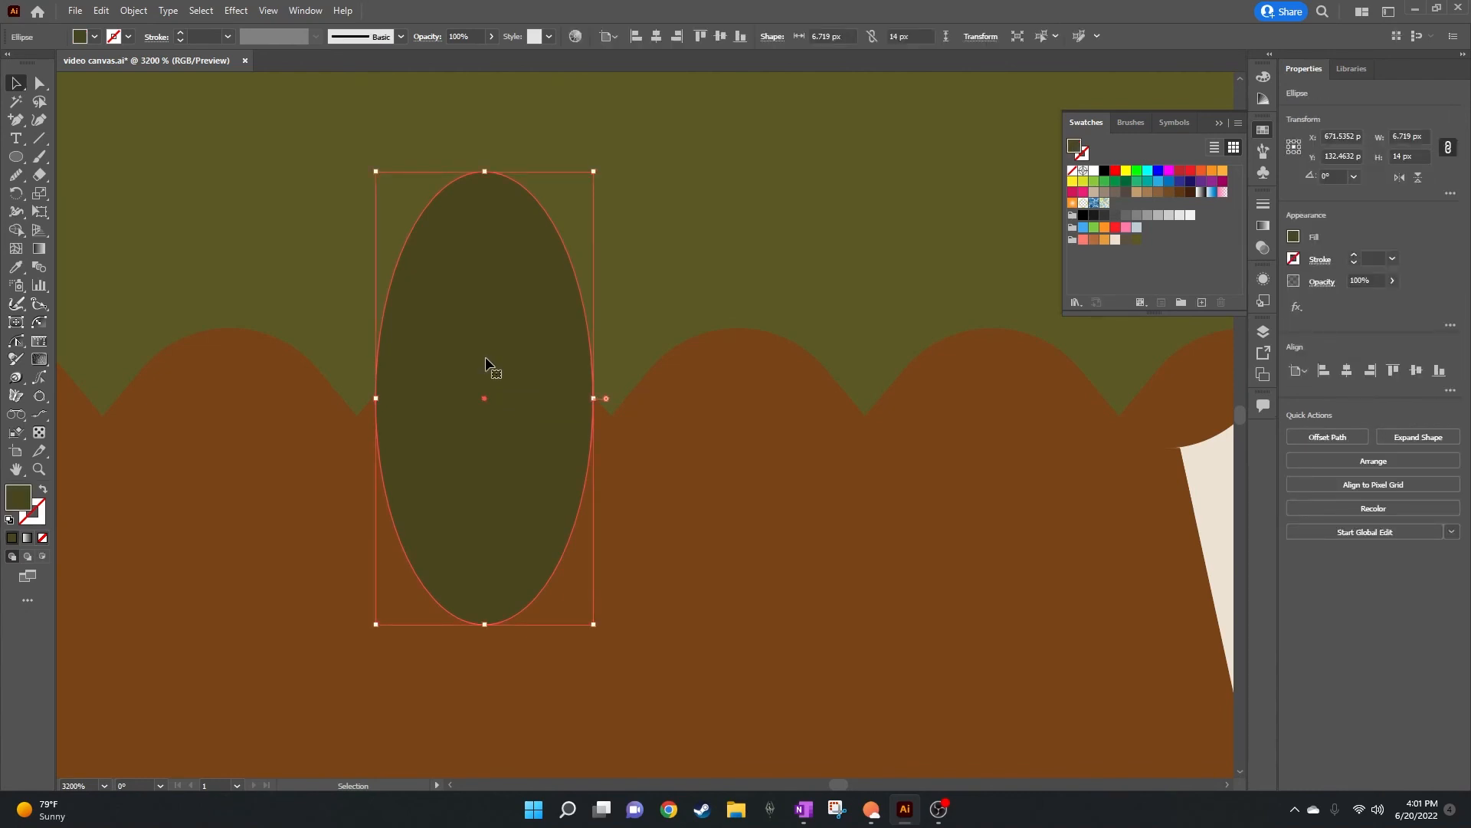
key(Return)
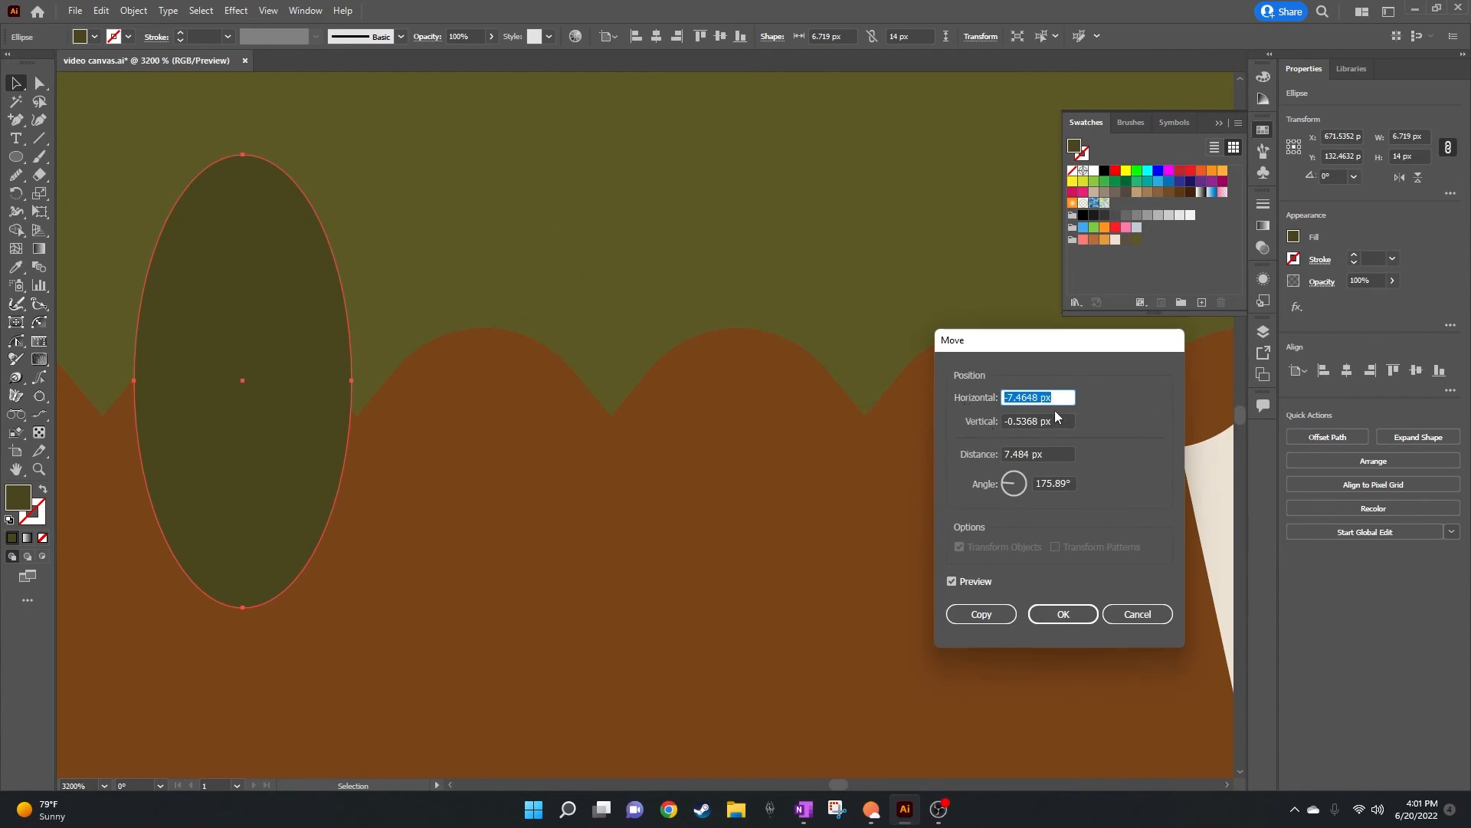
key(Tab)
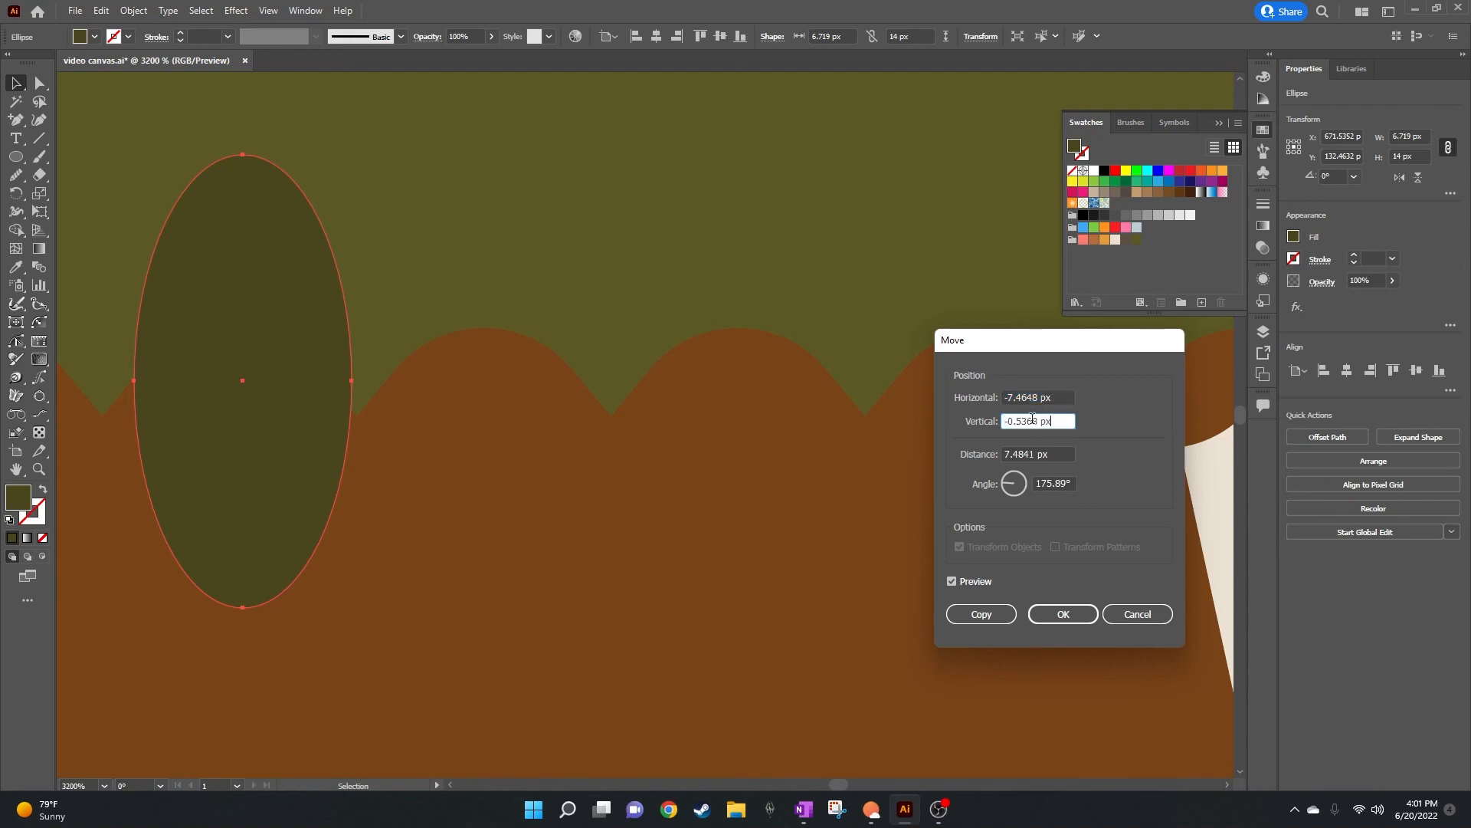
text(0)
key(shift+Tab)
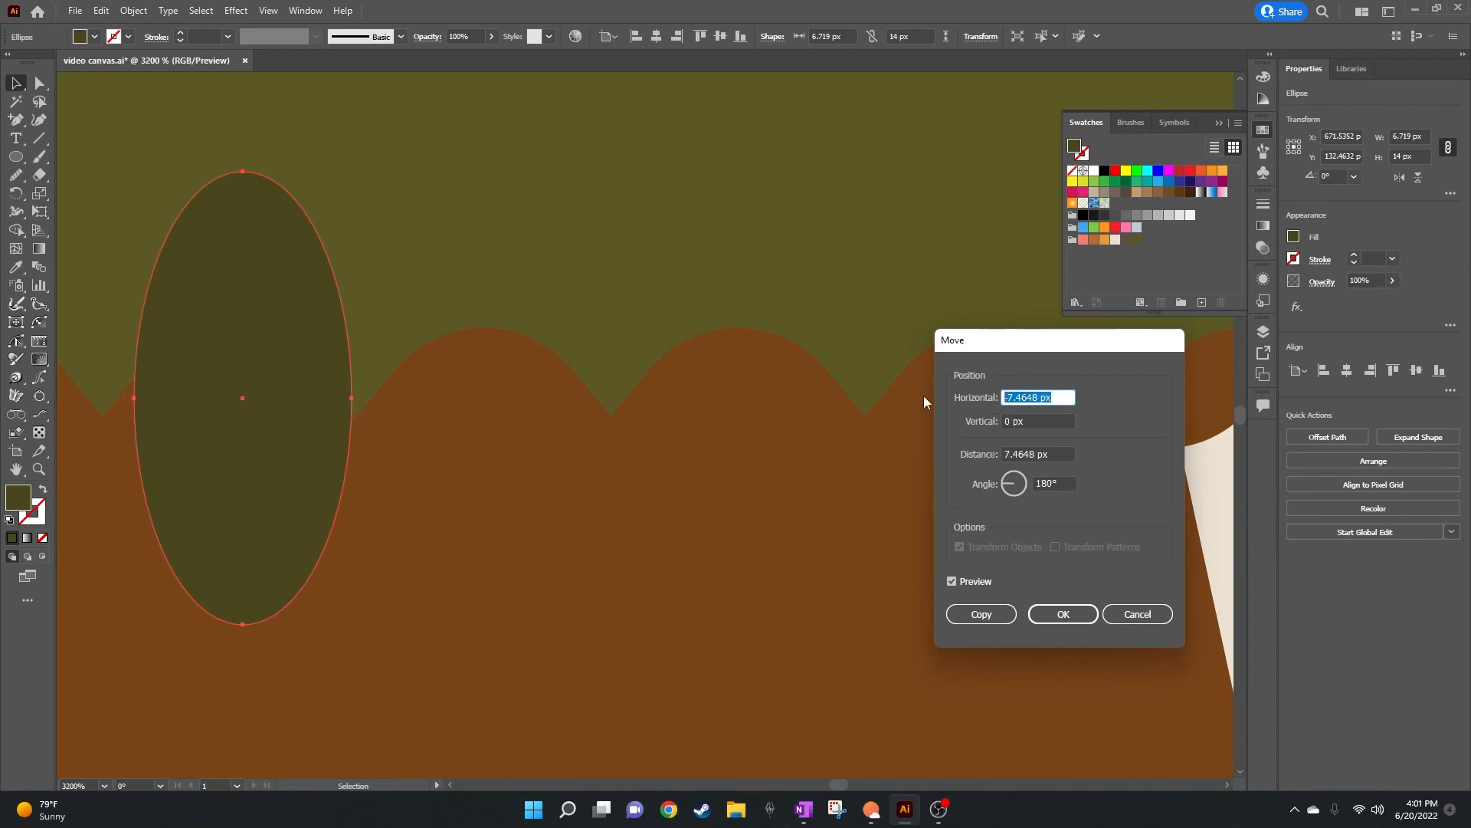
text(7.8)
click(1050, 422)
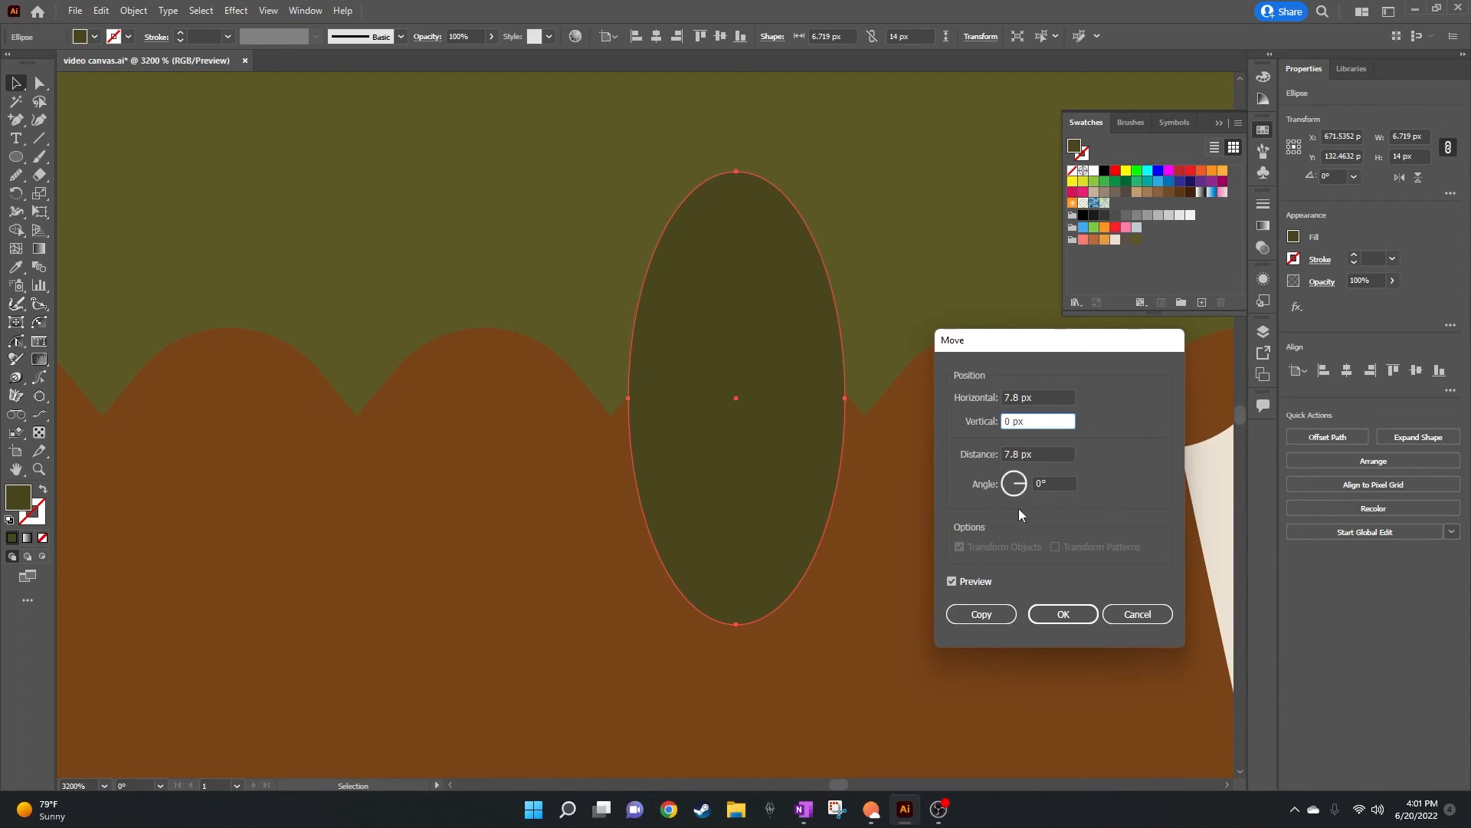
click(982, 615)
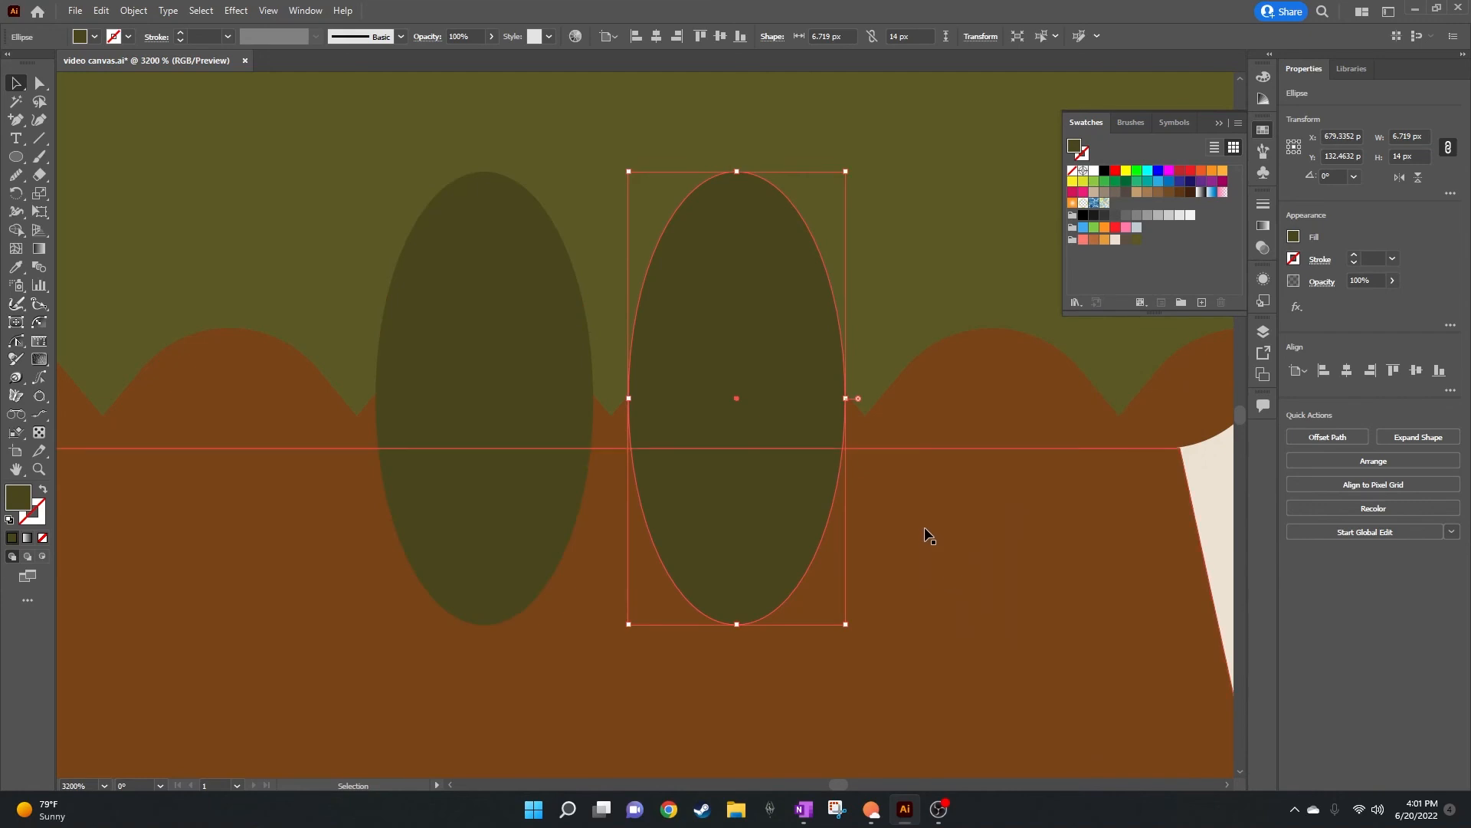
Step: Repeat the ellipse copy twice to cover the two remaining scallops on the cap's right side
key(ctrl+minus)
key(ctrl+minus)
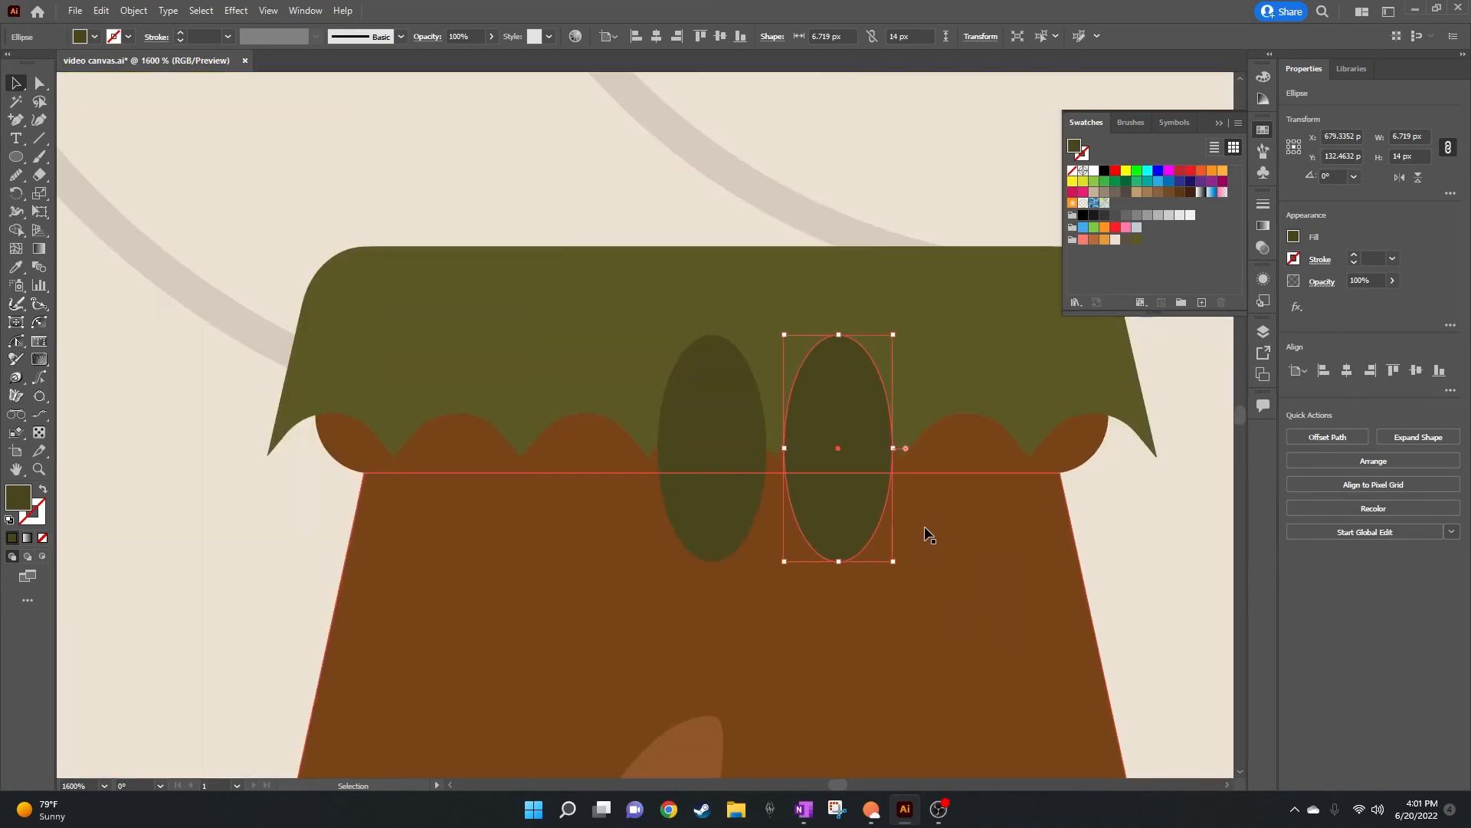
key(a)
key(ctrl+d)
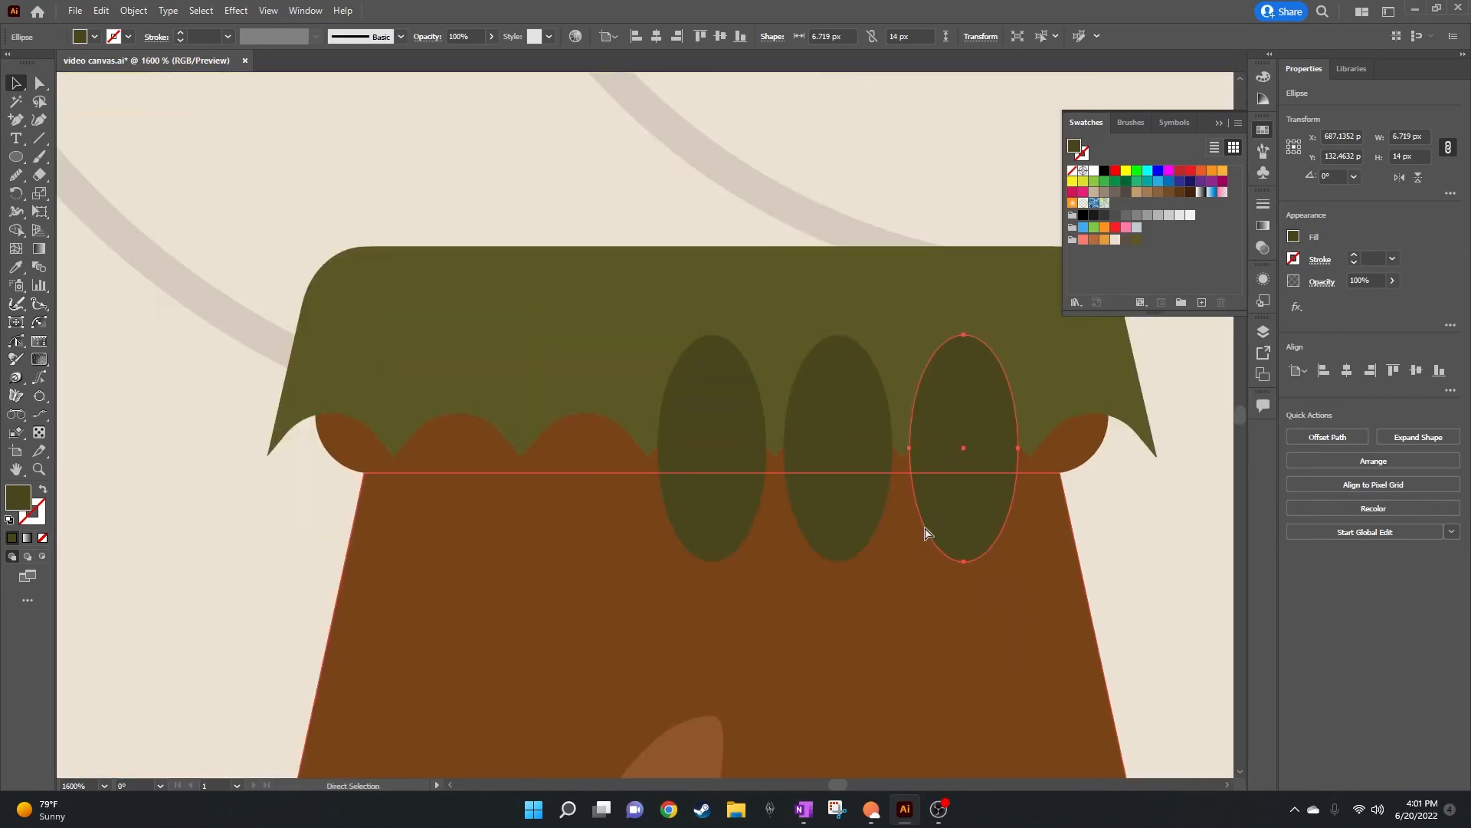
key(ctrl+d)
key(v)
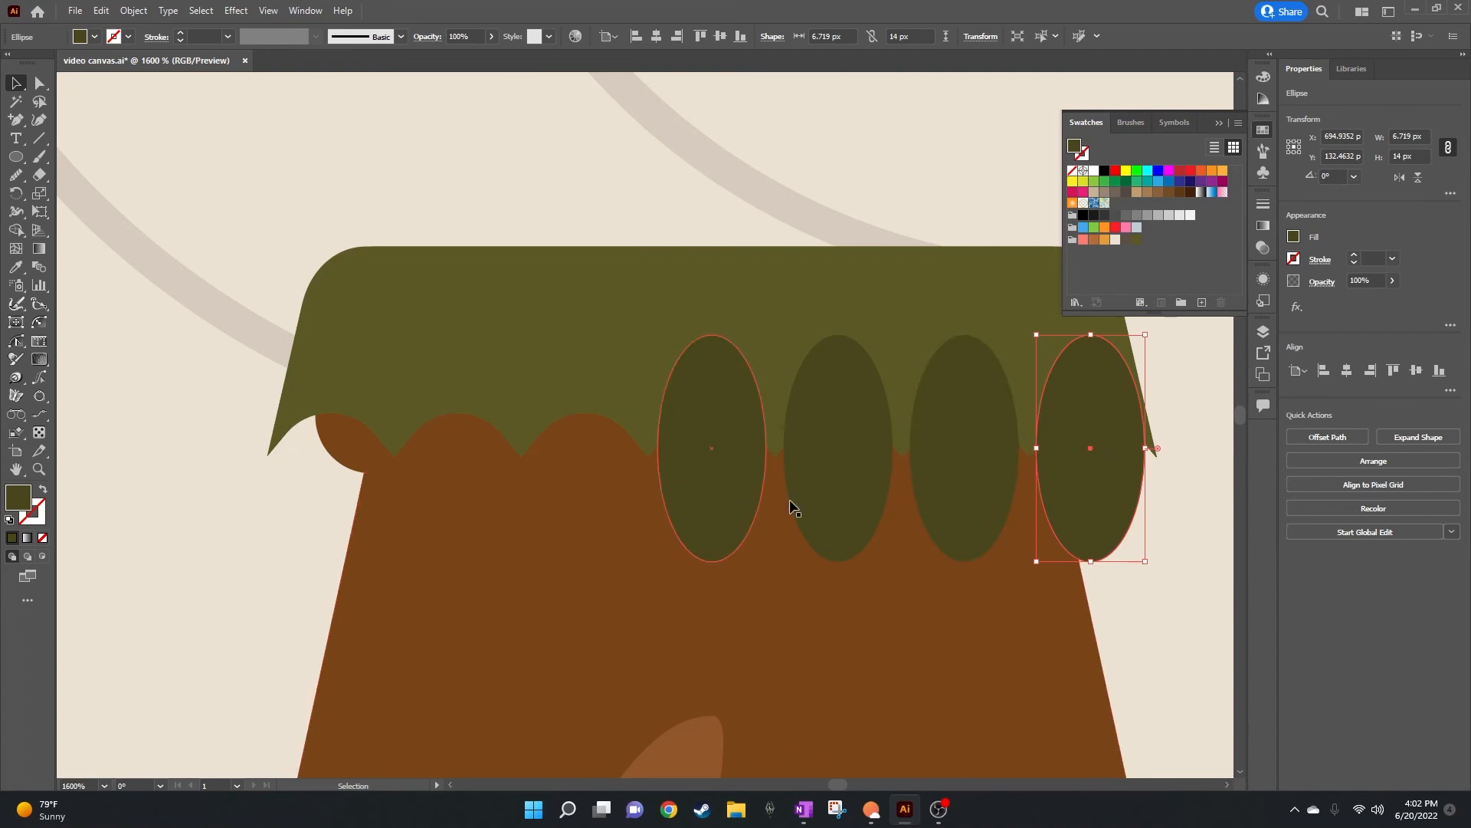
Step: Copy the middle ellipse by -7.8 px horizontally and repeat the copy twice to cover the three scallops on the cap's left side
click(737, 476)
key(Return)
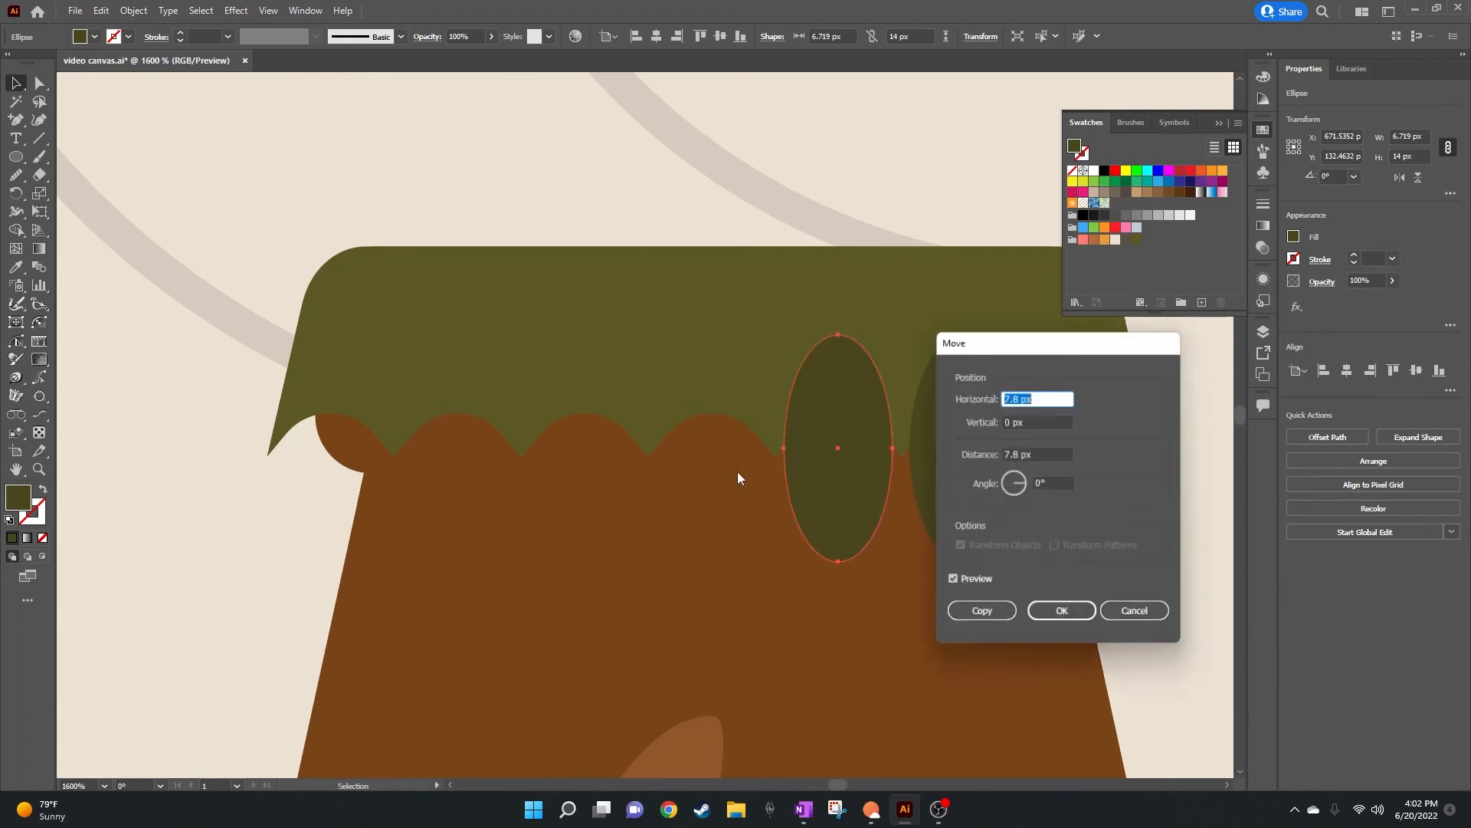
text(-7.8)
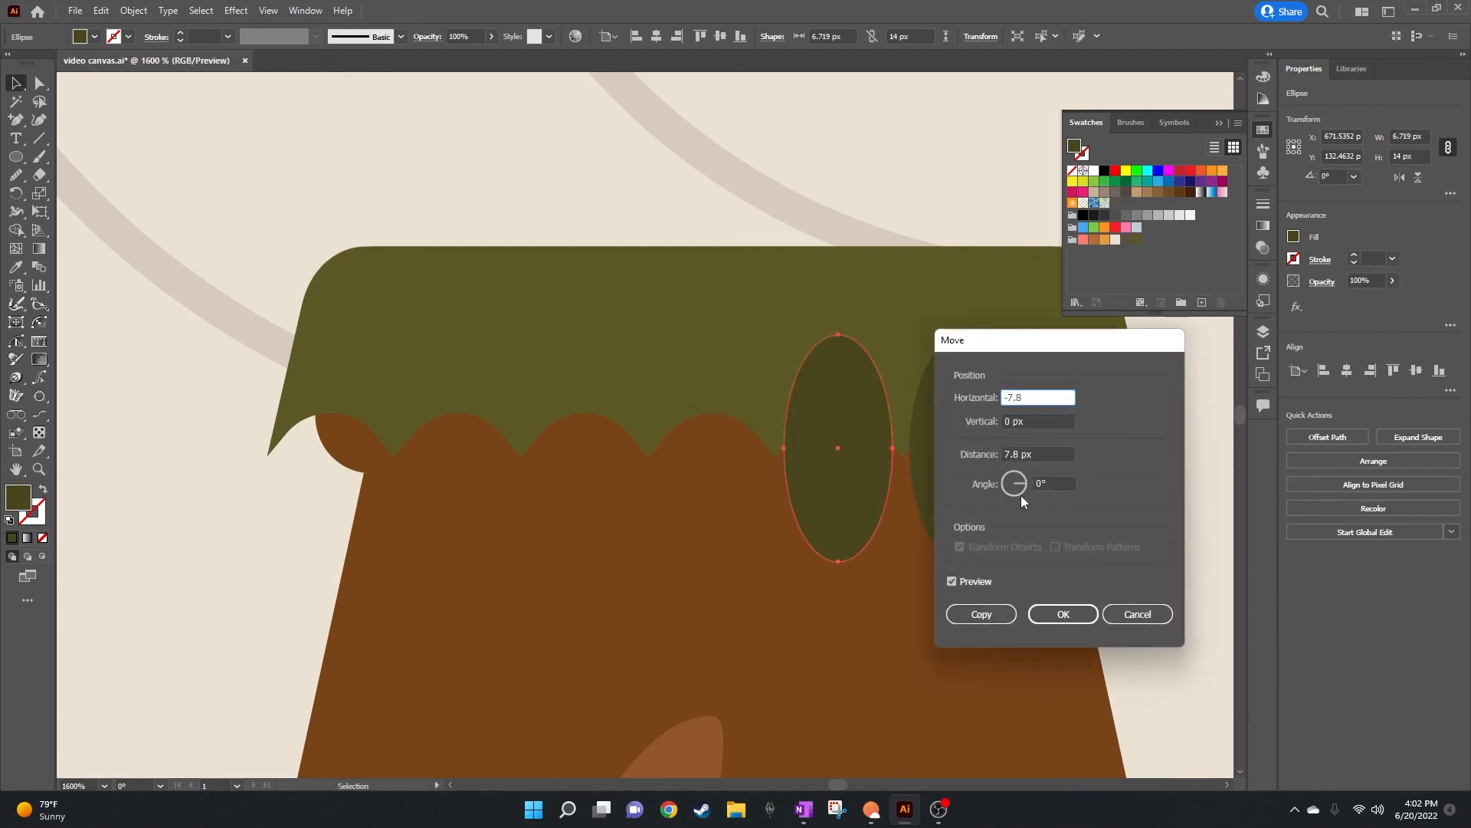
click(981, 613)
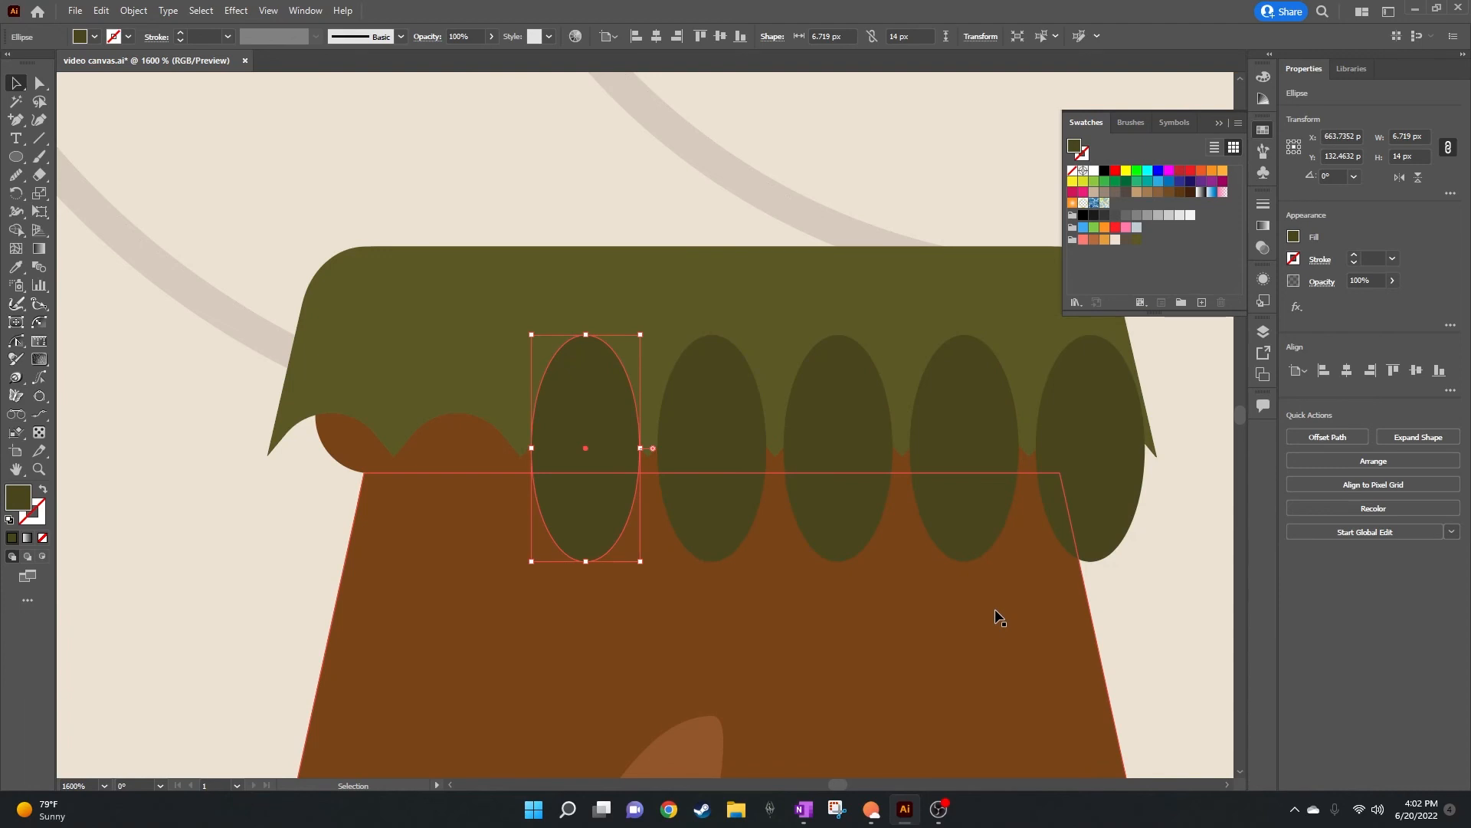
key(ctrl+d)
key(ctrl+d)
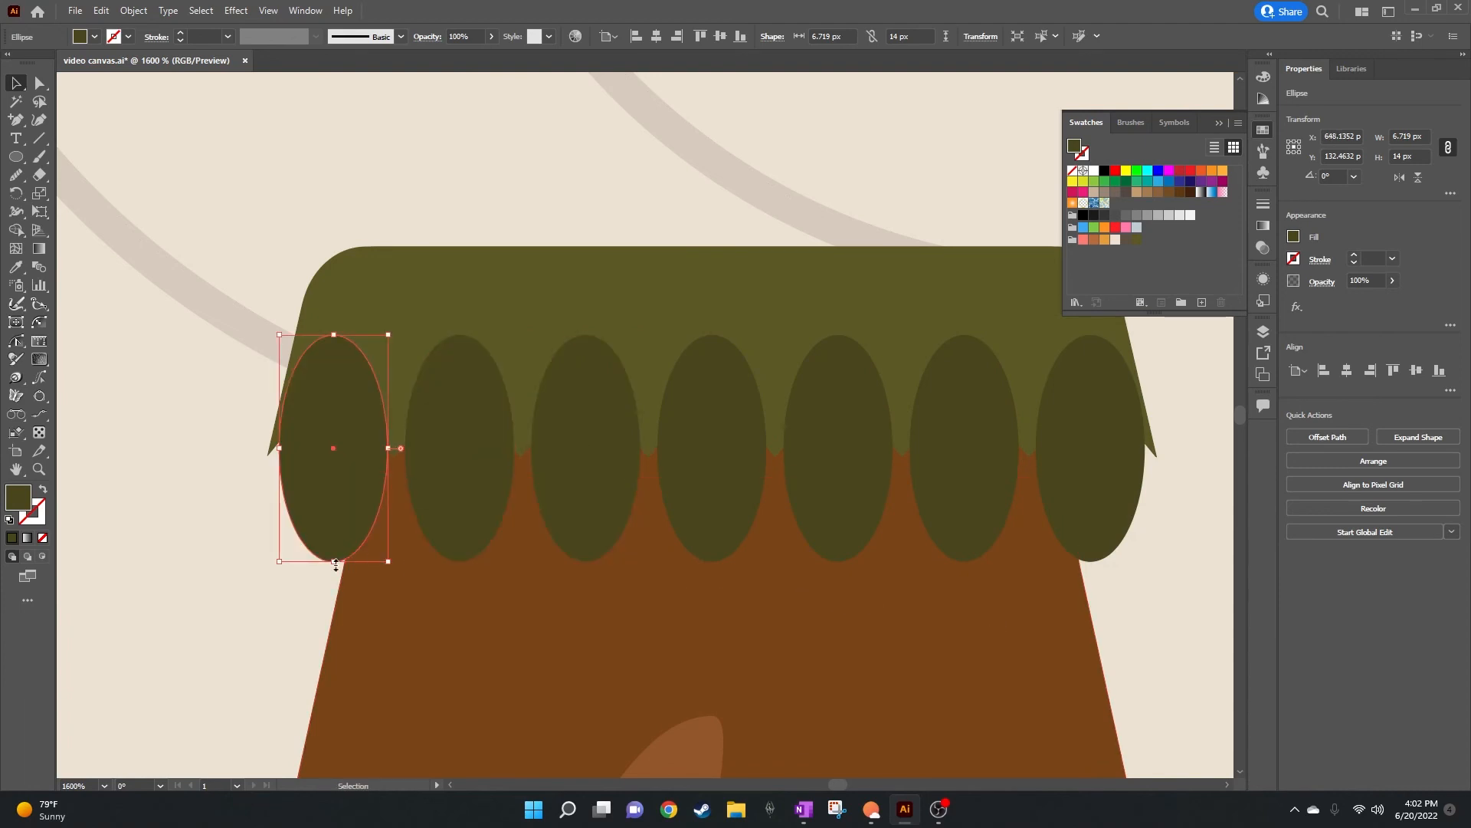
Step: Trim away the parts of all seven ellipses below the cap's scalloped edge with the Shape Builder
click(233, 619)
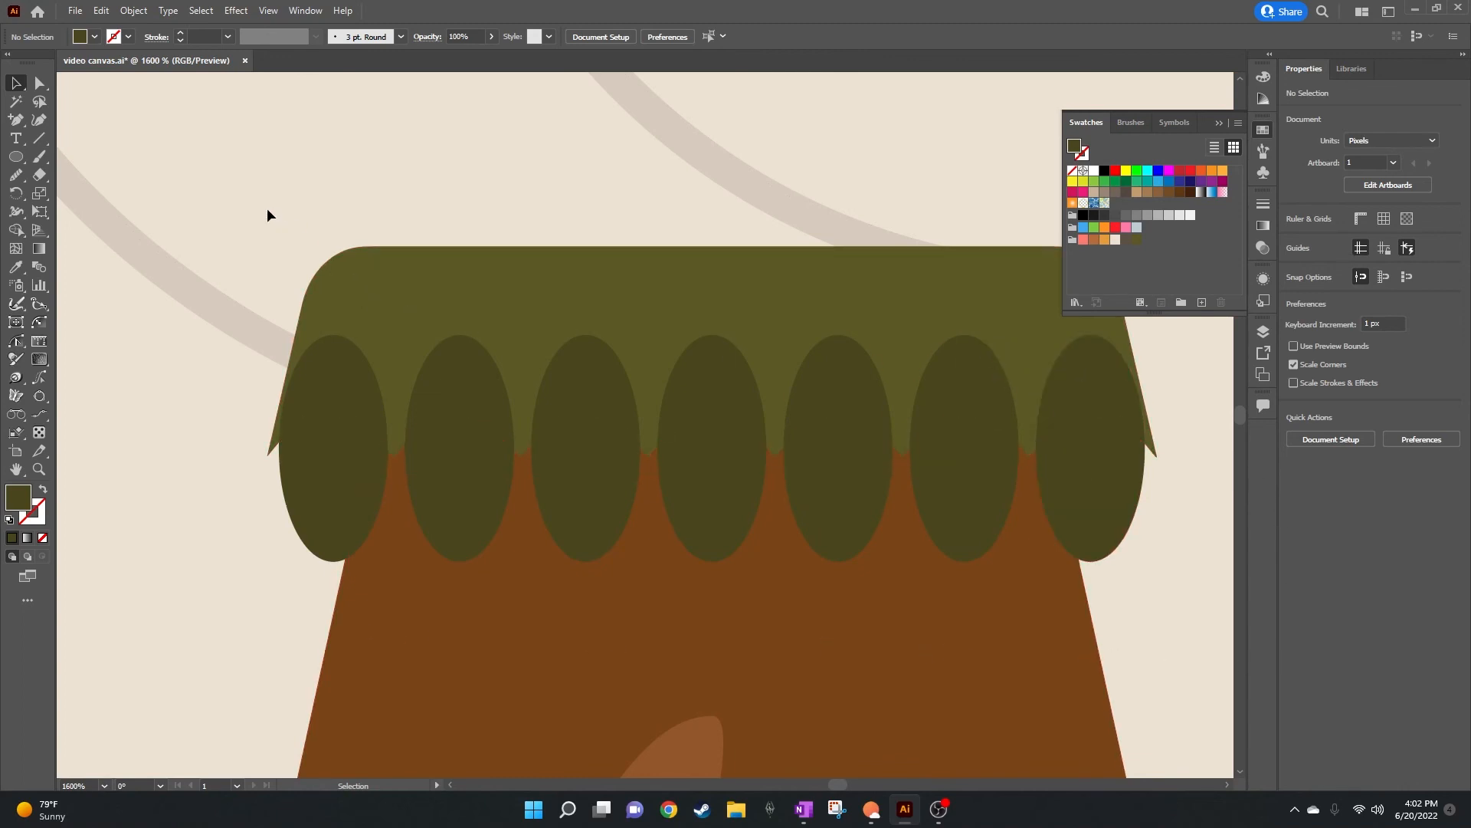
click(394, 389)
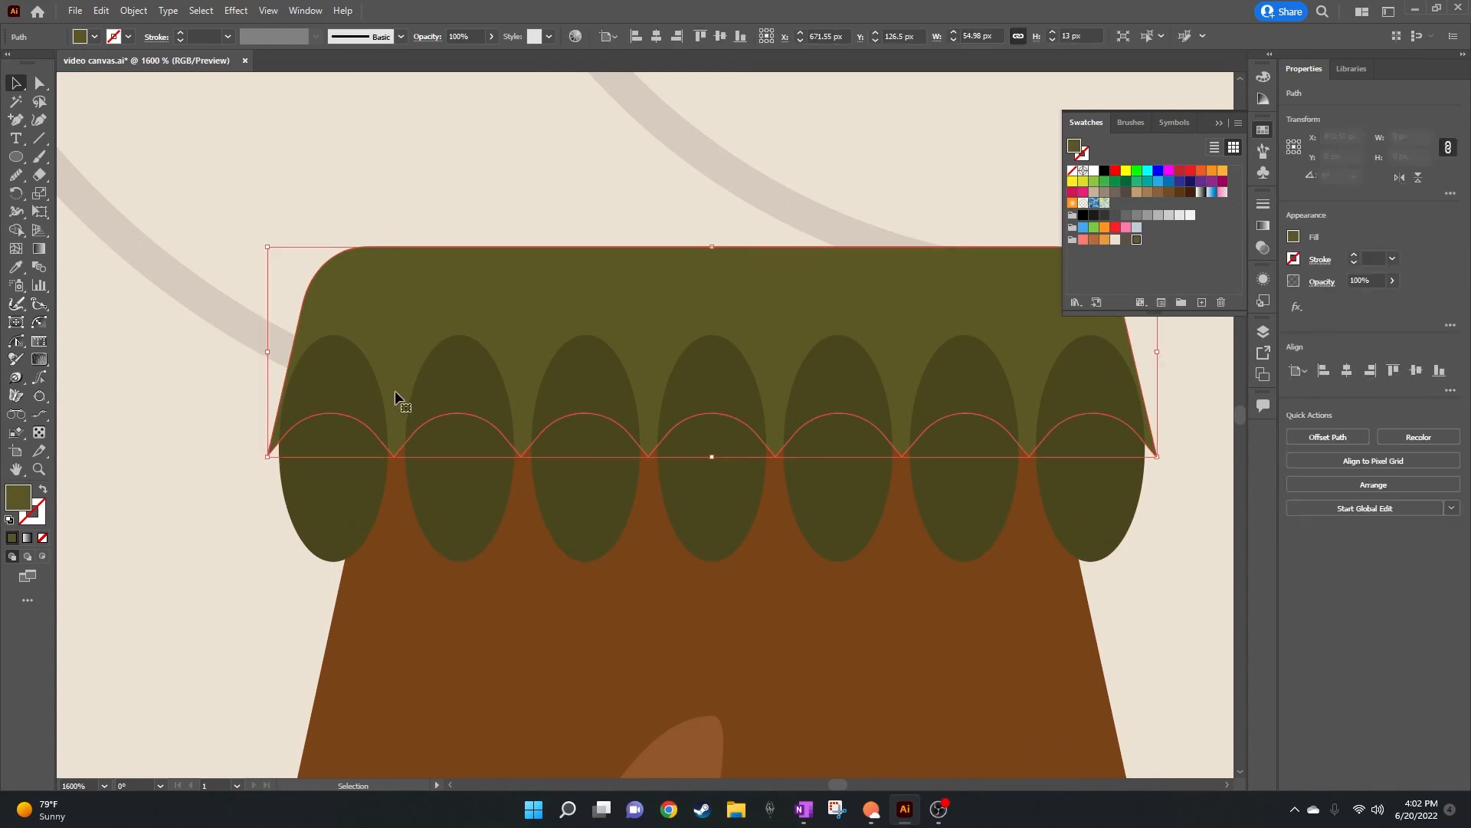
shift+click(353, 482)
shift+click(450, 497)
shift+click(571, 490)
shift+click(705, 472)
shift+click(835, 474)
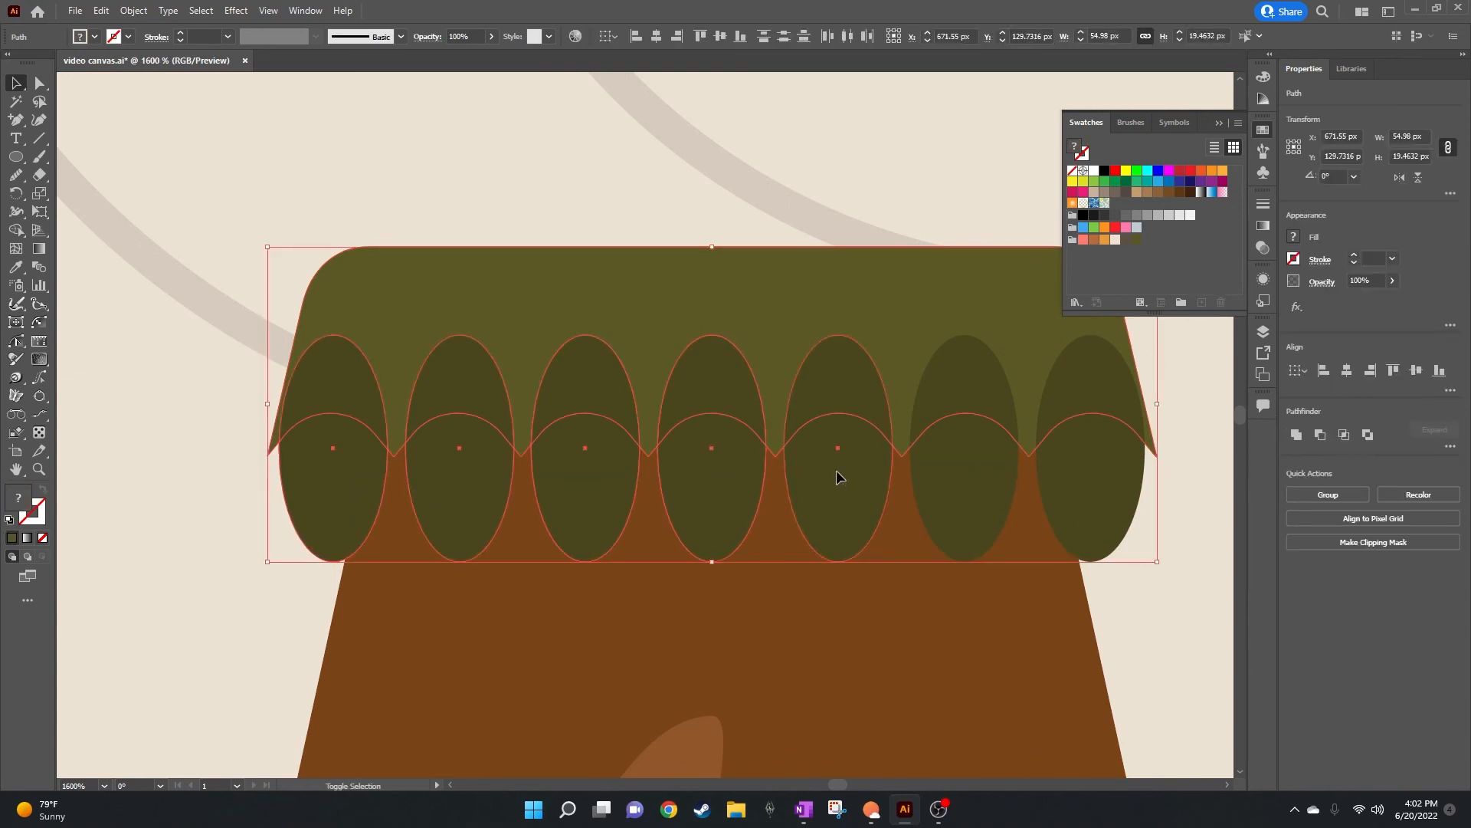
shift+click(959, 480)
shift+click(1112, 481)
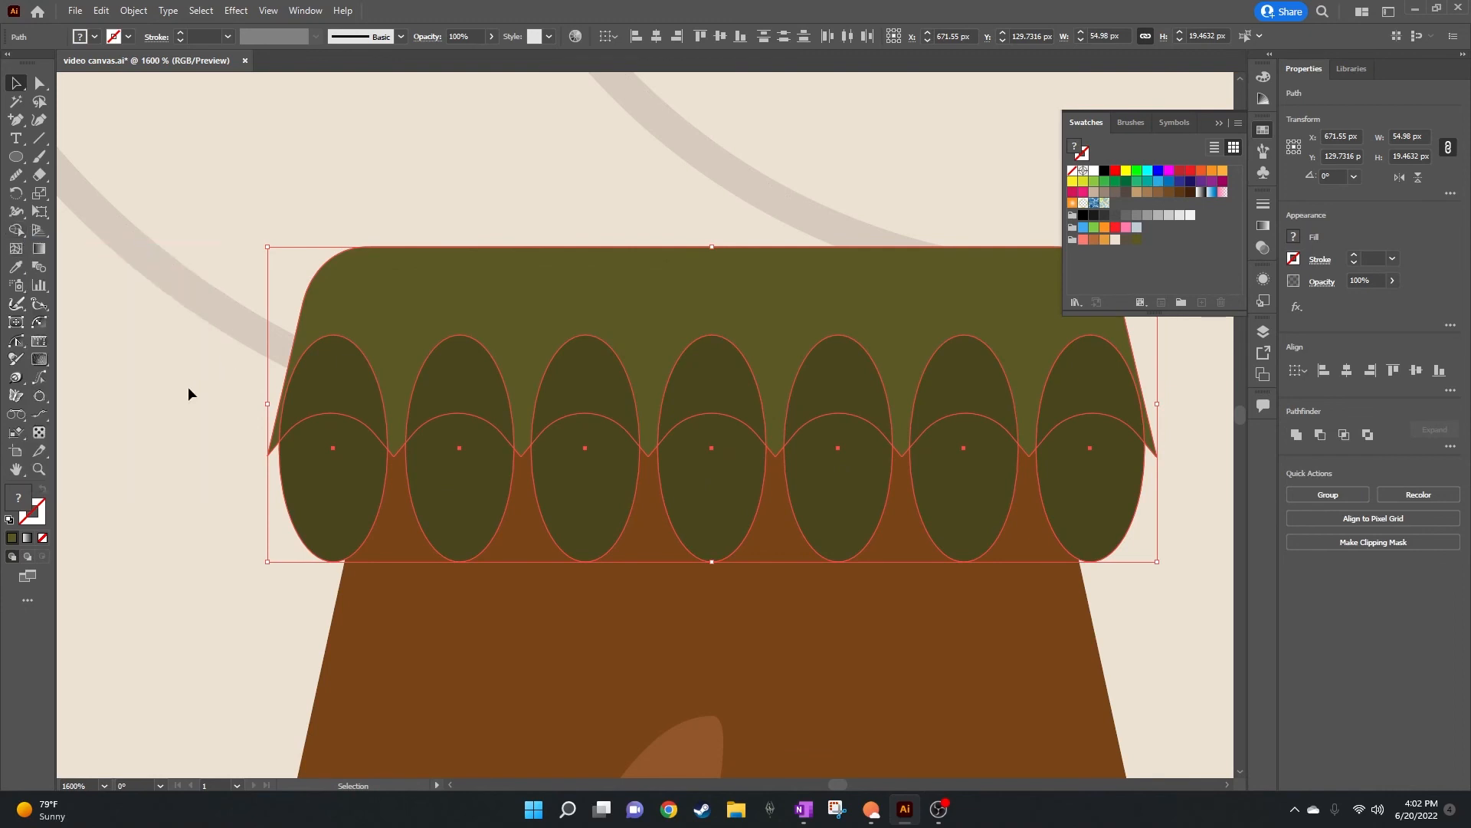
click(16, 230)
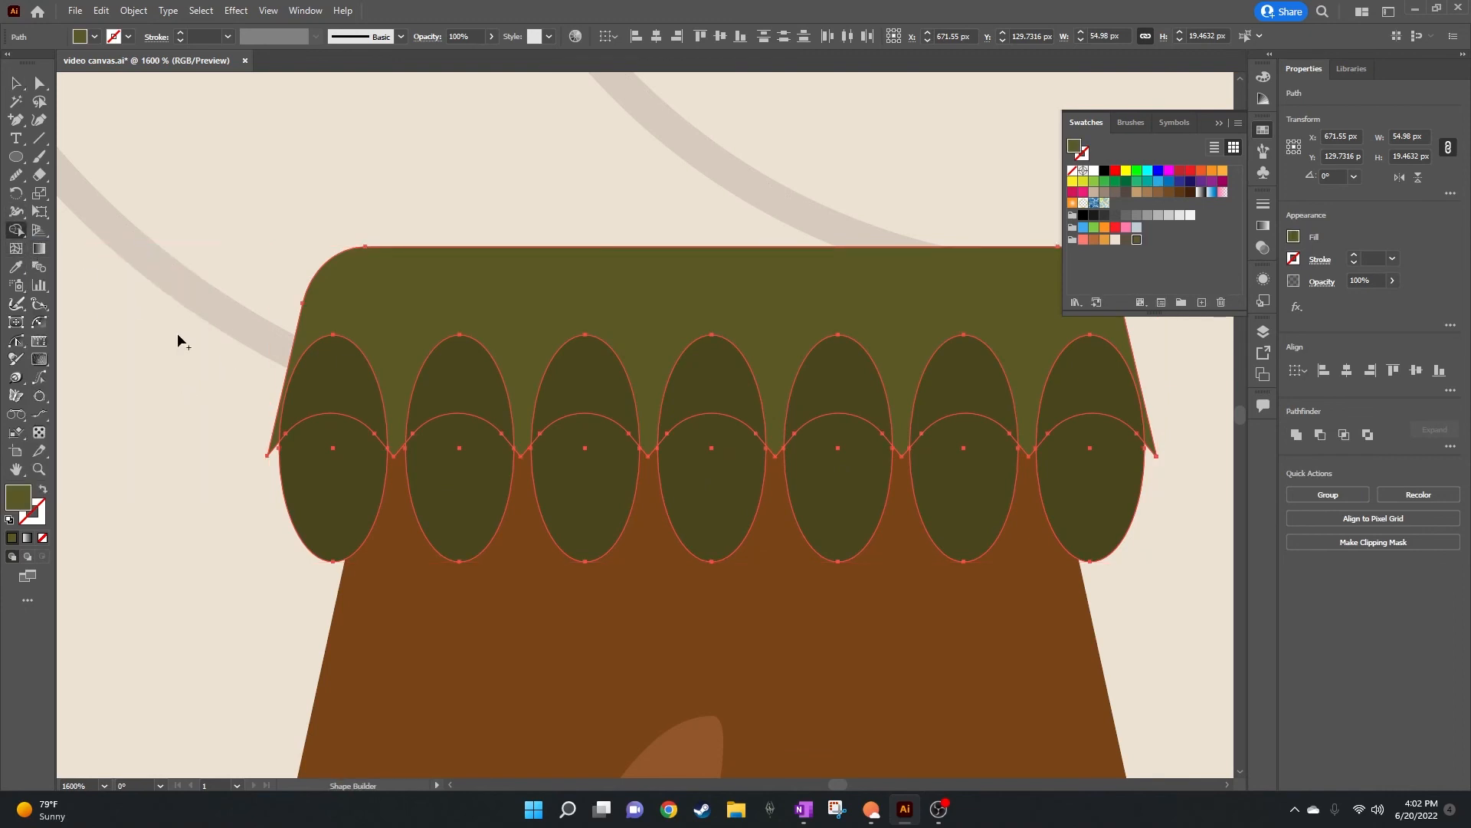
alt+click(342, 483)
alt+click(427, 483)
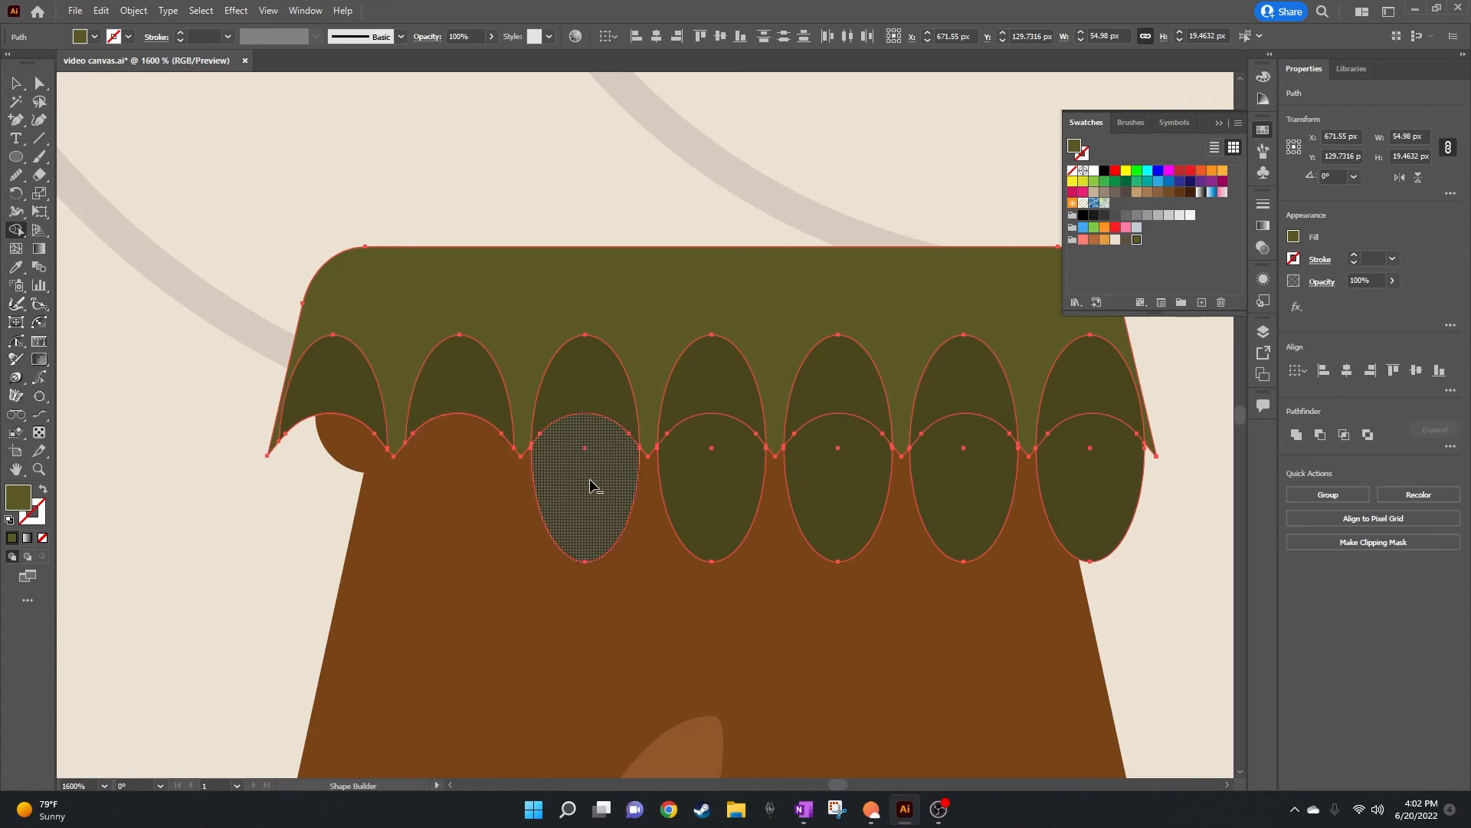
alt+click(592, 483)
alt+click(711, 488)
alt+click(871, 493)
alt+click(963, 486)
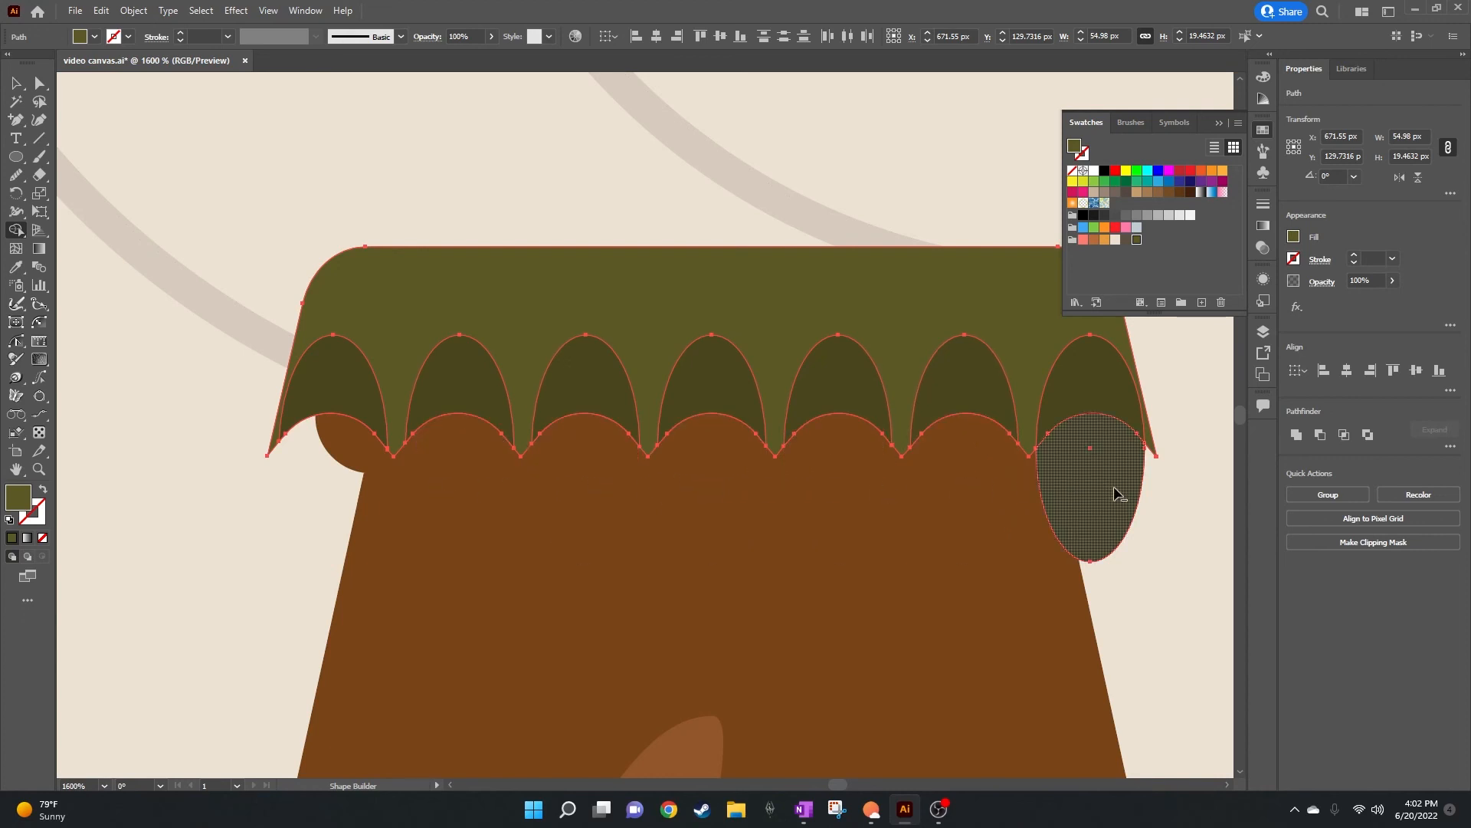
alt+click(1088, 491)
key(v)
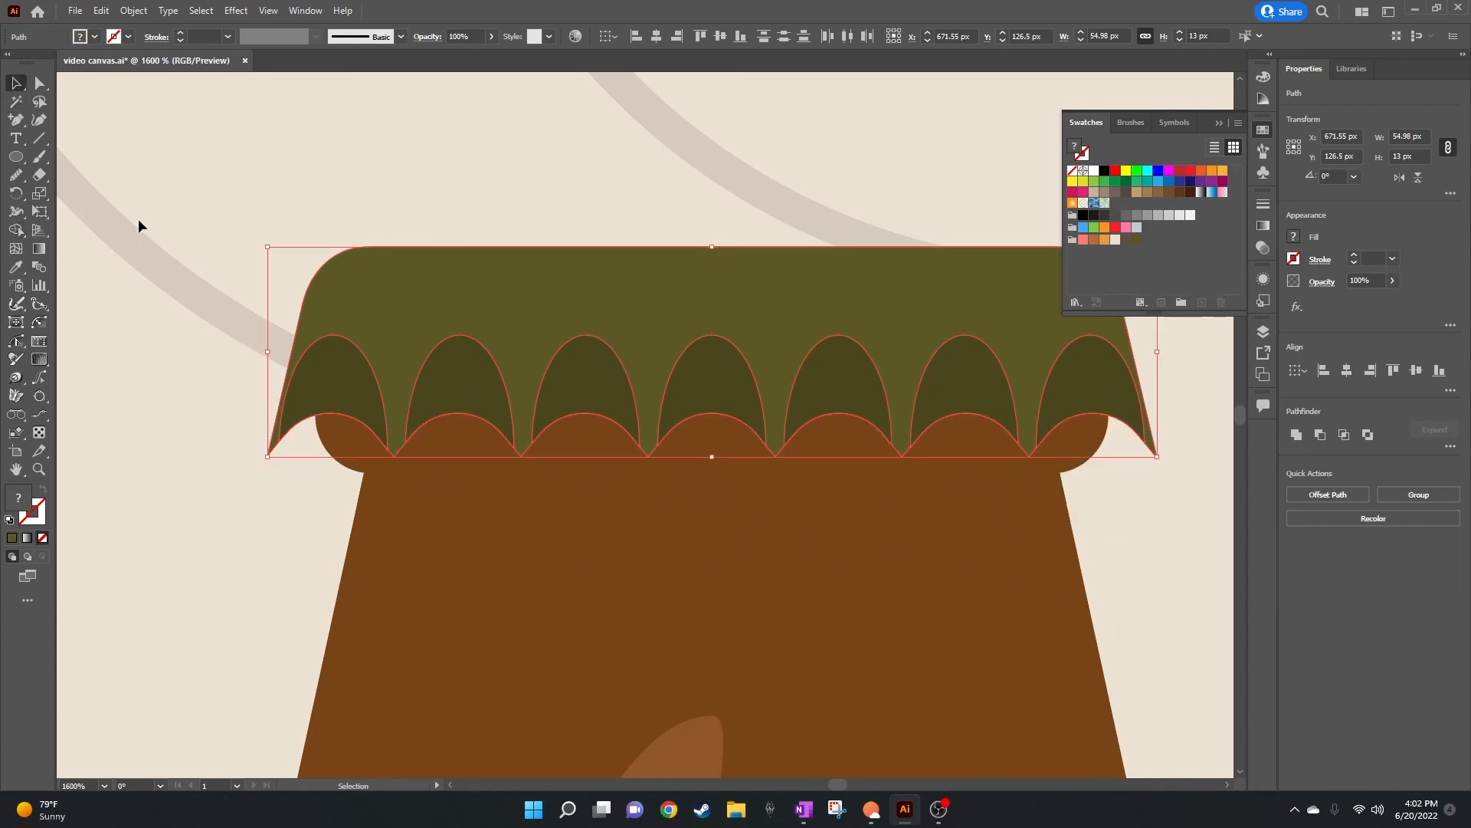
click(161, 257)
Step: Examine the whole beer bottle illustration with its crimped cap, neck and label
scroll(191, 288, down, 8)
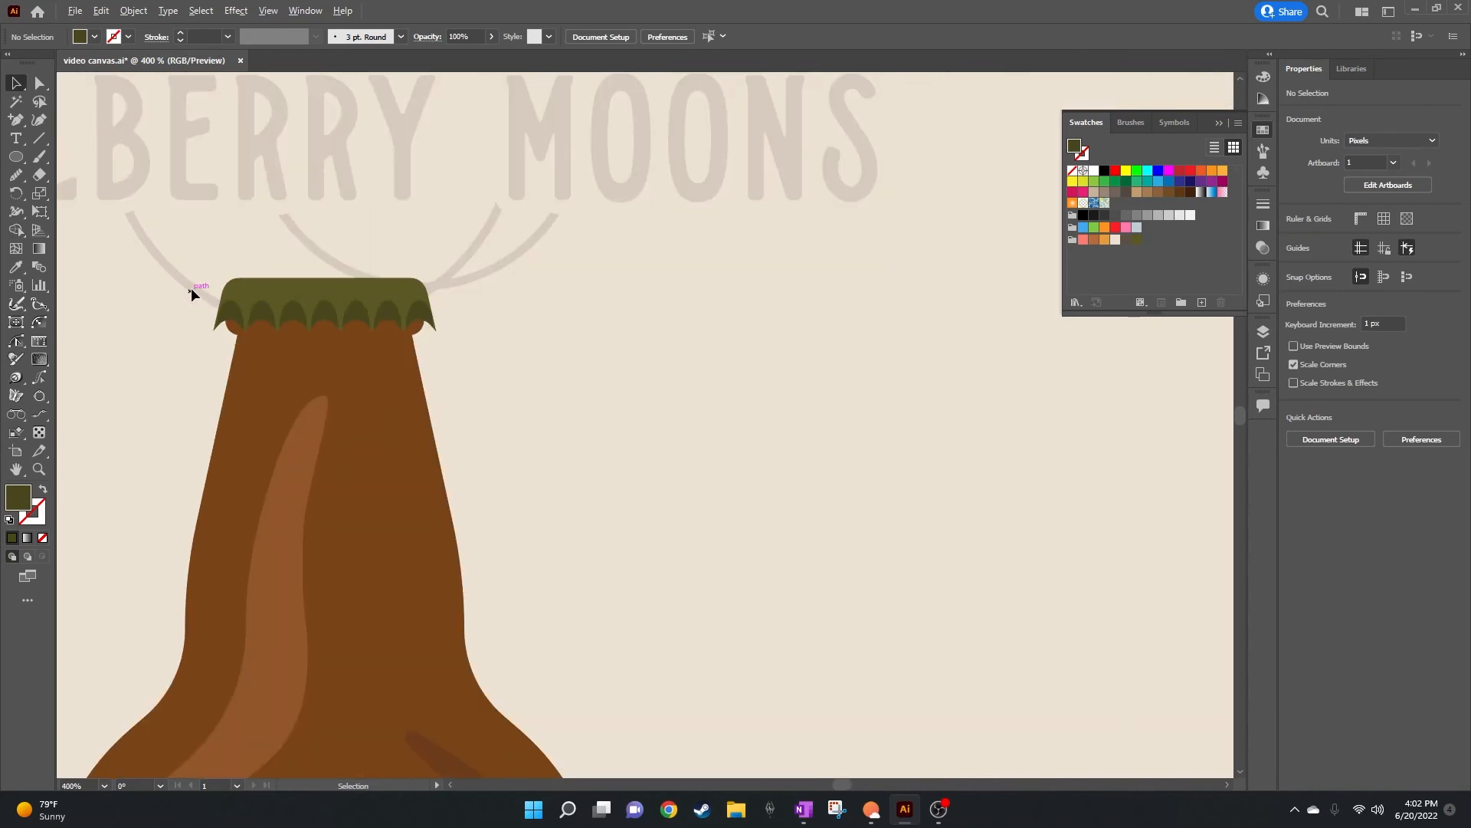
scroll(191, 287, down, 3)
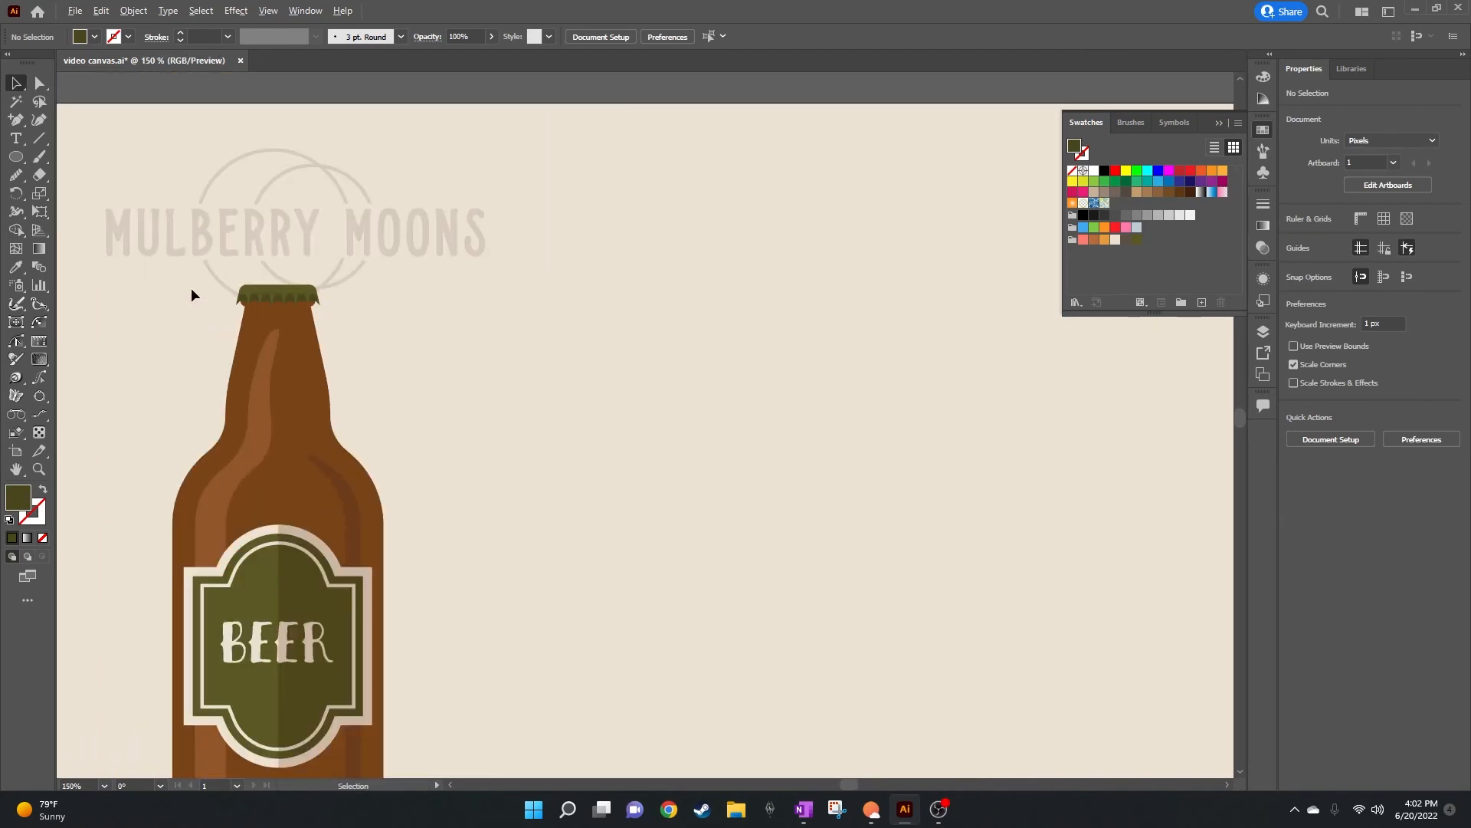
scroll(191, 287, down, 2)
scroll(191, 287, left, 3)
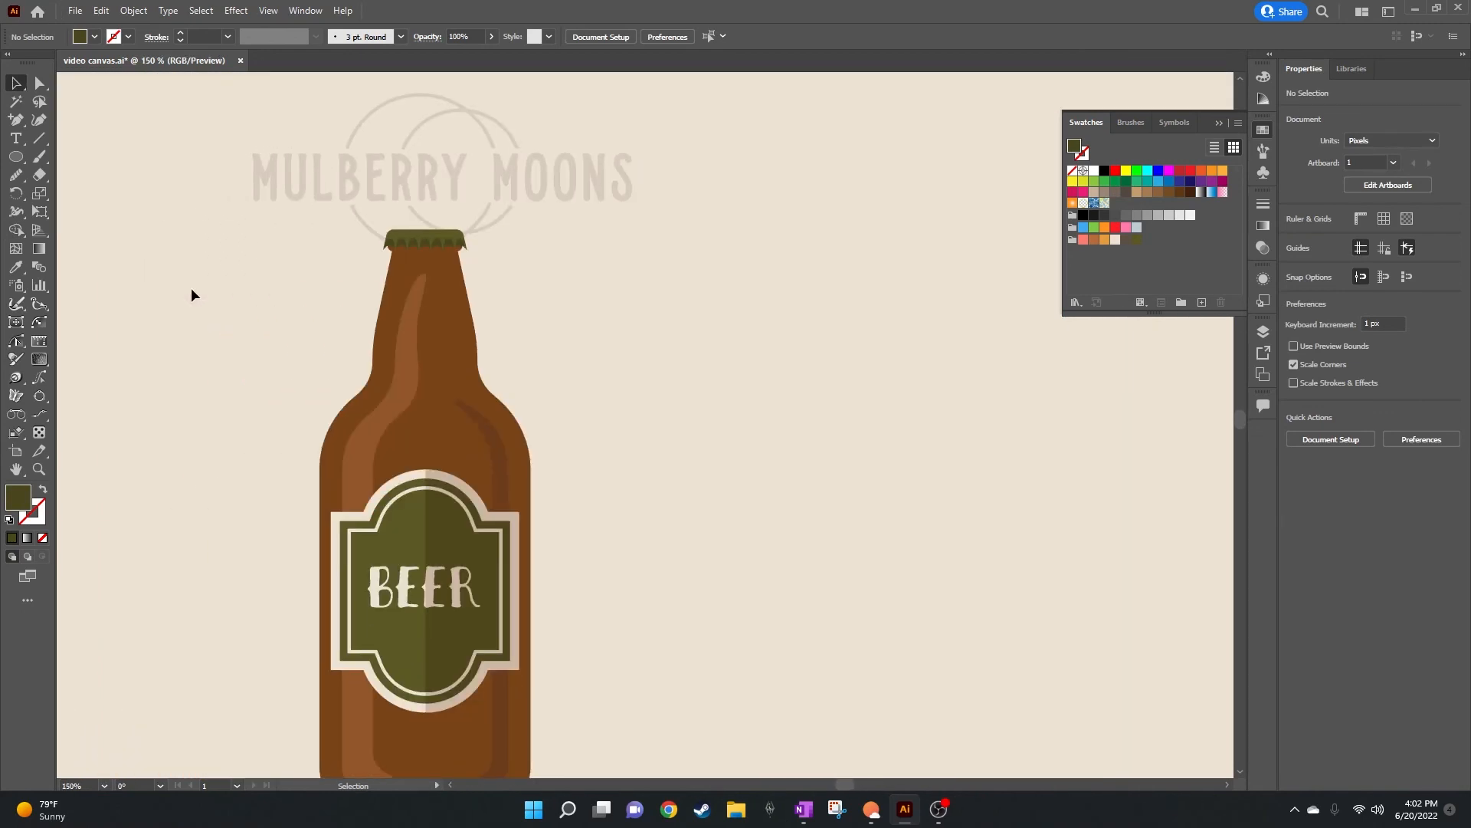
scroll(191, 288, down, 1)
scroll(191, 287, down, 1)
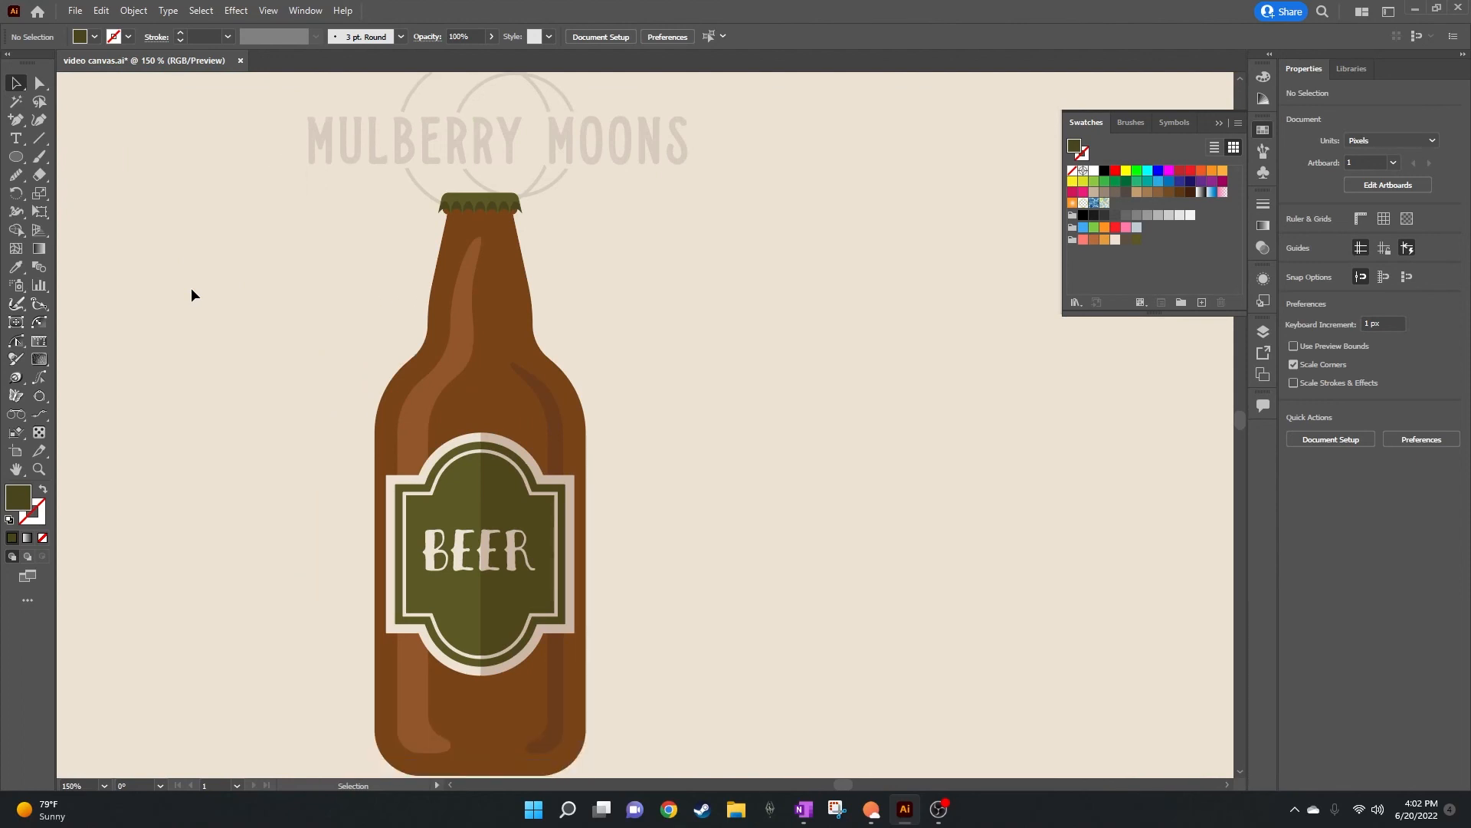
scroll(191, 287, left, 3)
scroll(191, 287, left, 2)
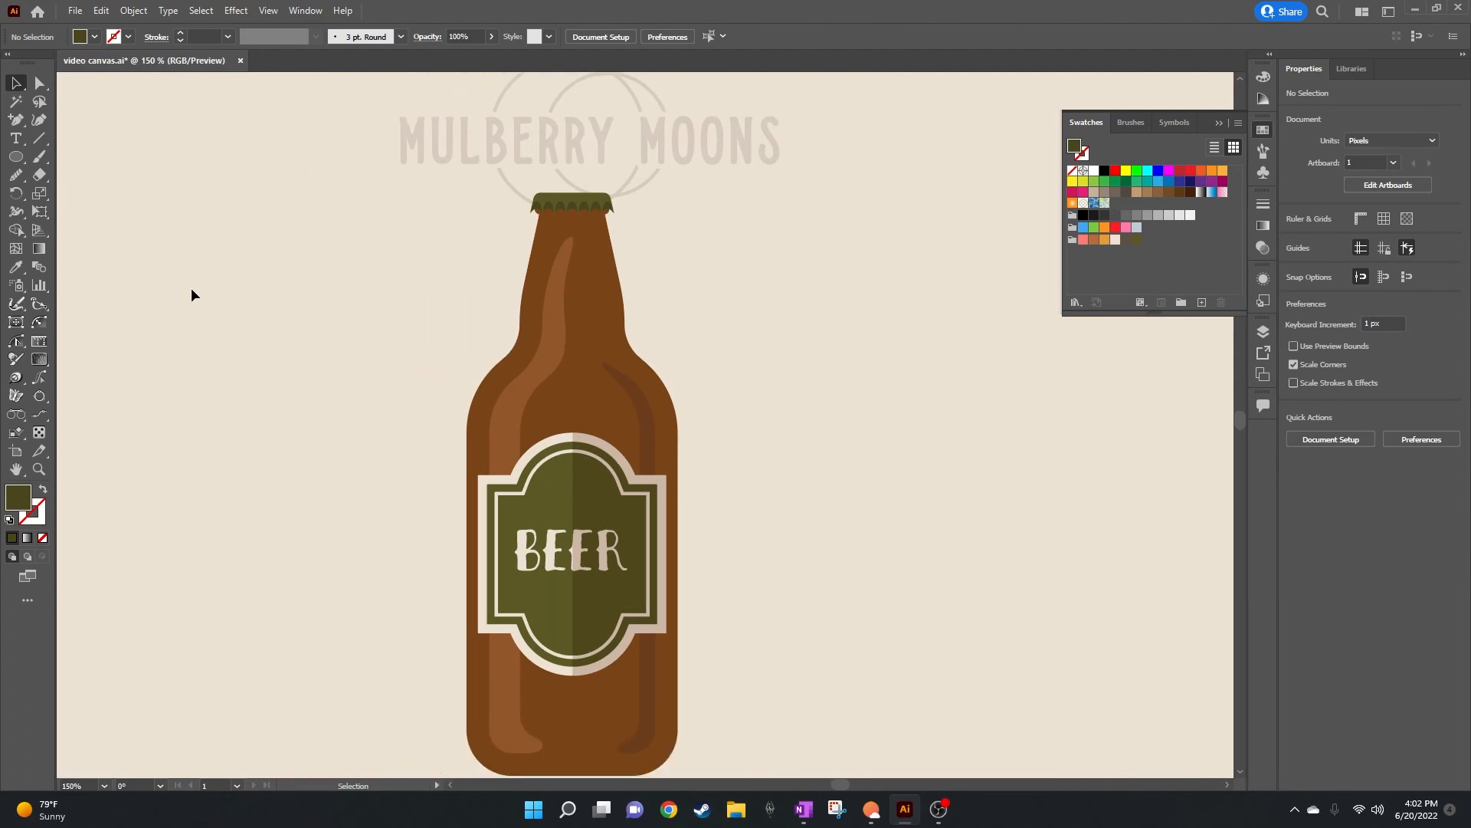
scroll(283, 295, down, 1)
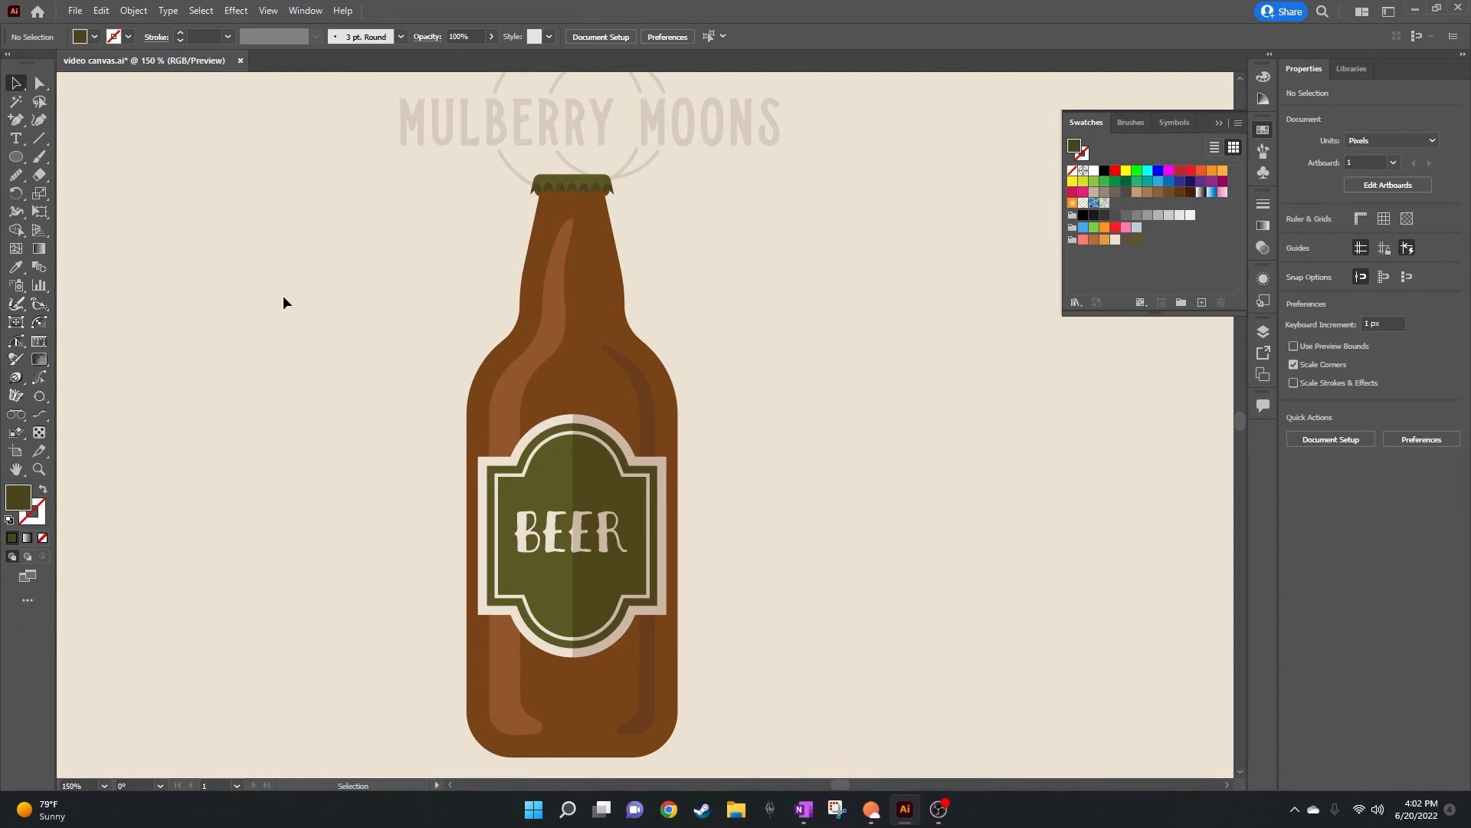
scroll(282, 303, left, 1)
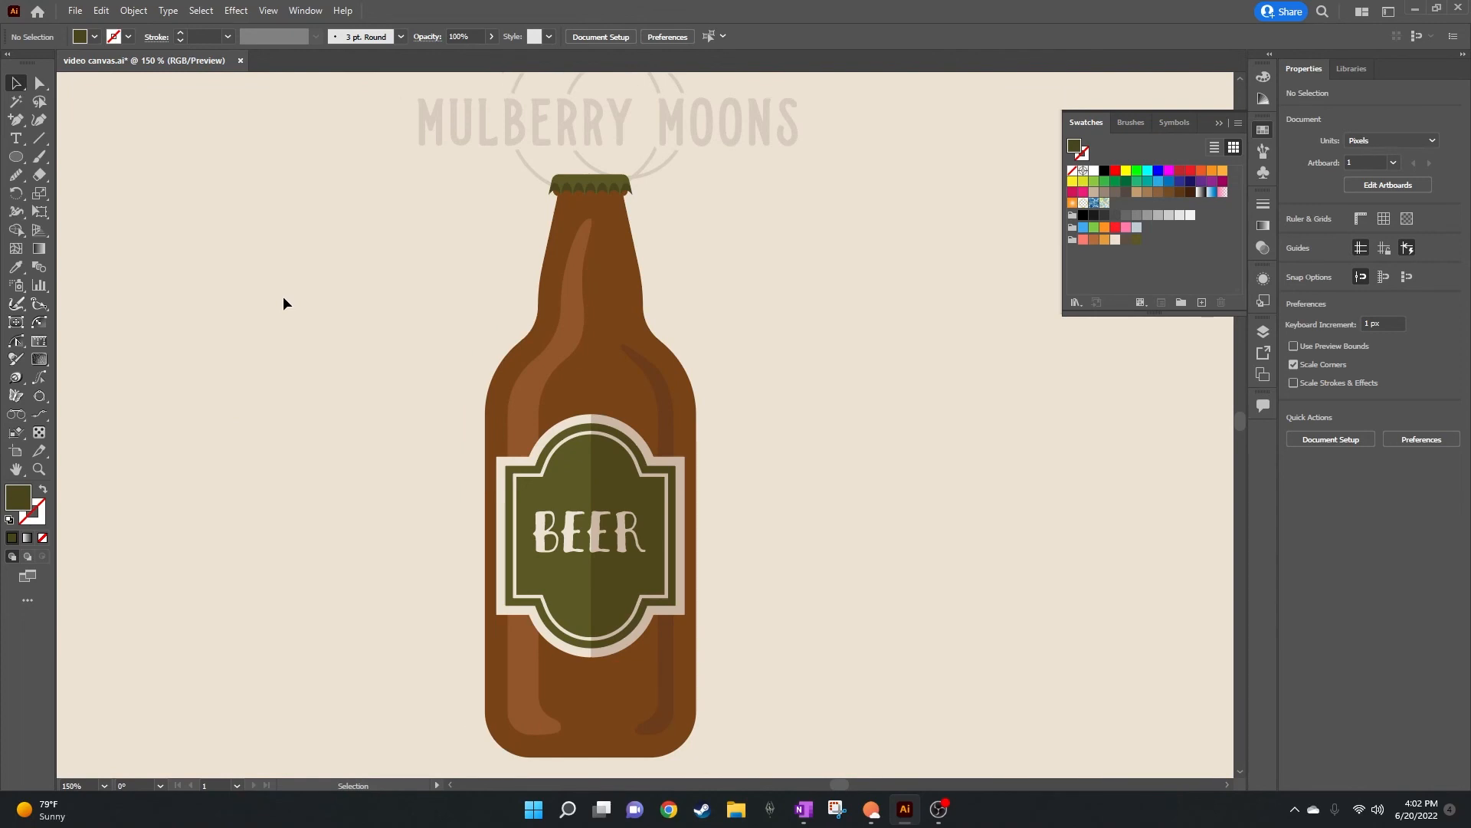